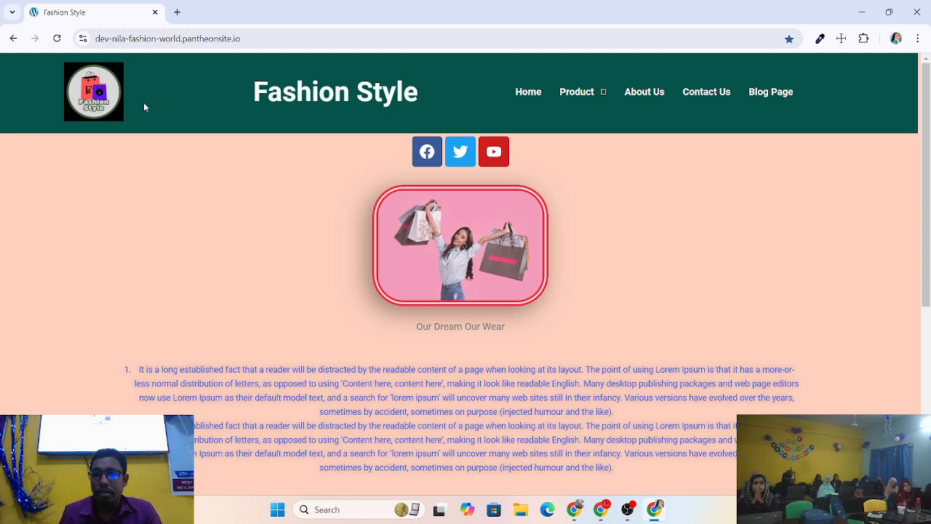
Reload the Fashion Style home page.
{"action": "scroll", "coordinate": [199, 170], "scroll_direction": "down", "scroll_amount": 2}
{"action": "scroll", "coordinate": [291, 160], "scroll_direction": "up", "scroll_amount": 2}
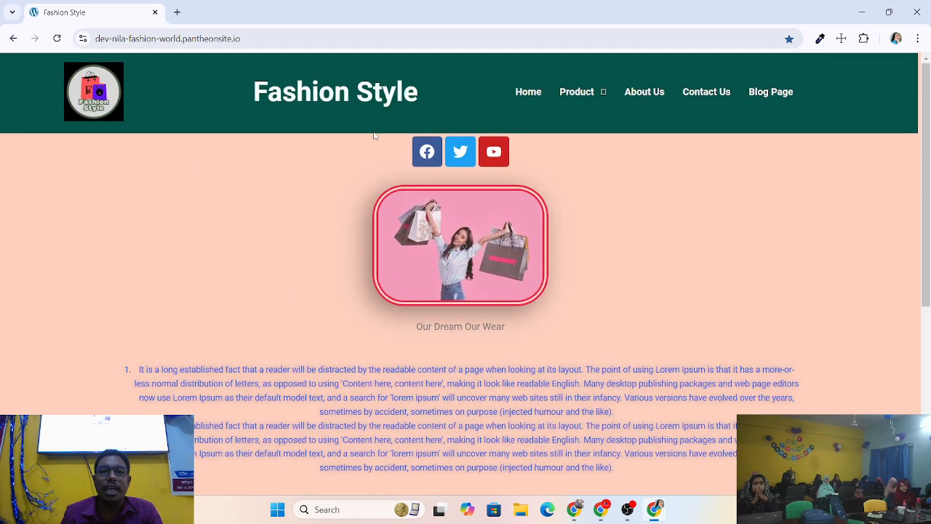
{"action": "left_click", "coordinate": [535, 97]}
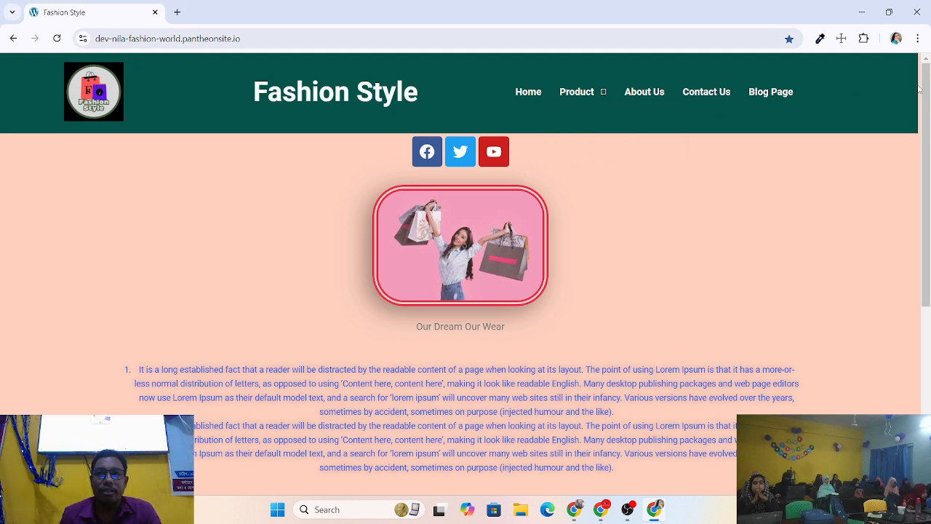
Open a blank new browser tab, then switch back to the Fashion Style tab.
{"action": "left_click", "coordinate": [177, 13]}
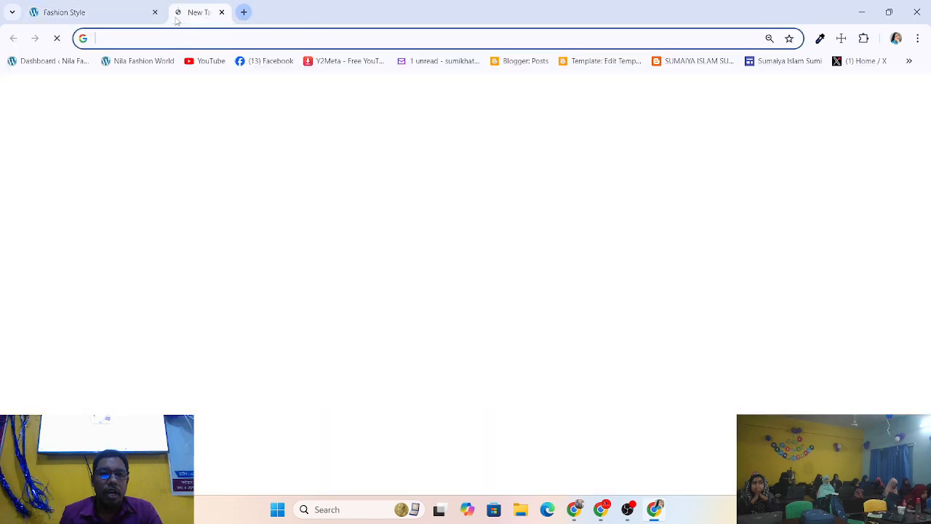
{"action": "left_click", "coordinate": [136, 11]}
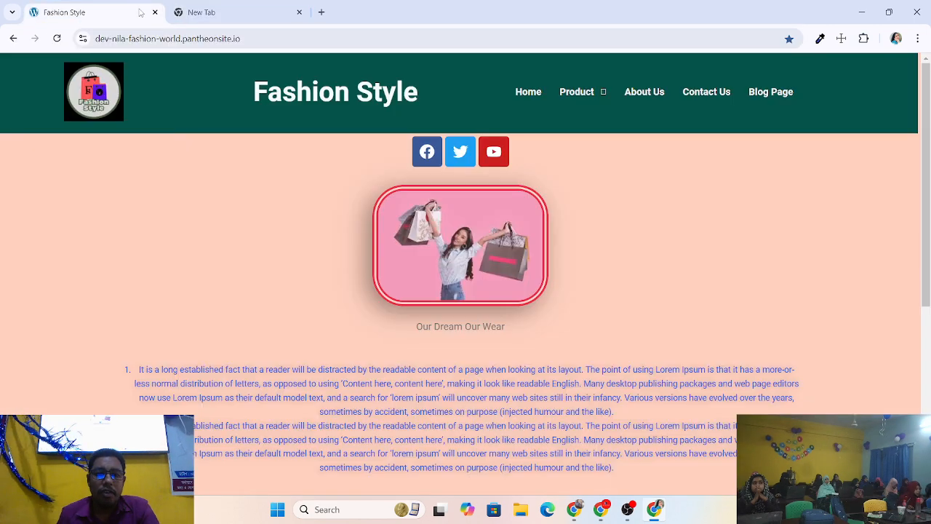
{"action": "scroll", "coordinate": [524, 175], "scroll_direction": "down", "scroll_amount": 5}
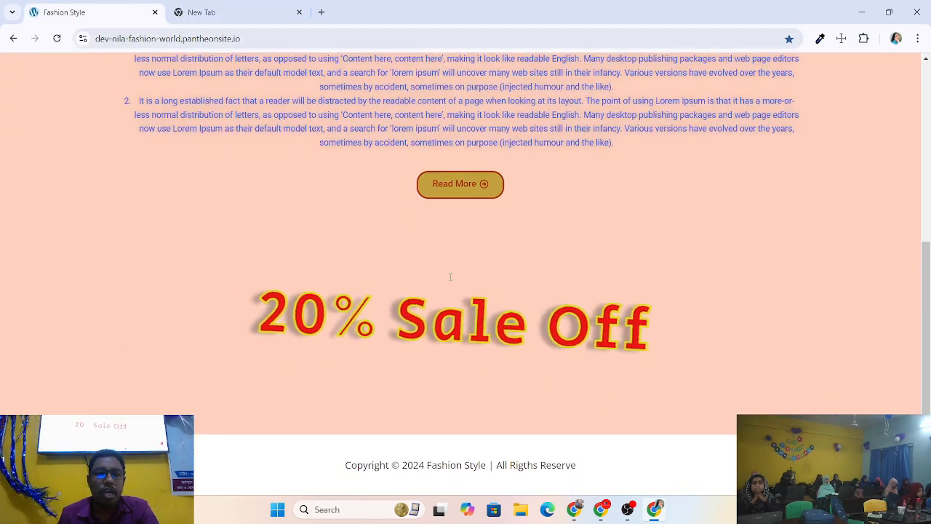
{"action": "scroll", "coordinate": [450, 277], "scroll_direction": "up", "scroll_amount": 5}
Open the site's Product page and browse its grid of 13 products.
{"action": "left_click", "coordinate": [574, 71]}
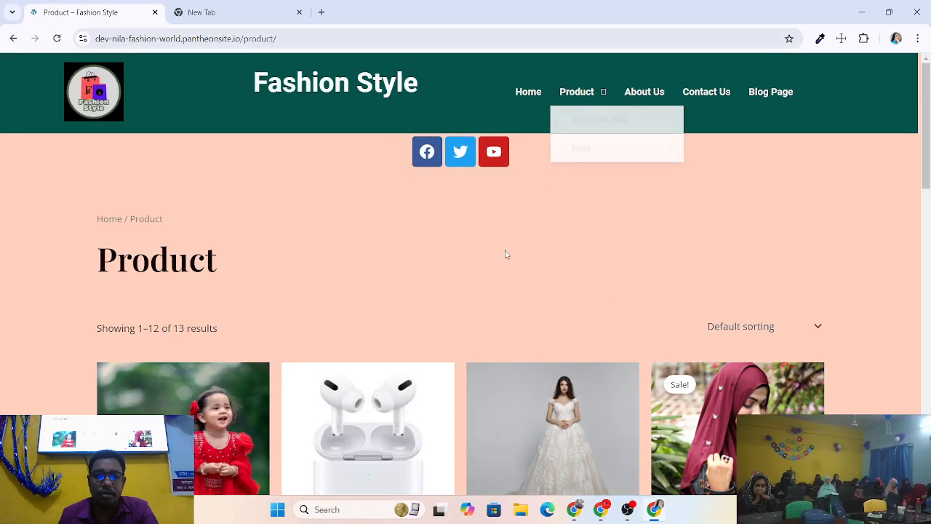
{"action": "scroll", "coordinate": [506, 254], "scroll_direction": "down", "scroll_amount": 4}
{"action": "scroll", "coordinate": [506, 253], "scroll_direction": "up", "scroll_amount": 4}
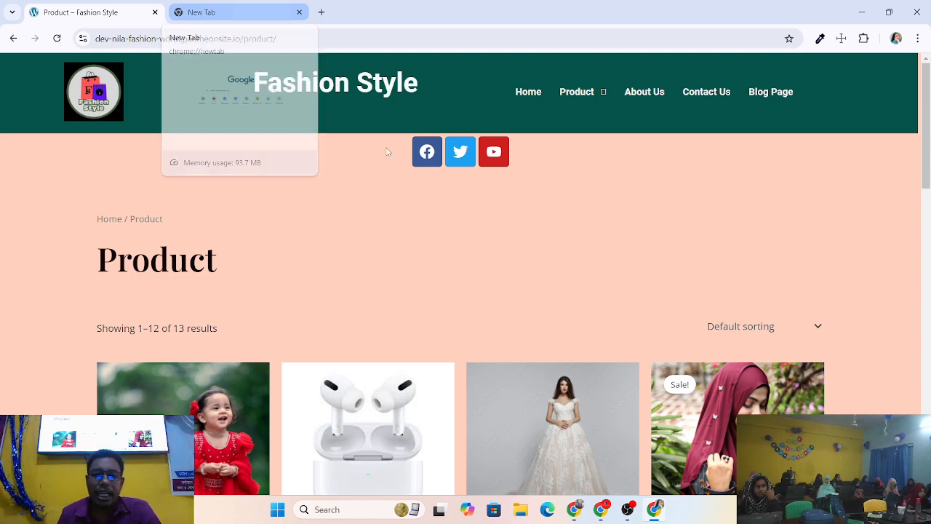
{"action": "scroll", "coordinate": [500, 208], "scroll_direction": "down", "scroll_amount": 3}
{"action": "scroll", "coordinate": [500, 208], "scroll_direction": "down", "scroll_amount": 7}
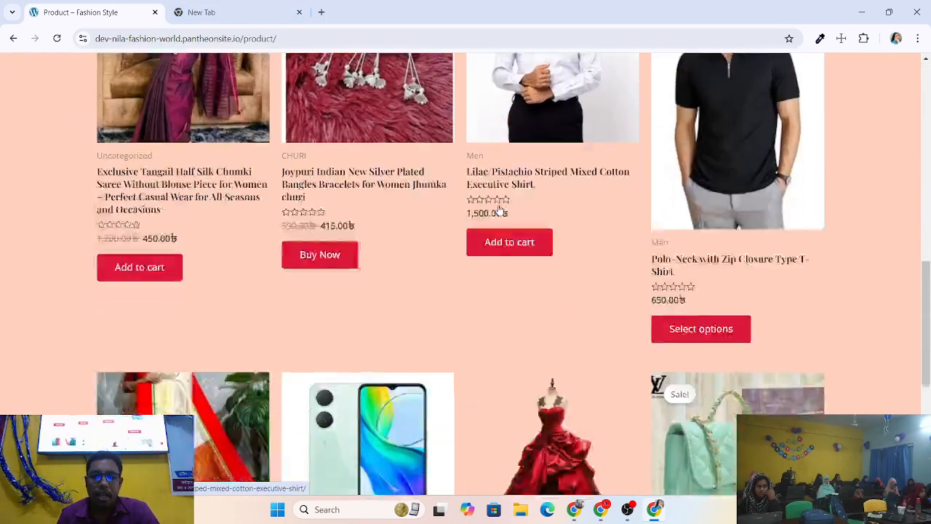
{"action": "scroll", "coordinate": [499, 210], "scroll_direction": "down", "scroll_amount": 2}
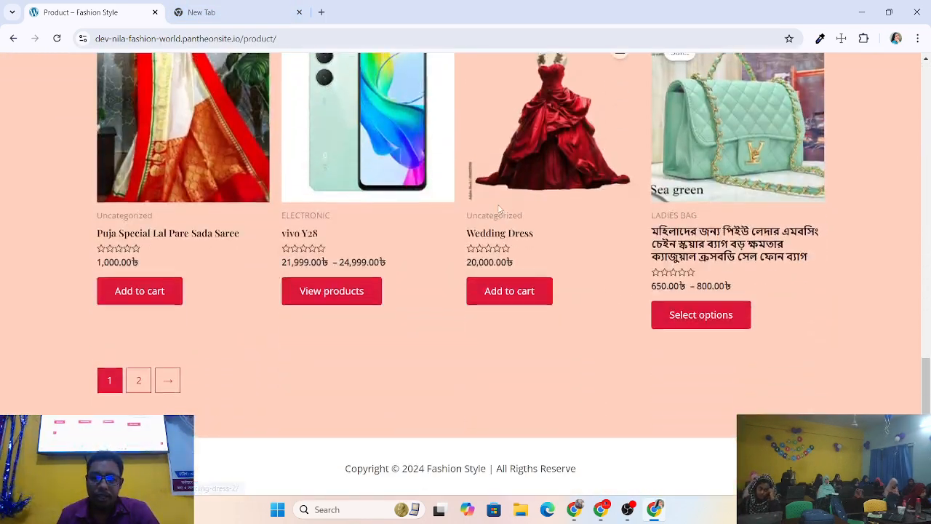
{"action": "scroll", "coordinate": [501, 209], "scroll_direction": "up", "scroll_amount": 4}
{"action": "scroll", "coordinate": [501, 209], "scroll_direction": "up", "scroll_amount": 4}
{"action": "scroll", "coordinate": [501, 209], "scroll_direction": "up", "scroll_amount": 5}
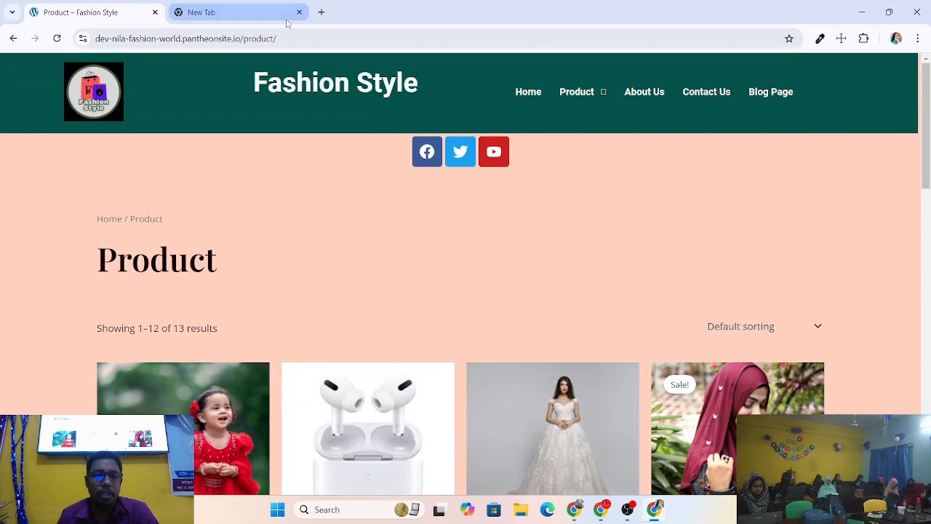
Close the extra blank New Tab.
{"action": "left_click", "coordinate": [299, 12]}
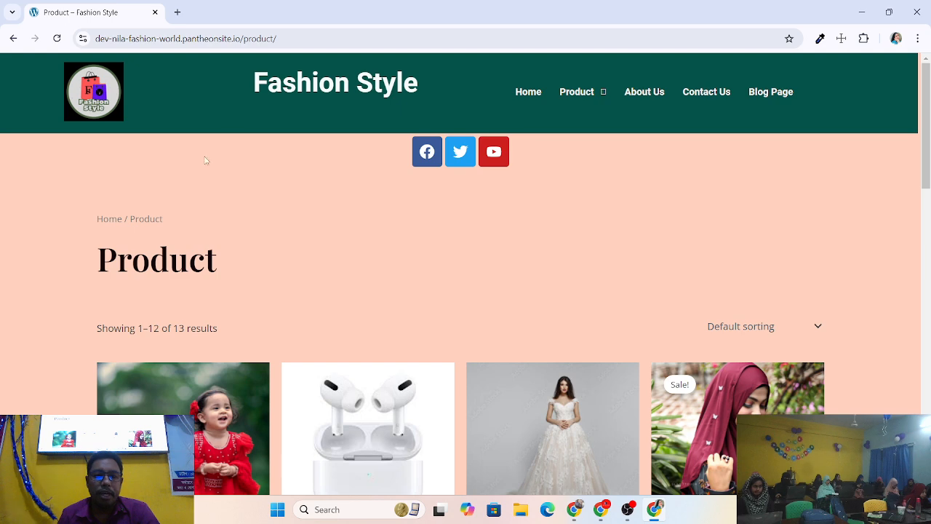
{"action": "scroll", "coordinate": [271, 203], "scroll_direction": "down", "scroll_amount": 4}
{"action": "scroll", "coordinate": [272, 204], "scroll_direction": "up", "scroll_amount": 4}
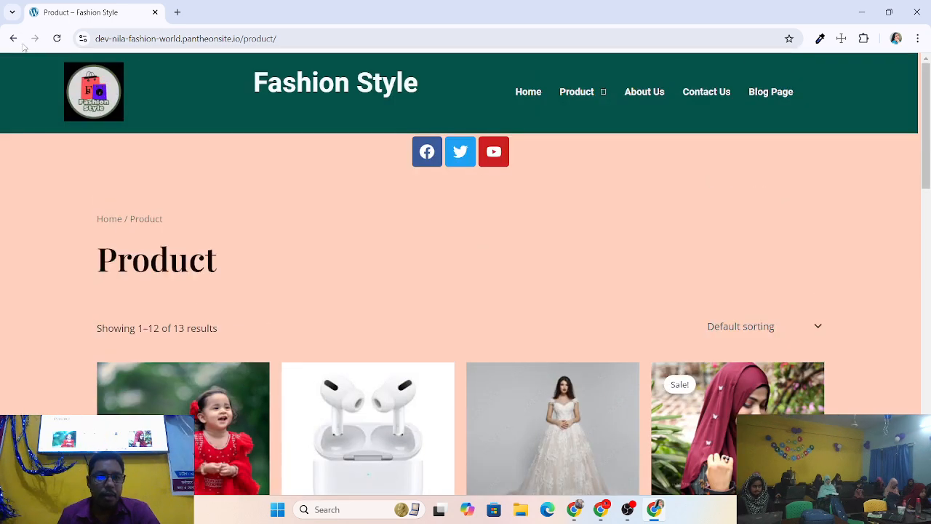
Replace 'product/' in the address with '/wp-admin' after the site domain.
{"action": "left_click", "coordinate": [321, 38]}
{"action": "double_click", "coordinate": [343, 38]}
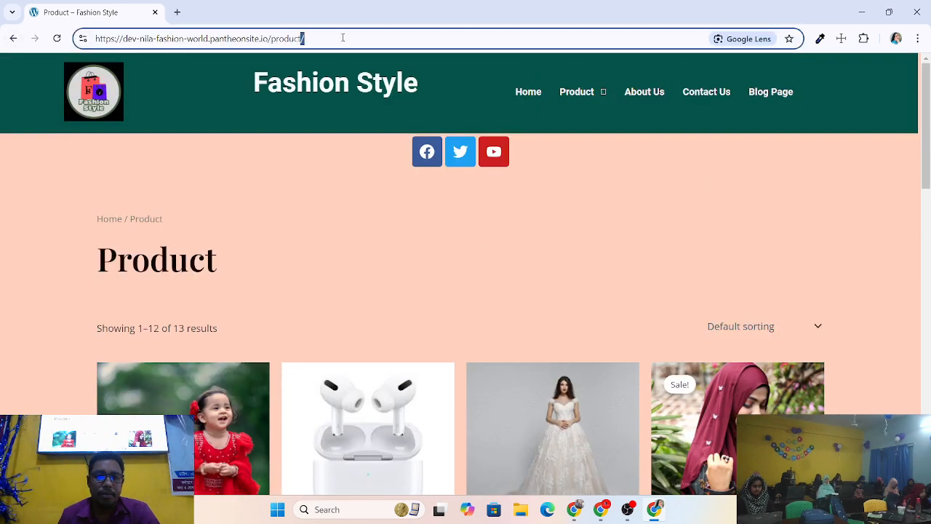
{"action": "left_click", "coordinate": [342, 38]}
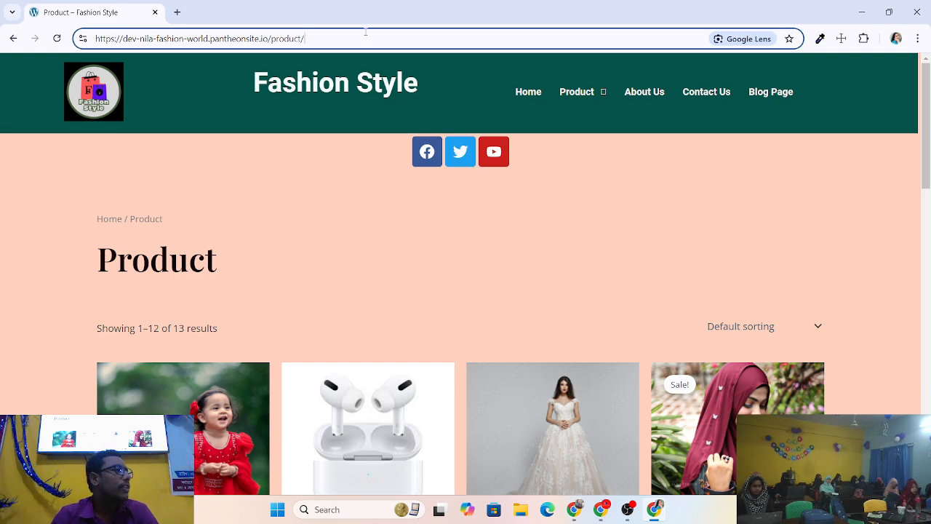
{"action": "key", "text": "BackSpace"}
{"action": "key", "text": "BackSpace"}
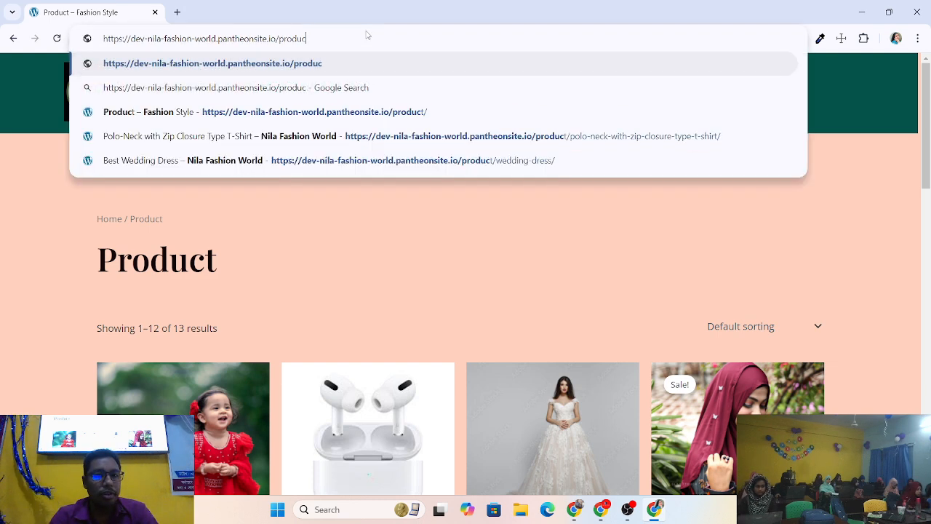
{"action": "key", "text": "BackSpace"}
{"action": "key", "text": "BackSpace"}
{"action": "key", "text": "BackSpace"}
{"action": "key", "text": "BackSpace"}
{"action": "key", "text": "BackSpace"}
{"action": "key", "text": "BackSpace"}
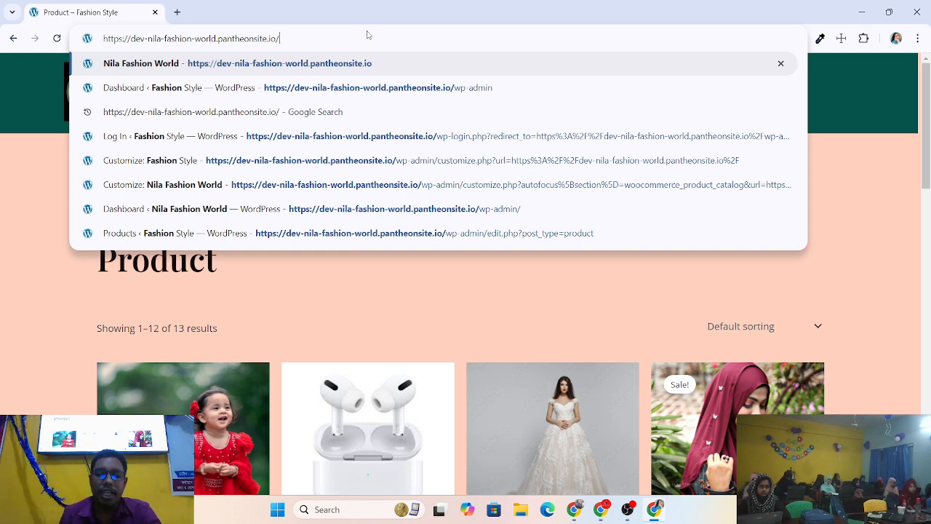
{"action": "type", "text": "/"}
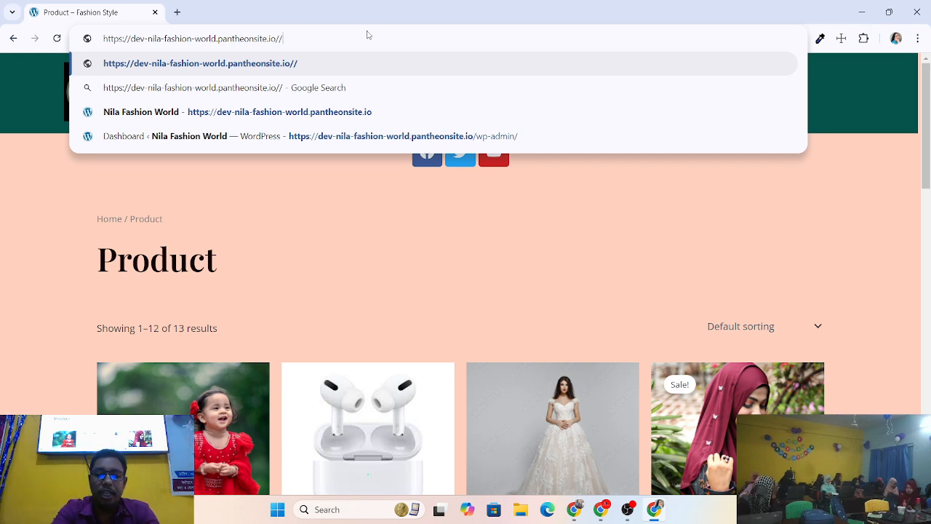
{"action": "type", "text": "wp"}
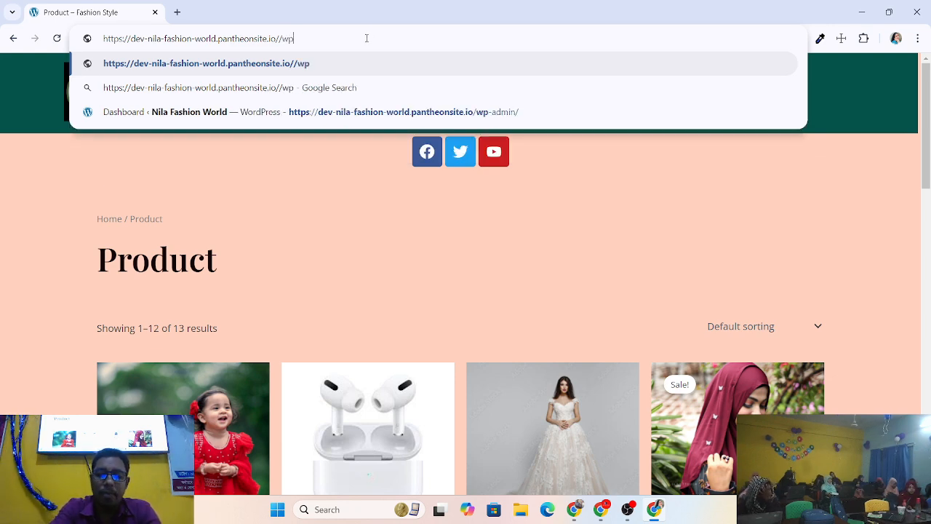
{"action": "type", "text": "-"}
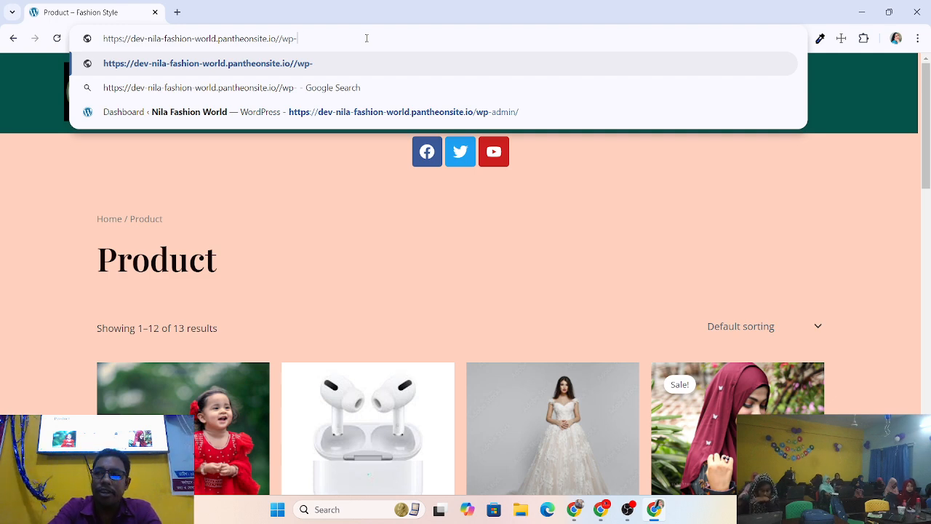
{"action": "type", "text": "ad"}
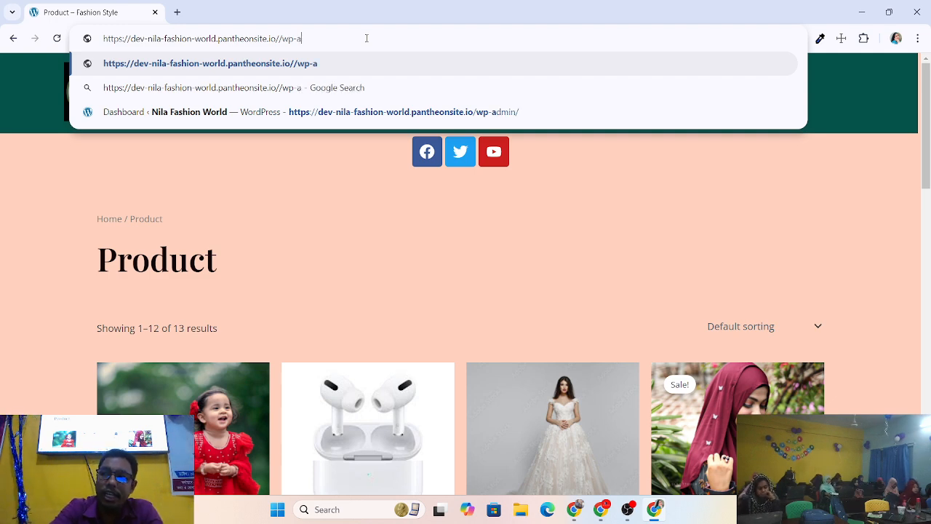
{"action": "type", "text": "min%2F&reauth=1"}
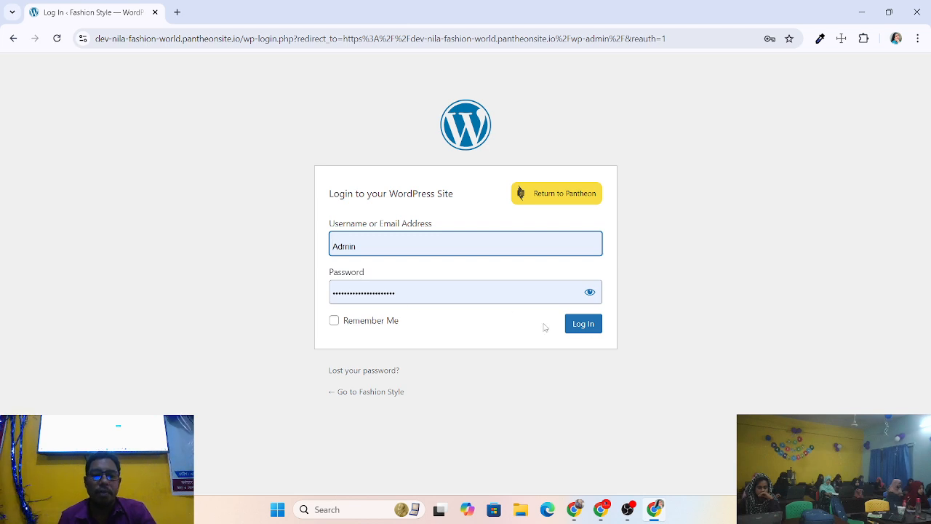
Log in with Remember Me ticked, look over the Dashboard, then bring OBS Studio forward.
{"action": "left_click", "coordinate": [334, 320]}
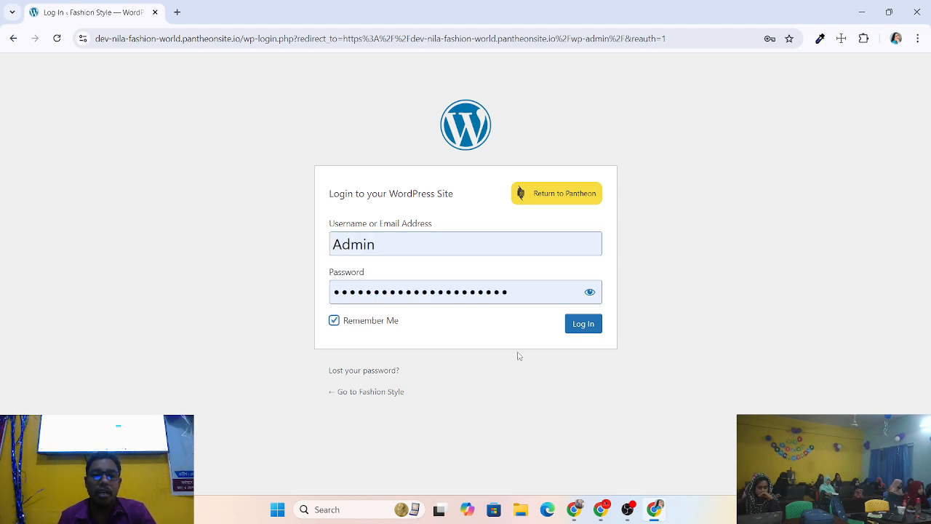
{"action": "left_click", "coordinate": [587, 331]}
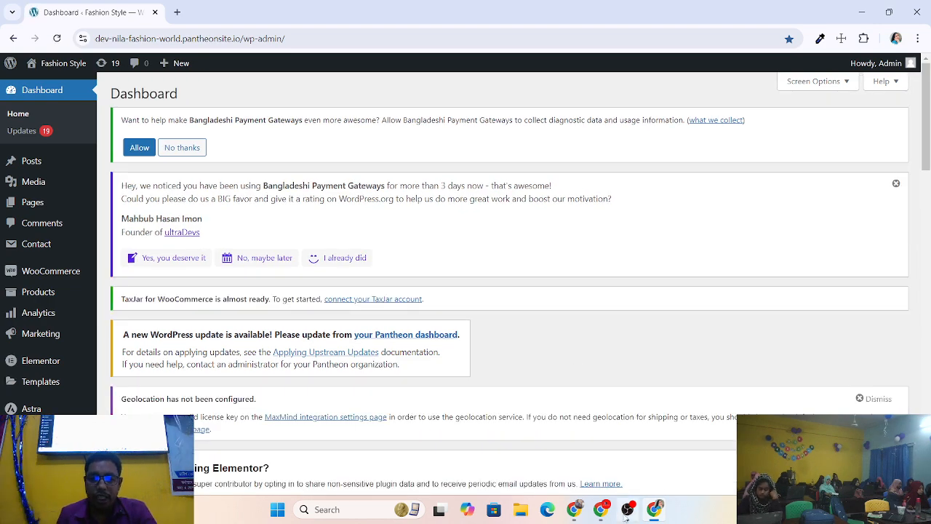
{"action": "scroll", "coordinate": [422, 183], "scroll_direction": "down", "scroll_amount": 3}
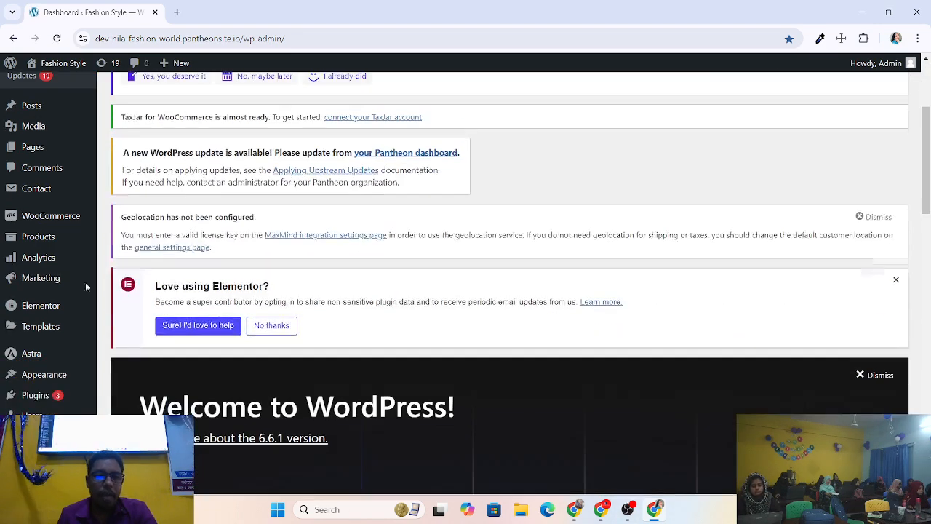
{"action": "scroll", "coordinate": [218, 240], "scroll_direction": "up", "scroll_amount": 3}
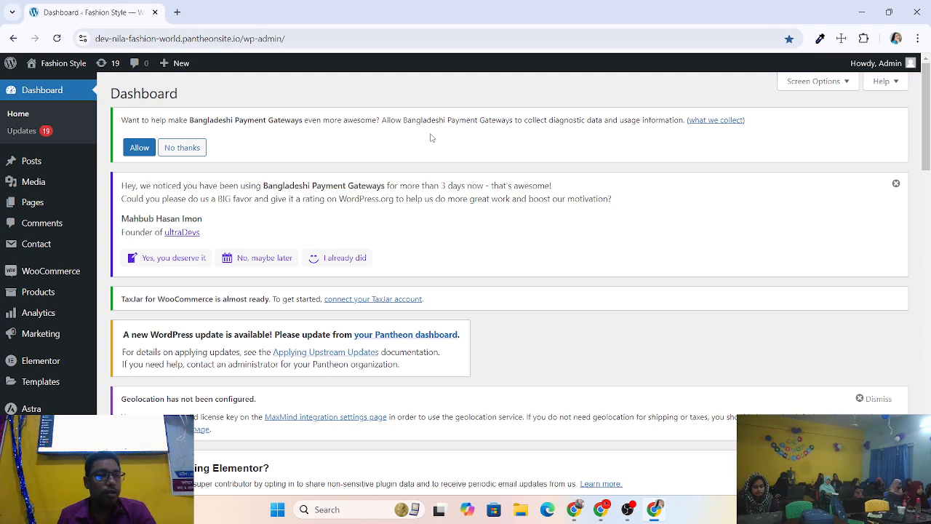
{"action": "scroll", "coordinate": [601, 351], "scroll_direction": "down", "scroll_amount": 2}
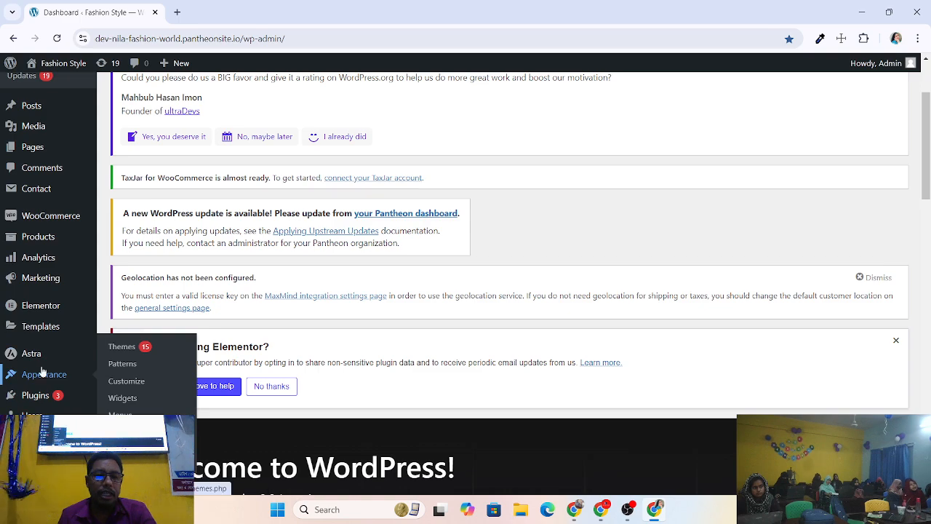
{"action": "left_click", "coordinate": [630, 512]}
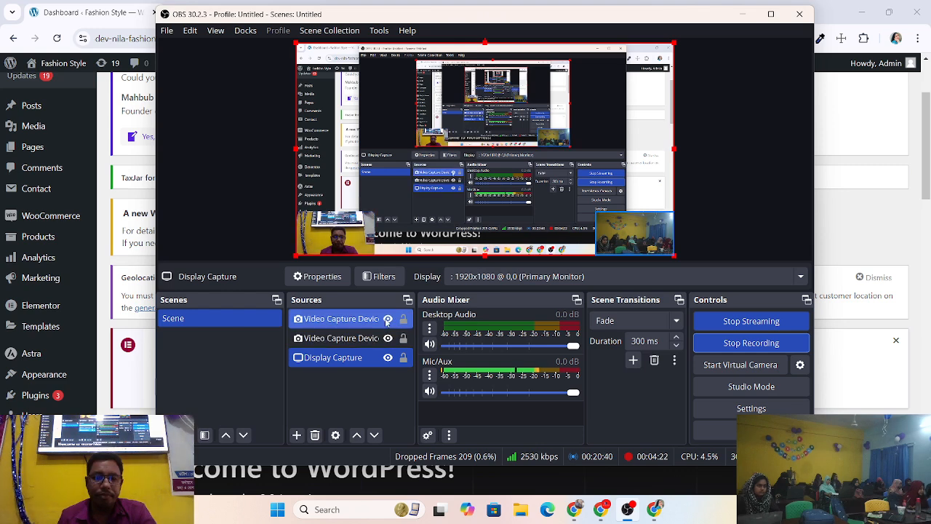
Toggle the Video Capture Device sources so only the classroom camera shows, then minimise OBS.
{"action": "left_click", "coordinate": [388, 319]}
{"action": "left_click", "coordinate": [388, 339]}
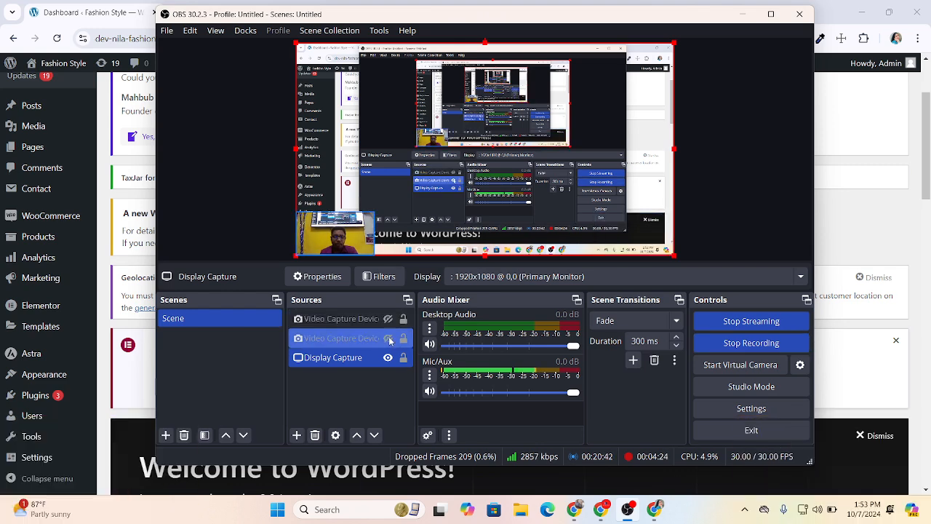
{"action": "left_click", "coordinate": [388, 338]}
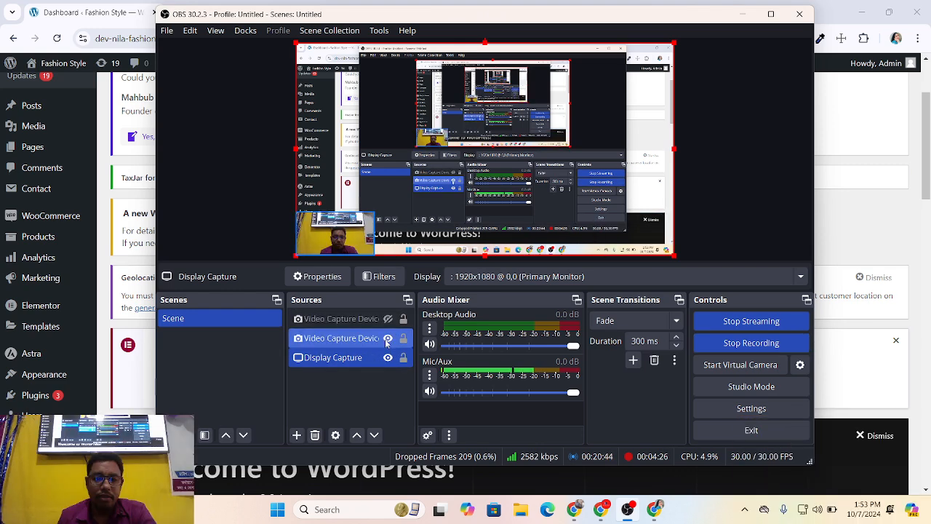
{"action": "left_click", "coordinate": [388, 318]}
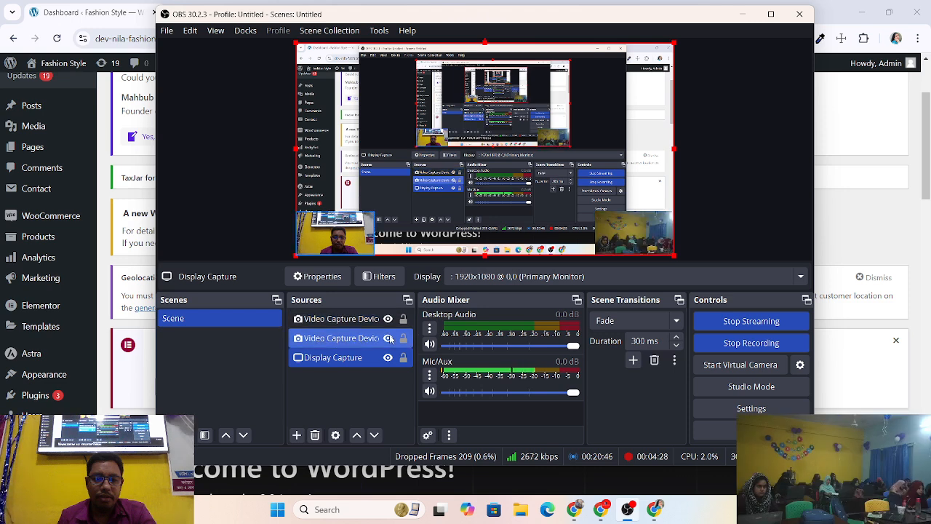
{"action": "left_click", "coordinate": [388, 338]}
{"action": "left_click", "coordinate": [742, 14]}
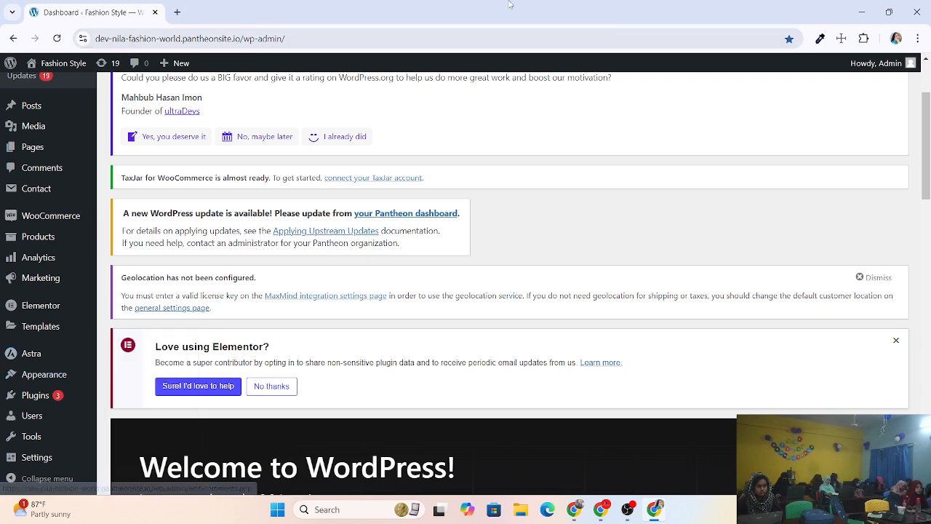
{"action": "left_click", "coordinate": [485, 40]}
{"action": "left_click", "coordinate": [485, 40]}
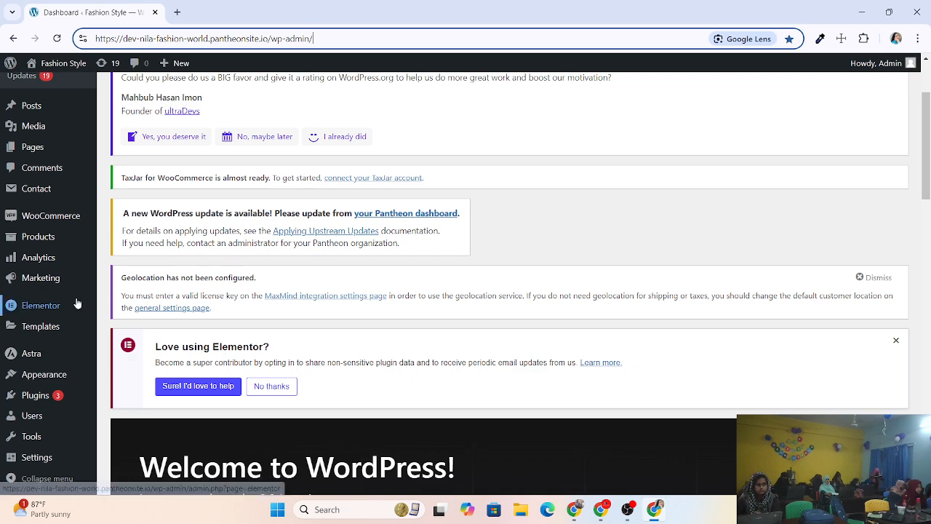
{"action": "scroll", "coordinate": [43, 364], "scroll_direction": "up", "scroll_amount": 1}
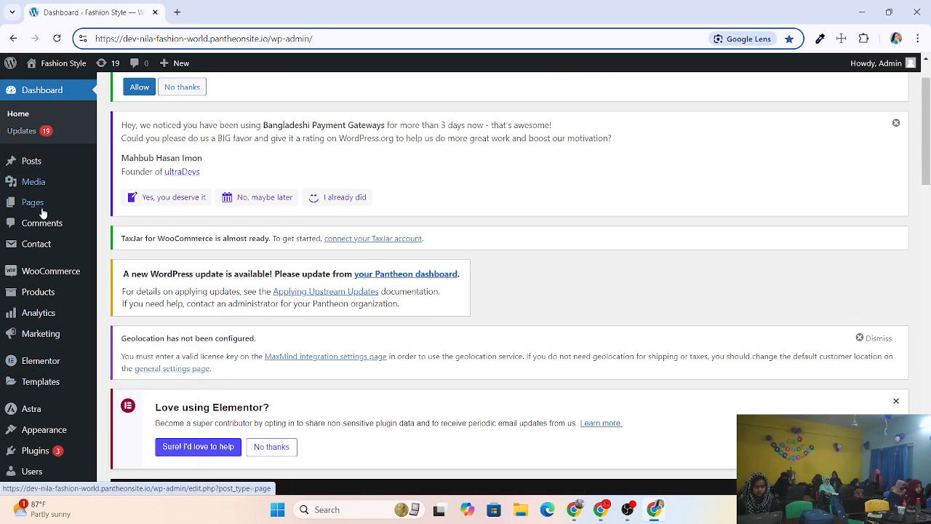
{"action": "scroll", "coordinate": [36, 306], "scroll_direction": "down", "scroll_amount": 3}
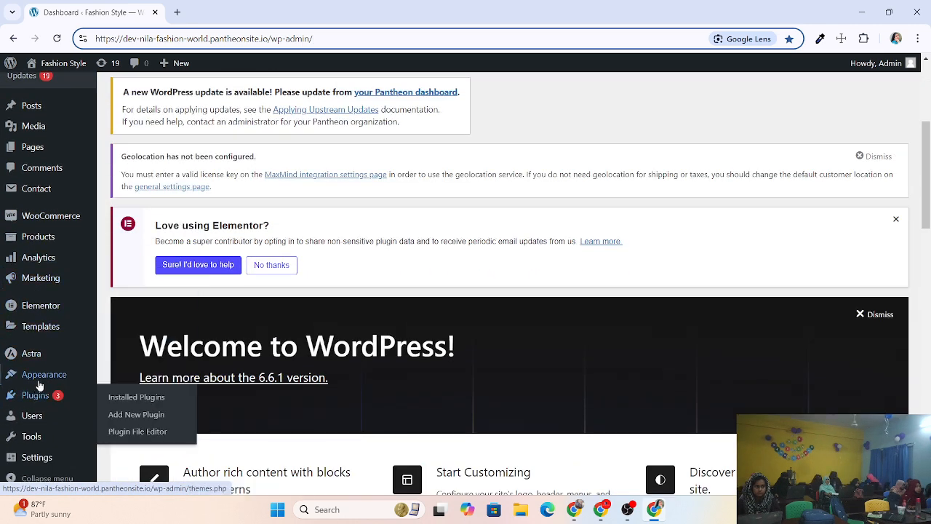
{"action": "mouse_move", "coordinate": [42, 377]}
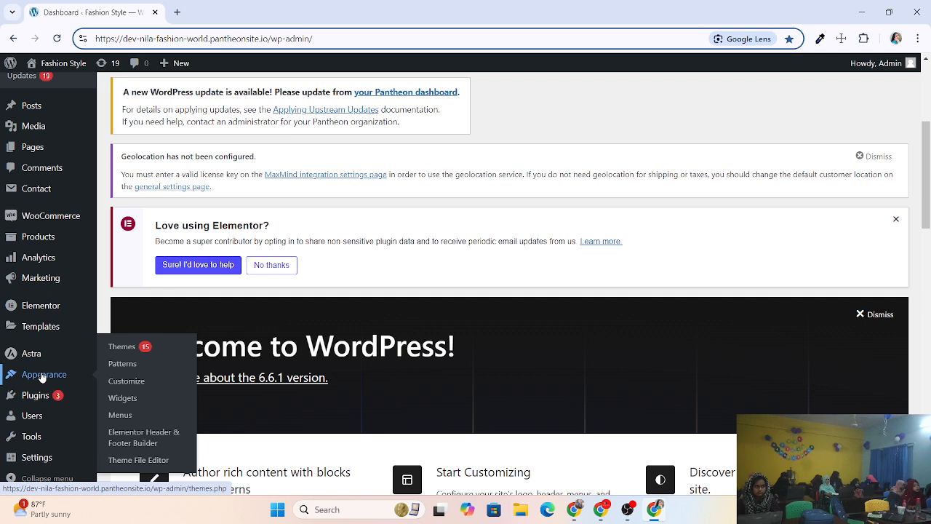
{"action": "left_click", "coordinate": [157, 438]}
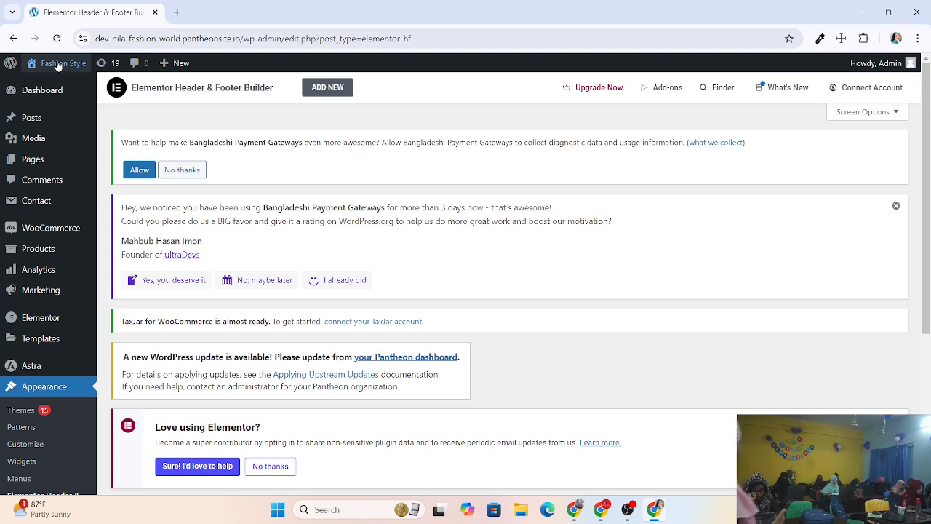
{"action": "left_click", "coordinate": [58, 65]}
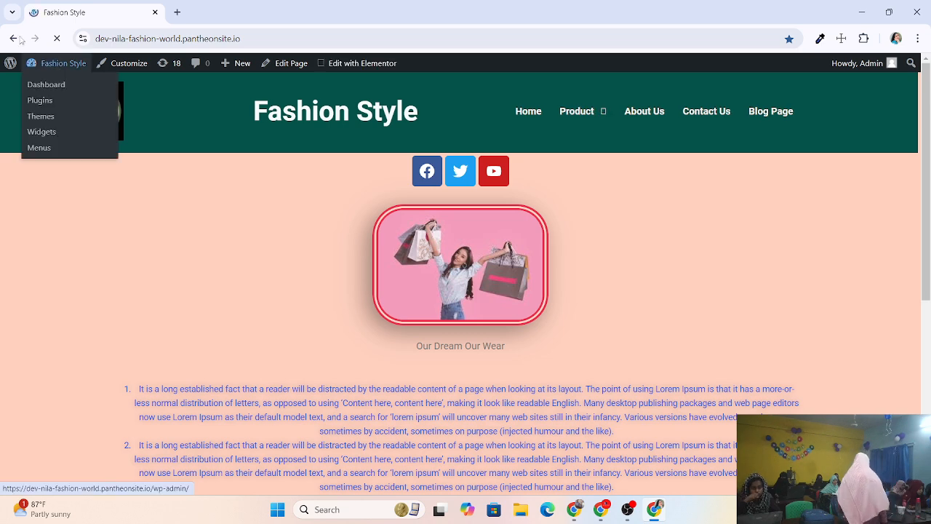
{"action": "left_click", "coordinate": [14, 38]}
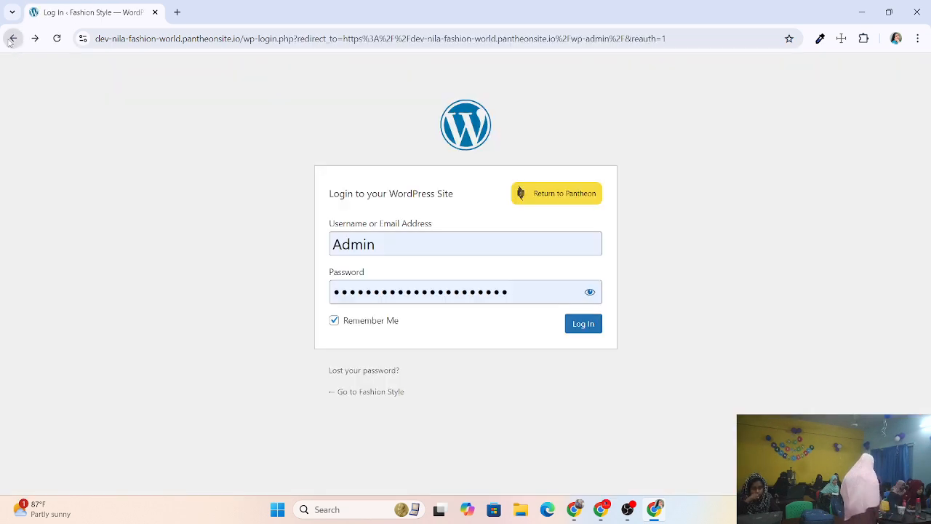
{"action": "left_click", "coordinate": [582, 328]}
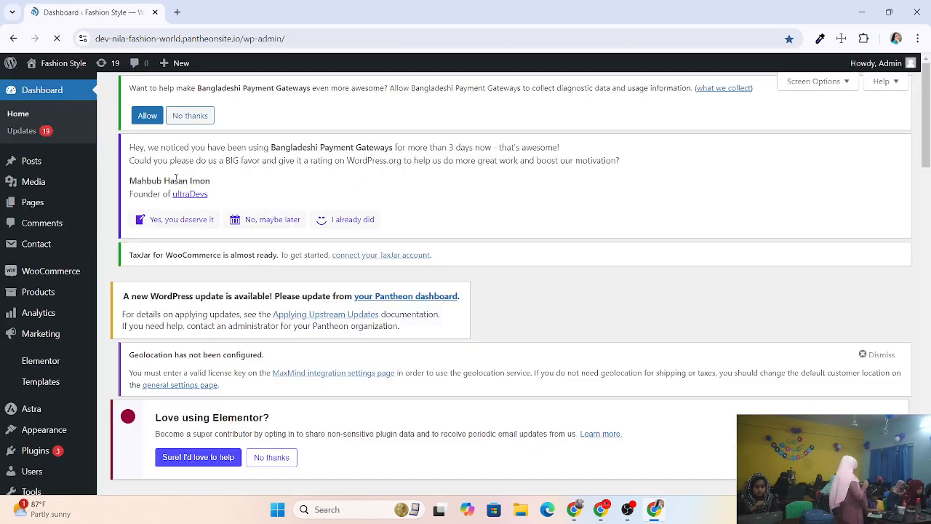
{"action": "mouse_move", "coordinate": [55, 64]}
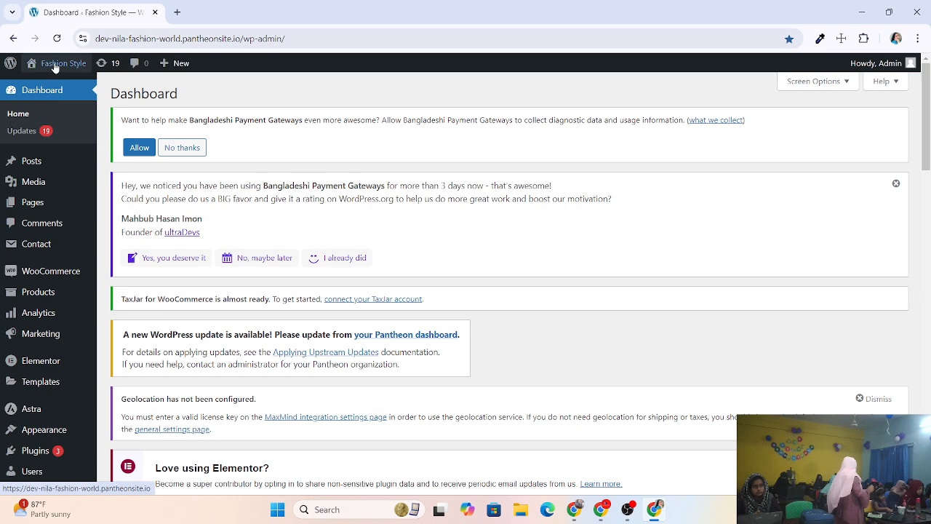
Open the live Fashion Style site from Visit Site in a new tab.
{"action": "right_click", "coordinate": [45, 85]}
{"action": "left_click", "coordinate": [69, 94]}
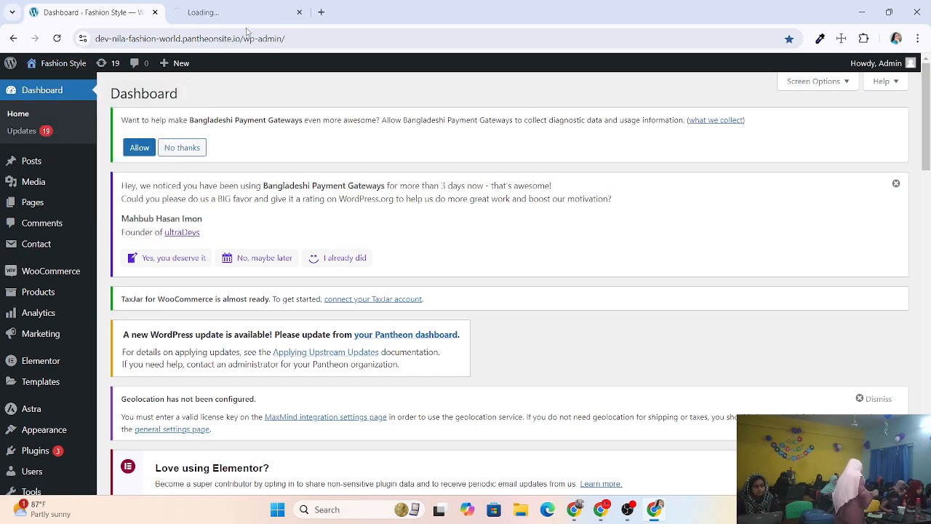
{"action": "left_click", "coordinate": [222, 12]}
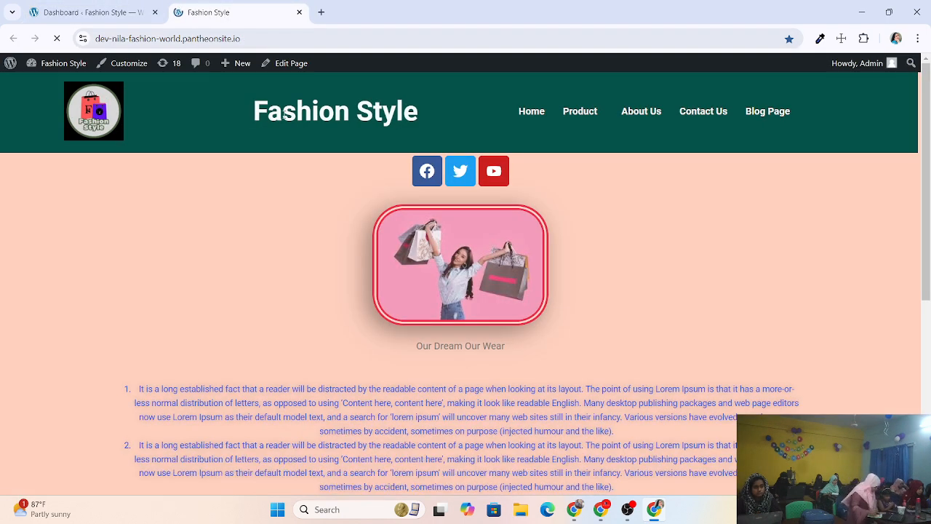
Back on the Dashboard, go to Appearance > Elementor Header & Footer Builder.
{"action": "left_click", "coordinate": [36, 11]}
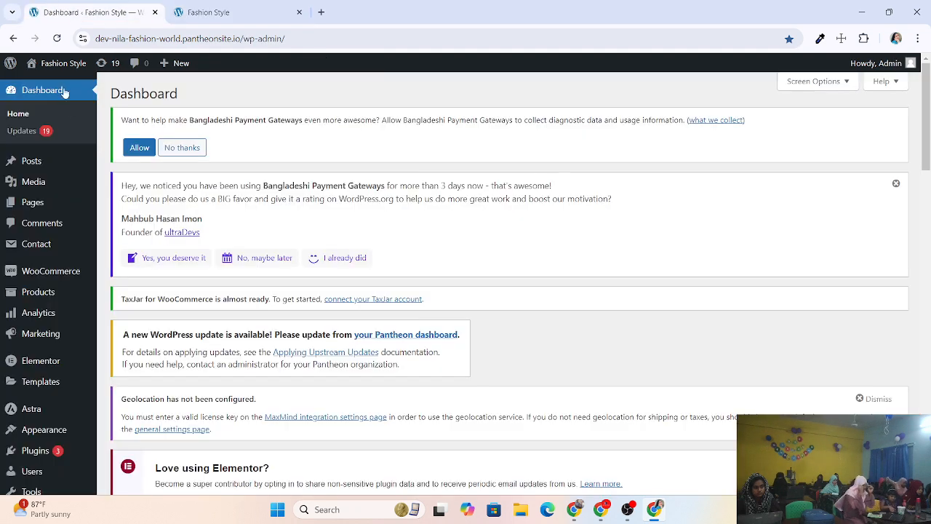
{"action": "mouse_move", "coordinate": [44, 429]}
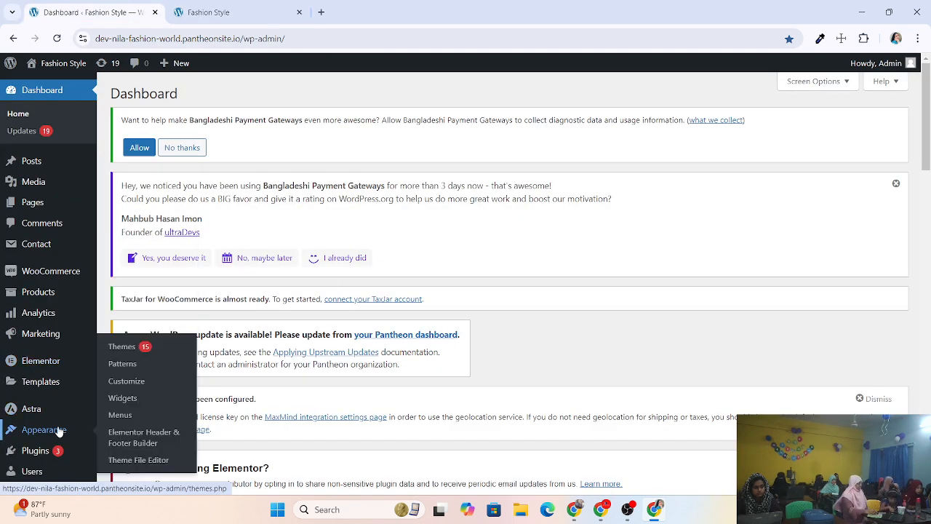
{"action": "left_click", "coordinate": [154, 443]}
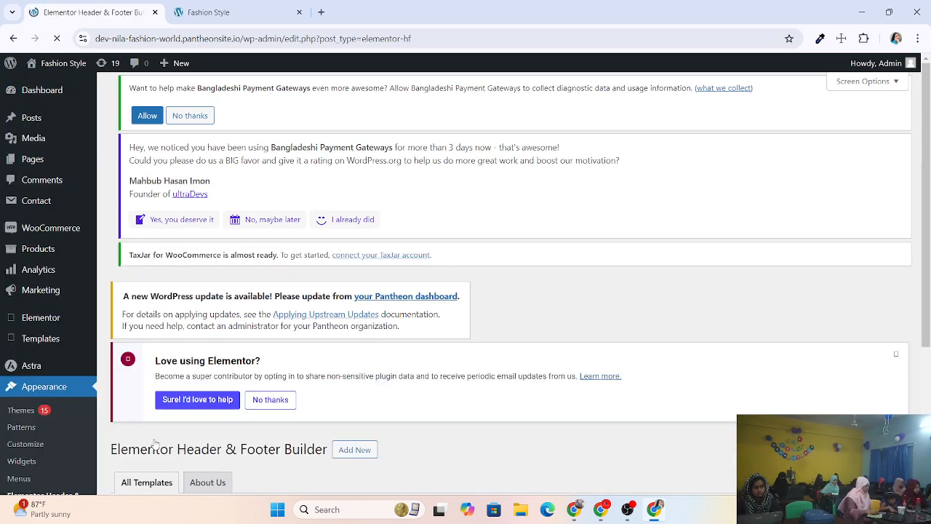
{"action": "scroll", "coordinate": [302, 341], "scroll_direction": "down", "scroll_amount": 3}
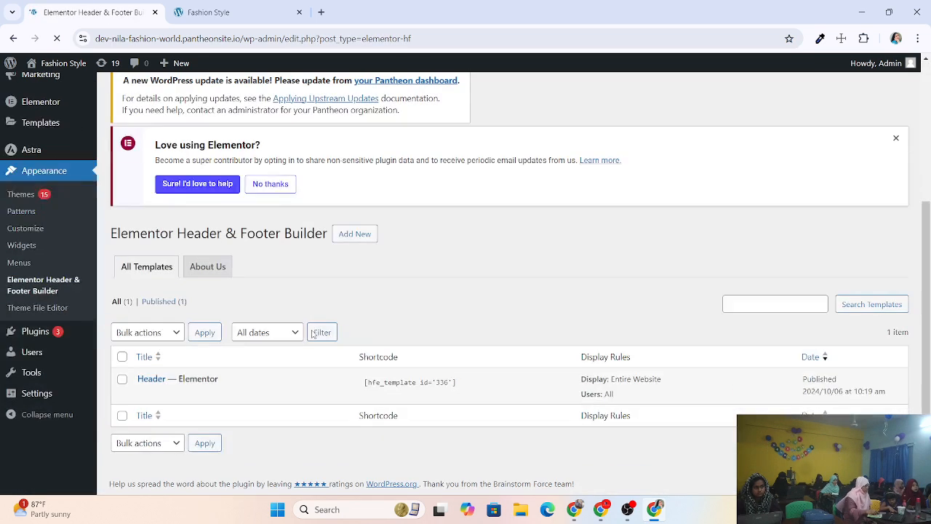
{"action": "scroll", "coordinate": [313, 334], "scroll_direction": "down", "scroll_amount": 1}
{"action": "scroll", "coordinate": [191, 218], "scroll_direction": "up", "scroll_amount": 4}
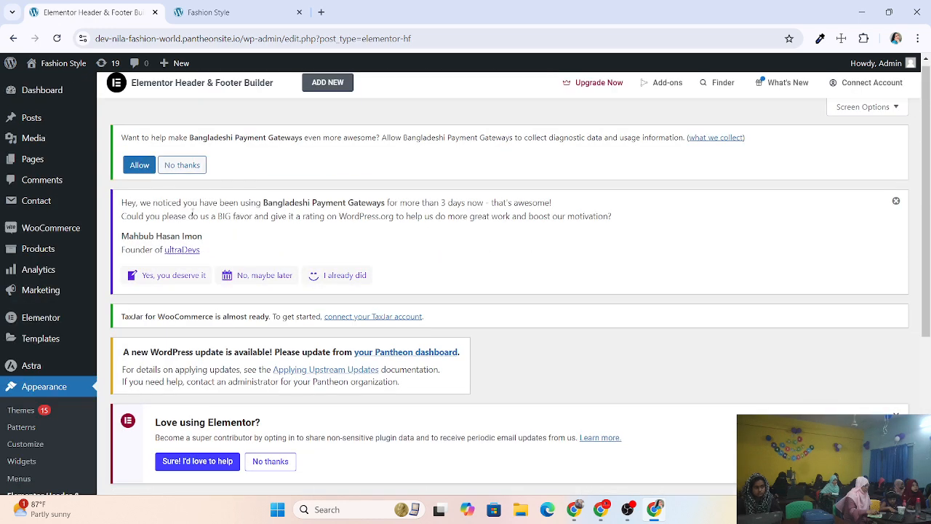
Add a new header/footer template titled Footer.
{"action": "left_click", "coordinate": [327, 83]}
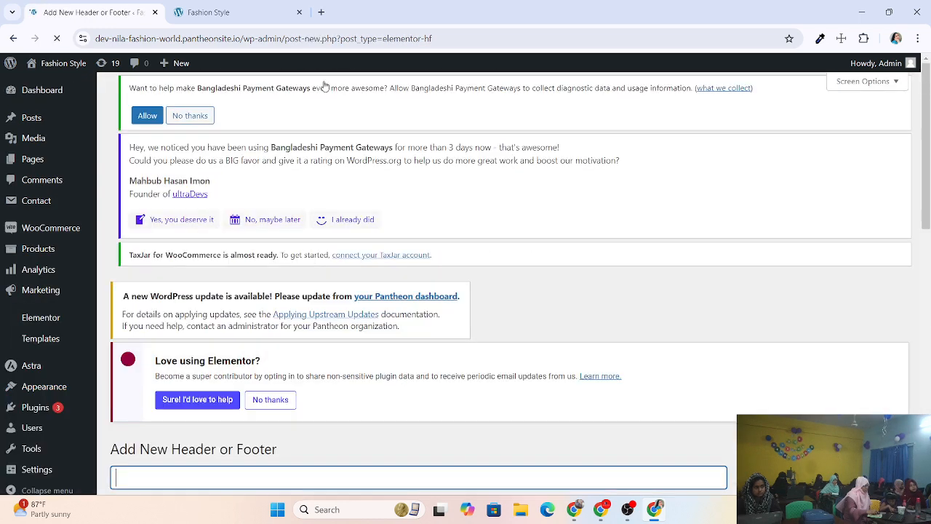
{"action": "scroll", "coordinate": [256, 230], "scroll_direction": "down", "scroll_amount": 3}
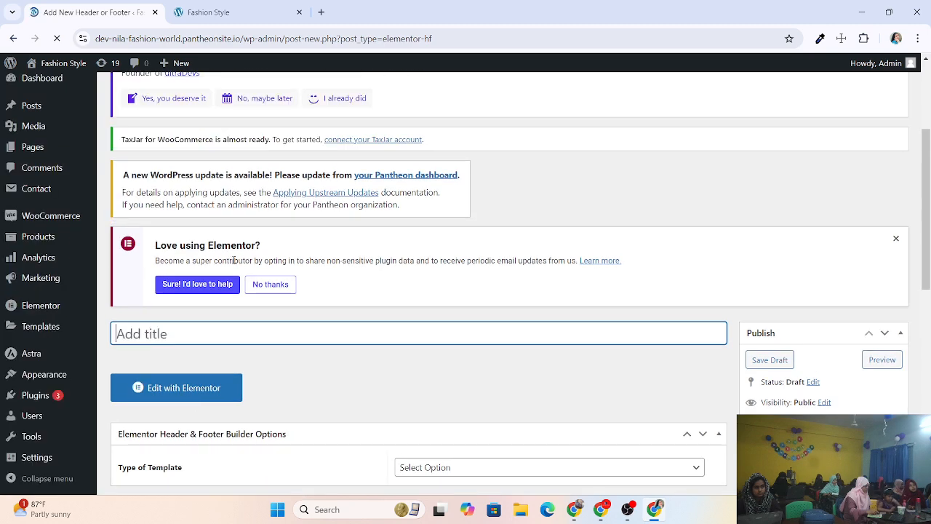
{"action": "scroll", "coordinate": [233, 259], "scroll_direction": "down", "scroll_amount": 2}
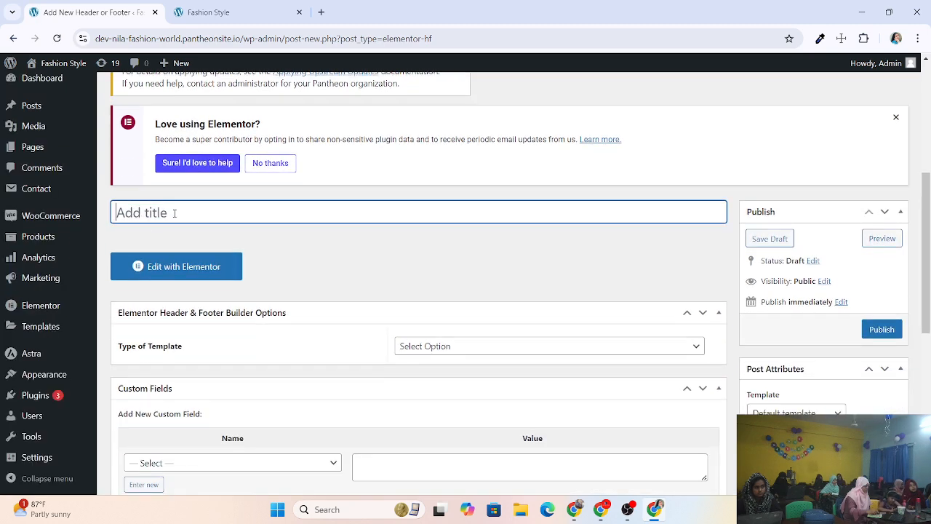
{"action": "type", "text": "F"}
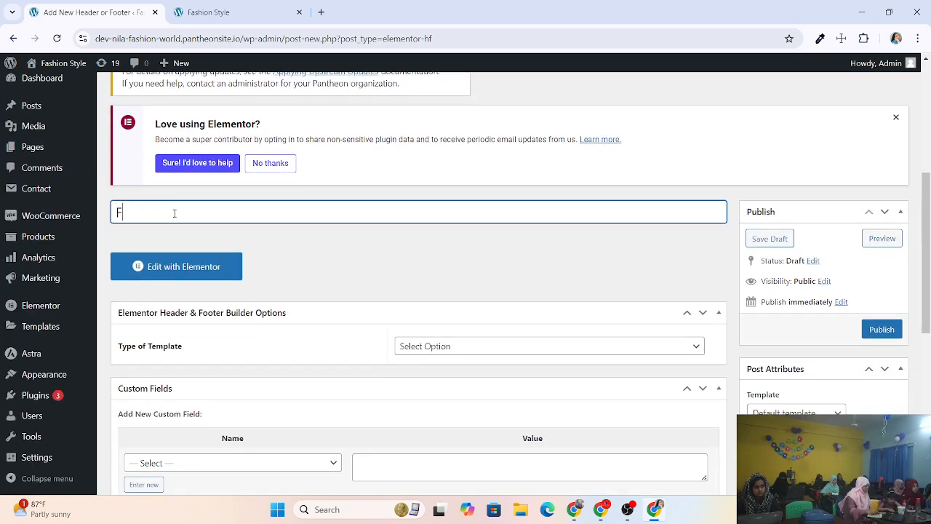
{"action": "type", "text": "oo"}
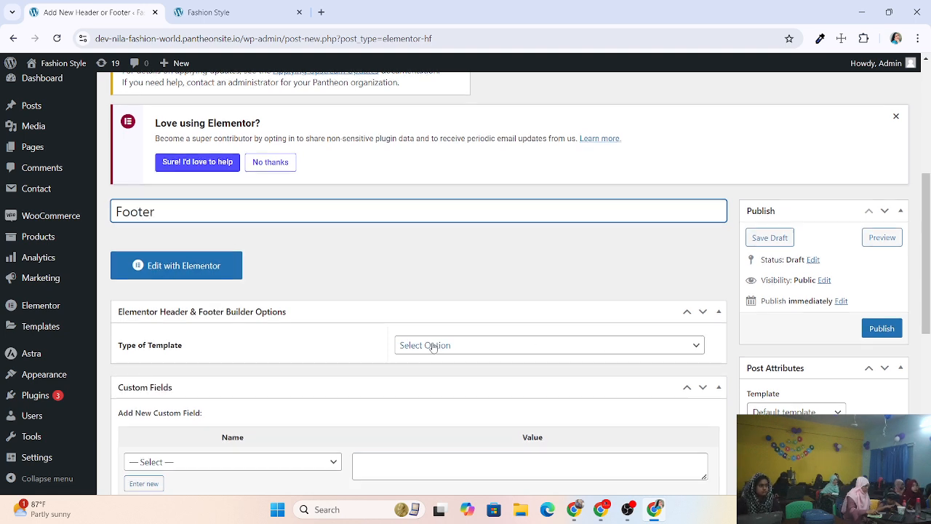
{"action": "scroll", "coordinate": [430, 345], "scroll_direction": "down", "scroll_amount": 1}
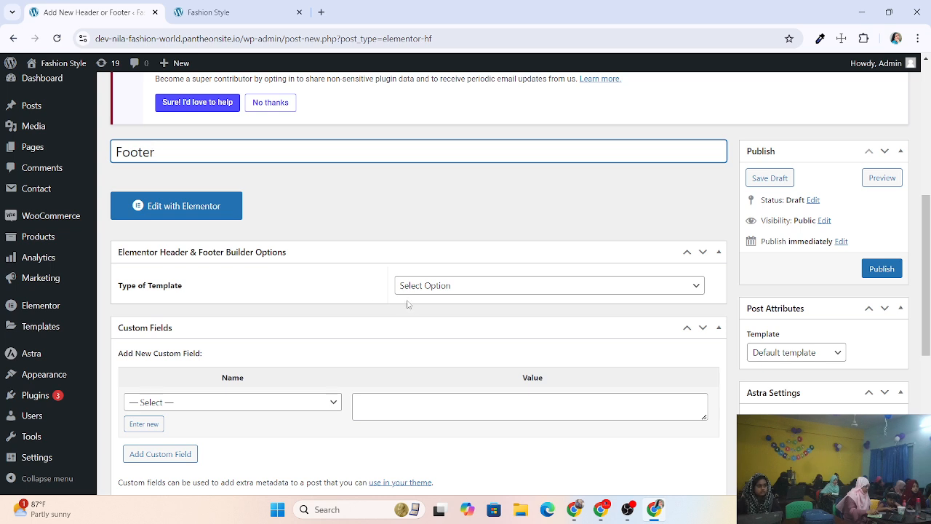
Set the template type to Footer, displayed on Entire Website for All user roles.
{"action": "left_click", "coordinate": [462, 291]}
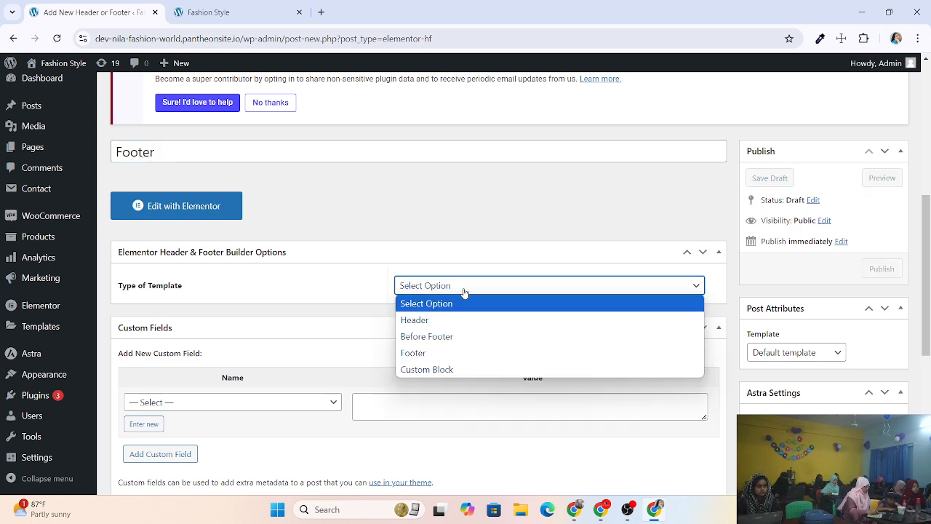
{"action": "left_click", "coordinate": [439, 353]}
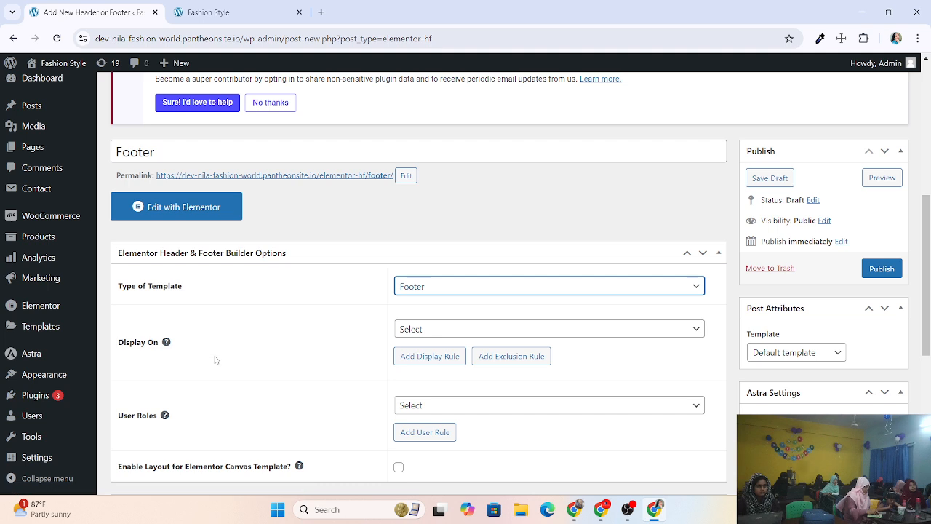
{"action": "left_click", "coordinate": [458, 331]}
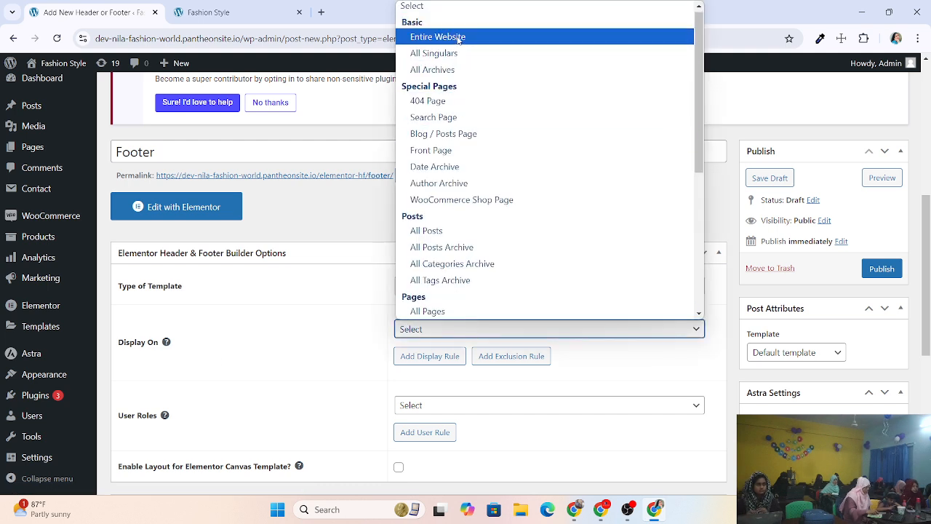
{"action": "left_click", "coordinate": [457, 37]}
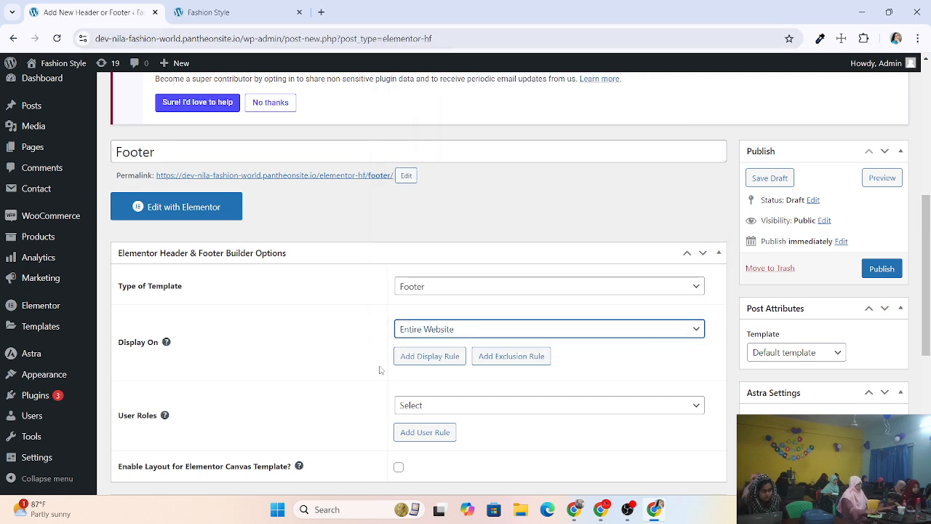
{"action": "scroll", "coordinate": [378, 370], "scroll_direction": "down", "scroll_amount": 1}
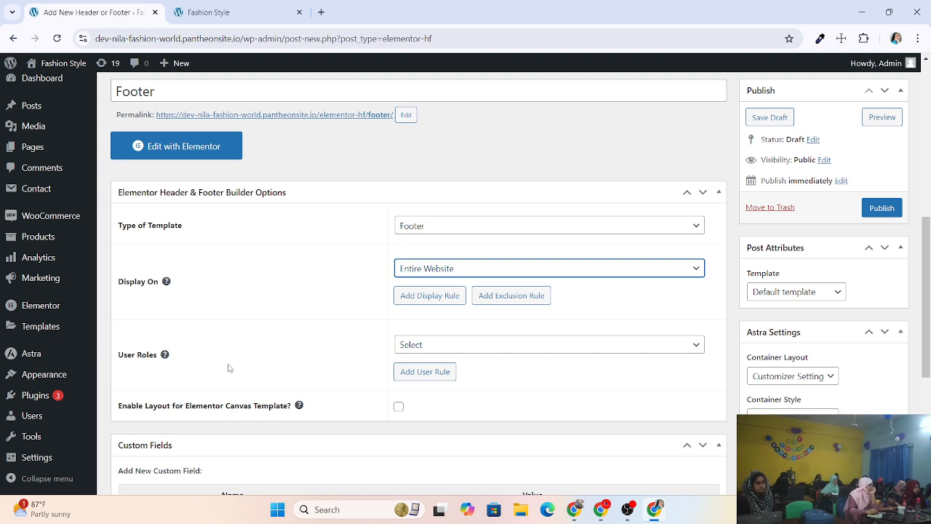
{"action": "left_click", "coordinate": [480, 346]}
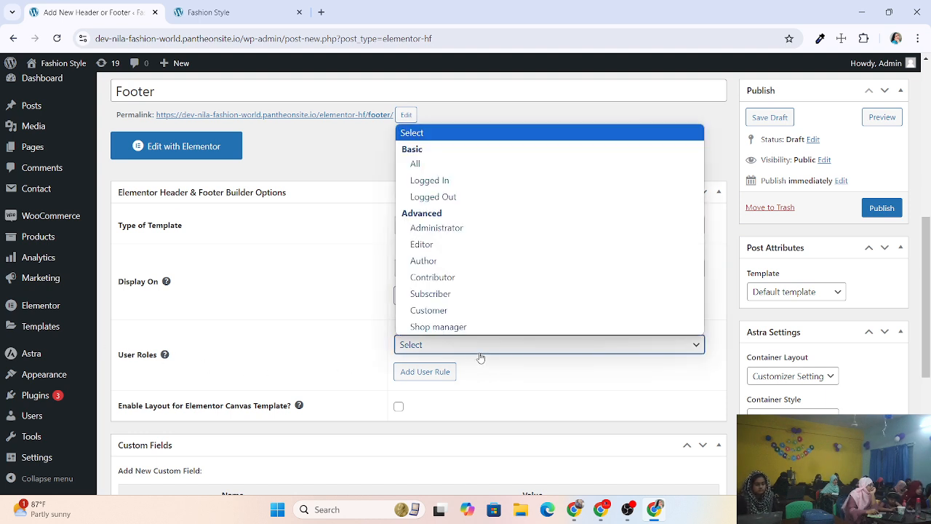
{"action": "left_click", "coordinate": [444, 164]}
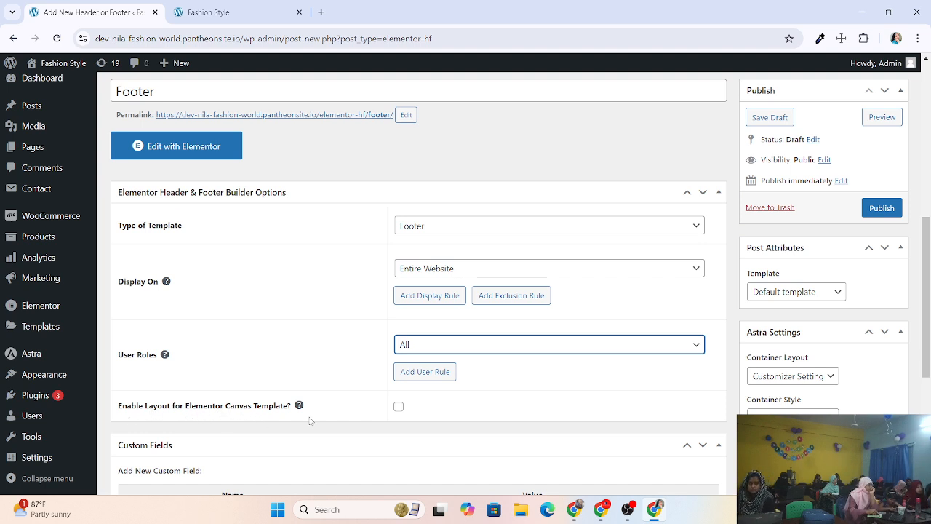
Enable the Elementor Canvas layout and keep the Default page template.
{"action": "left_click", "coordinate": [398, 406]}
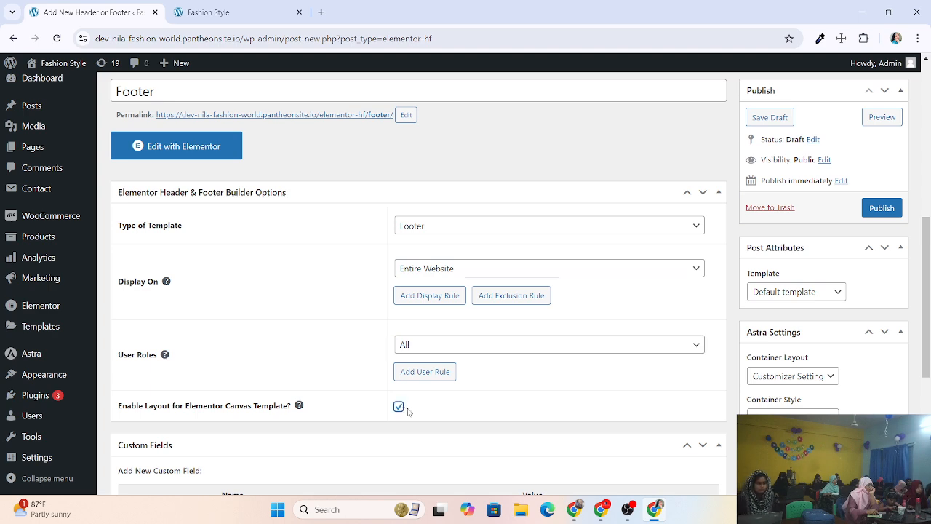
{"action": "scroll", "coordinate": [504, 329], "scroll_direction": "down", "scroll_amount": 3}
{"action": "scroll", "coordinate": [509, 328], "scroll_direction": "down", "scroll_amount": 2}
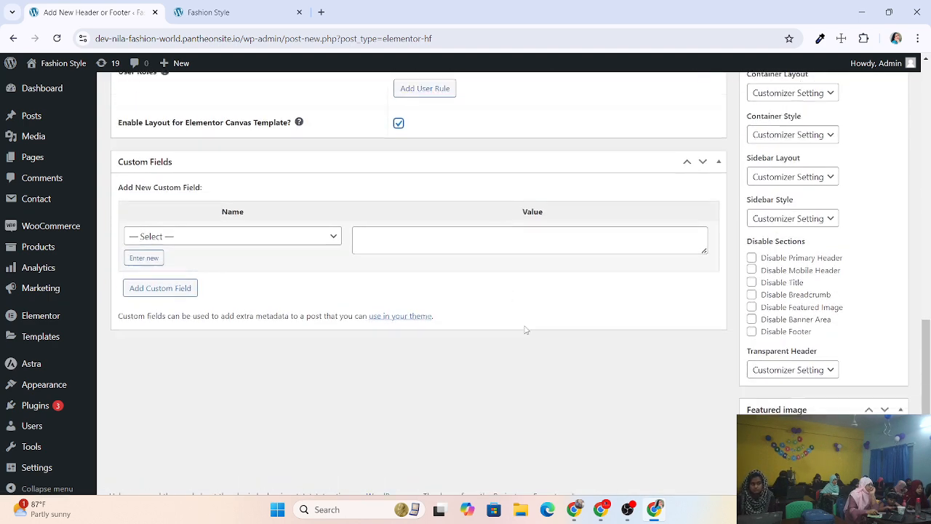
{"action": "scroll", "coordinate": [526, 328], "scroll_direction": "up", "scroll_amount": 6}
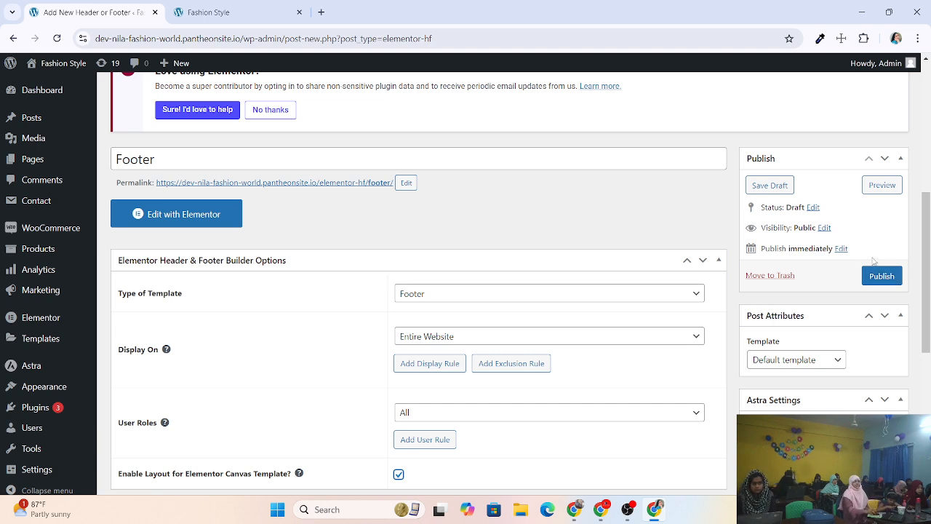
{"action": "scroll", "coordinate": [774, 313], "scroll_direction": "down", "scroll_amount": 1}
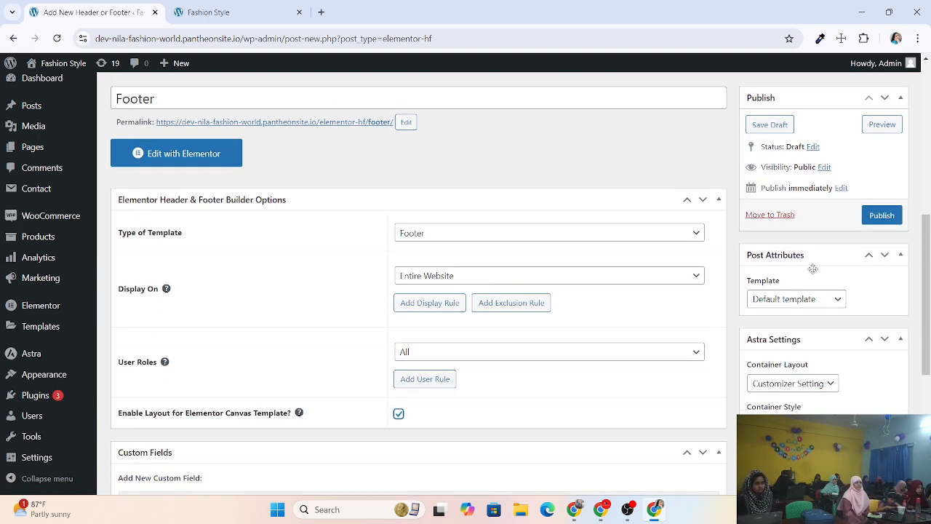
{"action": "left_click", "coordinate": [784, 304]}
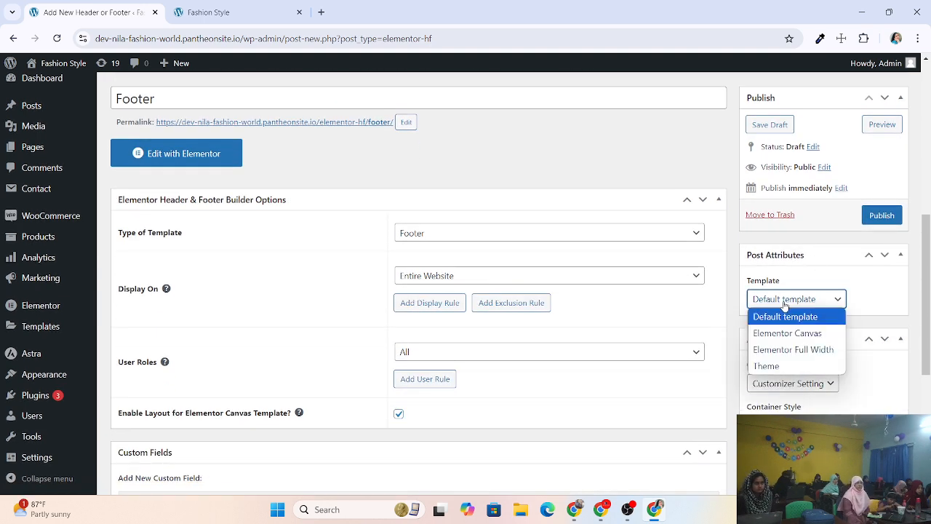
{"action": "left_click", "coordinate": [784, 304]}
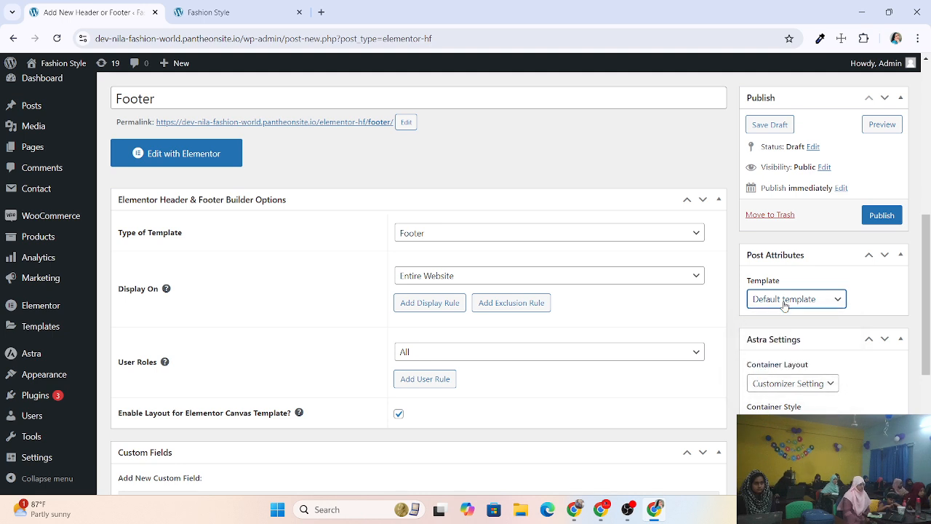
Publish the Footer template.
{"action": "left_click", "coordinate": [881, 215]}
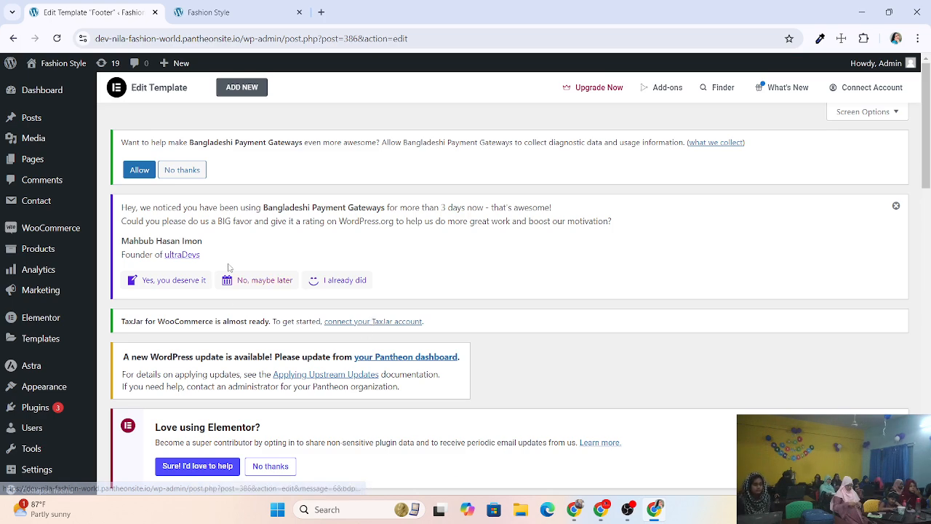
{"action": "scroll", "coordinate": [230, 267], "scroll_direction": "down", "scroll_amount": 3}
{"action": "scroll", "coordinate": [230, 267], "scroll_direction": "up", "scroll_amount": 3}
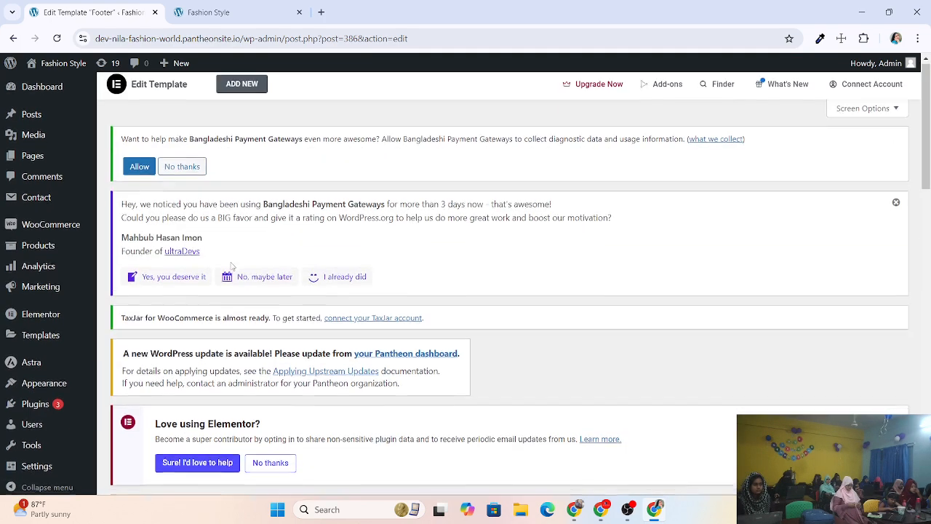
{"action": "scroll", "coordinate": [231, 267], "scroll_direction": "down", "scroll_amount": 7}
{"action": "scroll", "coordinate": [234, 219], "scroll_direction": "up", "scroll_amount": 5}
{"action": "scroll", "coordinate": [237, 159], "scroll_direction": "up", "scroll_amount": 3}
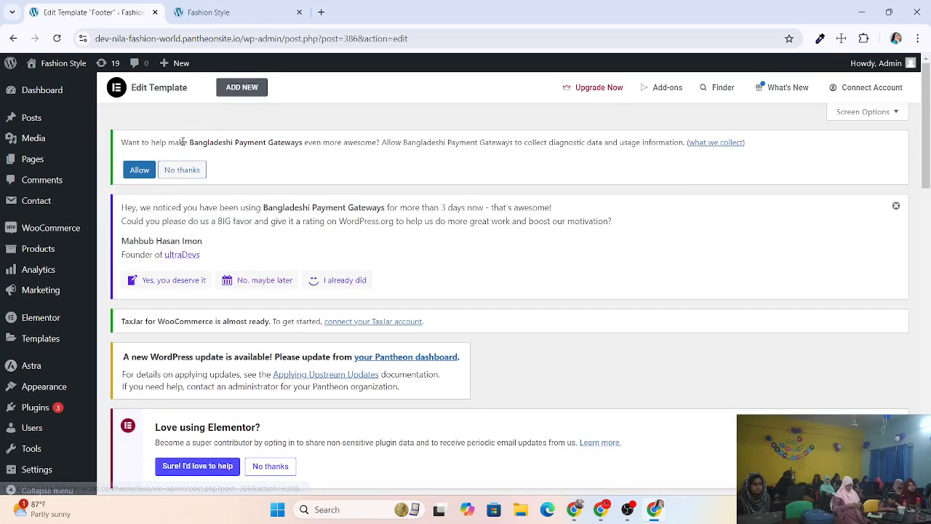
Go back to the Header & Footer Builder templates list.
{"action": "left_click", "coordinate": [12, 39]}
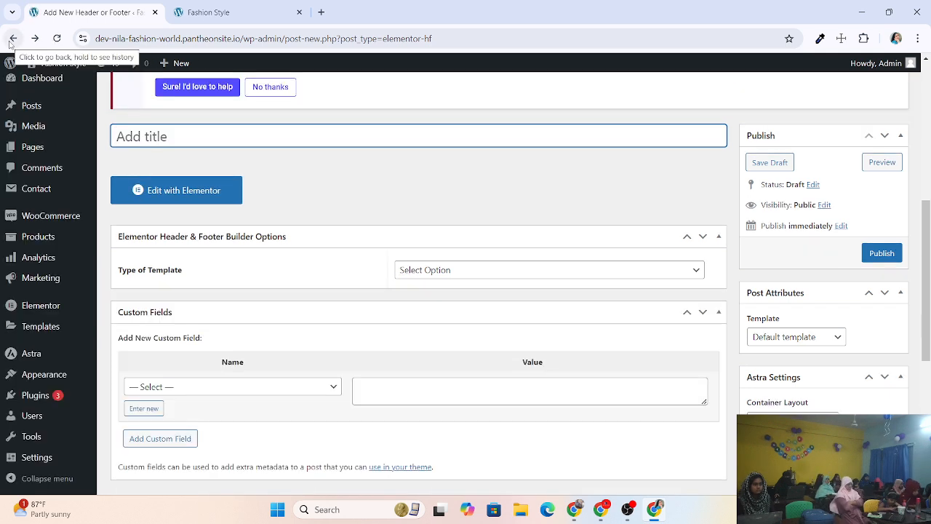
{"action": "left_click", "coordinate": [11, 39]}
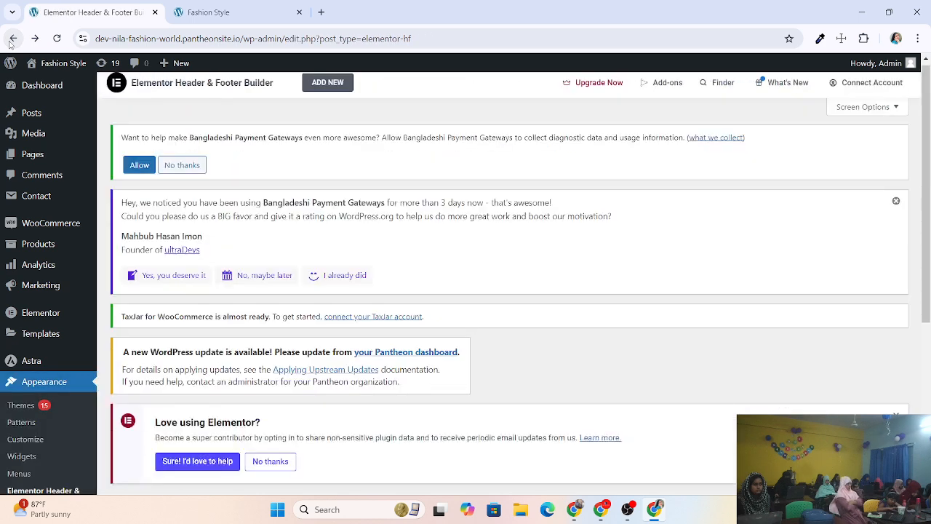
{"action": "scroll", "coordinate": [305, 203], "scroll_direction": "down", "scroll_amount": 3}
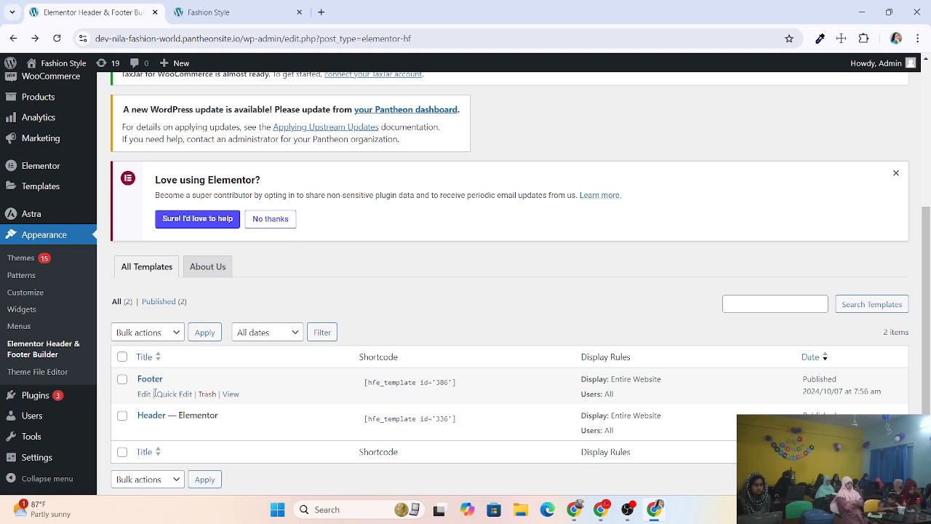
Edit the Footer template and launch it in Elementor, showing the empty canvas.
{"action": "left_click", "coordinate": [145, 395]}
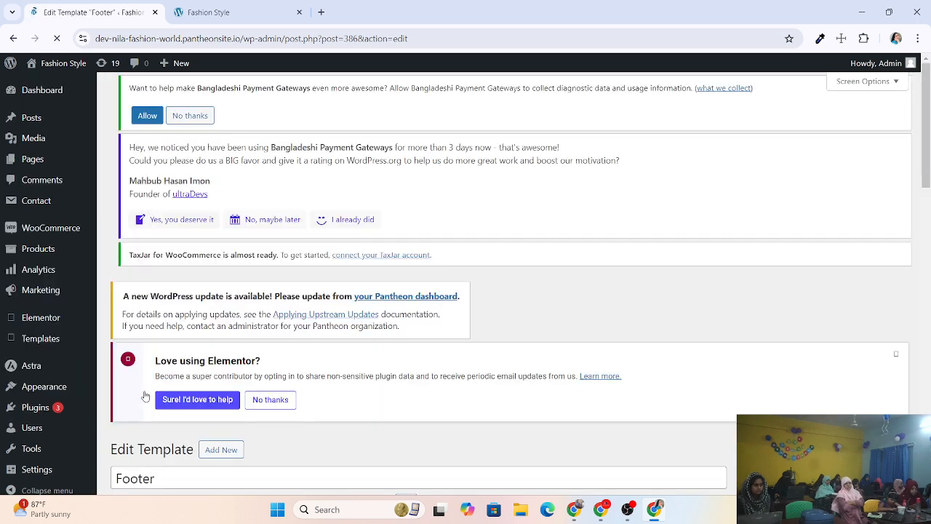
{"action": "scroll", "coordinate": [234, 208], "scroll_direction": "down", "scroll_amount": 5}
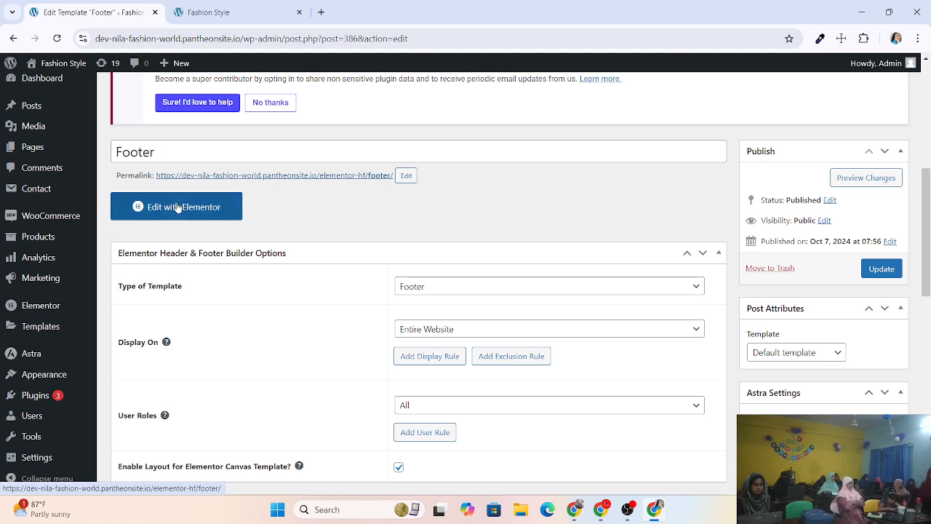
{"action": "left_click", "coordinate": [184, 208]}
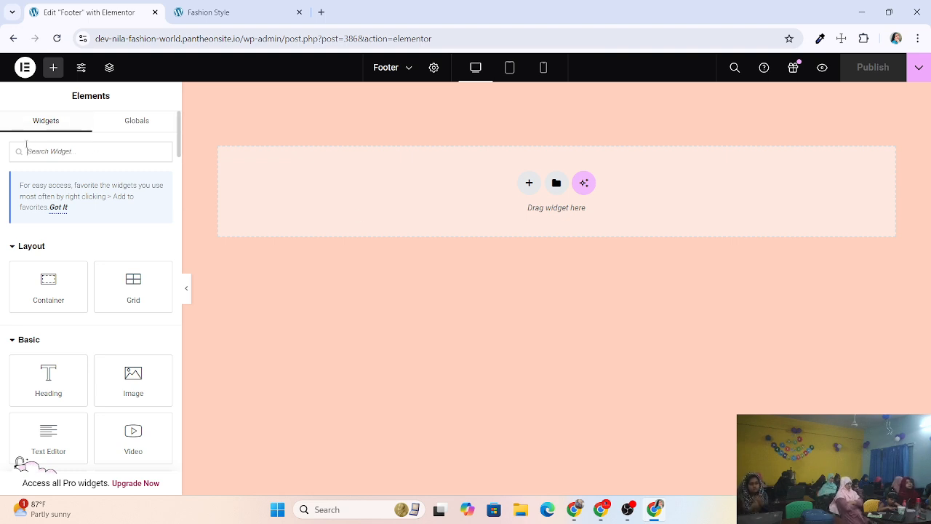
{"action": "scroll", "coordinate": [44, 254], "scroll_direction": "down", "scroll_amount": 15}
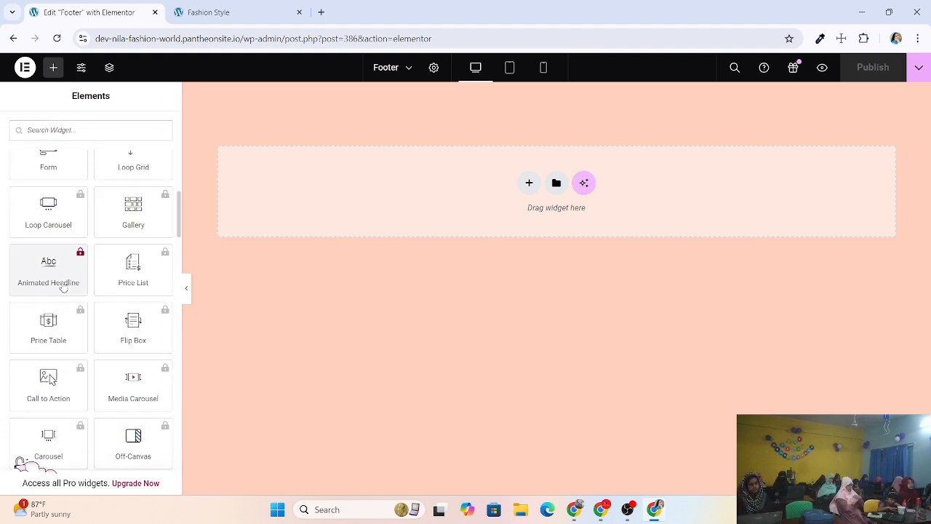
{"action": "scroll", "coordinate": [63, 291], "scroll_direction": "down", "scroll_amount": 15}
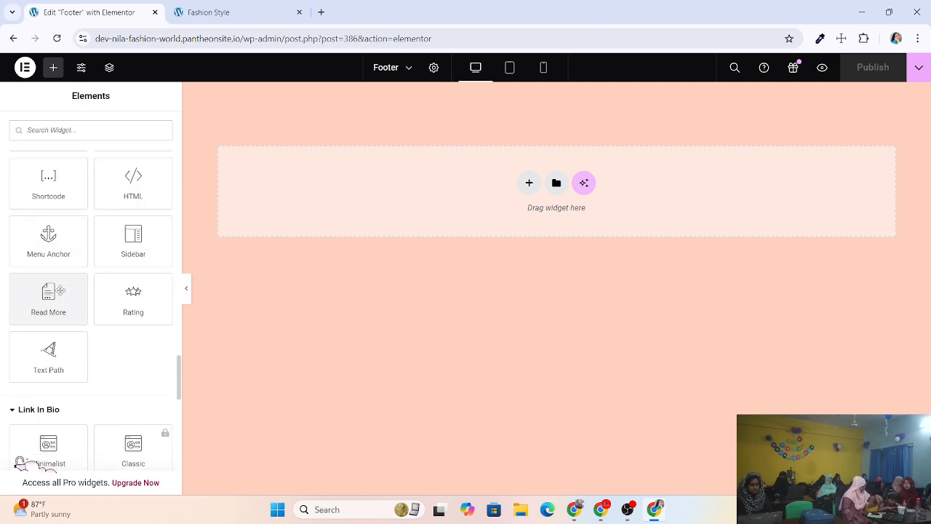
{"action": "scroll", "coordinate": [61, 294], "scroll_direction": "down", "scroll_amount": 5}
{"action": "scroll", "coordinate": [61, 293], "scroll_direction": "up", "scroll_amount": 15}
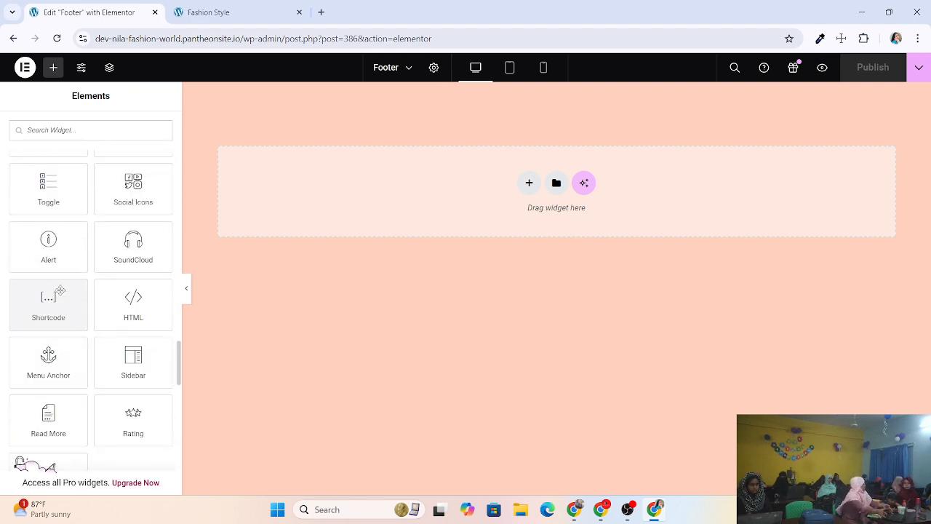
{"action": "scroll", "coordinate": [61, 294], "scroll_direction": "up", "scroll_amount": 15}
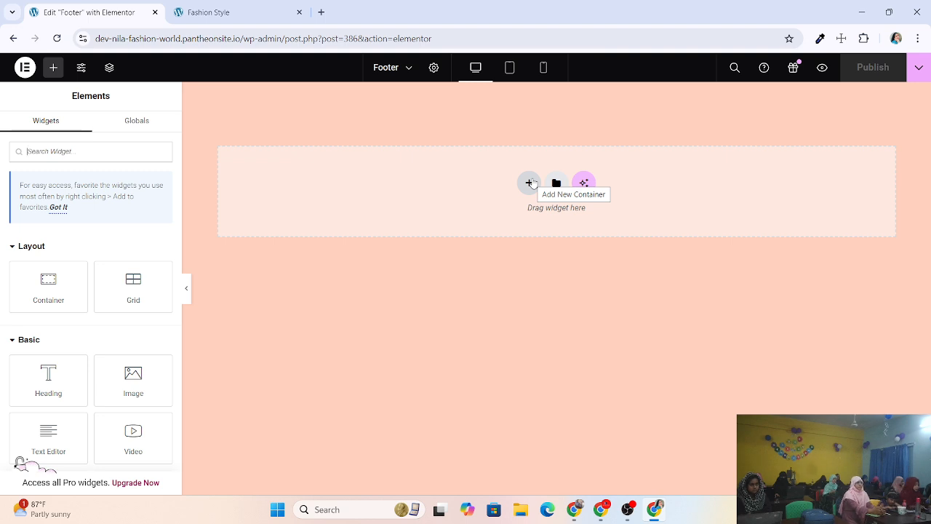
Add a new Flexbox container to the Footer canvas to reveal the structure choices.
{"action": "left_click", "coordinate": [529, 182]}
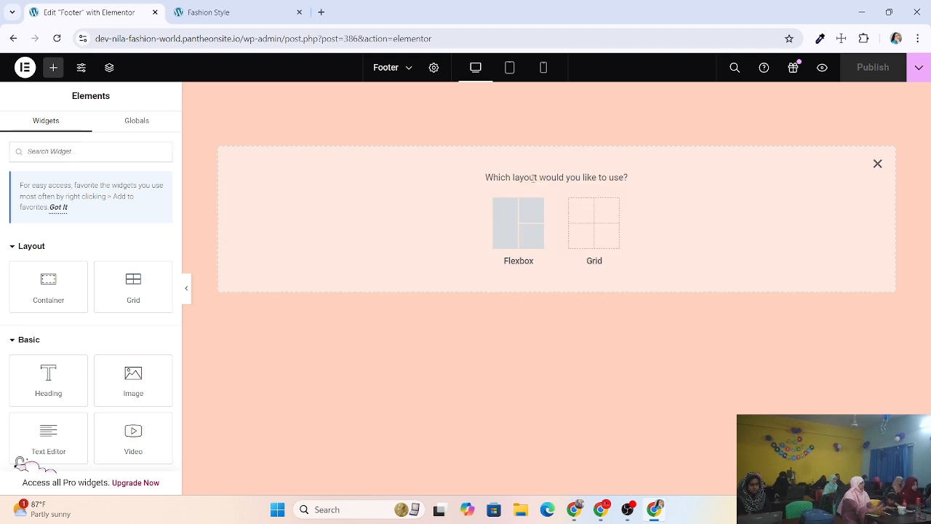
{"action": "left_click", "coordinate": [503, 234]}
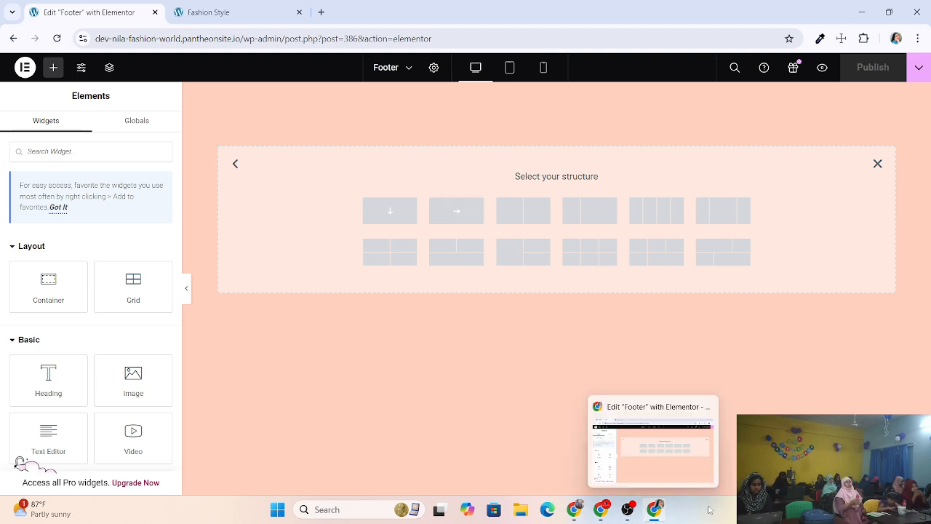
{"action": "left_click", "coordinate": [749, 509]}
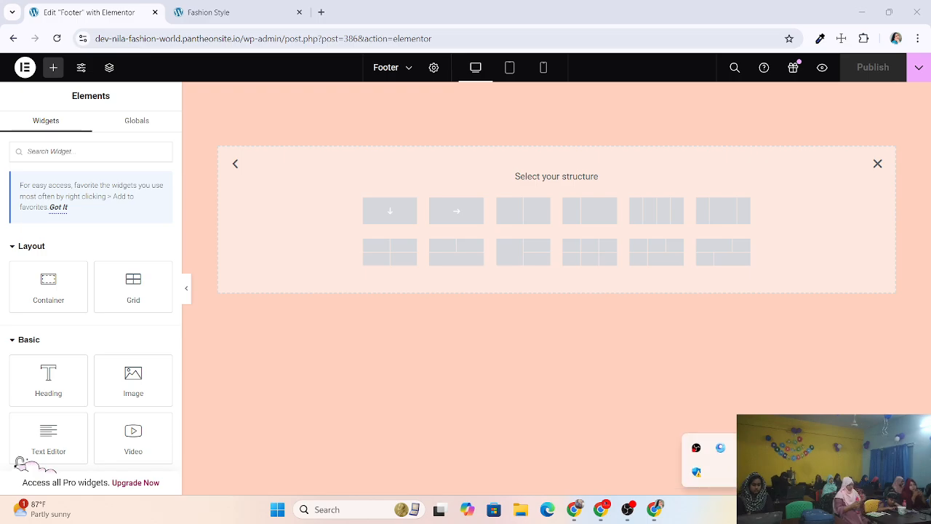
{"action": "left_click", "coordinate": [744, 448]}
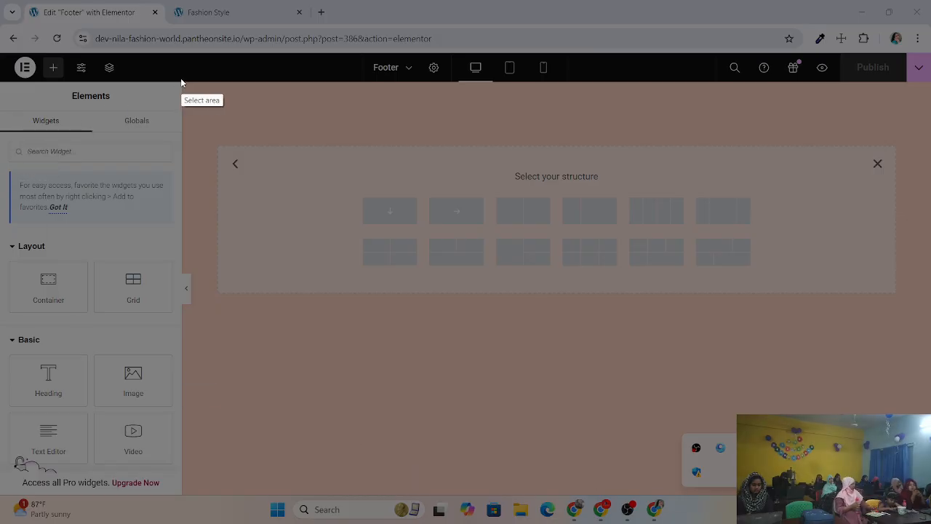
{"action": "left_click_drag", "start_coordinate": [180, 80], "coordinate": [930, 173]}
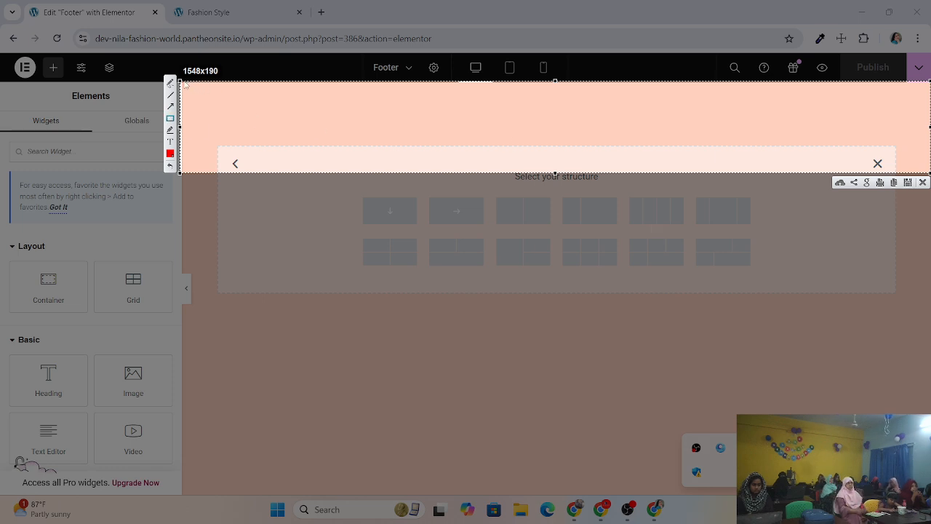
{"action": "mouse_move", "coordinate": [184, 81]}
{"action": "left_mouse_down"}
{"action": "mouse_move", "coordinate": [354, 175]}
{"action": "mouse_move", "coordinate": [346, 173]}
{"action": "left_mouse_up"}
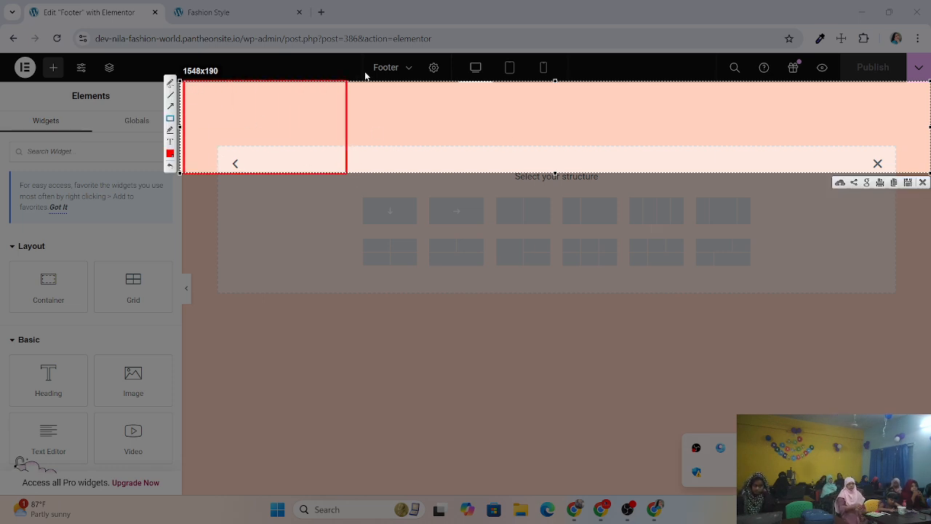
{"action": "mouse_move", "coordinate": [355, 83]}
{"action": "left_mouse_down"}
{"action": "mouse_move", "coordinate": [442, 171]}
{"action": "mouse_move", "coordinate": [506, 178]}
{"action": "left_mouse_up"}
{"action": "mouse_move", "coordinate": [539, 82]}
{"action": "left_mouse_down"}
{"action": "mouse_move", "coordinate": [604, 148]}
{"action": "mouse_move", "coordinate": [651, 176]}
{"action": "mouse_move", "coordinate": [702, 176]}
{"action": "left_mouse_up"}
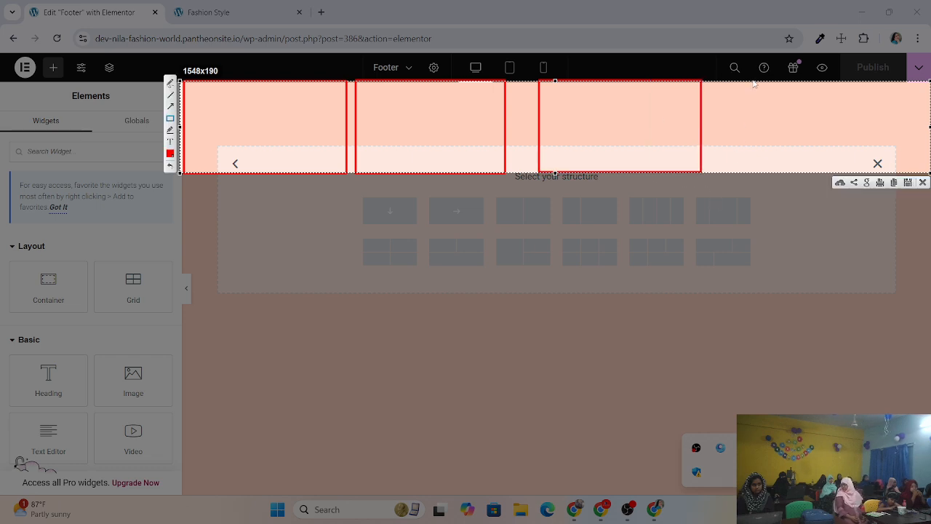
{"action": "left_click_drag", "start_coordinate": [737, 85], "coordinate": [915, 173]}
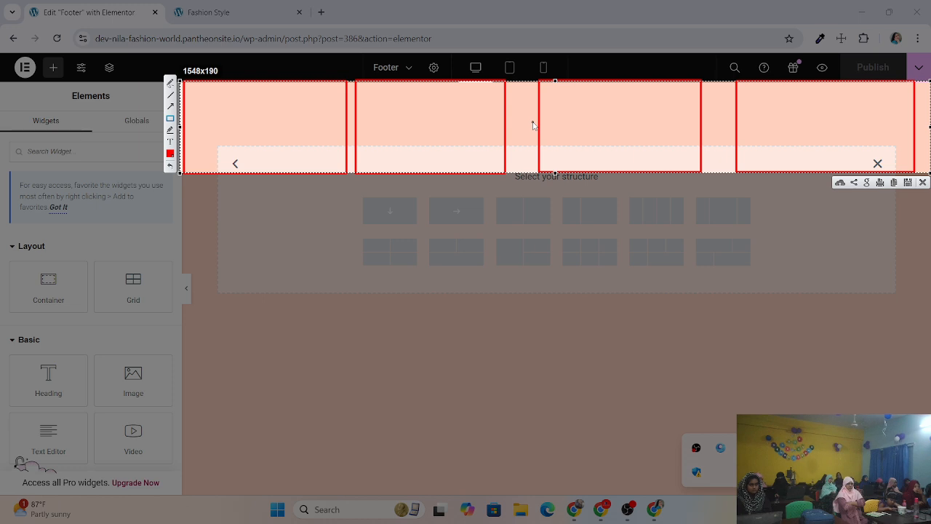
{"action": "left_click", "coordinate": [922, 182]}
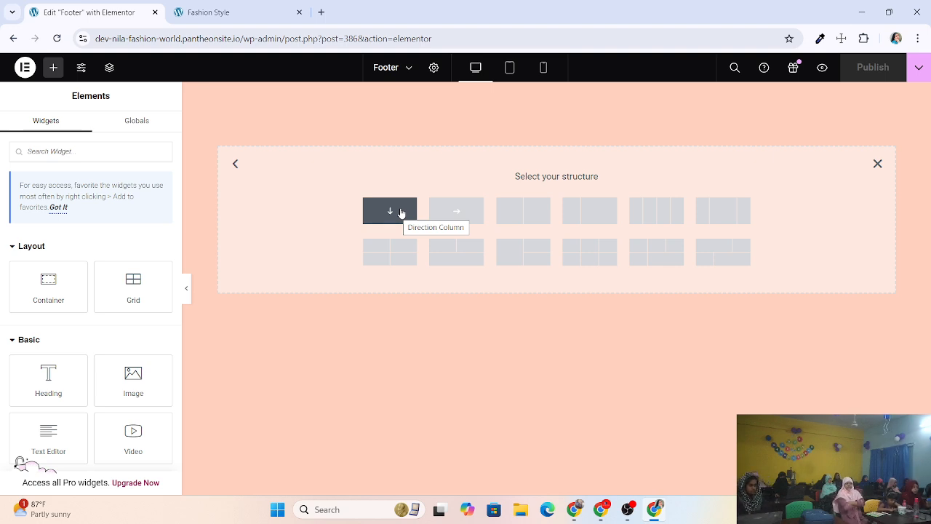
Pick the Row direction structure to add a boxed 1140 px Flexbox container with 20 px gaps.
{"action": "left_click", "coordinate": [448, 210]}
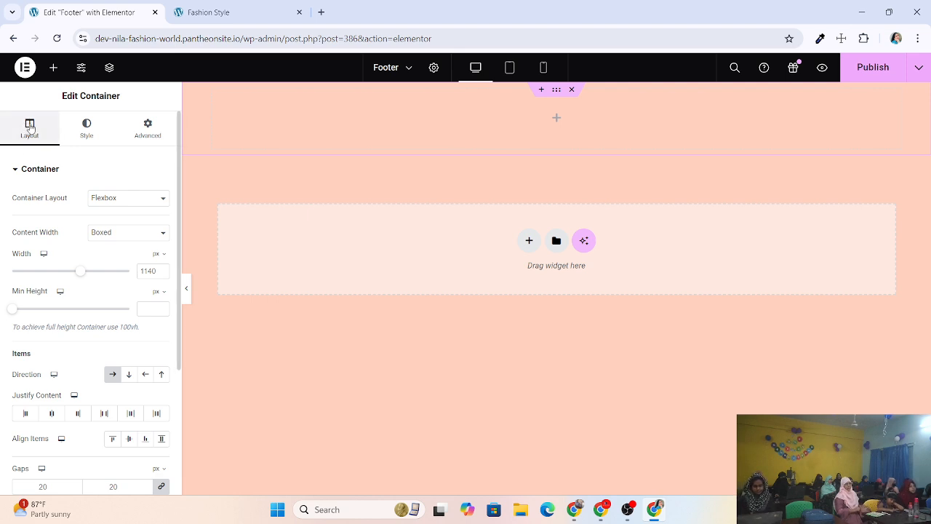
{"action": "left_click", "coordinate": [134, 204]}
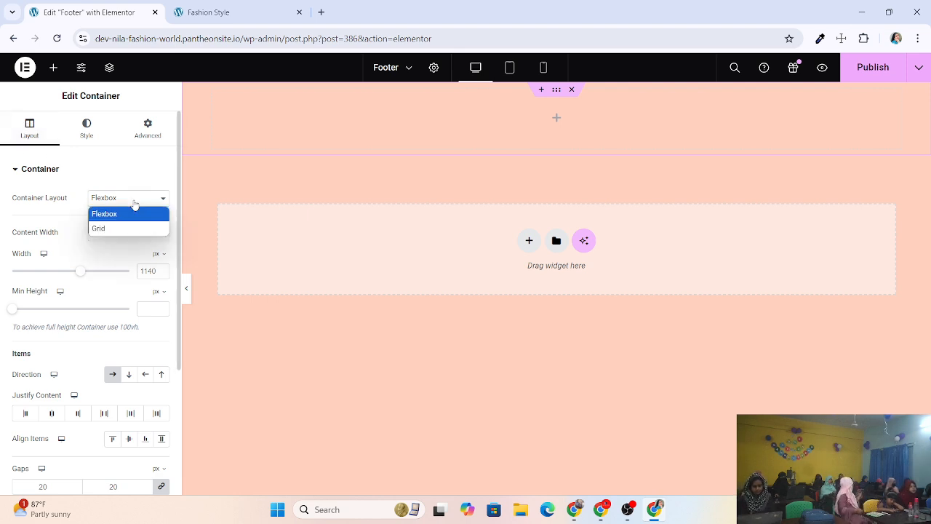
{"action": "left_click", "coordinate": [133, 203]}
{"action": "left_click", "coordinate": [129, 203]}
{"action": "left_click", "coordinate": [53, 231]}
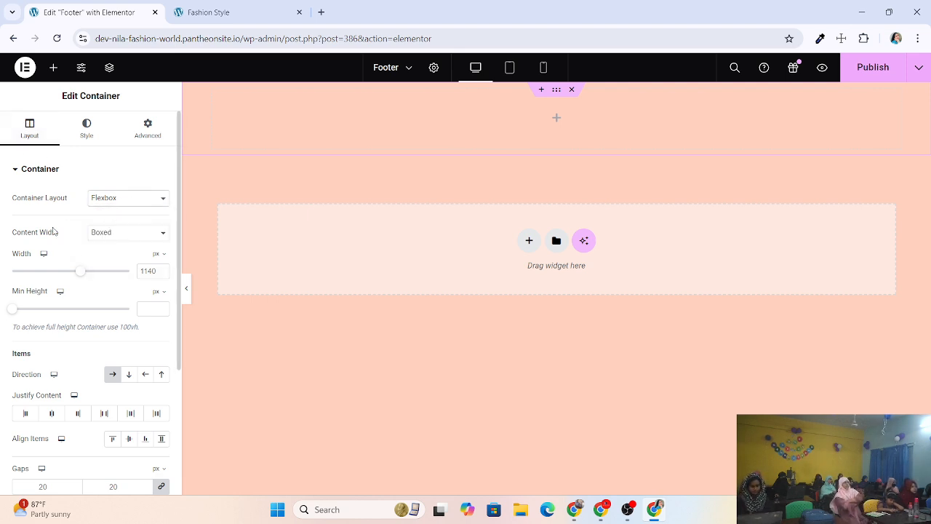
{"action": "left_click", "coordinate": [115, 243]}
{"action": "left_click", "coordinate": [125, 263]}
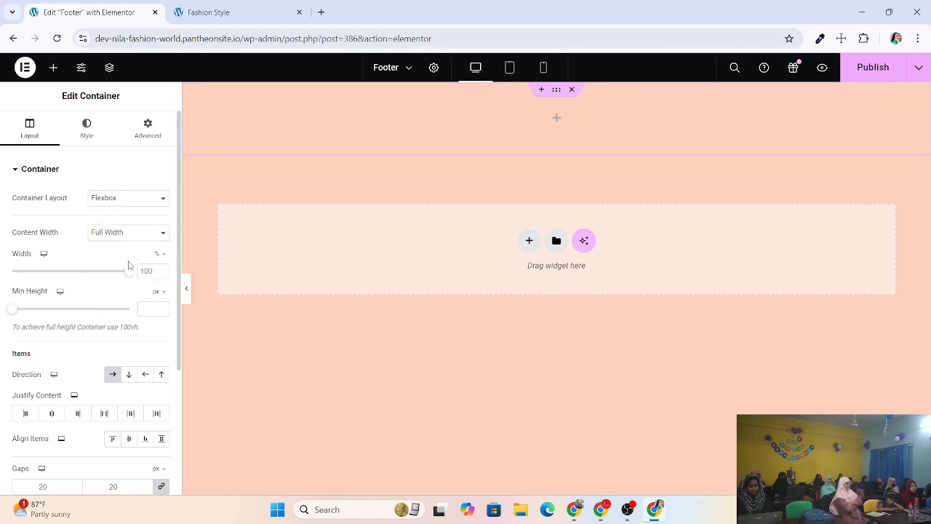
{"action": "left_click", "coordinate": [187, 288]}
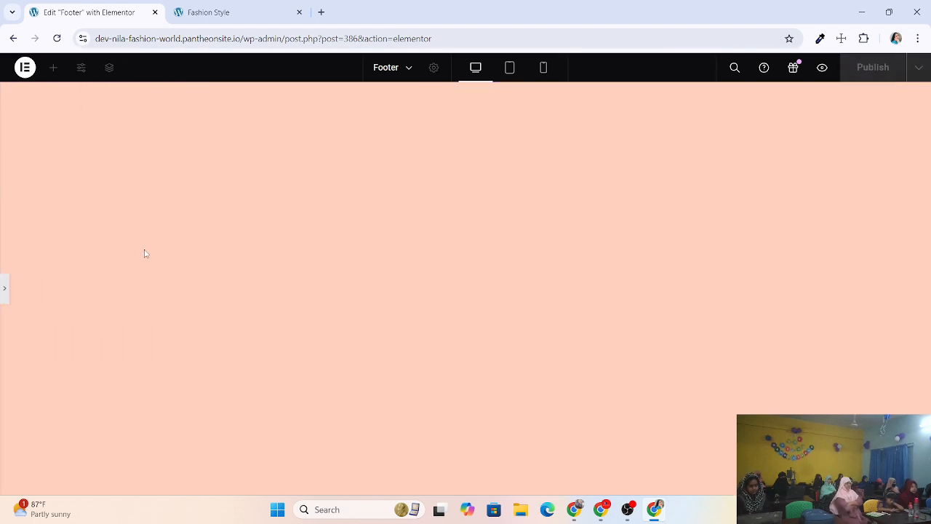
{"action": "left_click", "coordinate": [4, 289]}
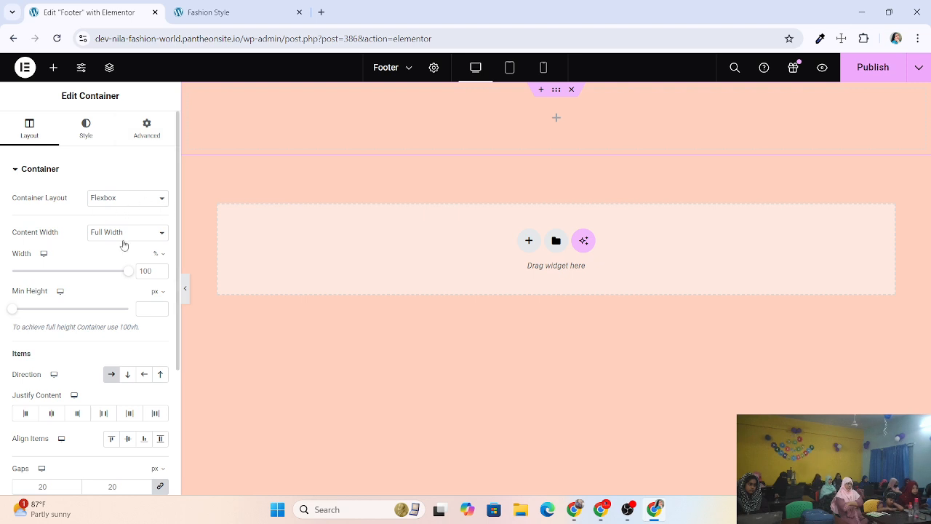
Set the container's Align Items to Start and Justify Content to Space Between.
{"action": "scroll", "coordinate": [131, 244], "scroll_direction": "down", "scroll_amount": 1}
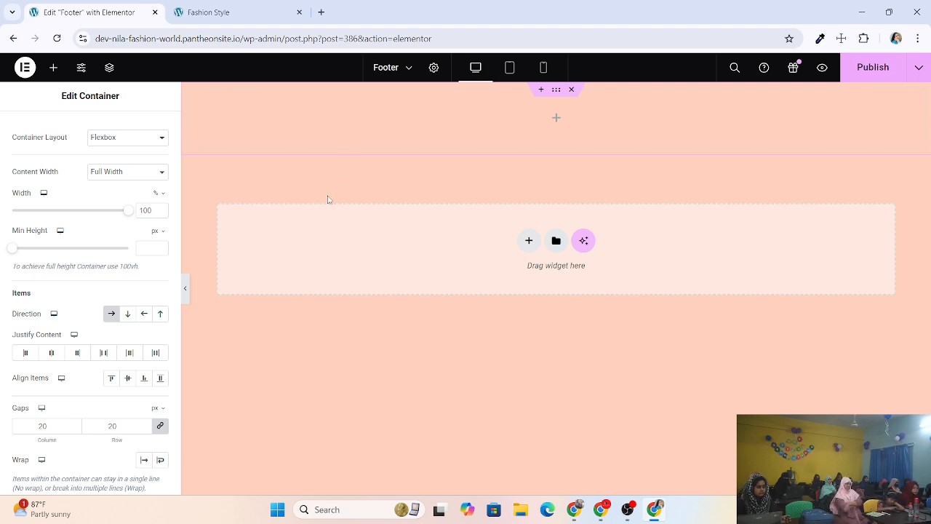
{"action": "scroll", "coordinate": [110, 302], "scroll_direction": "down", "scroll_amount": 1}
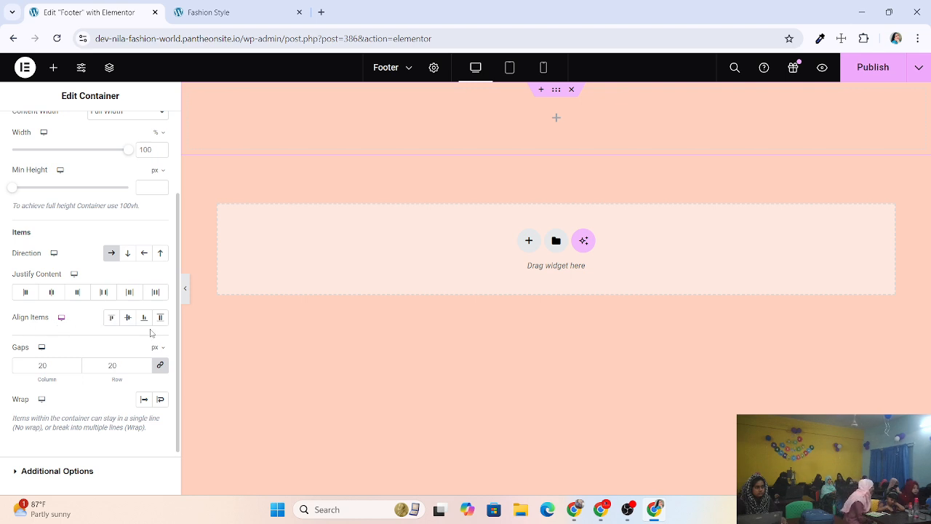
{"action": "left_click", "coordinate": [113, 321]}
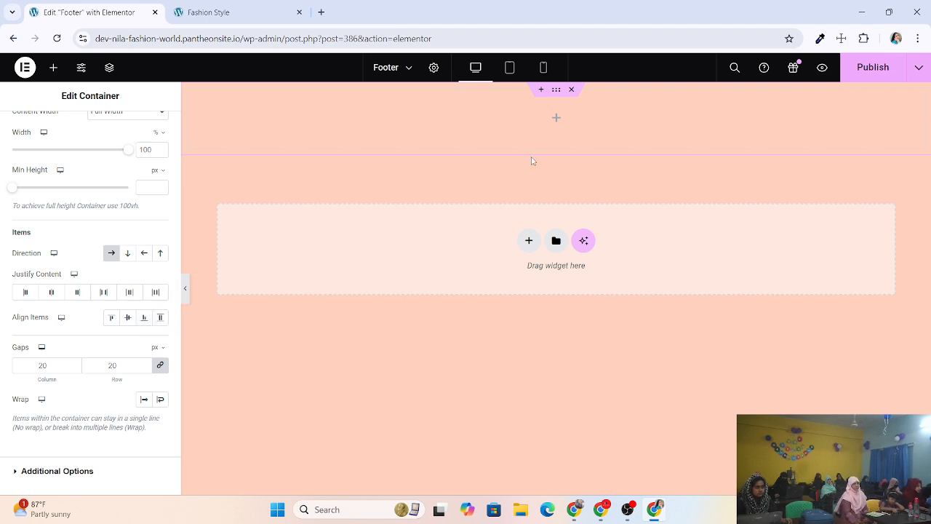
{"action": "left_click", "coordinate": [104, 291]}
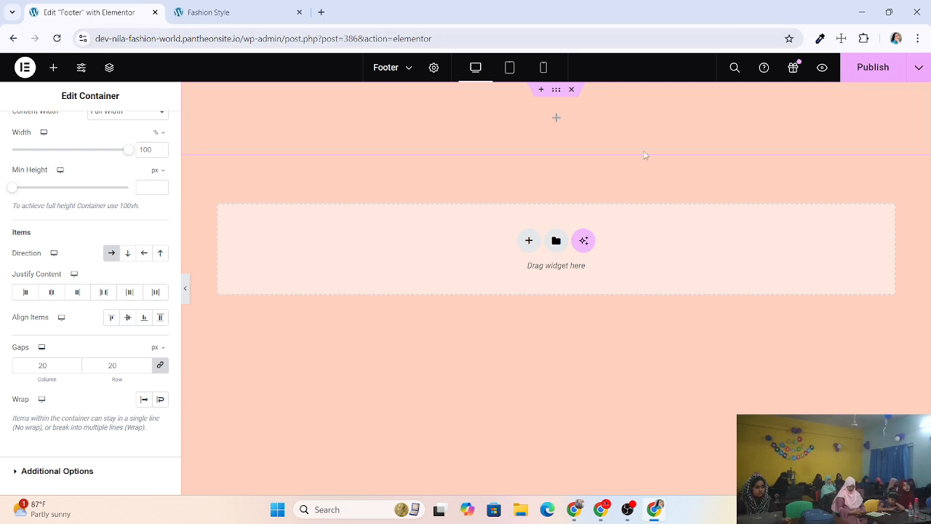
{"action": "scroll", "coordinate": [82, 225], "scroll_direction": "up", "scroll_amount": 3}
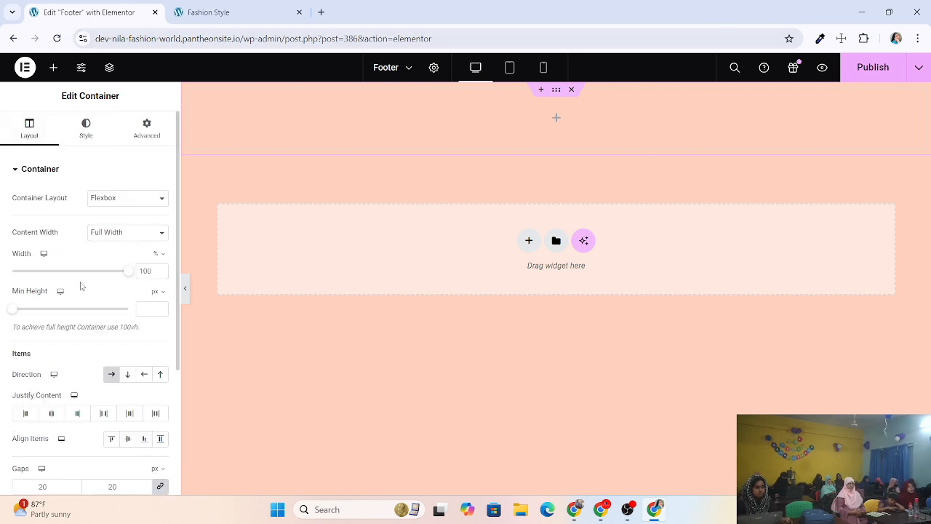
{"action": "scroll", "coordinate": [81, 285], "scroll_direction": "down", "scroll_amount": 1}
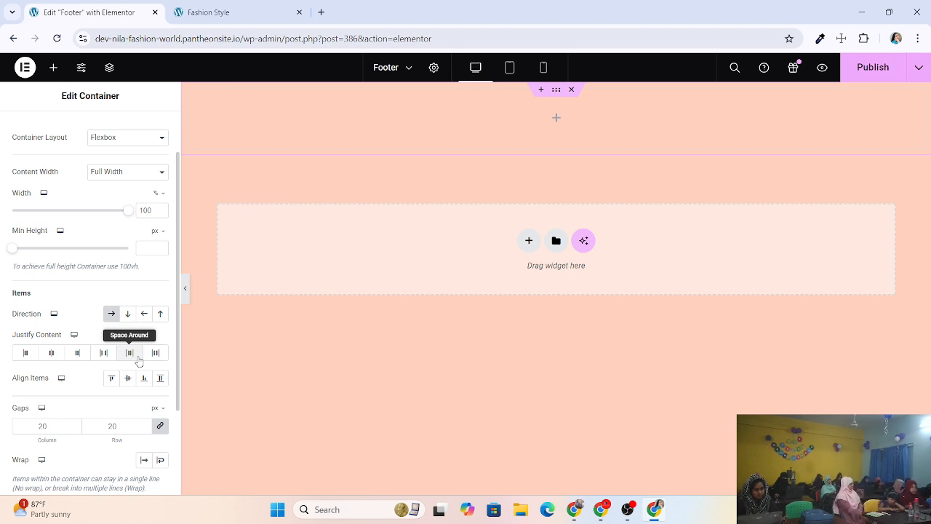
{"action": "scroll", "coordinate": [135, 361], "scroll_direction": "up", "scroll_amount": 2}
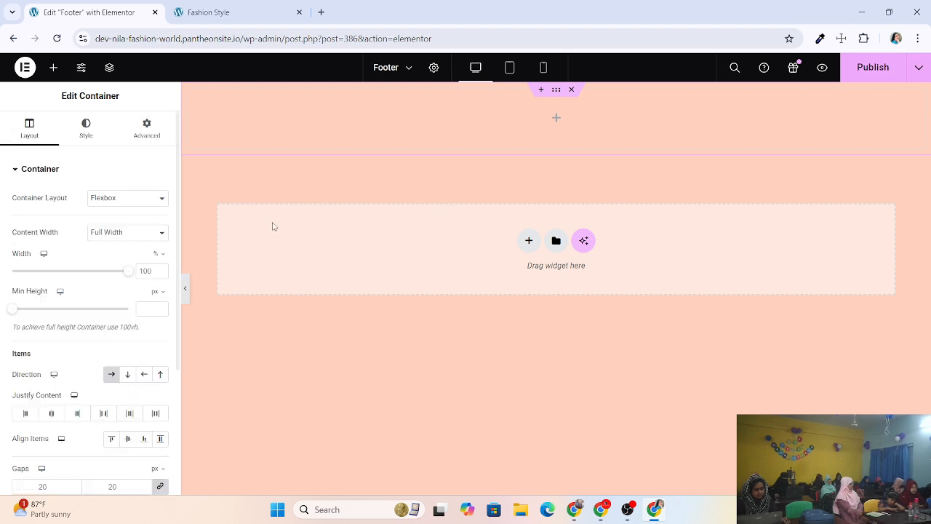
{"action": "scroll", "coordinate": [75, 247], "scroll_direction": "down", "scroll_amount": 3}
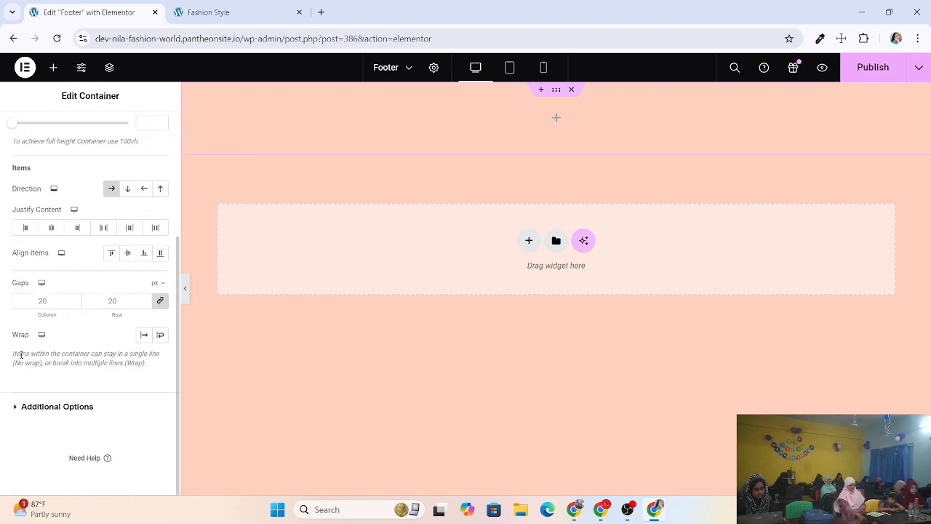
Scroll through the container's Layout settings, then switch to its Style tab.
{"action": "scroll", "coordinate": [21, 354], "scroll_direction": "up", "scroll_amount": 3}
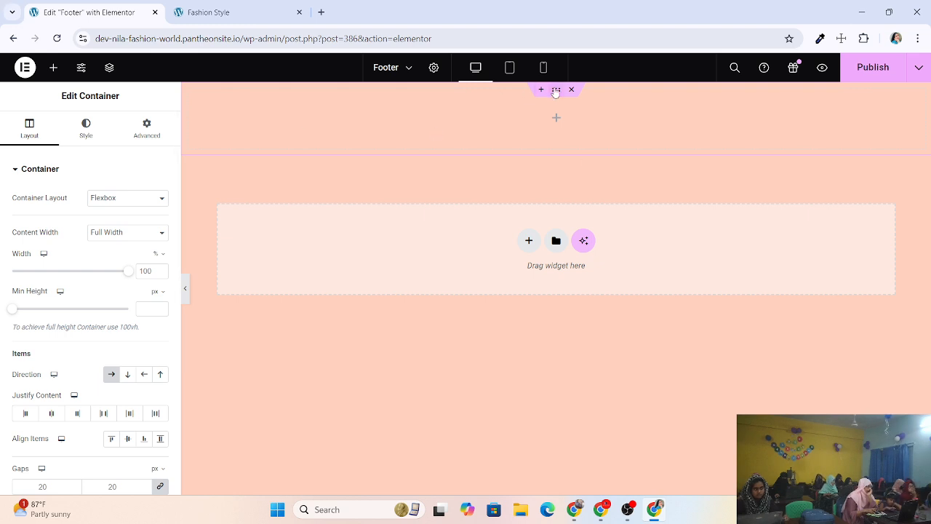
{"action": "scroll", "coordinate": [32, 170], "scroll_direction": "down", "scroll_amount": 1}
{"action": "scroll", "coordinate": [32, 170], "scroll_direction": "down", "scroll_amount": 1}
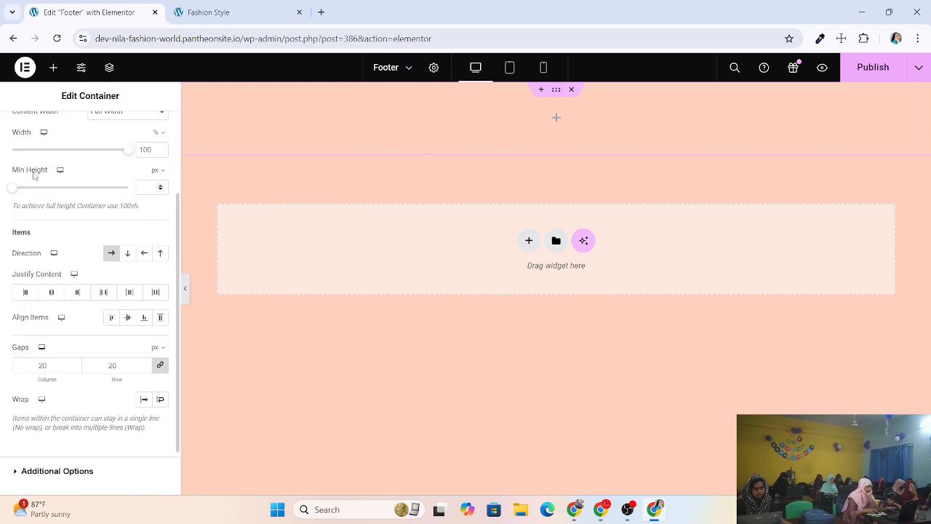
{"action": "scroll", "coordinate": [101, 174], "scroll_direction": "up", "scroll_amount": 2}
{"action": "scroll", "coordinate": [81, 261], "scroll_direction": "down", "scroll_amount": 3}
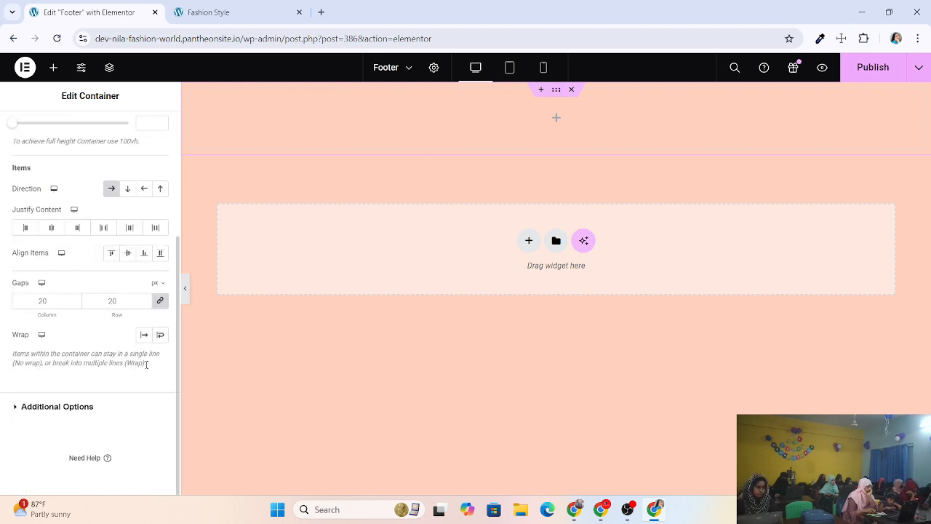
{"action": "scroll", "coordinate": [97, 396], "scroll_direction": "up", "scroll_amount": 3}
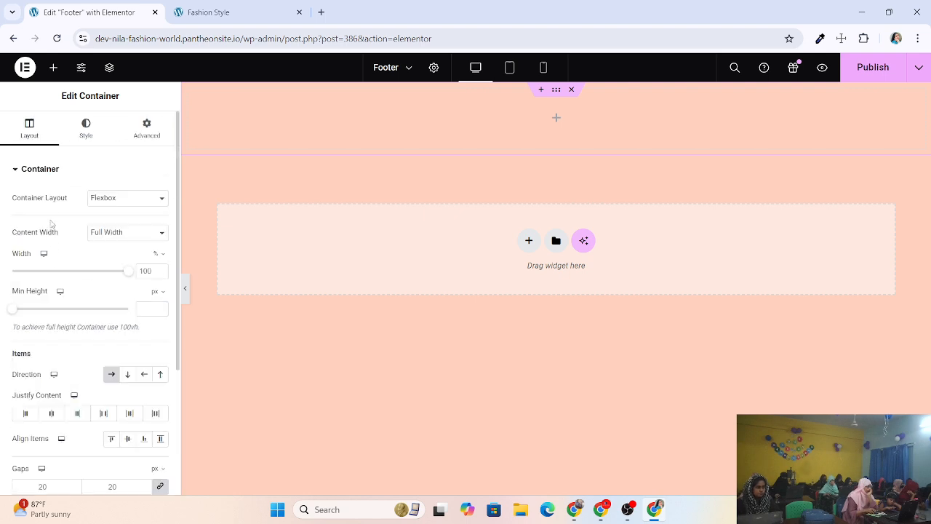
{"action": "left_click", "coordinate": [86, 134]}
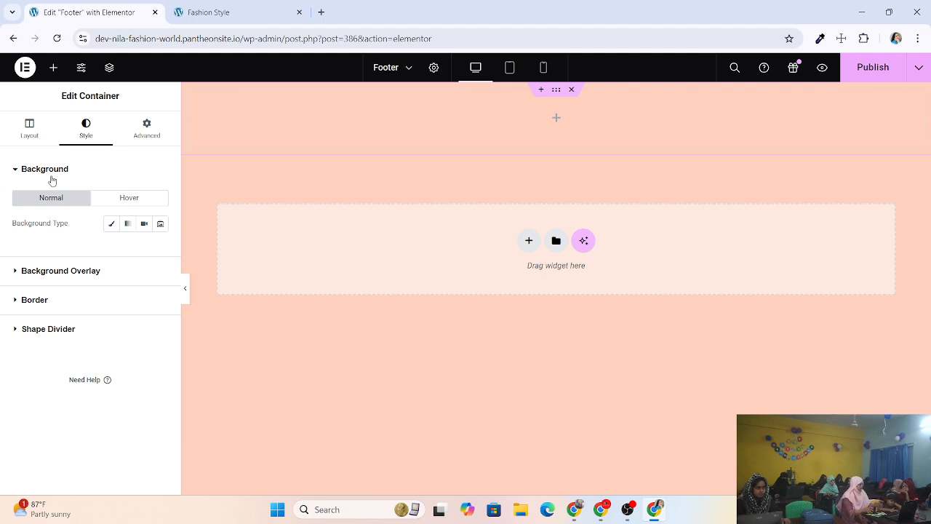
Set the container background type to Classic and expand the Overlay and Border sections.
{"action": "left_click", "coordinate": [111, 227]}
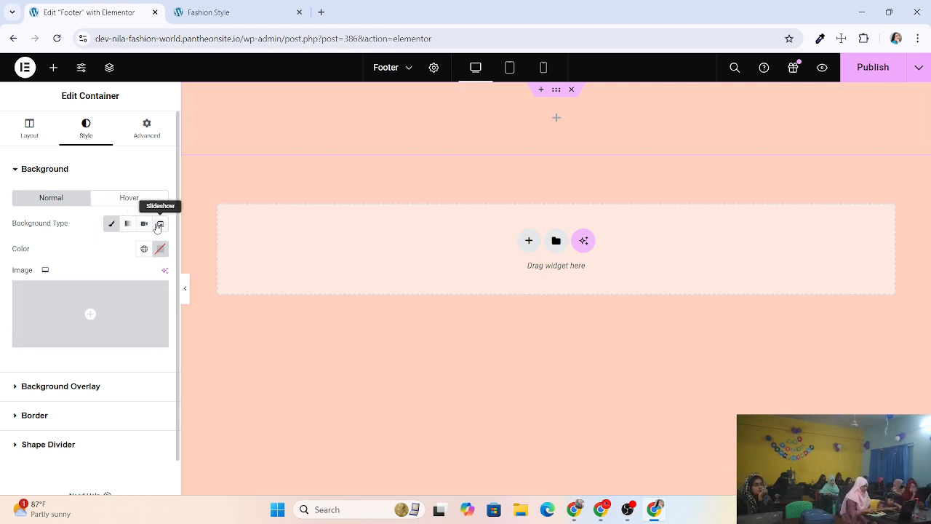
{"action": "scroll", "coordinate": [112, 301], "scroll_direction": "down", "scroll_amount": 1}
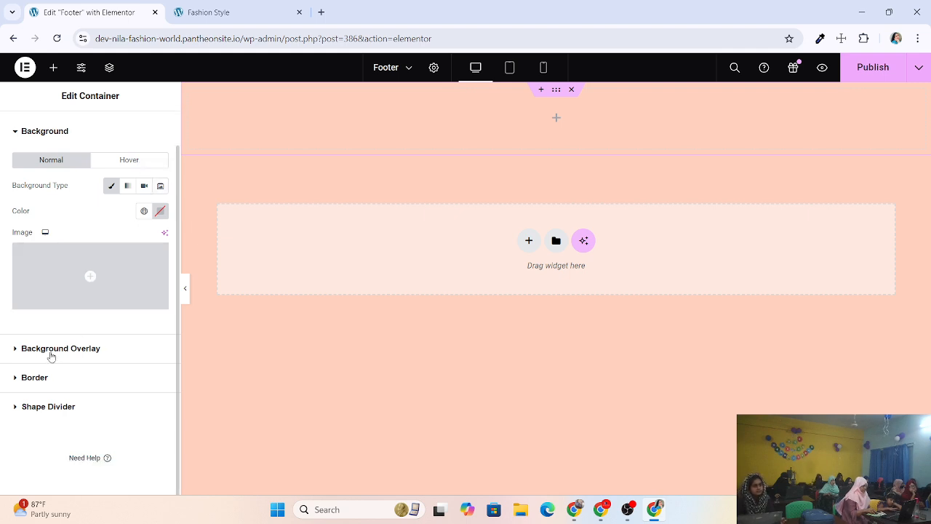
{"action": "left_click", "coordinate": [106, 358]}
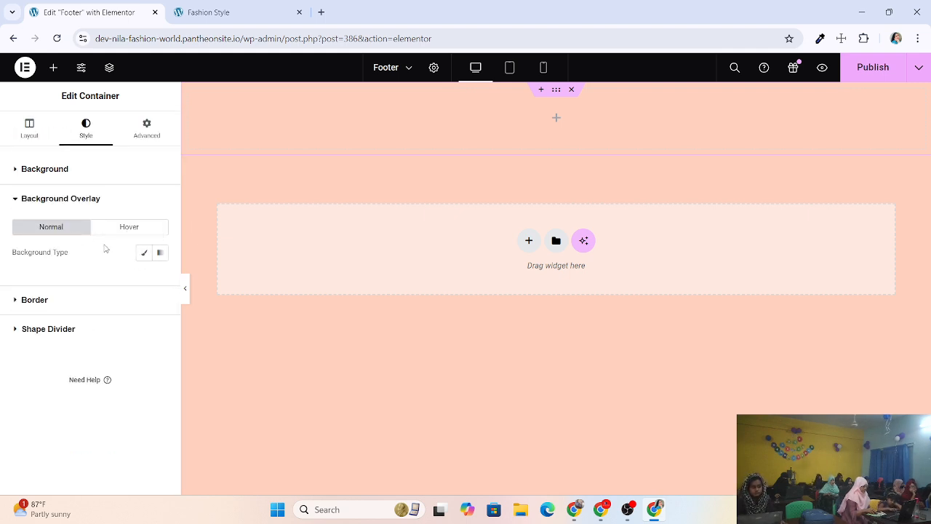
{"action": "left_click", "coordinate": [69, 299]}
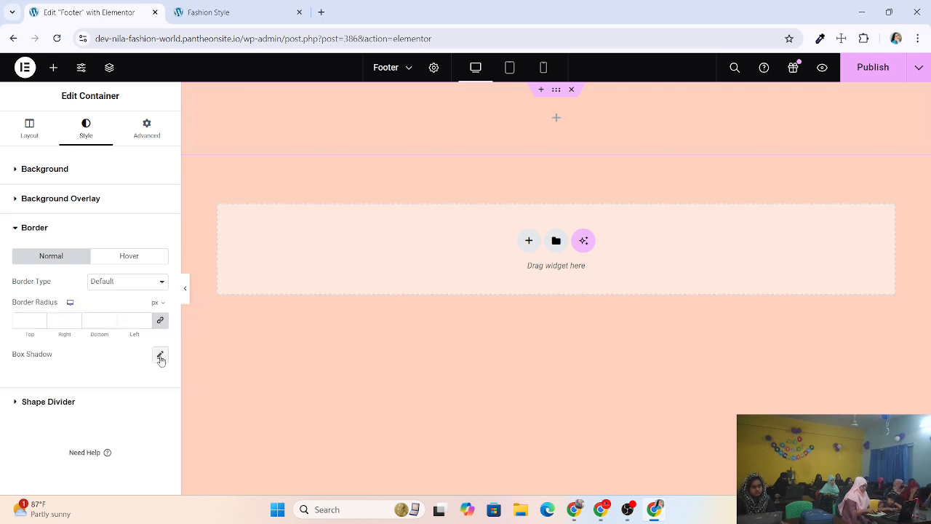
Expand Shape Divider, leave its type at None, and go to the Advanced tab.
{"action": "left_click", "coordinate": [67, 404]}
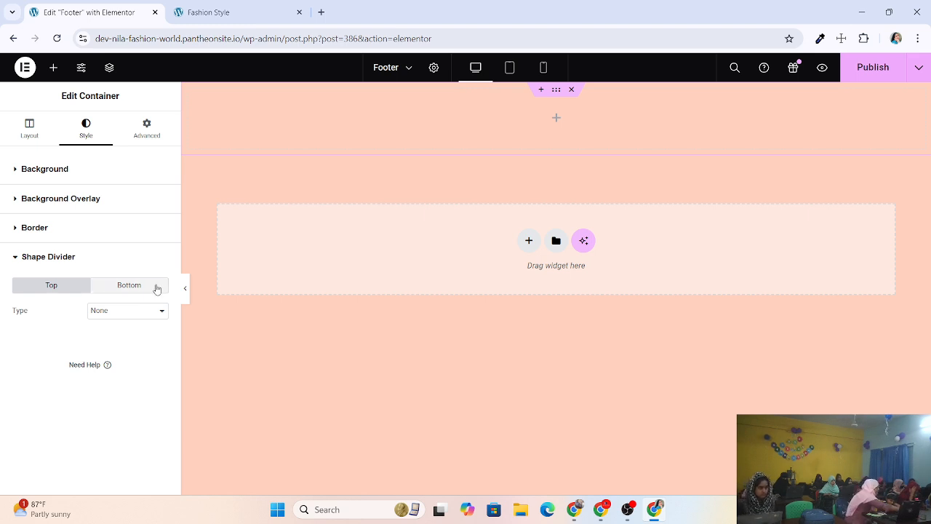
{"action": "left_click", "coordinate": [131, 310]}
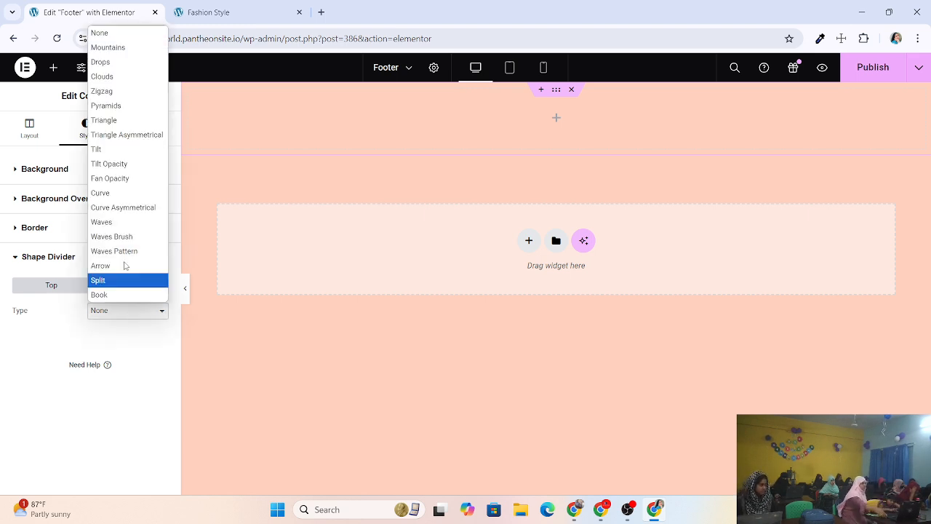
{"action": "left_click", "coordinate": [82, 294]}
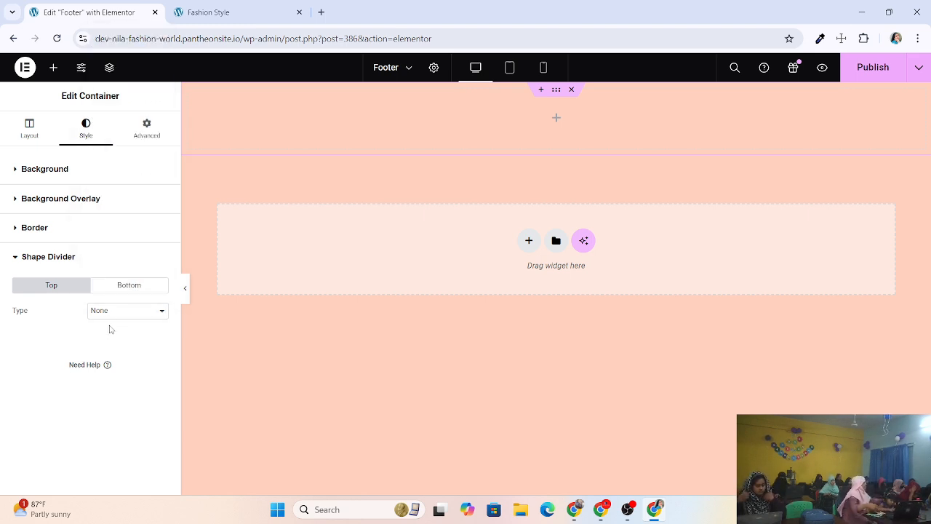
{"action": "left_click", "coordinate": [151, 136]}
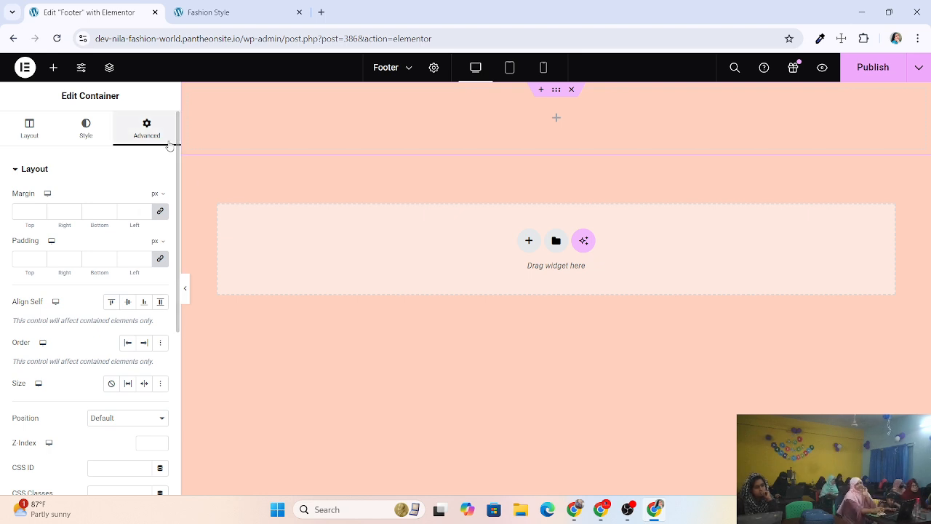
Revisit the container's Style and Layout tabs, reviewing the background settings.
{"action": "left_click", "coordinate": [86, 129]}
{"action": "left_click", "coordinate": [29, 136]}
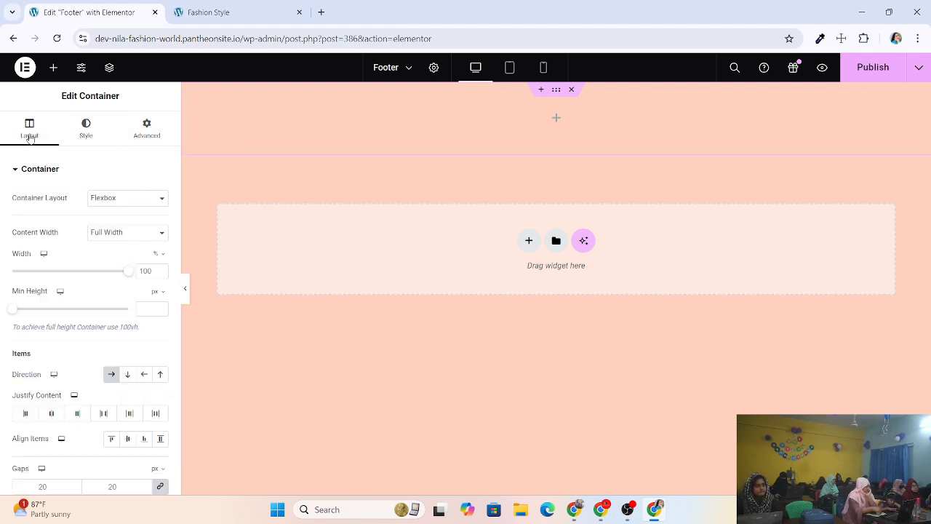
{"action": "left_click", "coordinate": [89, 134]}
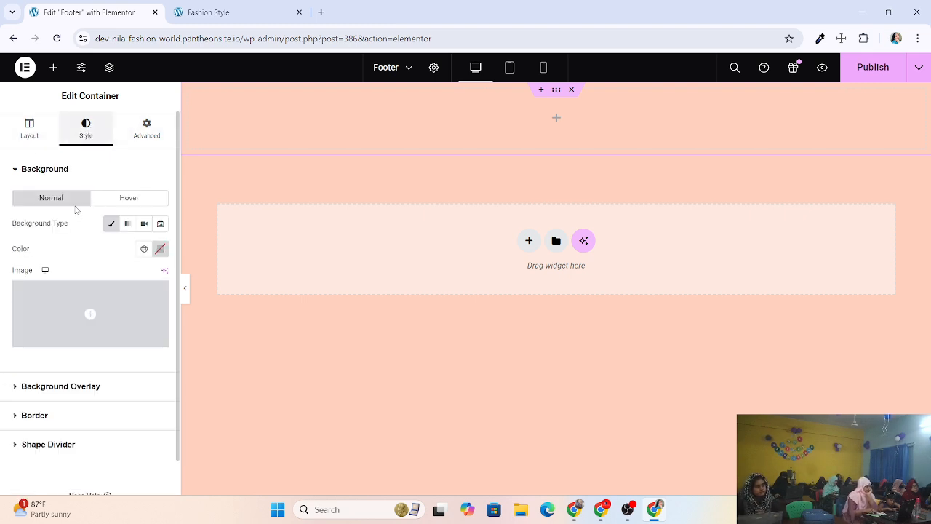
{"action": "scroll", "coordinate": [87, 313], "scroll_direction": "down", "scroll_amount": 1}
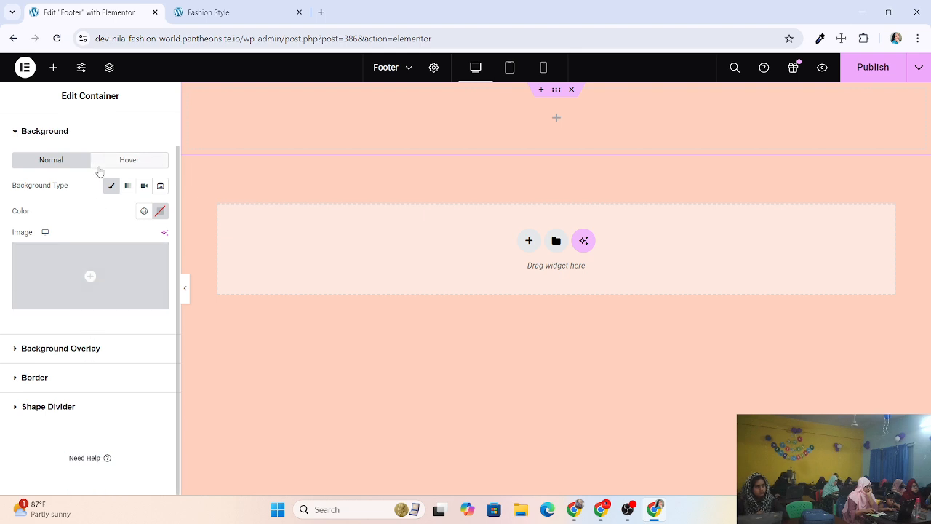
{"action": "scroll", "coordinate": [97, 152], "scroll_direction": "up", "scroll_amount": 1}
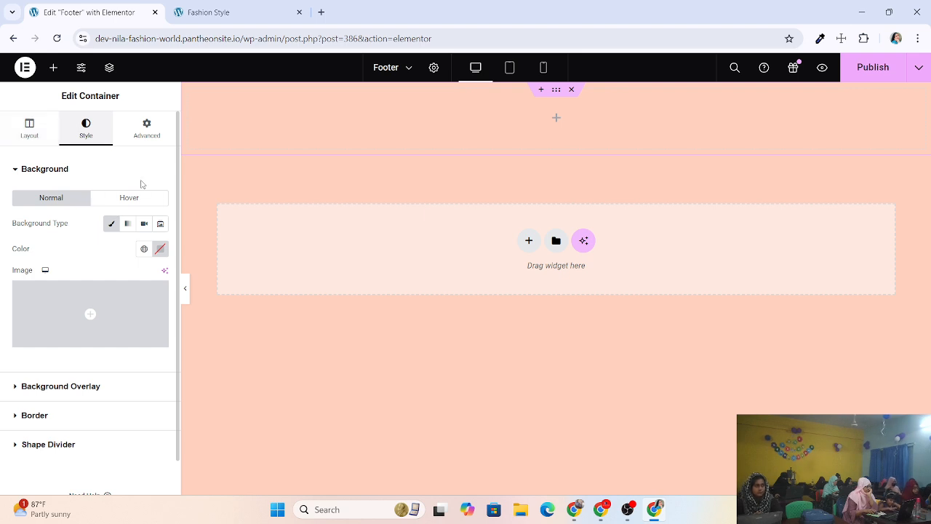
Back on the Advanced tab, expand Motion Effects: scrolling and mouse effects off, Sticky None.
{"action": "left_click", "coordinate": [149, 134]}
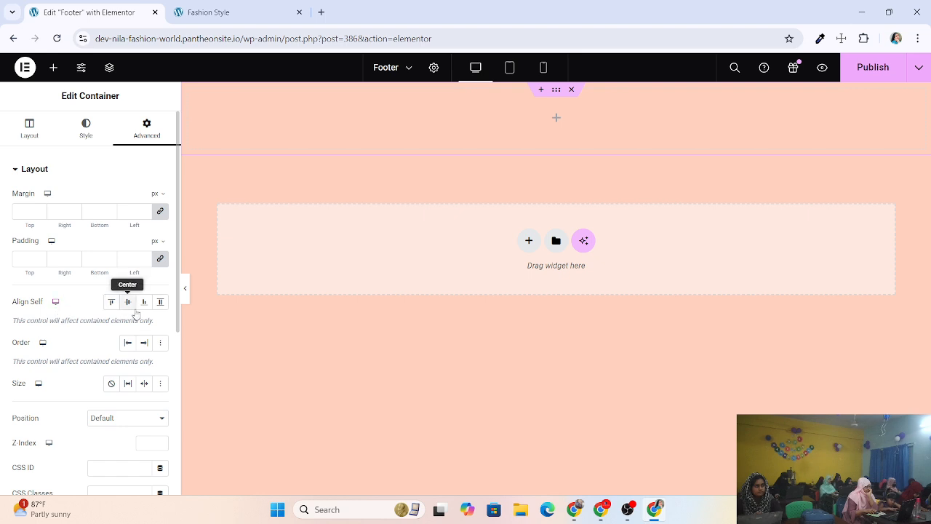
{"action": "scroll", "coordinate": [136, 314], "scroll_direction": "down", "scroll_amount": 1}
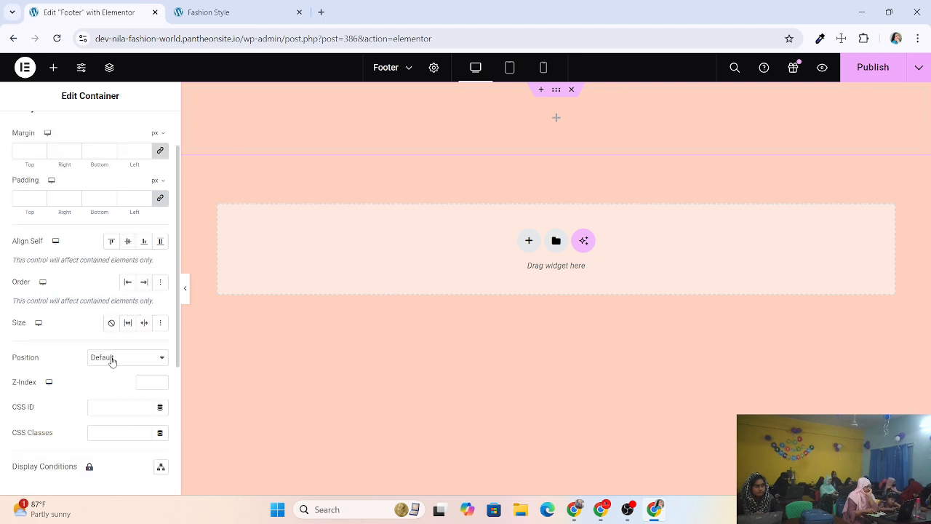
{"action": "scroll", "coordinate": [77, 381], "scroll_direction": "down", "scroll_amount": 1}
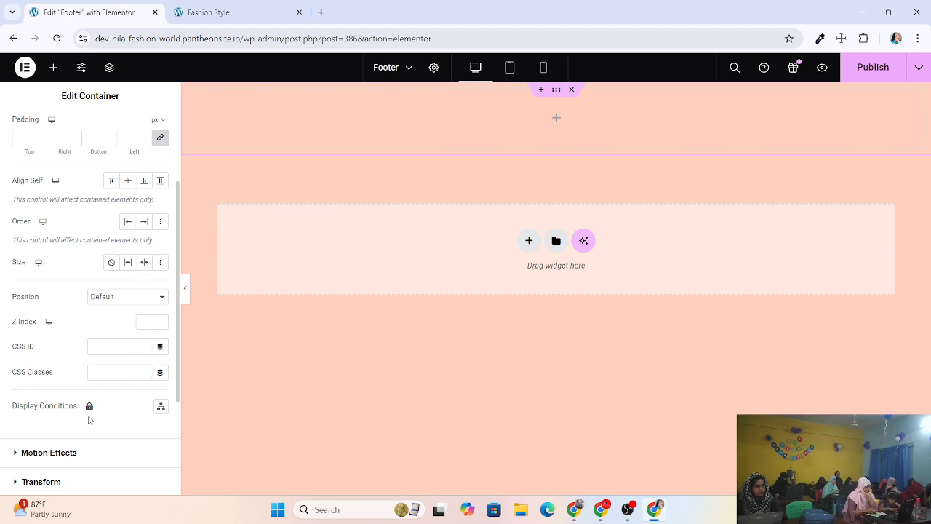
{"action": "scroll", "coordinate": [100, 414], "scroll_direction": "down", "scroll_amount": 3}
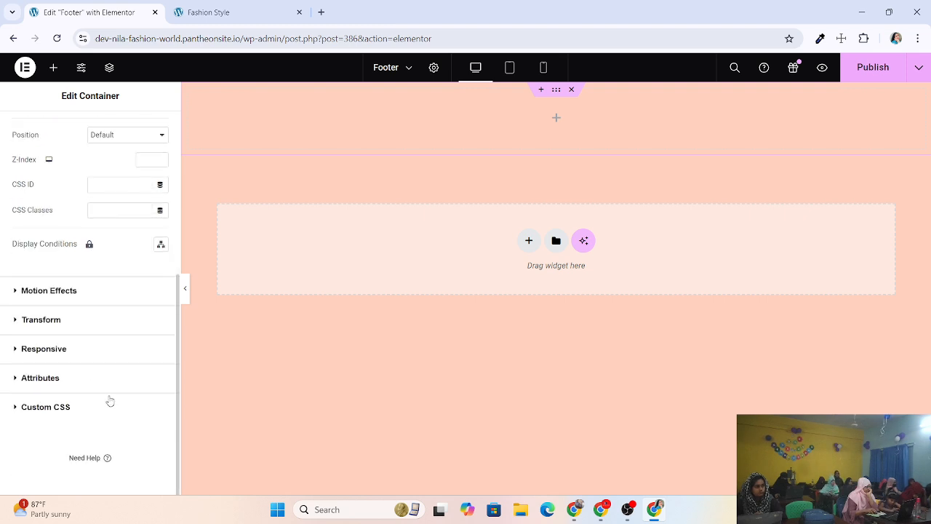
{"action": "left_click", "coordinate": [80, 291]}
{"action": "scroll", "coordinate": [68, 376], "scroll_direction": "down", "scroll_amount": 1}
{"action": "scroll", "coordinate": [46, 242], "scroll_direction": "up", "scroll_amount": 1}
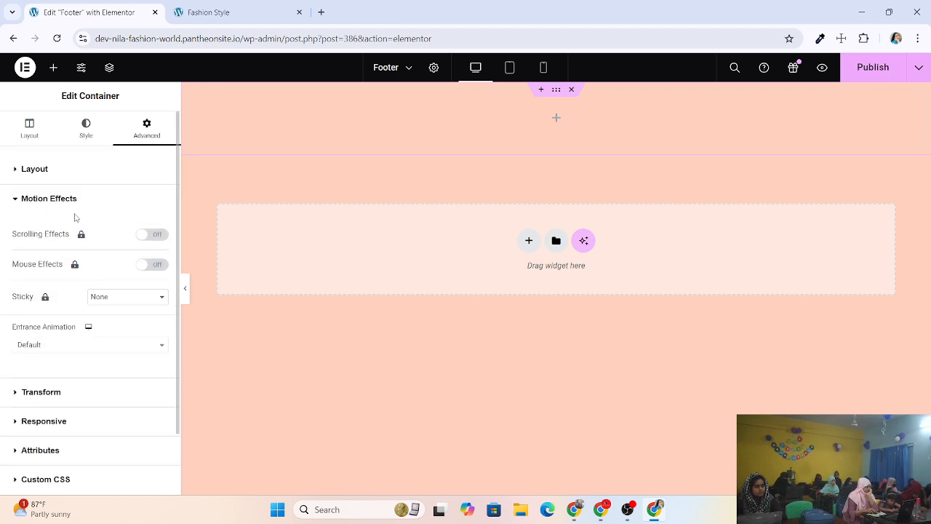
Leave the entrance animation at Default and expand the Transform section for rotate, offset, scale, skew.
{"action": "left_click", "coordinate": [71, 347]}
{"action": "left_click", "coordinate": [72, 348]}
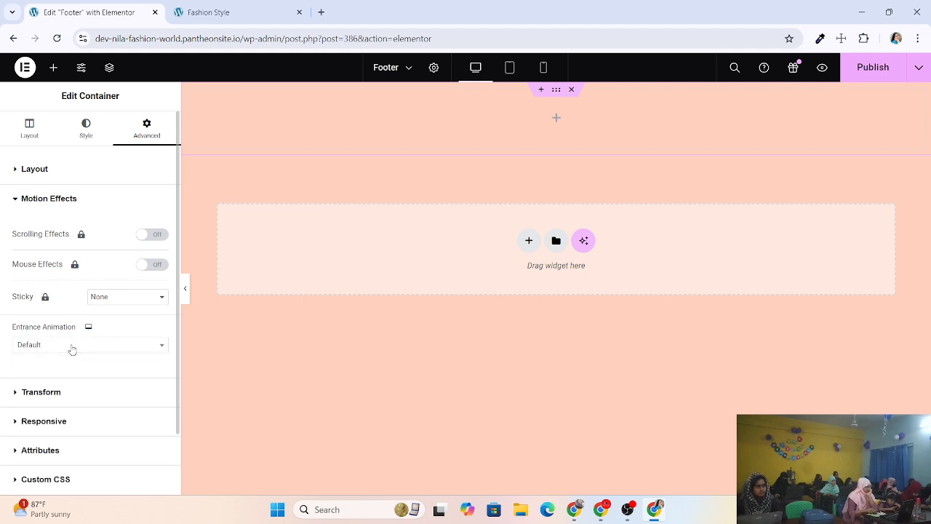
{"action": "scroll", "coordinate": [73, 349], "scroll_direction": "down", "scroll_amount": 1}
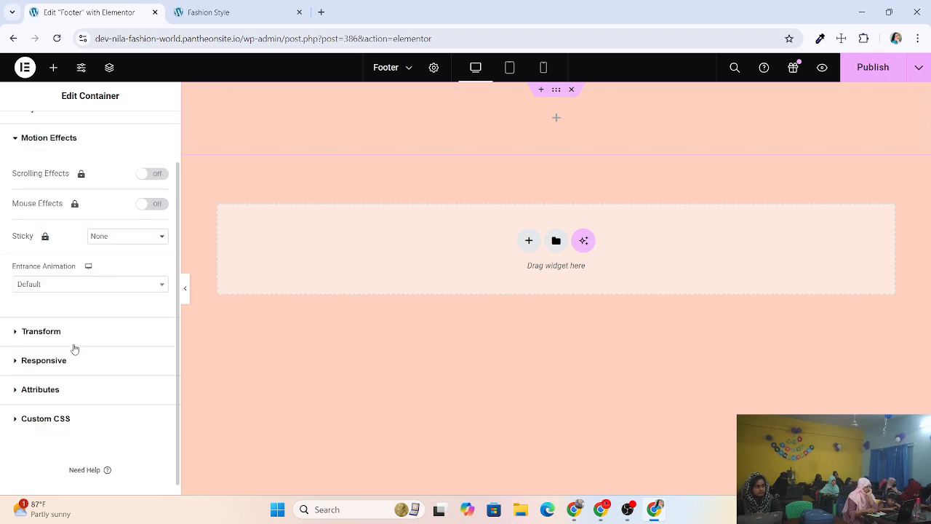
{"action": "left_click", "coordinate": [73, 339]}
{"action": "scroll", "coordinate": [72, 339], "scroll_direction": "down", "scroll_amount": 2}
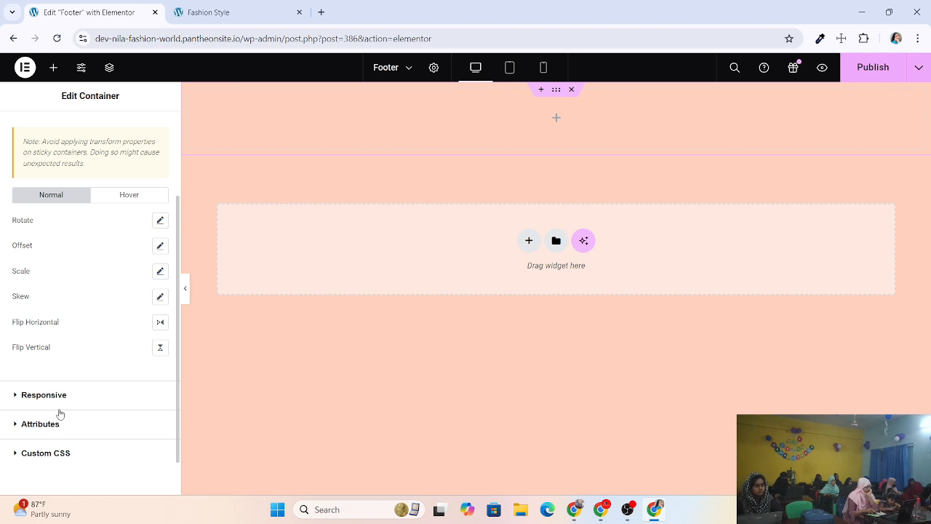
{"action": "scroll", "coordinate": [76, 371], "scroll_direction": "down", "scroll_amount": 1}
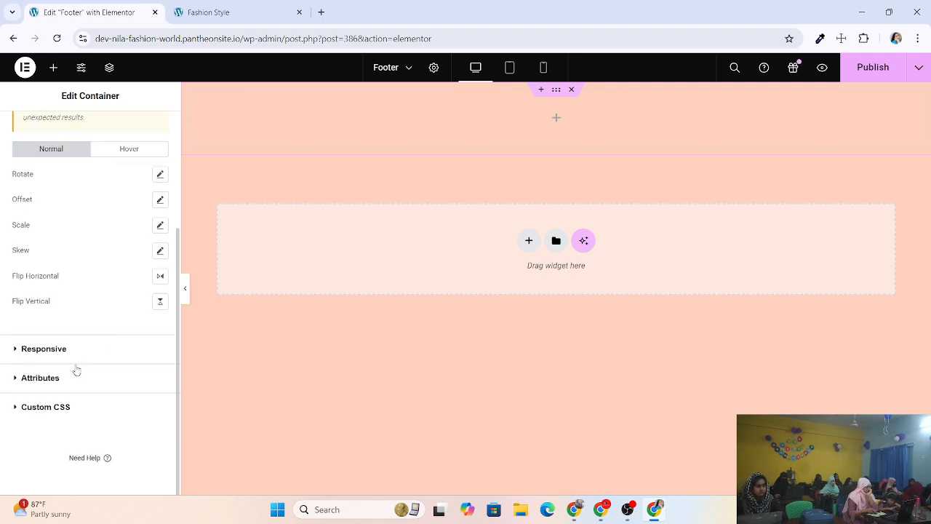
Expand Responsive to show the Hide On Desktop, Tablet and Mobile toggles, all off.
{"action": "left_click", "coordinate": [58, 352]}
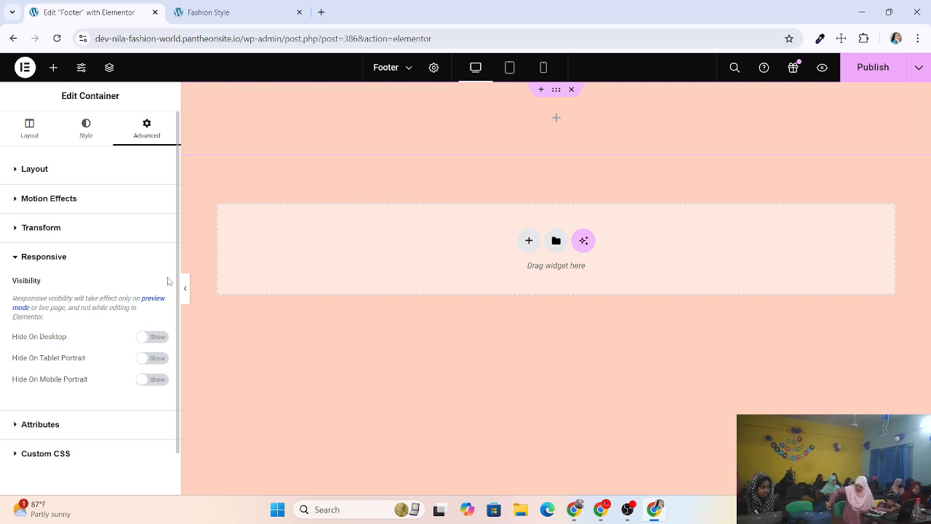
{"action": "left_click", "coordinate": [511, 69]}
{"action": "left_click", "coordinate": [542, 69]}
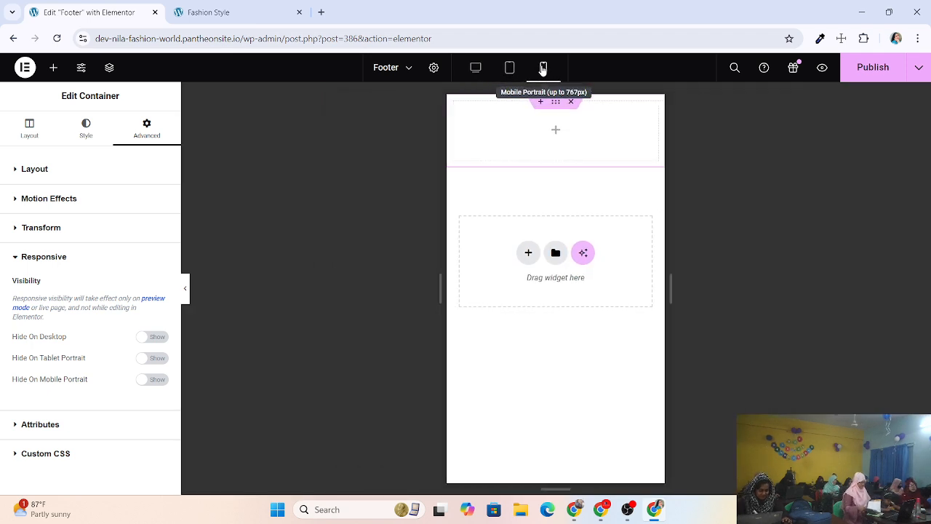
{"action": "left_click", "coordinate": [513, 68]}
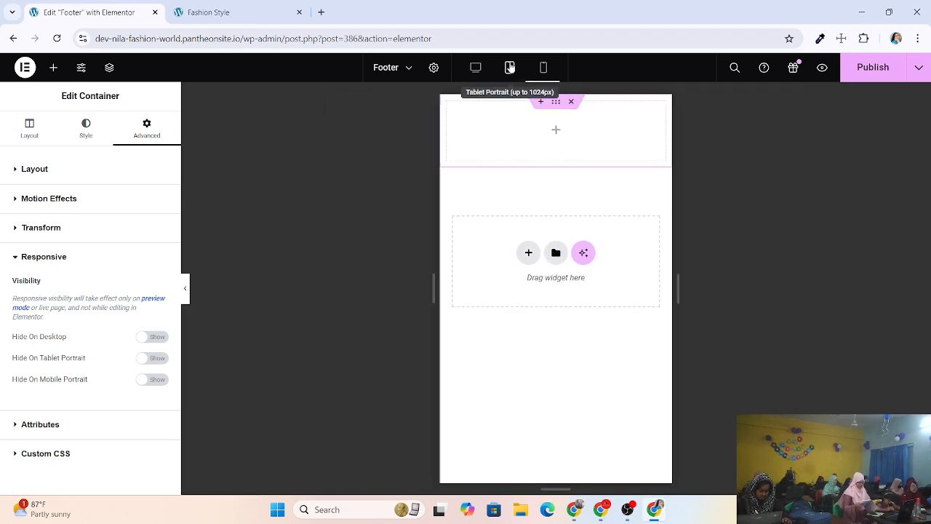
{"action": "left_click", "coordinate": [480, 69]}
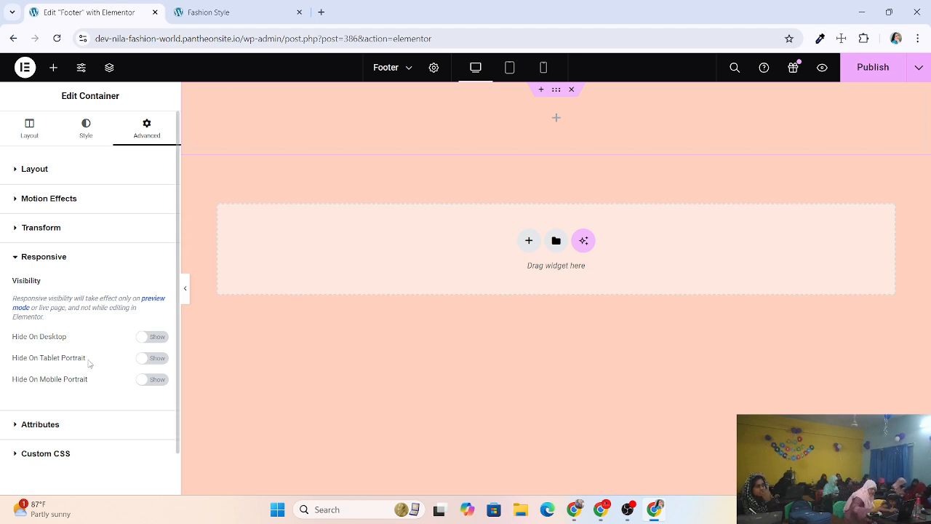
Expand the container's Attributes and Custom CSS sections on the Advanced tab.
{"action": "scroll", "coordinate": [62, 405], "scroll_direction": "down", "scroll_amount": 1}
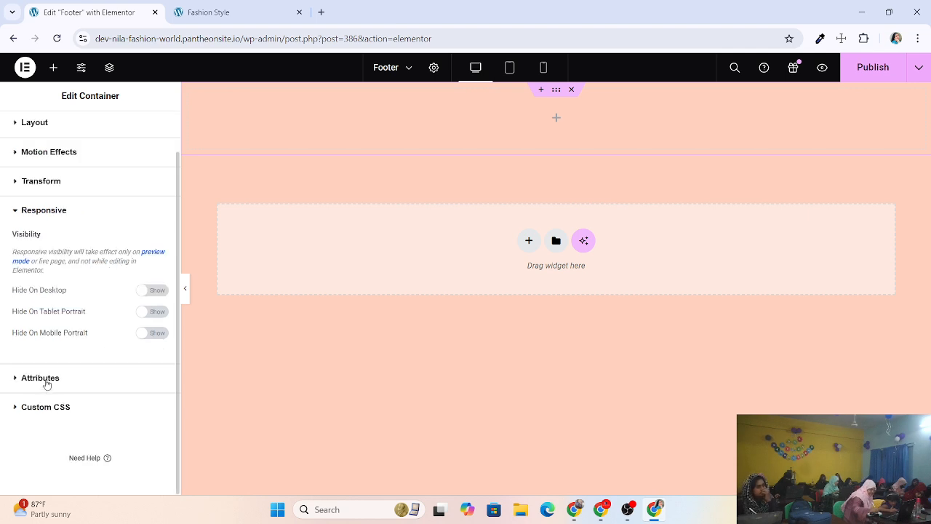
{"action": "double_click", "coordinate": [63, 387]}
{"action": "scroll", "coordinate": [65, 286], "scroll_direction": "down", "scroll_amount": 2}
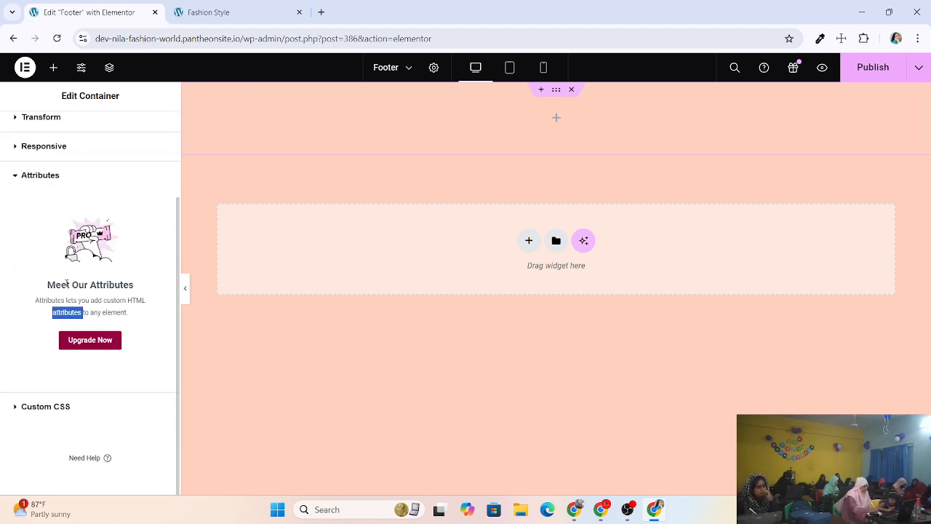
{"action": "left_click", "coordinate": [56, 407]}
{"action": "scroll", "coordinate": [64, 371], "scroll_direction": "down", "scroll_amount": 2}
{"action": "scroll", "coordinate": [69, 367], "scroll_direction": "up", "scroll_amount": 2}
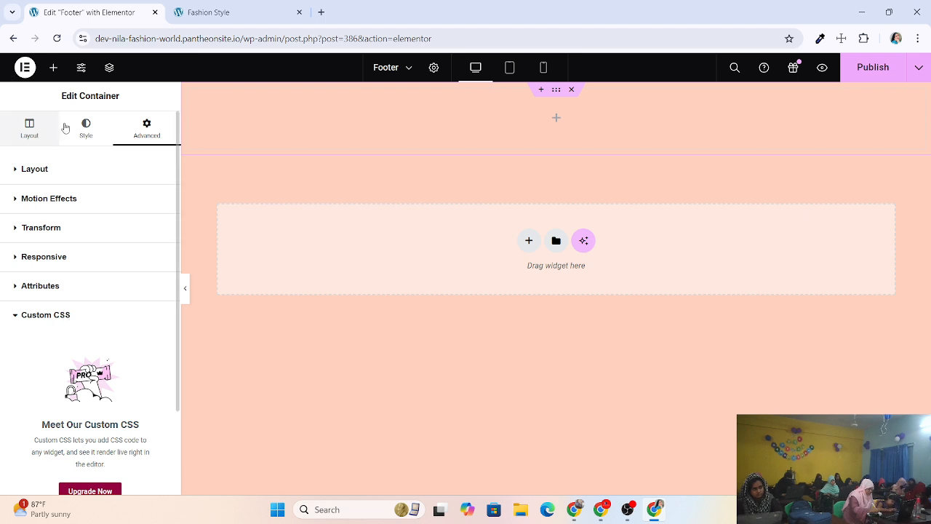
Glance at Style, then on Advanced expand Attributes and the margin, padding and position settings.
{"action": "left_click", "coordinate": [86, 136]}
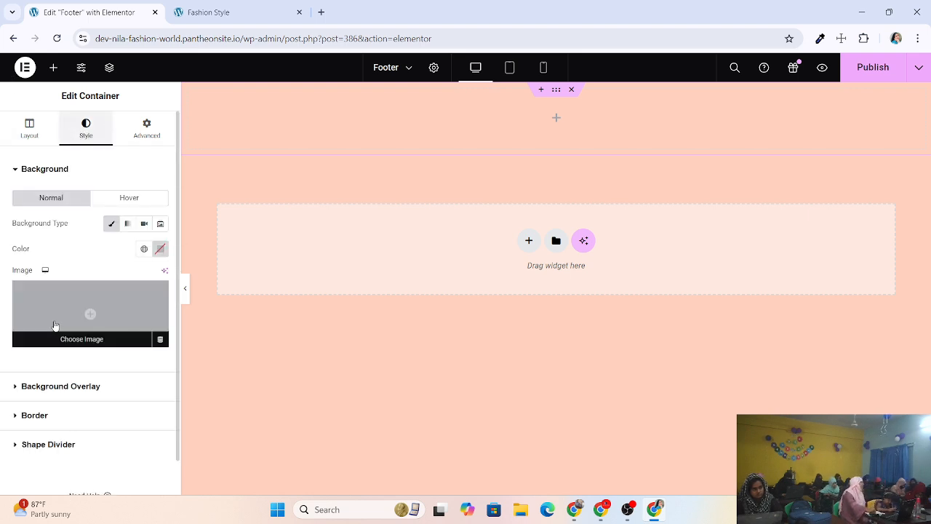
{"action": "scroll", "coordinate": [102, 122], "scroll_direction": "up", "scroll_amount": 1}
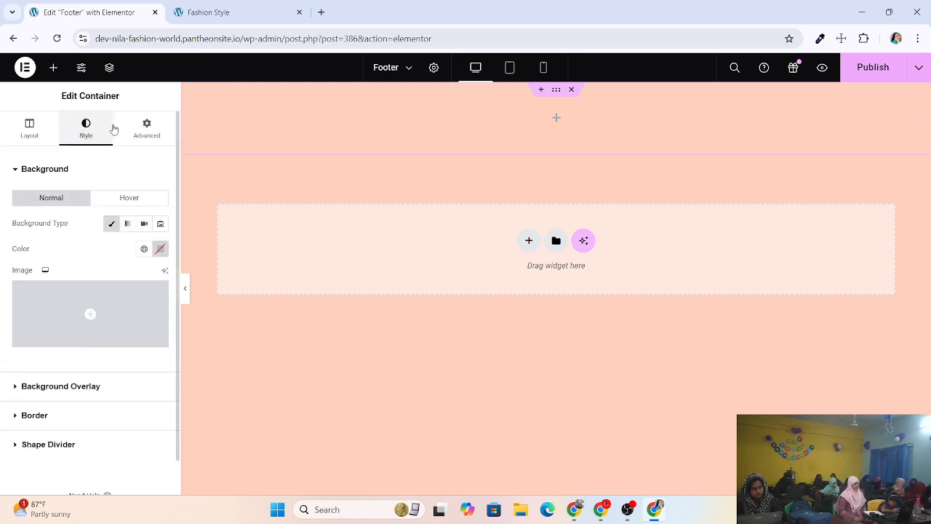
{"action": "left_click", "coordinate": [135, 131]}
{"action": "scroll", "coordinate": [94, 275], "scroll_direction": "down", "scroll_amount": 7}
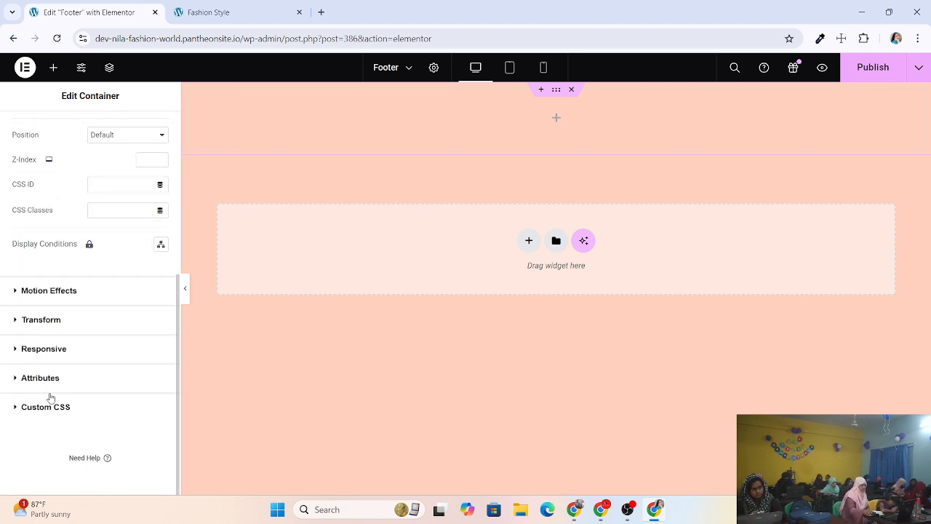
{"action": "left_click", "coordinate": [55, 377]}
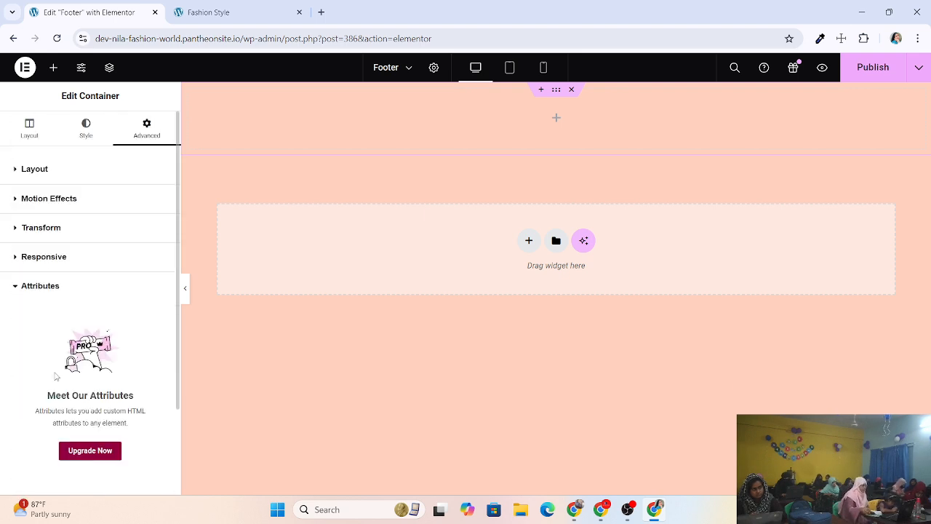
{"action": "left_click", "coordinate": [61, 171]}
{"action": "scroll", "coordinate": [61, 245], "scroll_direction": "down", "scroll_amount": 2}
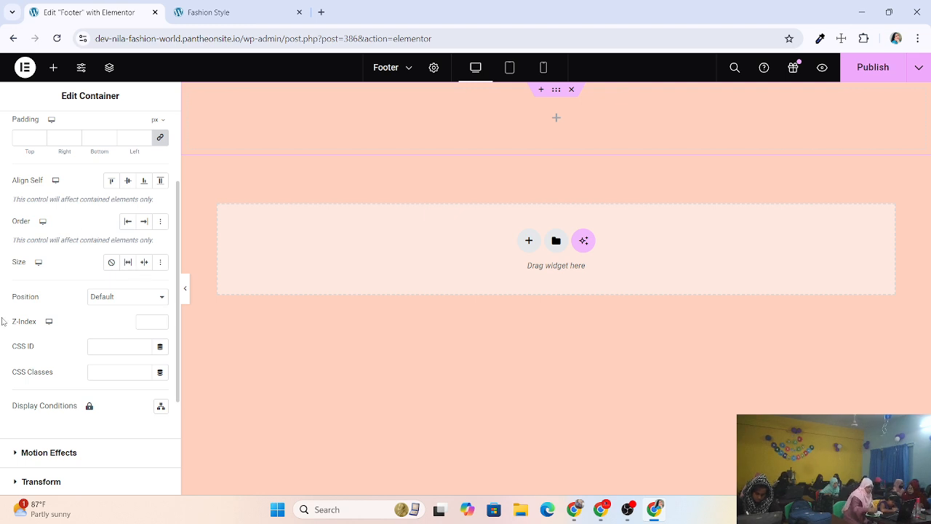
{"action": "scroll", "coordinate": [99, 120], "scroll_direction": "up", "scroll_amount": 3}
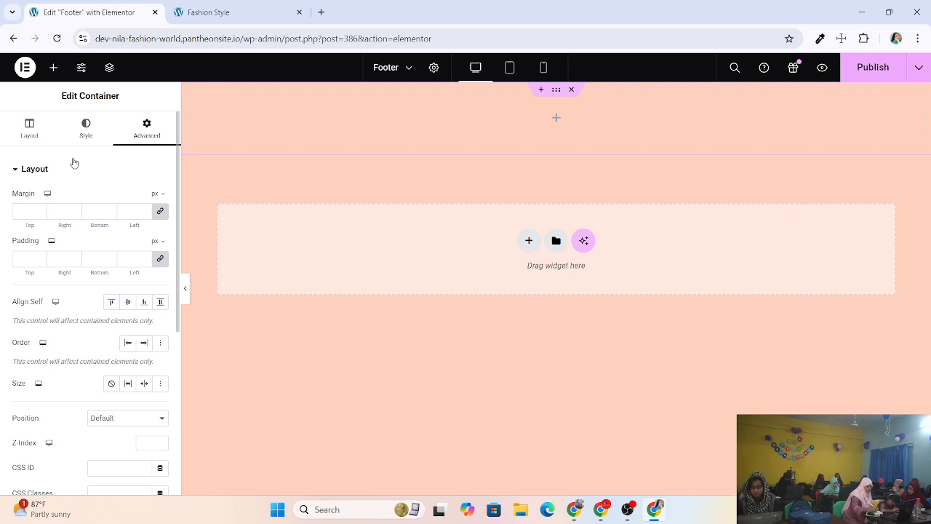
End on the Style tab's background settings, with no colour or image applied.
{"action": "left_click", "coordinate": [88, 123]}
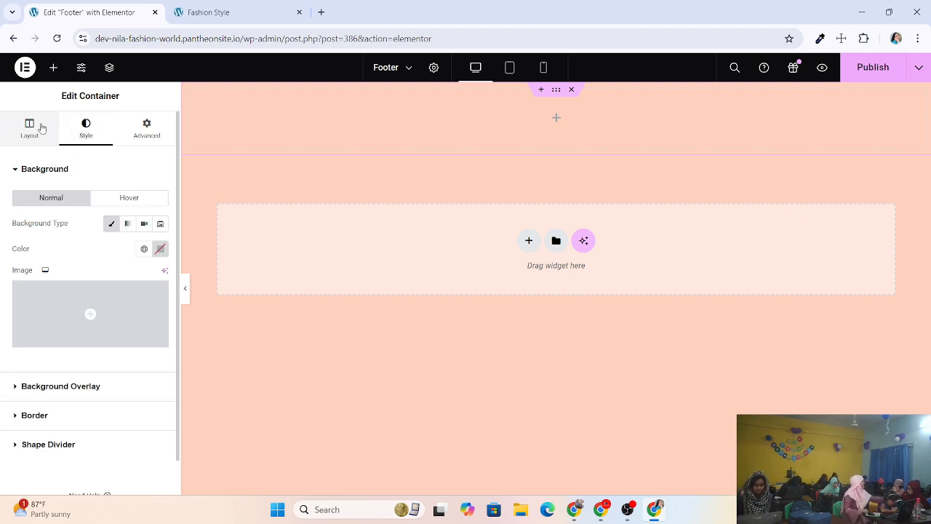
{"action": "left_click", "coordinate": [48, 128]}
{"action": "left_click", "coordinate": [86, 125]}
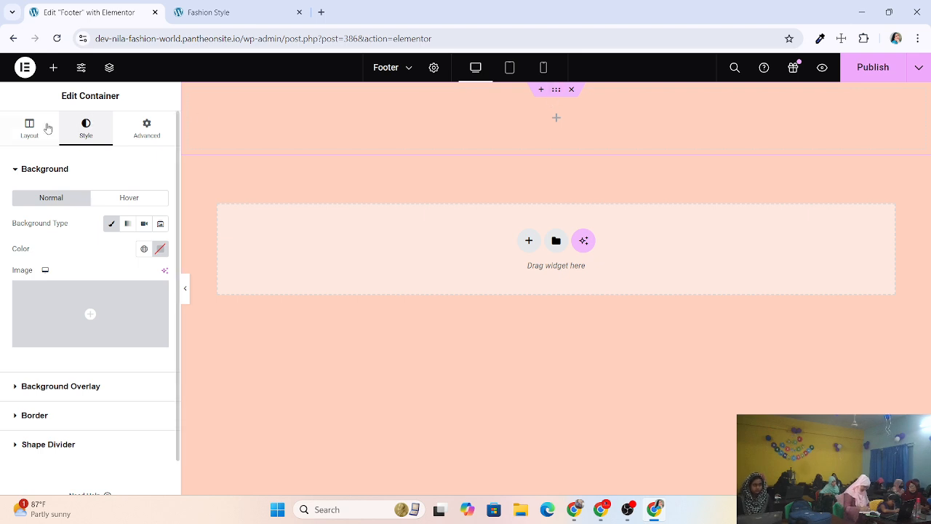
Add a container, drag a second Container inside the top one, then select the outer container.
{"action": "left_click", "coordinate": [53, 70]}
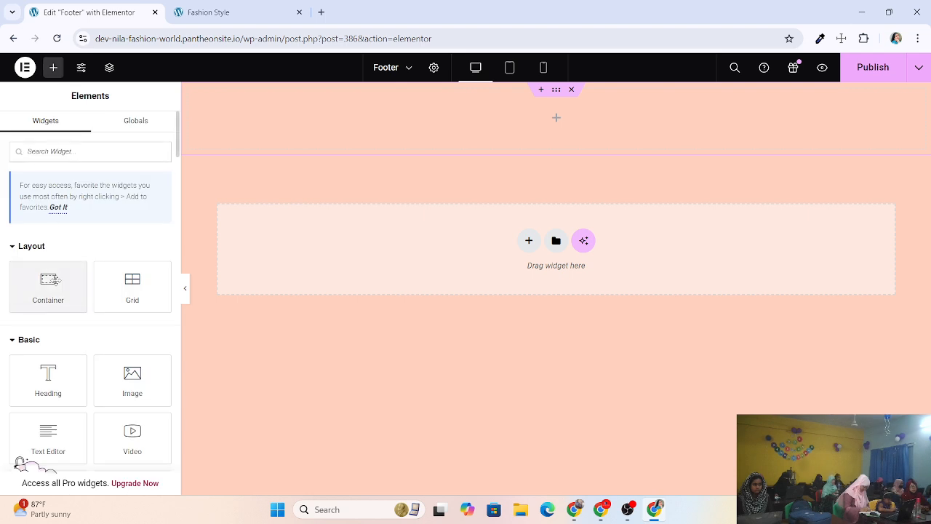
{"action": "left_click", "coordinate": [55, 281]}
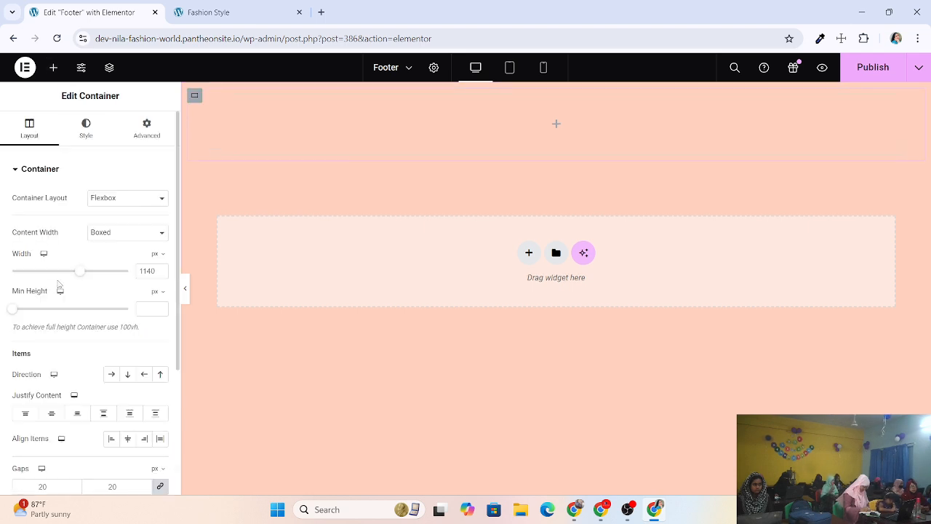
{"action": "left_click", "coordinate": [53, 67]}
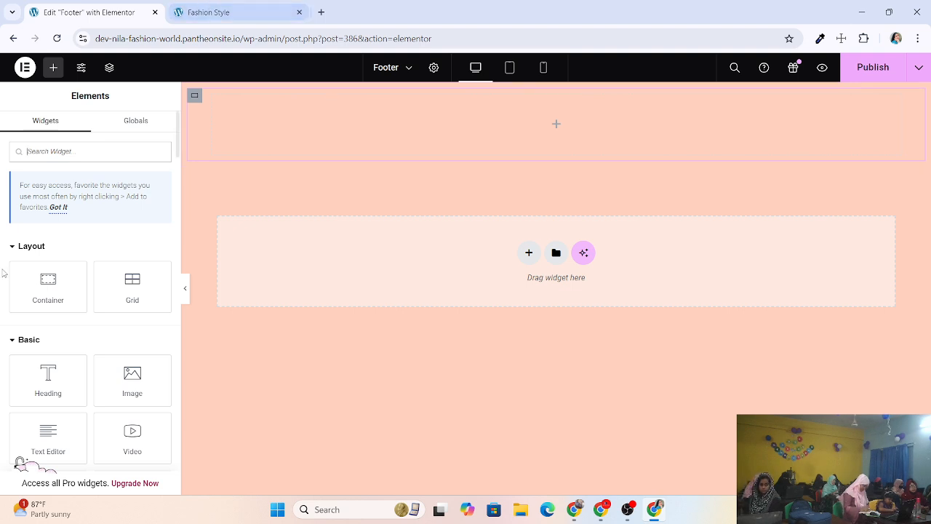
{"action": "left_click_drag", "start_coordinate": [46, 280], "coordinate": [342, 124]}
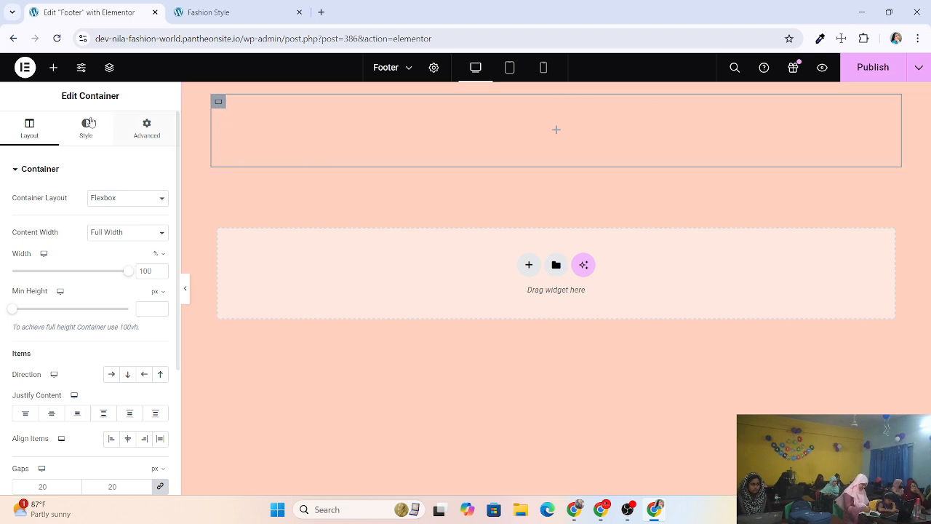
{"action": "left_click", "coordinate": [555, 89]}
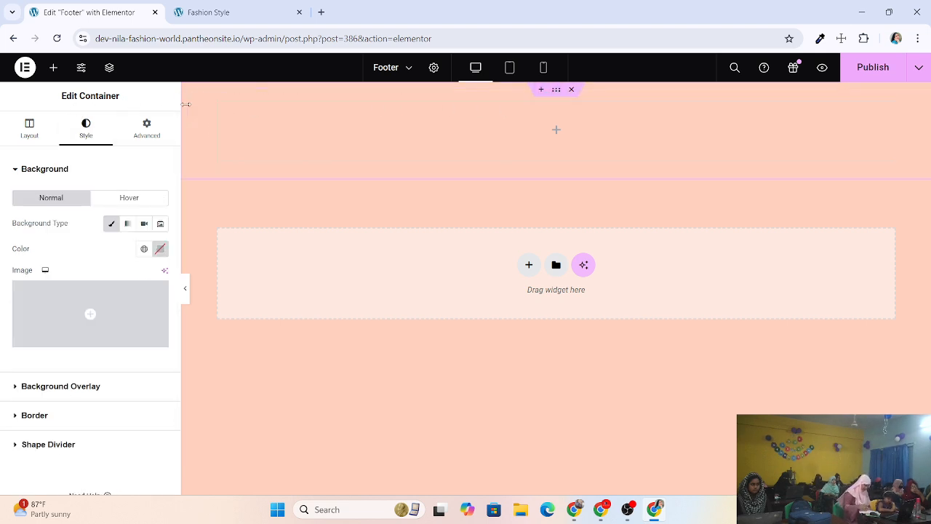
Delete the inner container and the extra container, leaving the top footer container selected.
{"action": "left_click", "coordinate": [225, 108]}
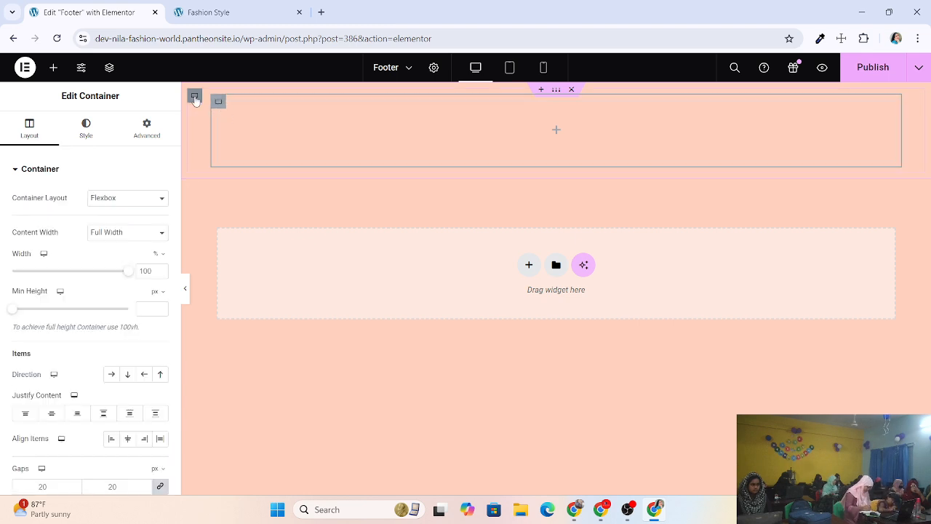
{"action": "left_click", "coordinate": [194, 98]}
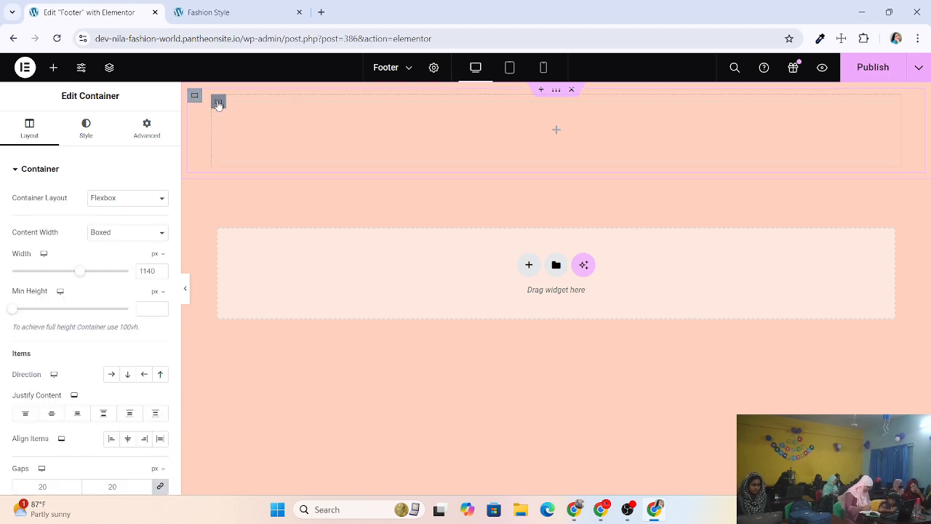
{"action": "right_click", "coordinate": [219, 105]}
{"action": "left_click", "coordinate": [244, 426]}
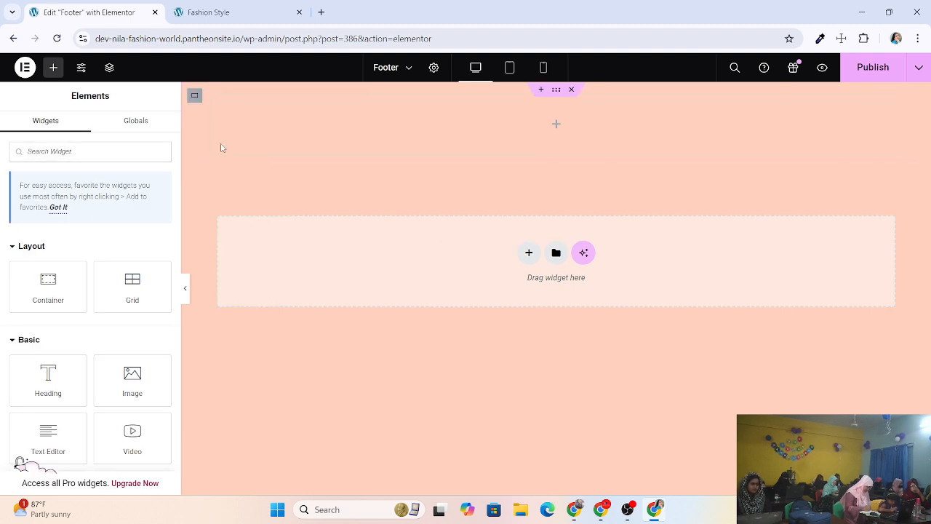
{"action": "left_click", "coordinate": [195, 97]}
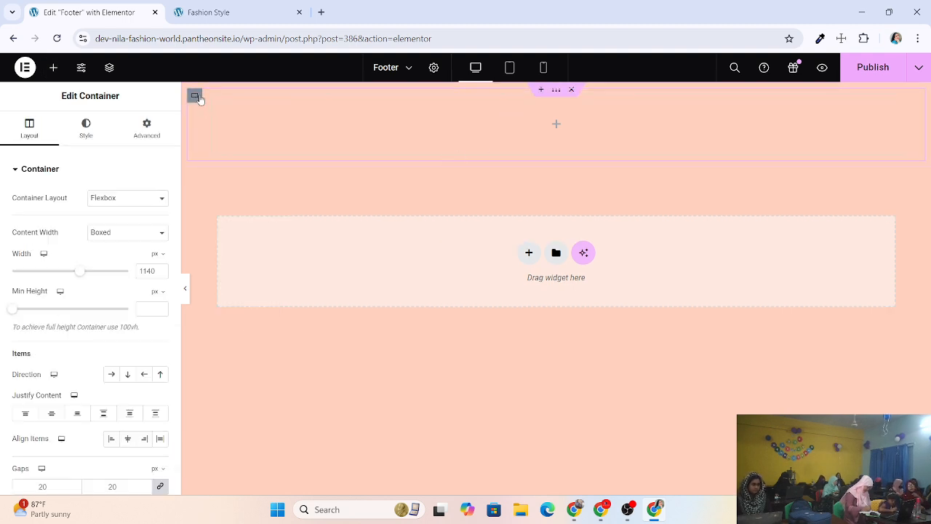
{"action": "right_click", "coordinate": [194, 95]}
{"action": "left_click", "coordinate": [233, 421]}
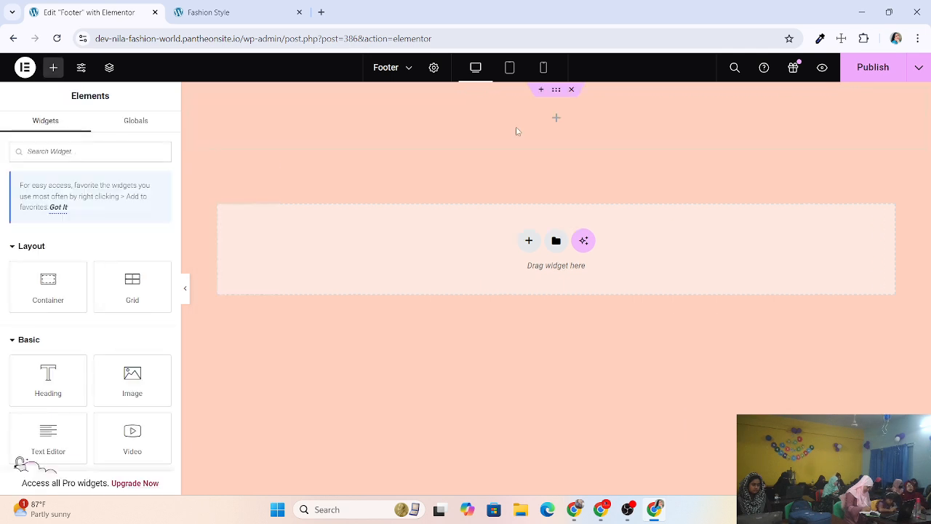
{"action": "left_click", "coordinate": [552, 96]}
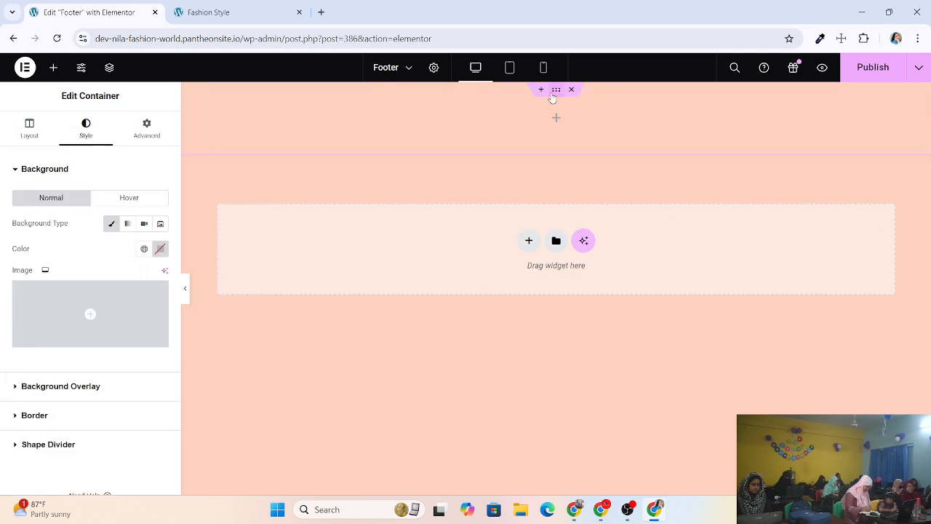
Add a new container, drop another into the top container, and delete the surplus nested one.
{"action": "left_click", "coordinate": [52, 68]}
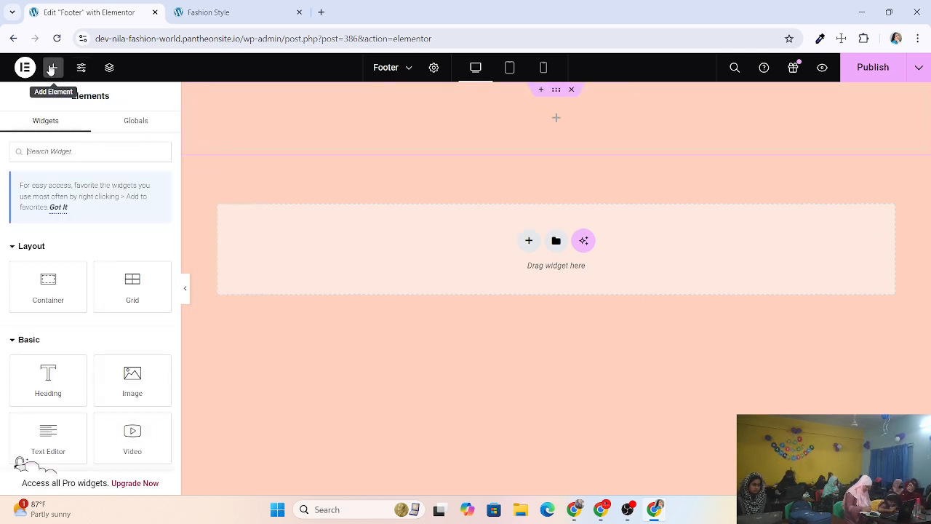
{"action": "left_click", "coordinate": [47, 285]}
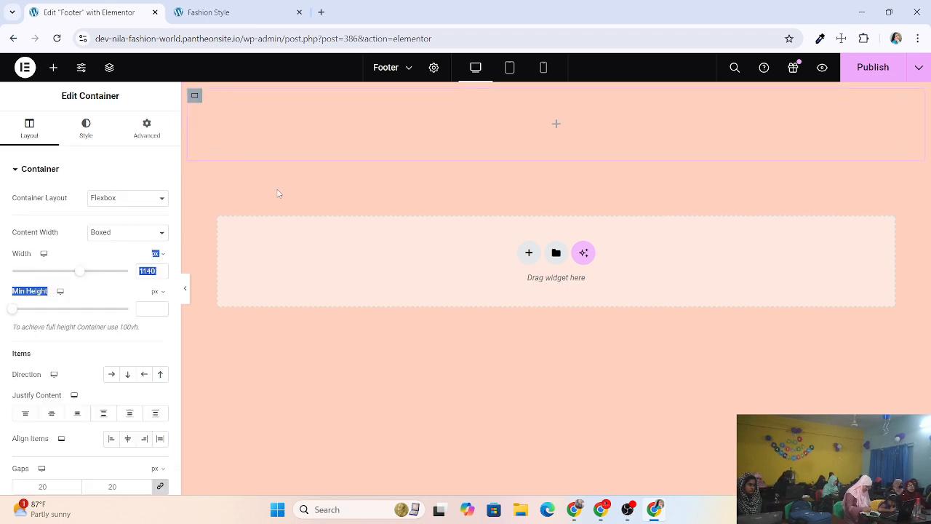
{"action": "left_click_drag", "start_coordinate": [278, 193], "coordinate": [26, 99]}
{"action": "left_click", "coordinate": [53, 68]}
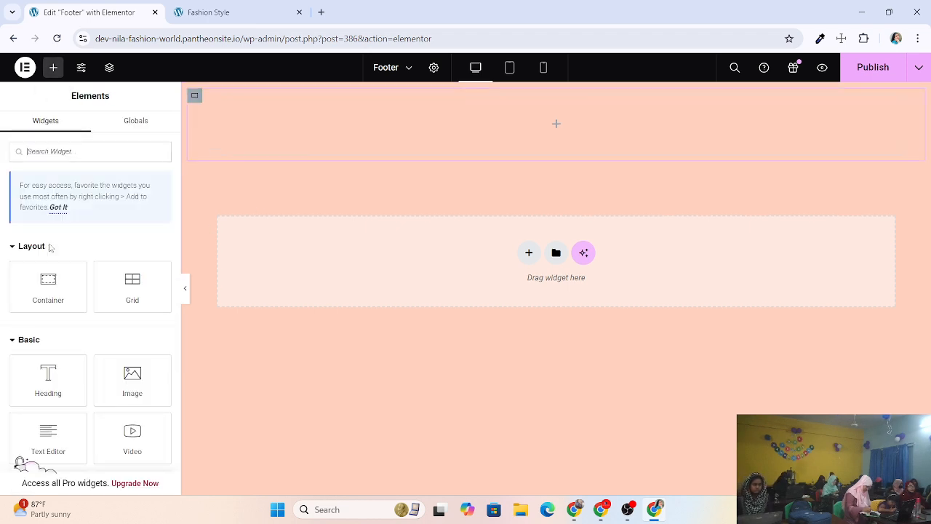
{"action": "left_click_drag", "start_coordinate": [48, 285], "coordinate": [313, 125]}
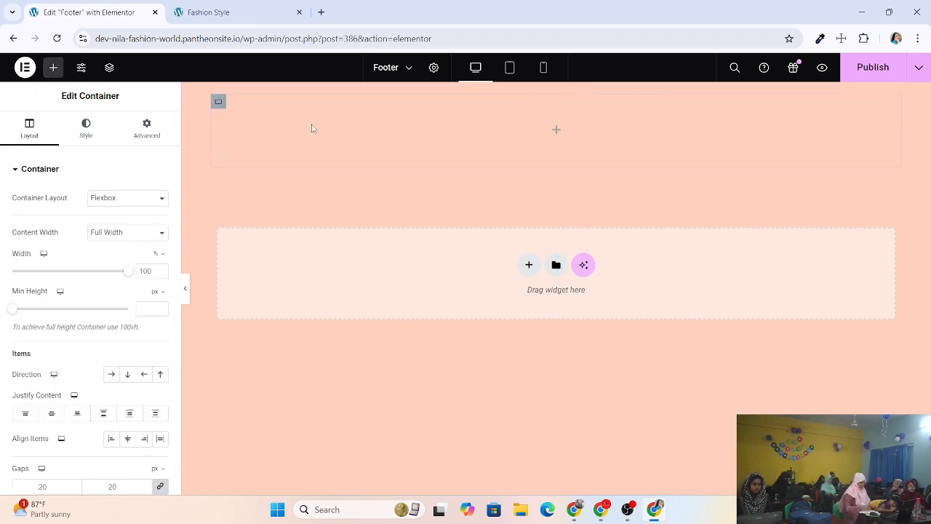
{"action": "right_click", "coordinate": [191, 99]}
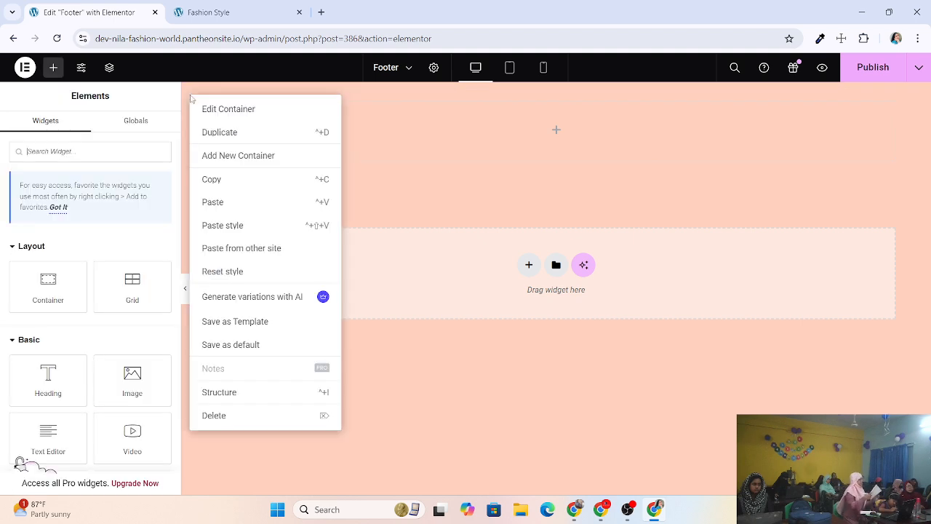
{"action": "left_click", "coordinate": [229, 416]}
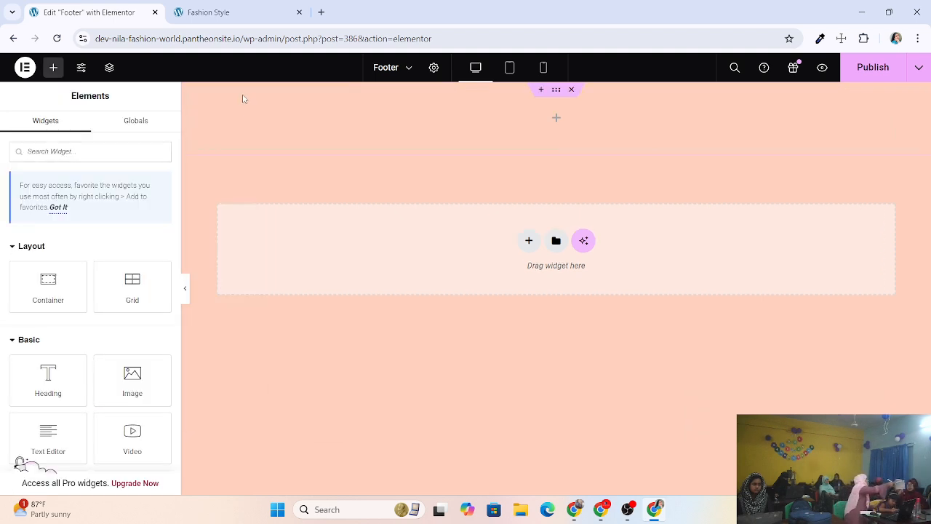
Add a container at the top and change the inner container's content width from Boxed 1140 px to Full Width.
{"action": "left_click_drag", "start_coordinate": [46, 294], "coordinate": [299, 133]}
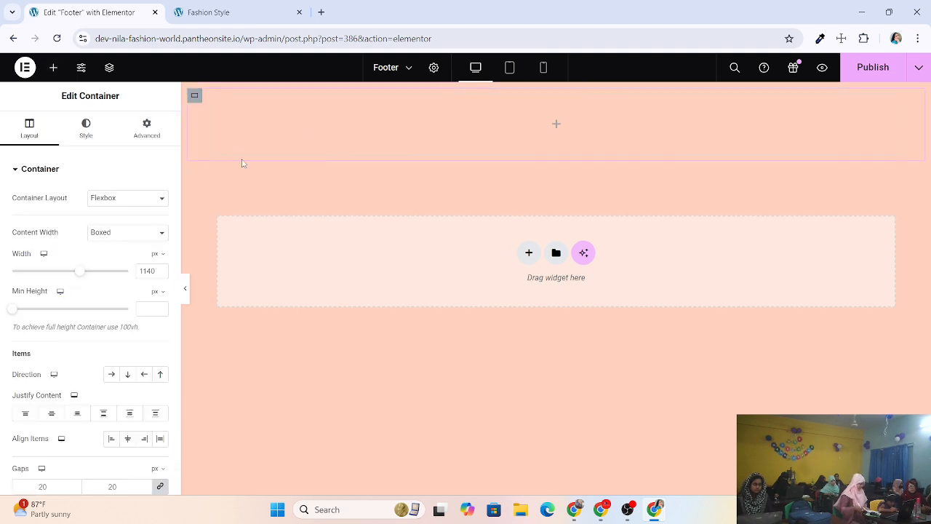
{"action": "left_click", "coordinate": [195, 100]}
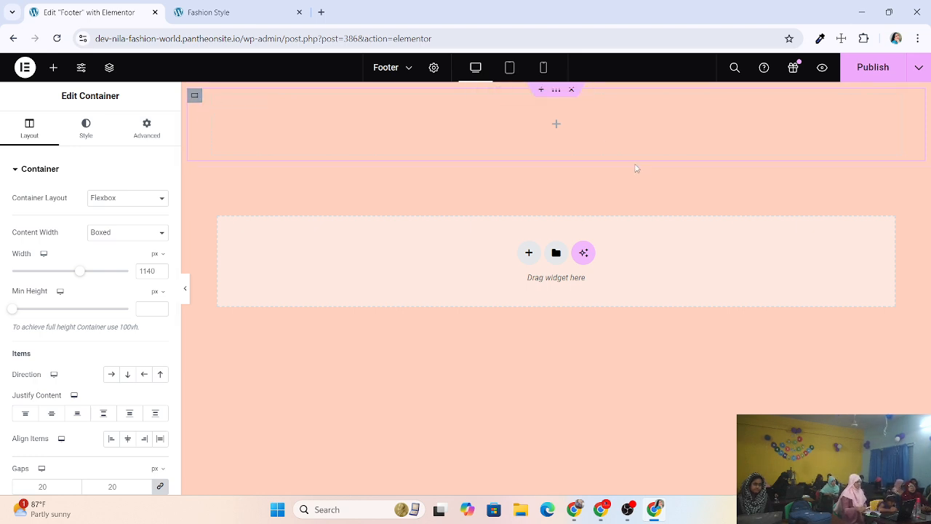
{"action": "left_click", "coordinate": [558, 98]}
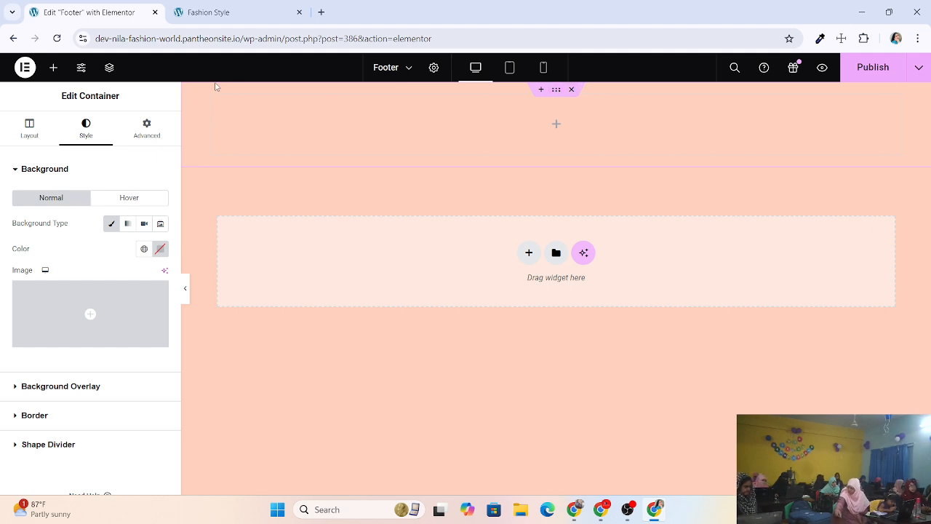
{"action": "left_click", "coordinate": [195, 99]}
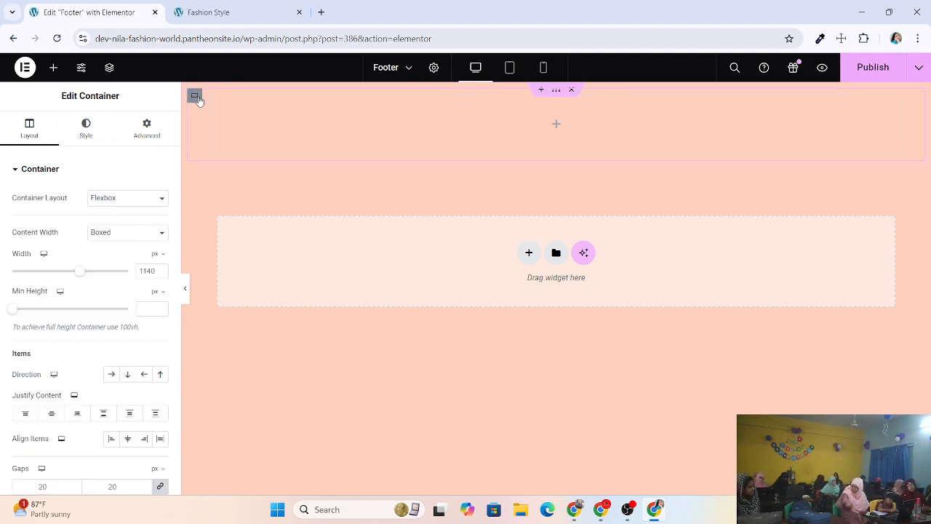
{"action": "left_click", "coordinate": [134, 238]}
{"action": "left_click", "coordinate": [133, 238]}
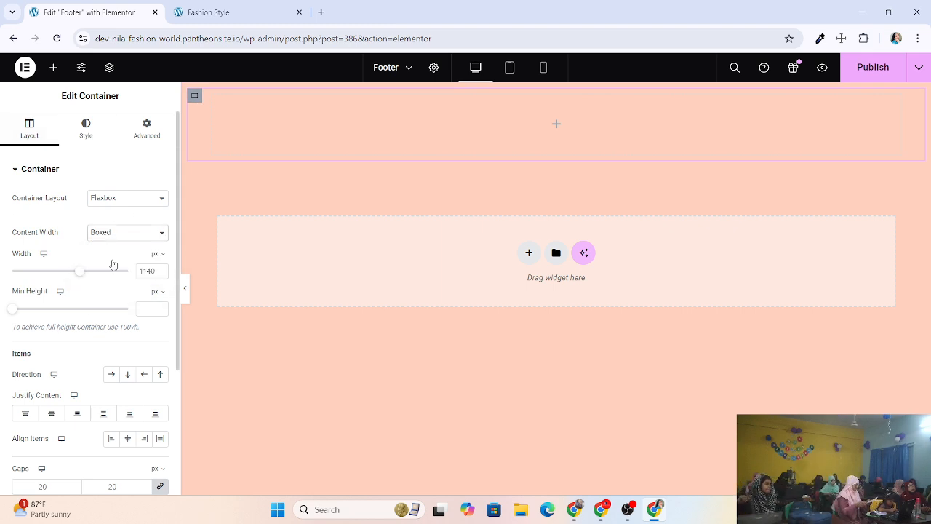
{"action": "left_click", "coordinate": [112, 264]}
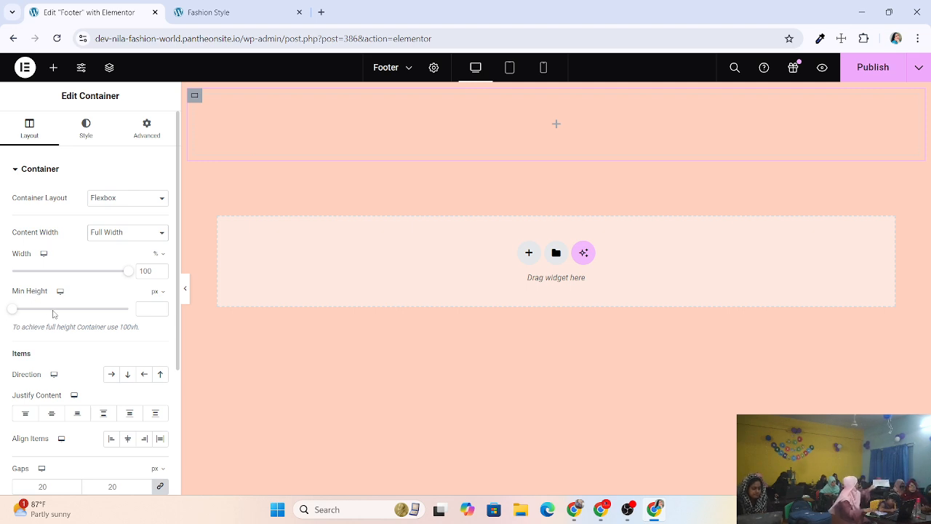
Look through the container's Layout, Style and Advanced settings for margin, padding and positioning.
{"action": "scroll", "coordinate": [60, 342], "scroll_direction": "down", "scroll_amount": 1}
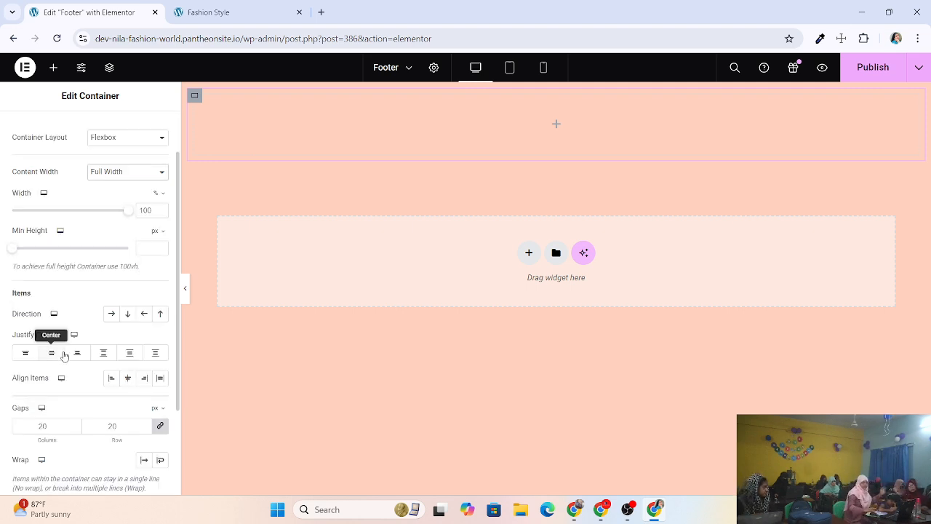
{"action": "scroll", "coordinate": [94, 368], "scroll_direction": "down", "scroll_amount": 2}
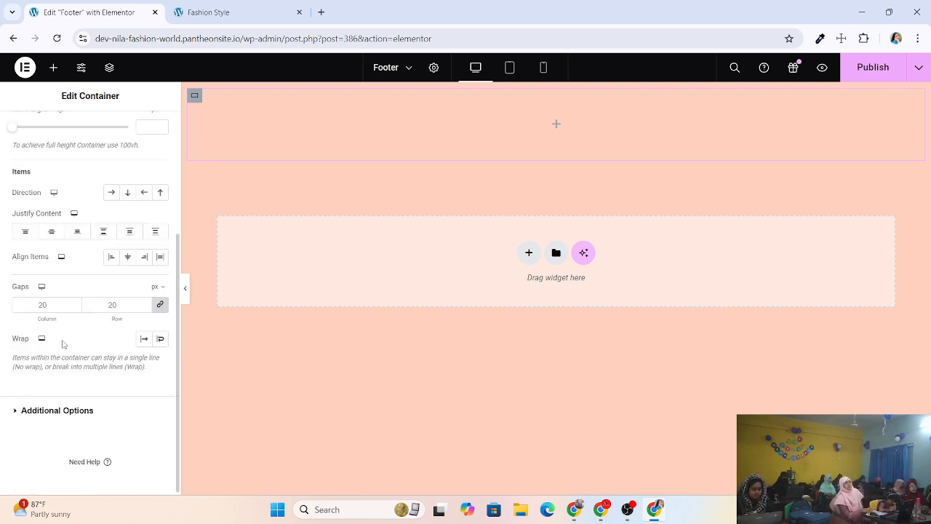
{"action": "scroll", "coordinate": [83, 144], "scroll_direction": "up", "scroll_amount": 5}
{"action": "left_click", "coordinate": [86, 129]}
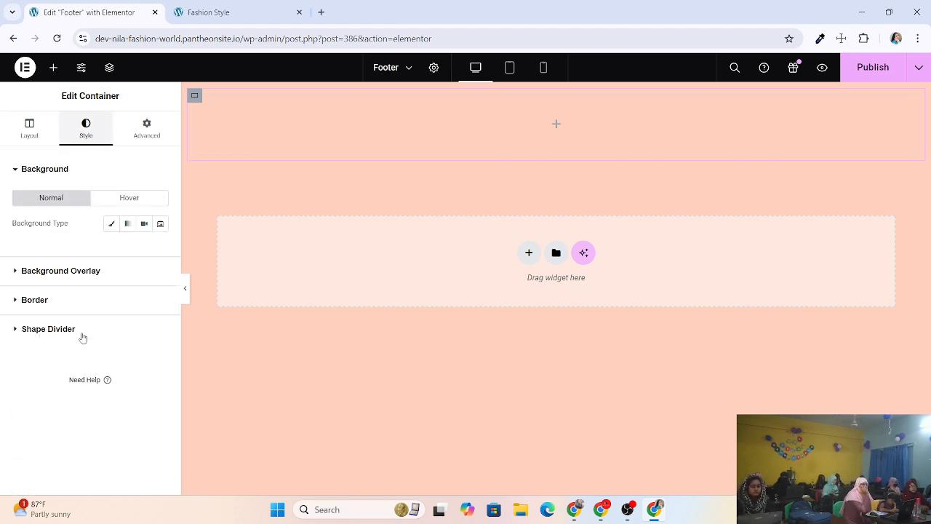
{"action": "left_click", "coordinate": [146, 128]}
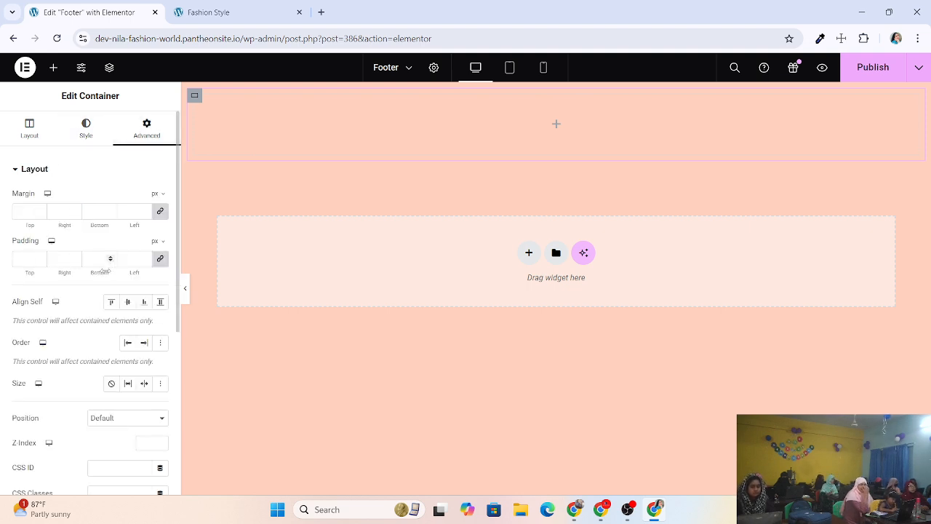
{"action": "scroll", "coordinate": [84, 302], "scroll_direction": "down", "scroll_amount": 1}
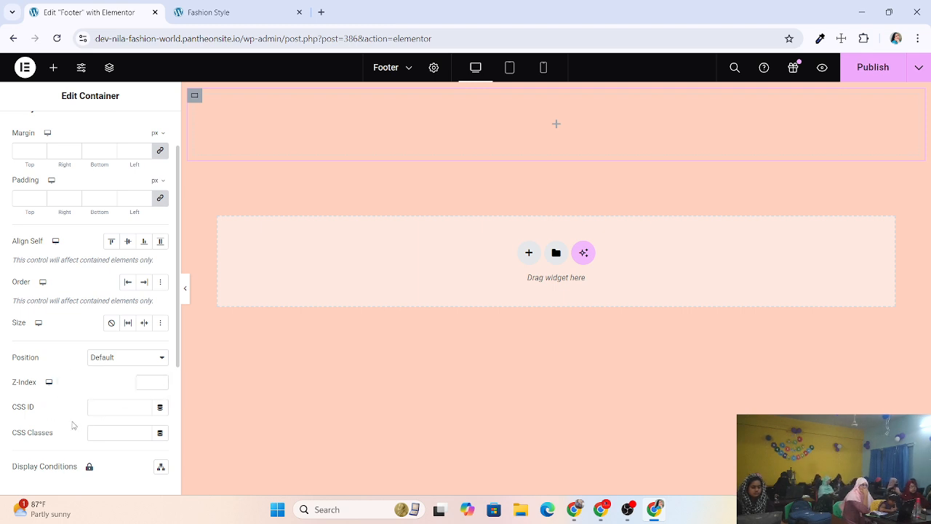
{"action": "scroll", "coordinate": [75, 384], "scroll_direction": "down", "scroll_amount": 4}
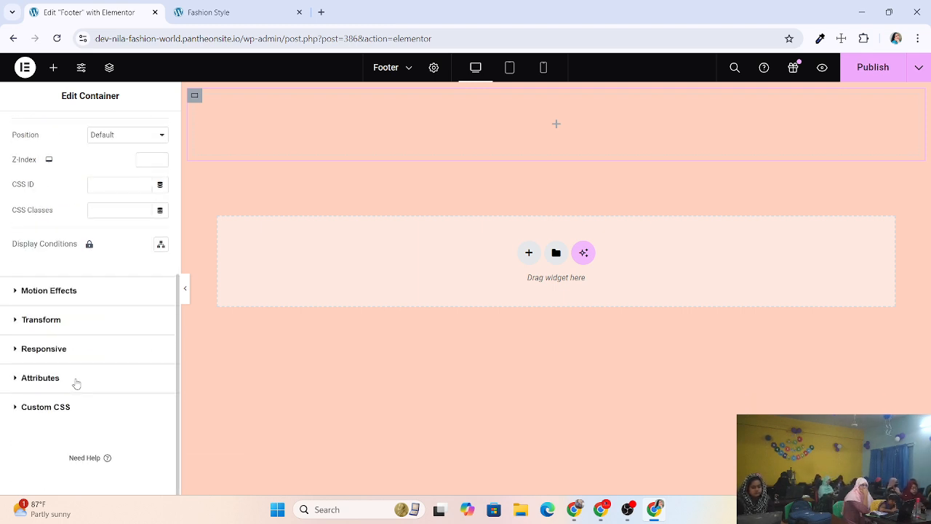
{"action": "scroll", "coordinate": [29, 356], "scroll_direction": "up", "scroll_amount": 1}
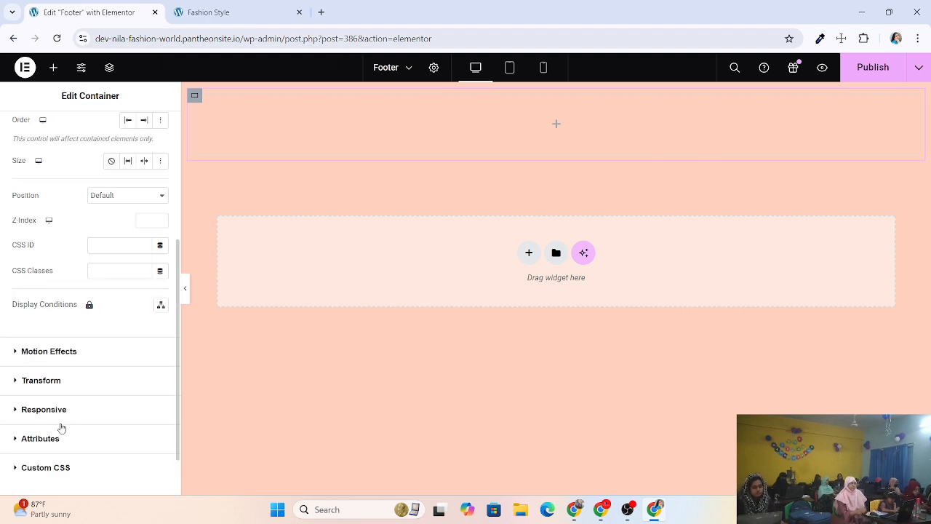
{"action": "scroll", "coordinate": [71, 465], "scroll_direction": "down", "scroll_amount": 1}
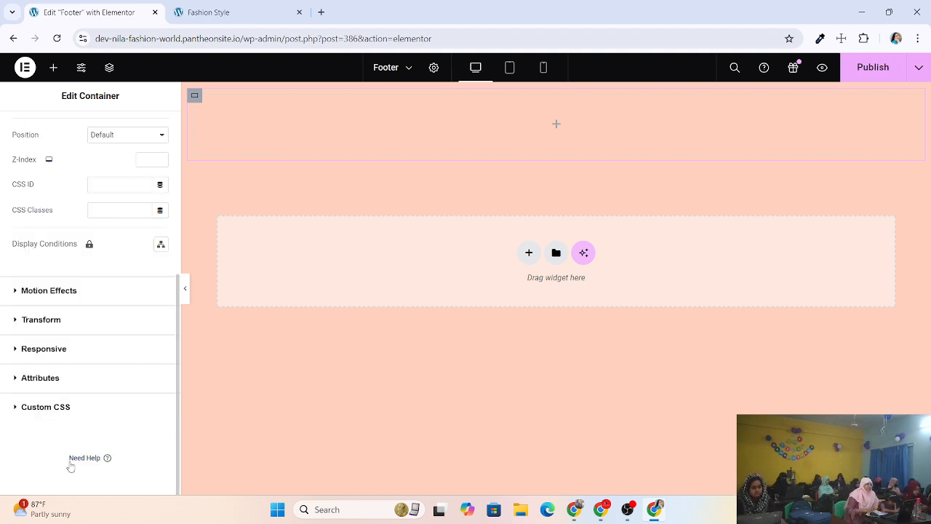
{"action": "scroll", "coordinate": [73, 437], "scroll_direction": "up", "scroll_amount": 5}
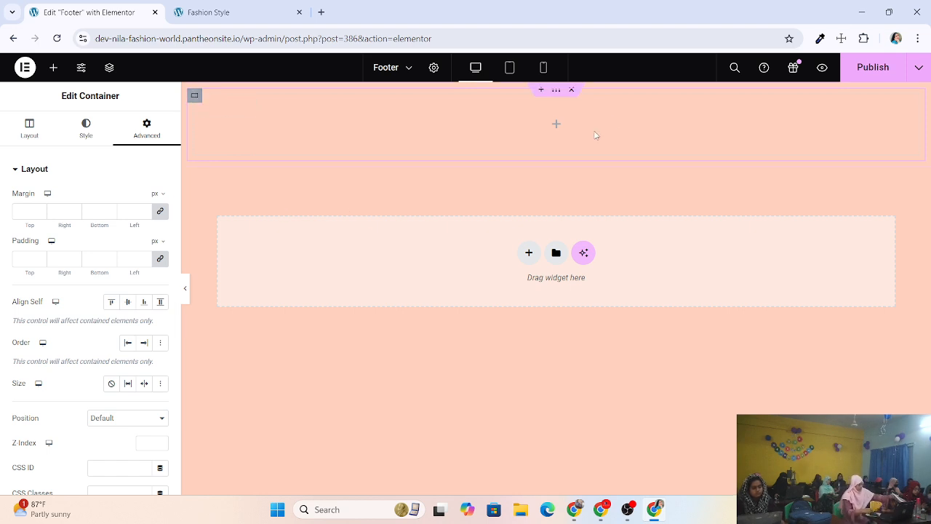
Select the top footer container and show its Style tab background settings.
{"action": "left_click", "coordinate": [560, 97]}
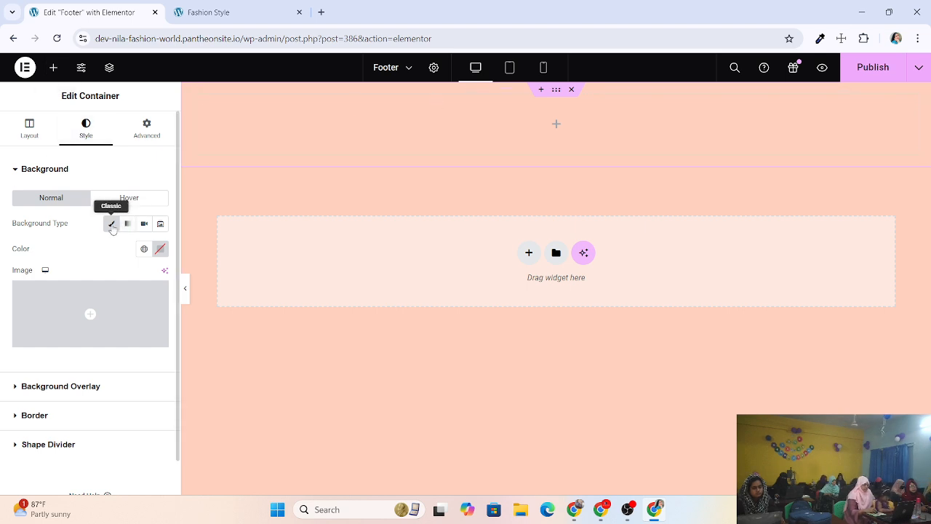
{"action": "left_click", "coordinate": [32, 125]}
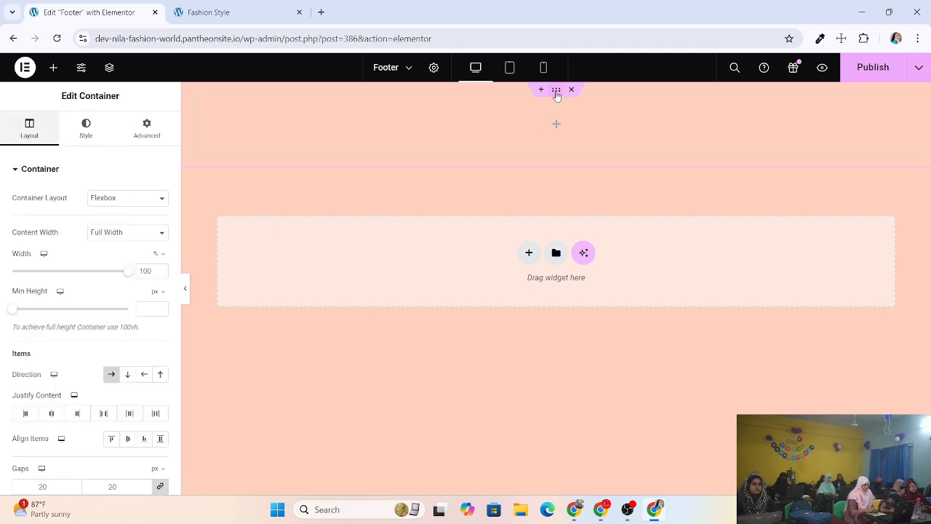
{"action": "left_click", "coordinate": [85, 131]}
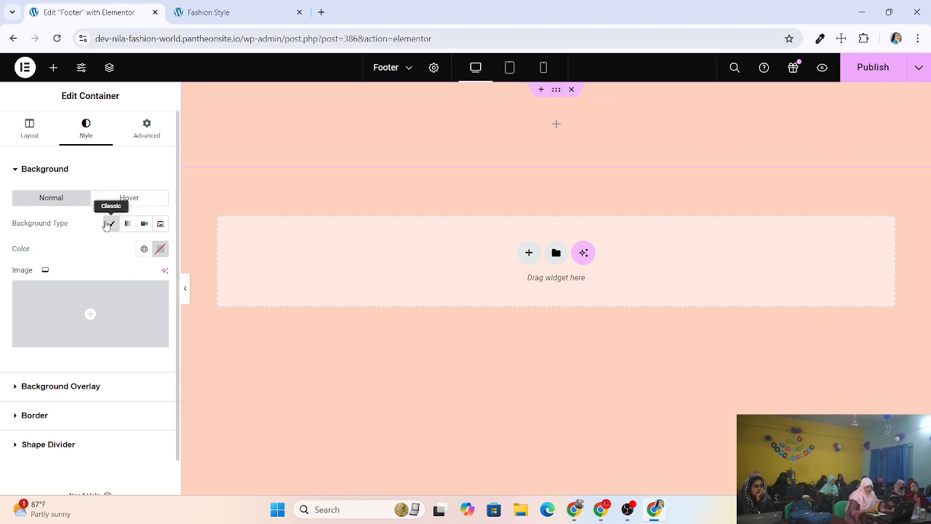
Set the top container's background colour to teal #086861 in the colour picker.
{"action": "left_click", "coordinate": [161, 250]}
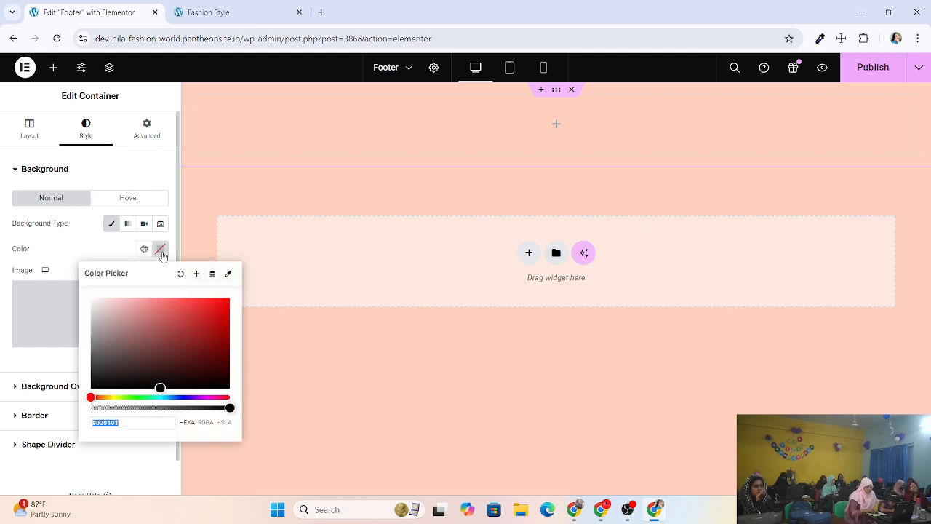
{"action": "left_click", "coordinate": [160, 388]}
{"action": "left_click_drag", "start_coordinate": [159, 388], "coordinate": [160, 376]}
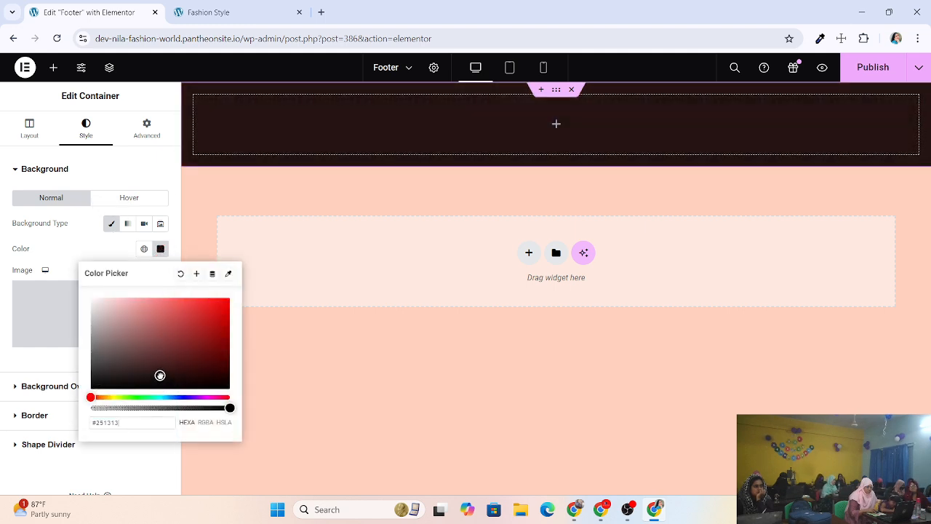
{"action": "left_click_drag", "start_coordinate": [92, 396], "coordinate": [159, 397]}
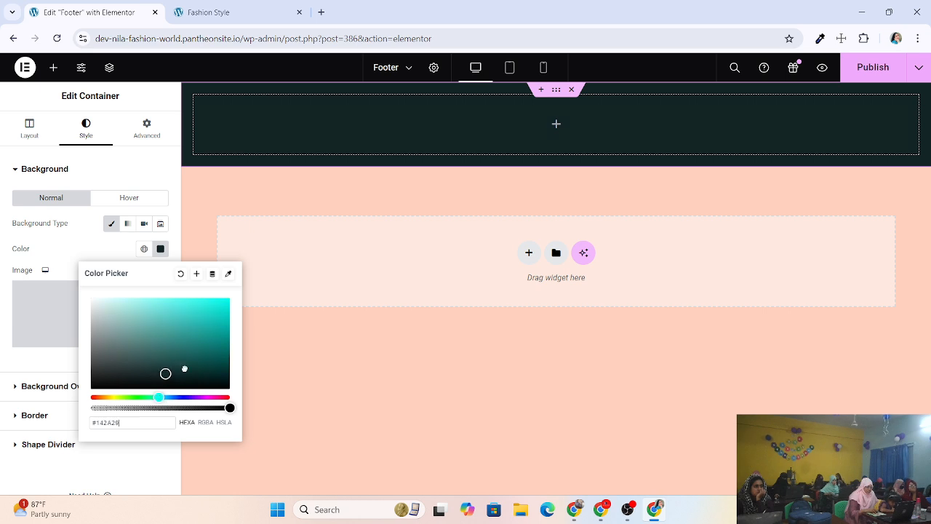
{"action": "left_click_drag", "start_coordinate": [183, 367], "coordinate": [224, 351]}
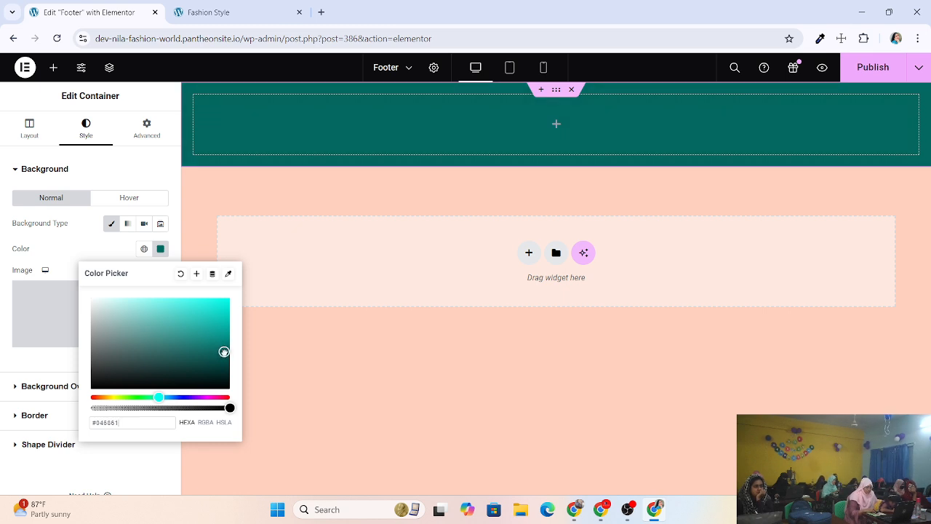
{"action": "left_click", "coordinate": [283, 204]}
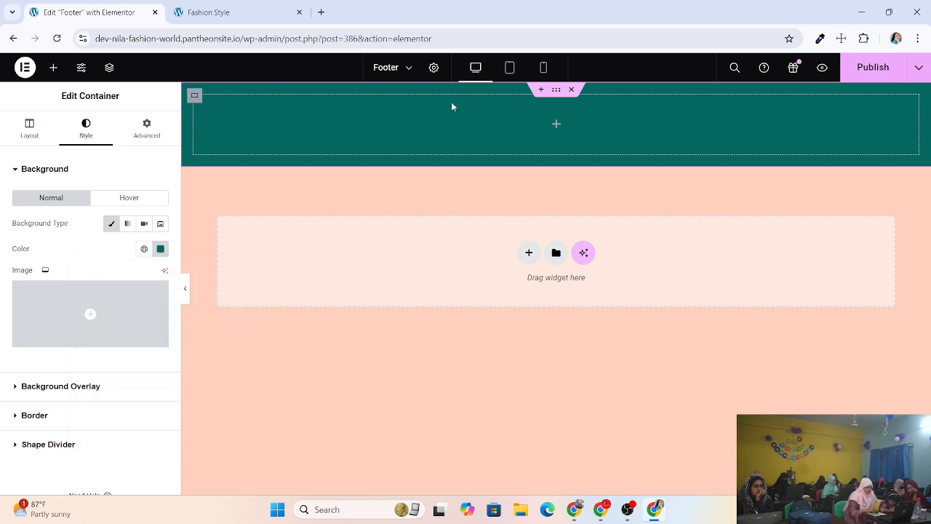
{"action": "left_click", "coordinate": [195, 96]}
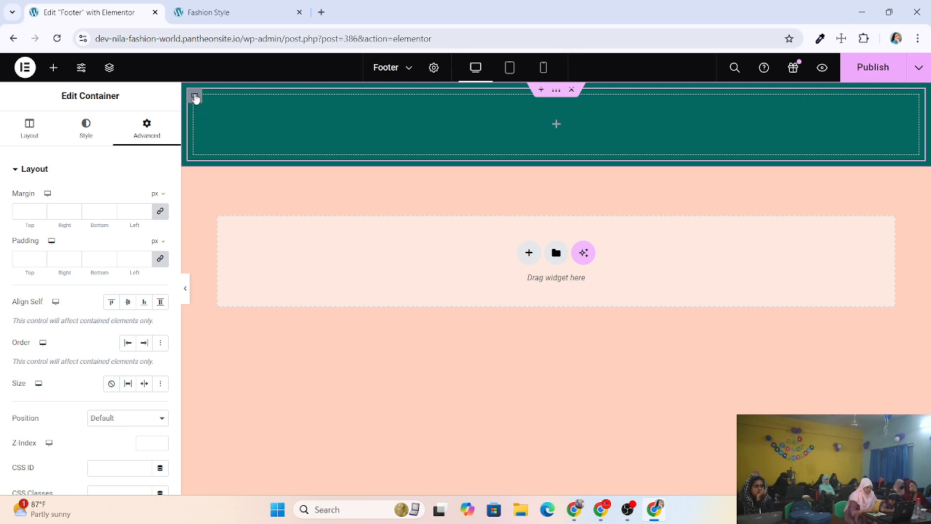
{"action": "left_click", "coordinate": [87, 126]}
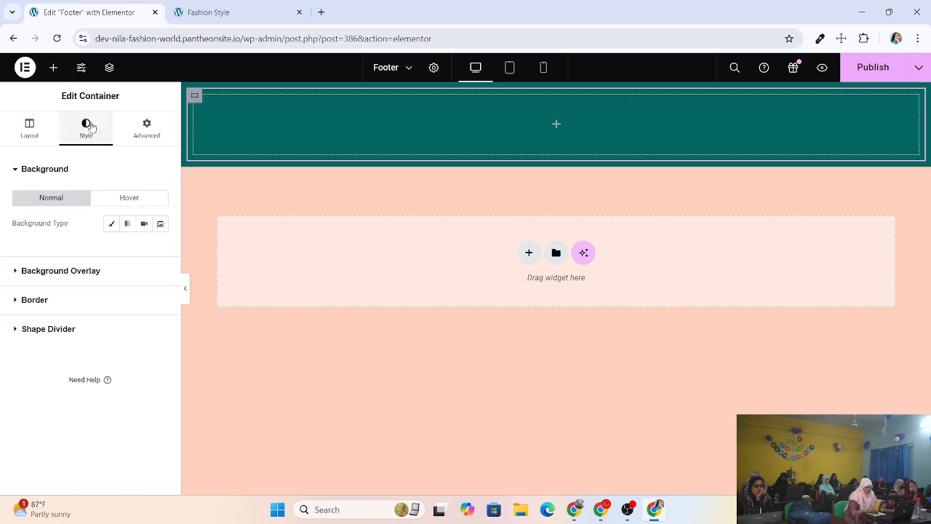
{"action": "left_click", "coordinate": [113, 225]}
{"action": "left_click", "coordinate": [160, 249]}
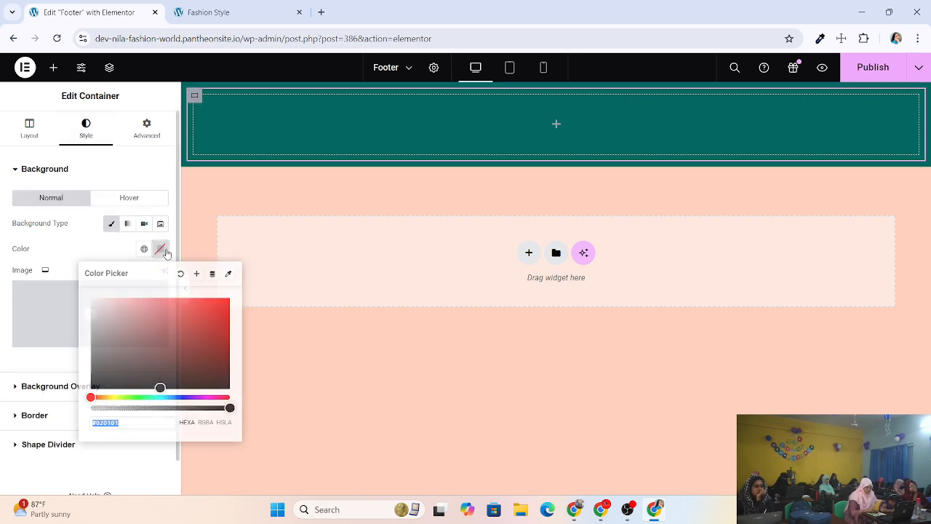
{"action": "left_click_drag", "start_coordinate": [162, 387], "coordinate": [189, 310]}
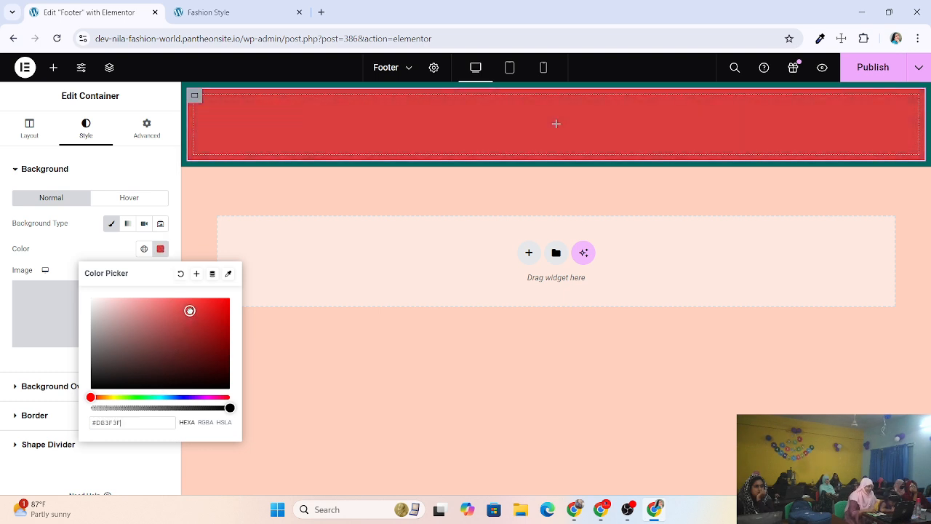
{"action": "left_click_drag", "start_coordinate": [190, 311], "coordinate": [179, 376]}
{"action": "left_click_drag", "start_coordinate": [89, 397], "coordinate": [225, 358]}
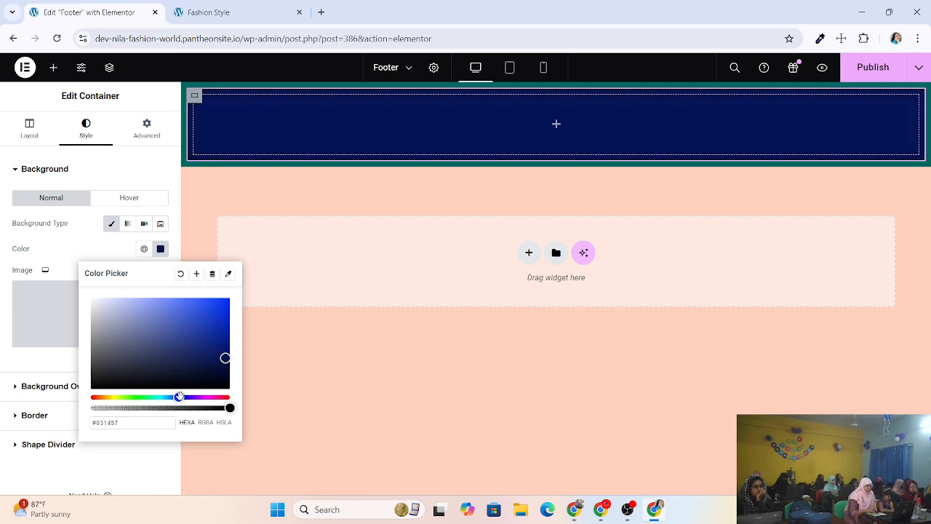
{"action": "left_click_drag", "start_coordinate": [181, 395], "coordinate": [188, 395]}
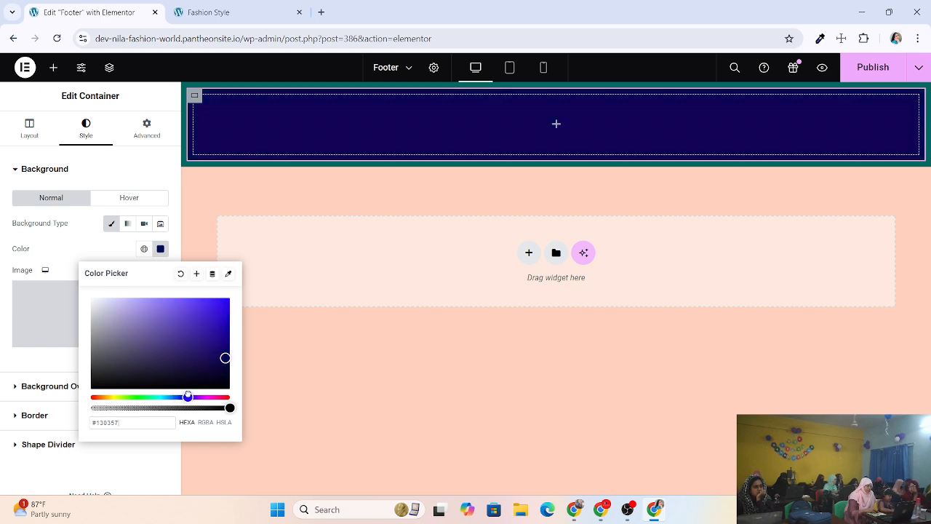
{"action": "left_click_drag", "start_coordinate": [224, 358], "coordinate": [202, 354]}
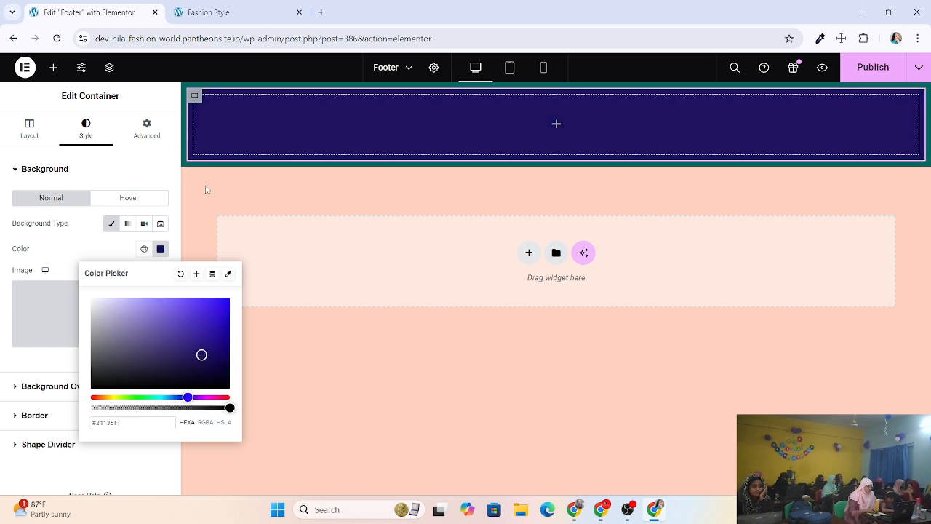
{"action": "left_click", "coordinate": [180, 274]}
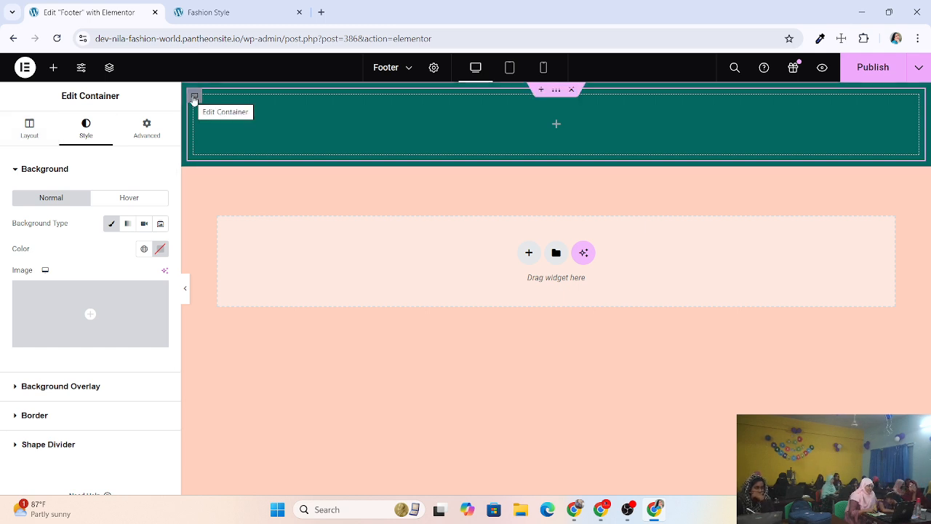
Duplicate the container twice so three empty containers sit side by side.
{"action": "right_click", "coordinate": [194, 99]}
{"action": "left_click", "coordinate": [214, 132]}
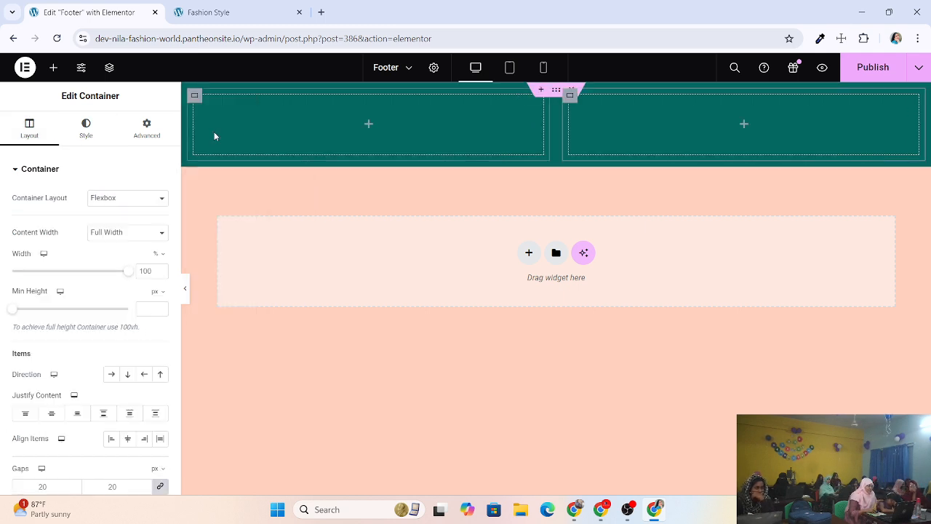
{"action": "right_click", "coordinate": [194, 95]}
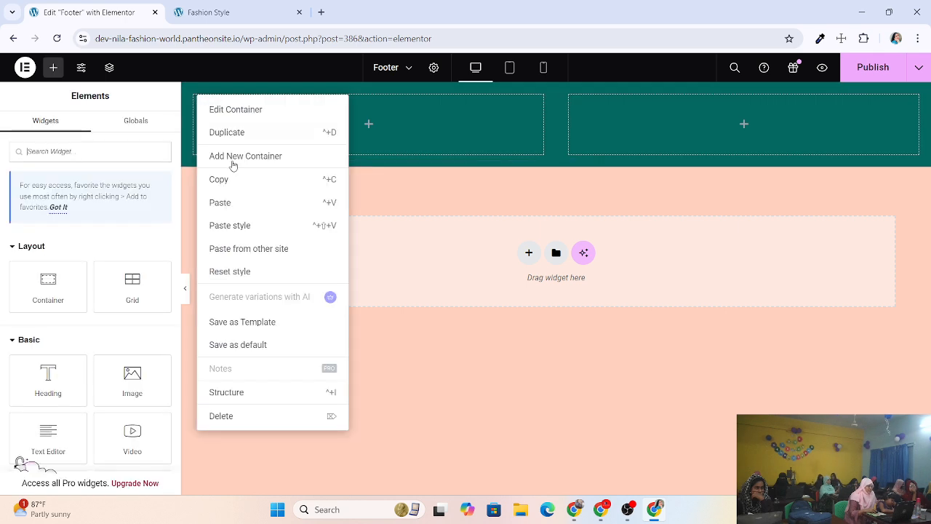
{"action": "left_click", "coordinate": [230, 134]}
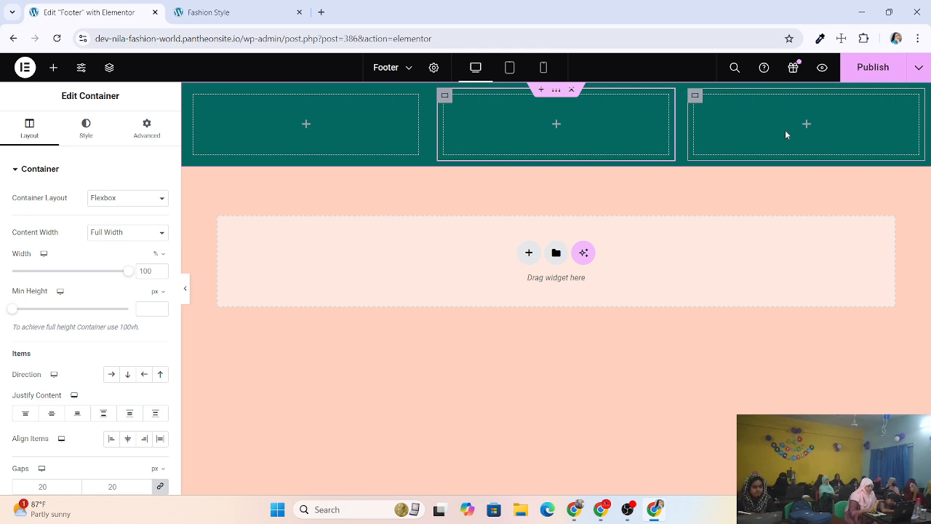
Select the first footer container and set its Layout width to 33.33%.
{"action": "left_click", "coordinate": [195, 95]}
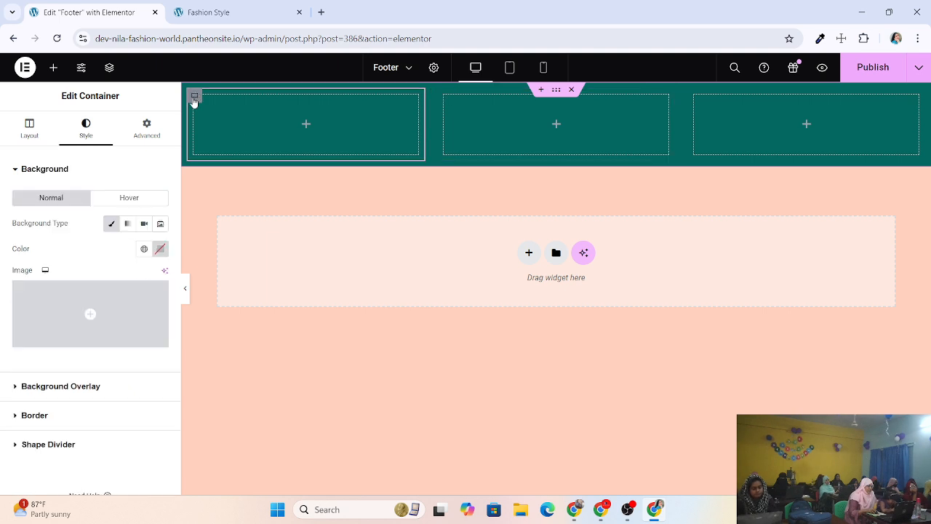
{"action": "left_click", "coordinate": [29, 130]}
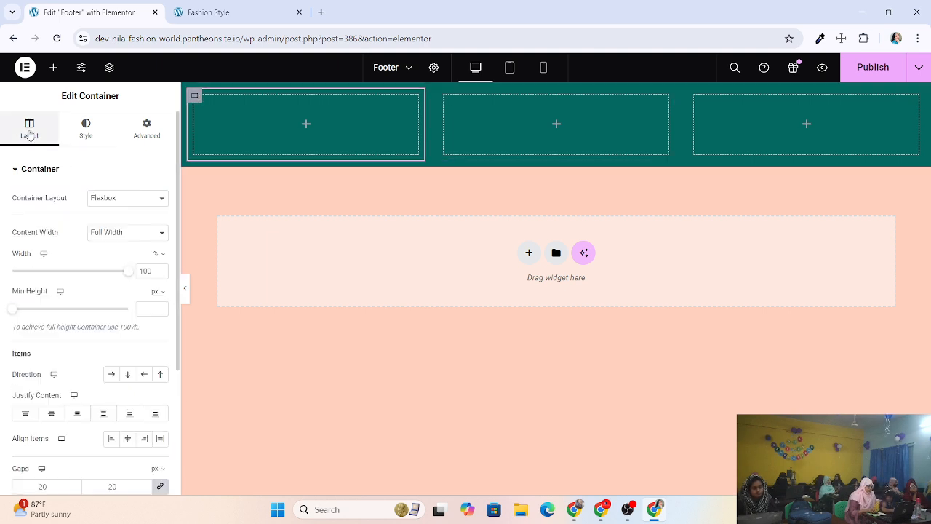
{"action": "left_click", "coordinate": [98, 130]}
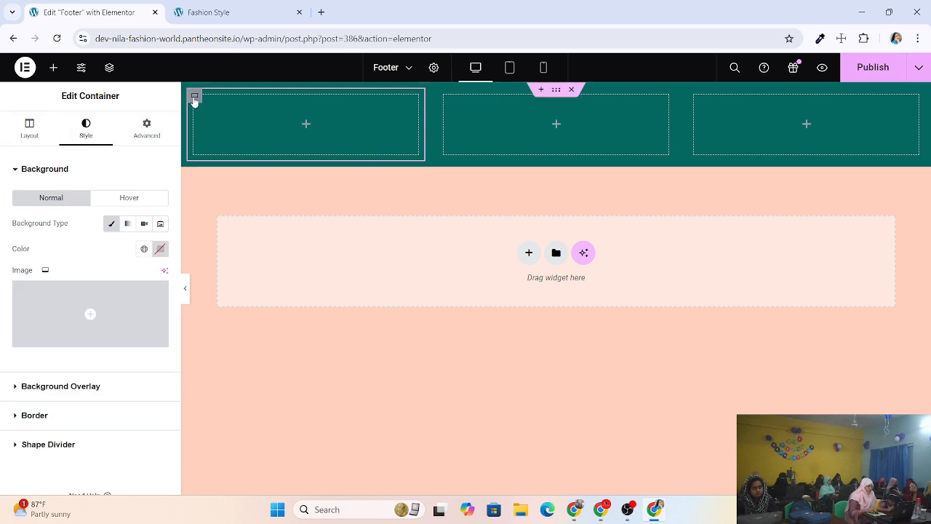
{"action": "left_click", "coordinate": [33, 127]}
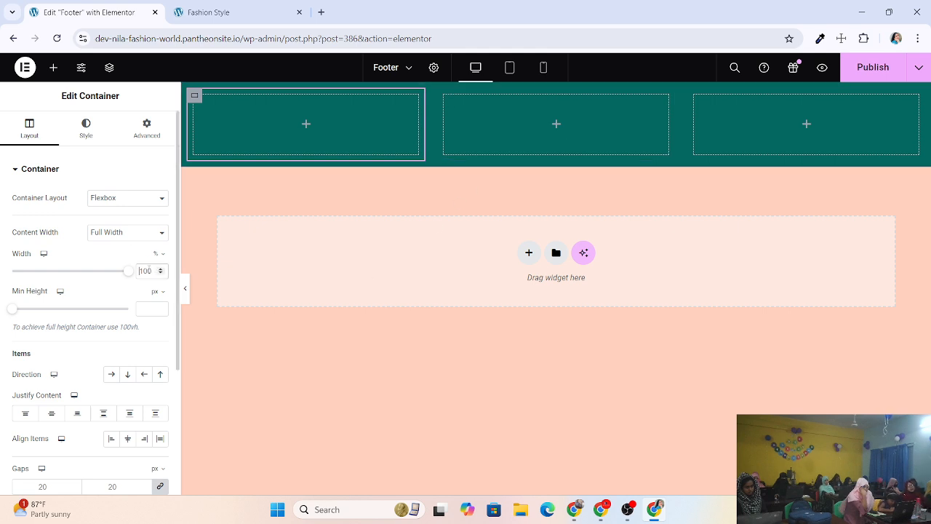
{"action": "left_click", "coordinate": [161, 274]}
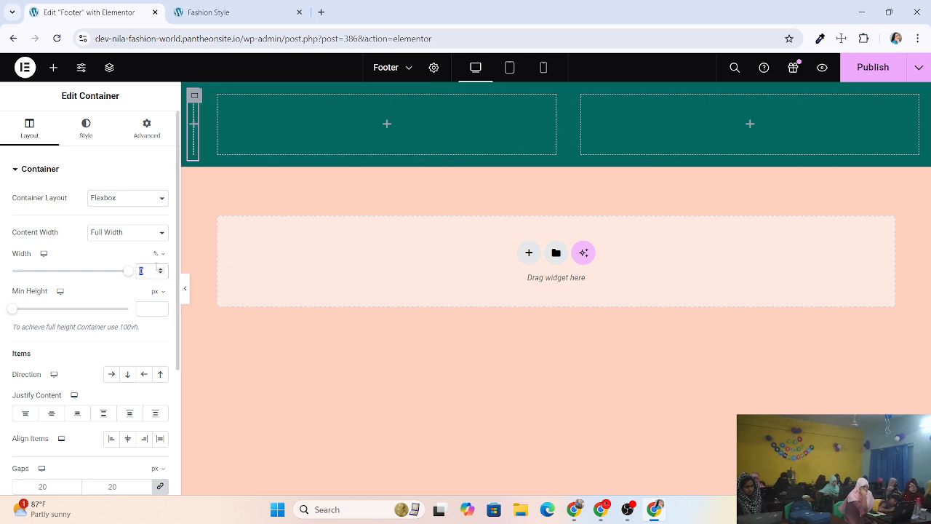
{"action": "left_click", "coordinate": [161, 267]}
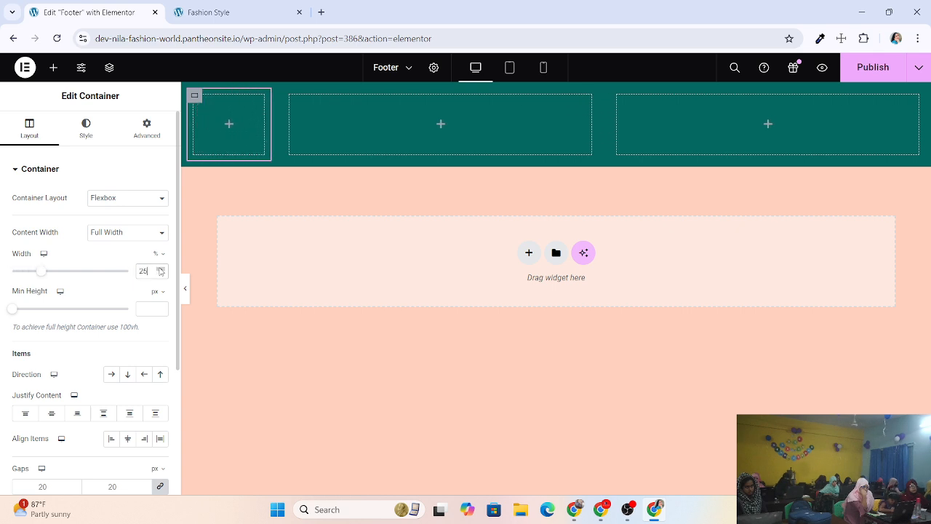
{"action": "left_click", "coordinate": [161, 270]}
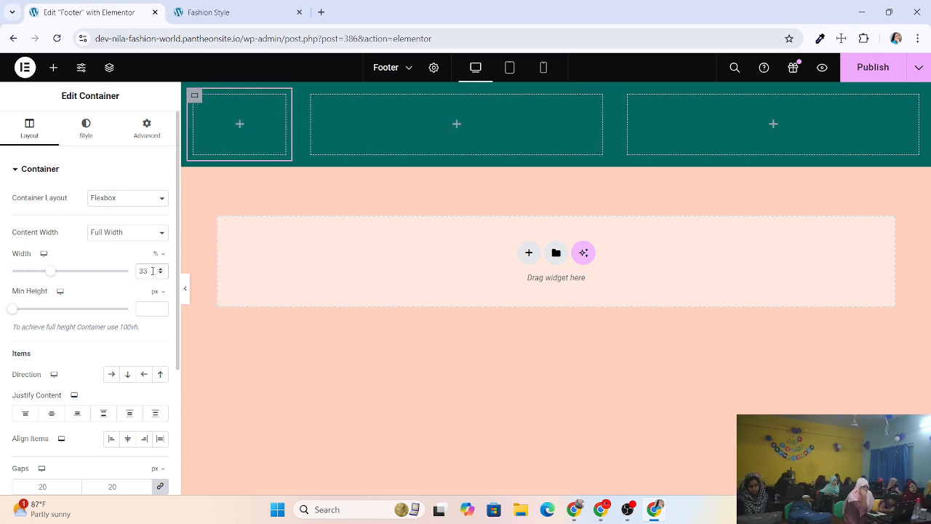
{"action": "left_click", "coordinate": [153, 270]}
{"action": "type", "text": ".33"}
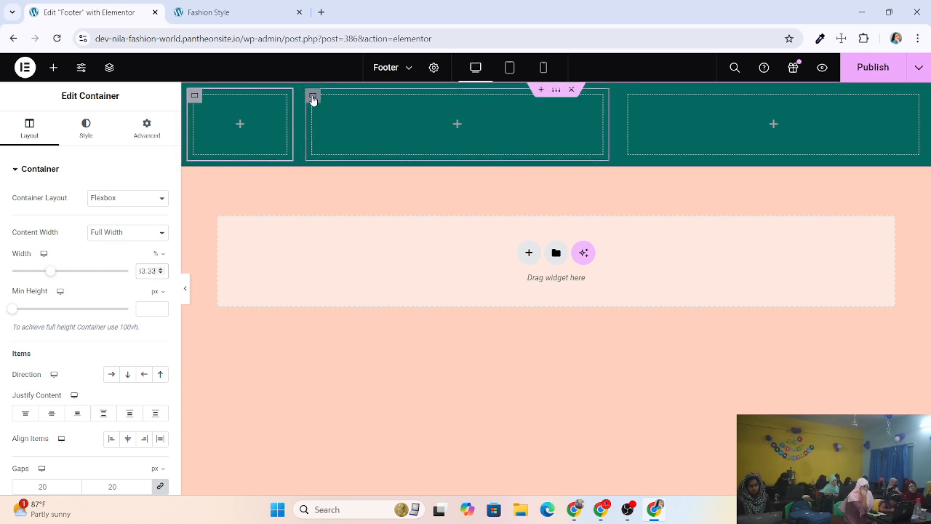
Set the second footer container's width to 33.33%.
{"action": "left_click", "coordinate": [313, 98]}
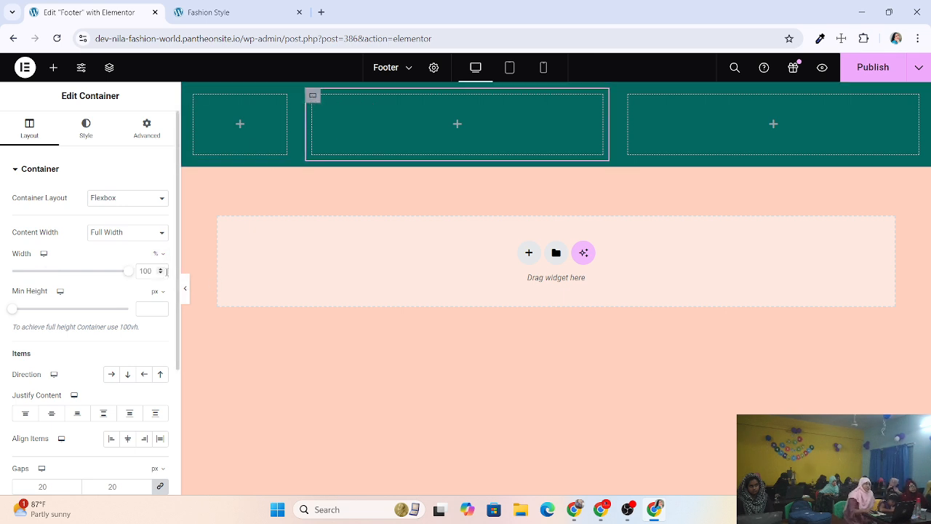
{"action": "left_click", "coordinate": [159, 270]}
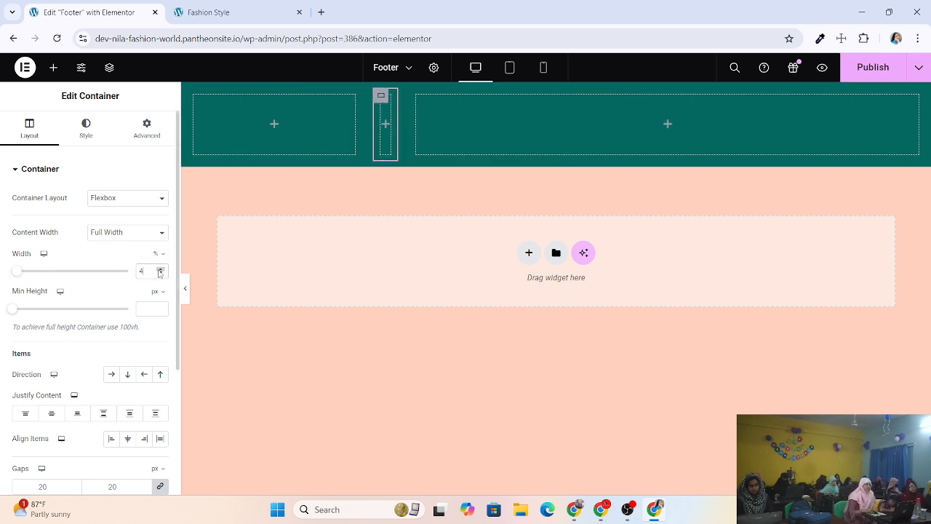
{"action": "left_click_drag", "start_coordinate": [159, 271], "coordinate": [159, 272]}
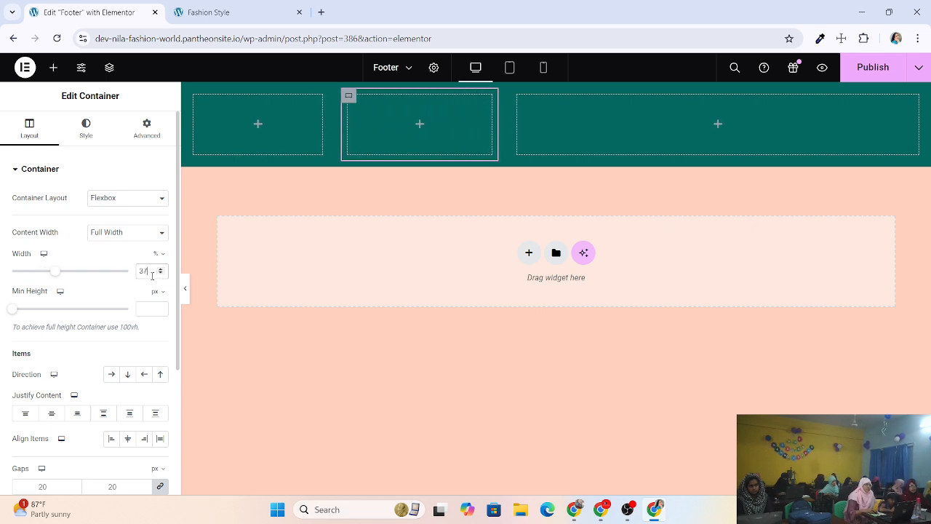
{"action": "left_click", "coordinate": [160, 274]}
{"action": "left_click", "coordinate": [160, 273]}
{"action": "left_click", "coordinate": [161, 274]}
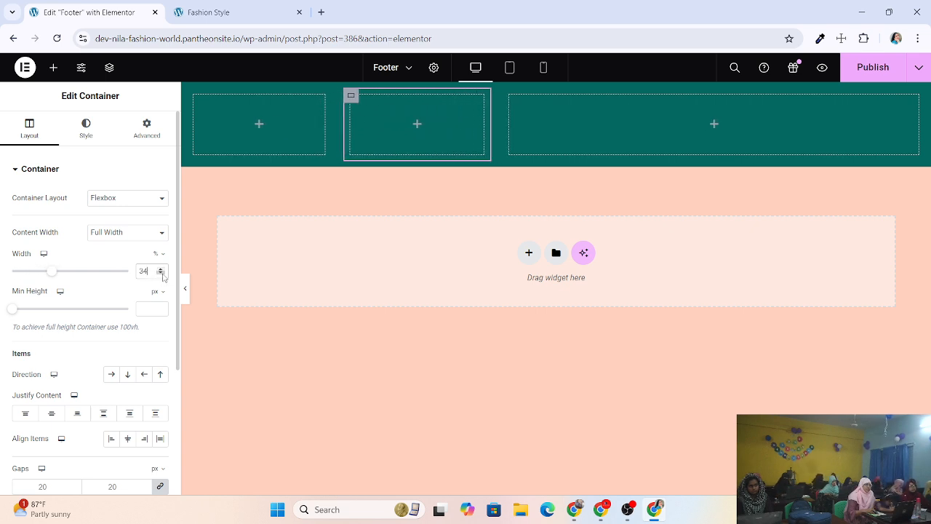
{"action": "left_click", "coordinate": [160, 273]}
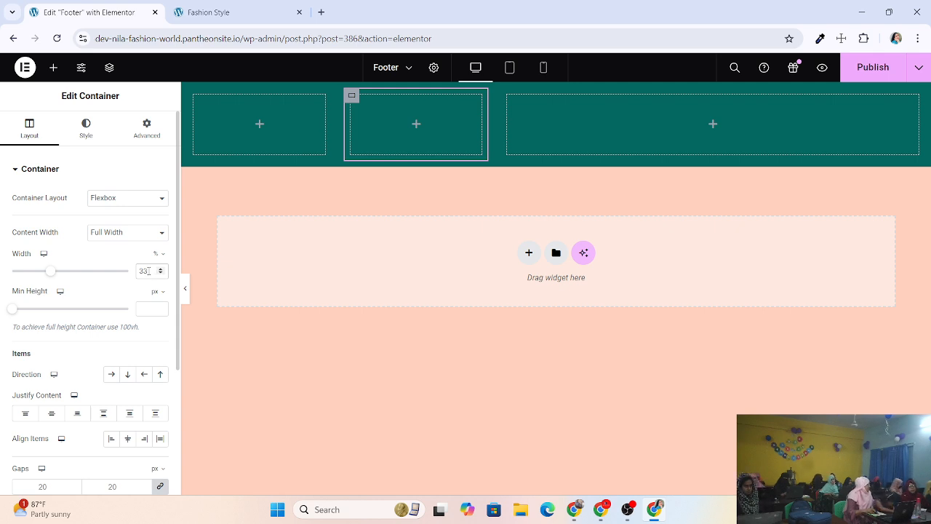
{"action": "type", "text": ".33"}
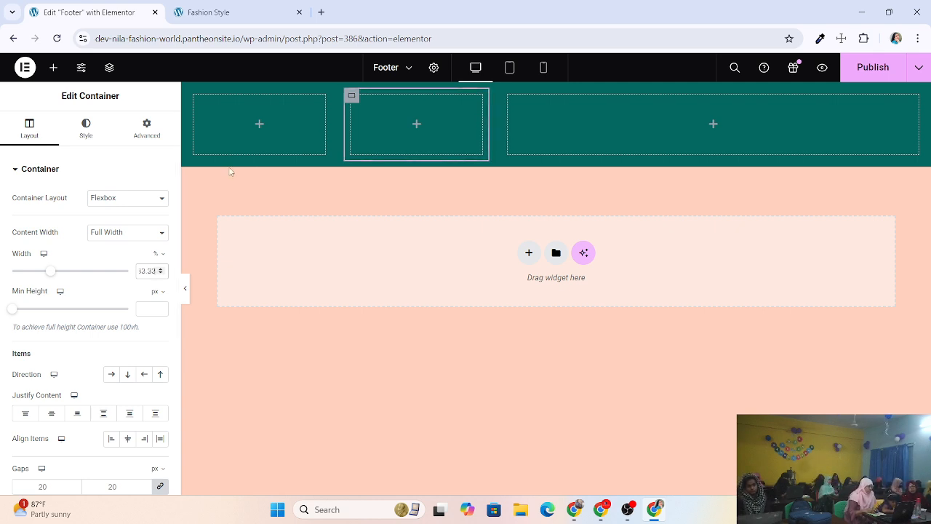
Set the third footer container's width to 33.33%.
{"action": "left_click", "coordinate": [509, 96]}
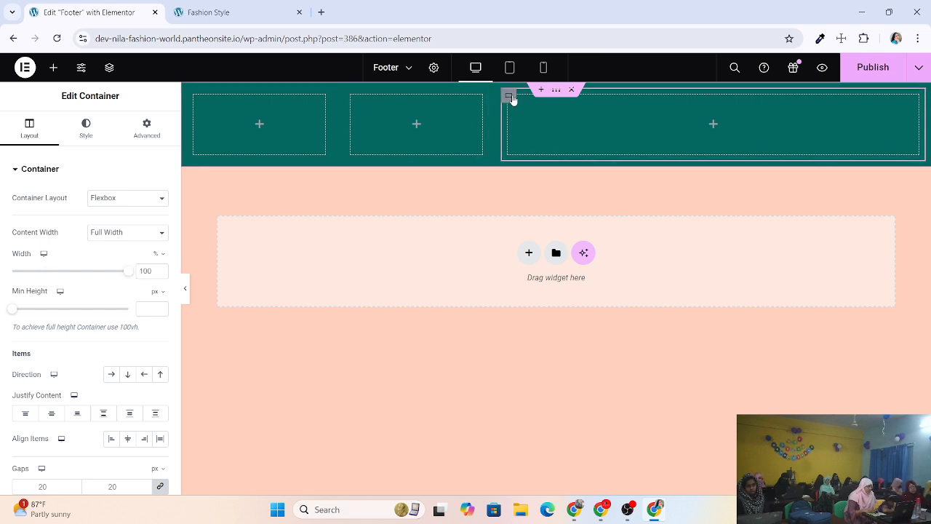
{"action": "left_click", "coordinate": [161, 274]}
{"action": "left_click", "coordinate": [161, 271]}
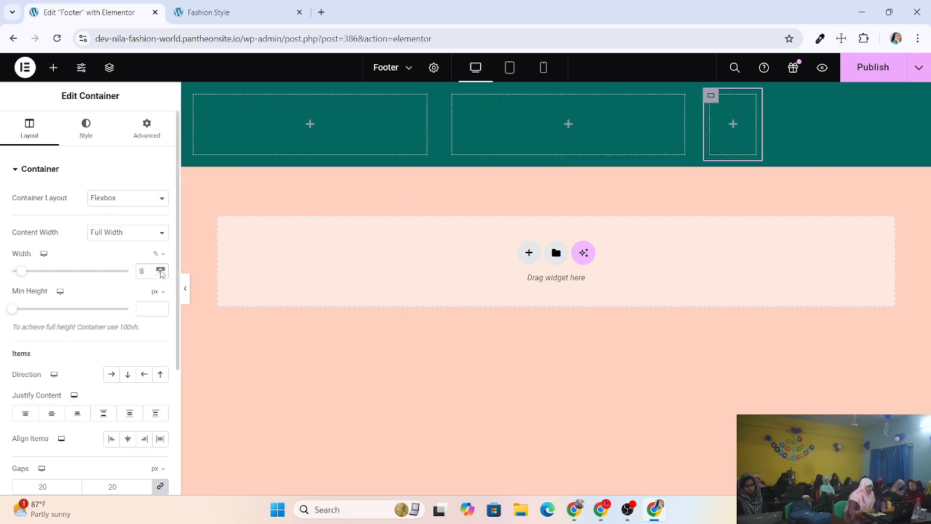
{"action": "left_click", "coordinate": [160, 271]}
{"action": "left_click", "coordinate": [161, 271]}
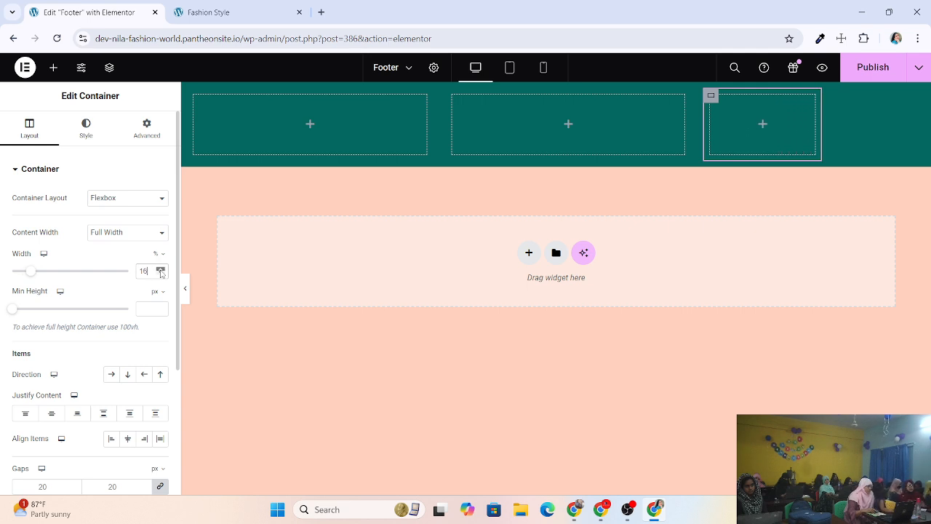
{"action": "left_click", "coordinate": [160, 271]}
{"action": "left_click", "coordinate": [161, 270]}
{"action": "left_click", "coordinate": [161, 270]}
{"action": "left_click", "coordinate": [161, 271]}
{"action": "left_click", "coordinate": [161, 270]}
{"action": "left_click", "coordinate": [161, 270]}
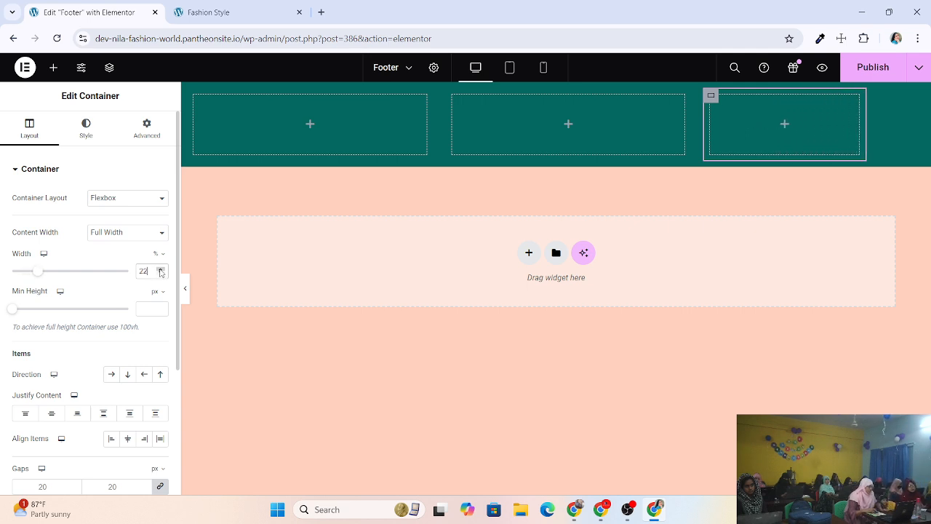
{"action": "left_click", "coordinate": [161, 271]}
{"action": "left_click", "coordinate": [161, 270]}
{"action": "left_click", "coordinate": [161, 271]}
{"action": "left_click", "coordinate": [161, 270]}
{"action": "left_click", "coordinate": [161, 270]}
{"action": "left_click", "coordinate": [160, 270]}
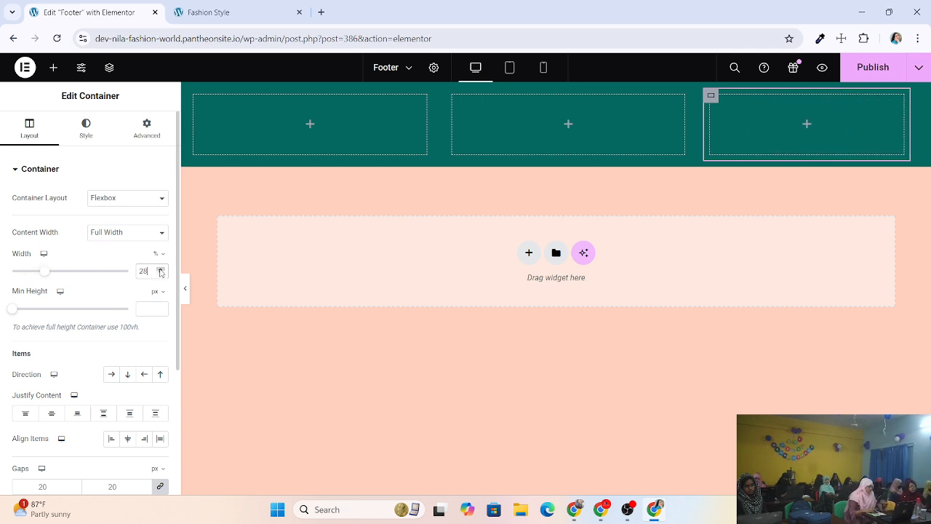
{"action": "left_click", "coordinate": [161, 270]}
{"action": "left_click", "coordinate": [161, 270]}
{"action": "left_click", "coordinate": [161, 270]}
{"action": "left_click", "coordinate": [161, 270]}
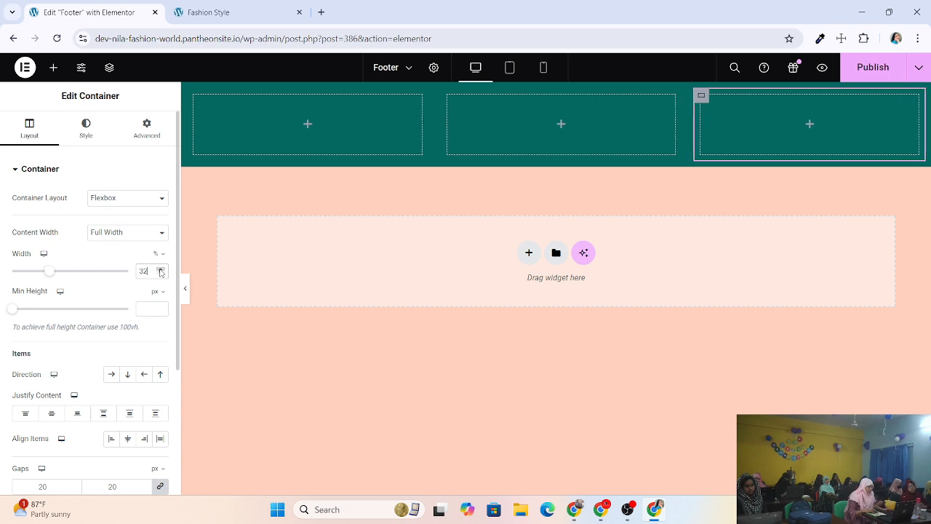
{"action": "left_click", "coordinate": [161, 270]}
{"action": "type", "text": ".33"}
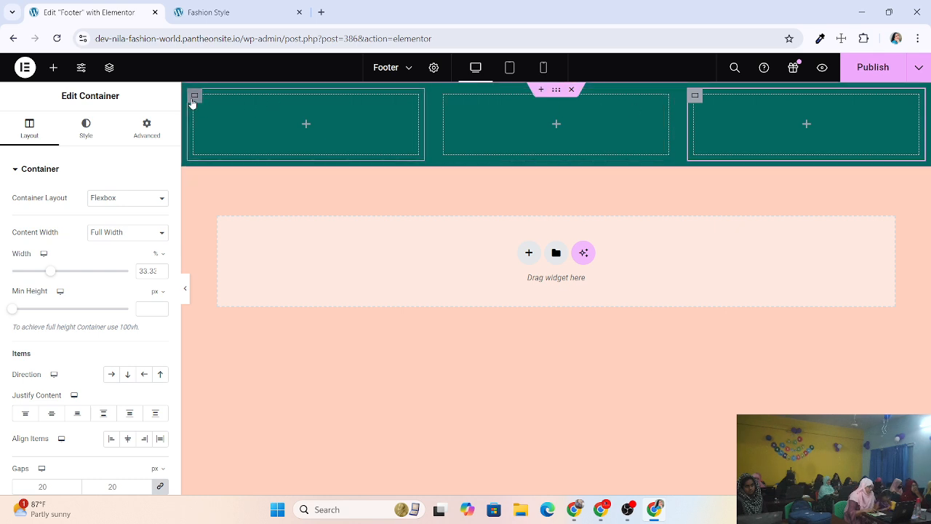
Check each of the three columns' widths, then publish the footer template.
{"action": "left_click", "coordinate": [194, 96]}
{"action": "left_click", "coordinate": [445, 97]}
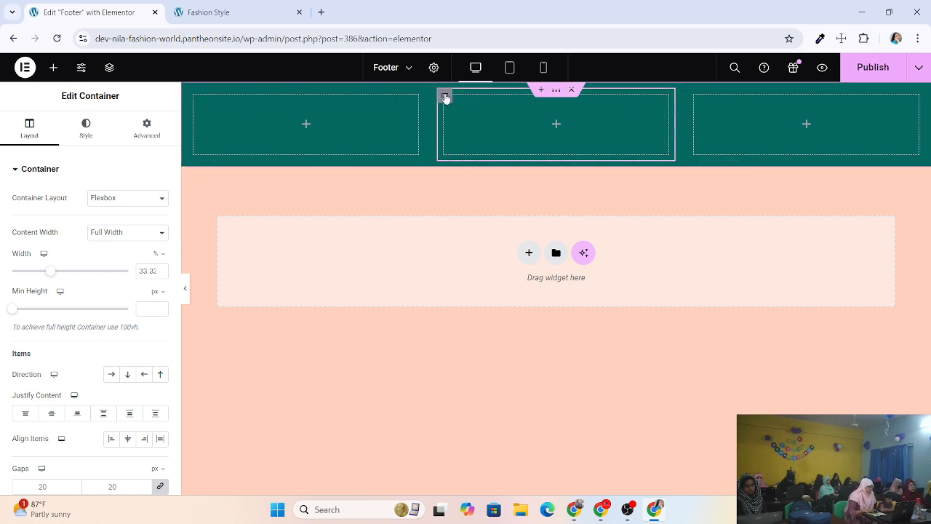
{"action": "left_click", "coordinate": [694, 97]}
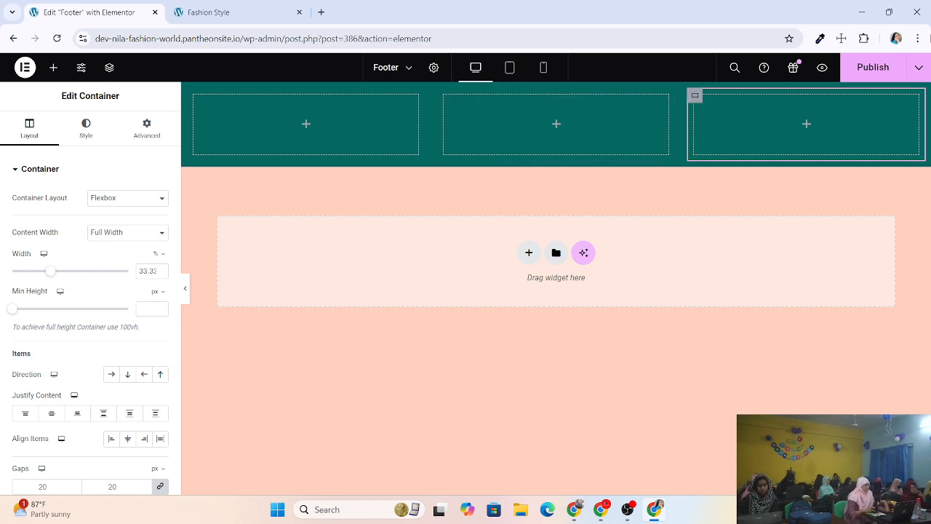
{"action": "left_click", "coordinate": [880, 69]}
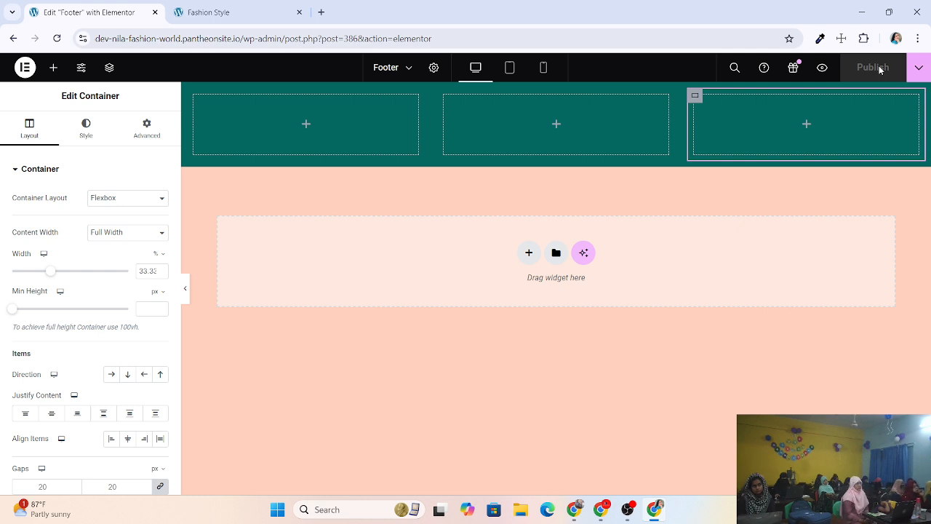
Reload the live Fashion Style site and scroll down to the new teal footer.
{"action": "left_click", "coordinate": [219, 12]}
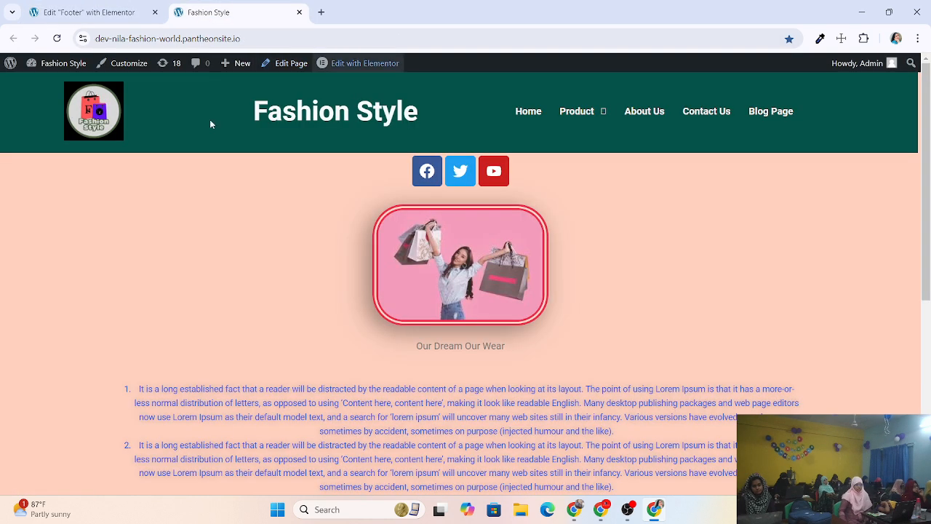
{"action": "left_click", "coordinate": [58, 40]}
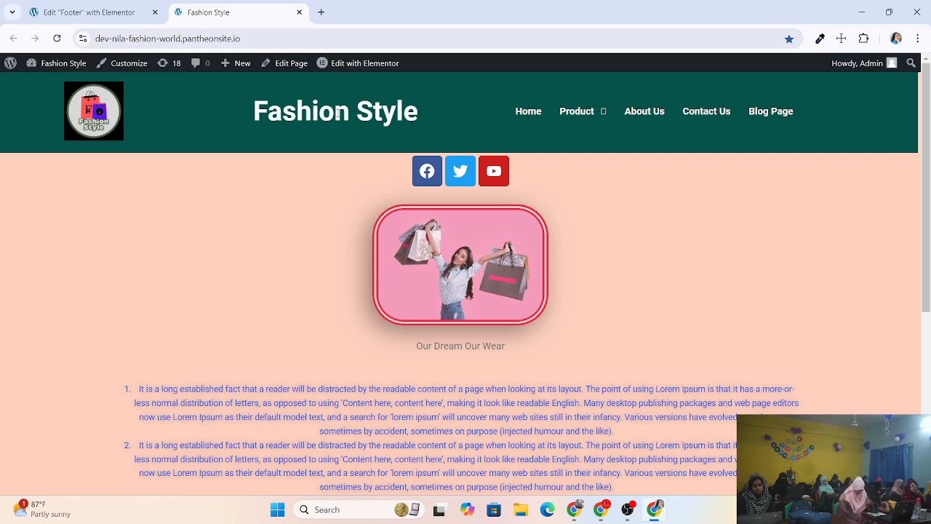
{"action": "scroll", "coordinate": [337, 111], "scroll_direction": "down", "scroll_amount": 4}
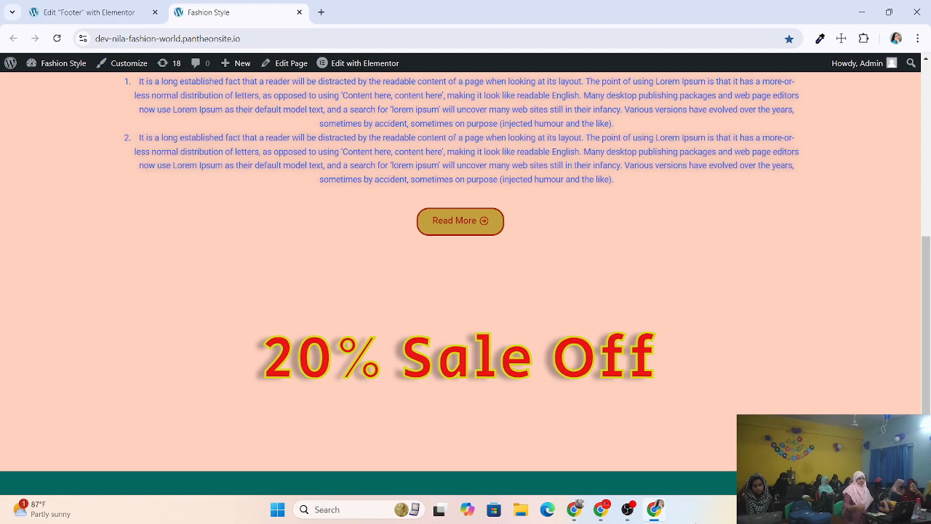
Start a screenshot capture of the teal footer strip, then cancel it.
{"action": "left_click", "coordinate": [744, 509]}
{"action": "left_click", "coordinate": [745, 448]}
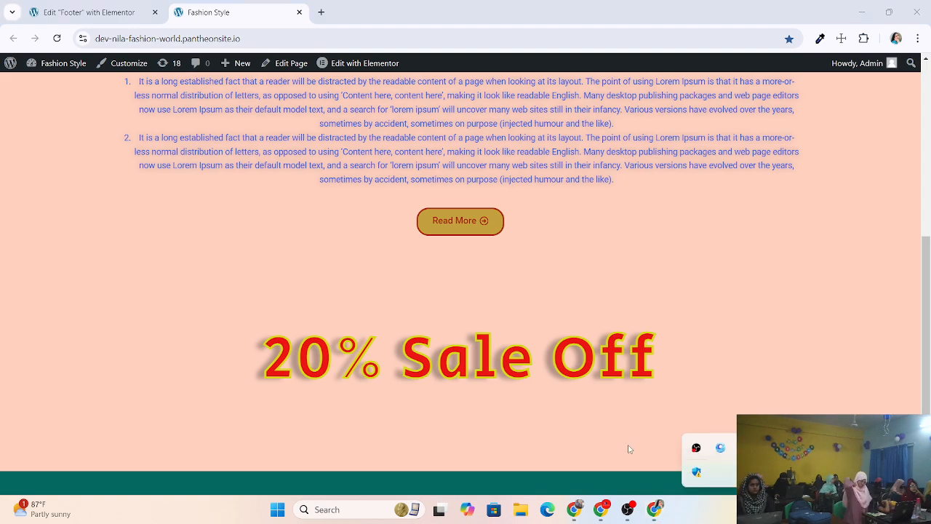
{"action": "left_click_drag", "start_coordinate": [1, 461], "coordinate": [682, 497]}
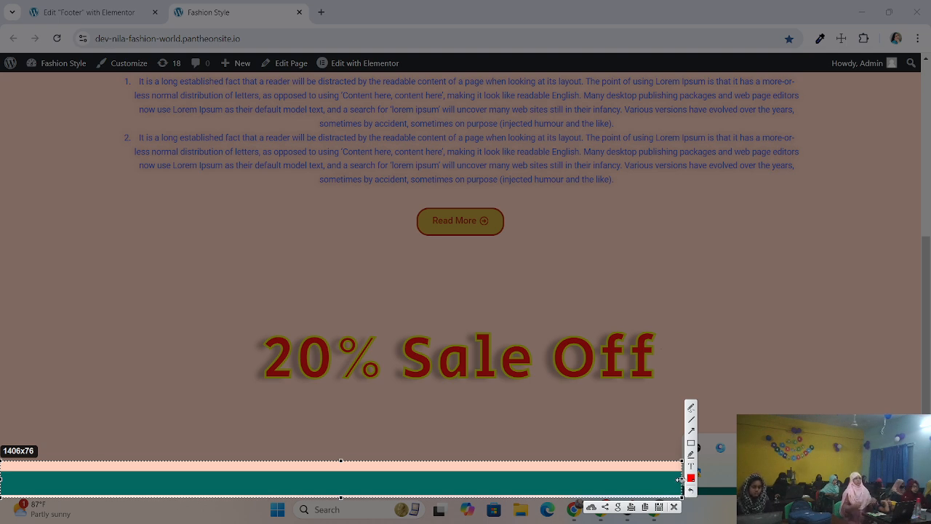
{"action": "left_click_drag", "start_coordinate": [680, 478], "coordinate": [912, 480]}
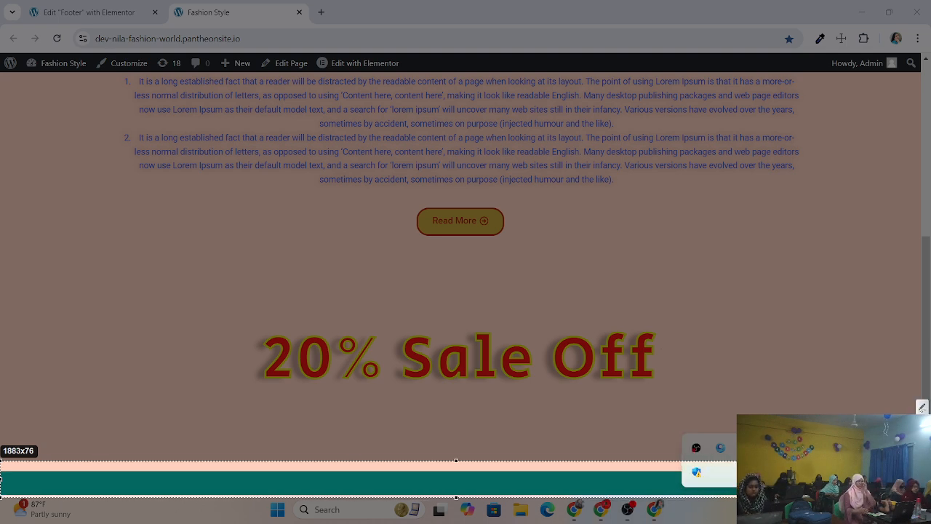
{"action": "key", "text": "ctrl+c"}
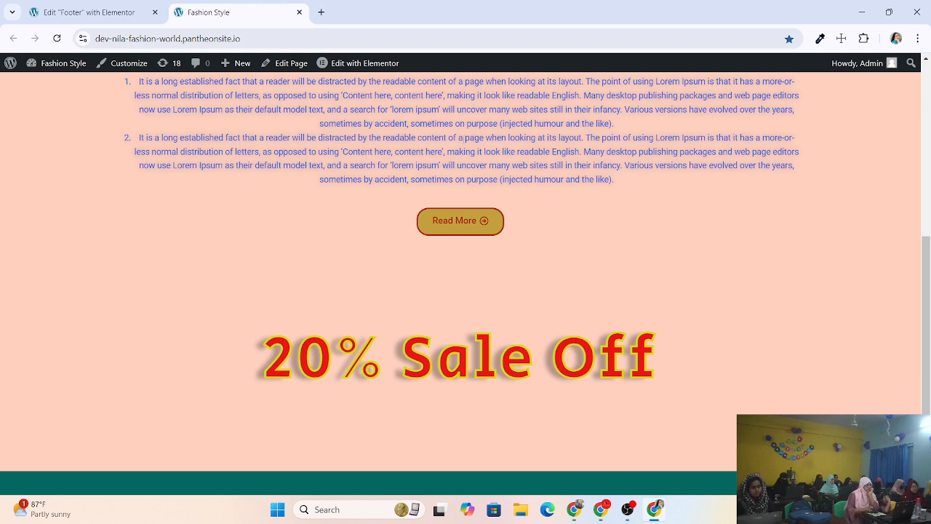
Try a minimum height on the footer container, reset it to 0, then adjust the first column's.
{"action": "left_click", "coordinate": [80, 13]}
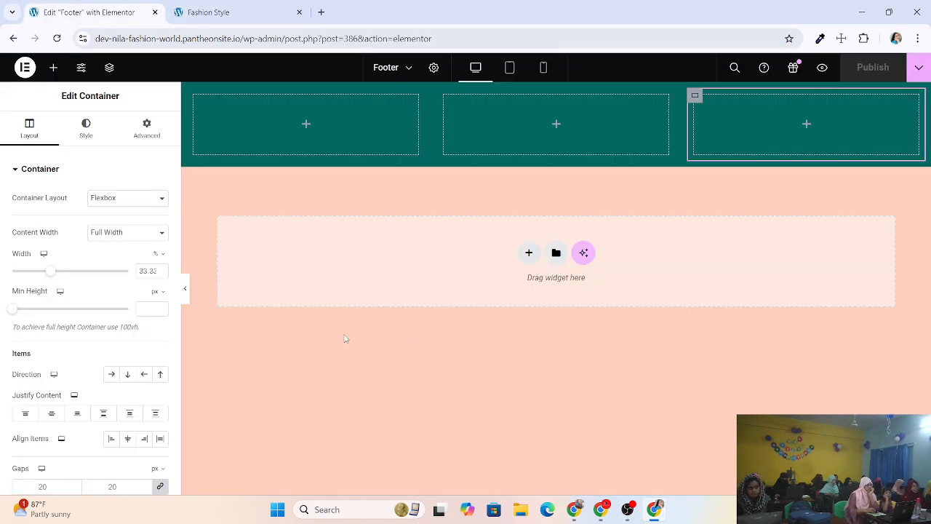
{"action": "mouse_move", "coordinate": [555, 94]}
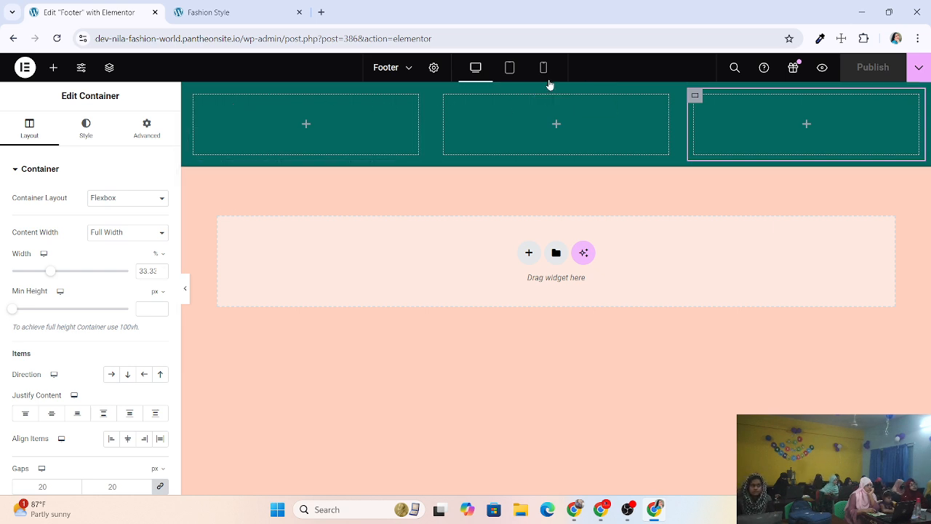
{"action": "left_click", "coordinate": [556, 89]}
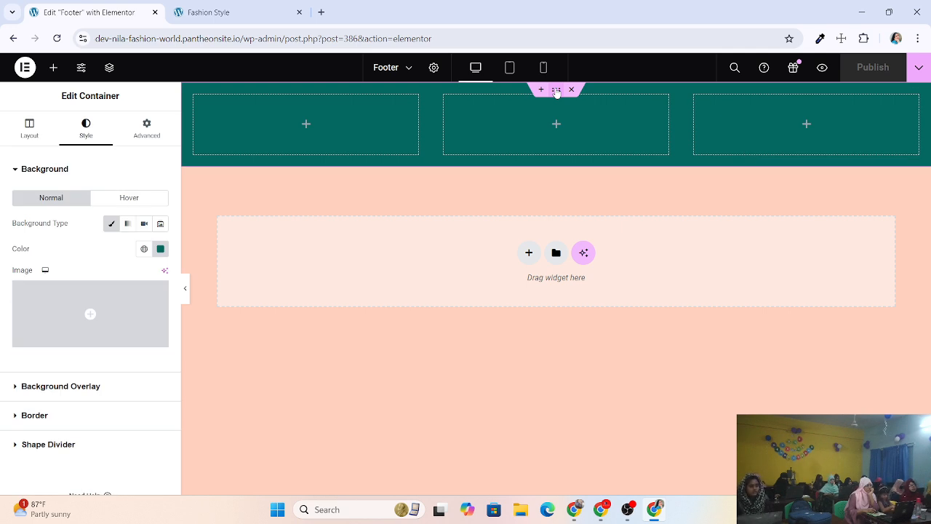
{"action": "left_click", "coordinate": [29, 131]}
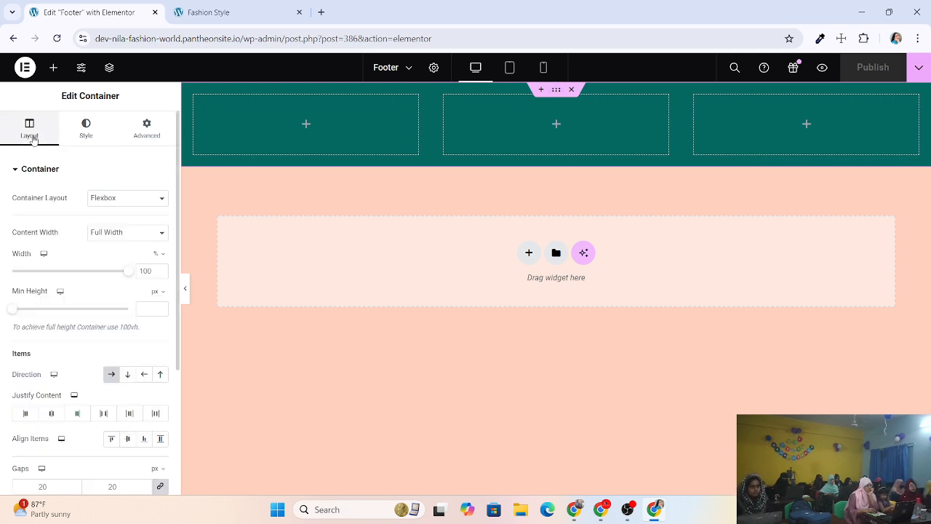
{"action": "left_click", "coordinate": [160, 310]}
{"action": "type", "text": "7"}
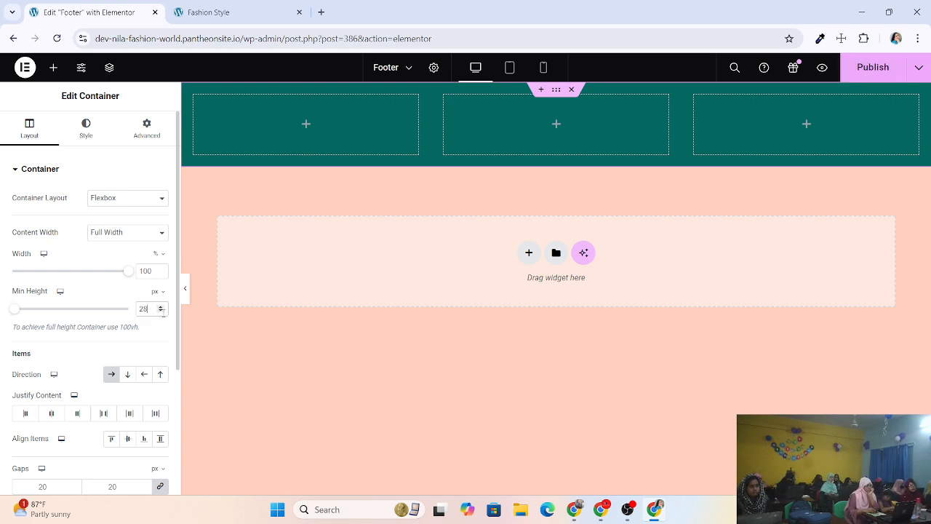
{"action": "left_click_drag", "start_coordinate": [16, 309], "coordinate": [2, 308]}
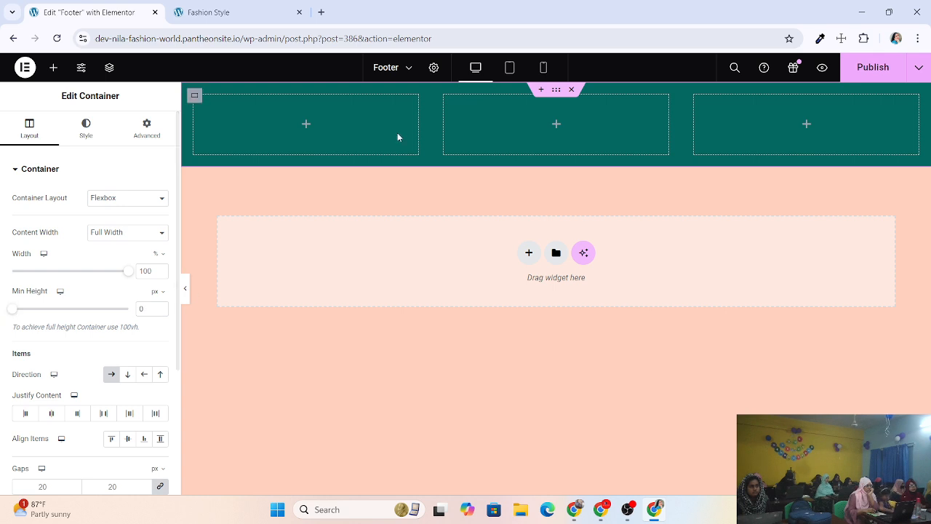
{"action": "left_click", "coordinate": [196, 97]}
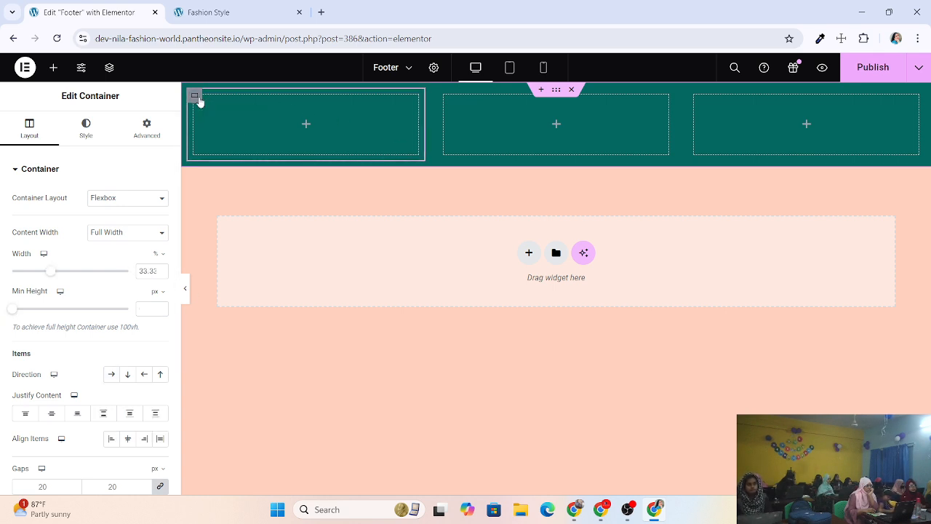
{"action": "left_click", "coordinate": [160, 306]}
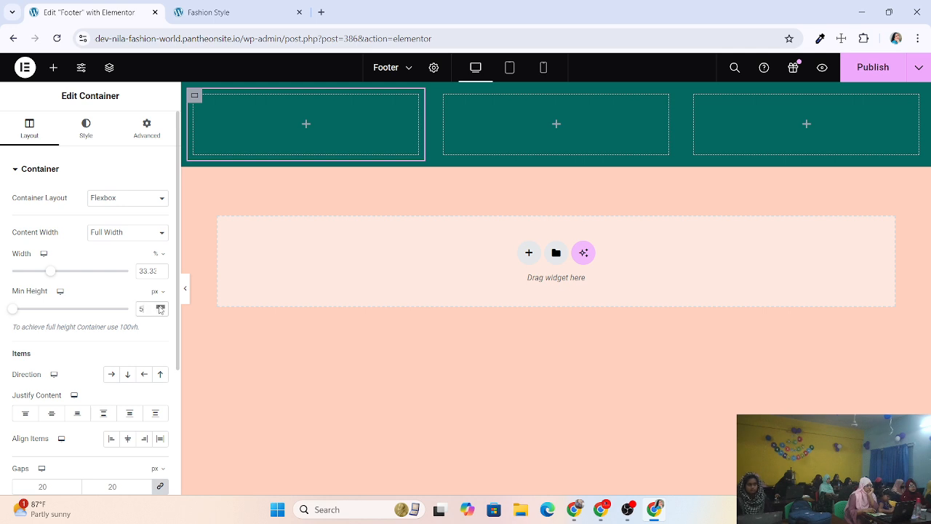
{"action": "left_click", "coordinate": [160, 307]}
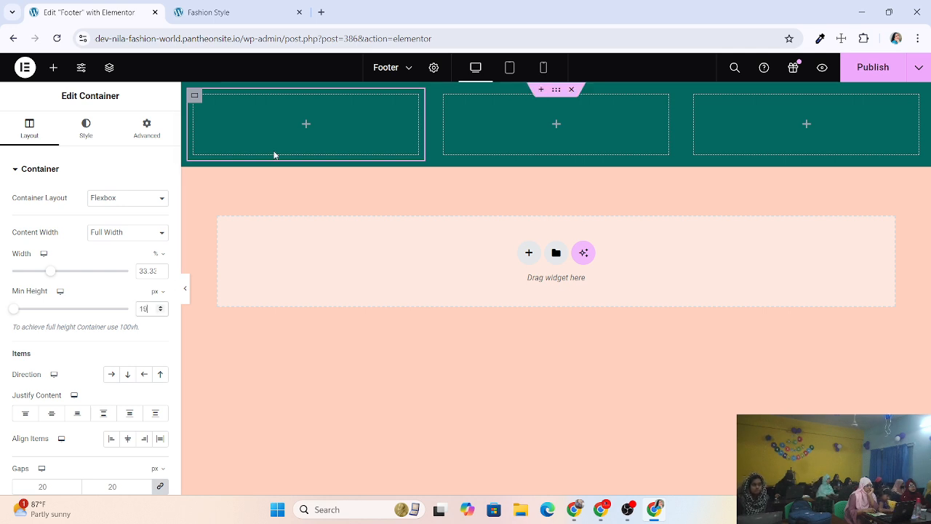
Set the outer footer container's minimum height to 300 px and publish the template.
{"action": "left_click", "coordinate": [556, 89]}
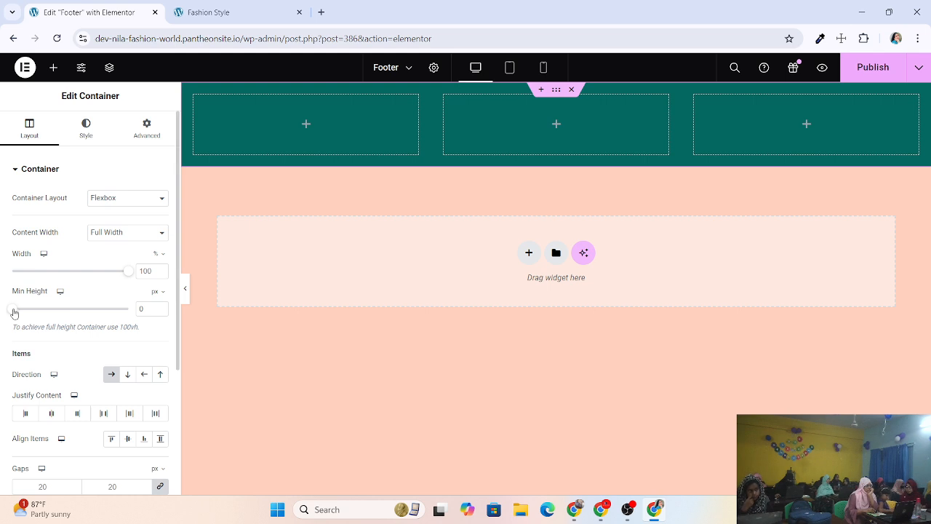
{"action": "mouse_move", "coordinate": [14, 312]}
{"action": "left_mouse_down"}
{"action": "mouse_move", "coordinate": [41, 309]}
{"action": "mouse_move", "coordinate": [7, 310]}
{"action": "left_mouse_up"}
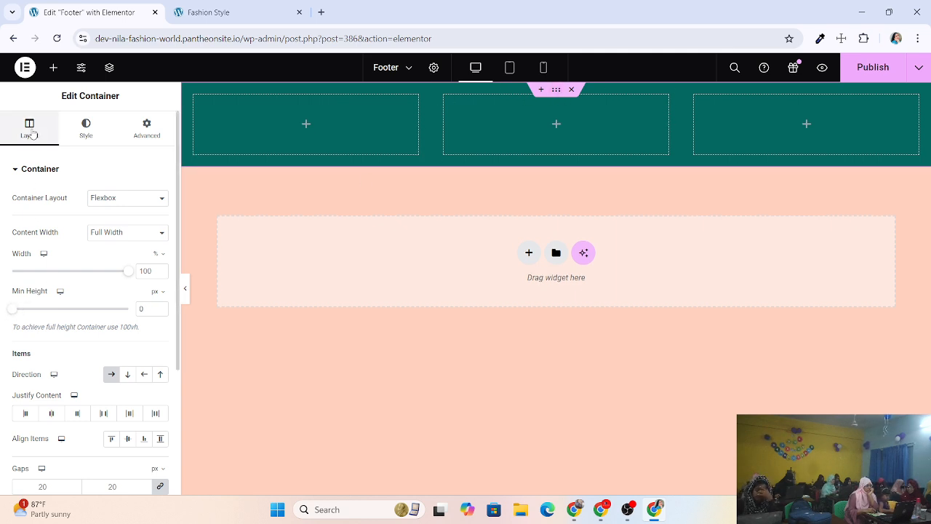
{"action": "left_click_drag", "start_coordinate": [14, 310], "coordinate": [37, 307]}
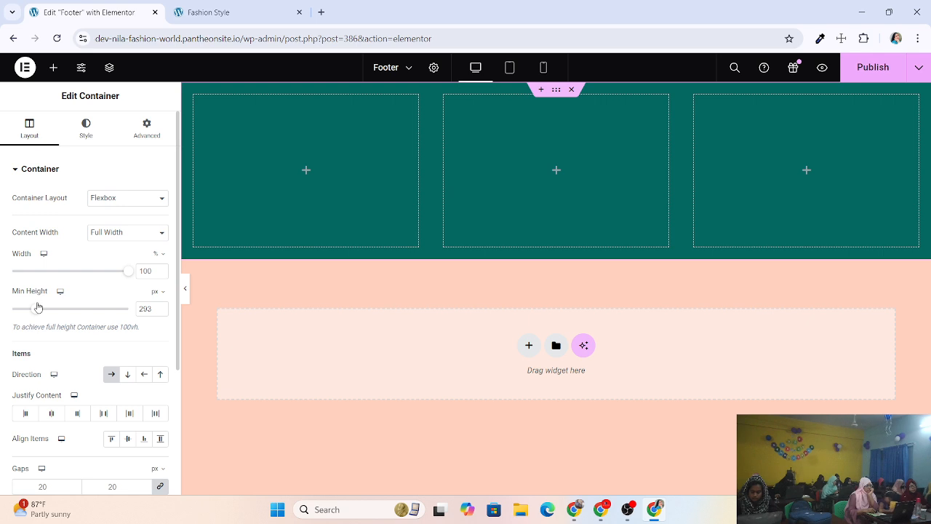
{"action": "left_click", "coordinate": [161, 308]}
{"action": "left_click", "coordinate": [161, 308]}
{"action": "left_click", "coordinate": [160, 307]}
{"action": "left_click", "coordinate": [161, 308]}
{"action": "left_click", "coordinate": [161, 307]}
{"action": "left_click", "coordinate": [161, 308]}
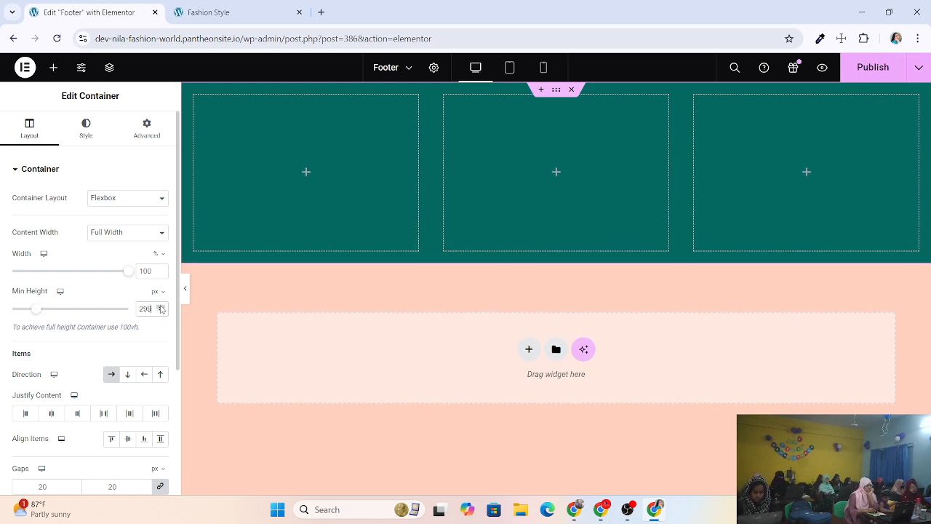
{"action": "left_click", "coordinate": [161, 308]}
{"action": "left_click", "coordinate": [160, 307]}
{"action": "left_click", "coordinate": [161, 307]}
{"action": "left_click", "coordinate": [160, 307]}
{"action": "left_click", "coordinate": [161, 308]}
{"action": "left_click", "coordinate": [161, 308]}
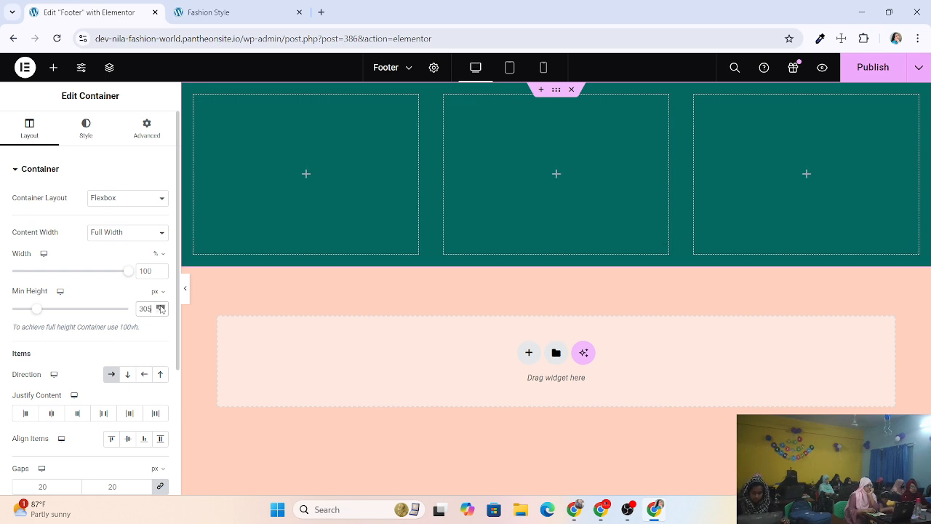
{"action": "left_click", "coordinate": [160, 308]}
{"action": "left_click", "coordinate": [161, 306]}
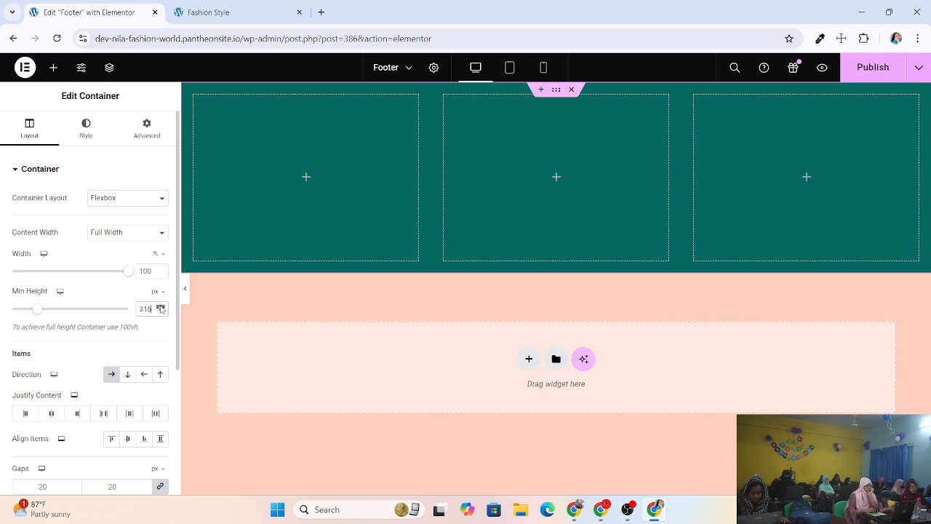
{"action": "left_click", "coordinate": [161, 306]}
{"action": "left_click", "coordinate": [161, 306]}
{"action": "left_click", "coordinate": [161, 306]}
{"action": "left_click", "coordinate": [161, 306]}
{"action": "left_click", "coordinate": [161, 306]}
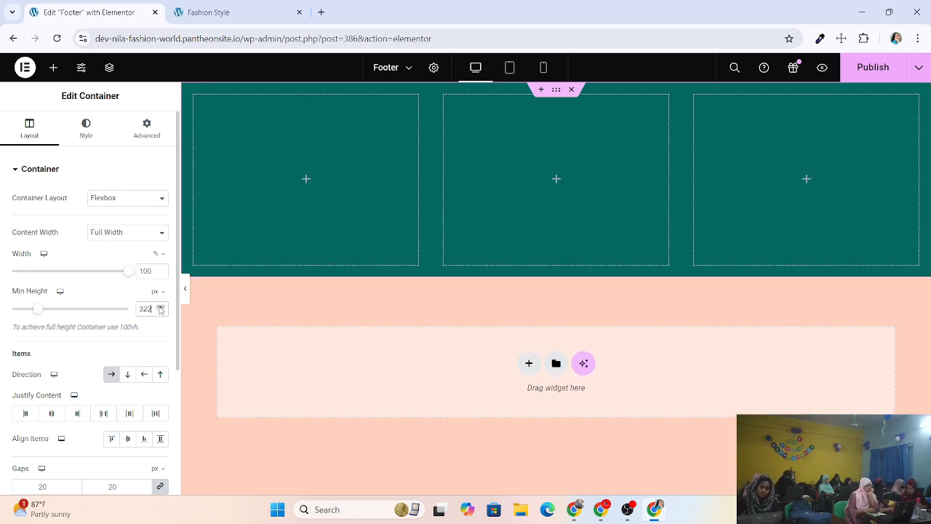
{"action": "left_click", "coordinate": [161, 306]}
{"action": "left_click", "coordinate": [161, 306]}
{"action": "left_click", "coordinate": [161, 306]}
{"action": "left_click", "coordinate": [161, 306]}
{"action": "left_click", "coordinate": [161, 306]}
{"action": "left_click", "coordinate": [160, 306]}
{"action": "left_click", "coordinate": [161, 306]}
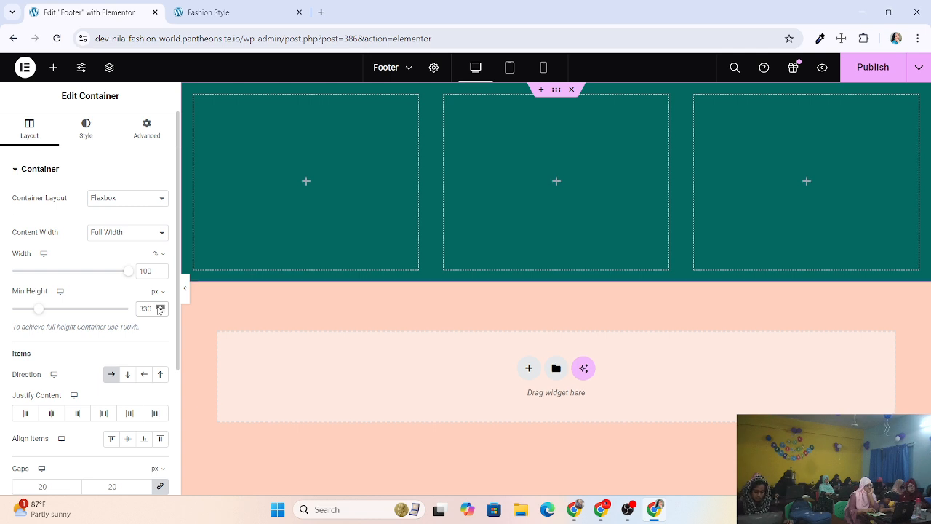
{"action": "left_click", "coordinate": [161, 306]}
{"action": "left_click", "coordinate": [160, 306]}
{"action": "left_click", "coordinate": [161, 307]}
{"action": "left_click", "coordinate": [161, 306]}
{"action": "left_click", "coordinate": [161, 306]}
{"action": "left_click", "coordinate": [161, 306]}
{"action": "left_click", "coordinate": [160, 306]}
{"action": "left_click", "coordinate": [160, 306]}
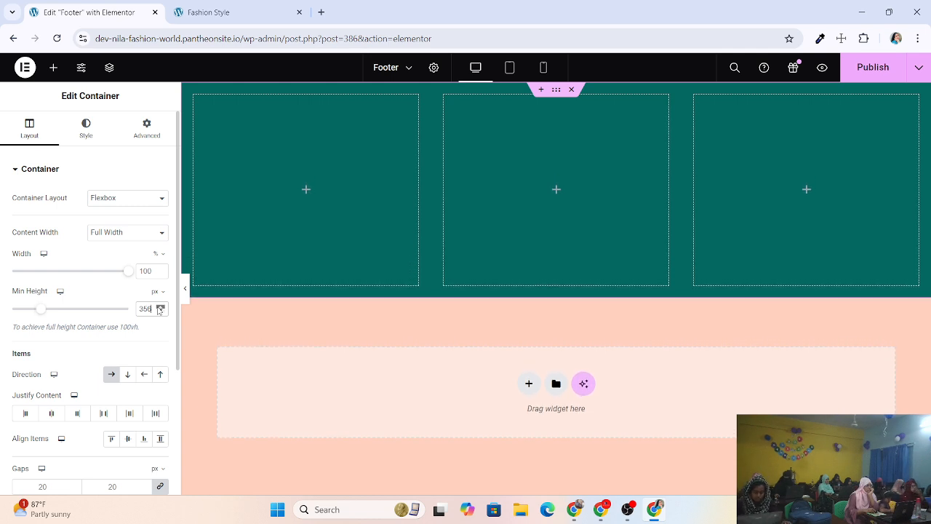
{"action": "left_click", "coordinate": [160, 306]}
{"action": "left_click", "coordinate": [160, 306]}
{"action": "left_click", "coordinate": [160, 306]}
{"action": "left_click", "coordinate": [160, 306]}
{"action": "left_click", "coordinate": [160, 306]}
{"action": "left_click", "coordinate": [160, 306]}
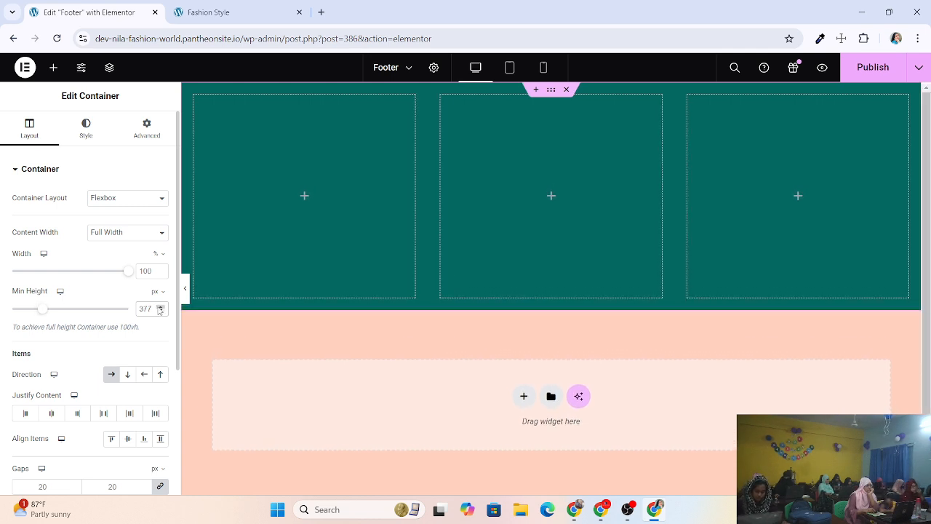
{"action": "left_click", "coordinate": [161, 312]}
{"action": "left_click", "coordinate": [161, 312]}
{"action": "left_click", "coordinate": [161, 312]}
{"action": "left_click", "coordinate": [160, 312]}
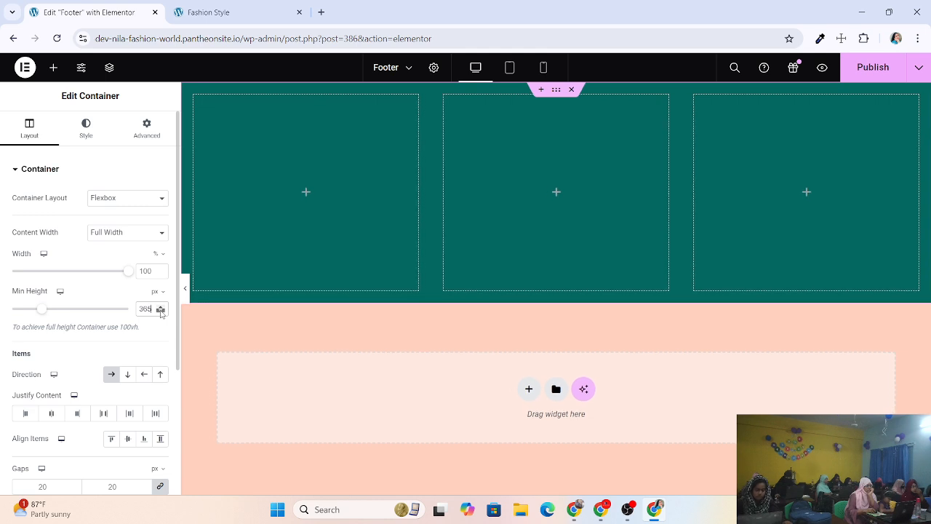
{"action": "left_click", "coordinate": [161, 312]}
{"action": "left_click", "coordinate": [160, 312]}
{"action": "left_click", "coordinate": [160, 312]}
{"action": "left_click", "coordinate": [161, 312]}
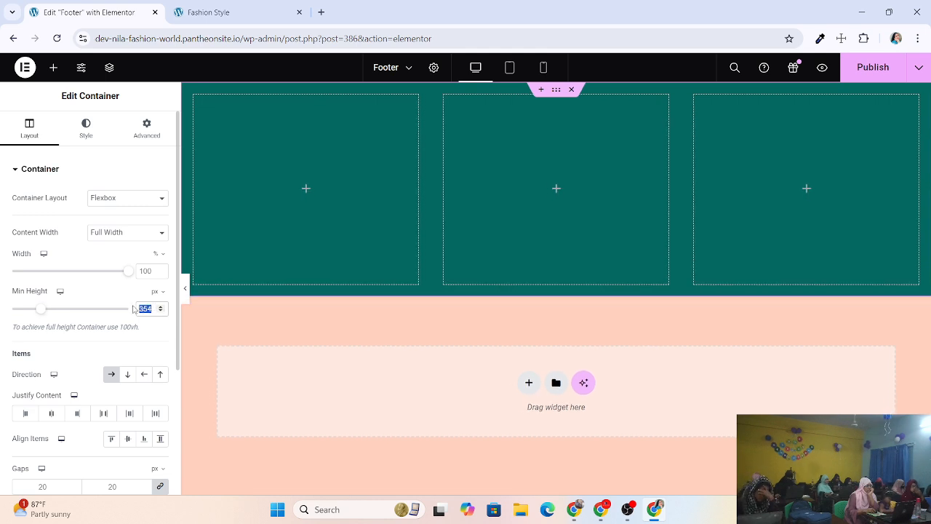
{"action": "type", "text": "300"}
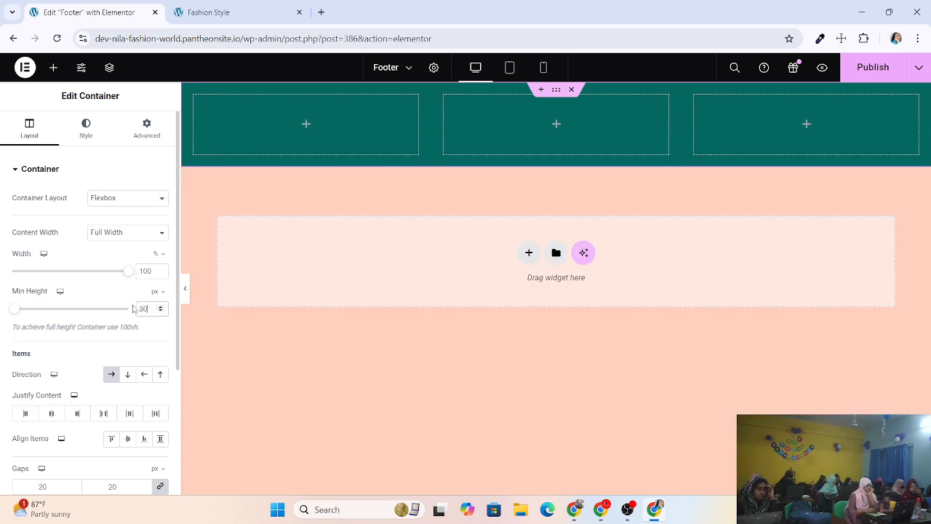
{"action": "left_click", "coordinate": [883, 72]}
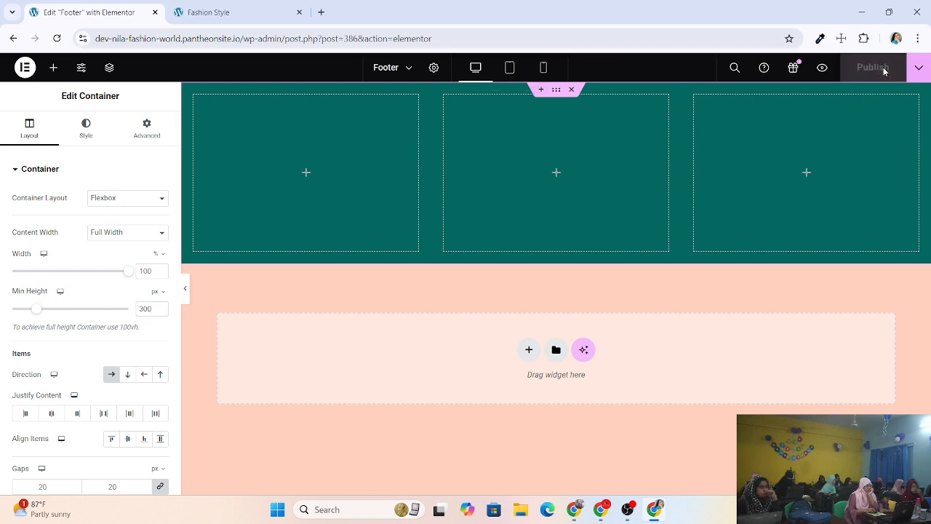
{"action": "left_click", "coordinate": [263, 13]}
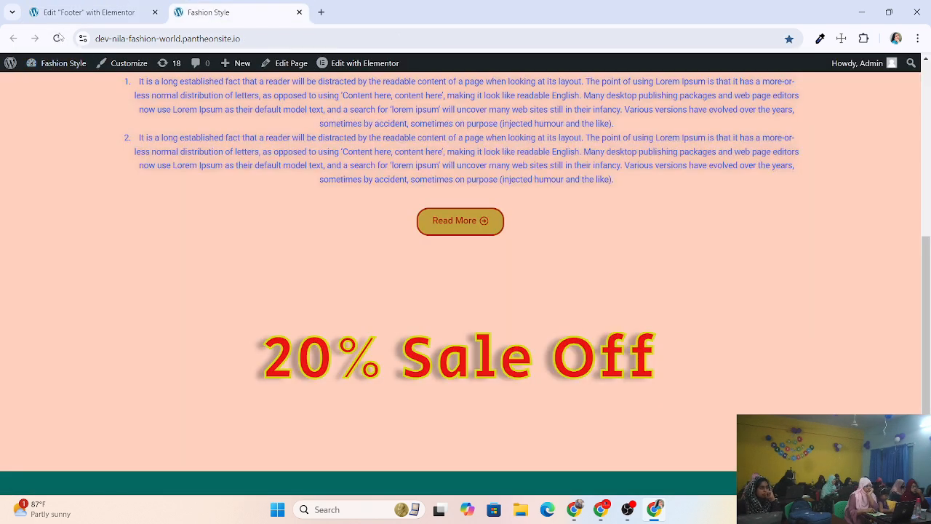
Reload the live Fashion Style page, then return to the Footer template in Elementor.
{"action": "left_click", "coordinate": [57, 38]}
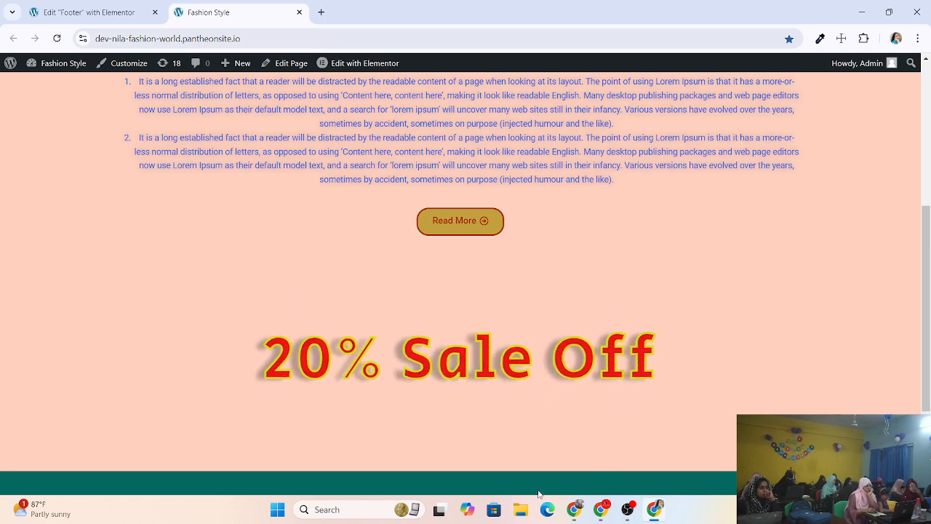
{"action": "left_click", "coordinate": [87, 12]}
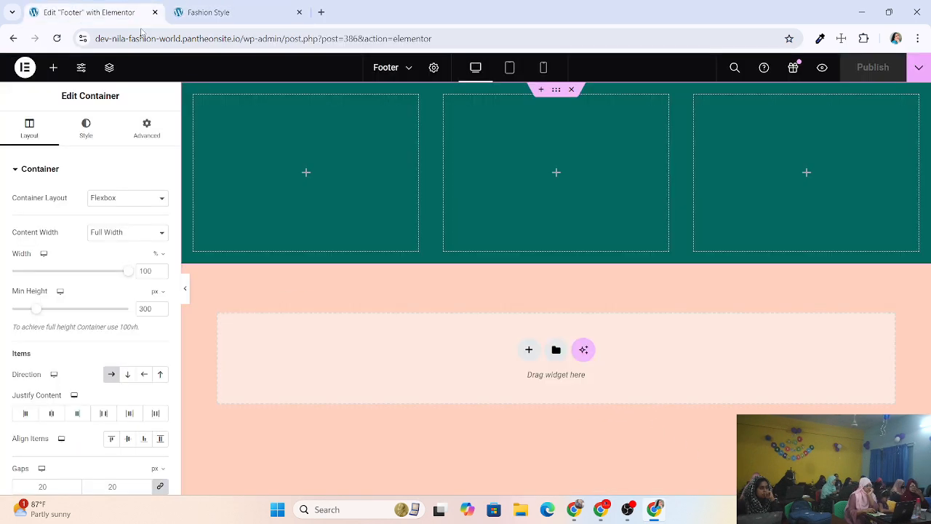
Give the first inner teal column a 300 px minimum height and review the other two columns.
{"action": "left_click", "coordinate": [195, 96]}
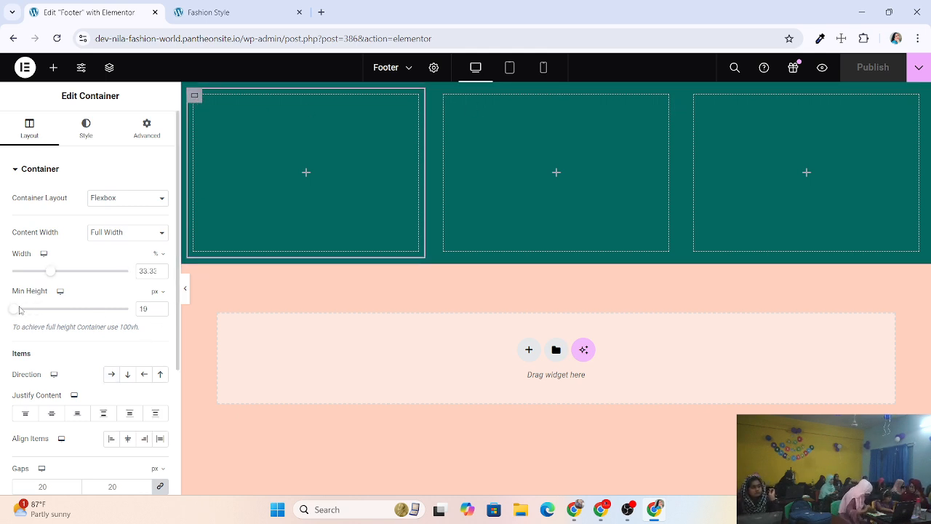
{"action": "left_click_drag", "start_coordinate": [16, 312], "coordinate": [38, 308]}
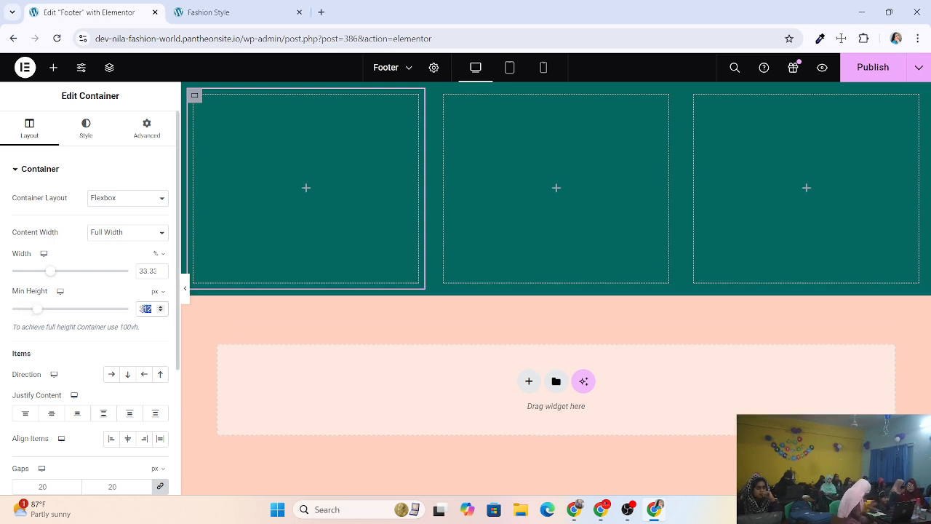
{"action": "type", "text": "300"}
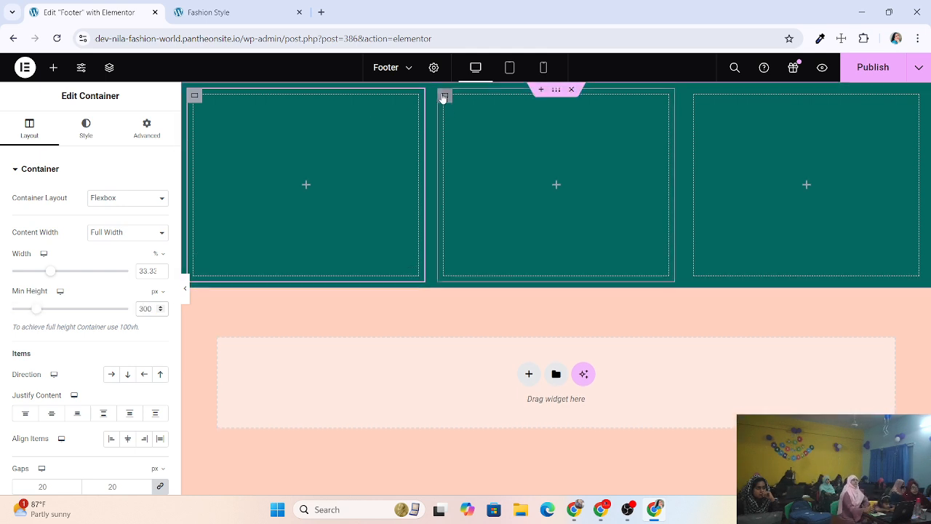
{"action": "left_click", "coordinate": [444, 95]}
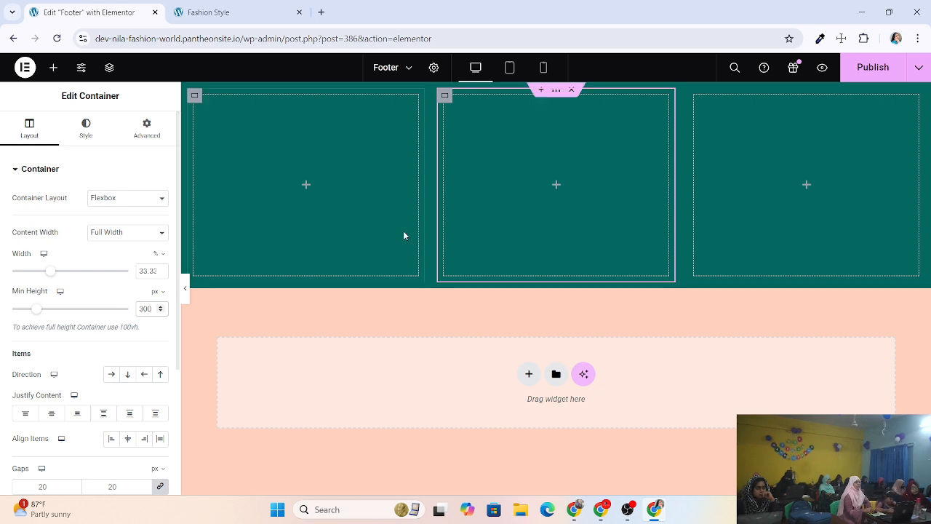
{"action": "left_click", "coordinate": [694, 96]}
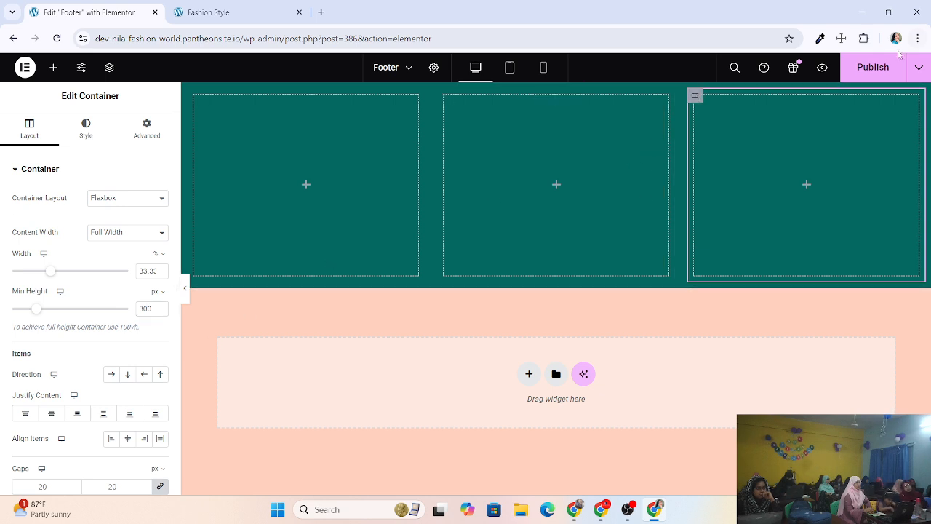
Publish the footer, reload the live site to check it, and return to the editor.
{"action": "left_click", "coordinate": [880, 67]}
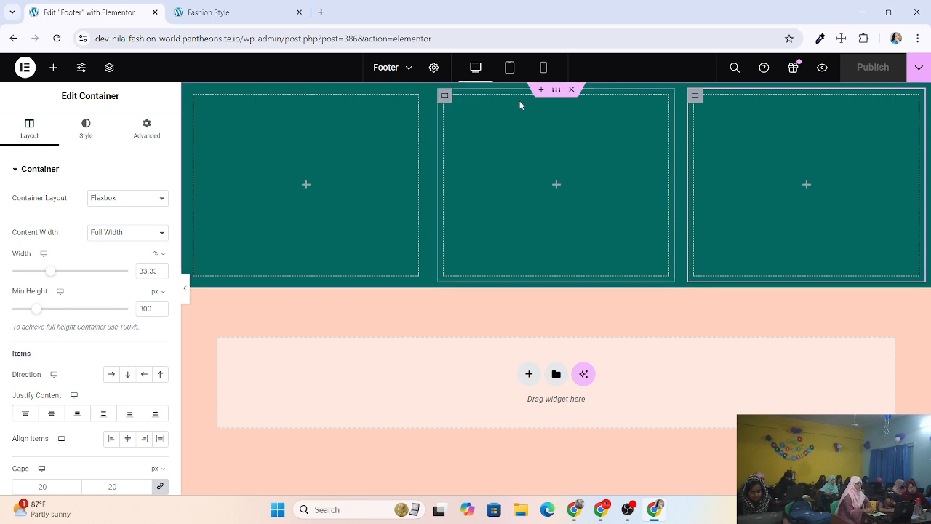
{"action": "left_click", "coordinate": [187, 15]}
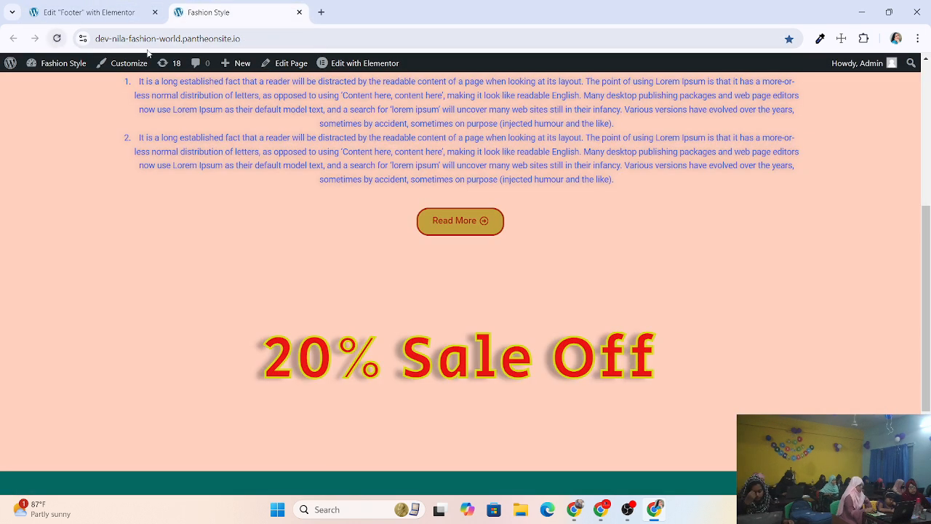
{"action": "left_click", "coordinate": [57, 38]}
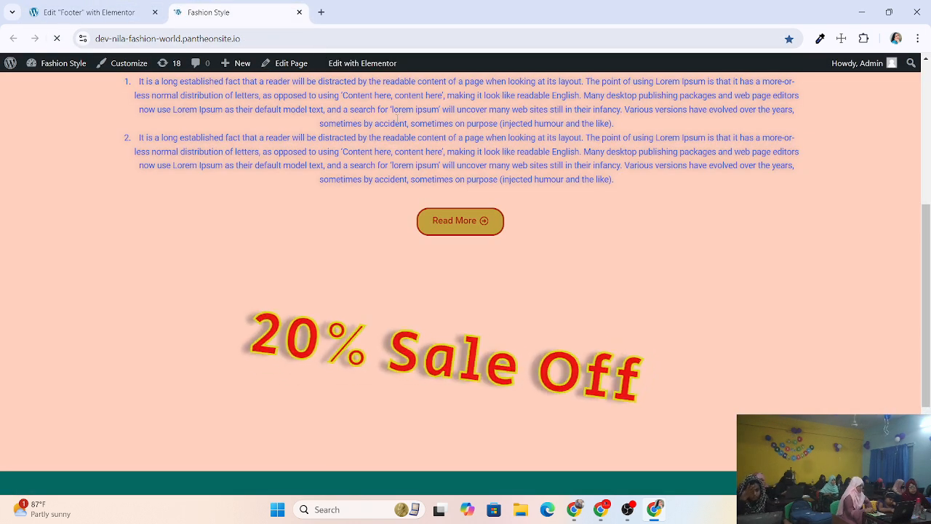
{"action": "left_click", "coordinate": [62, 14]}
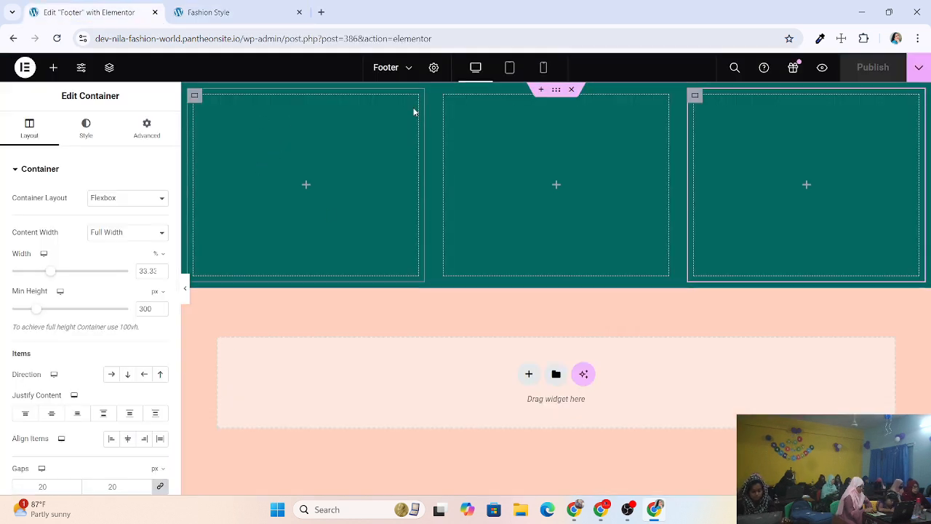
Raise the outer teal footer container's minimum height to 600 px and preview it.
{"action": "left_click", "coordinate": [555, 90]}
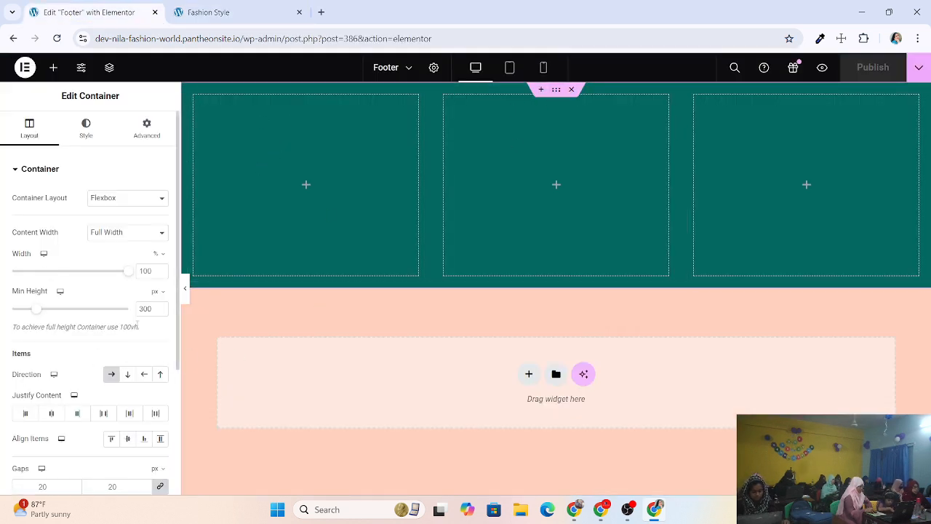
{"action": "left_click", "coordinate": [161, 308]}
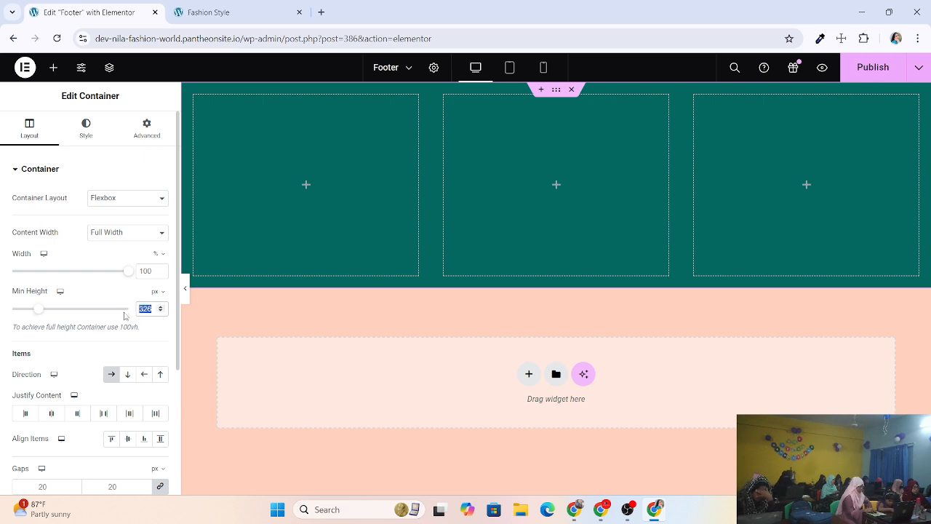
{"action": "type", "text": "6"}
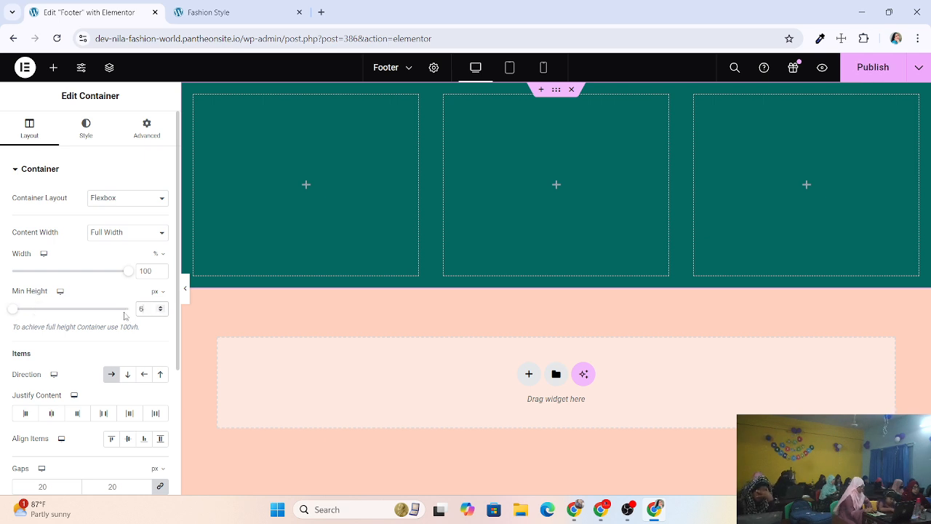
{"action": "type", "text": "00"}
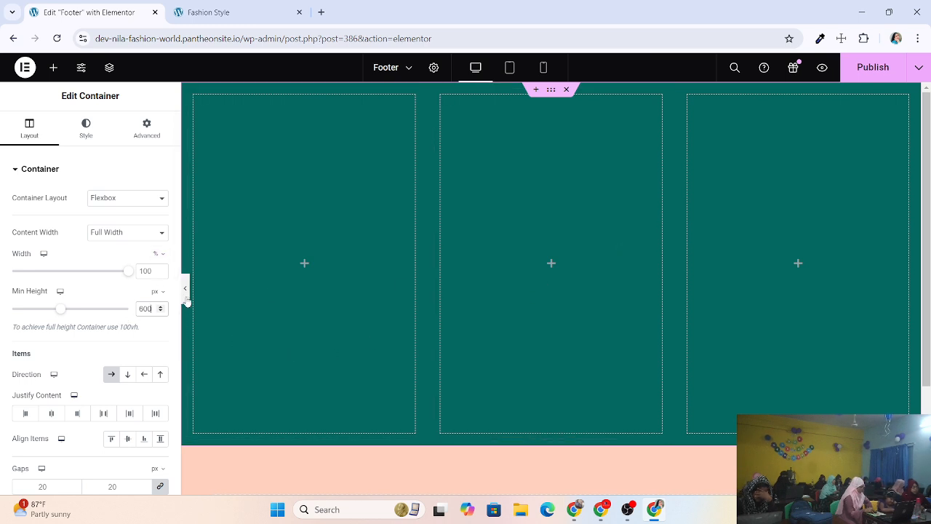
{"action": "left_click", "coordinate": [185, 289]}
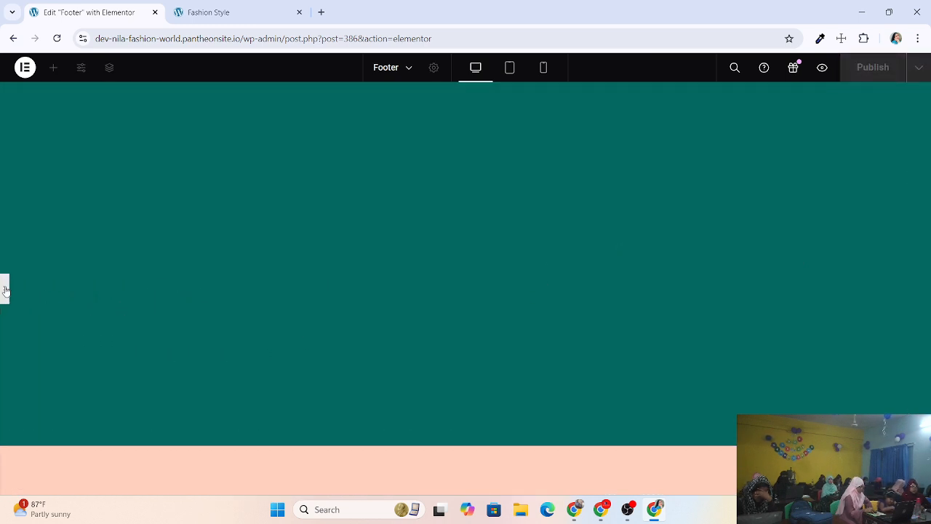
{"action": "left_click", "coordinate": [5, 291]}
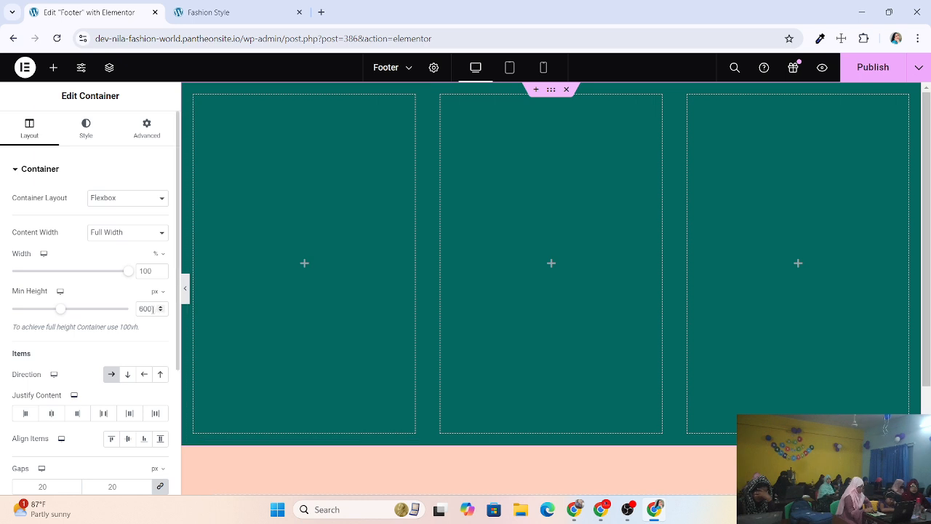
Change the container's minimum height to 400 px, publish, and switch to the live site.
{"action": "left_click_drag", "start_coordinate": [153, 309], "coordinate": [120, 310]}
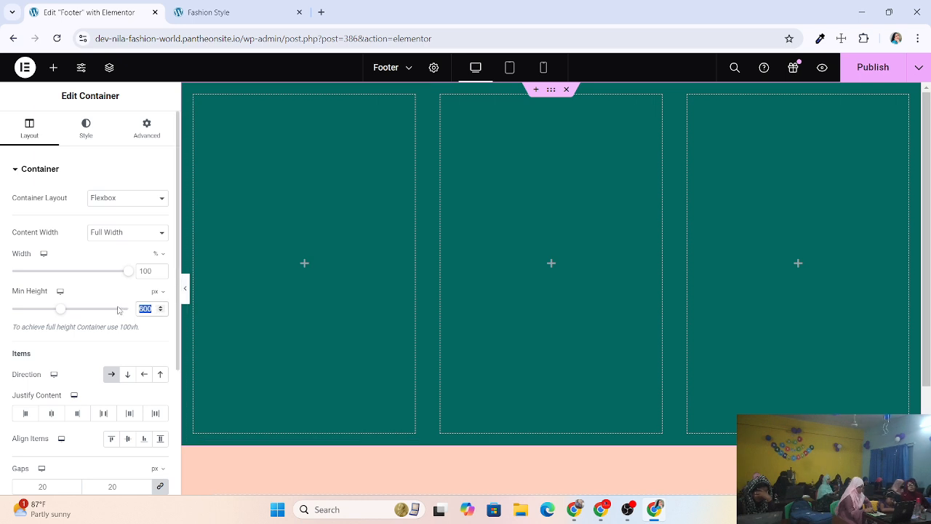
{"action": "type", "text": "400"}
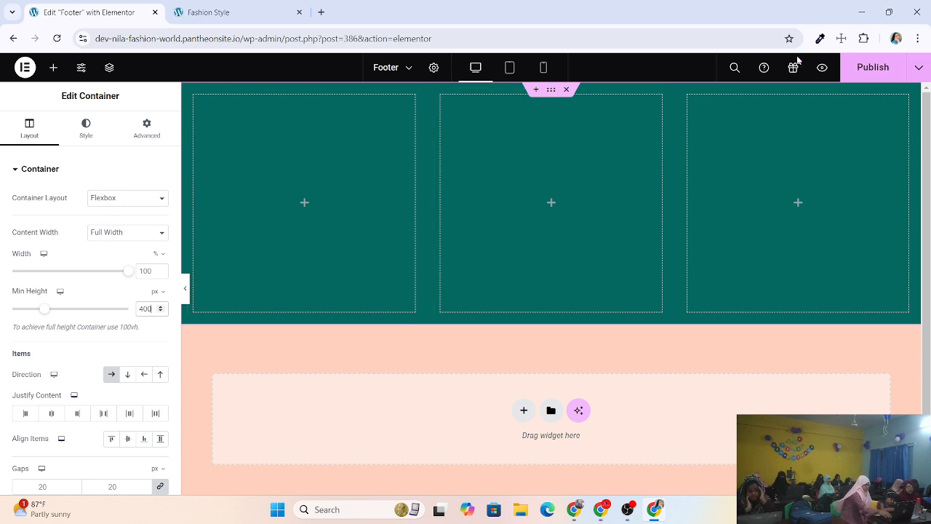
{"action": "left_click", "coordinate": [852, 71]}
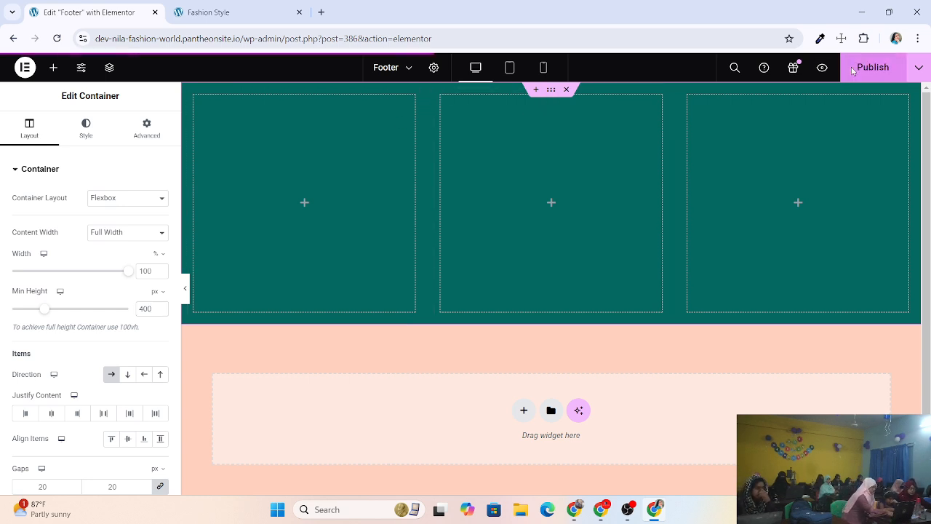
{"action": "left_click", "coordinate": [225, 12]}
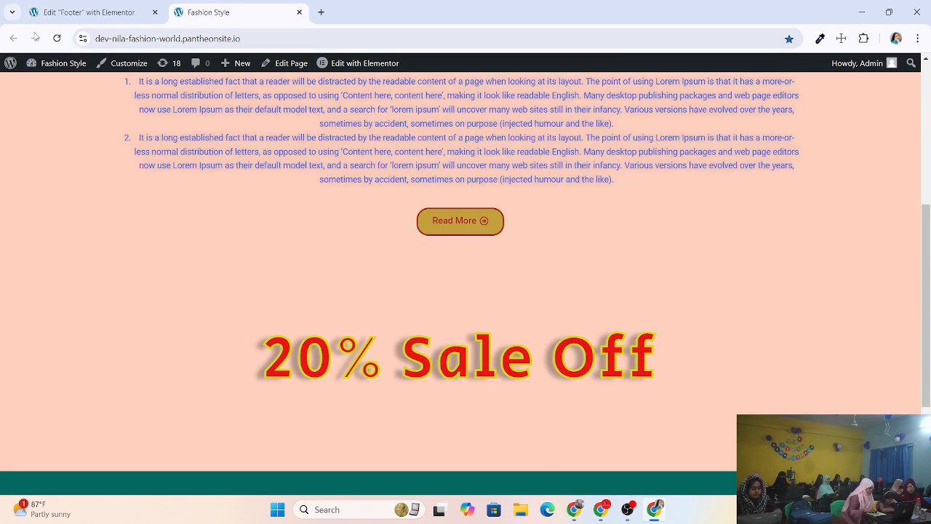
After reloading the live site, lower the outer container's minimum height to 300 px.
{"action": "left_click", "coordinate": [57, 38]}
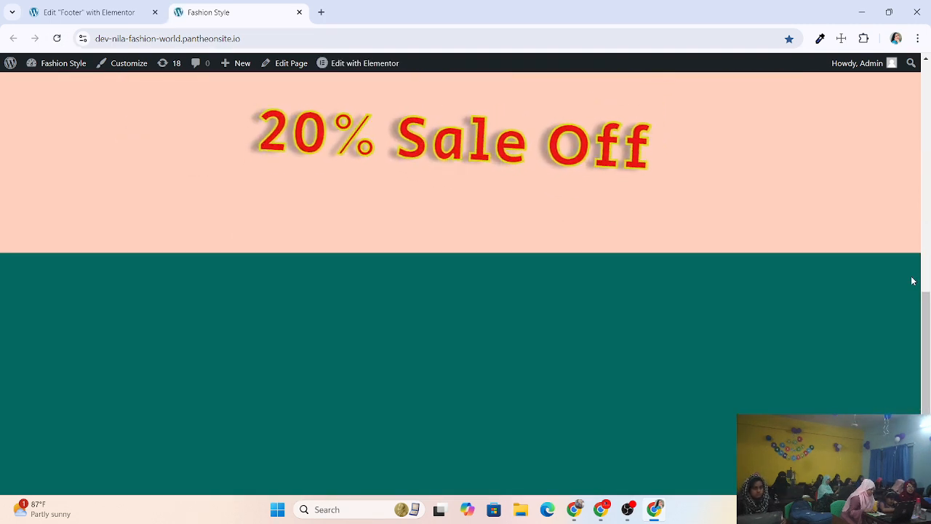
{"action": "left_click", "coordinate": [91, 12]}
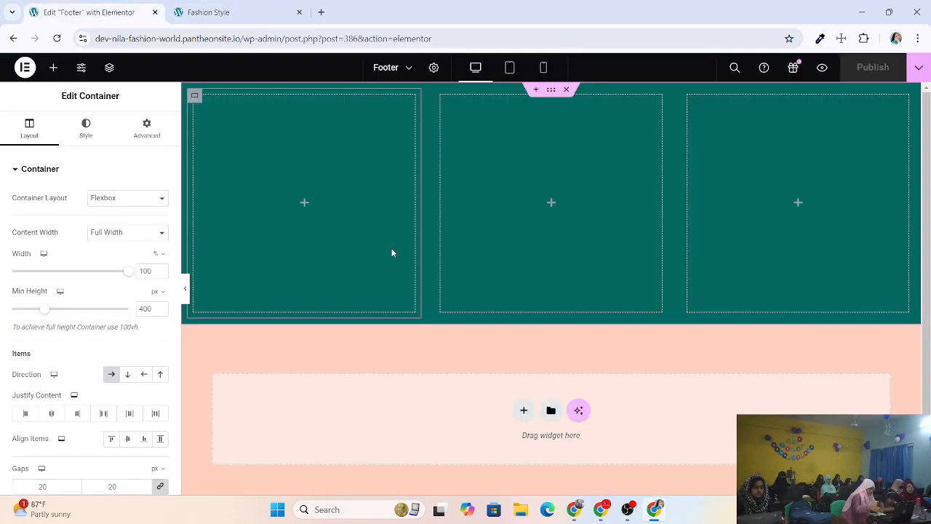
{"action": "left_click", "coordinate": [159, 312]}
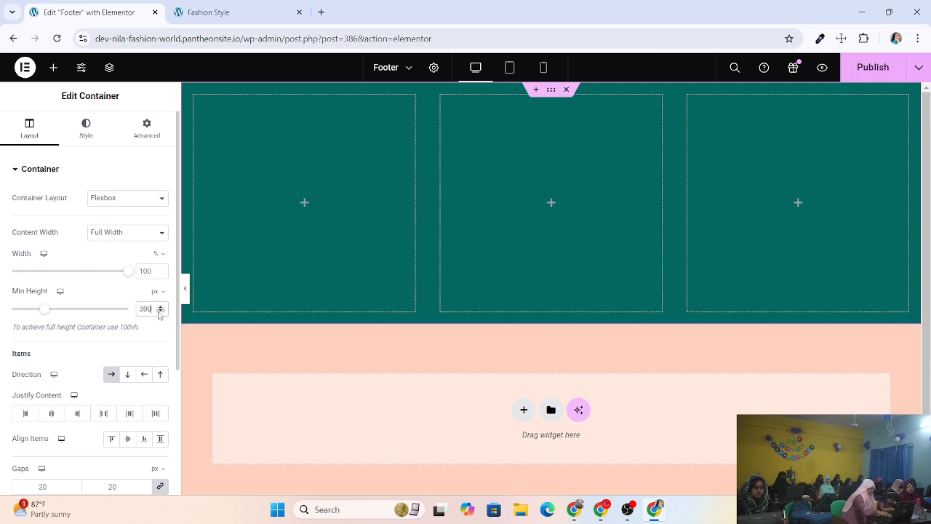
{"action": "left_click", "coordinate": [159, 312]}
{"action": "left_click", "coordinate": [160, 312]}
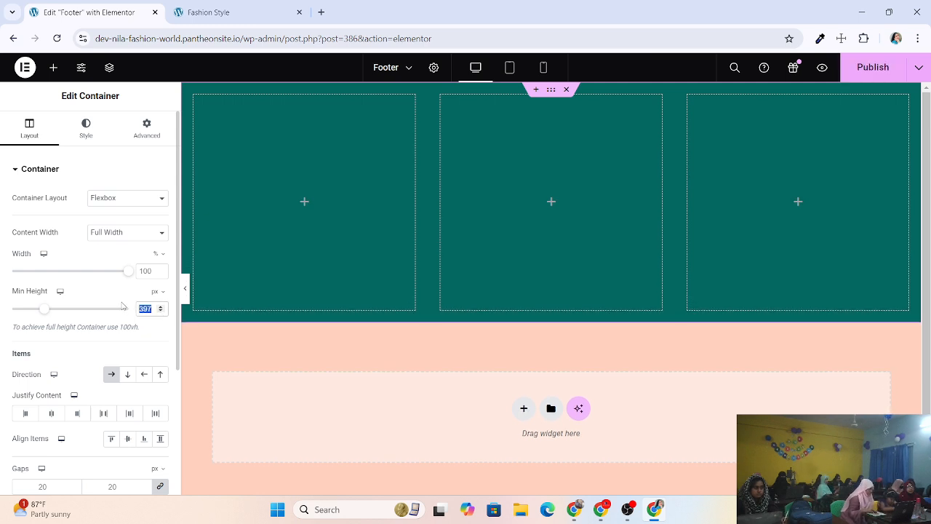
{"action": "type", "text": "300"}
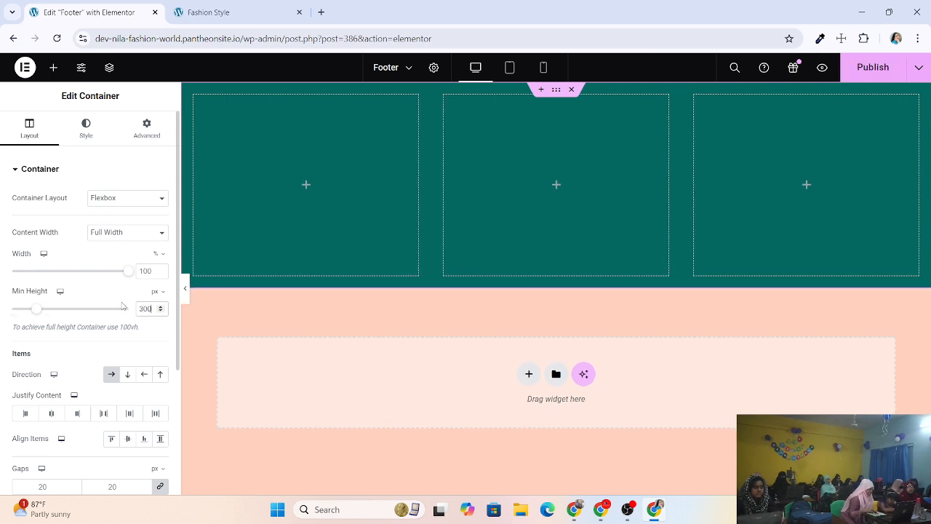
Publish the 300 px footer and reload the live site to view it.
{"action": "left_click", "coordinate": [878, 78]}
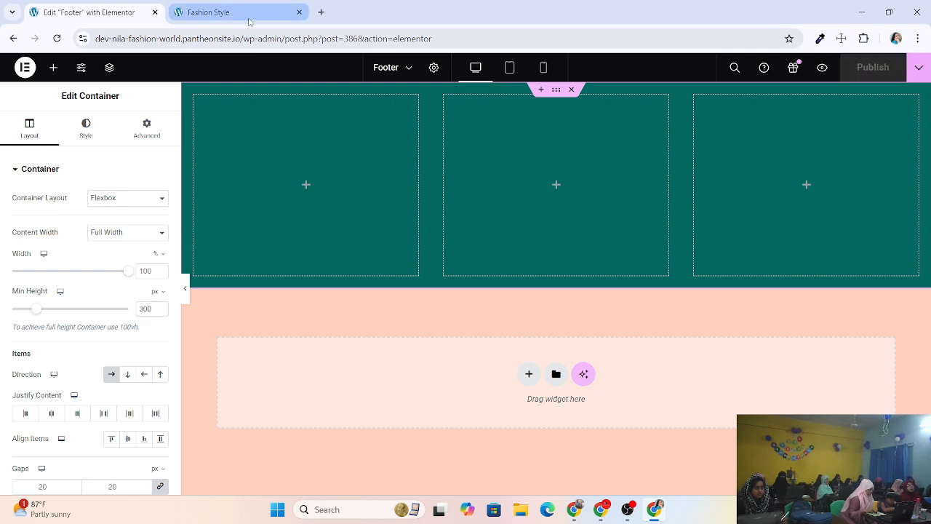
{"action": "left_click", "coordinate": [228, 10]}
{"action": "left_click", "coordinate": [57, 37]}
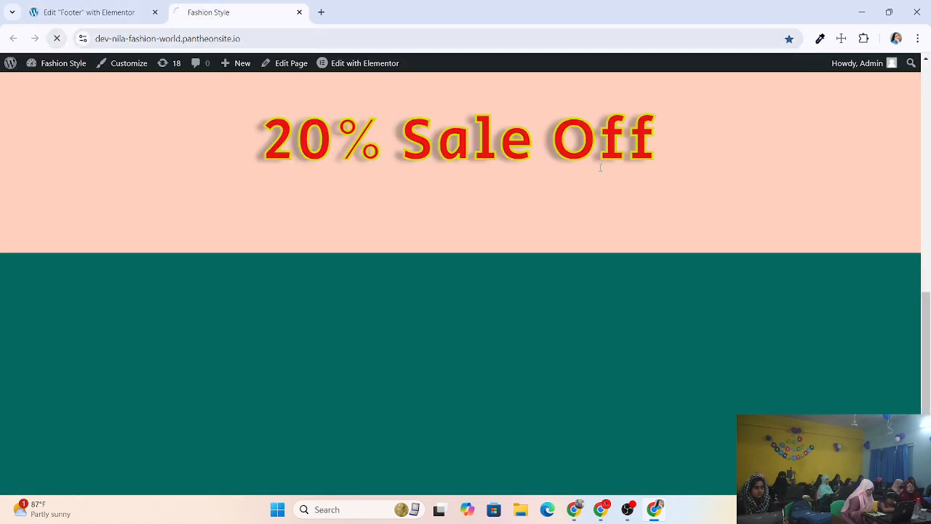
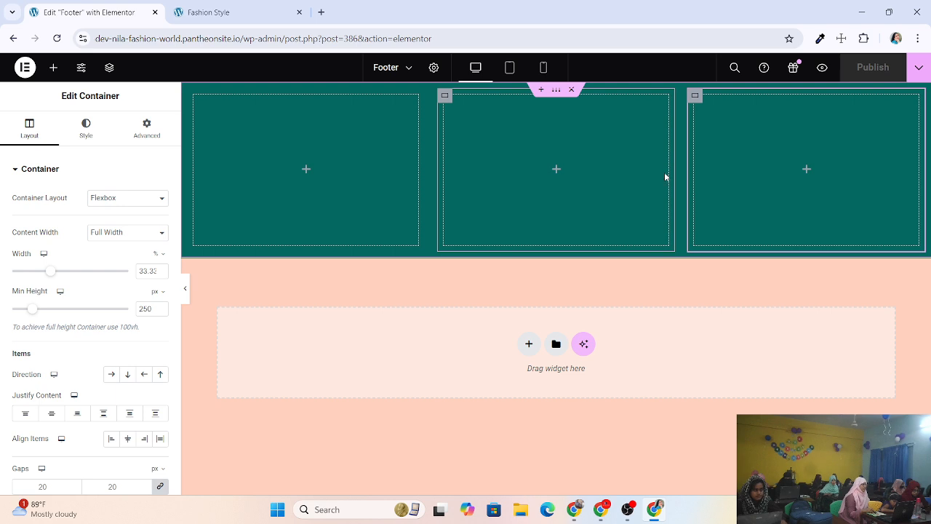
Open the Elements panel to list the widgets available for the three footer columns.
{"action": "left_click", "coordinate": [306, 171]}
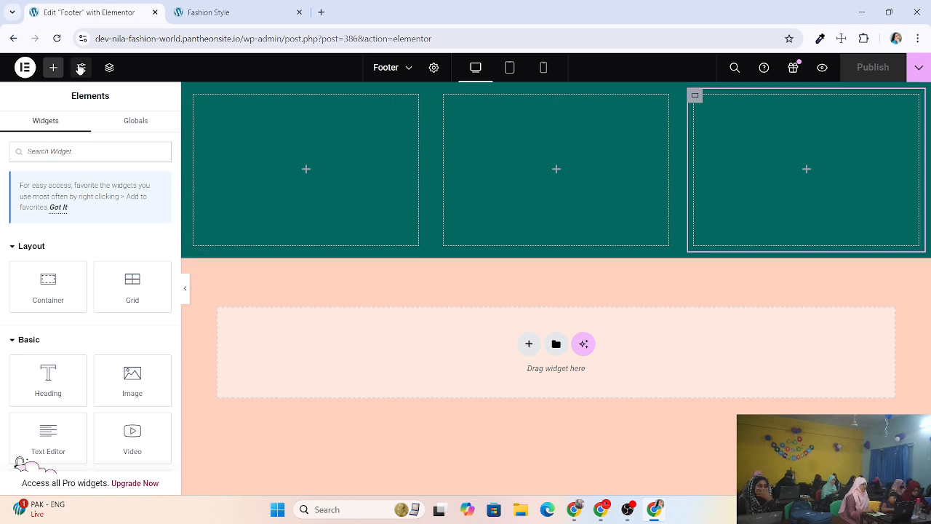
{"action": "left_click", "coordinate": [55, 68]}
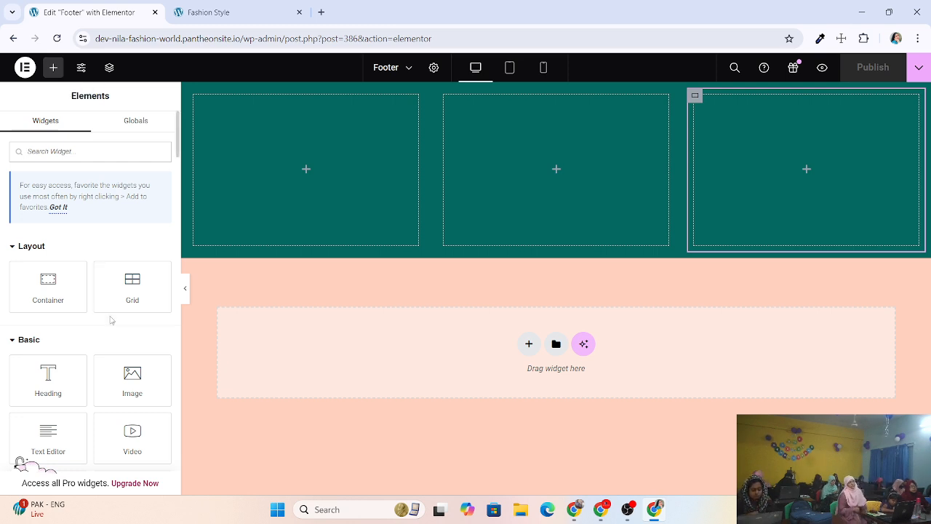
Drop a Heading widget into the first footer column and retitle it 'Our Service'.
{"action": "left_click_drag", "start_coordinate": [44, 385], "coordinate": [290, 169]}
{"action": "left_click", "coordinate": [307, 143]}
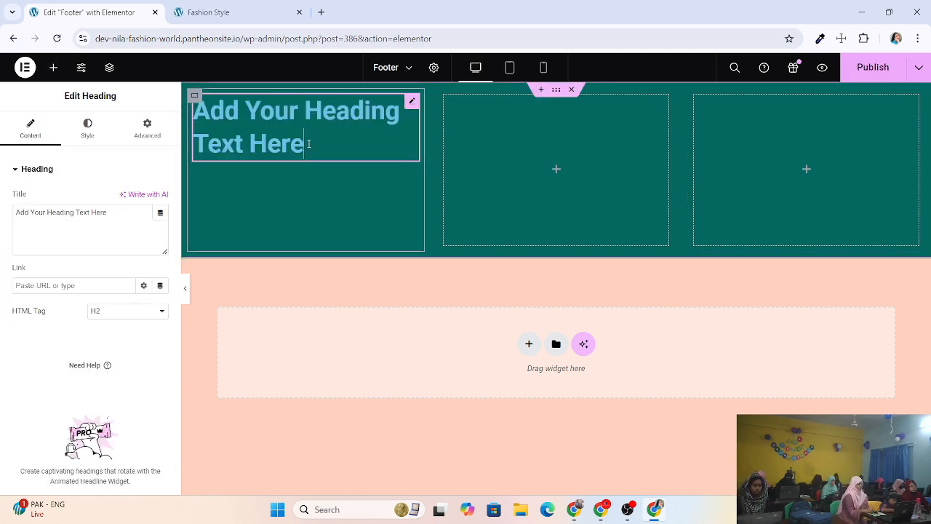
{"action": "key", "text": "BackSpace"}
{"action": "key", "text": "BackSpace"}
{"action": "key", "text": "BackSpace"}
{"action": "key", "text": "BackSpace"}
{"action": "key", "text": "BackSpace"}
{"action": "key", "text": "BackSpace"}
{"action": "key", "text": "BackSpace"}
{"action": "key", "text": "BackSpace"}
{"action": "key", "text": "BackSpace"}
{"action": "key", "text": "BackSpace"}
{"action": "key", "text": "BackSpace"}
{"action": "key", "text": "BackSpace"}
{"action": "key", "text": "BackSpace"}
{"action": "key", "text": "BackSpace"}
{"action": "key", "text": "BackSpace"}
{"action": "key", "text": "BackSpace"}
{"action": "key", "text": "BackSpace"}
{"action": "key", "text": "BackSpace"}
{"action": "key", "text": "BackSpace"}
{"action": "key", "text": "BackSpace"}
{"action": "key", "text": "BackSpace"}
{"action": "key", "text": "BackSpace"}
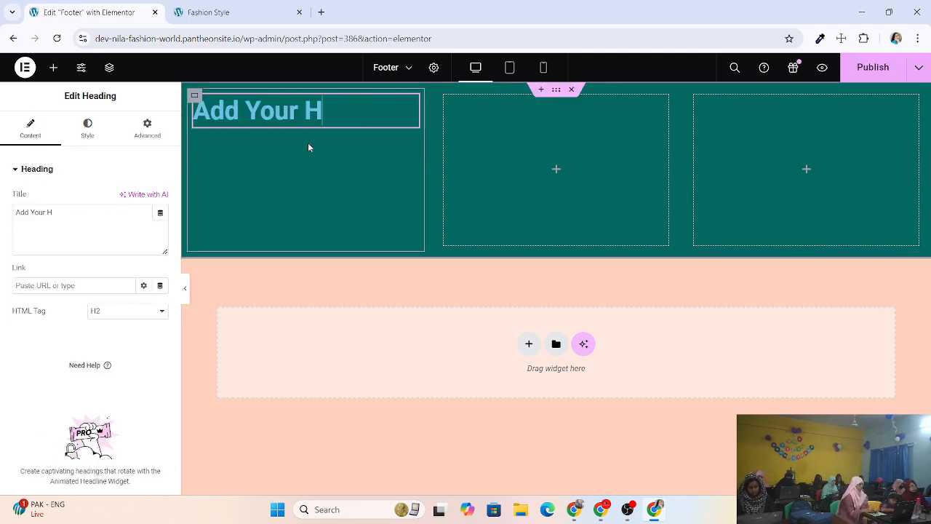
{"action": "type", "text": "0"}
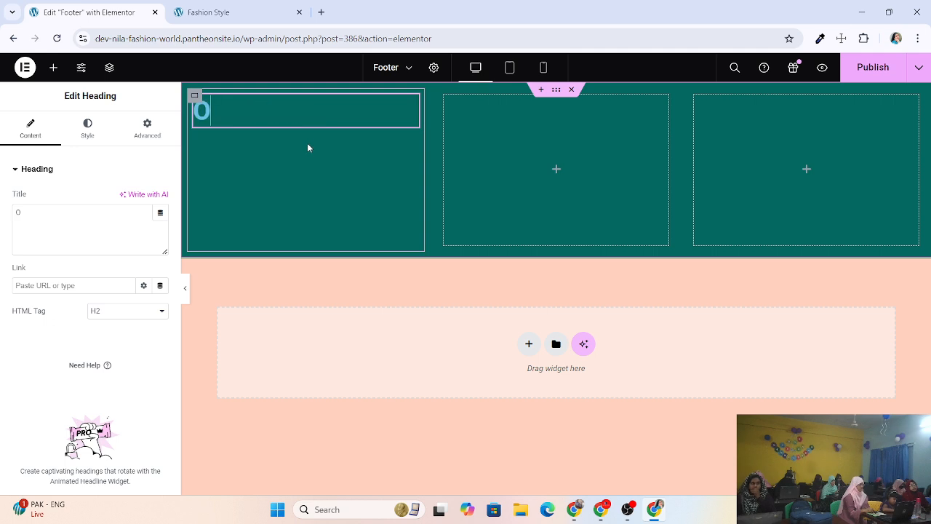
{"action": "type", "text": "u"}
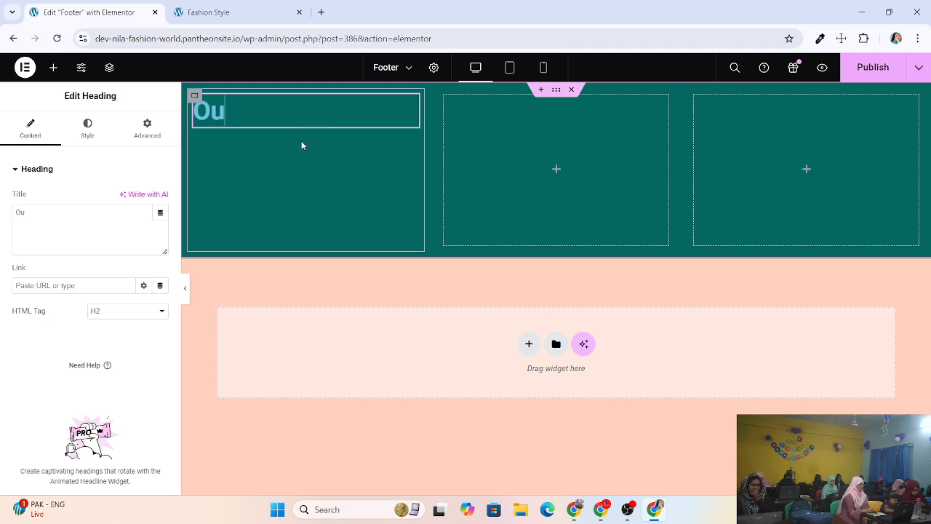
{"action": "type", "text": "r KS"}
{"action": "key", "text": "BackSpace"}
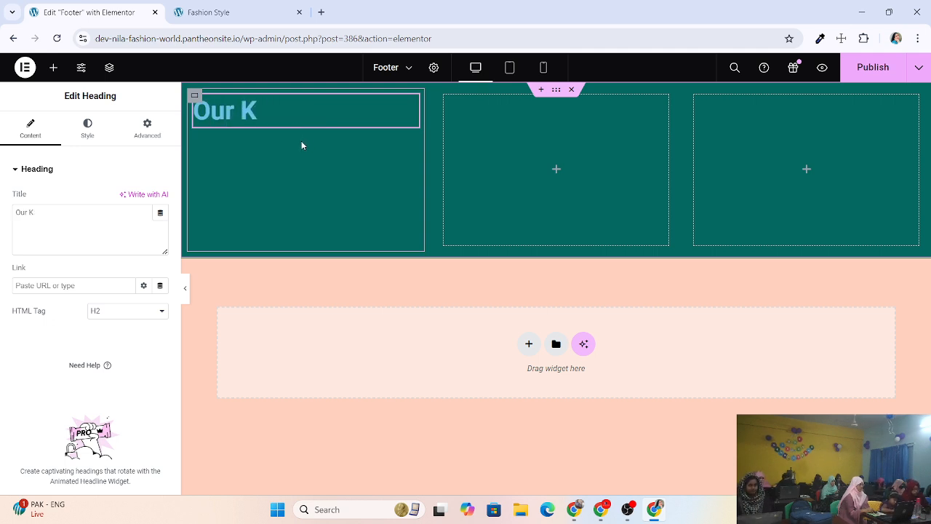
{"action": "key", "text": "BackSpace"}
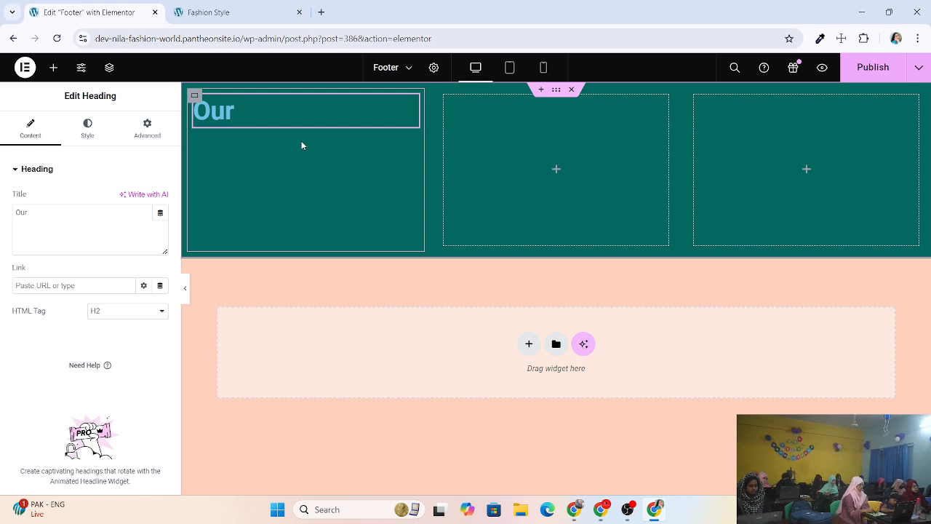
{"action": "type", "text": "Service"}
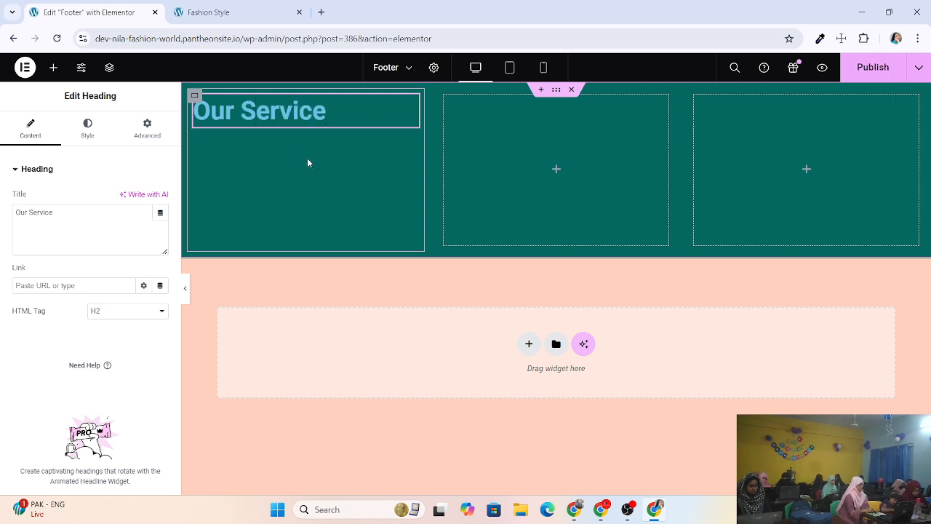
{"action": "mouse_move", "coordinate": [333, 118]}
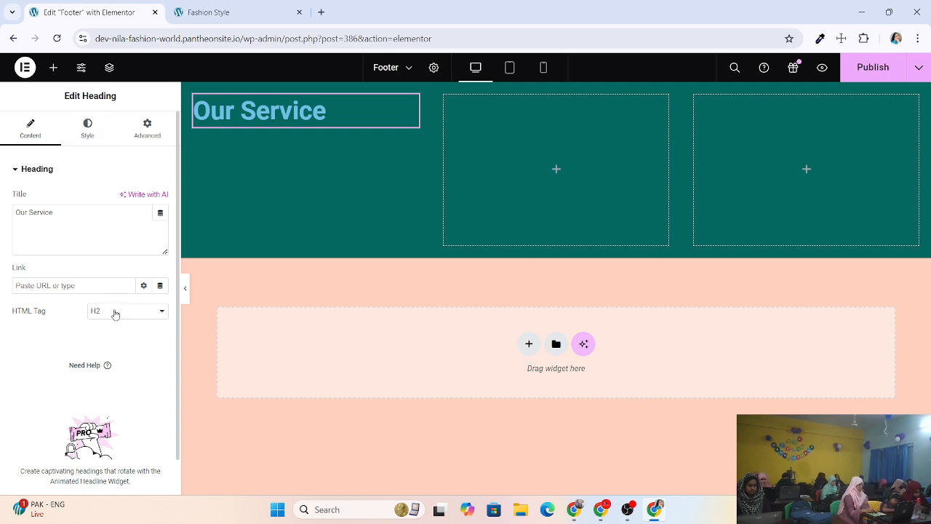
Centre the heading and change its text colour to near-white #E8F0F3.
{"action": "left_click", "coordinate": [87, 138]}
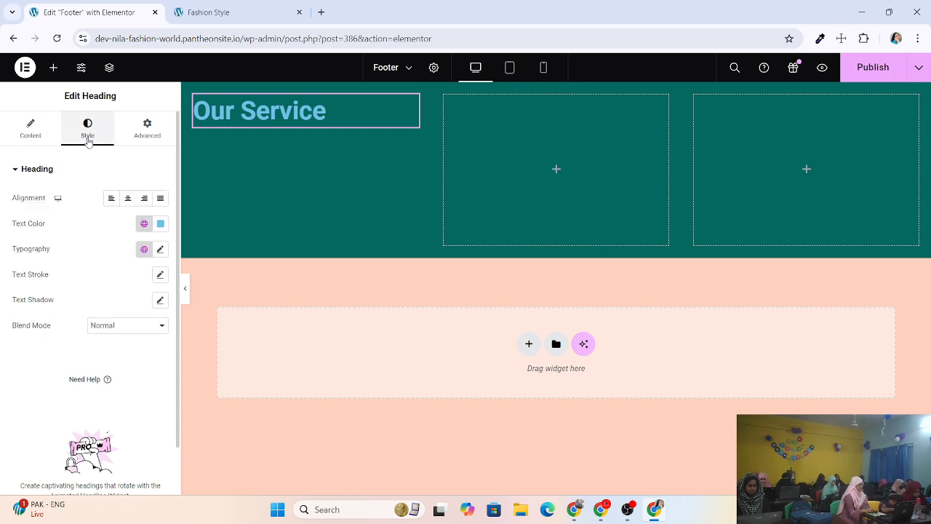
{"action": "left_click", "coordinate": [128, 199]}
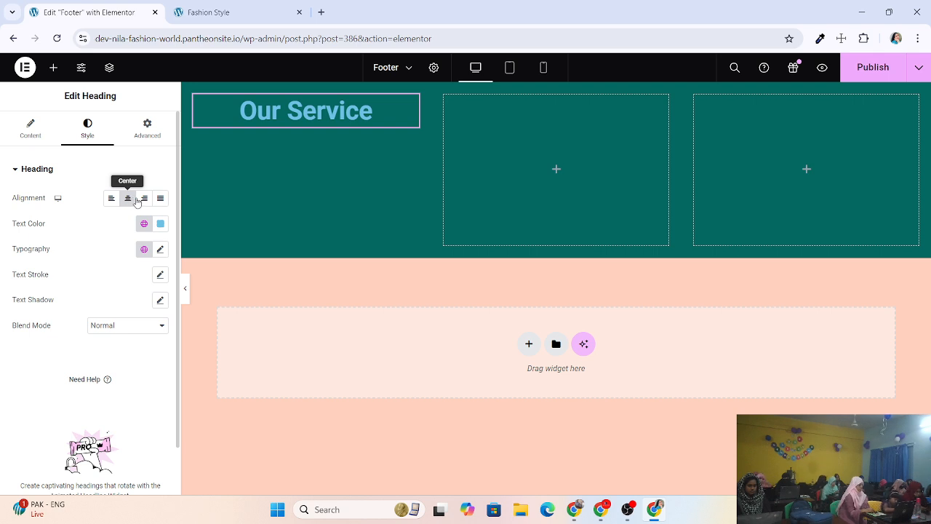
{"action": "left_click", "coordinate": [161, 224]}
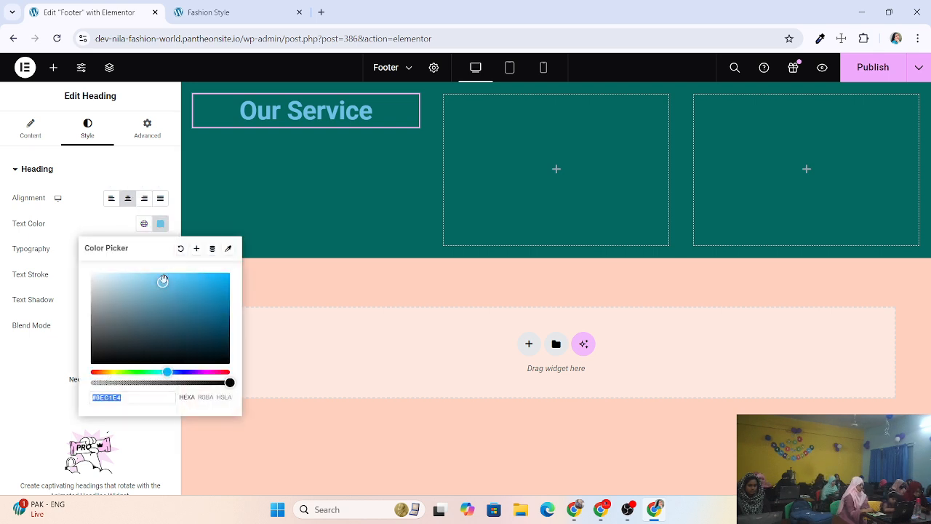
{"action": "left_click_drag", "start_coordinate": [162, 282], "coordinate": [95, 278]}
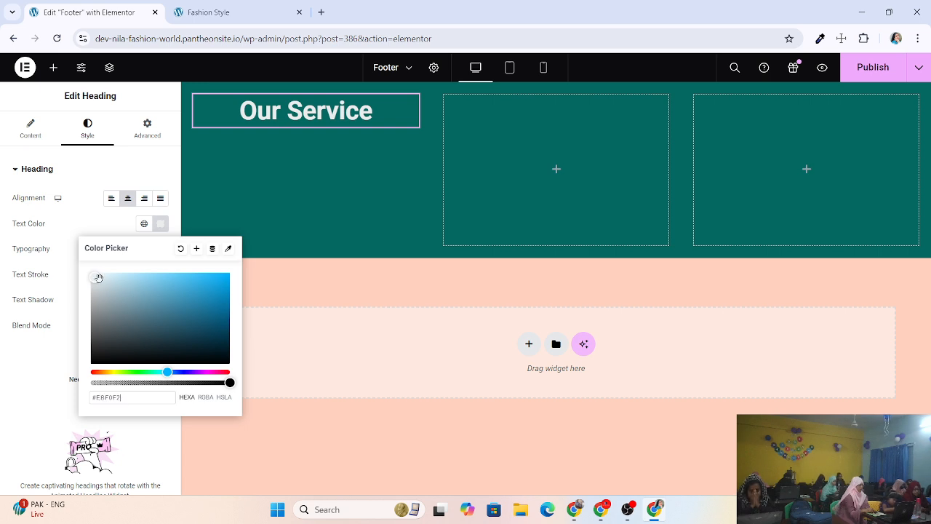
{"action": "left_click", "coordinate": [469, 289]}
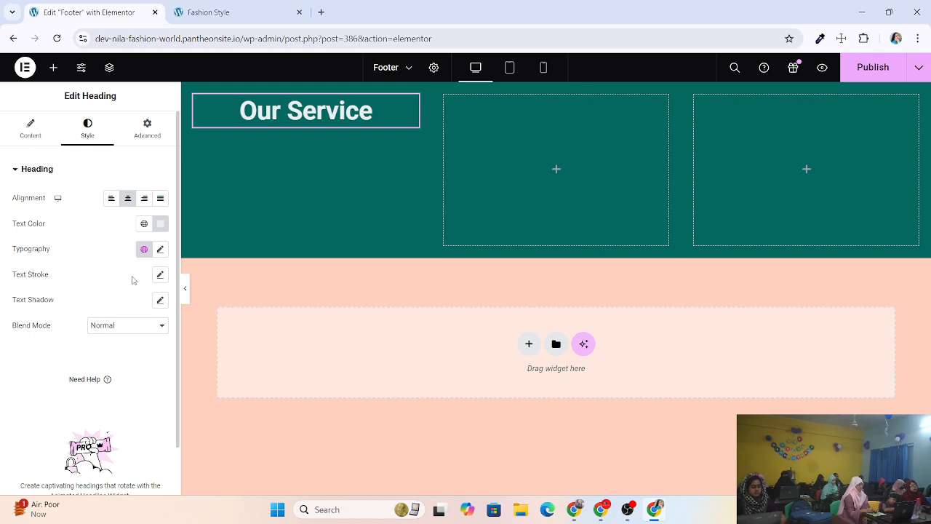
Set the heading typography to Montserrat at 35 px, keeping weight 600.
{"action": "left_click", "coordinate": [159, 249]}
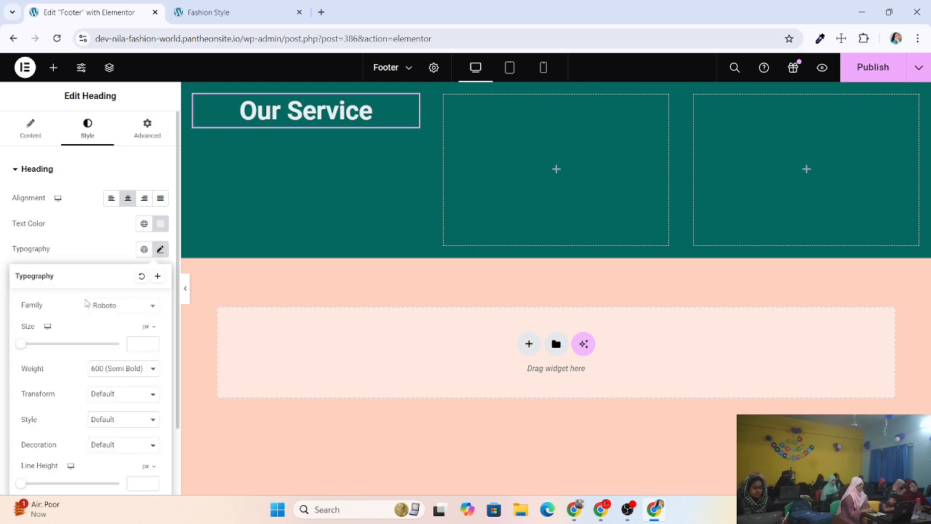
{"action": "left_click", "coordinate": [115, 238]}
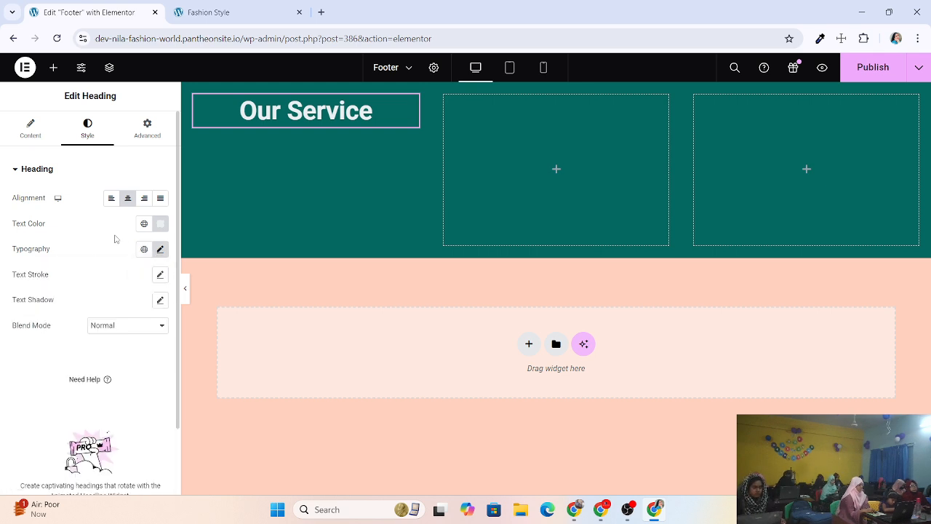
{"action": "left_click", "coordinate": [160, 249]}
{"action": "left_click_drag", "start_coordinate": [25, 347], "coordinate": [42, 344]}
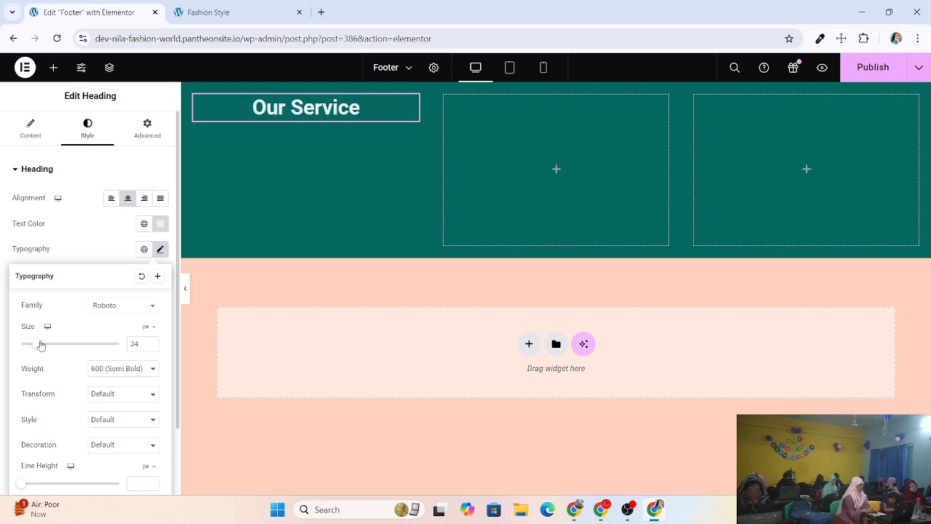
{"action": "left_click", "coordinate": [152, 341]}
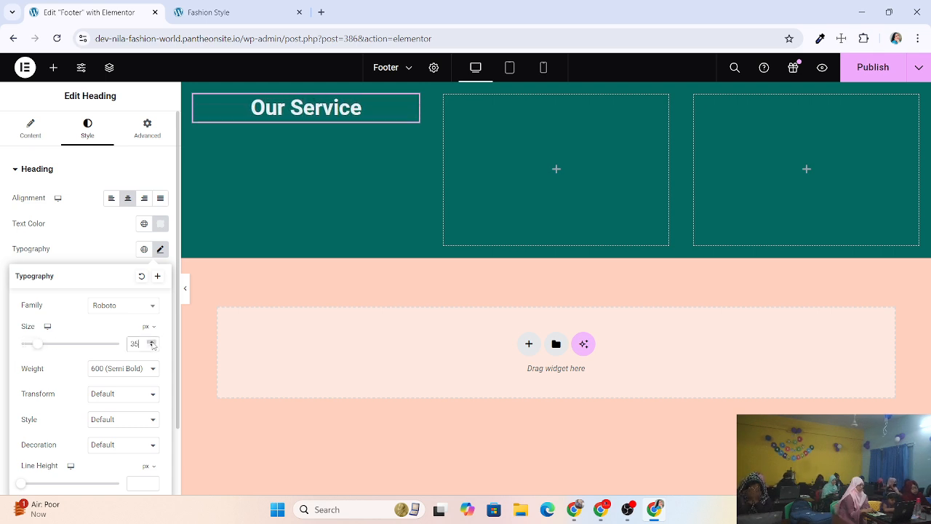
{"action": "left_click", "coordinate": [124, 368]}
{"action": "left_click", "coordinate": [63, 318]}
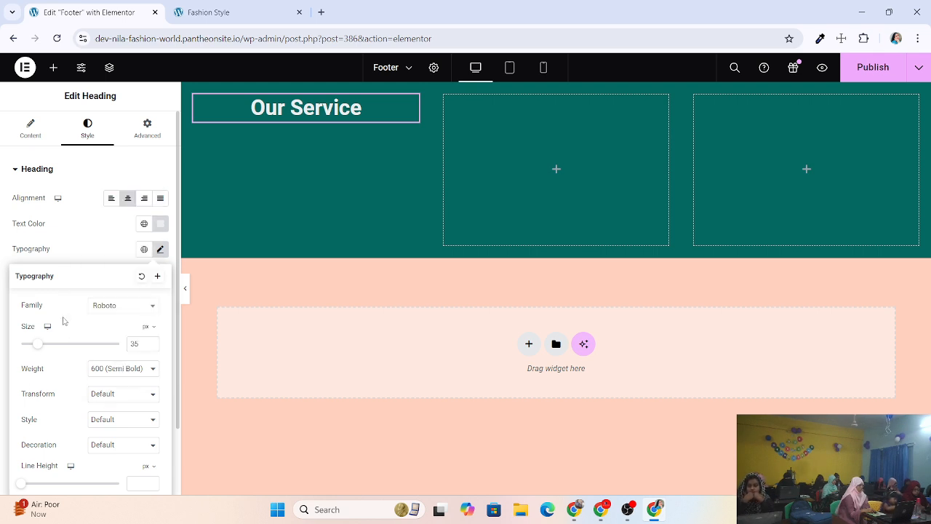
{"action": "left_click", "coordinate": [134, 311]}
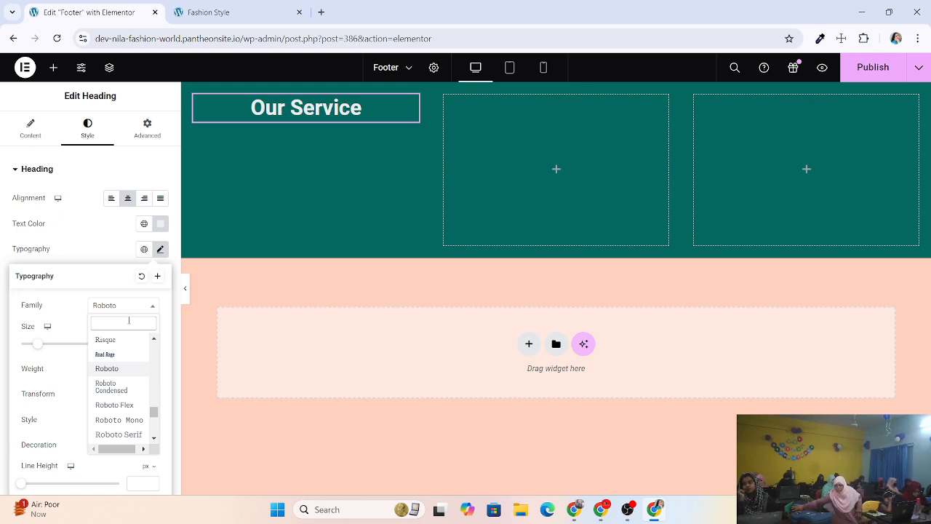
{"action": "type", "text": "mo"}
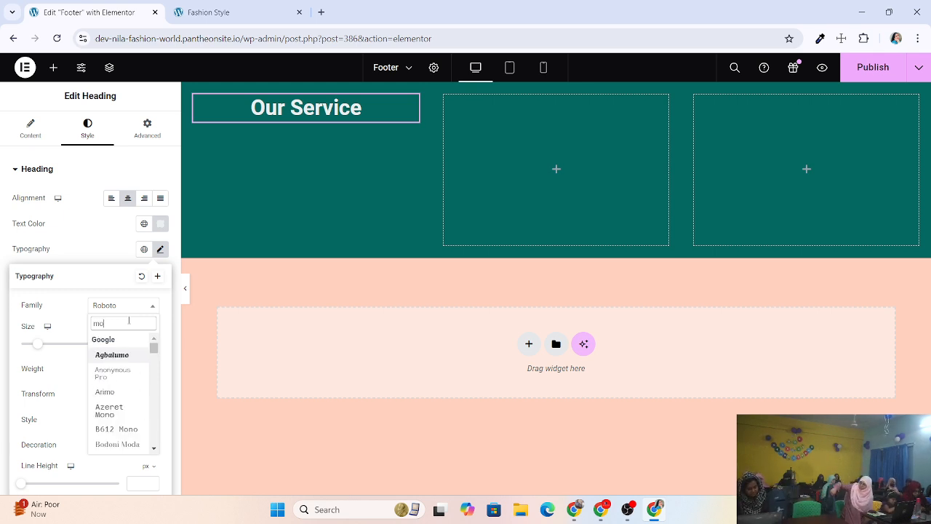
{"action": "type", "text": "no"}
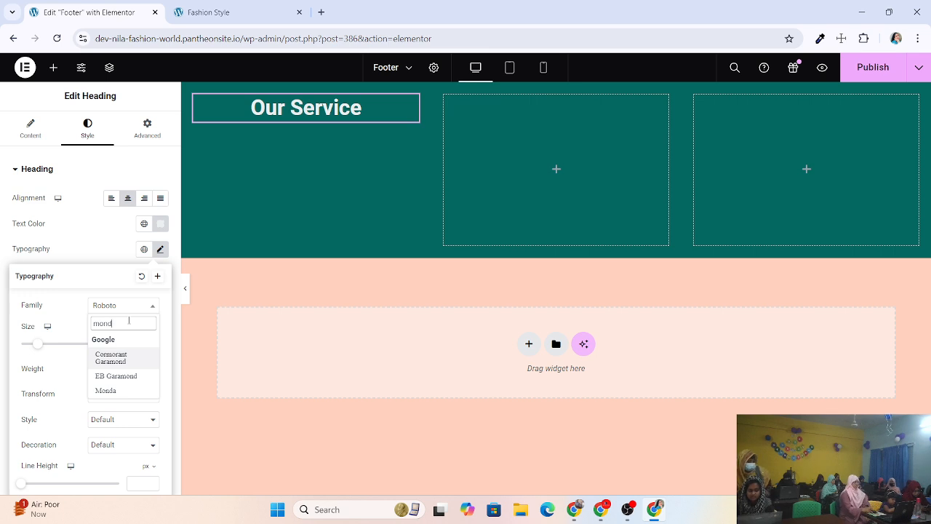
{"action": "key", "text": "BackSpace"}
{"action": "key", "text": "BackSpace"}
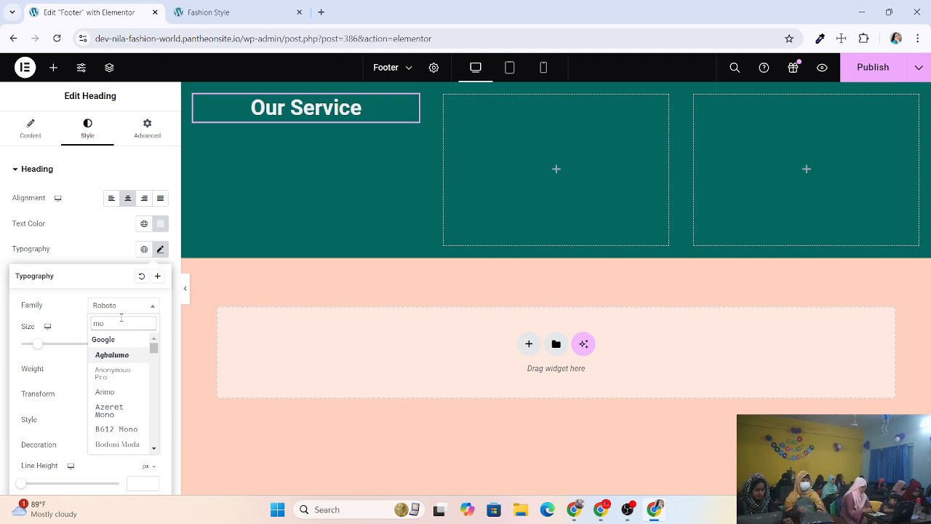
{"action": "type", "text": "nts"}
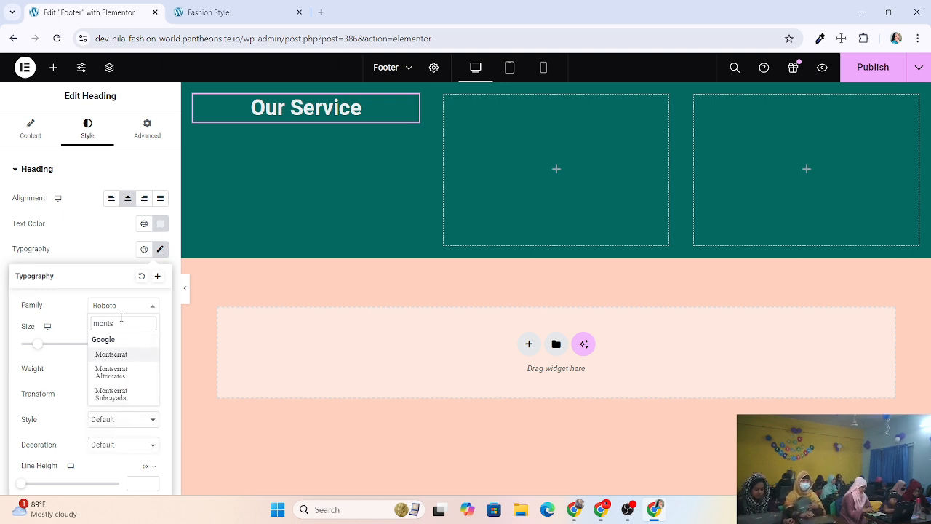
{"action": "left_click", "coordinate": [111, 354]}
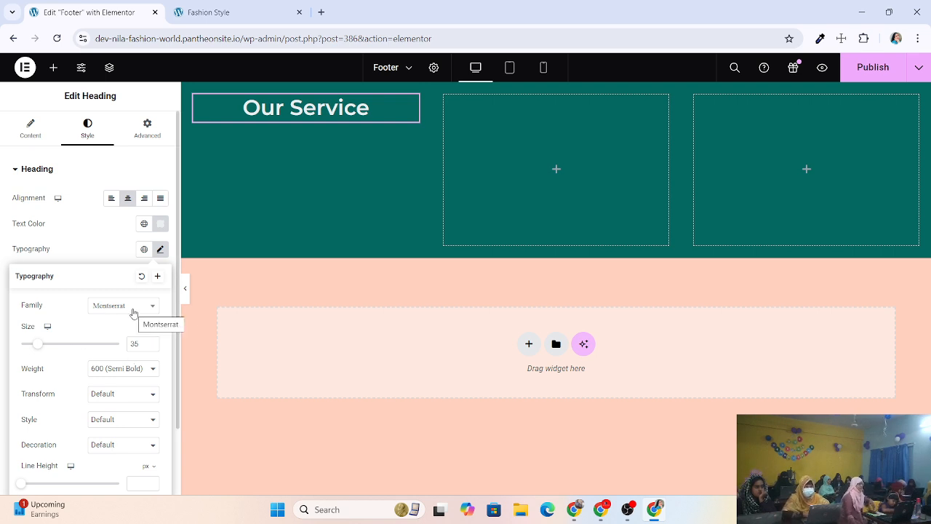
{"action": "scroll", "coordinate": [132, 313], "scroll_direction": "down", "scroll_amount": 1}
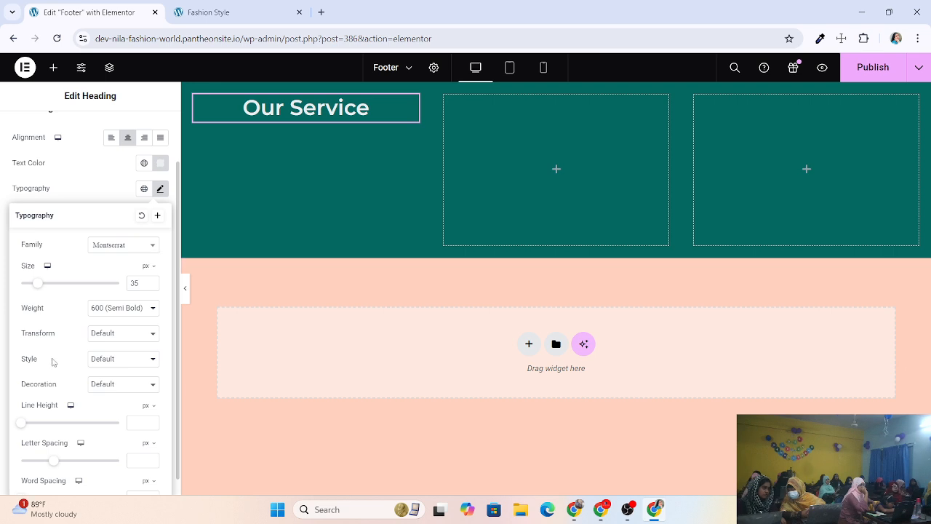
After trying several font weights, set the heading weight to 700 (Bold).
{"action": "left_click", "coordinate": [132, 309]}
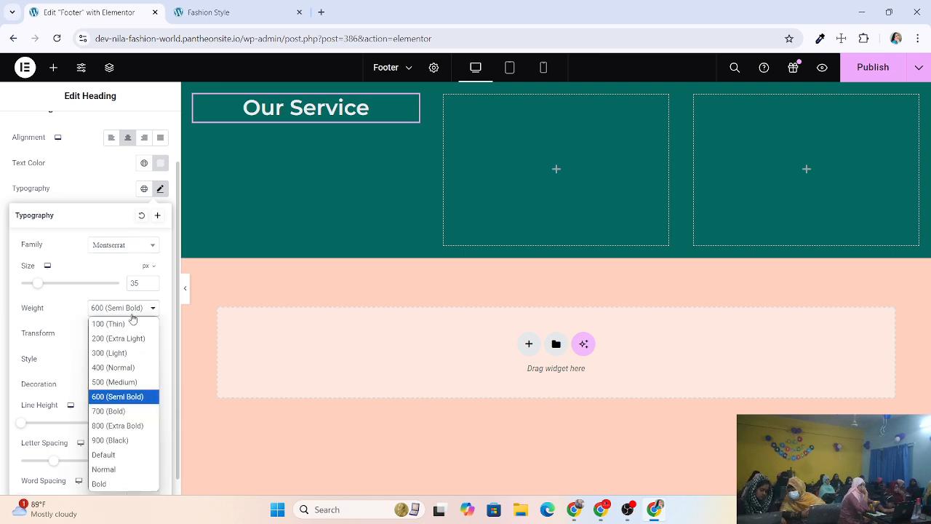
{"action": "left_click", "coordinate": [113, 411]}
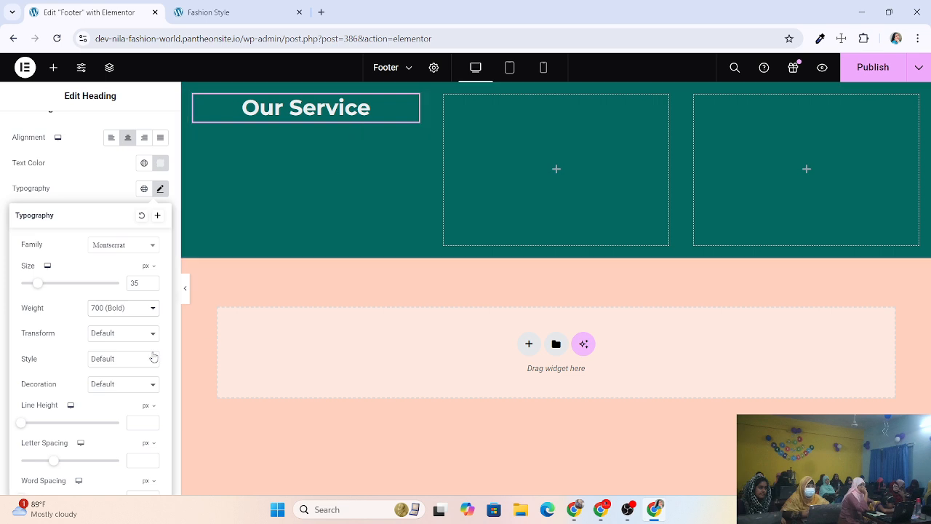
{"action": "left_click", "coordinate": [129, 313]}
{"action": "left_click", "coordinate": [114, 383]}
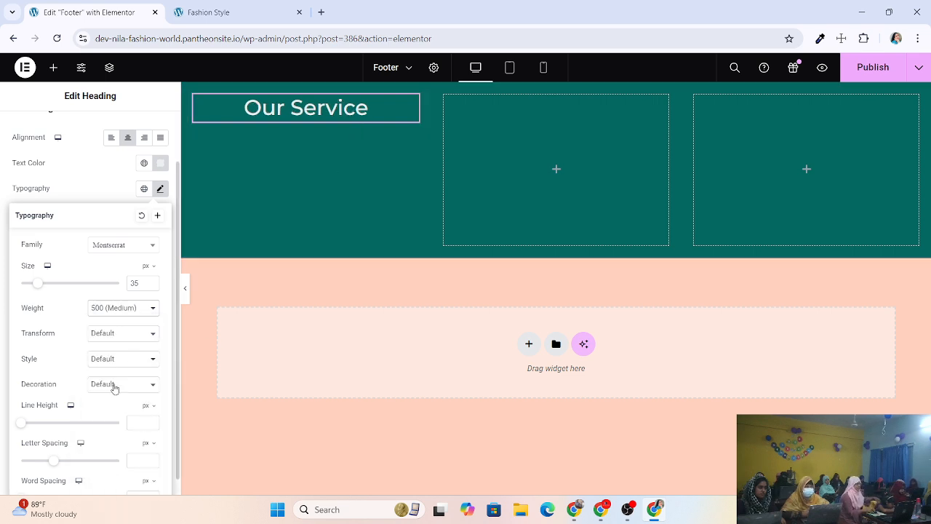
{"action": "left_click", "coordinate": [129, 312]}
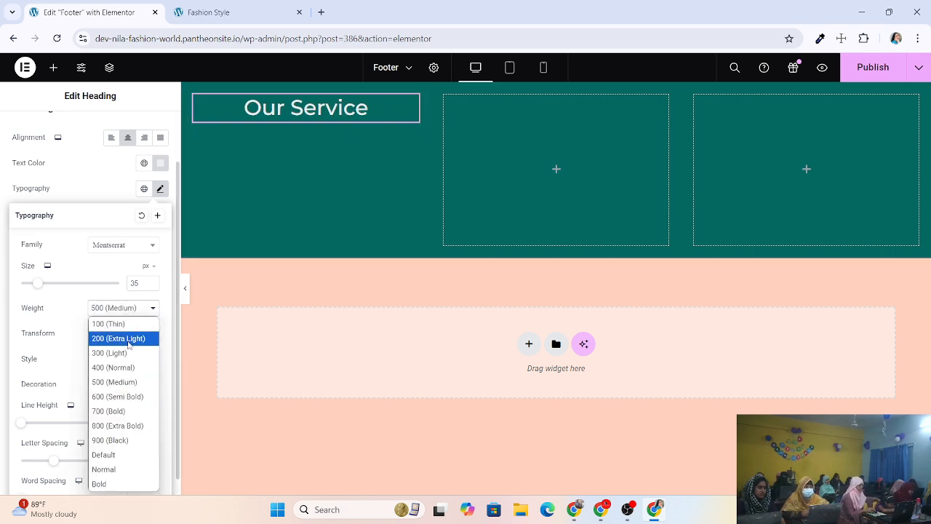
{"action": "left_click", "coordinate": [129, 336]}
{"action": "left_click", "coordinate": [127, 312]}
{"action": "left_click", "coordinate": [121, 321]}
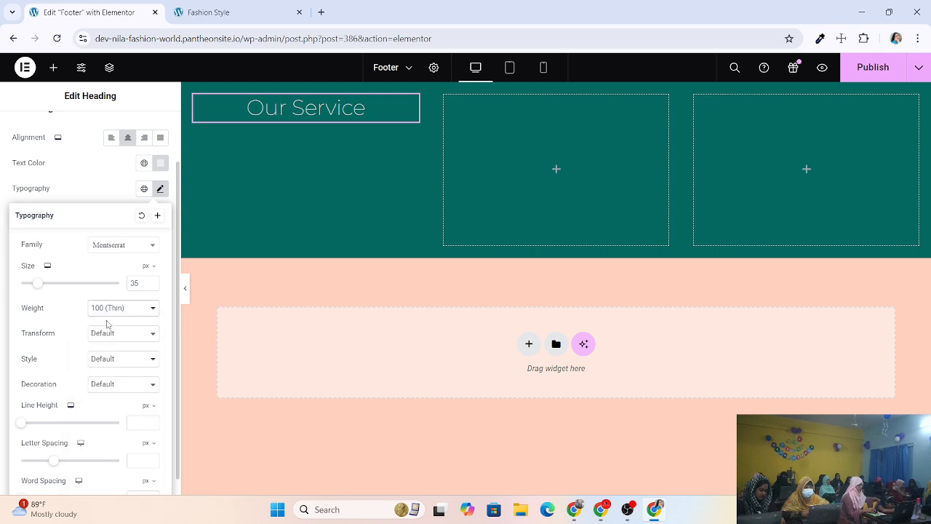
{"action": "left_click", "coordinate": [118, 312]}
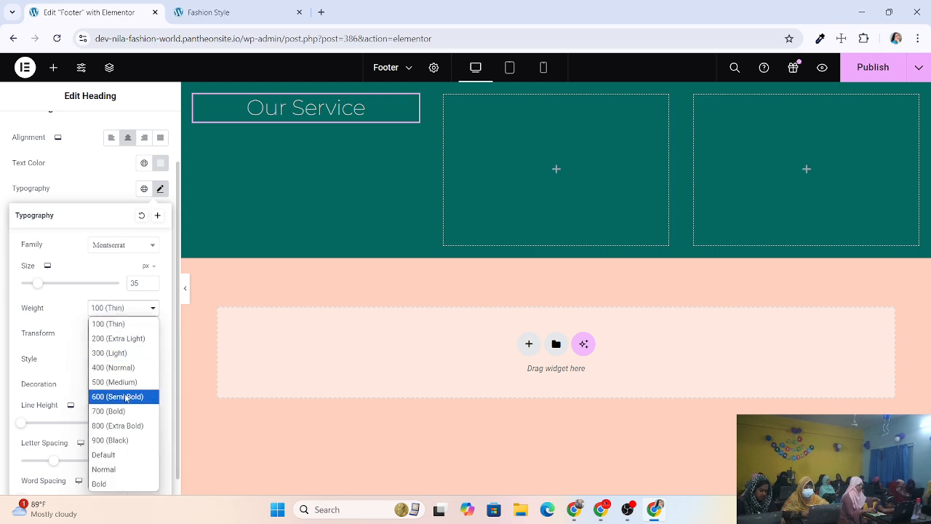
{"action": "left_click", "coordinate": [125, 396]}
{"action": "left_click", "coordinate": [127, 309]}
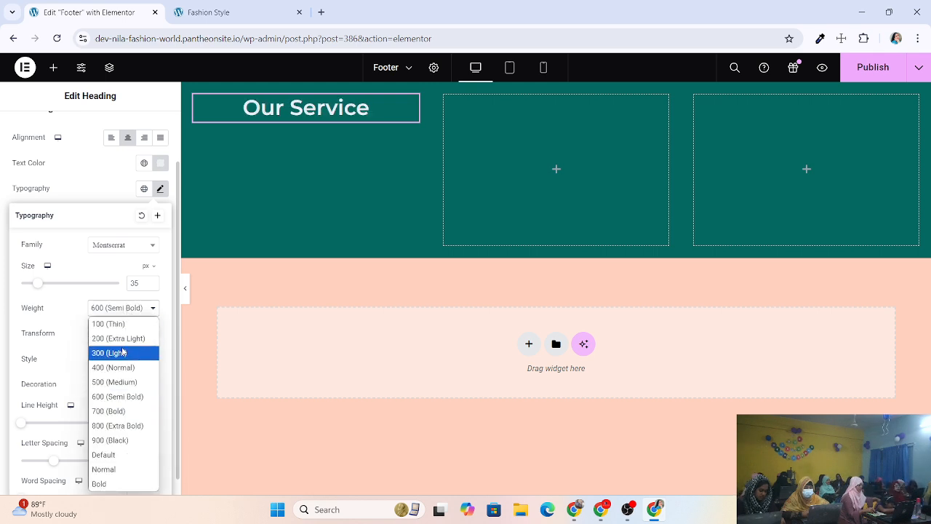
{"action": "left_click", "coordinate": [113, 396]}
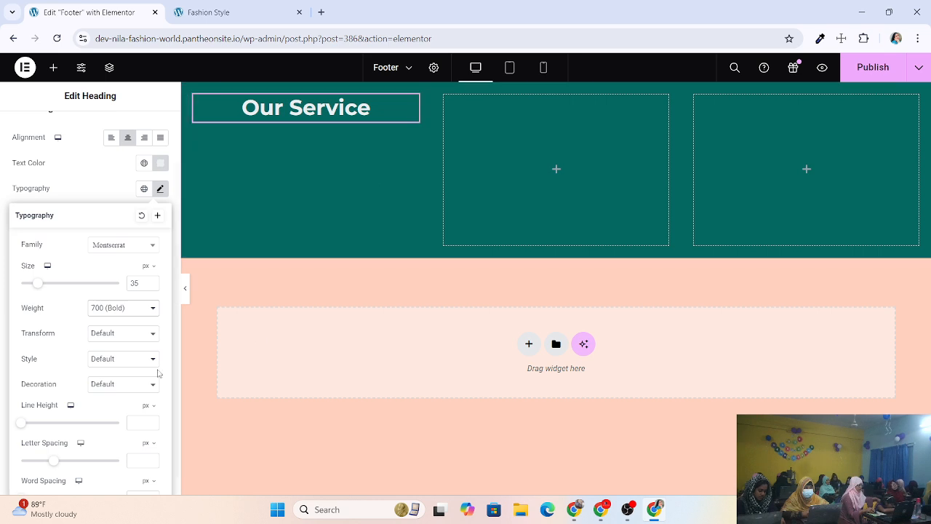
Try Uppercase and Default, then set the heading's text transform to Capitalize.
{"action": "left_click", "coordinate": [117, 343]}
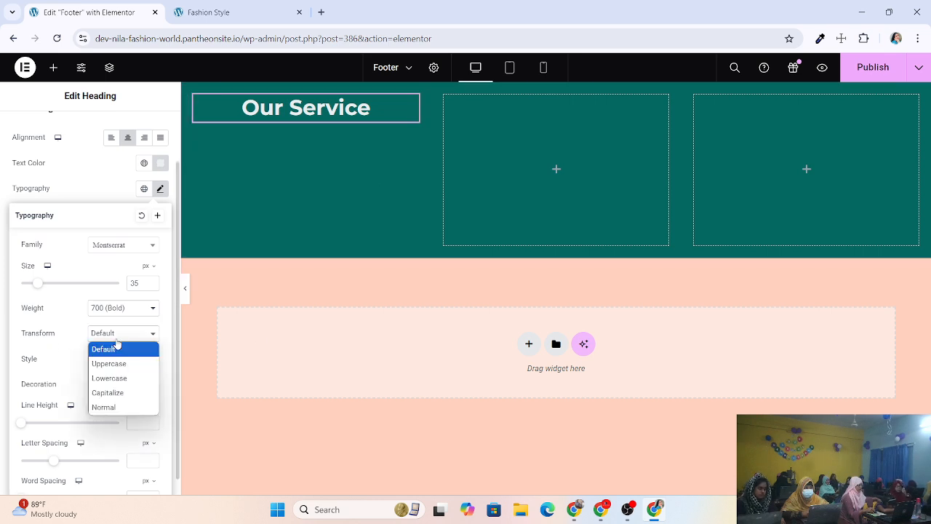
{"action": "left_click", "coordinate": [119, 364]}
{"action": "left_click", "coordinate": [125, 334]}
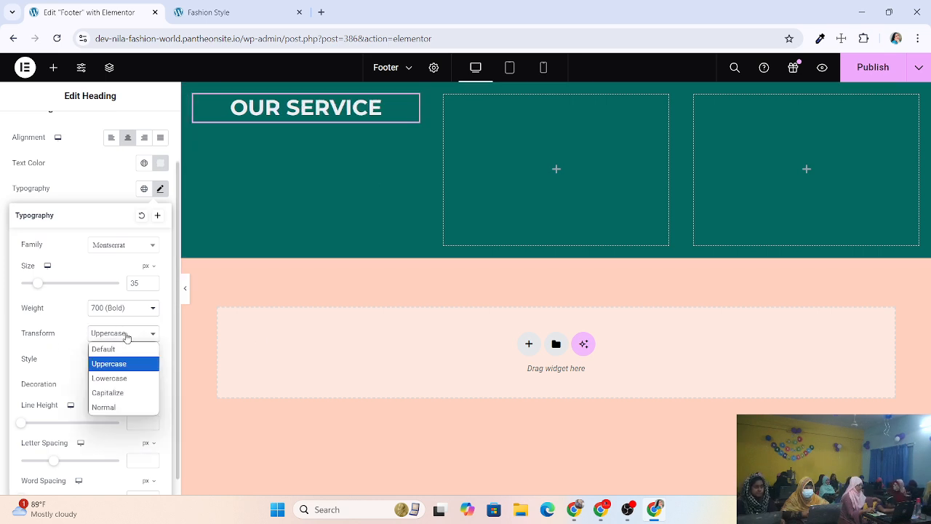
{"action": "left_click", "coordinate": [124, 395]}
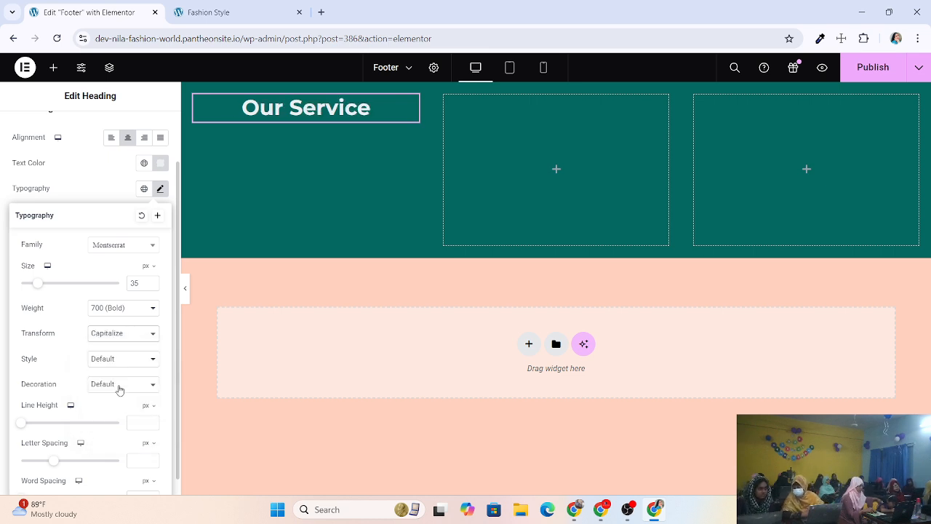
{"action": "left_click", "coordinate": [122, 334]}
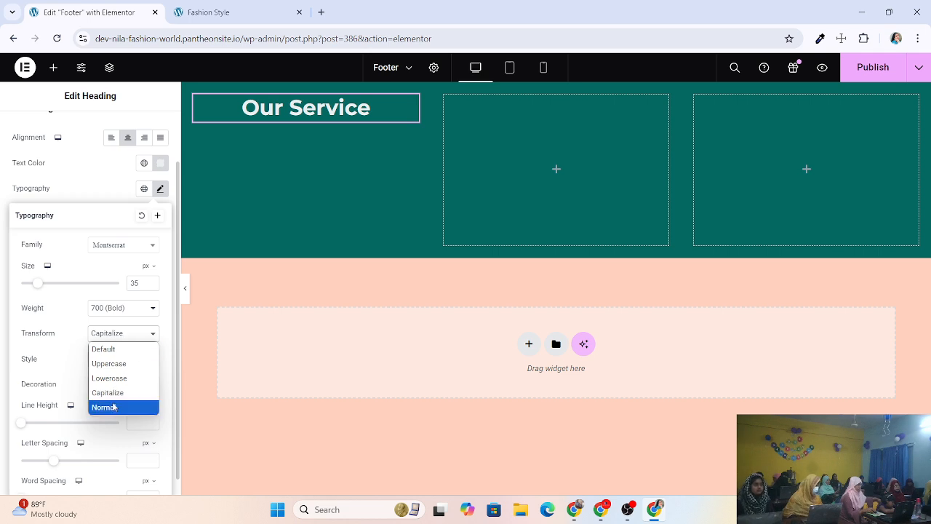
{"action": "left_click", "coordinate": [115, 351]}
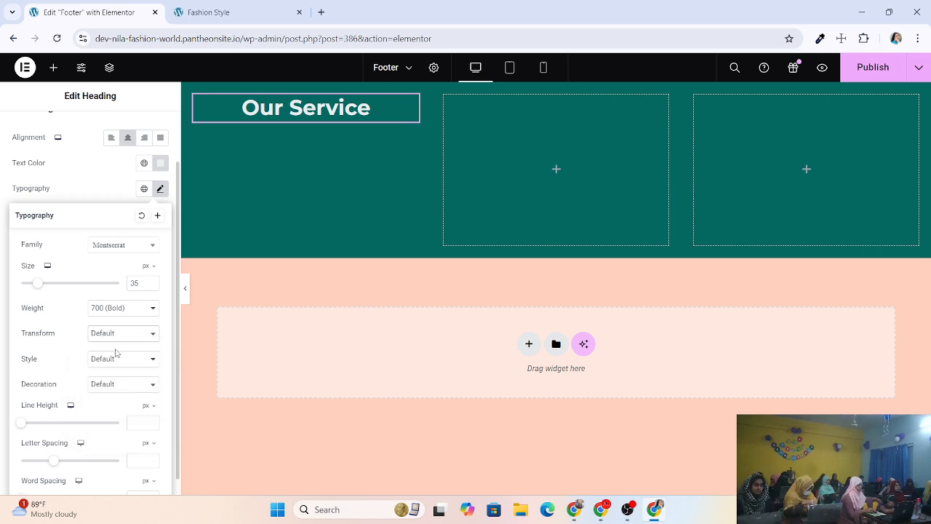
{"action": "left_click", "coordinate": [122, 334]}
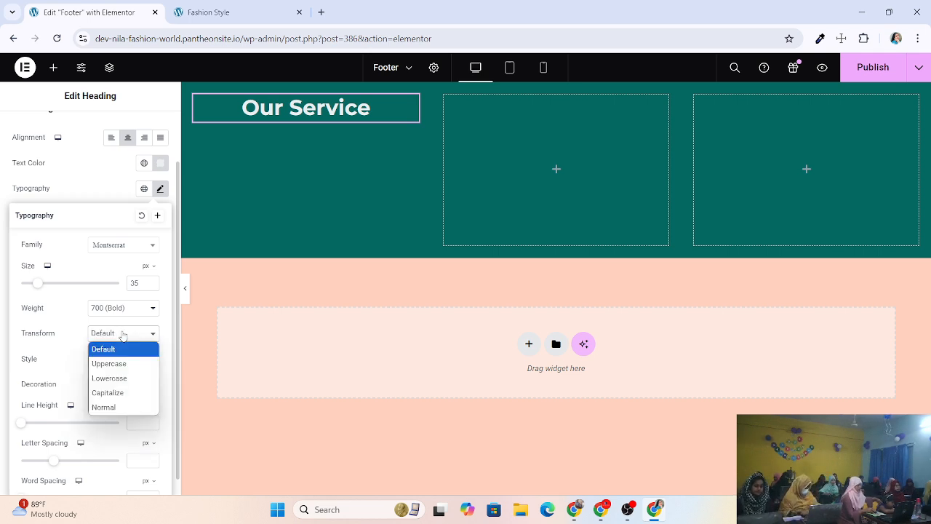
{"action": "left_click", "coordinate": [132, 393]}
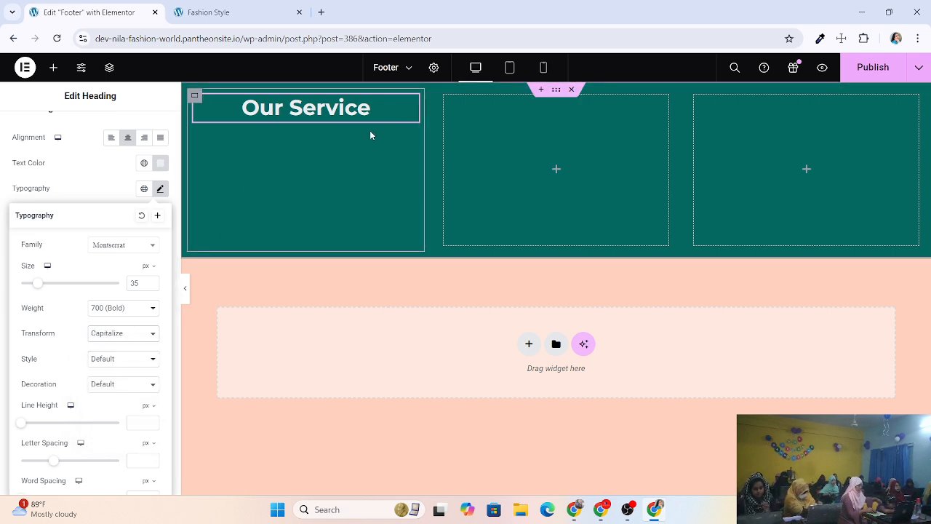
Try normal, italic and oblique font styles, leaving the style at Default.
{"action": "left_click", "coordinate": [149, 364]}
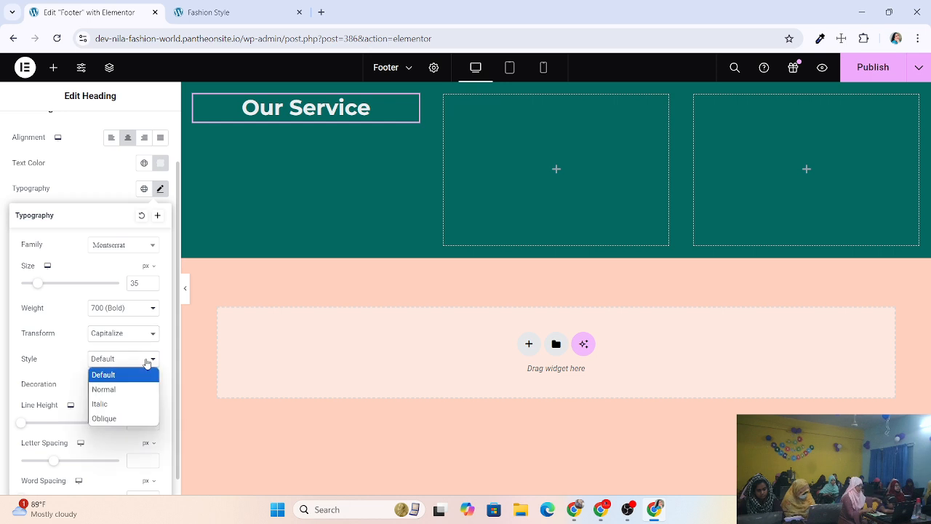
{"action": "left_click", "coordinate": [125, 388]}
{"action": "left_click", "coordinate": [125, 360]}
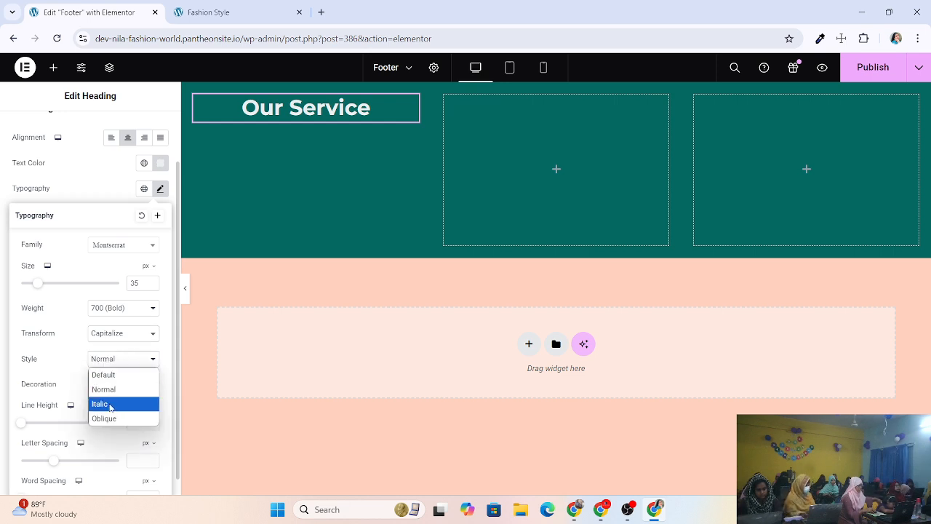
{"action": "left_click", "coordinate": [112, 405]}
{"action": "left_click", "coordinate": [120, 360]}
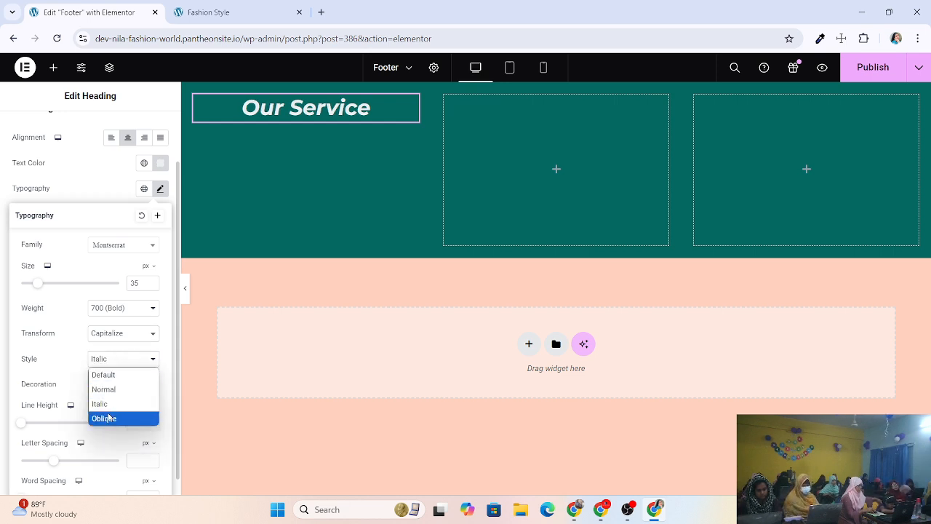
{"action": "left_click", "coordinate": [106, 418]}
{"action": "left_click", "coordinate": [129, 357]}
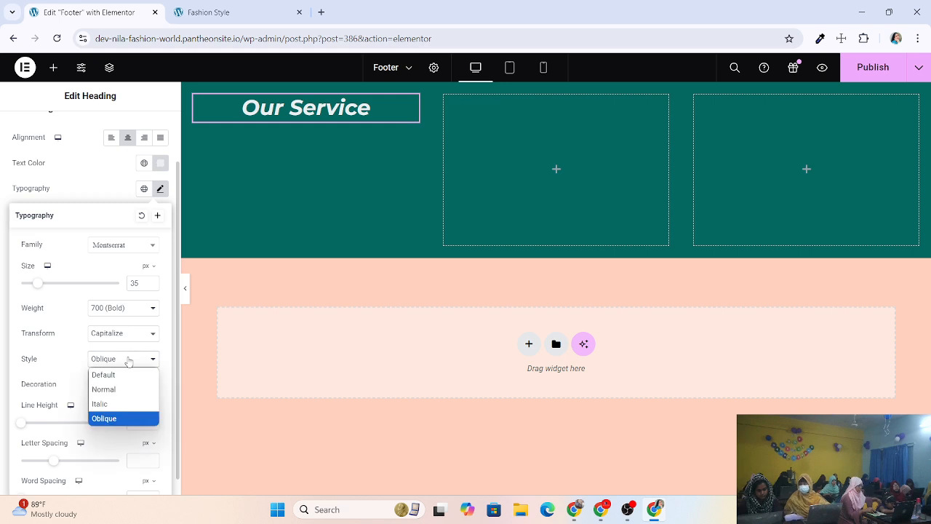
{"action": "left_click", "coordinate": [114, 374]}
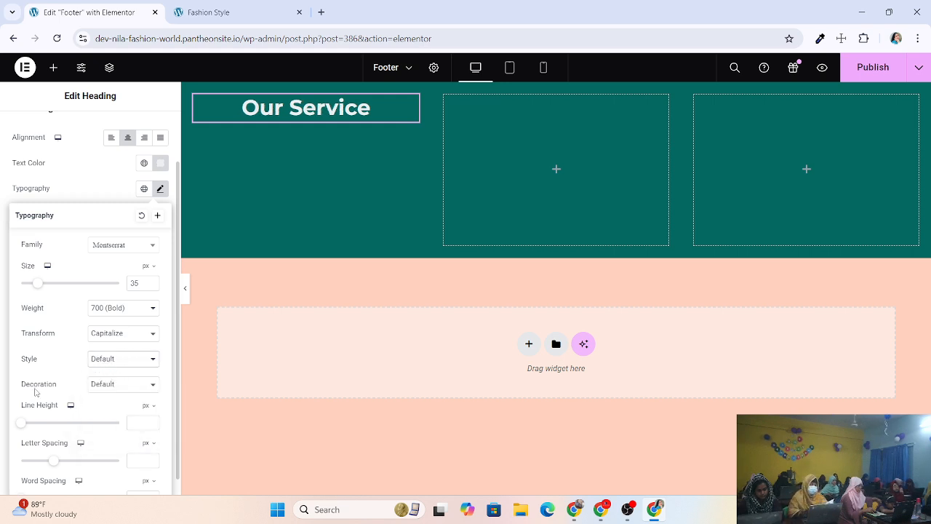
Try overline and strike-through, then set the heading decoration to Underline.
{"action": "left_click", "coordinate": [122, 386]}
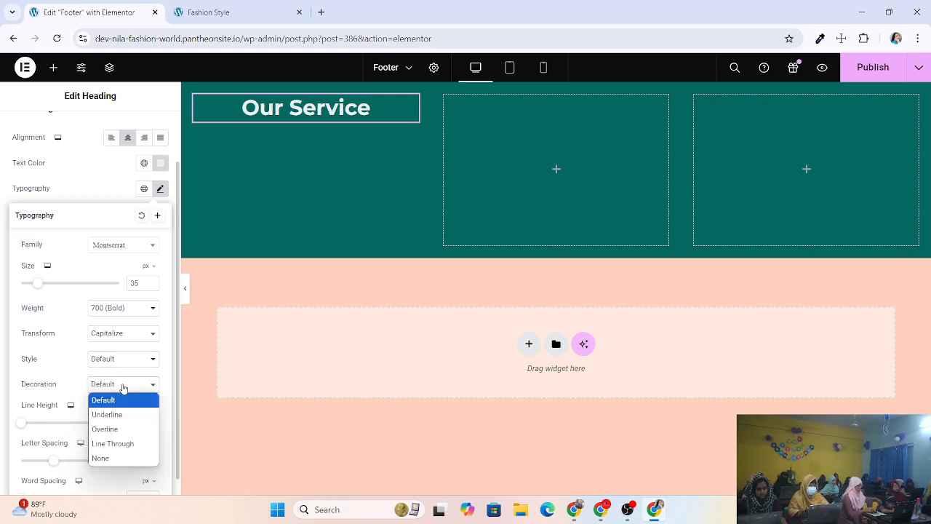
{"action": "left_click", "coordinate": [117, 414]}
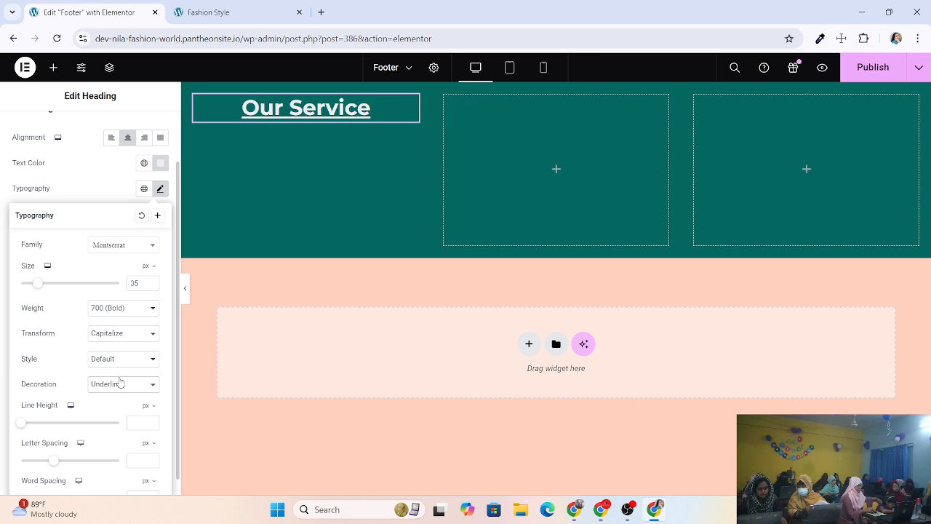
{"action": "left_click", "coordinate": [120, 381]}
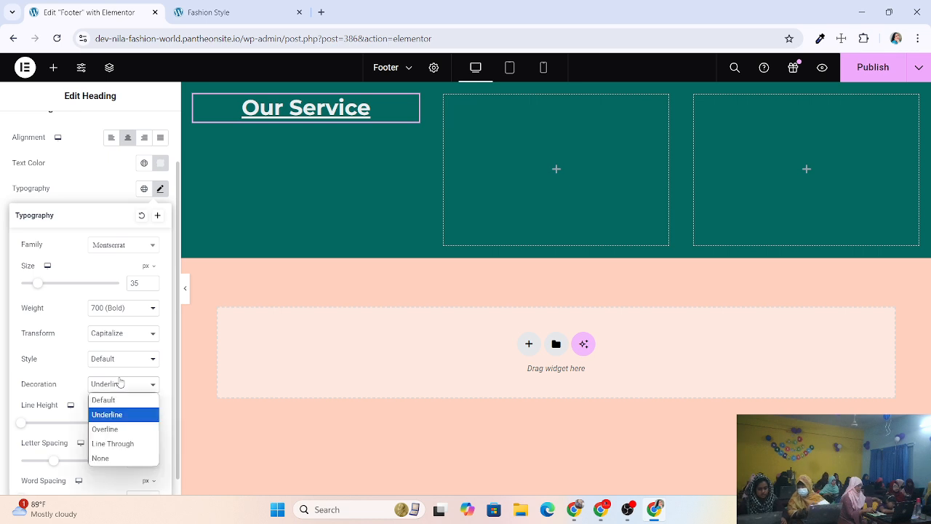
{"action": "left_click", "coordinate": [111, 434]}
{"action": "left_click", "coordinate": [129, 384]}
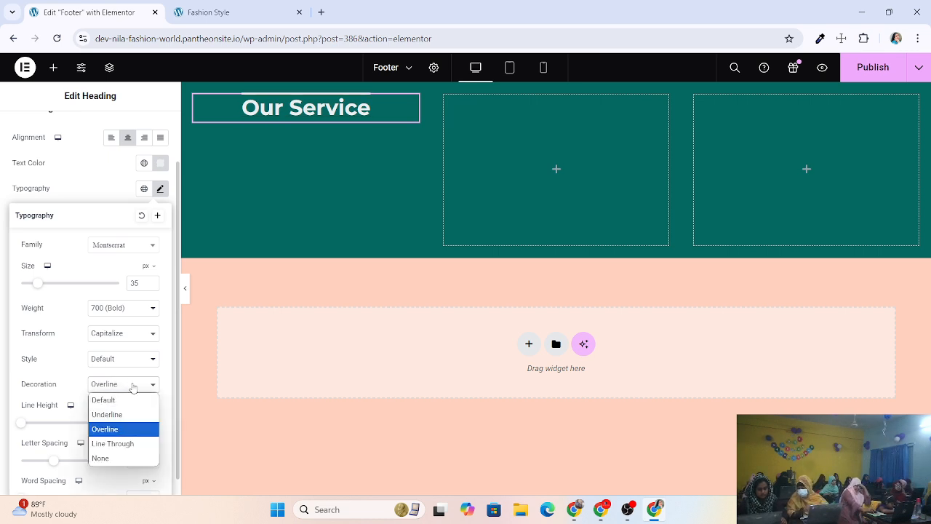
{"action": "left_click", "coordinate": [114, 443]}
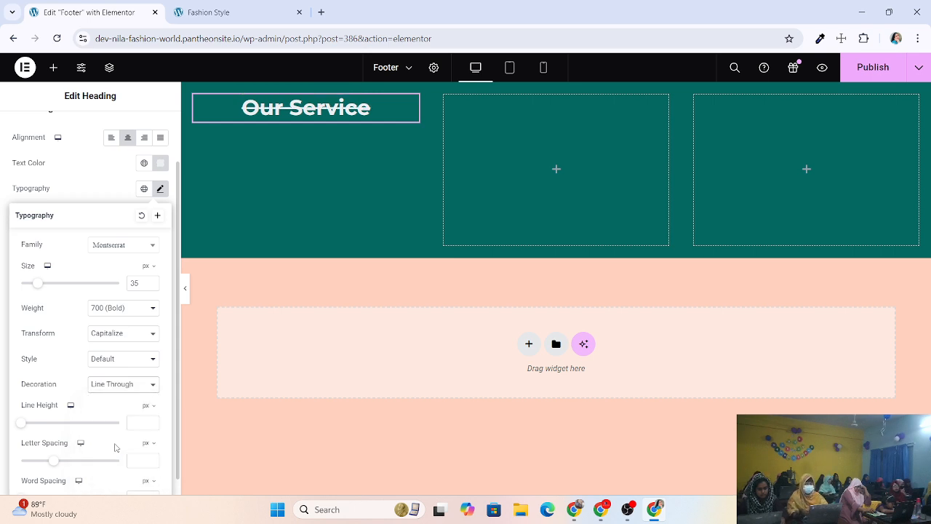
{"action": "left_click", "coordinate": [125, 390]}
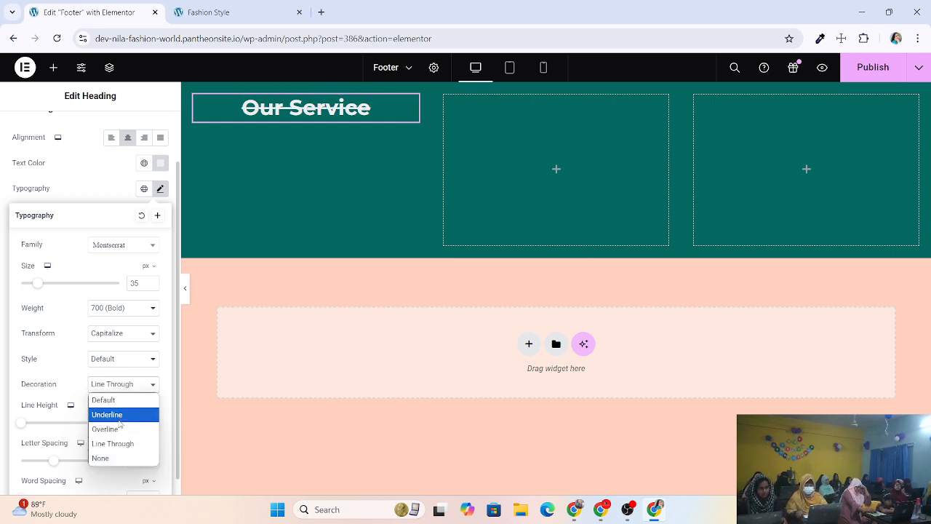
{"action": "left_click", "coordinate": [119, 420]}
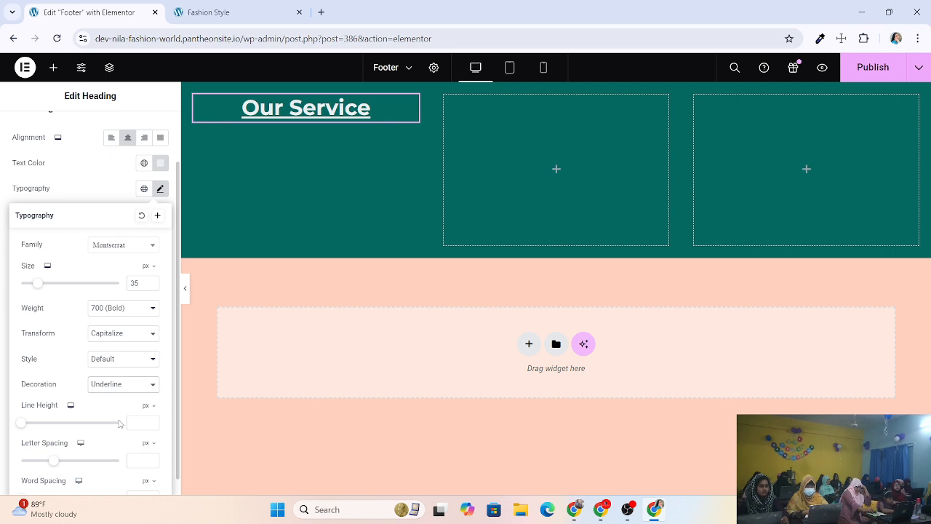
Set the heading's line height to 40 px and its letter spacing to 1.5 px.
{"action": "scroll", "coordinate": [120, 423], "scroll_direction": "down", "scroll_amount": 1}
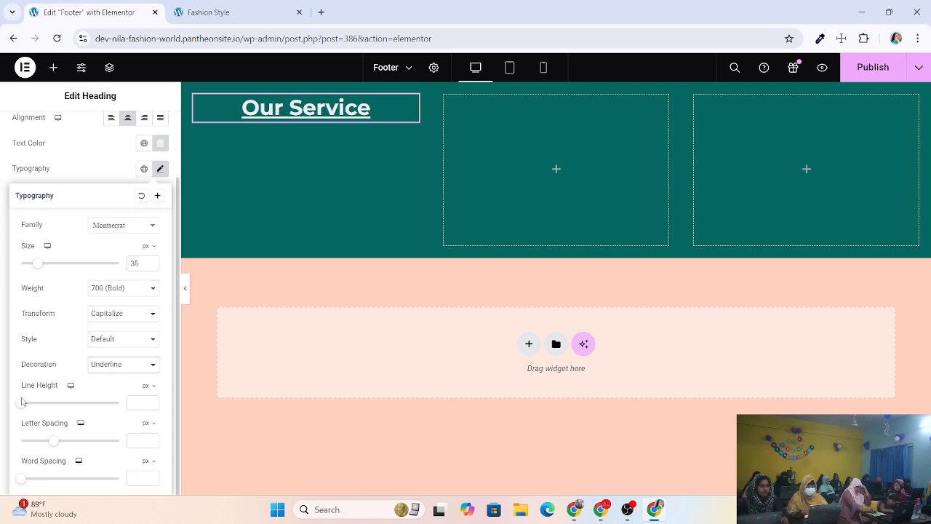
{"action": "left_click_drag", "start_coordinate": [24, 407], "coordinate": [63, 401]}
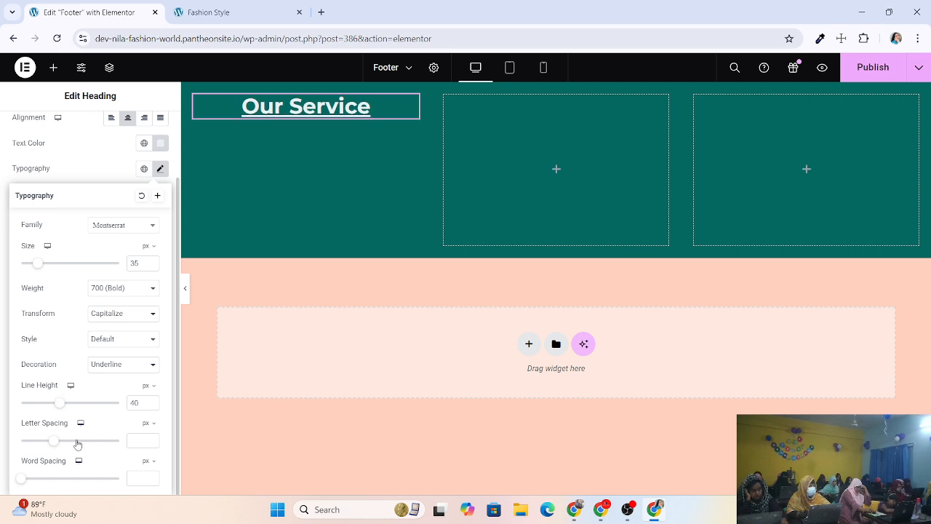
{"action": "mouse_move", "coordinate": [56, 442]}
{"action": "left_mouse_down"}
{"action": "mouse_move", "coordinate": [120, 438]}
{"action": "mouse_move", "coordinate": [72, 444]}
{"action": "left_mouse_up"}
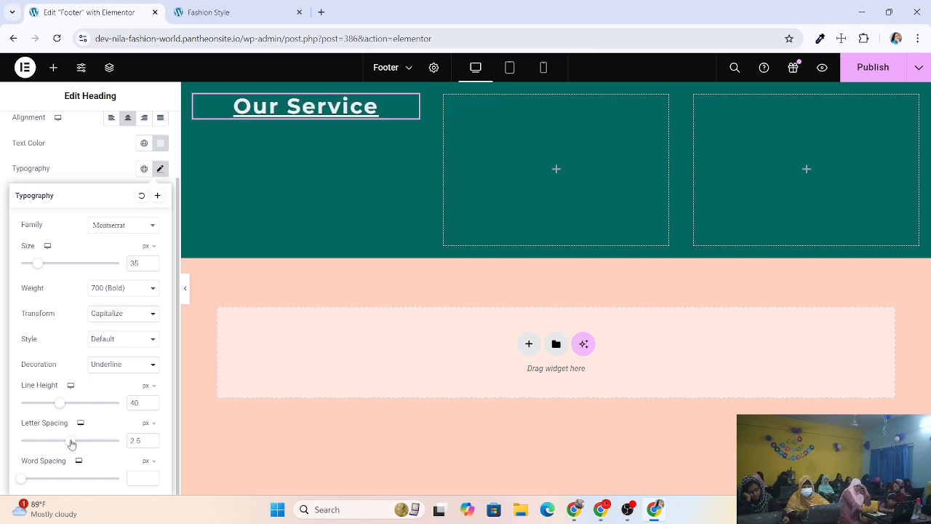
{"action": "left_click", "coordinate": [152, 438]}
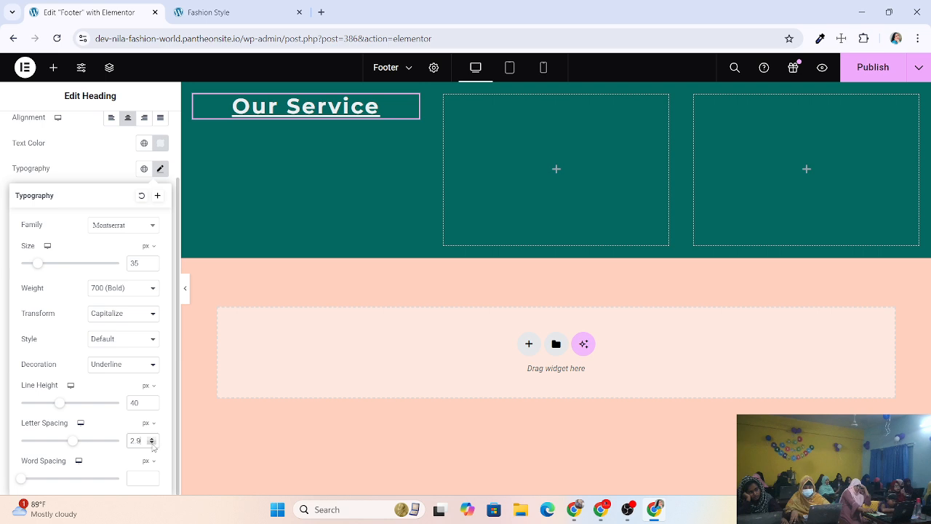
{"action": "left_click", "coordinate": [152, 443]}
{"action": "left_click", "coordinate": [152, 444]}
{"action": "left_click", "coordinate": [152, 444]}
{"action": "left_click", "coordinate": [152, 443]}
{"action": "left_click", "coordinate": [152, 444]}
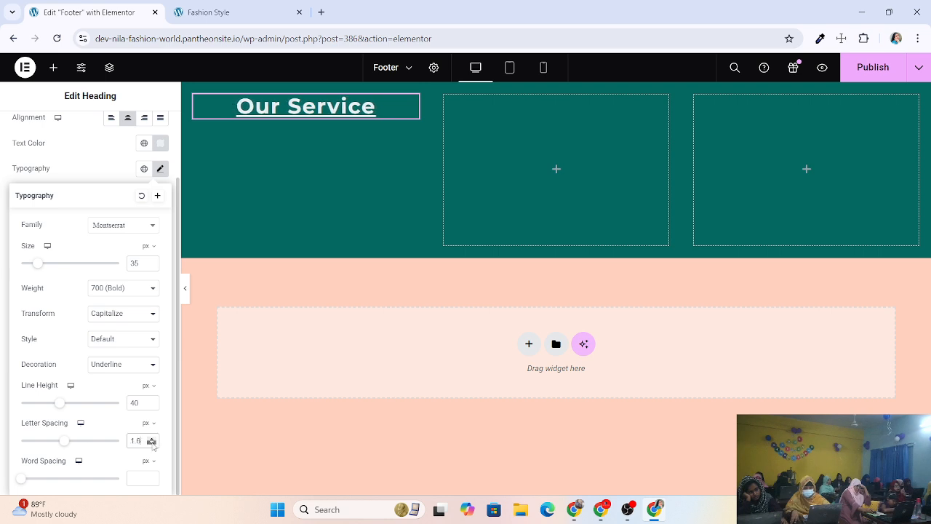
{"action": "left_click", "coordinate": [152, 443]}
{"action": "left_click", "coordinate": [152, 444]}
{"action": "left_click", "coordinate": [152, 444]}
{"action": "left_click", "coordinate": [151, 440]}
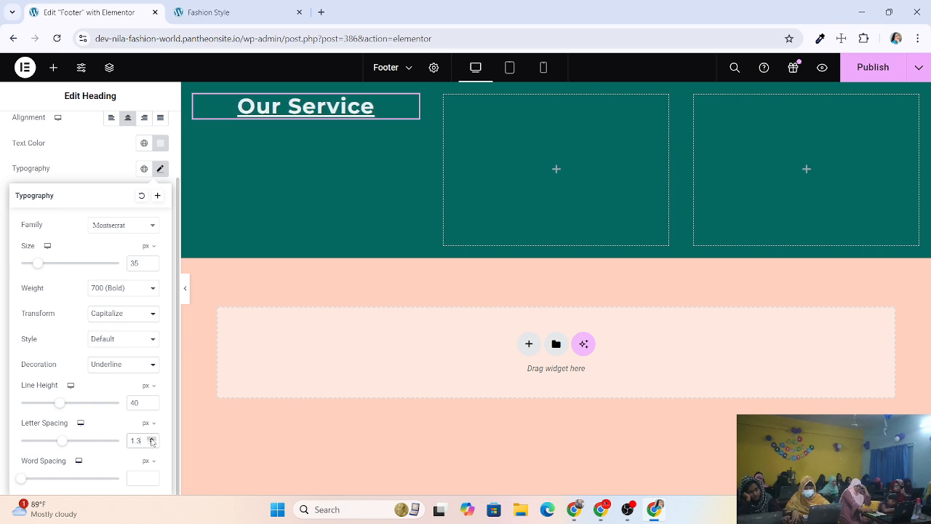
{"action": "left_click", "coordinate": [152, 438]}
{"action": "left_click", "coordinate": [151, 439]}
Try wider word spacing on the heading, then return it to 0.
{"action": "left_click_drag", "start_coordinate": [23, 480], "coordinate": [47, 478]}
{"action": "left_click", "coordinate": [151, 480]}
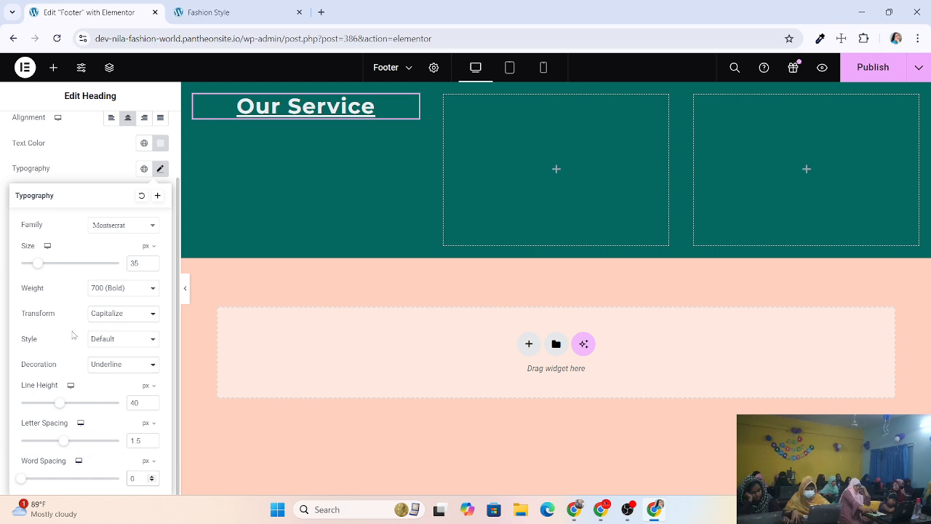
{"action": "scroll", "coordinate": [73, 334], "scroll_direction": "up", "scroll_amount": 1}
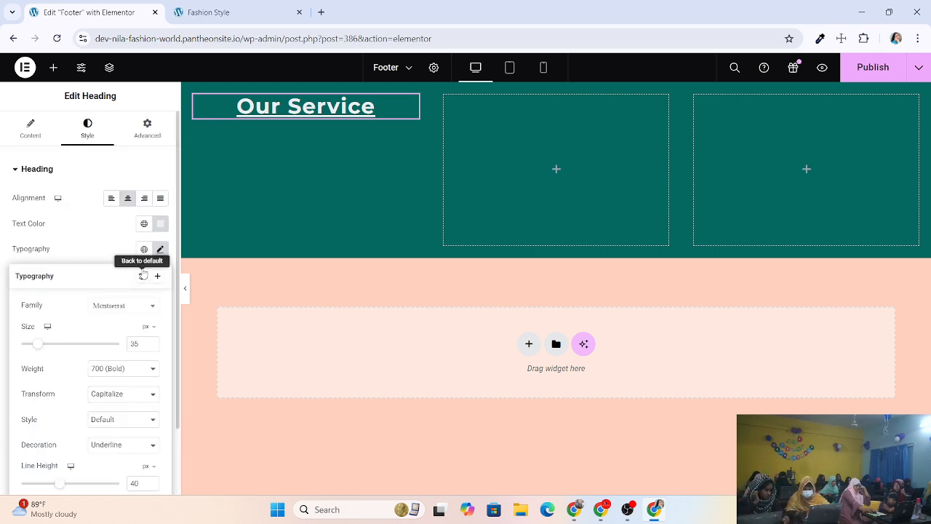
{"action": "scroll", "coordinate": [100, 322], "scroll_direction": "down", "scroll_amount": 1}
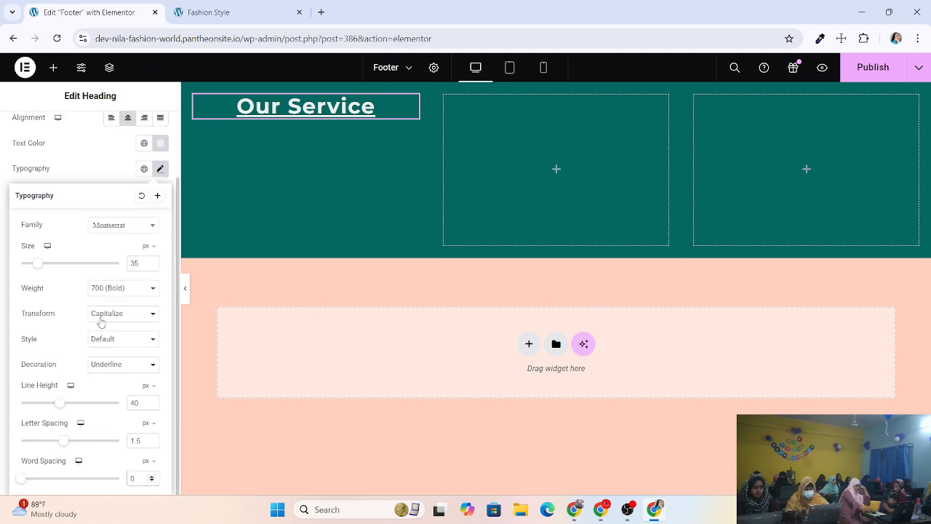
Test a 2 px olive-yellow text stroke on the heading, then reset stroke width to 0.
{"action": "left_click", "coordinate": [101, 168]}
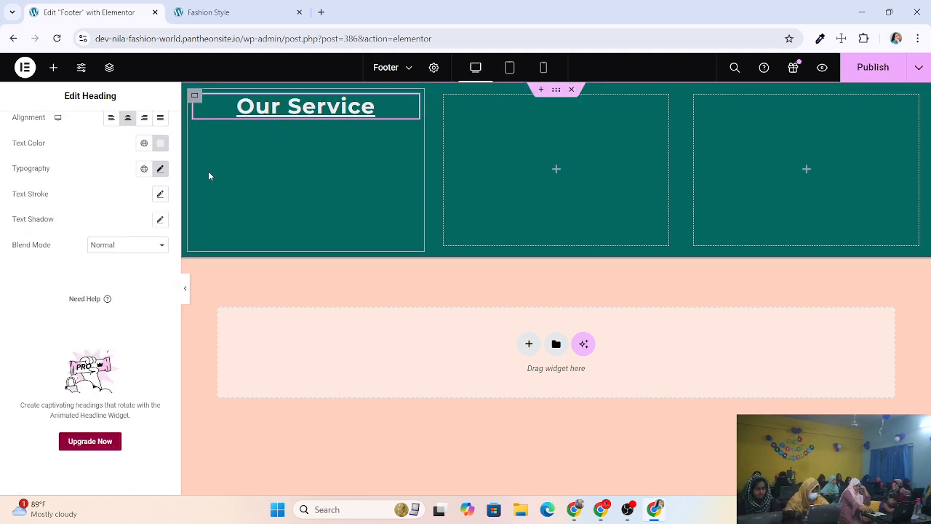
{"action": "left_click", "coordinate": [160, 195]}
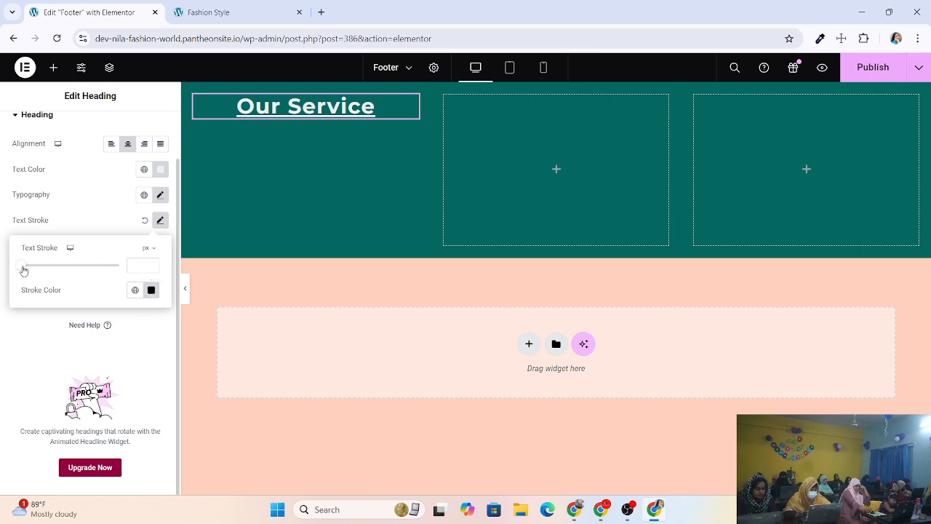
{"action": "mouse_move", "coordinate": [27, 269]}
{"action": "left_mouse_down"}
{"action": "mouse_move", "coordinate": [61, 266]}
{"action": "mouse_move", "coordinate": [22, 266]}
{"action": "left_mouse_up"}
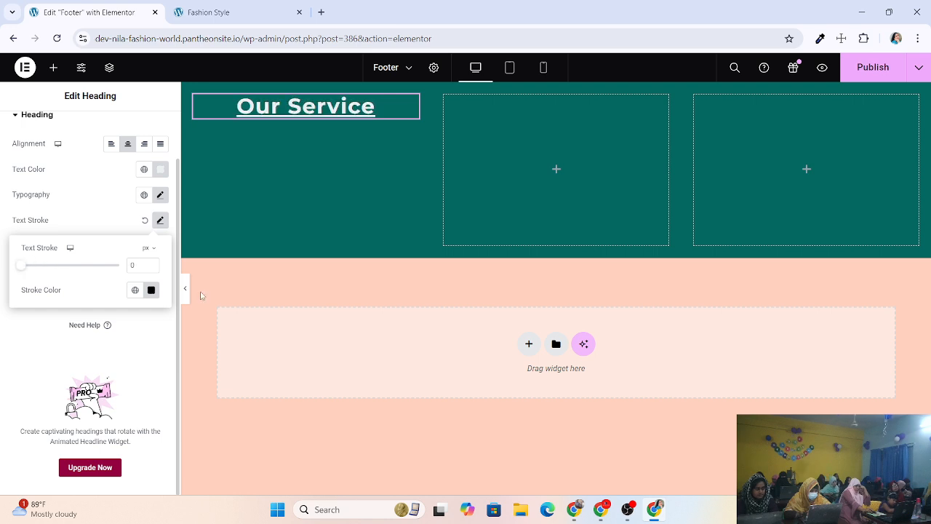
{"action": "left_click", "coordinate": [153, 263]}
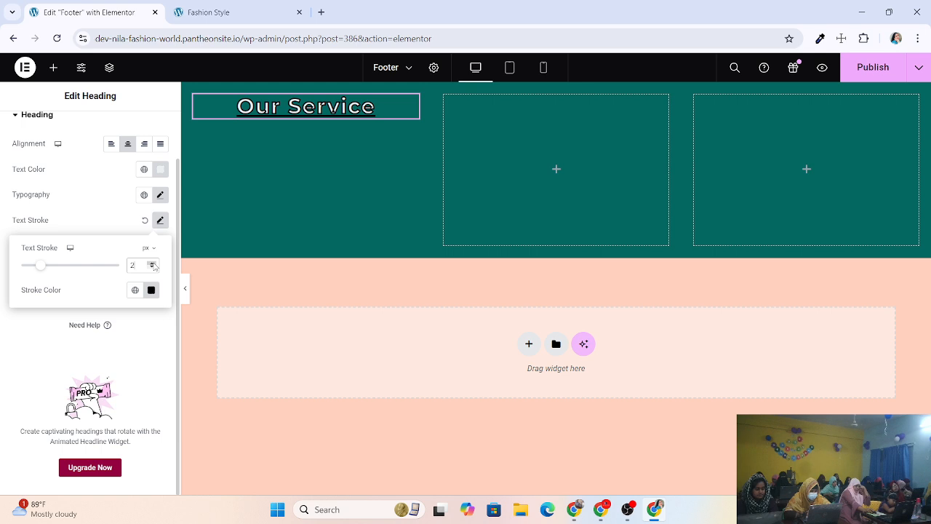
{"action": "left_click", "coordinate": [150, 289]}
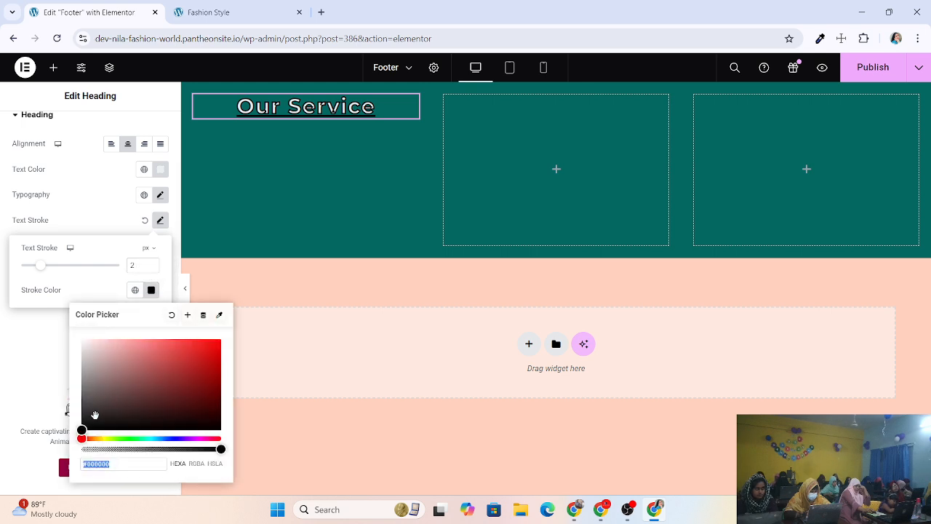
{"action": "left_click_drag", "start_coordinate": [80, 430], "coordinate": [162, 416]}
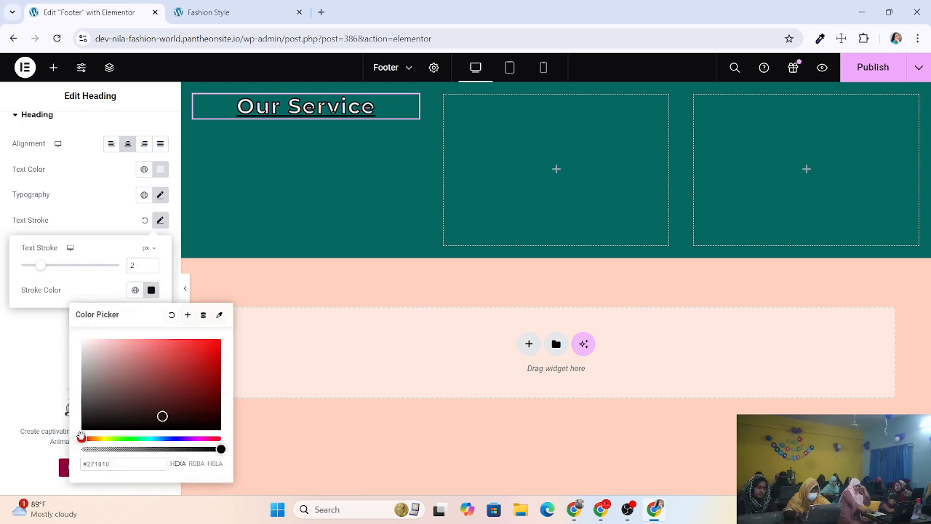
{"action": "left_click_drag", "start_coordinate": [81, 438], "coordinate": [102, 438]}
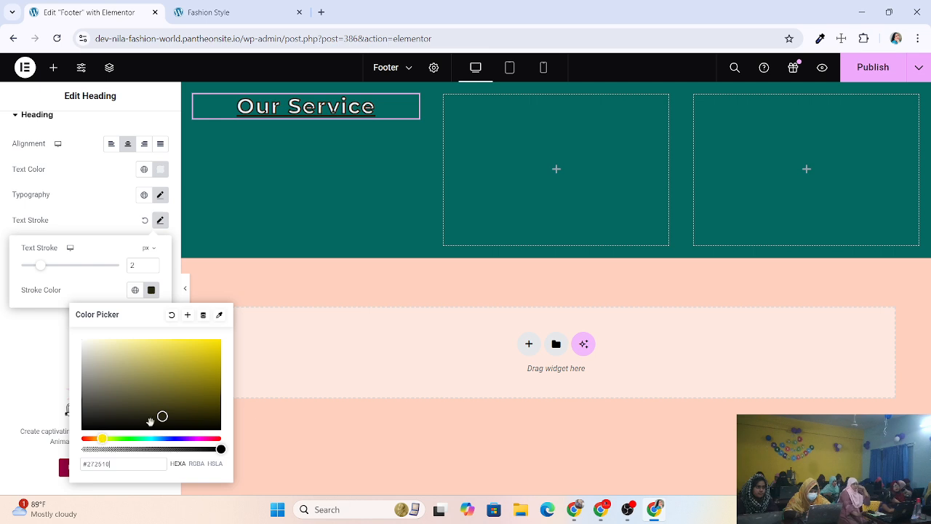
{"action": "left_click_drag", "start_coordinate": [162, 415], "coordinate": [215, 385]}
{"action": "mouse_move", "coordinate": [45, 270]}
{"action": "left_mouse_down"}
{"action": "mouse_move", "coordinate": [20, 268]}
{"action": "mouse_move", "coordinate": [53, 269]}
{"action": "mouse_move", "coordinate": [2, 229]}
{"action": "left_mouse_up"}
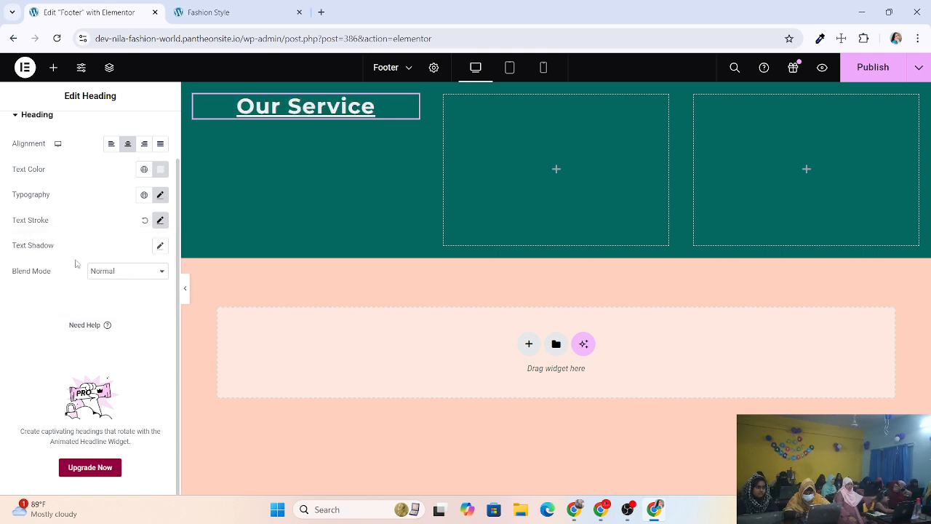
Experiment with the heading's text shadow blur and horizontal and vertical offsets.
{"action": "left_click", "coordinate": [160, 221]}
{"action": "left_click", "coordinate": [85, 219]}
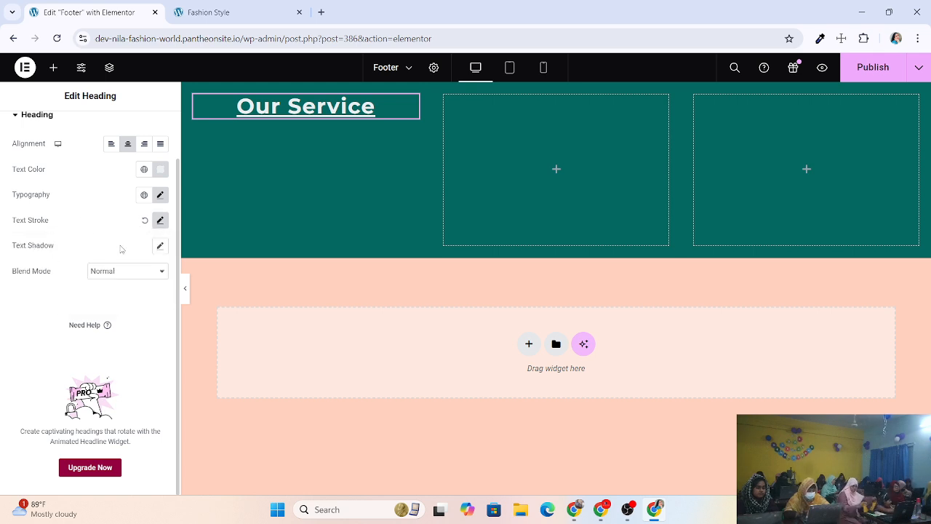
{"action": "left_click", "coordinate": [160, 246]}
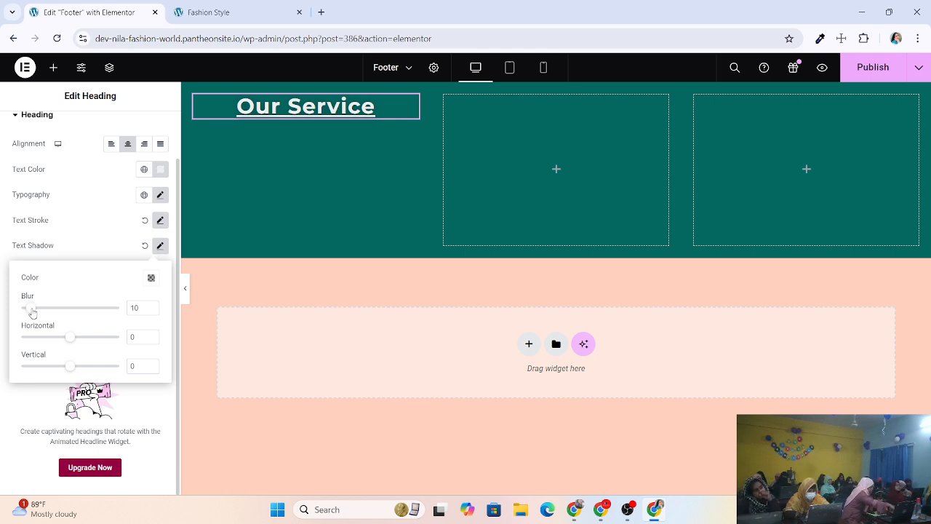
{"action": "left_click_drag", "start_coordinate": [32, 313], "coordinate": [87, 336]}
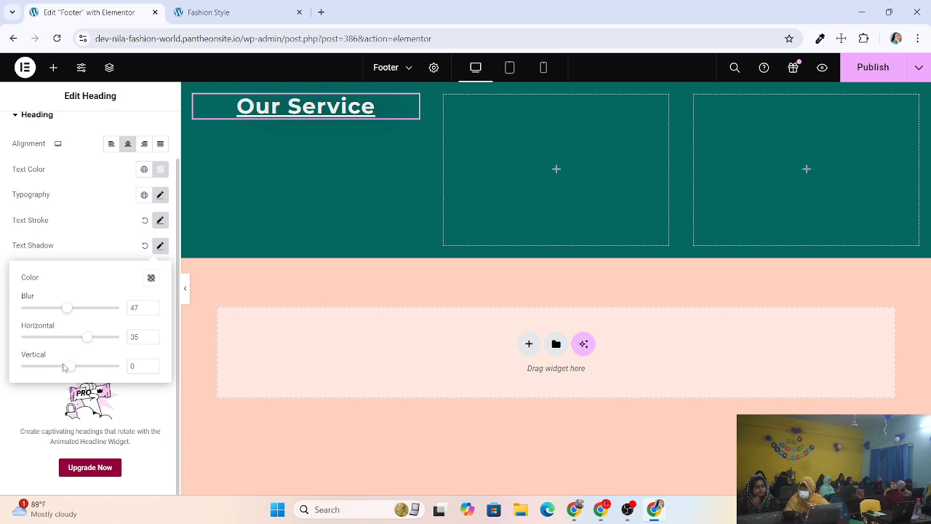
{"action": "left_click_drag", "start_coordinate": [69, 368], "coordinate": [93, 363]}
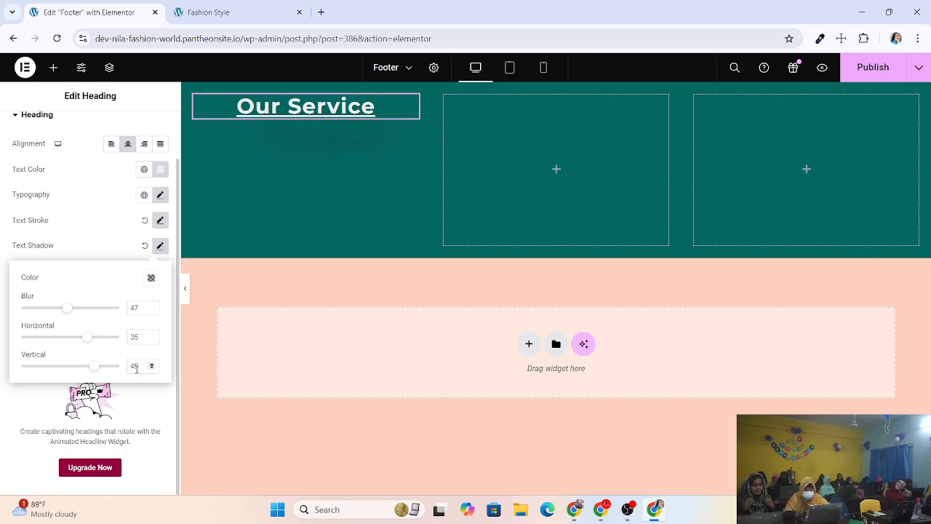
{"action": "left_click_drag", "start_coordinate": [93, 366], "coordinate": [2, 362]}
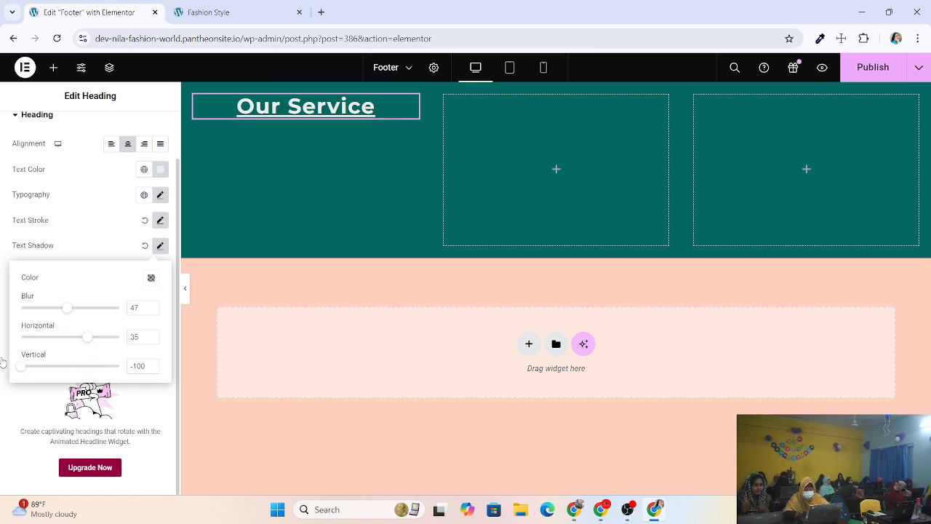
{"action": "left_click", "coordinate": [4, 361]}
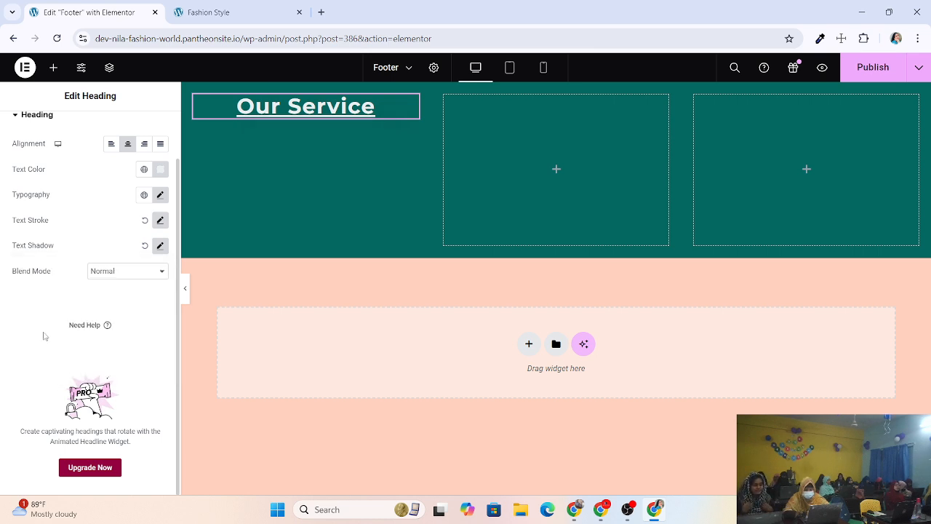
{"action": "left_click", "coordinate": [160, 245]}
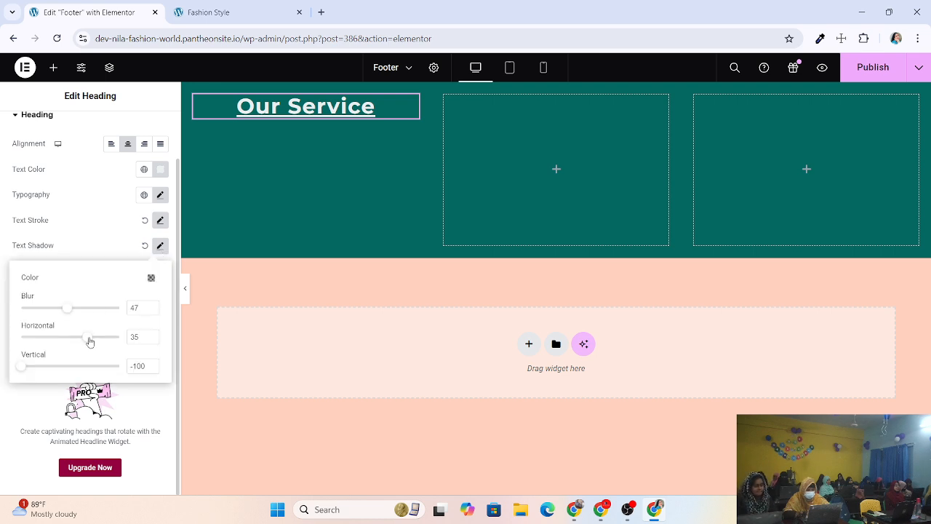
{"action": "left_click_drag", "start_coordinate": [89, 342], "coordinate": [15, 336]}
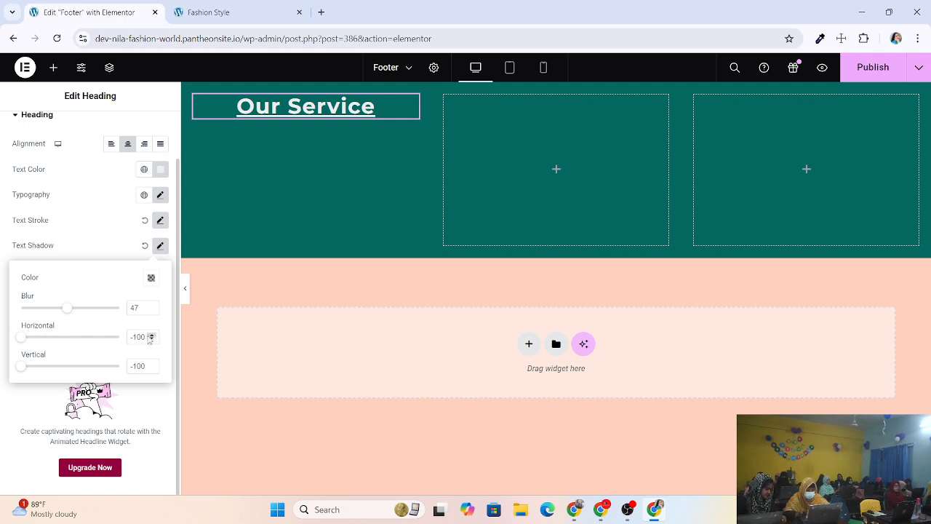
Enter 0 for the shadow's horizontal, vertical and blur values.
{"action": "type", "text": "0"}
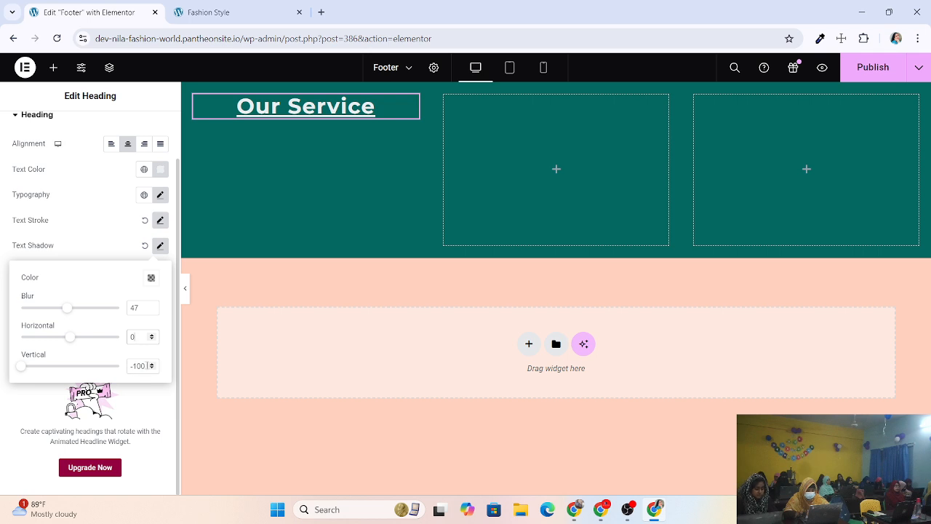
{"action": "left_click", "coordinate": [131, 366]}
{"action": "left_click_drag", "start_coordinate": [143, 365], "coordinate": [131, 366]}
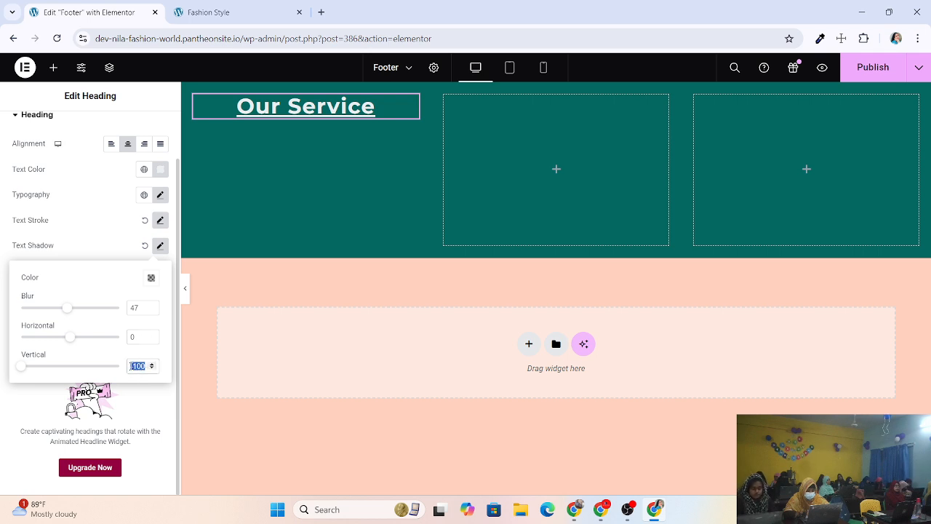
{"action": "type", "text": "0"}
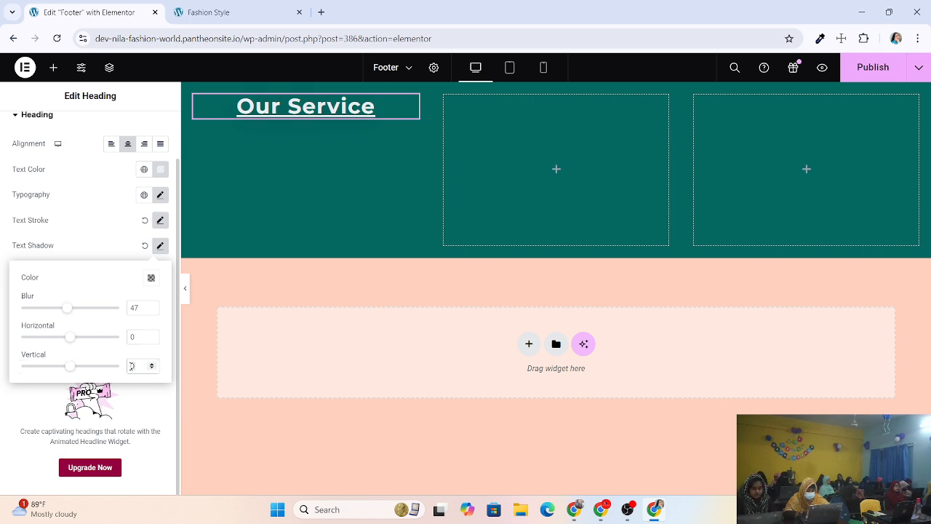
{"action": "double_click", "coordinate": [135, 308]}
{"action": "type", "text": "0"}
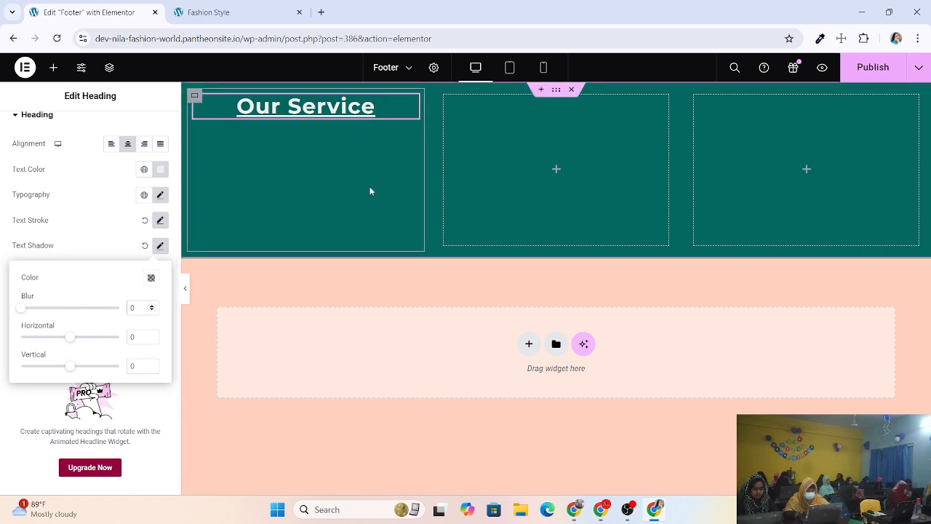
{"action": "left_click", "coordinate": [104, 227]}
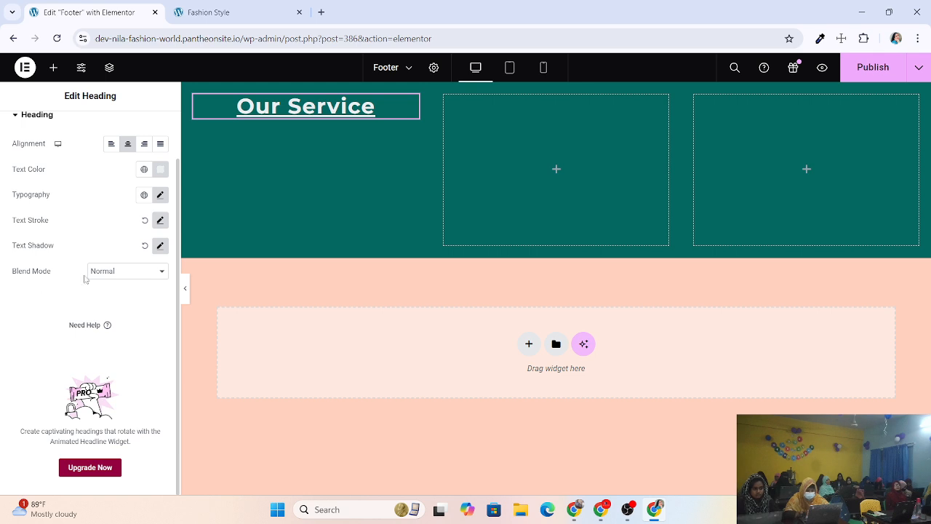
{"action": "left_click", "coordinate": [138, 275]}
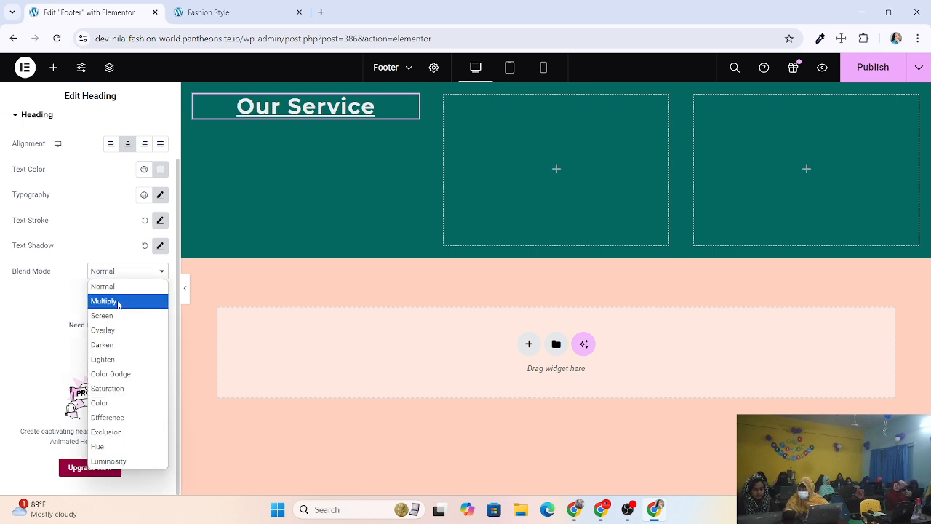
{"action": "left_click", "coordinate": [92, 244]}
{"action": "left_click", "coordinate": [159, 245]}
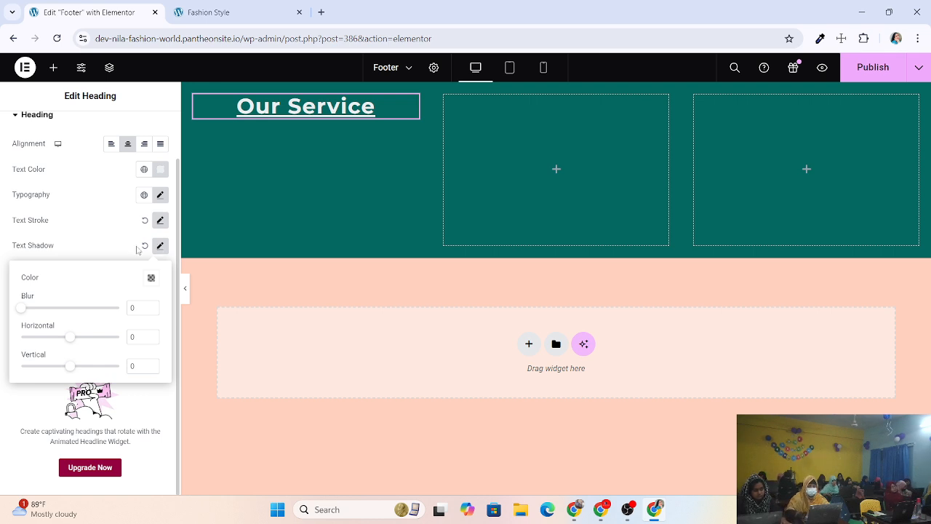
{"action": "left_click", "coordinate": [139, 395]}
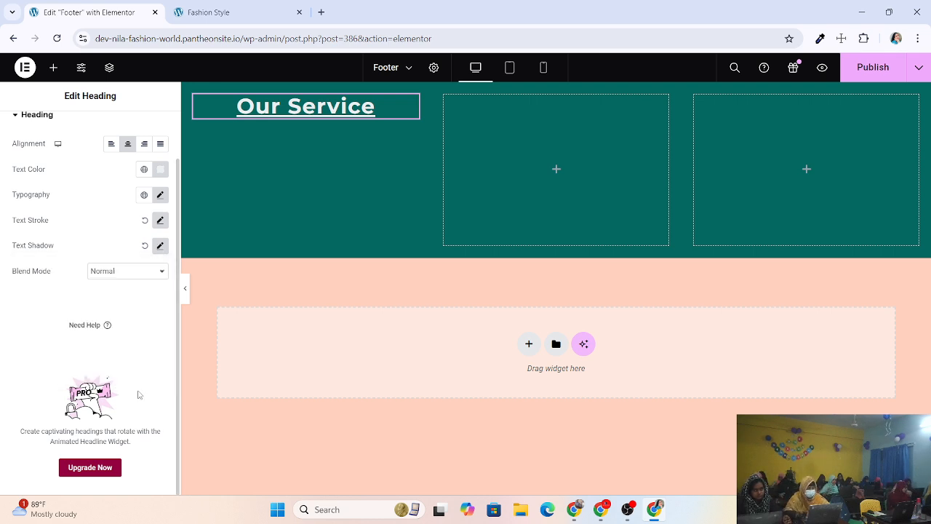
{"action": "scroll", "coordinate": [138, 385], "scroll_direction": "up", "scroll_amount": 2}
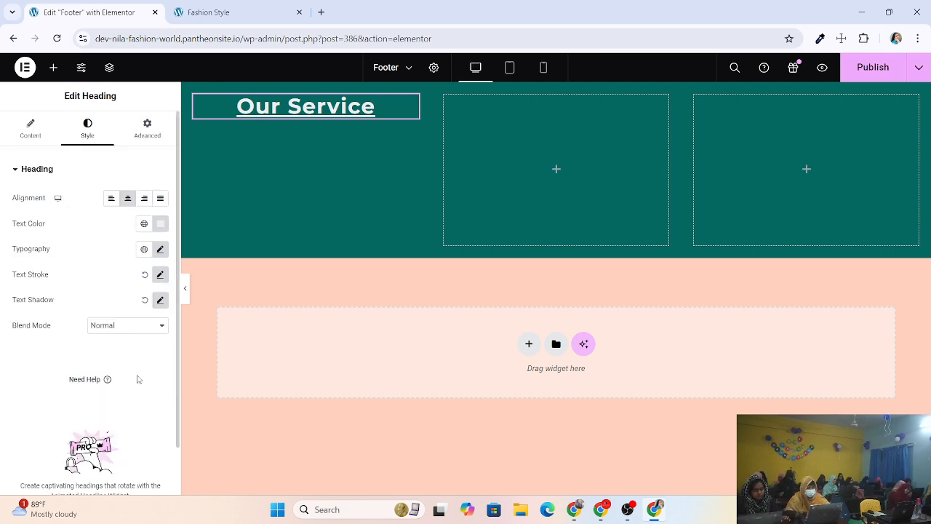
In the heading's Advanced settings, raise the linked margin with the spinner.
{"action": "left_click", "coordinate": [148, 128]}
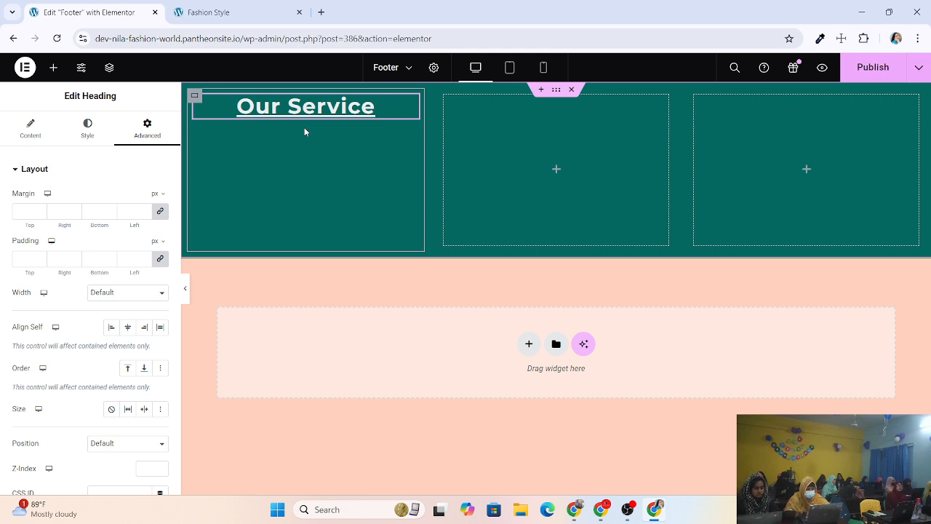
{"action": "scroll", "coordinate": [123, 266], "scroll_direction": "down", "scroll_amount": 7}
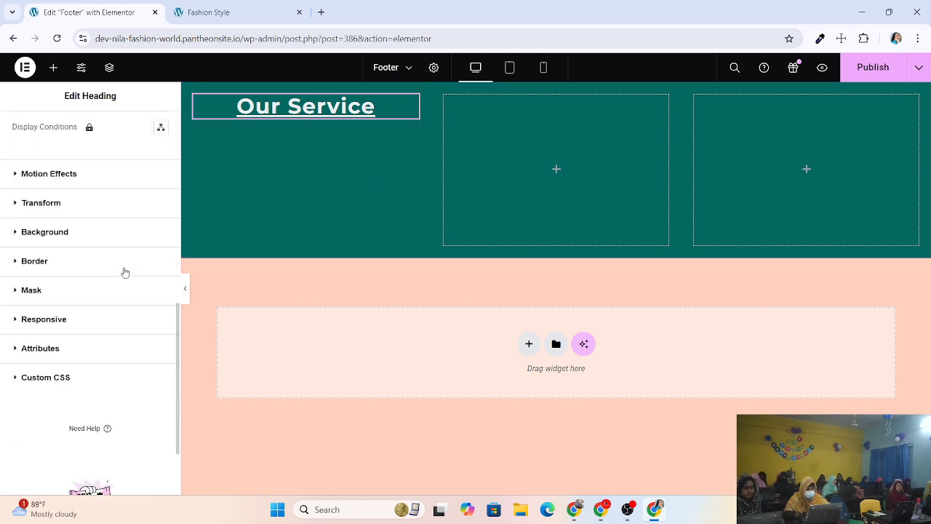
{"action": "scroll", "coordinate": [124, 272], "scroll_direction": "up", "scroll_amount": 3}
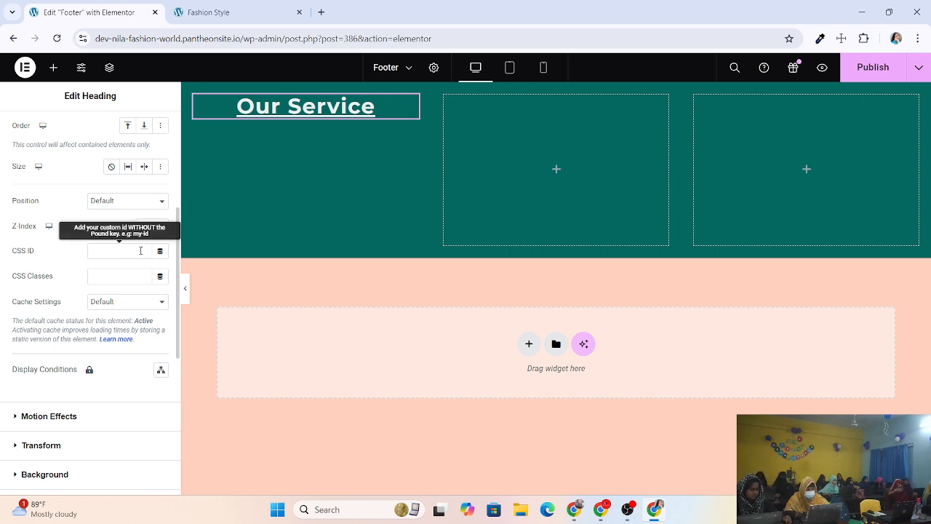
{"action": "scroll", "coordinate": [123, 291], "scroll_direction": "down", "scroll_amount": 2}
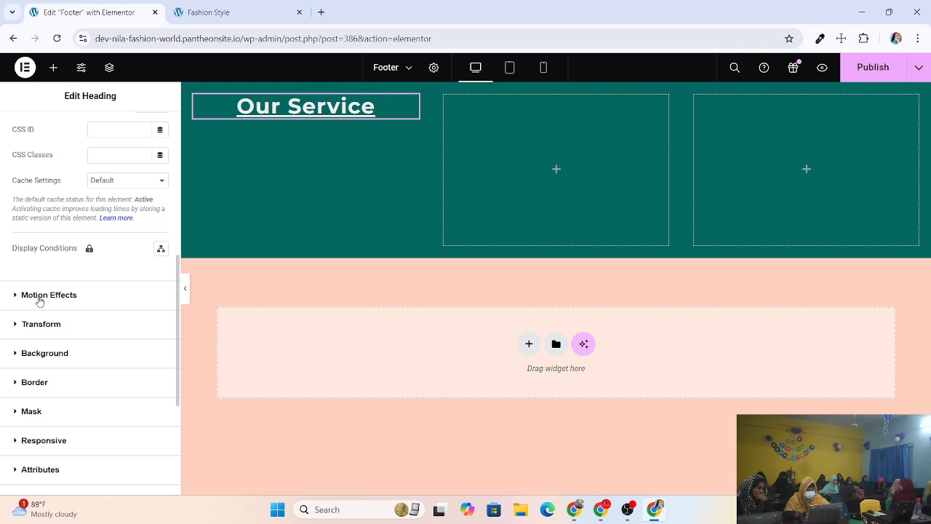
{"action": "scroll", "coordinate": [40, 301], "scroll_direction": "up", "scroll_amount": 4}
{"action": "scroll", "coordinate": [36, 138], "scroll_direction": "up", "scroll_amount": 2}
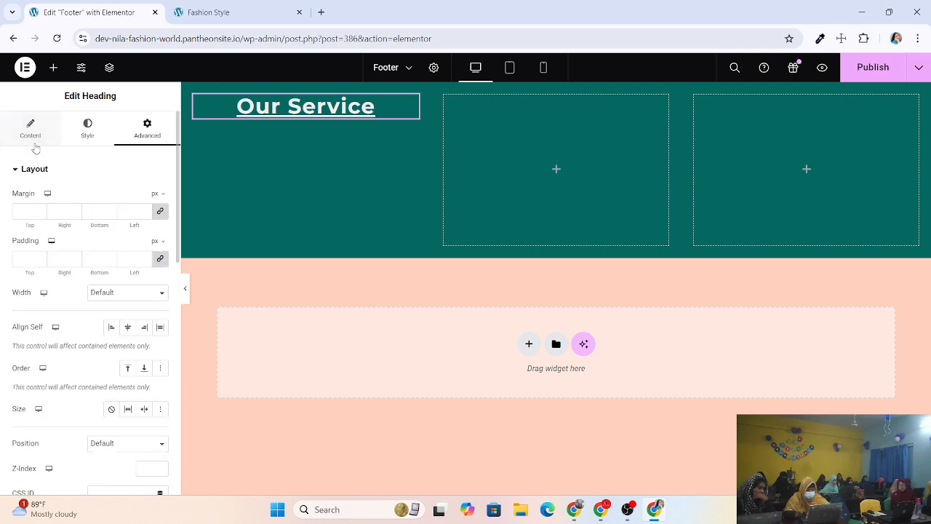
{"action": "left_click", "coordinate": [40, 210]}
{"action": "left_click", "coordinate": [40, 210]}
{"action": "left_click", "coordinate": [40, 210]}
{"action": "left_click", "coordinate": [40, 210]}
{"action": "left_click", "coordinate": [40, 210]}
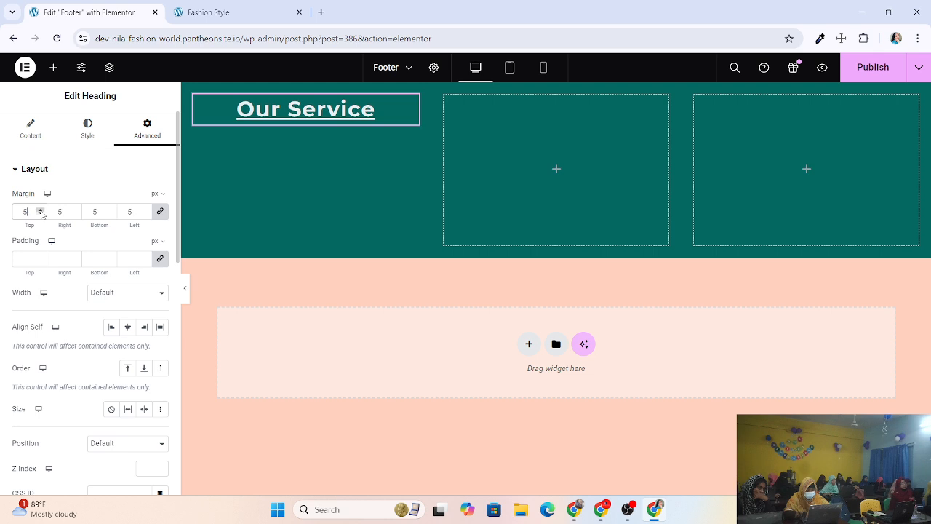
{"action": "left_click", "coordinate": [41, 210]}
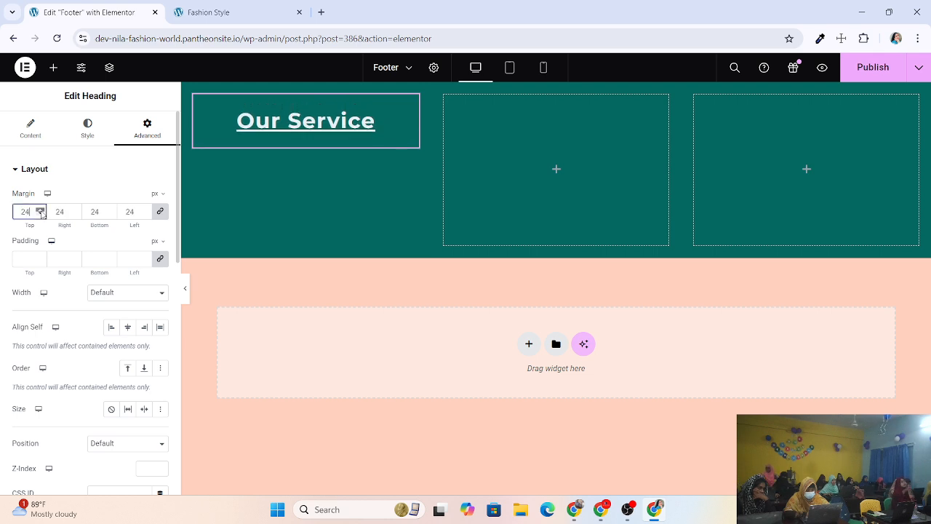
{"action": "left_click", "coordinate": [41, 211]}
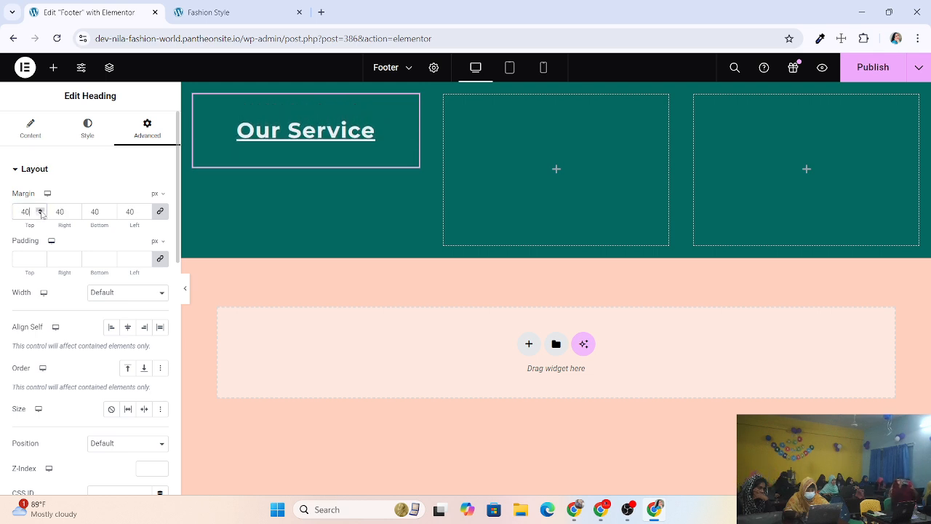
{"action": "left_click", "coordinate": [41, 210]}
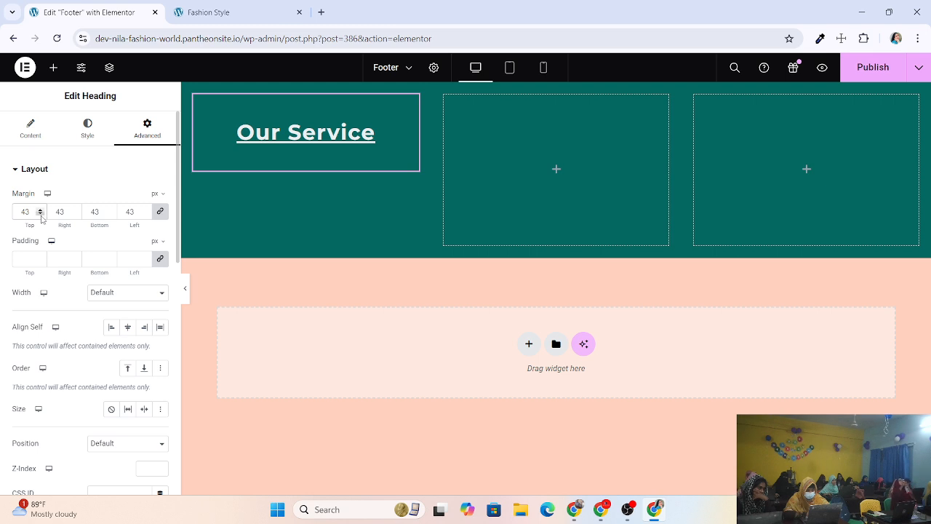
Bring the heading's margin back to 0 and set the linked padding to 0.
{"action": "left_click", "coordinate": [41, 214]}
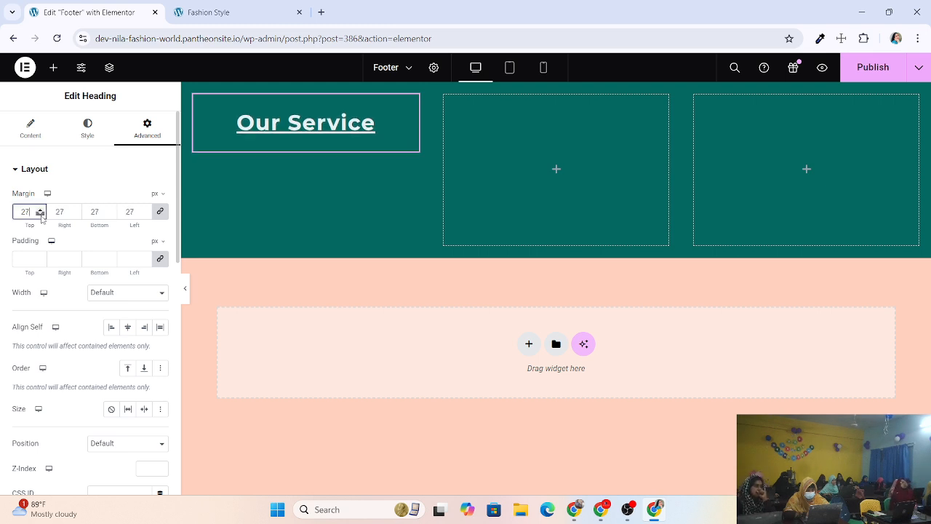
{"action": "left_click", "coordinate": [40, 214]}
{"action": "left_click", "coordinate": [41, 214]}
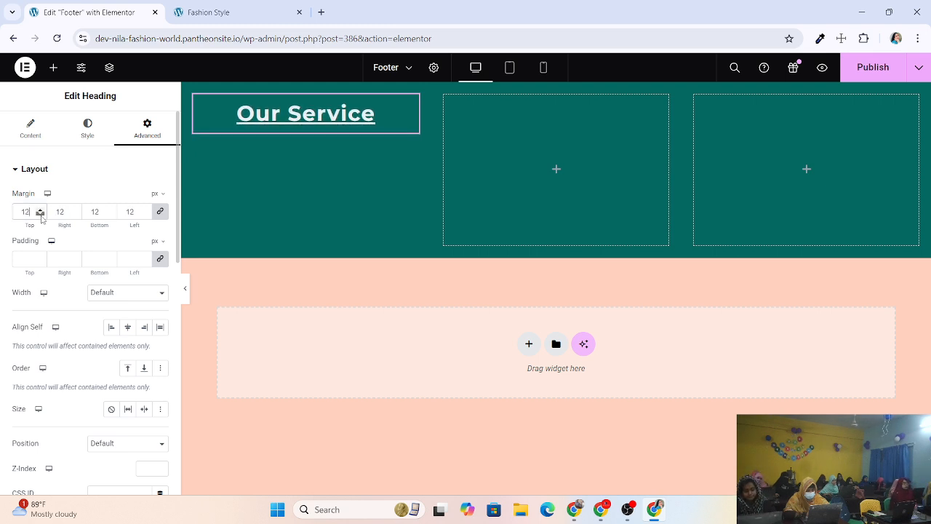
{"action": "left_click", "coordinate": [41, 214]}
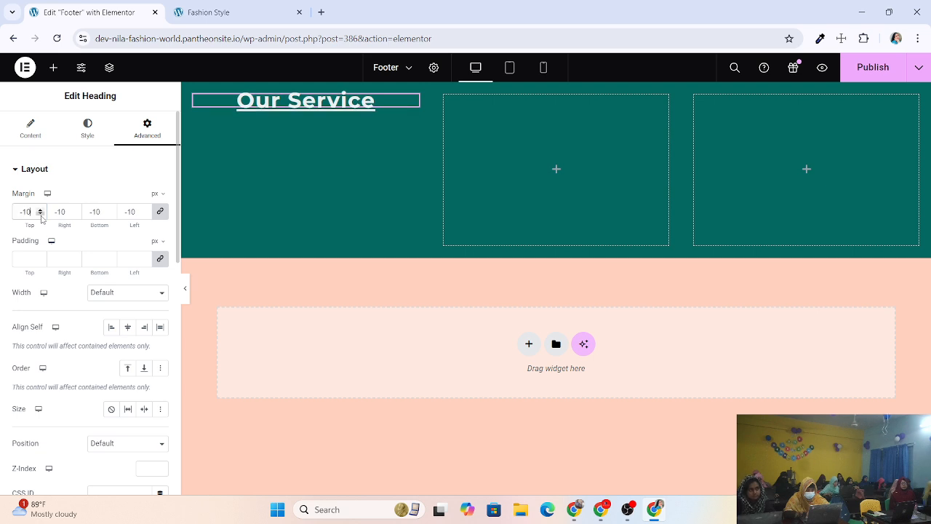
{"action": "left_click", "coordinate": [40, 210]}
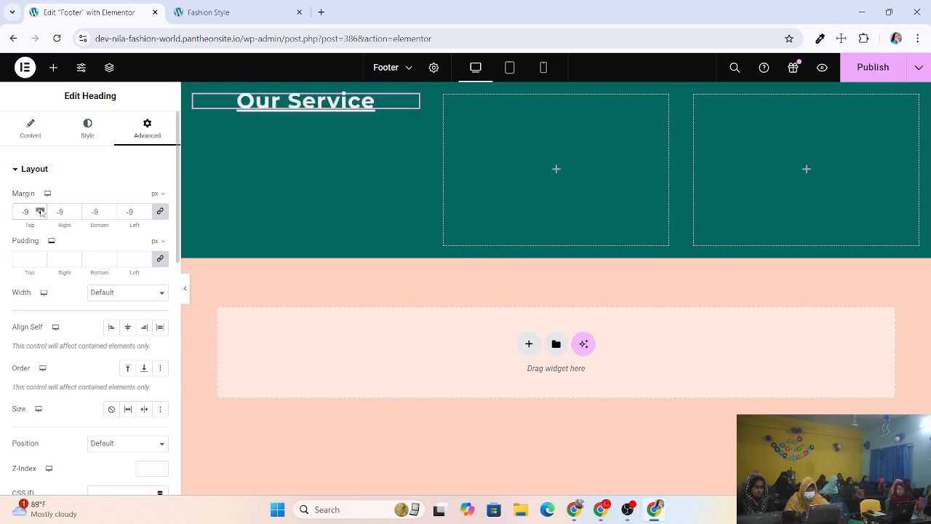
{"action": "left_click", "coordinate": [40, 209]}
{"action": "left_click", "coordinate": [40, 209]}
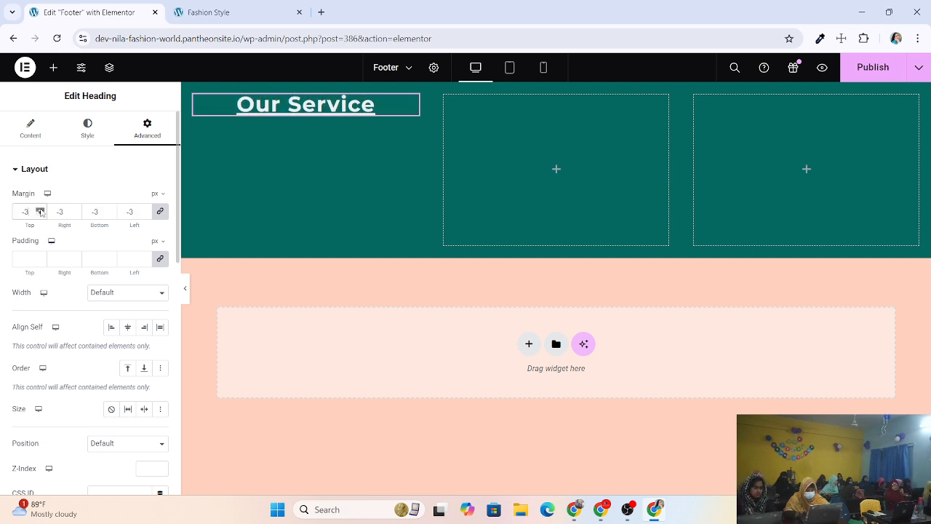
{"action": "left_click", "coordinate": [40, 209]}
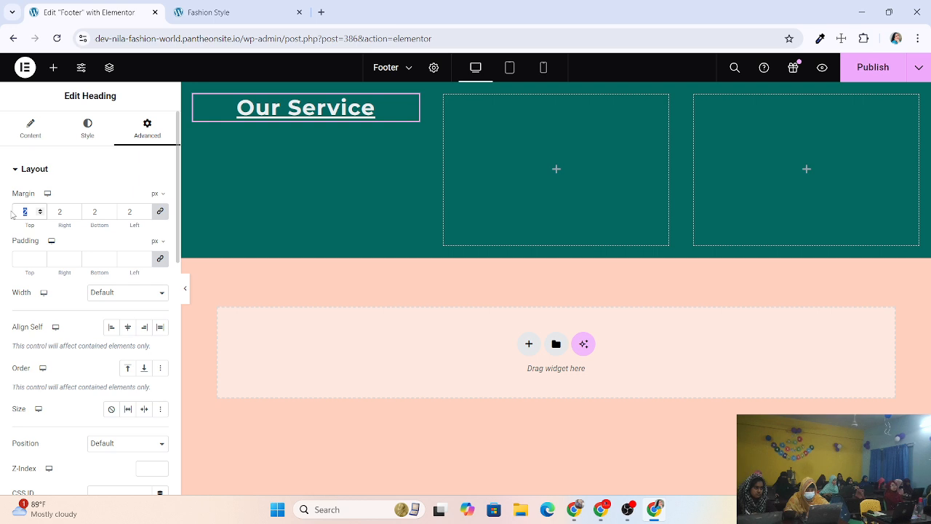
{"action": "type", "text": "0"}
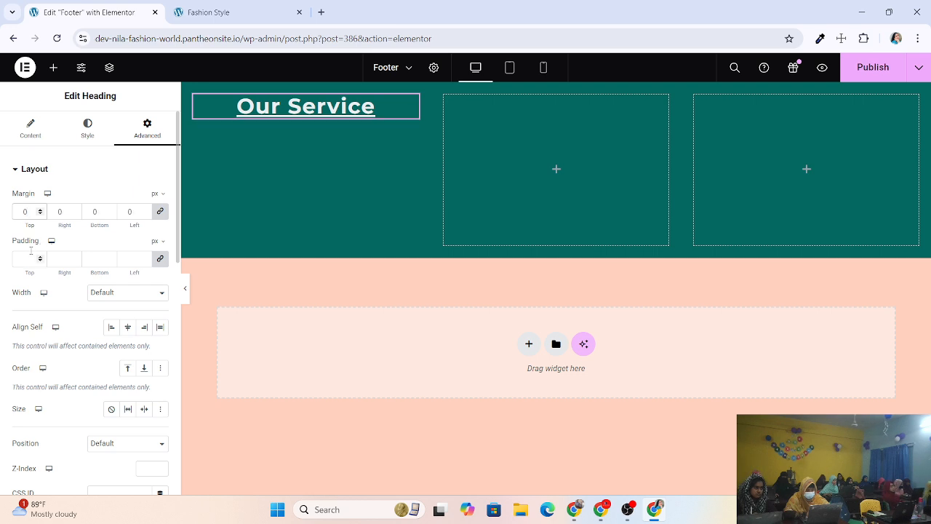
{"action": "left_click_drag", "start_coordinate": [41, 258], "coordinate": [38, 257]}
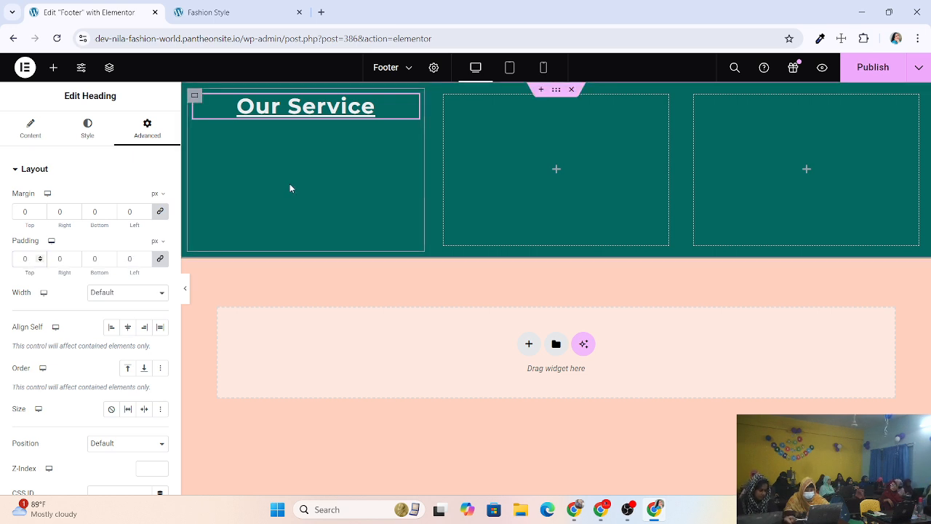
Place a Text Editor widget beneath the Our Service heading.
{"action": "left_click", "coordinate": [53, 69]}
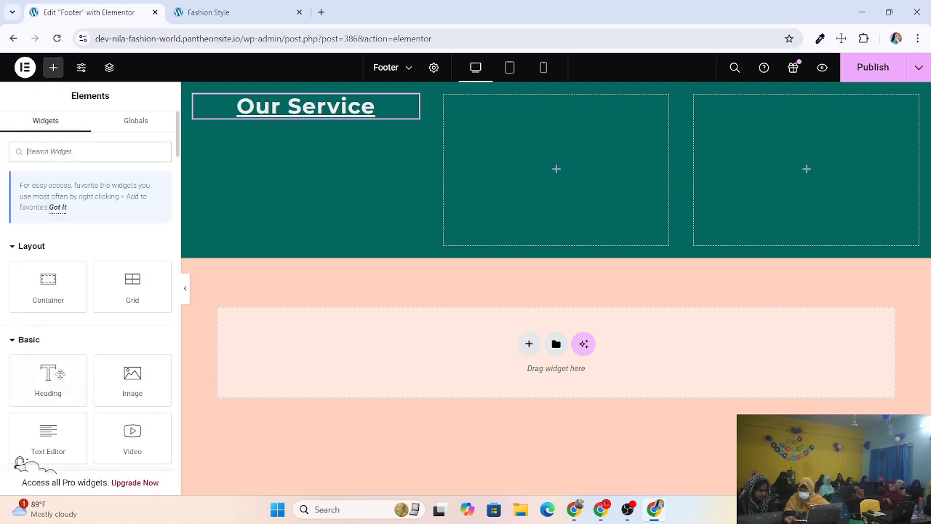
{"action": "scroll", "coordinate": [48, 368], "scroll_direction": "down", "scroll_amount": 3}
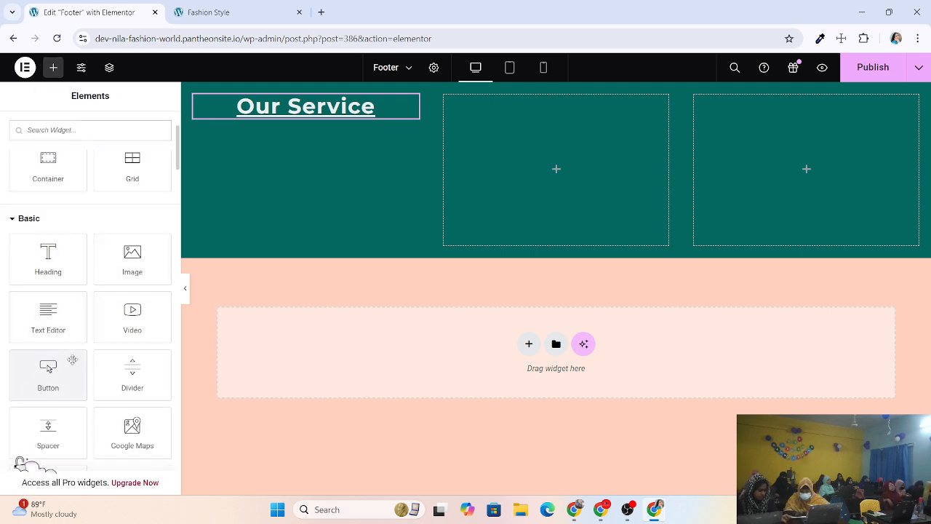
{"action": "left_click_drag", "start_coordinate": [44, 313], "coordinate": [313, 127]}
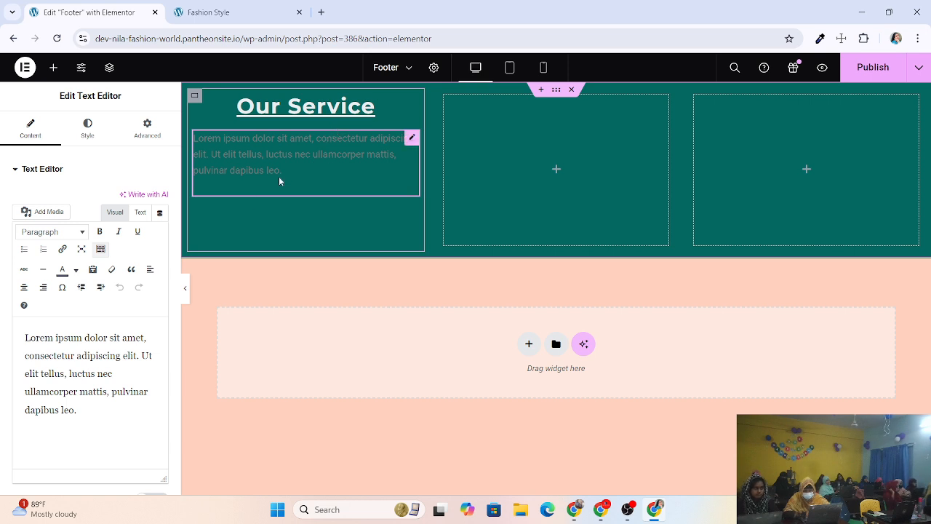
Copy the Lorem ipsum paragraph and paste a second copy after 'dapibus leo.'.
{"action": "left_click_drag", "start_coordinate": [90, 415], "coordinate": [2, 345]}
{"action": "key", "text": "ctrl+c"}
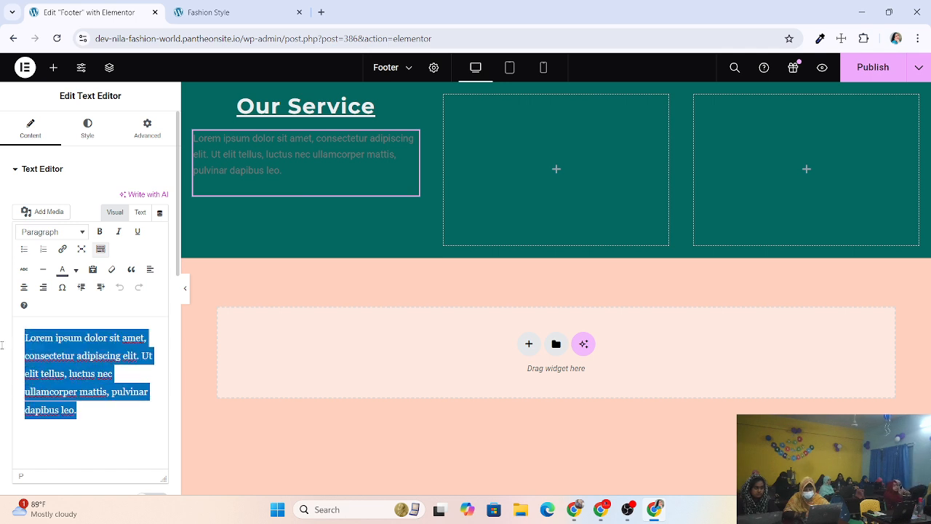
{"action": "right_click", "coordinate": [94, 352]}
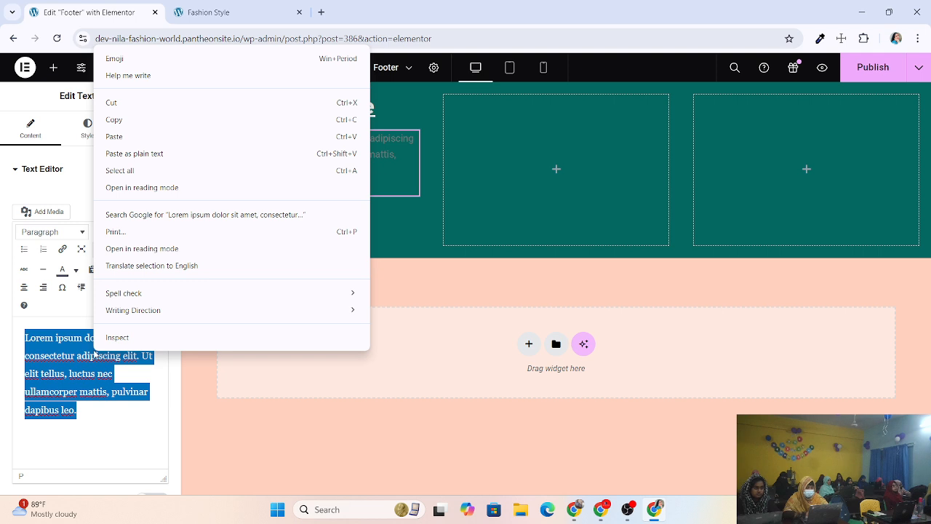
{"action": "left_click", "coordinate": [129, 121]}
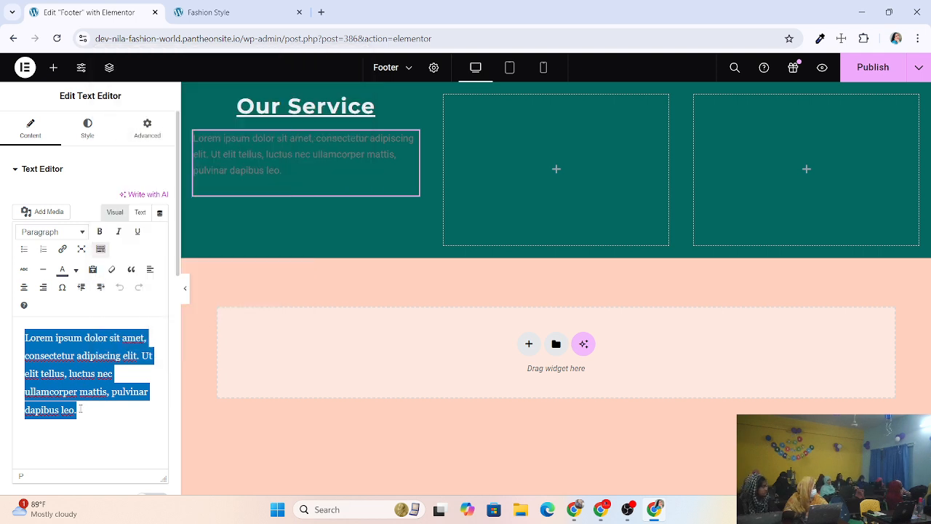
{"action": "left_click", "coordinate": [78, 409]}
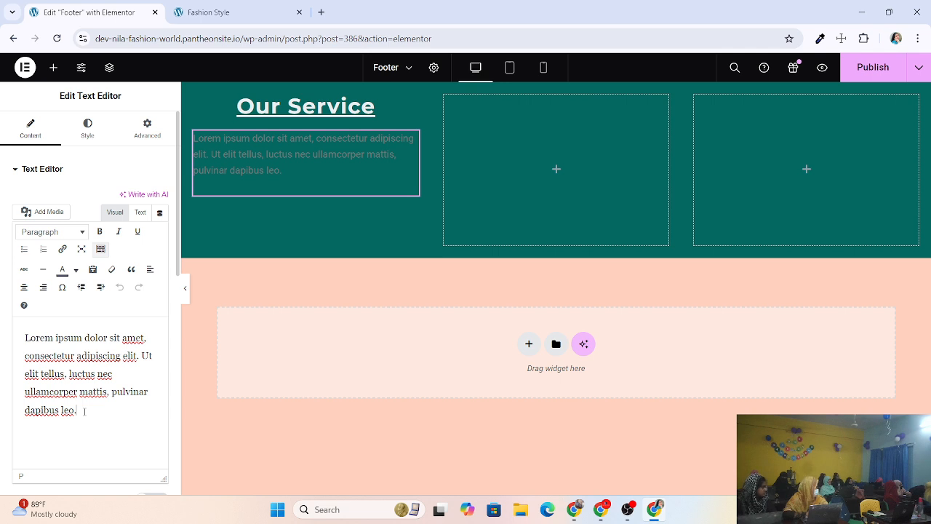
{"action": "left_click", "coordinate": [85, 411]}
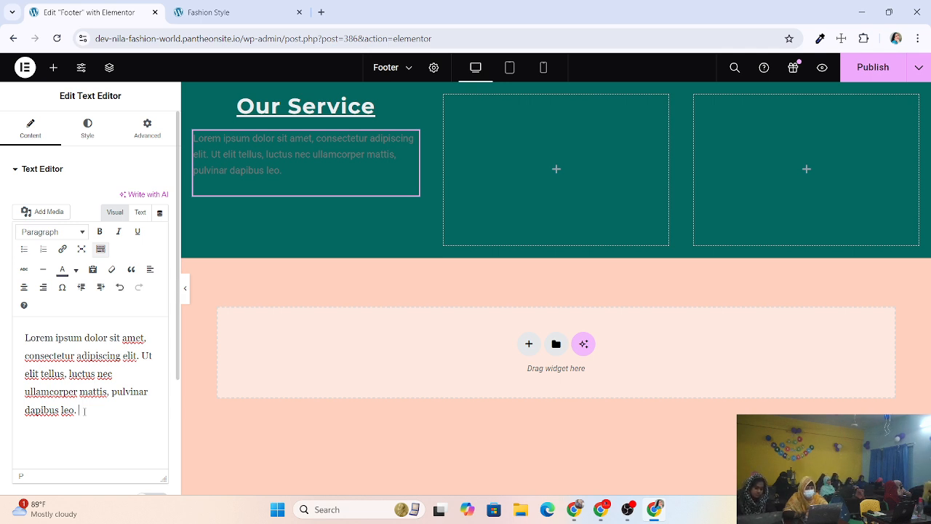
{"action": "key", "text": "ctrl+v"}
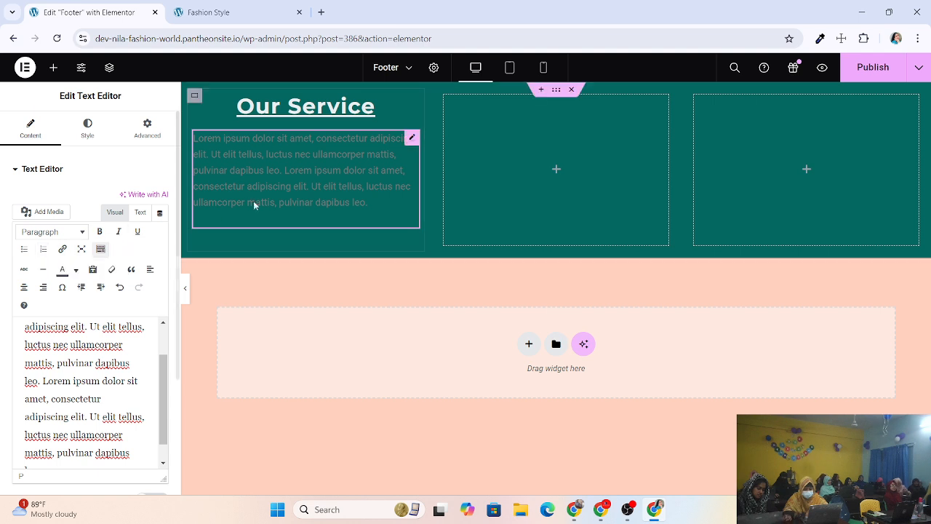
Justify the Our Service paragraph, make its text pale pinkish-white, and publish the footer.
{"action": "left_click", "coordinate": [87, 132]}
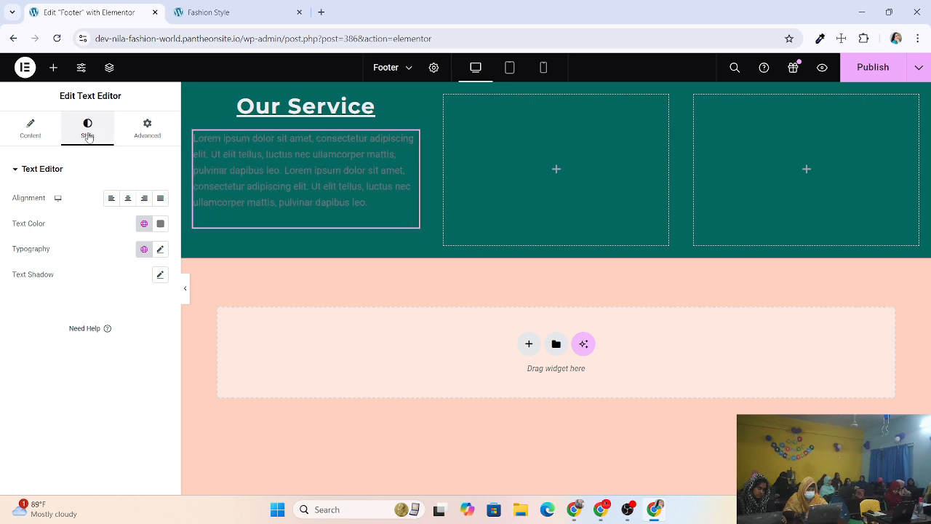
{"action": "left_click", "coordinate": [160, 199]}
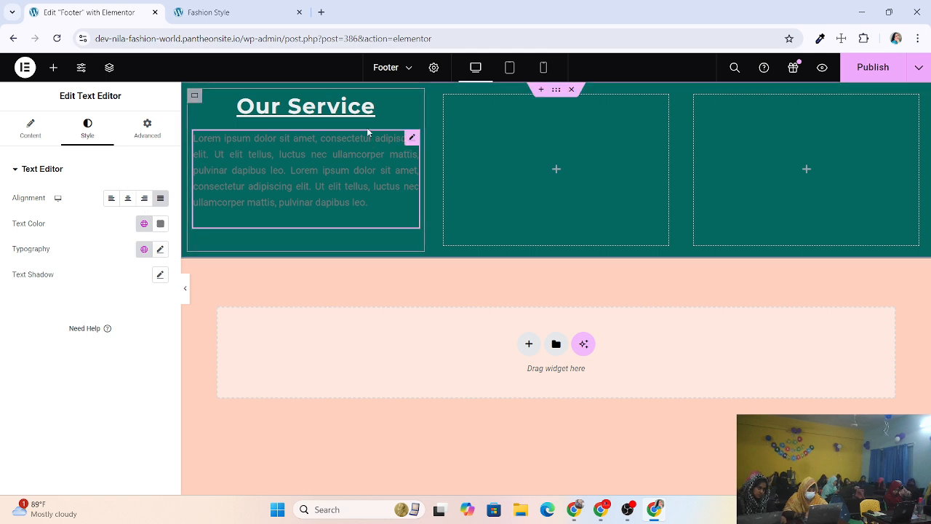
{"action": "left_click", "coordinate": [161, 226]}
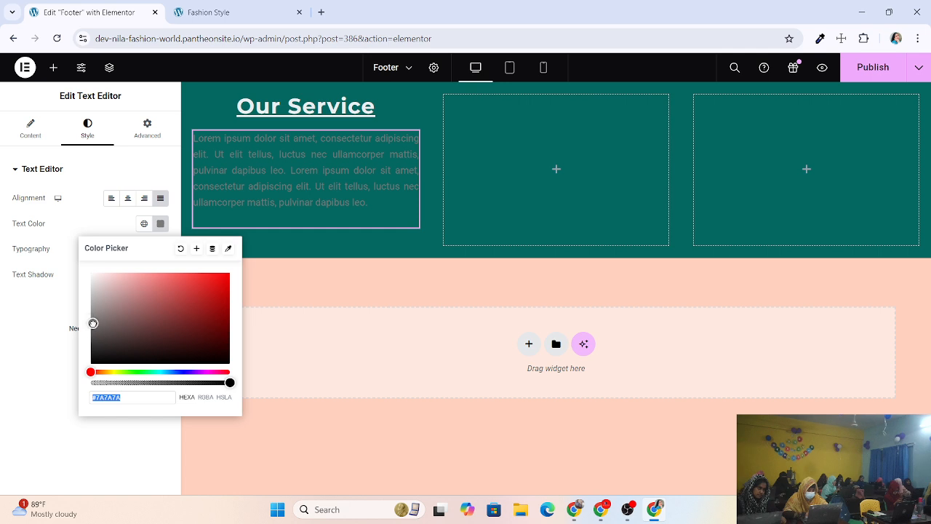
{"action": "left_click_drag", "start_coordinate": [89, 325], "coordinate": [97, 280]}
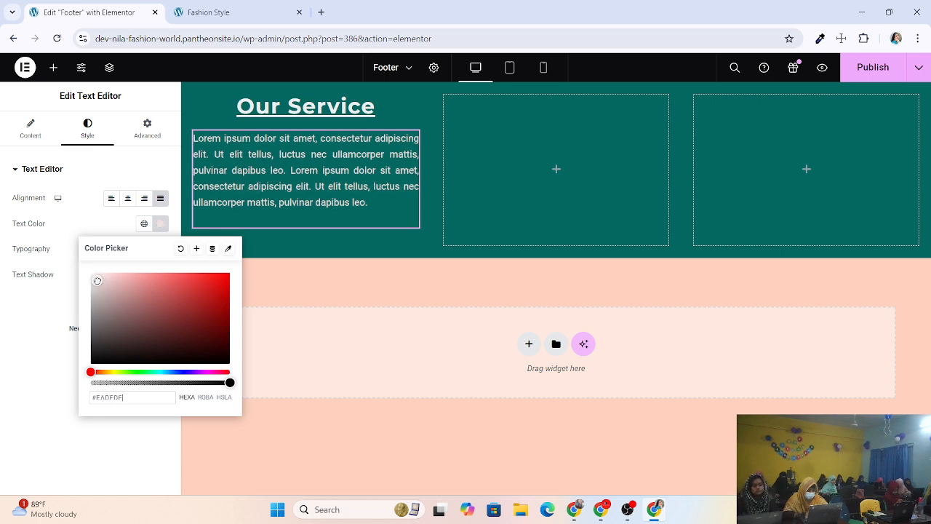
{"action": "left_click", "coordinate": [335, 244]}
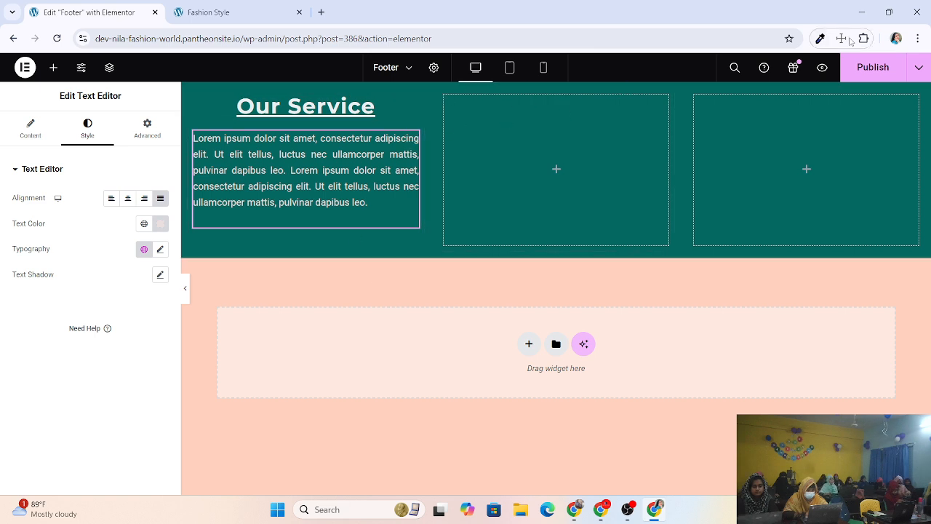
{"action": "left_click", "coordinate": [873, 66]}
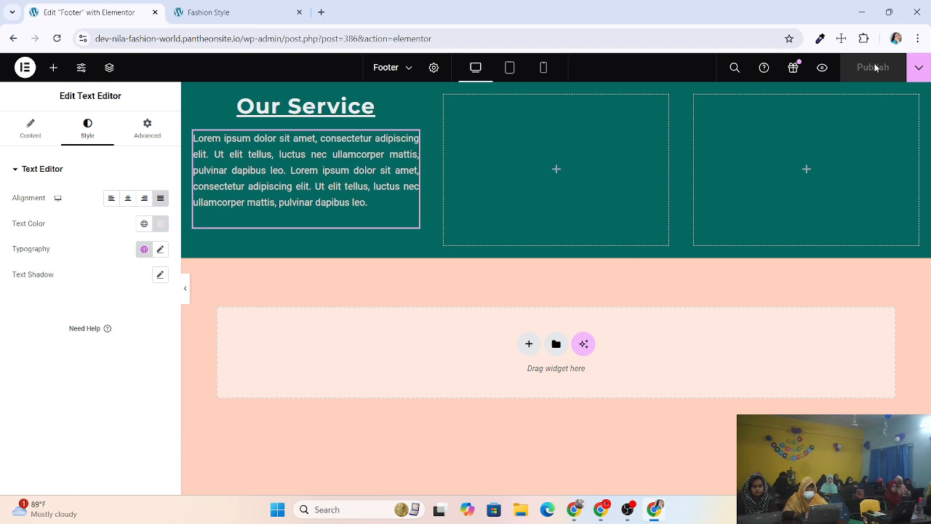
{"action": "left_click", "coordinate": [234, 20]}
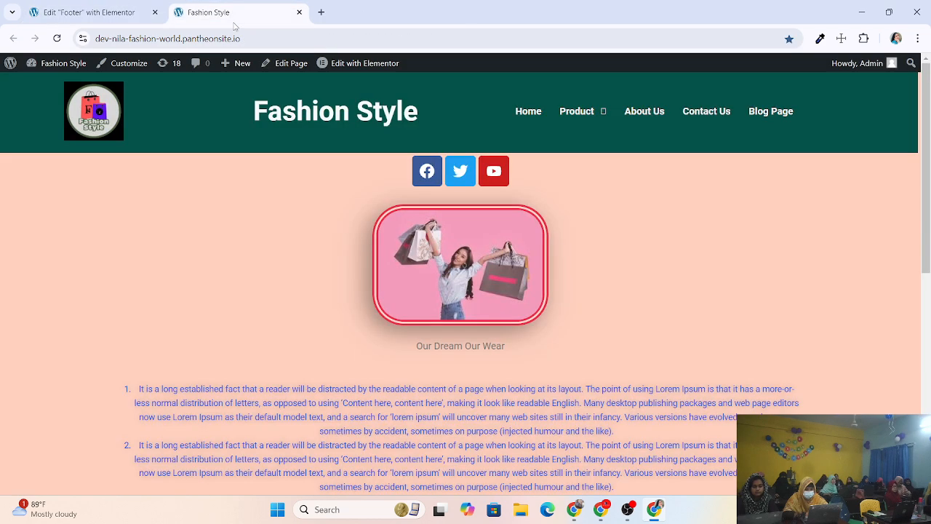
{"action": "left_click", "coordinate": [57, 38]}
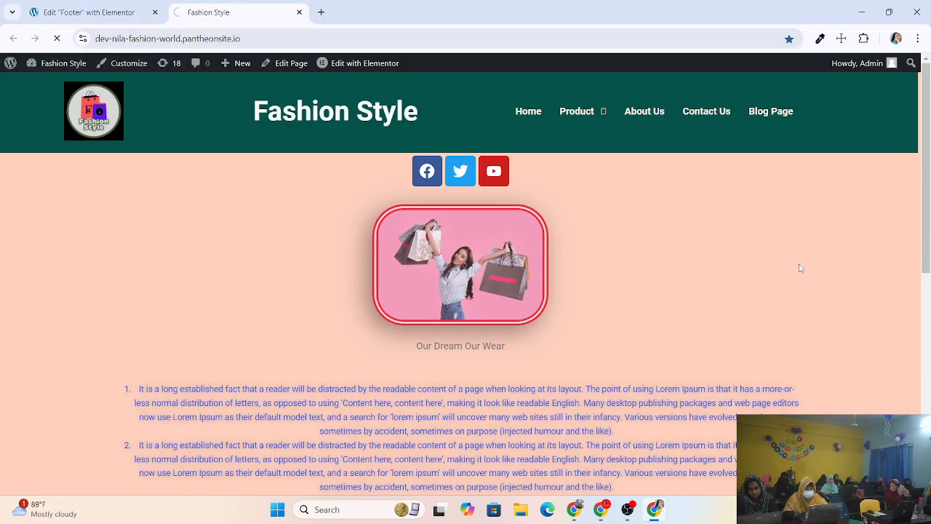
{"action": "scroll", "coordinate": [800, 269], "scroll_direction": "down", "scroll_amount": 7}
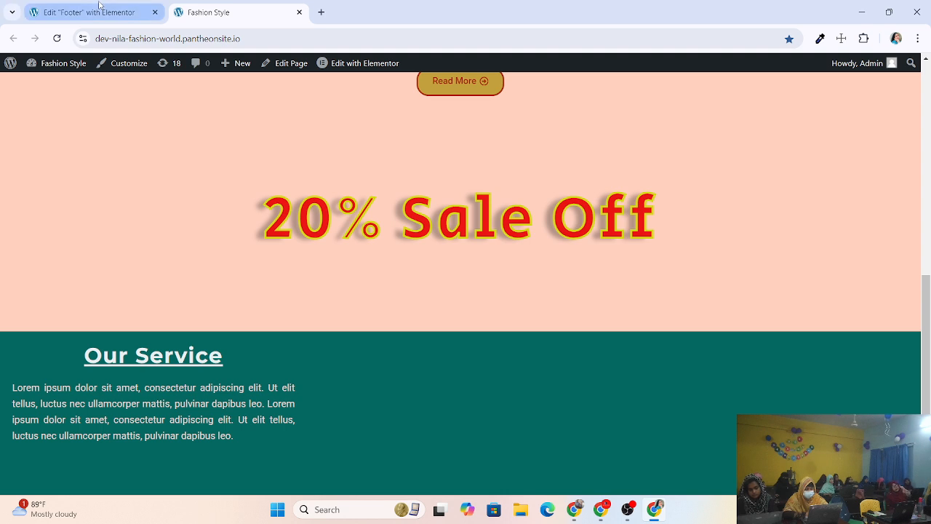
{"action": "left_click", "coordinate": [99, 5]}
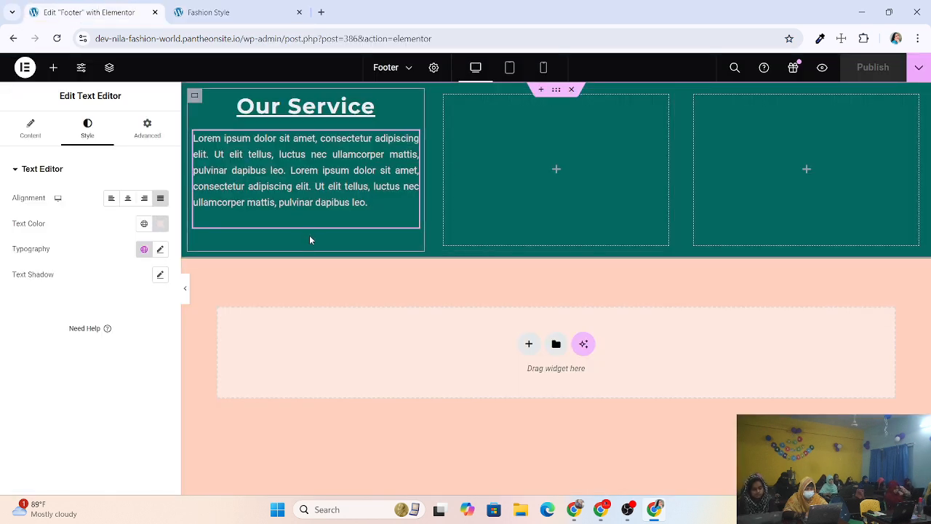
Copy the first footer column and paste its style onto the empty second column.
{"action": "left_click", "coordinate": [195, 97]}
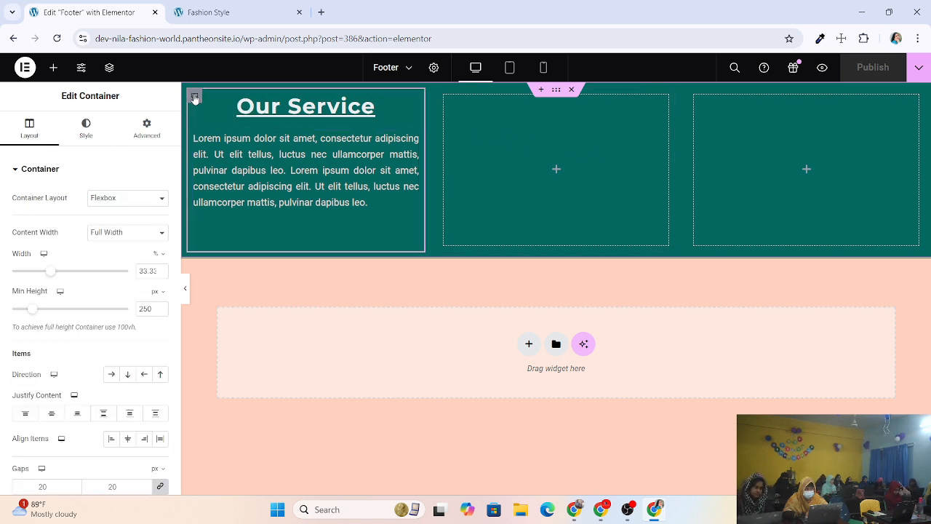
{"action": "right_click", "coordinate": [194, 97]}
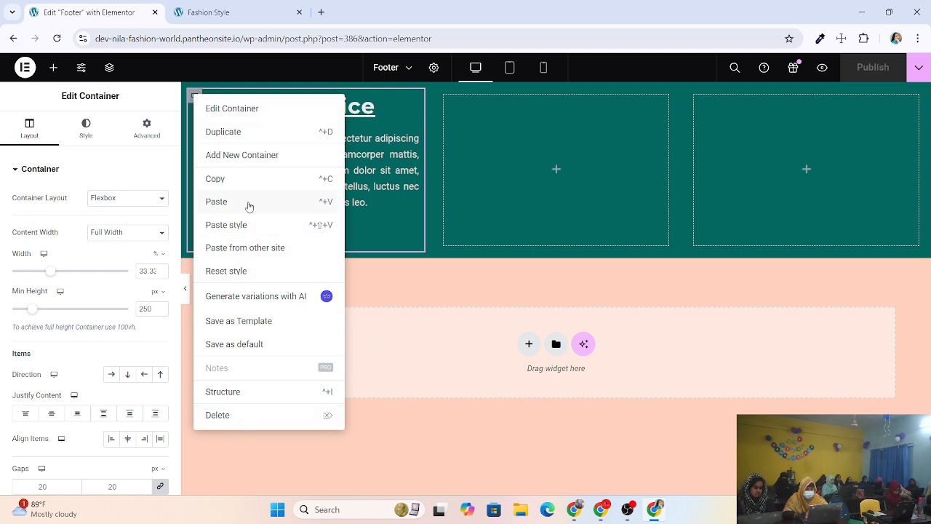
{"action": "left_click", "coordinate": [233, 181]}
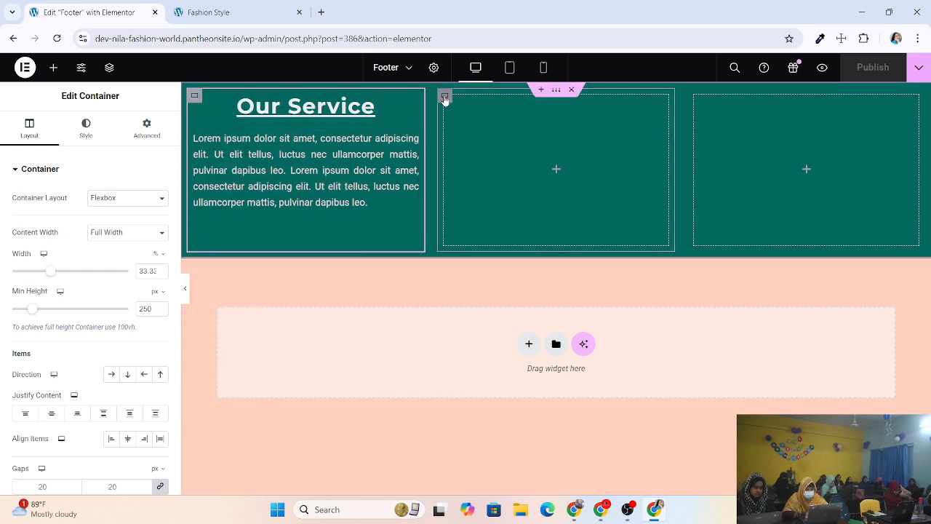
{"action": "left_click", "coordinate": [445, 98]}
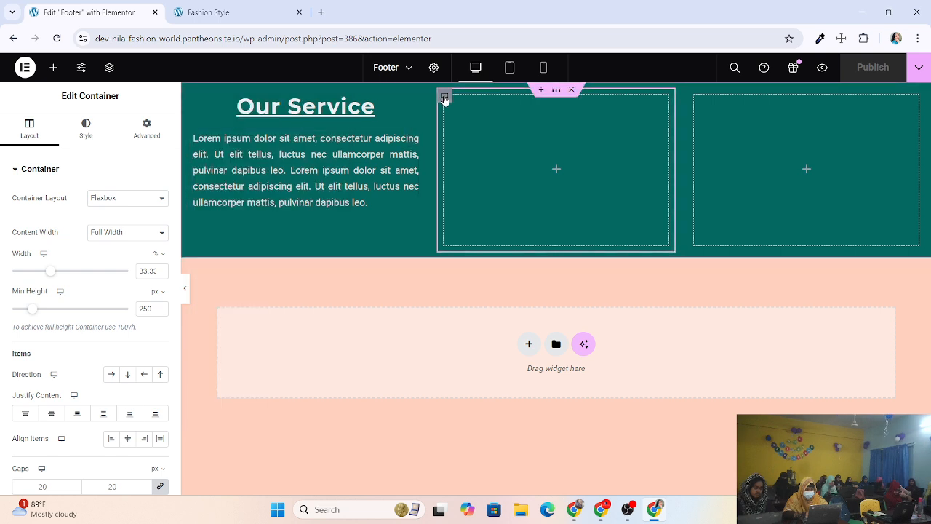
{"action": "right_click", "coordinate": [446, 99]}
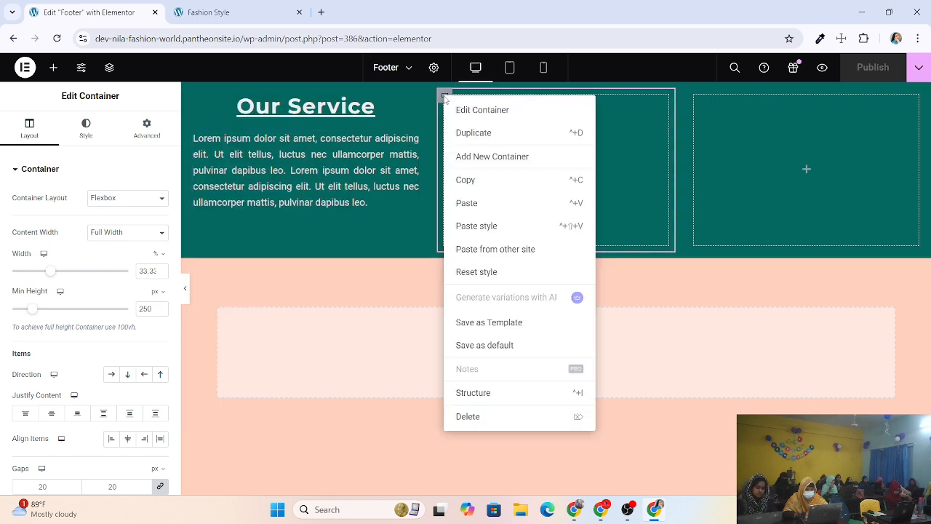
{"action": "left_click", "coordinate": [481, 227]}
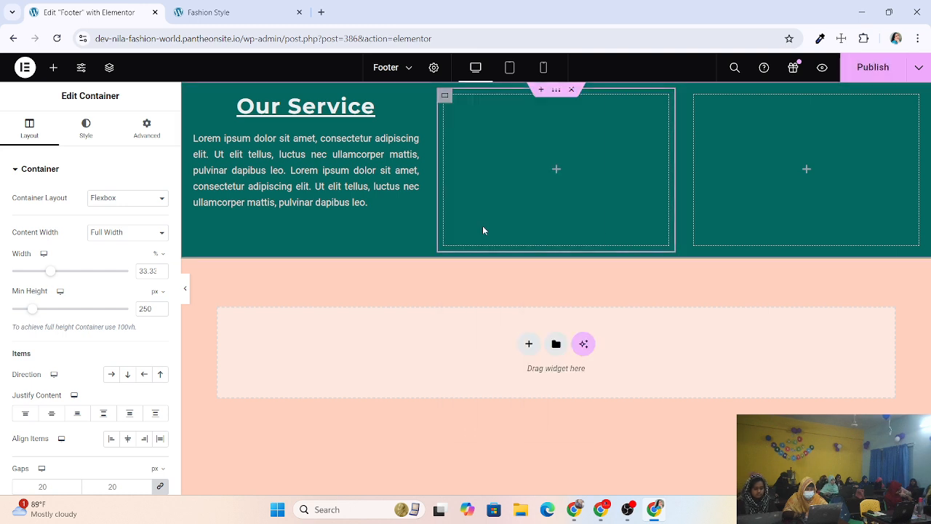
{"action": "right_click", "coordinate": [445, 96]}
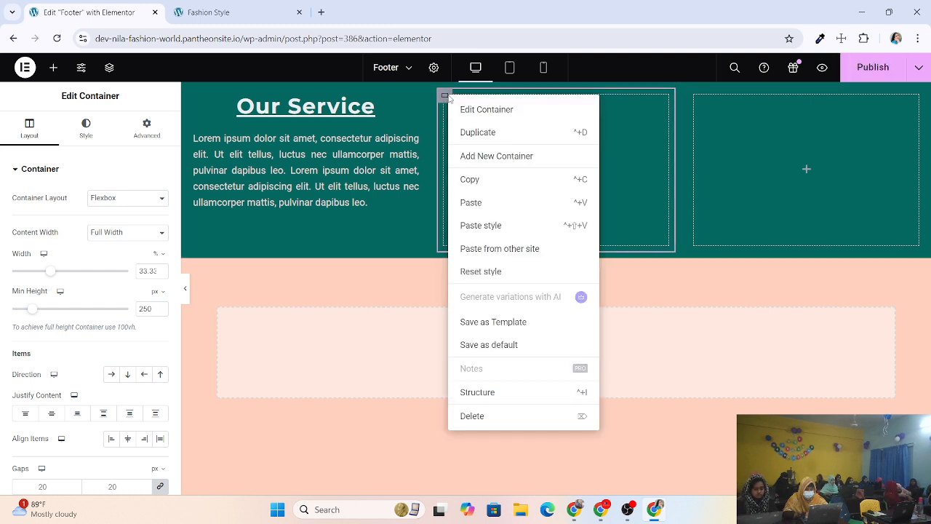
{"action": "left_click", "coordinate": [482, 226]}
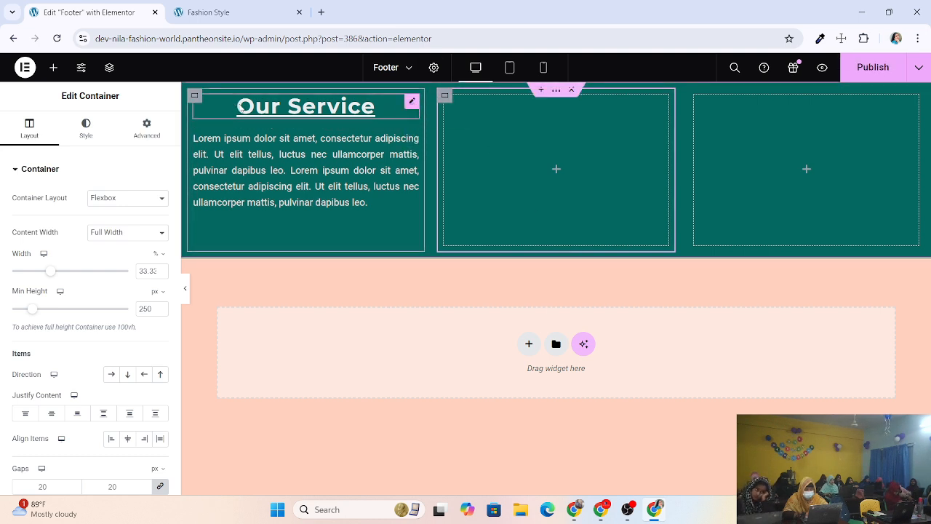
Copy the Our Service heading and check the second column's options without applying changes.
{"action": "left_click", "coordinate": [314, 110]}
{"action": "right_click", "coordinate": [413, 102]}
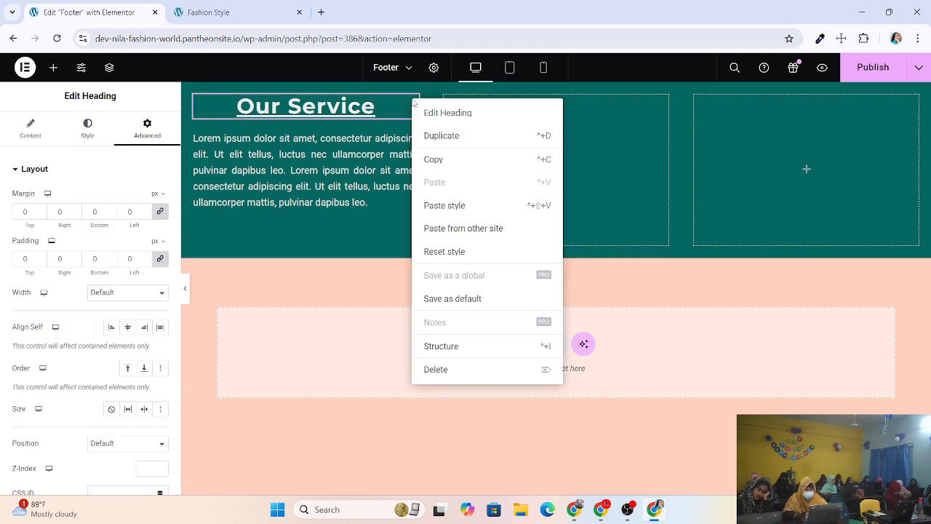
{"action": "left_click", "coordinate": [446, 160]}
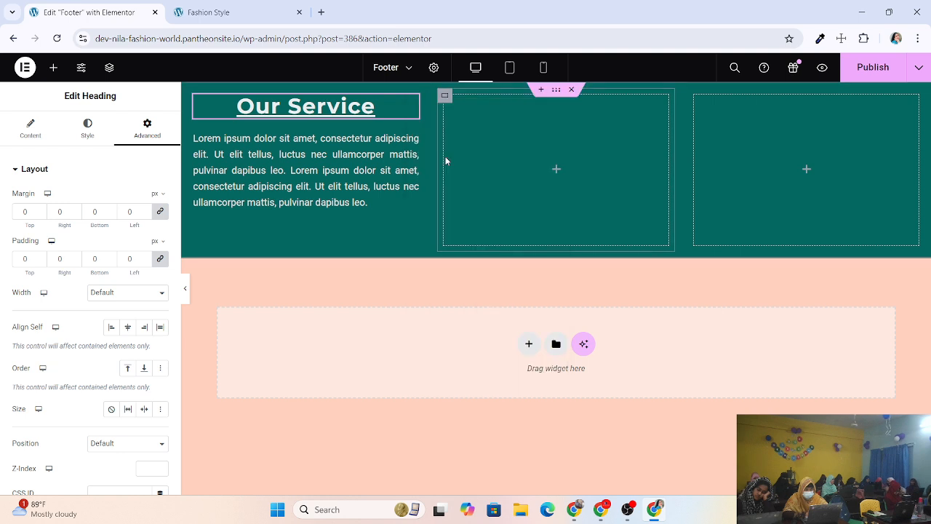
{"action": "right_click", "coordinate": [445, 100]}
{"action": "left_click", "coordinate": [483, 228]}
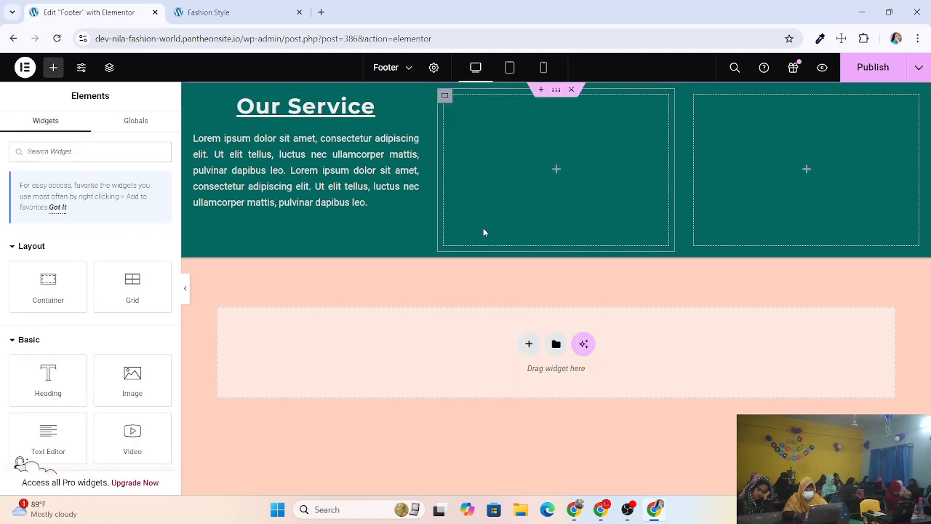
{"action": "left_click", "coordinate": [445, 96]}
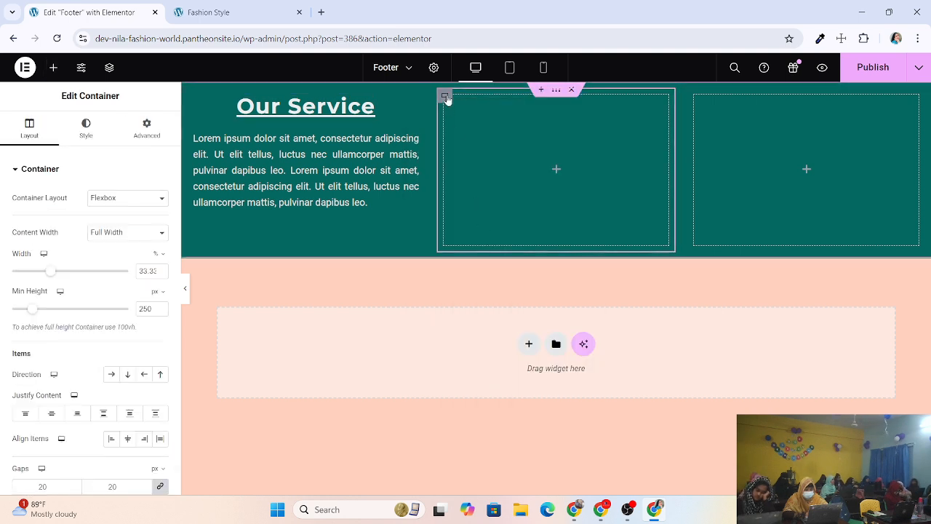
{"action": "right_click", "coordinate": [447, 99]}
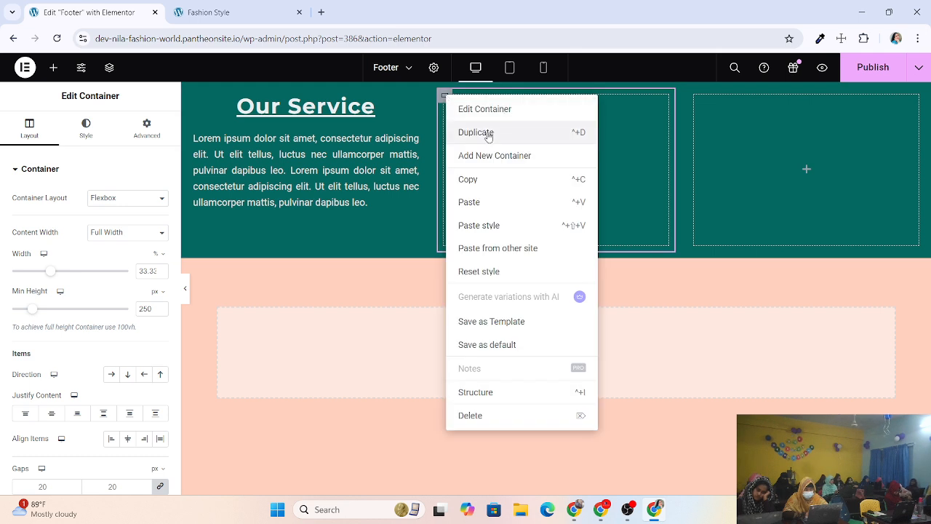
{"action": "left_click", "coordinate": [391, 192]}
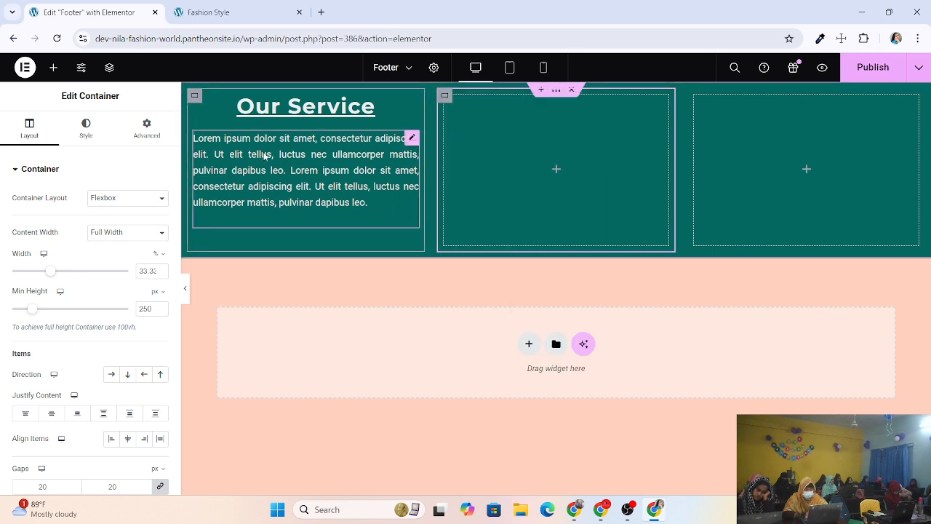
Duplicate the Our Service column twice.
{"action": "right_click", "coordinate": [195, 97]}
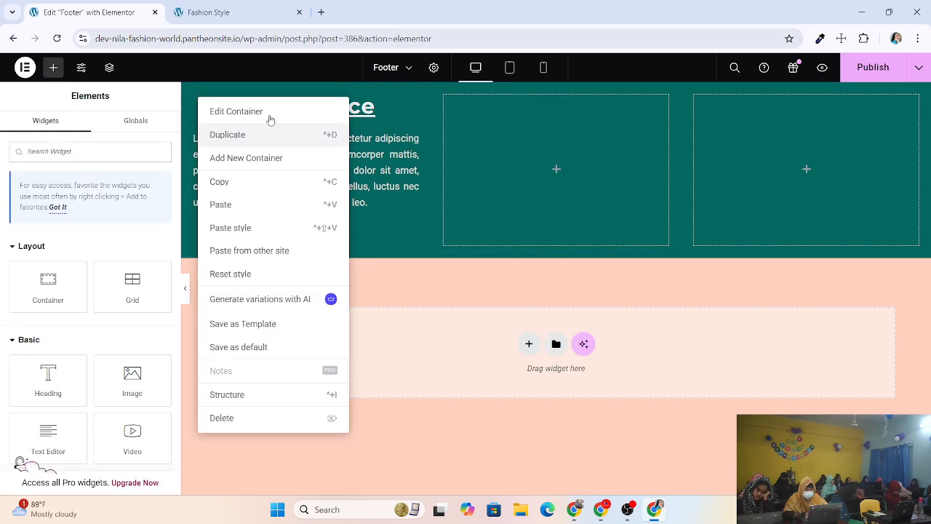
{"action": "left_click", "coordinate": [240, 135]}
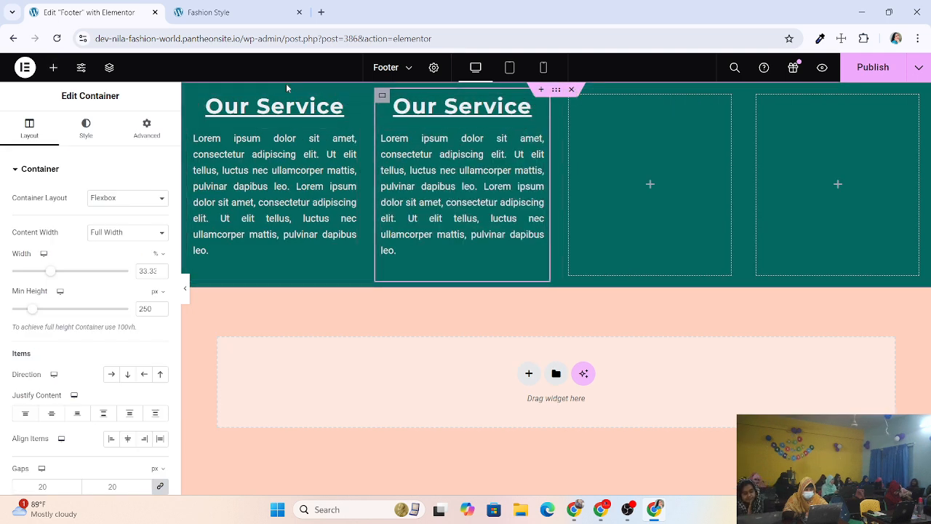
{"action": "right_click", "coordinate": [382, 95]}
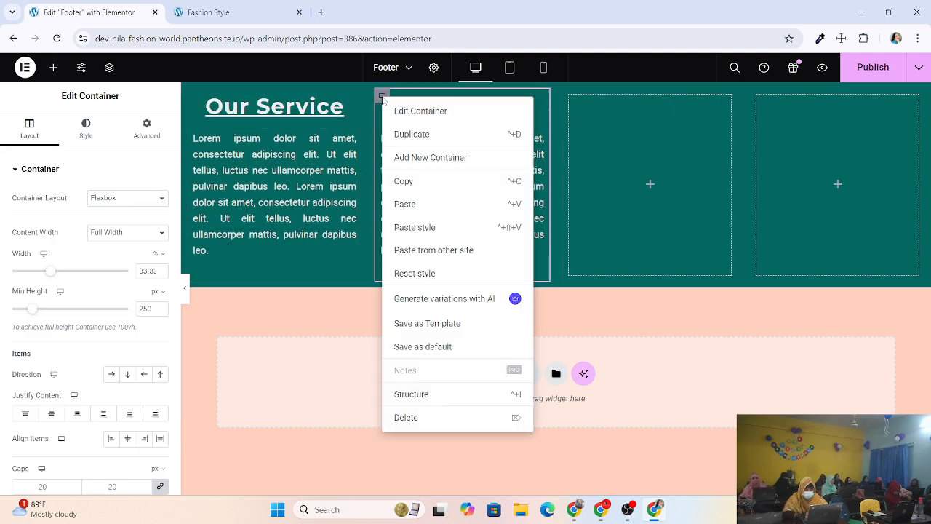
{"action": "left_click", "coordinate": [419, 134]}
Delete the two leftover empty columns and publish the footer.
{"action": "right_click", "coordinate": [640, 97]}
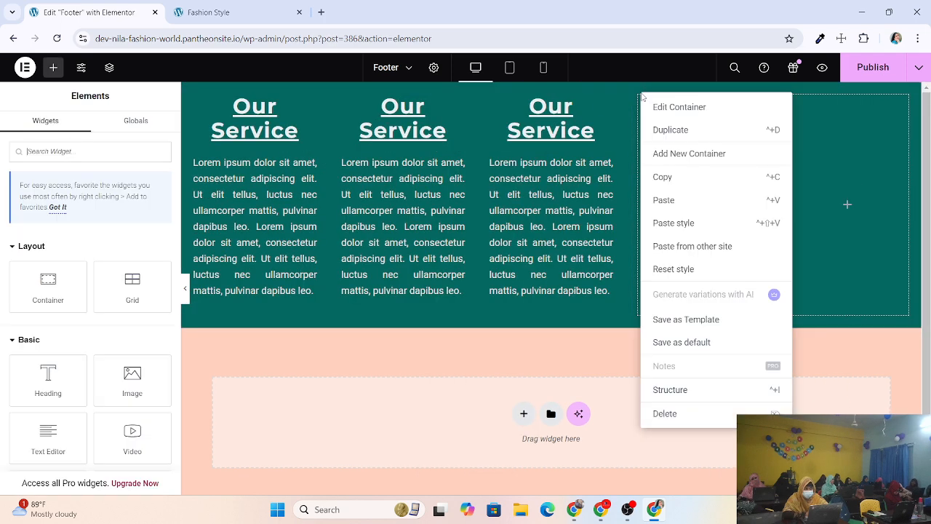
{"action": "left_click", "coordinate": [666, 411]}
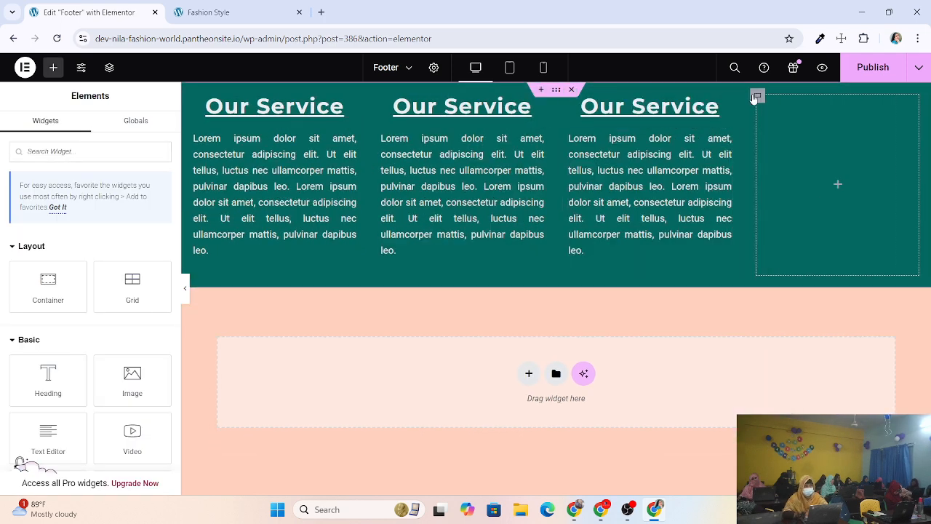
{"action": "right_click", "coordinate": [758, 95]}
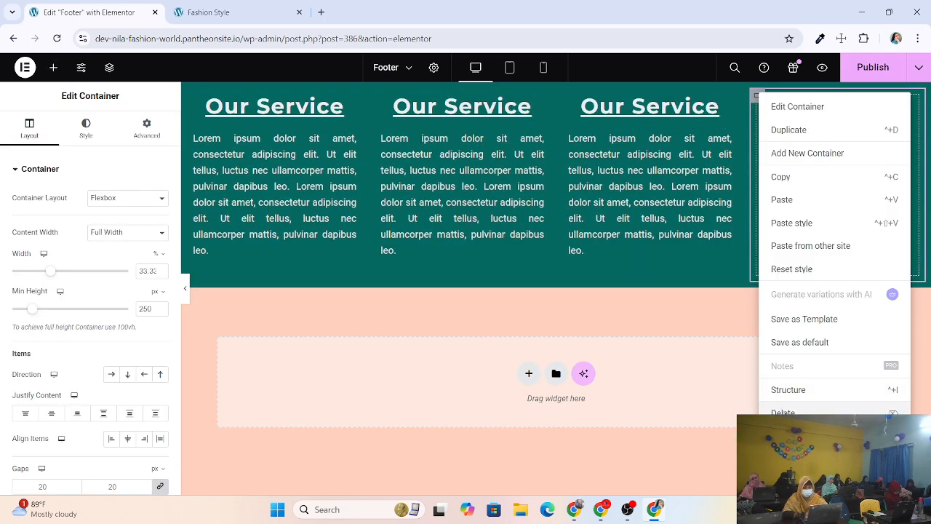
{"action": "left_click", "coordinate": [783, 412]}
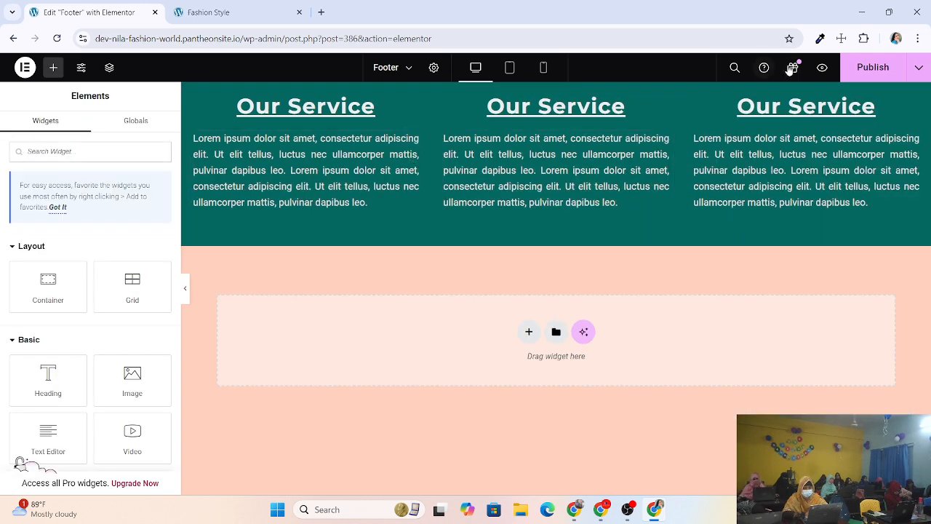
{"action": "left_click", "coordinate": [876, 68]}
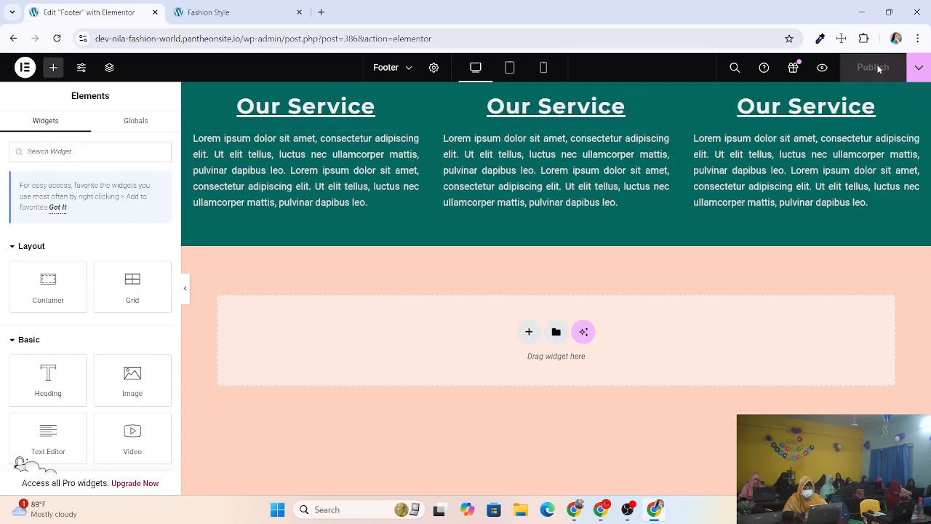
{"action": "left_click", "coordinate": [208, 15]}
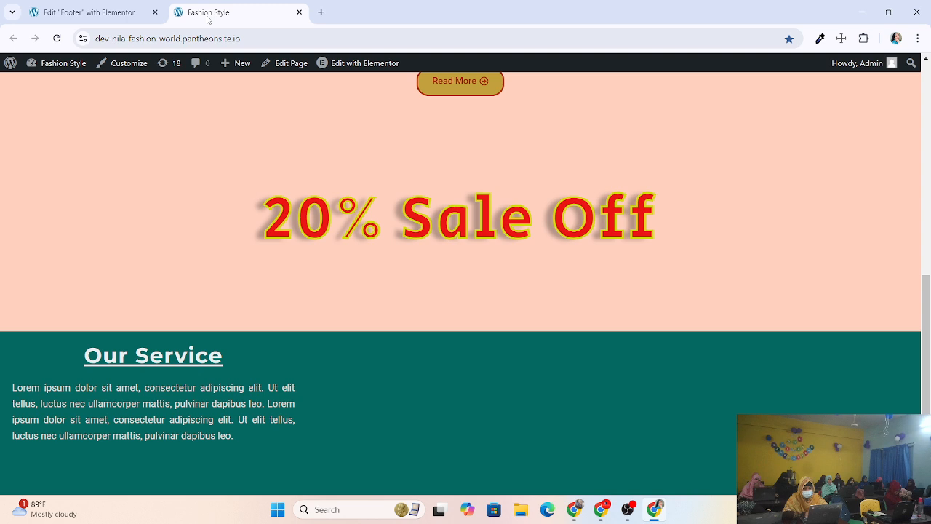
{"action": "left_click", "coordinate": [57, 38]}
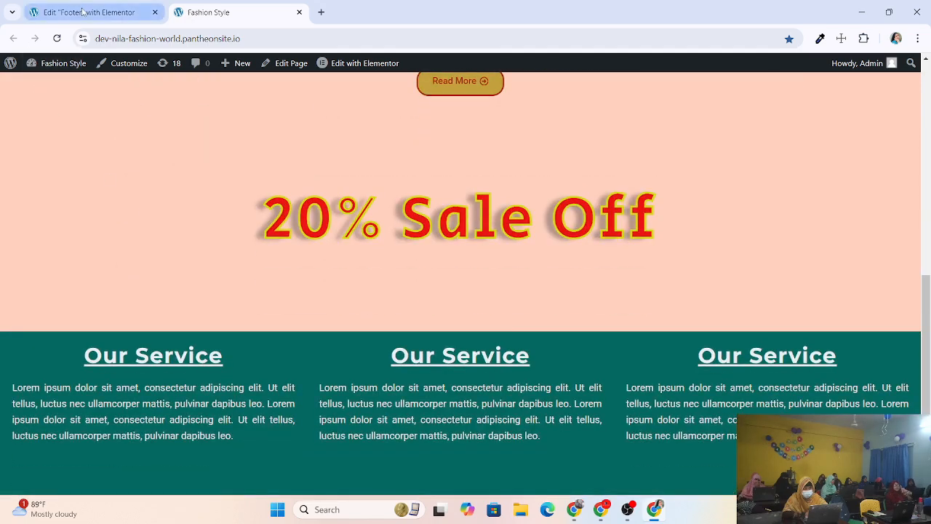
{"action": "left_click", "coordinate": [82, 11]}
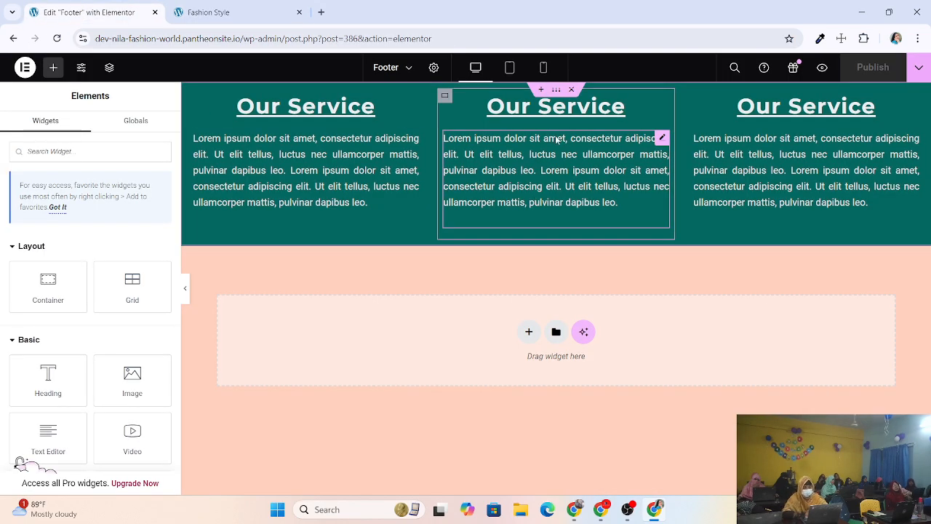
Retitle the middle column's heading to 'About Us'.
{"action": "left_click", "coordinate": [615, 106]}
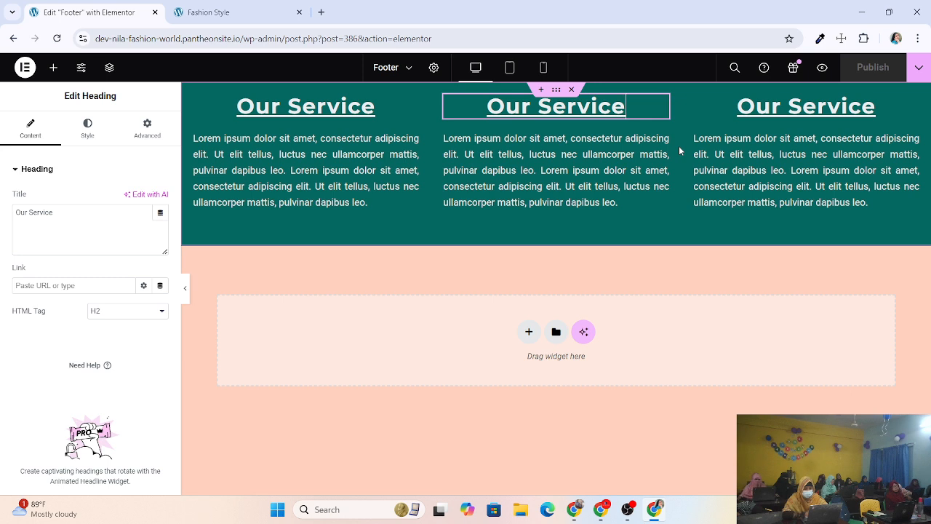
{"action": "key", "text": "BackSpace"}
{"action": "key", "text": "BackSpace"}
{"action": "key", "text": "BackSpace"}
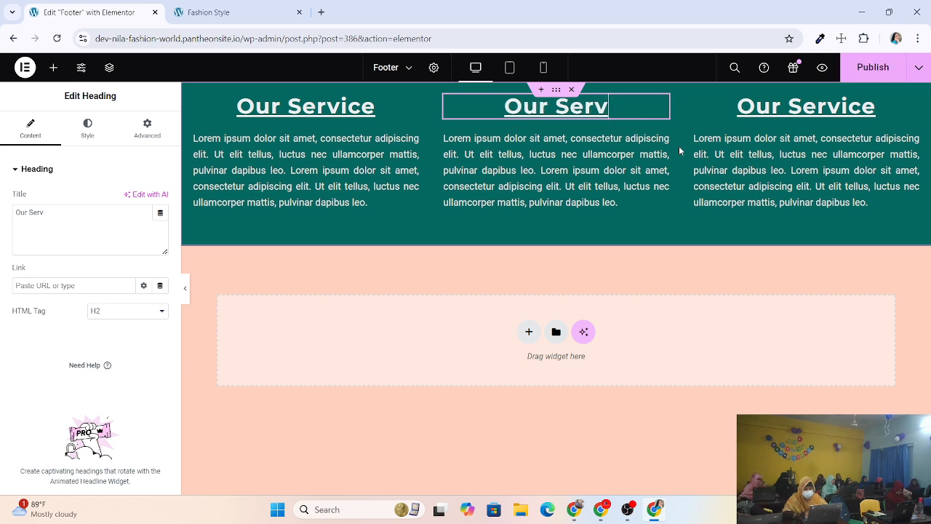
{"action": "type", "text": "ice"}
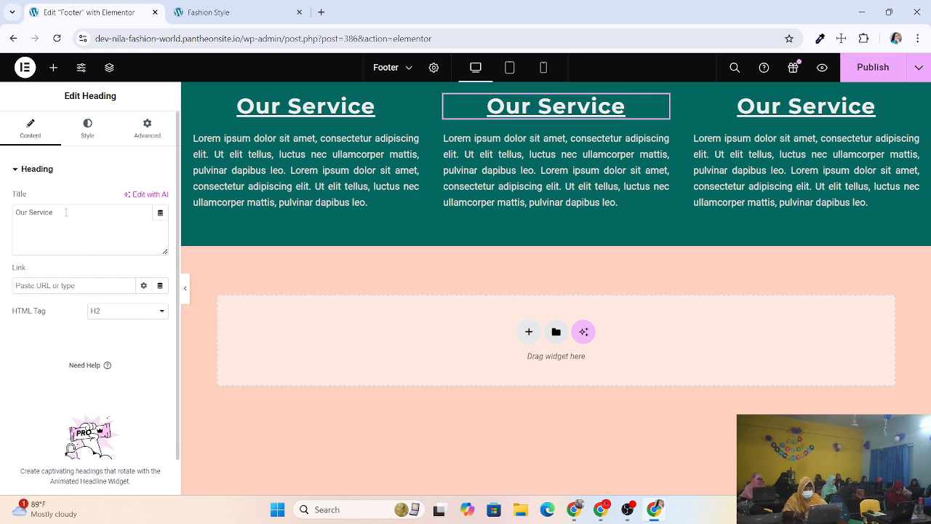
{"action": "left_click_drag", "start_coordinate": [53, 213], "coordinate": [2, 198]}
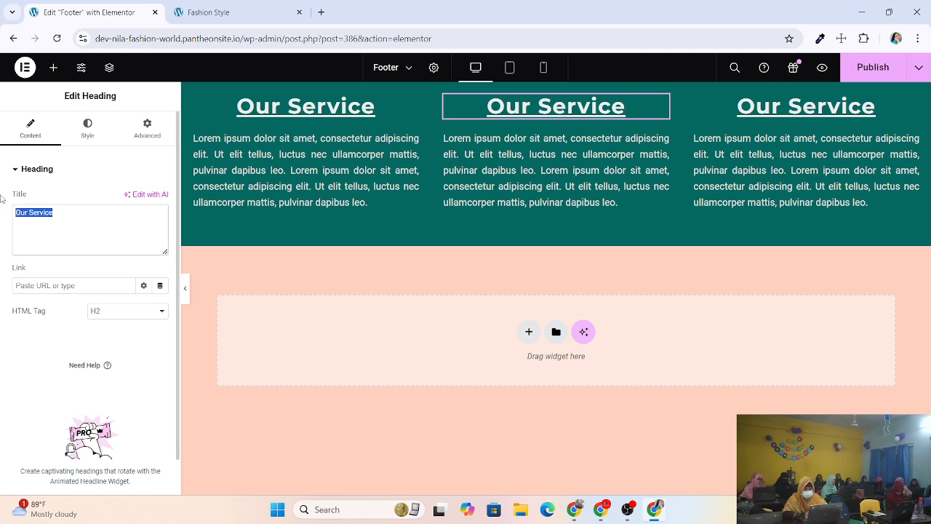
{"action": "type", "text": "Abou"}
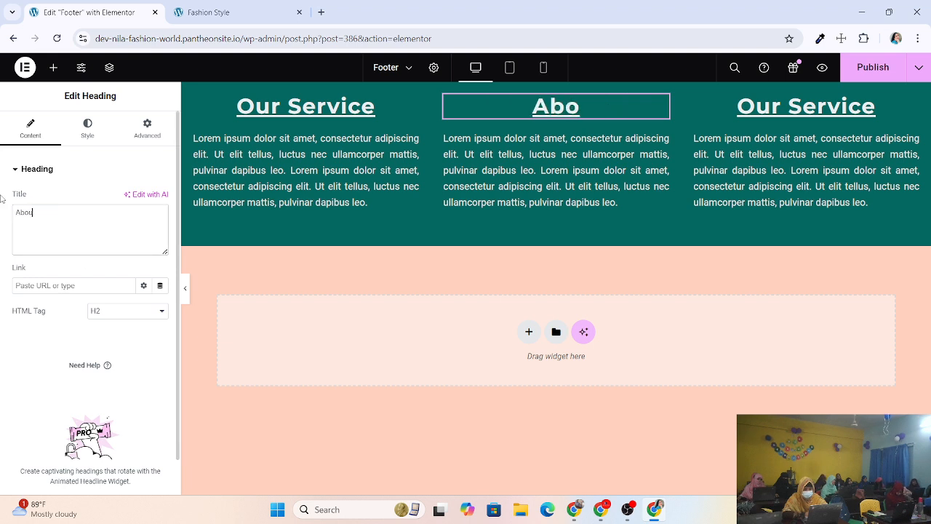
{"action": "type", "text": "t Us"}
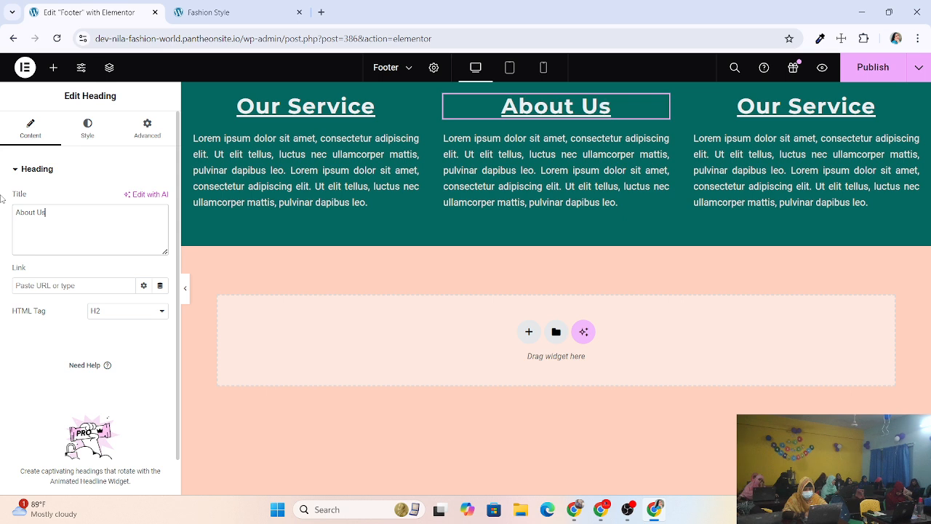
Retitle the right column's heading to 'Contact Us'.
{"action": "left_click", "coordinate": [881, 111]}
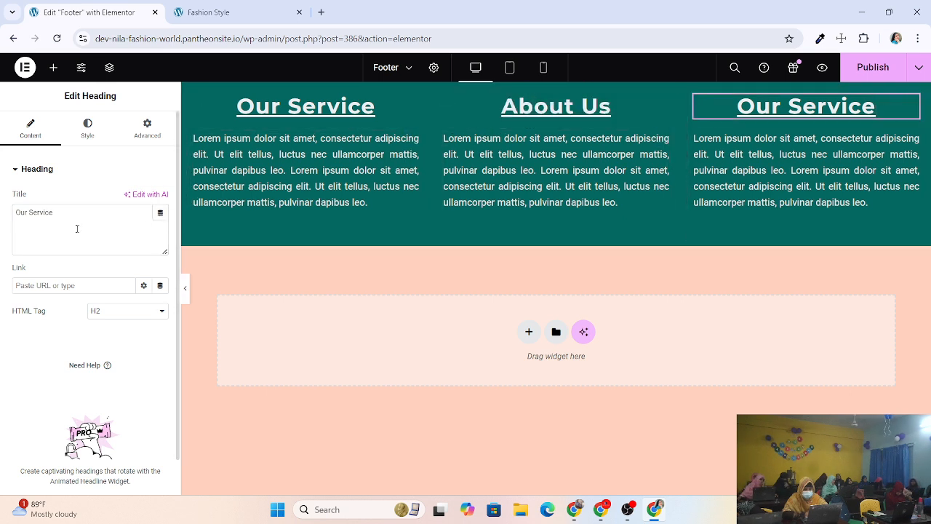
{"action": "left_click", "coordinate": [59, 214]}
{"action": "key", "text": "BackSpace"}
{"action": "key", "text": "BackSpace"}
{"action": "key", "text": "BackSpace"}
{"action": "key", "text": "BackSpace"}
{"action": "key", "text": "BackSpace"}
{"action": "key", "text": "BackSpace"}
{"action": "key", "text": "BackSpace"}
{"action": "key", "text": "BackSpace"}
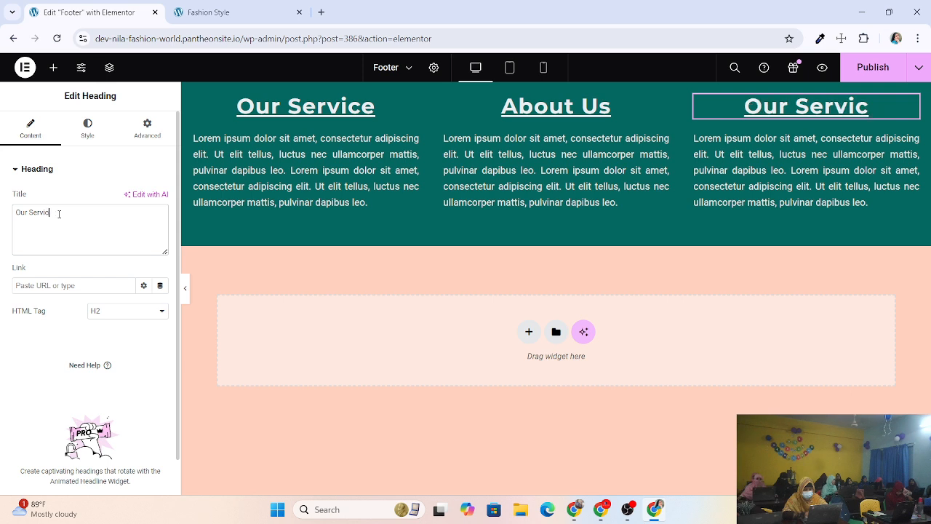
{"action": "key", "text": "BackSpace"}
{"action": "key", "text": "BackSpace"}
{"action": "key", "text": "BackSpace"}
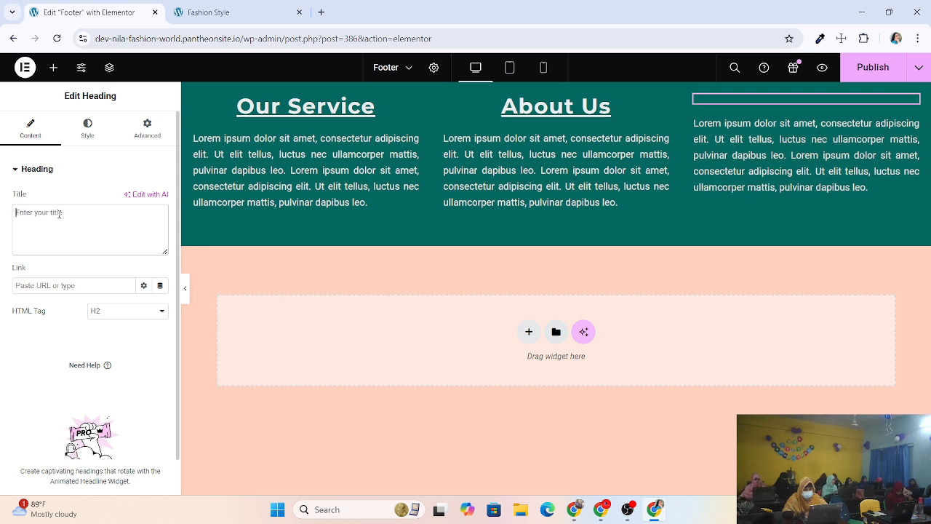
{"action": "type", "text": "Contact "}
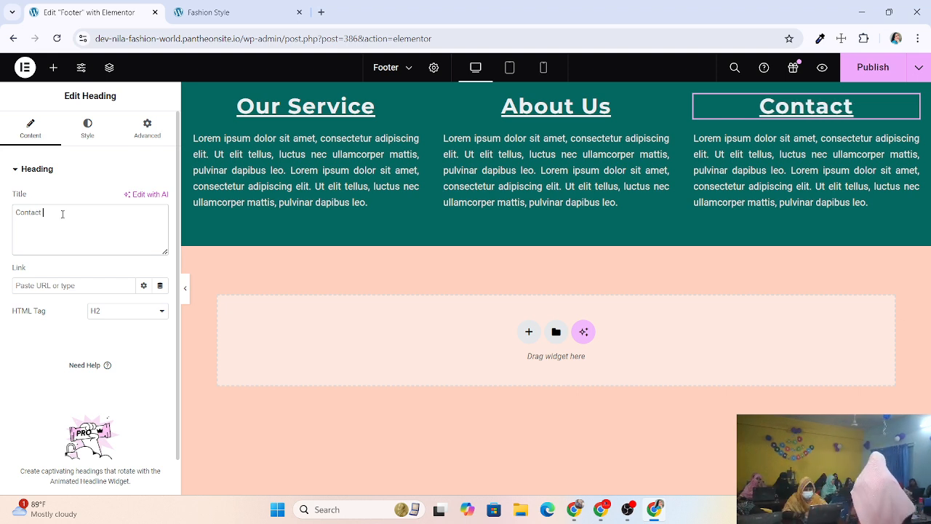
{"action": "type", "text": "Us"}
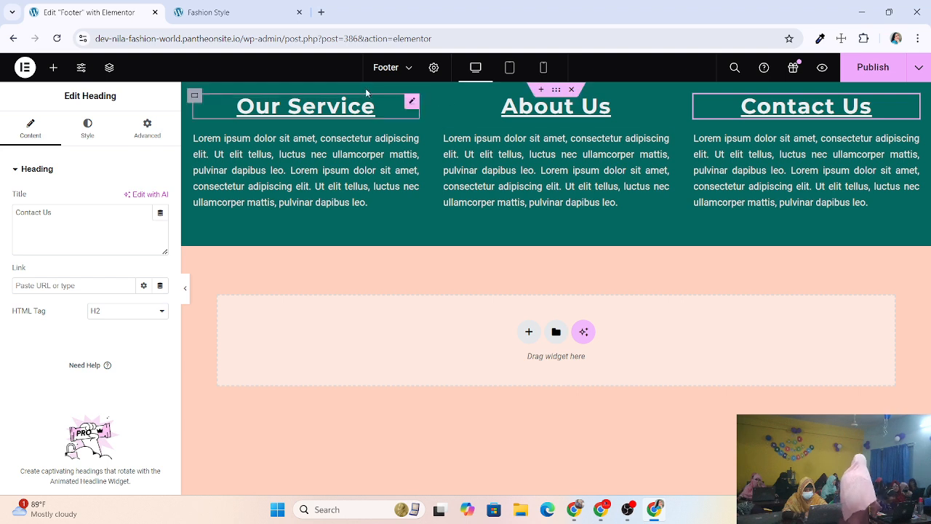
{"action": "left_click", "coordinate": [556, 106]}
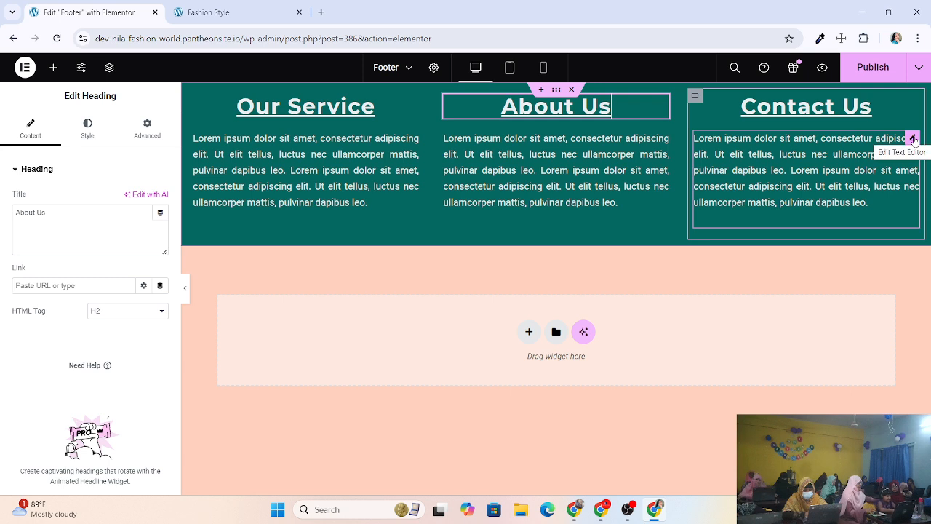
Remove the Contact Us placeholder paragraph and drag a new Text Editor widget into that column.
{"action": "right_click", "coordinate": [912, 138]}
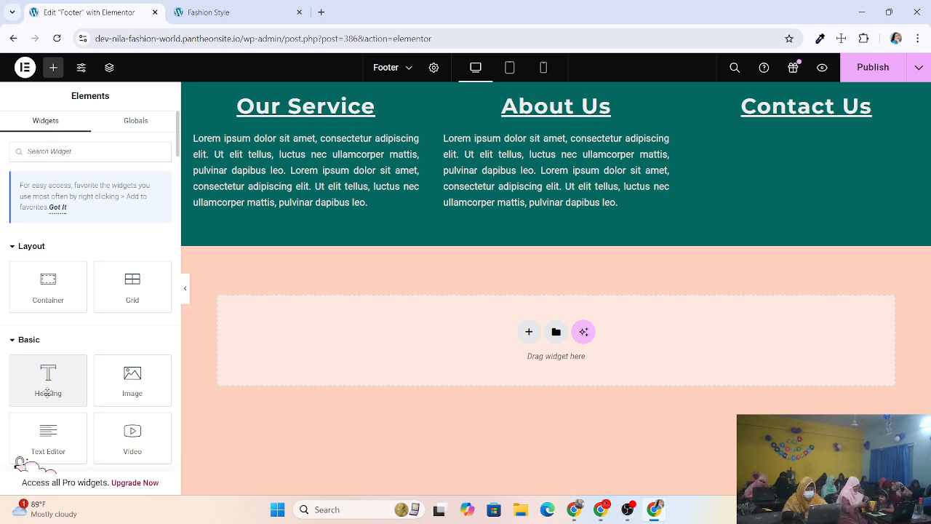
{"action": "scroll", "coordinate": [47, 393], "scroll_direction": "down", "scroll_amount": 7}
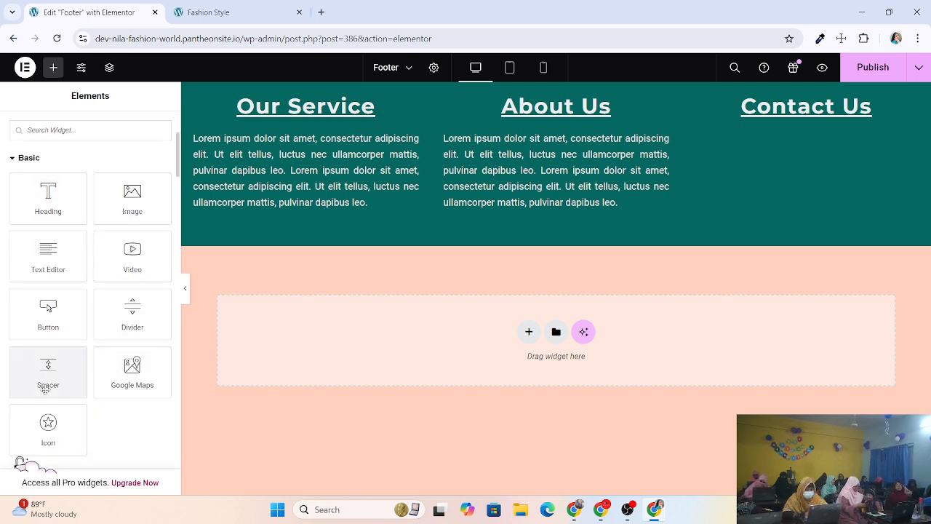
{"action": "scroll", "coordinate": [46, 393], "scroll_direction": "down", "scroll_amount": 10}
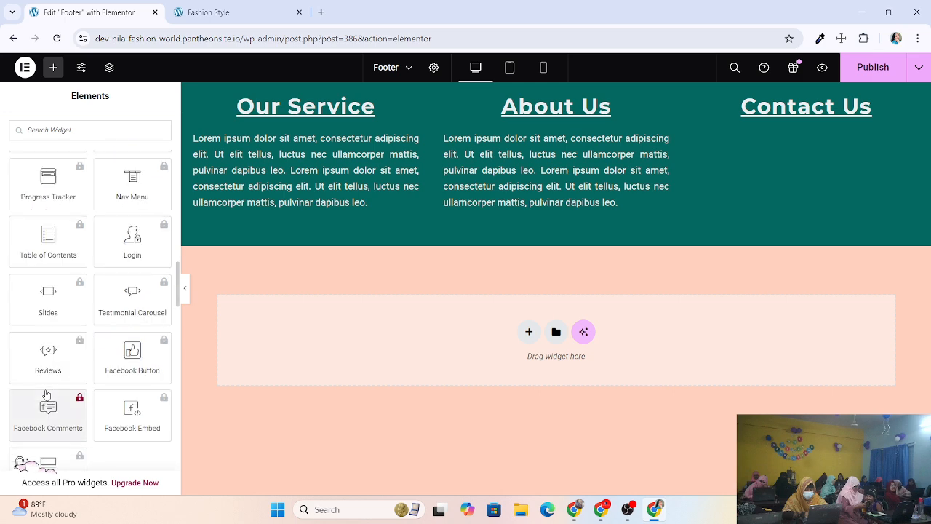
{"action": "scroll", "coordinate": [46, 390], "scroll_direction": "down", "scroll_amount": 2}
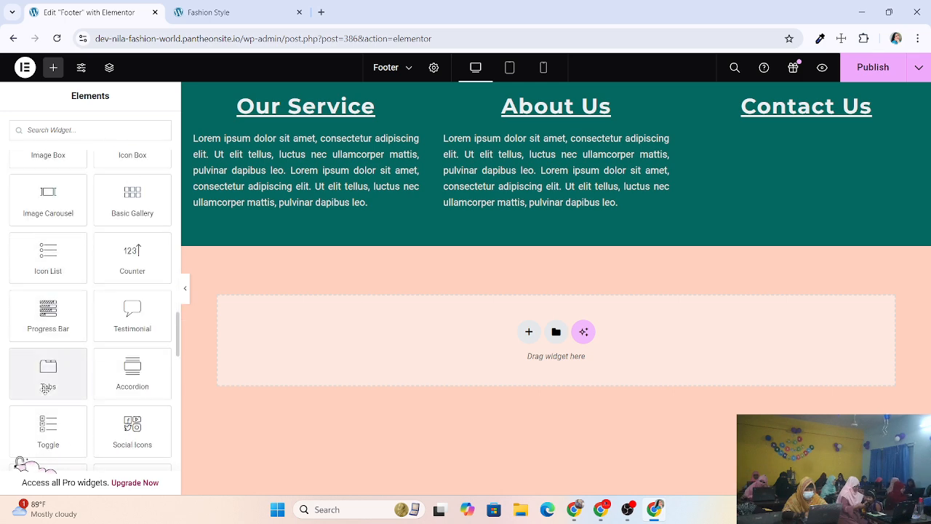
{"action": "scroll", "coordinate": [45, 390], "scroll_direction": "down", "scroll_amount": 2}
{"action": "scroll", "coordinate": [46, 393], "scroll_direction": "up", "scroll_amount": 6}
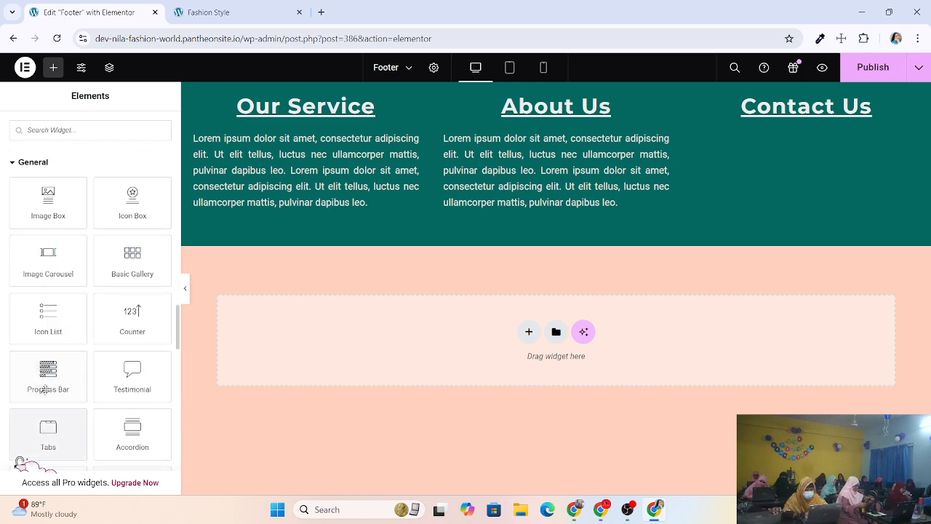
{"action": "scroll", "coordinate": [46, 393], "scroll_direction": "up", "scroll_amount": 10}
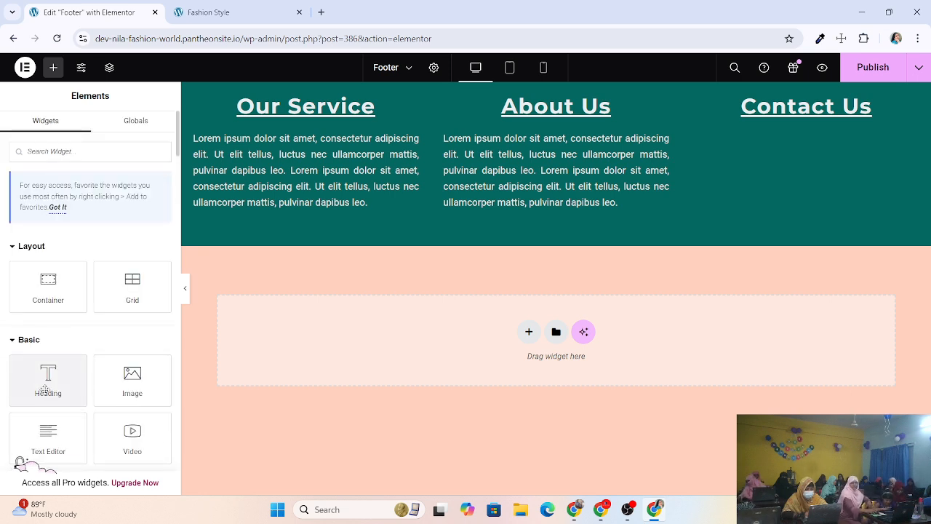
{"action": "scroll", "coordinate": [46, 385], "scroll_direction": "down", "scroll_amount": 2}
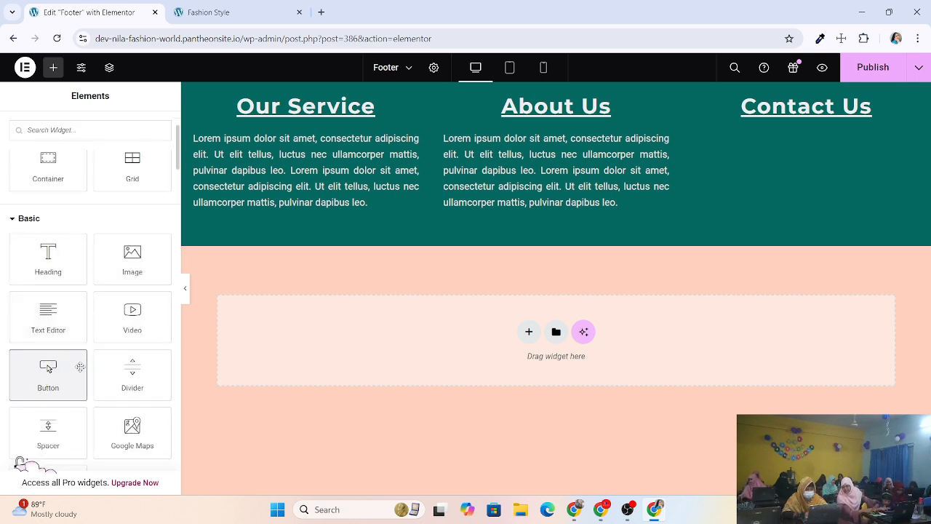
{"action": "left_click_drag", "start_coordinate": [48, 312], "coordinate": [803, 121]}
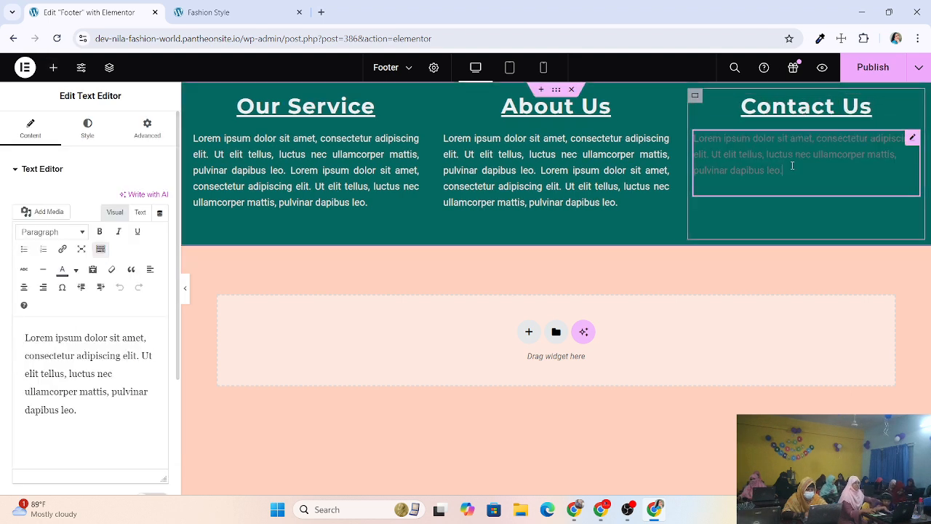
Replace the placeholder text with a 'Phone :' line holding the contact number.
{"action": "left_click", "coordinate": [792, 166]}
{"action": "key", "text": "BackSpace"}
{"action": "key", "text": "BackSpace"}
{"action": "key", "text": "BackSpace"}
{"action": "key", "text": "BackSpace"}
{"action": "key", "text": "BackSpace"}
{"action": "key", "text": "BackSpace"}
{"action": "key", "text": "BackSpace"}
{"action": "key", "text": "BackSpace"}
{"action": "key", "text": "BackSpace"}
{"action": "key", "text": "BackSpace"}
{"action": "key", "text": "BackSpace"}
{"action": "key", "text": "BackSpace"}
{"action": "key", "text": "BackSpace"}
{"action": "key", "text": "BackSpace"}
{"action": "key", "text": "BackSpace"}
{"action": "key", "text": "BackSpace"}
{"action": "key", "text": "BackSpace"}
{"action": "key", "text": "BackSpace"}
{"action": "key", "text": "BackSpace"}
{"action": "key", "text": "BackSpace"}
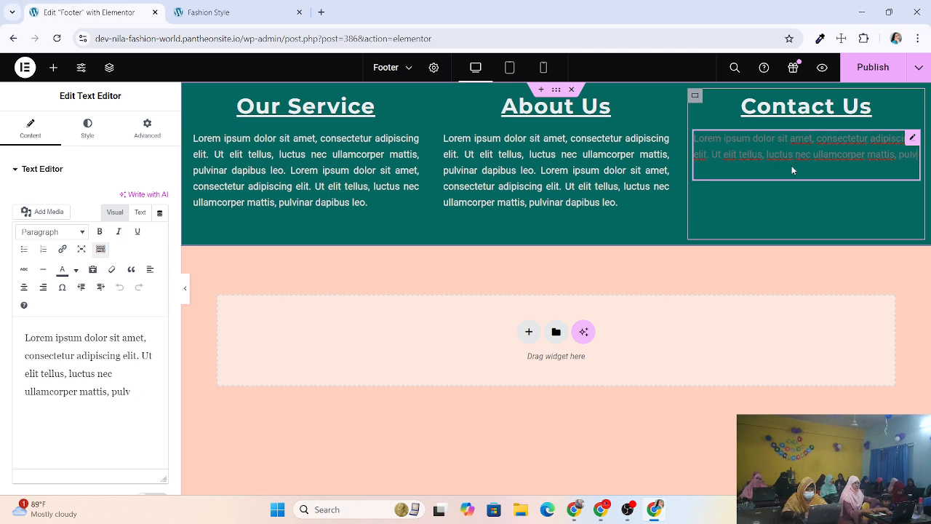
{"action": "key", "text": "BackSpace"}
{"action": "key", "text": "BackSpace"}
{"action": "key", "text": "BackSpace"}
{"action": "key", "text": "BackSpace"}
{"action": "key", "text": "BackSpace"}
{"action": "key", "text": "BackSpace"}
{"action": "key", "text": "BackSpace"}
{"action": "key", "text": "BackSpace"}
{"action": "key", "text": "BackSpace"}
{"action": "key", "text": "BackSpace"}
{"action": "key", "text": "BackSpace"}
{"action": "key", "text": "BackSpace"}
{"action": "key", "text": "BackSpace"}
{"action": "key", "text": "BackSpace"}
{"action": "key", "text": "BackSpace"}
{"action": "key", "text": "BackSpace"}
{"action": "key", "text": "BackSpace"}
{"action": "key", "text": "BackSpace"}
{"action": "key", "text": "BackSpace"}
{"action": "key", "text": "BackSpace"}
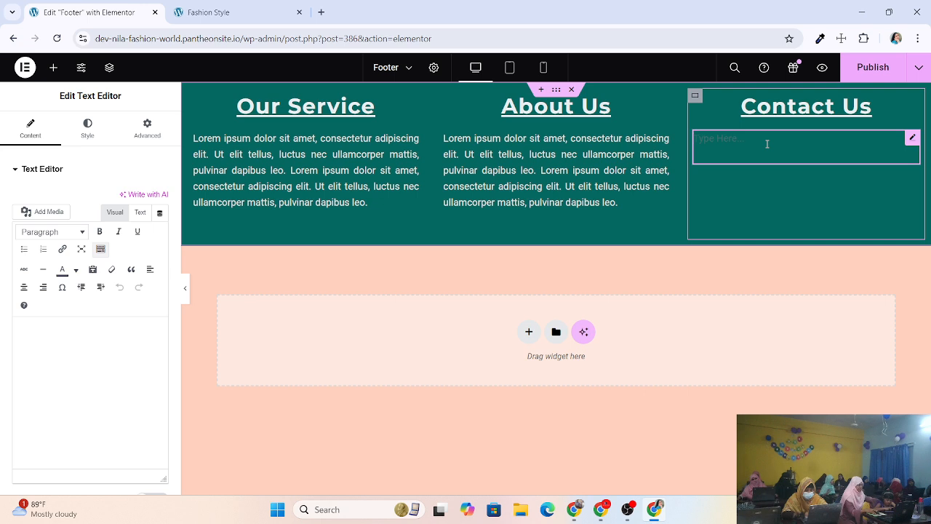
{"action": "type", "text": "H"}
{"action": "key", "text": "BackSpace"}
{"action": "type", "text": "P"}
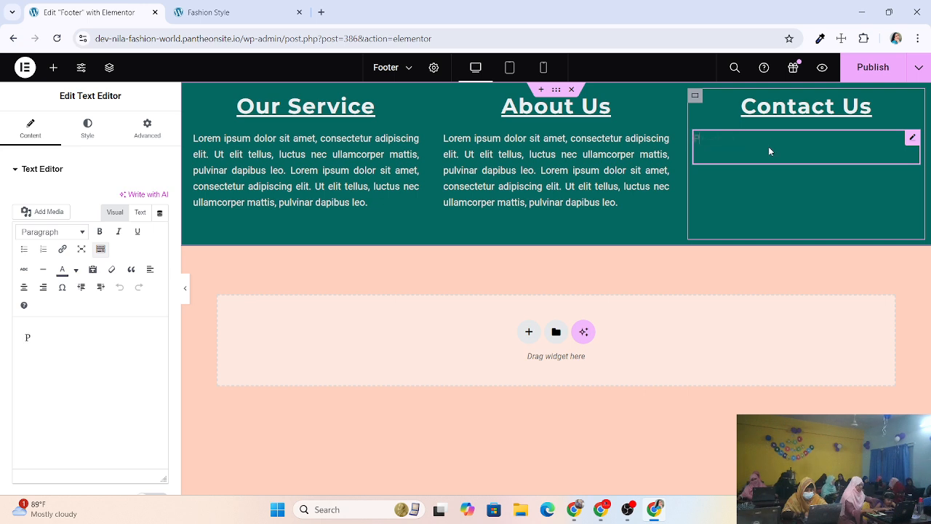
{"action": "type", "text": "hone "}
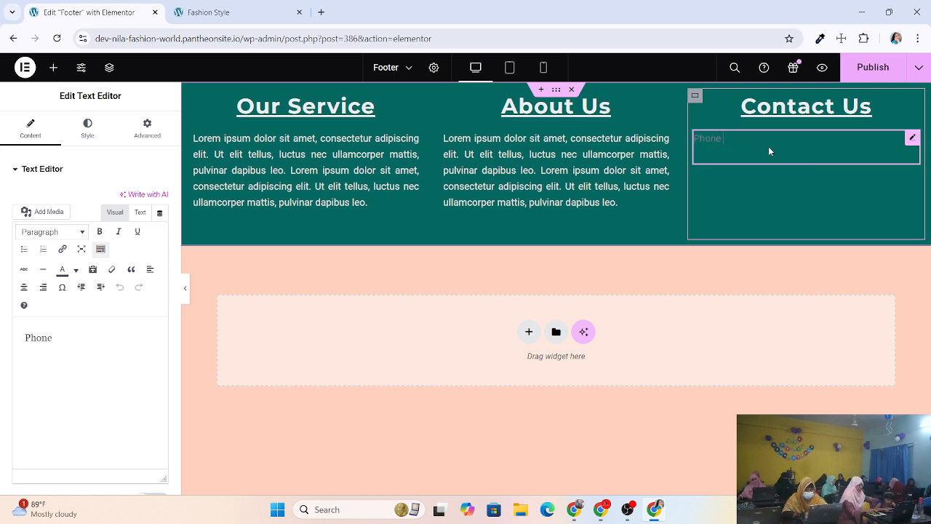
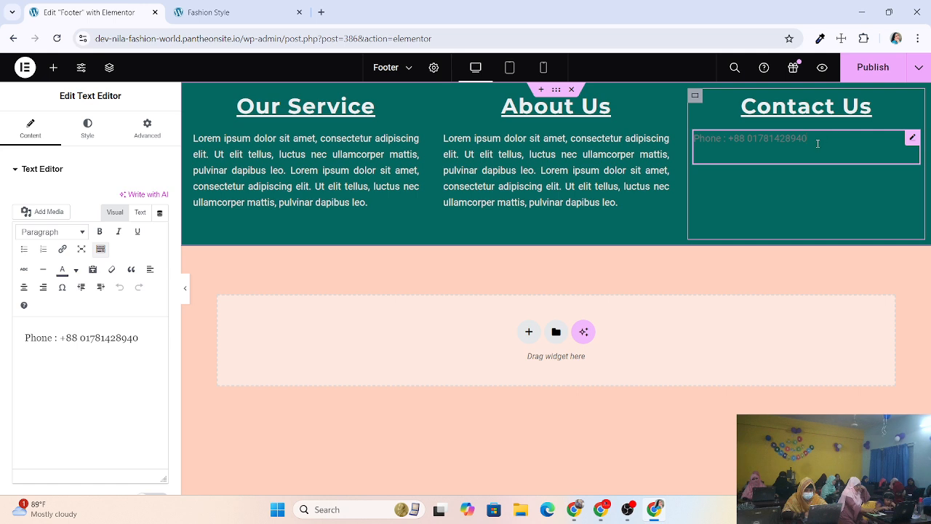
Add a separate 'Fax' paragraph below the phone line.
{"action": "key", "text": "Return"}
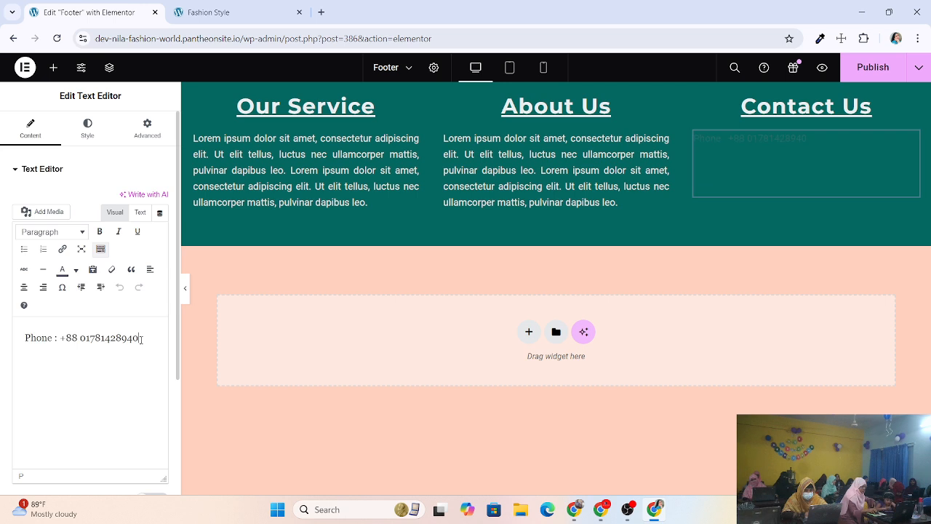
{"action": "key", "text": "Return"}
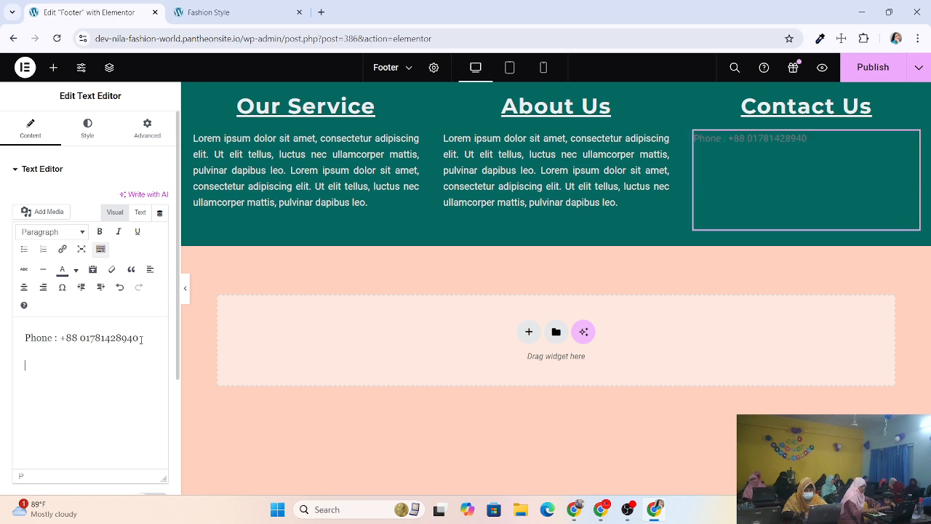
{"action": "type", "text": "G"}
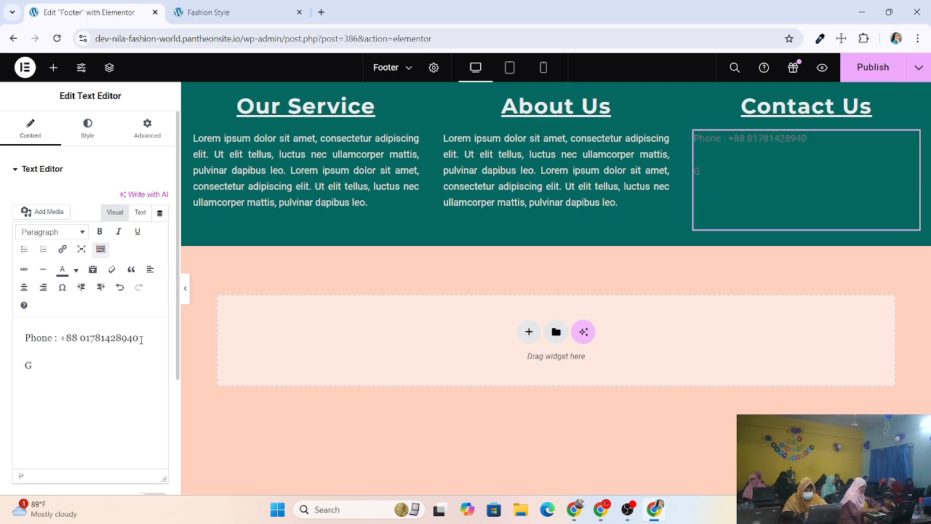
{"action": "key", "text": "BackSpace"}
{"action": "key", "text": "BackSpace"}
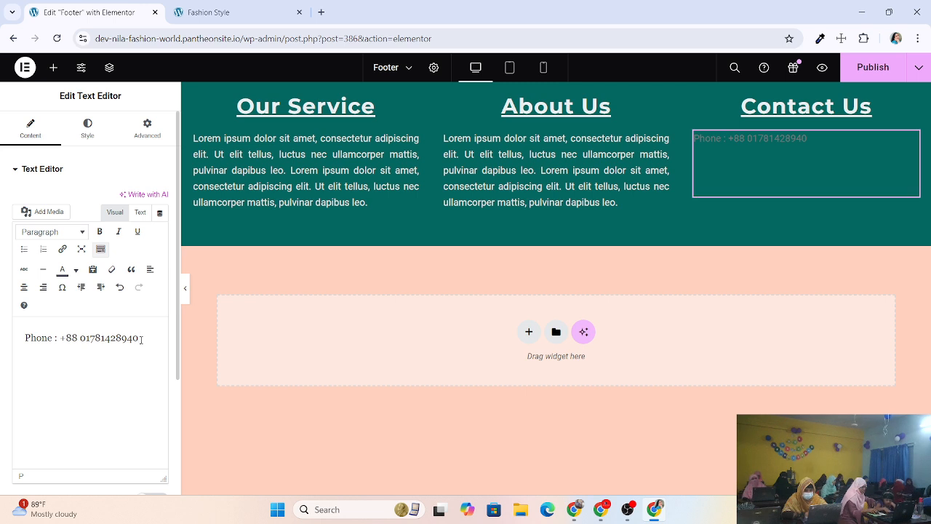
{"action": "type", "text": "Fa"}
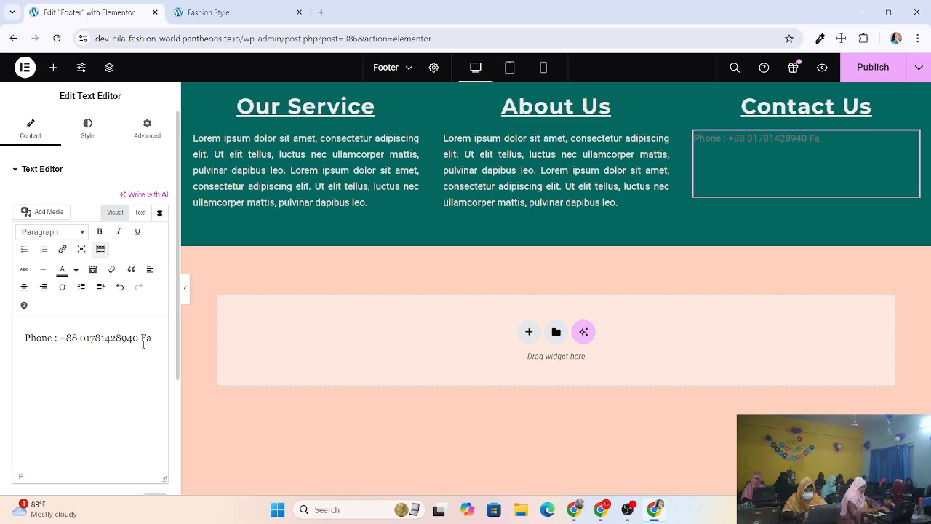
{"action": "type", "text": "z"}
{"action": "key", "text": "BackSpace"}
{"action": "type", "text": "x"}
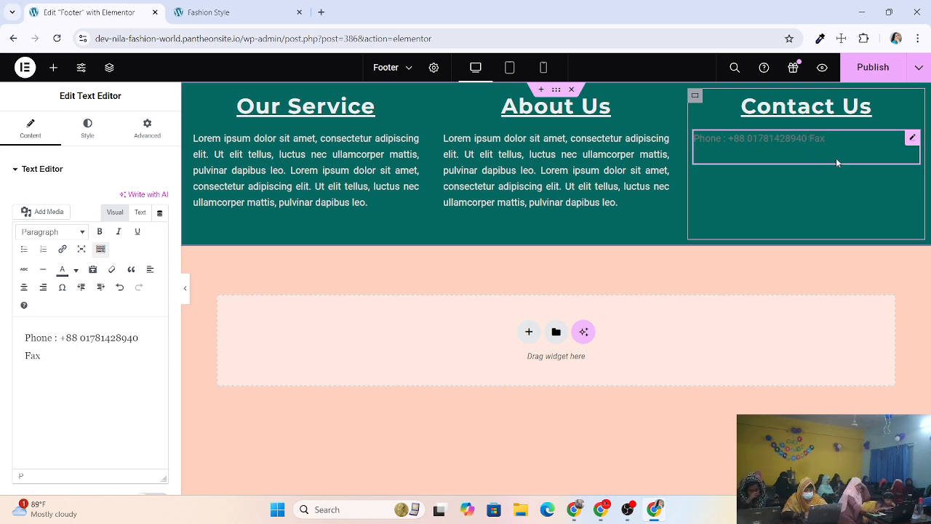
{"action": "key", "text": "Return"}
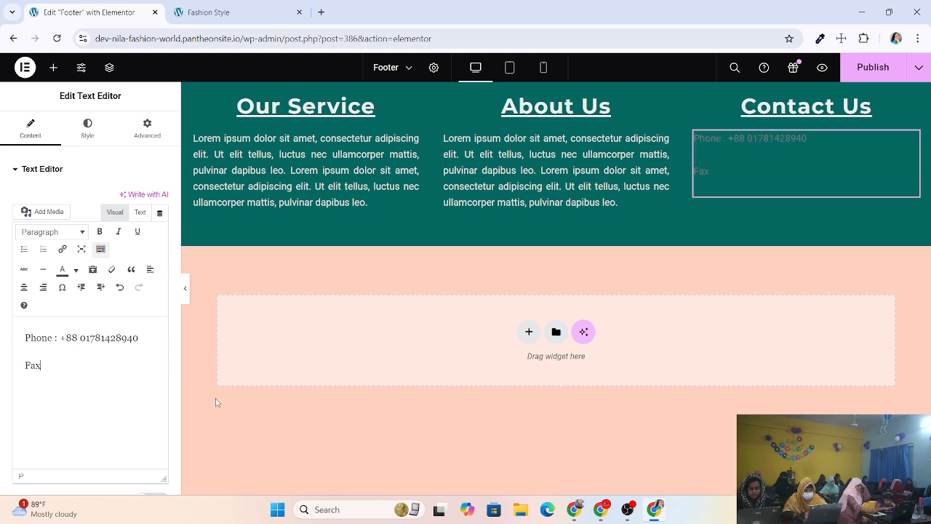
Complete 'Fax:' with digits copied from the phone number and start an 'Email:' line.
{"action": "type", "text": ":v"}
{"action": "key", "text": "BackSpace"}
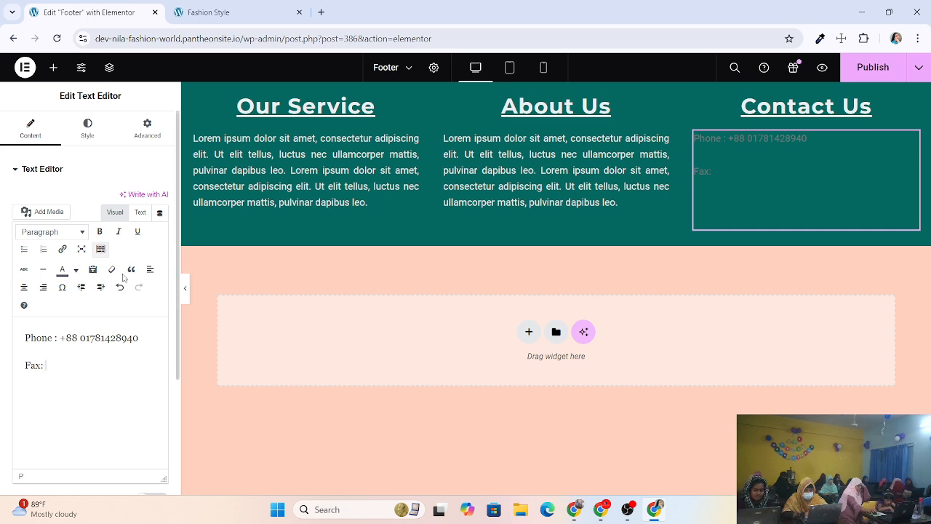
{"action": "left_click_drag", "start_coordinate": [139, 337], "coordinate": [105, 337]}
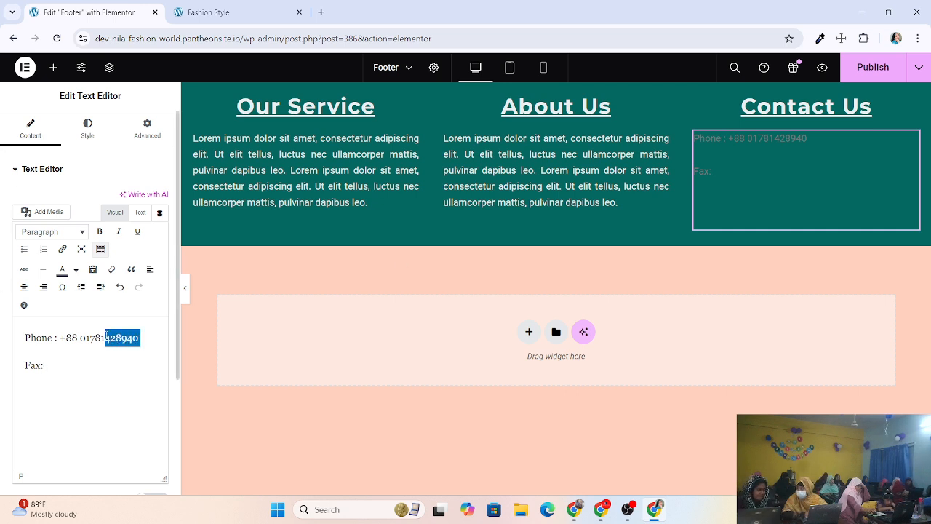
{"action": "right_click", "coordinate": [110, 337]}
{"action": "left_click", "coordinate": [132, 105]}
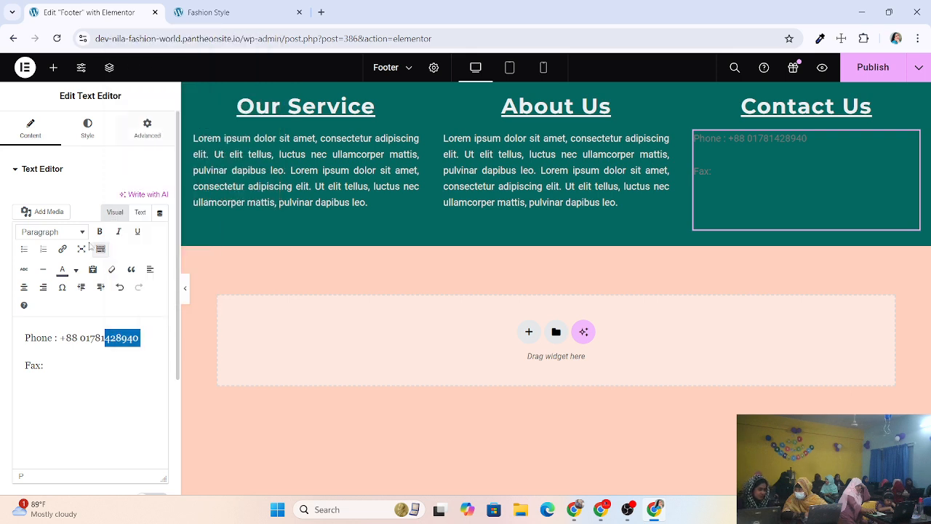
{"action": "left_click", "coordinate": [52, 371]}
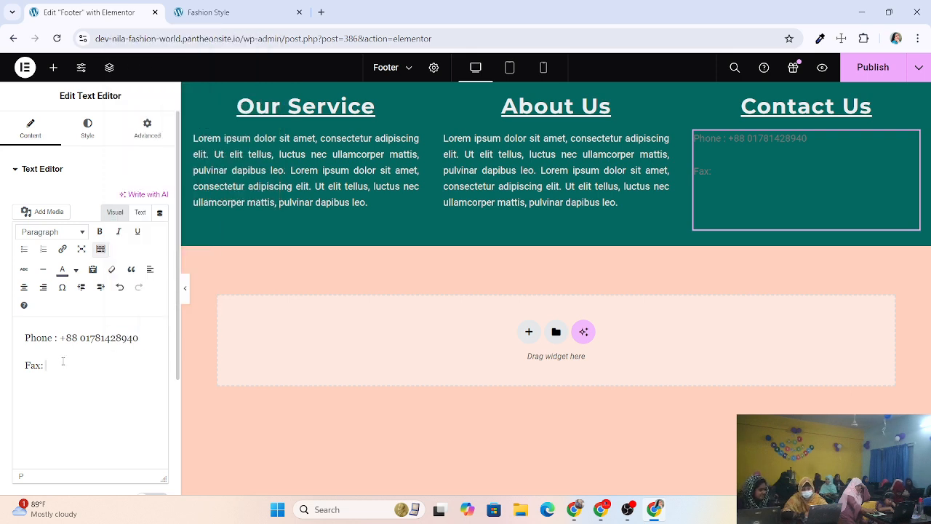
{"action": "key", "text": "ctrl+v"}
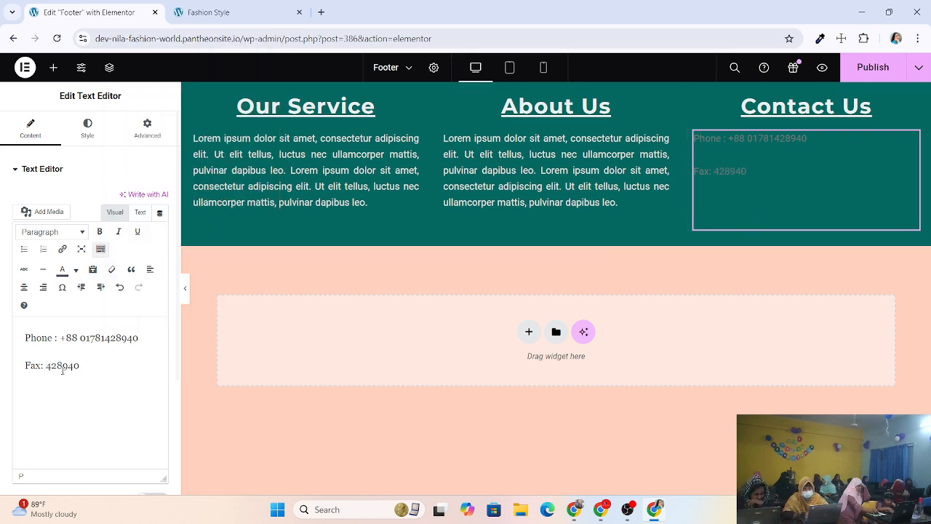
{"action": "key", "text": "Return"}
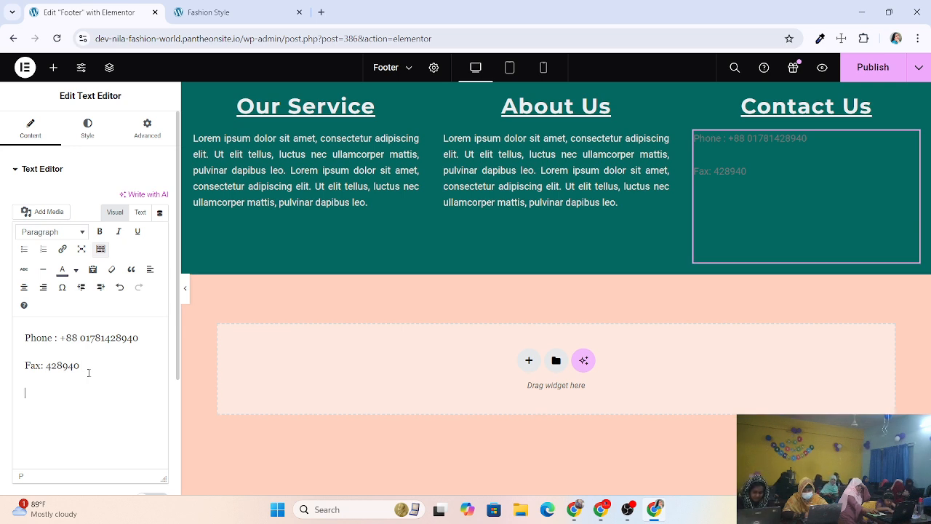
{"action": "type", "text": "Em"}
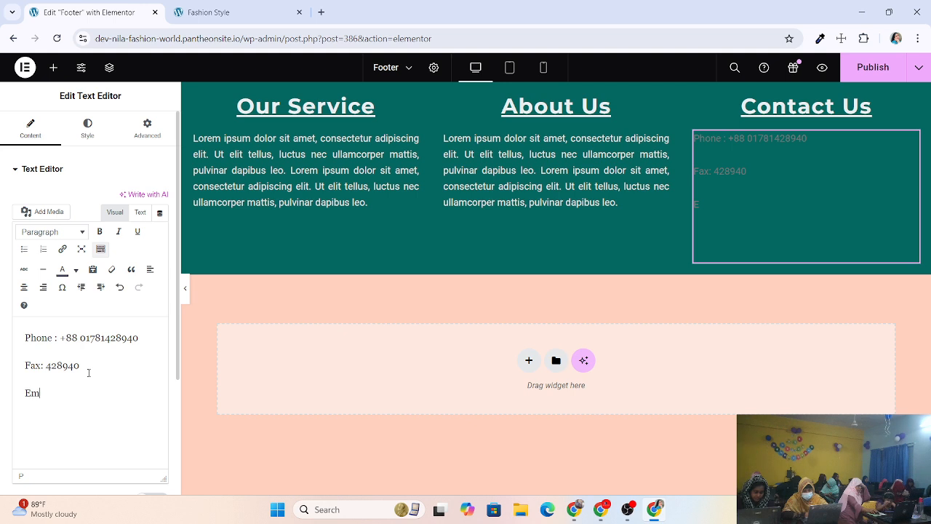
{"action": "type", "text": "ail:"}
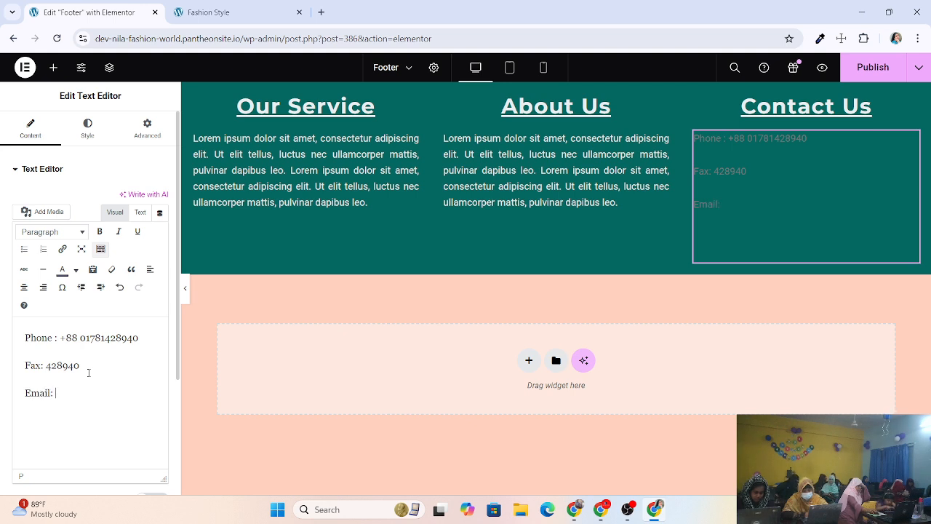
Copy the e-mail address from the Google account panel in a new tab, then return to the Elementor tab.
{"action": "left_click", "coordinate": [320, 11]}
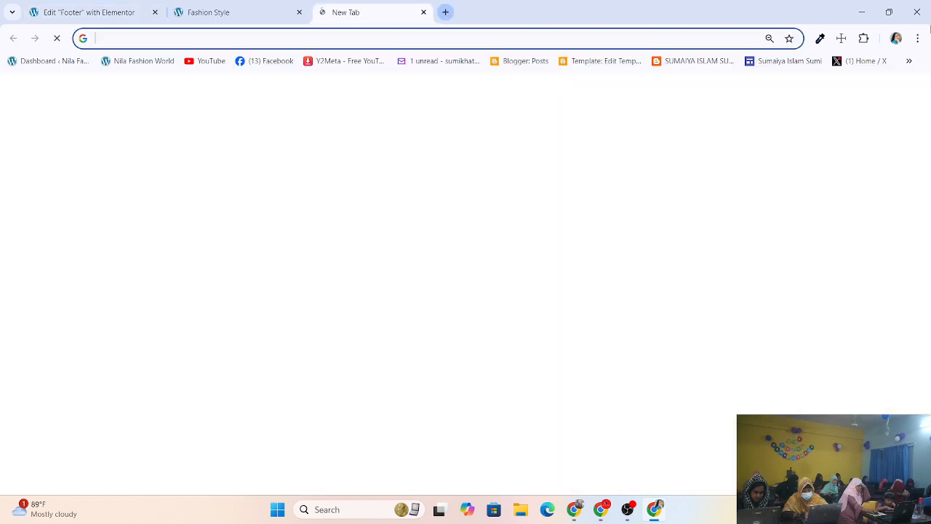
{"action": "left_click", "coordinate": [916, 87]}
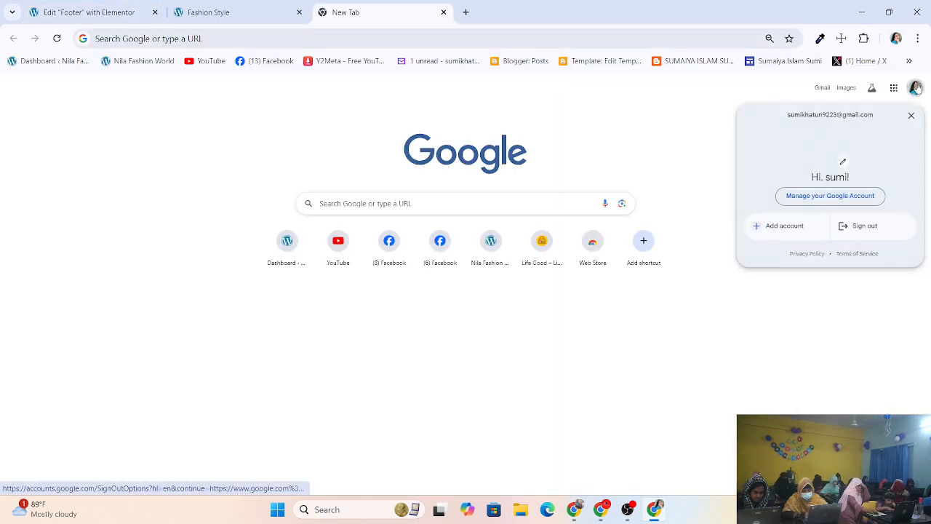
{"action": "left_click_drag", "start_coordinate": [783, 115], "coordinate": [879, 122]}
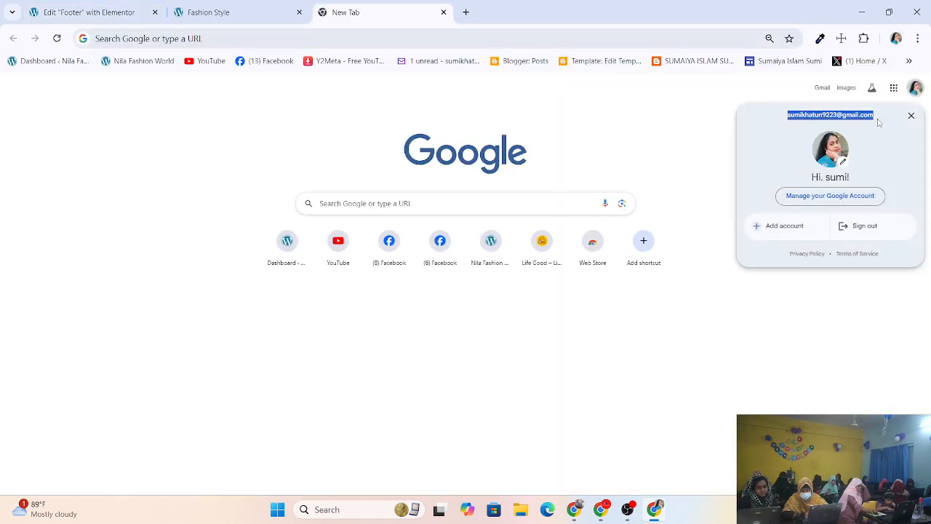
{"action": "right_click", "coordinate": [847, 116]}
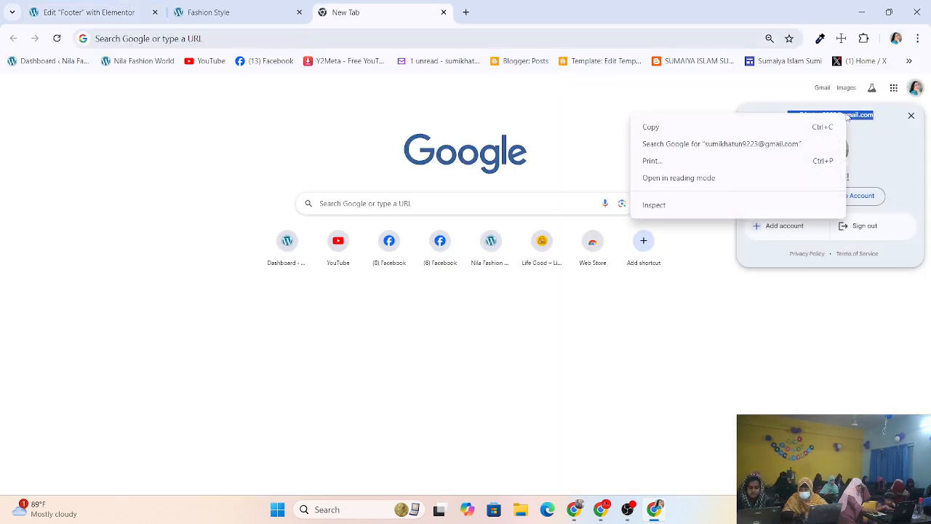
{"action": "left_click", "coordinate": [676, 129]}
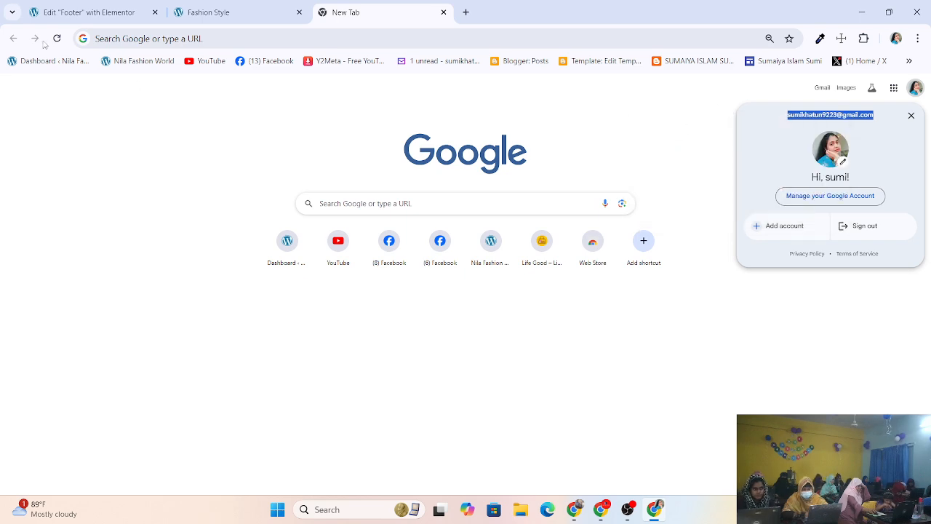
{"action": "left_click", "coordinate": [218, 13]}
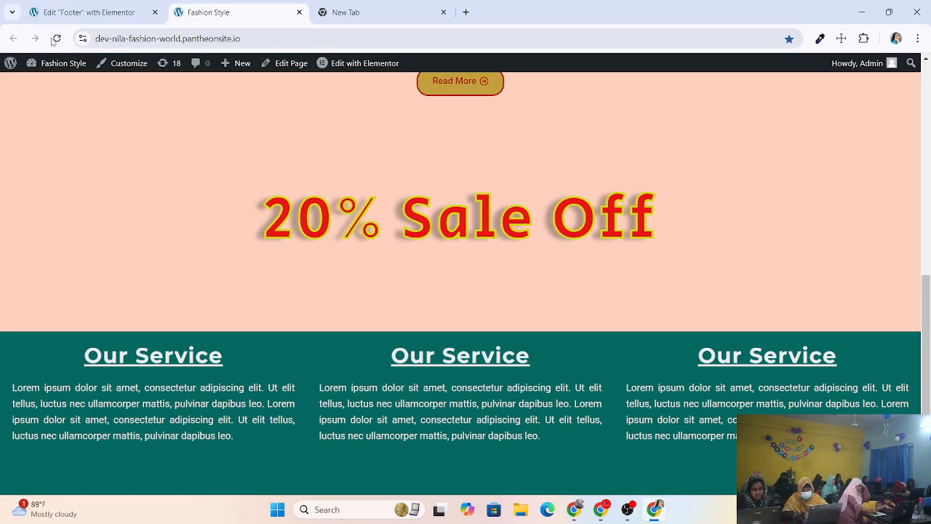
{"action": "left_click", "coordinate": [88, 13]}
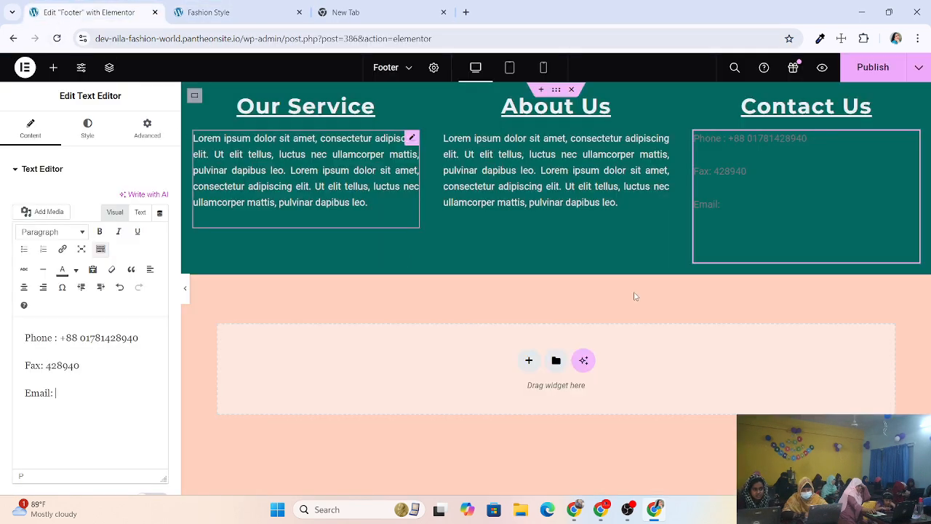
Paste the copied account e-mail after 'Email:' in the Contact Us text.
{"action": "left_click", "coordinate": [104, 394]}
{"action": "key", "text": "ctrl+v"}
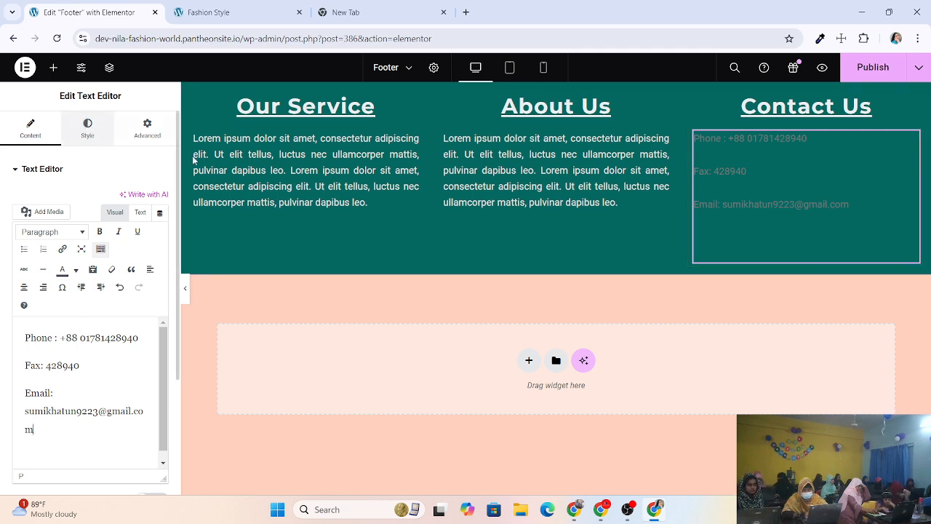
{"action": "left_click", "coordinate": [698, 172]}
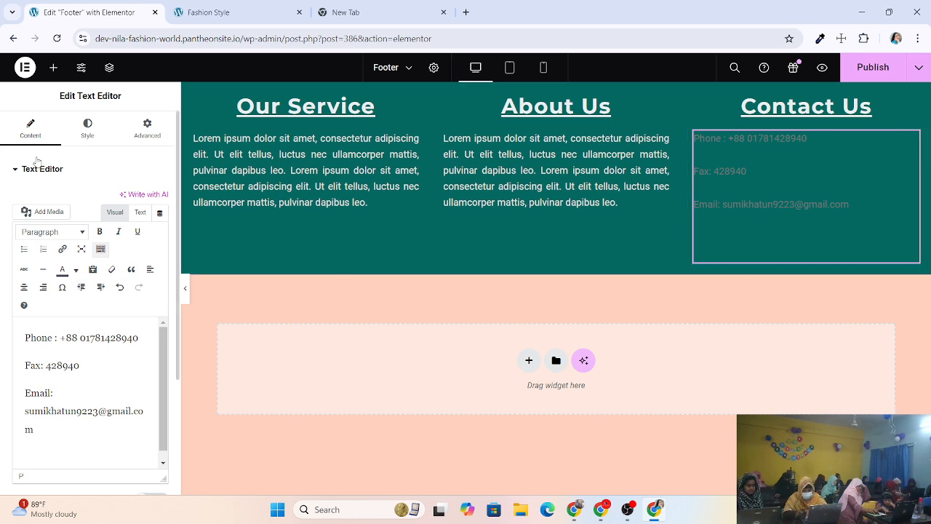
Lighten the Contact Us text to #E3D8D8 and paste the About Us text style onto it.
{"action": "left_click", "coordinate": [102, 136]}
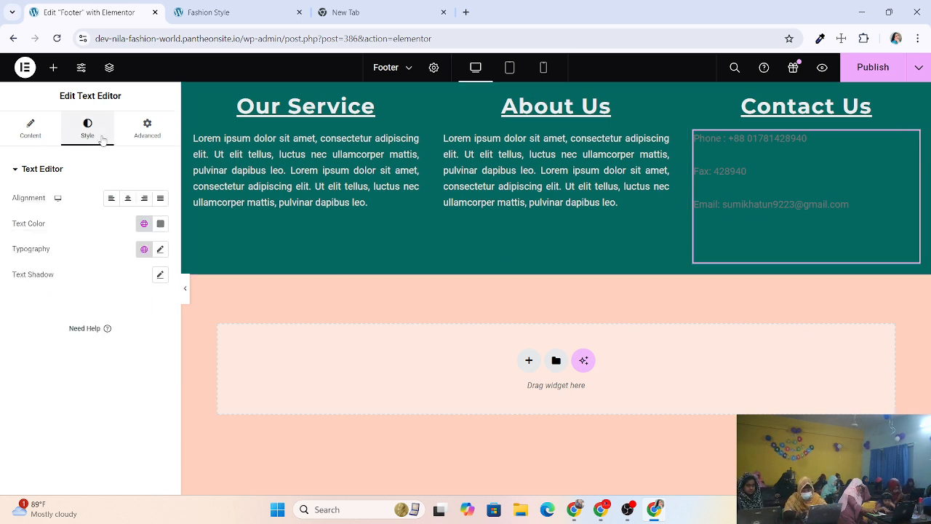
{"action": "left_click", "coordinate": [160, 223]}
{"action": "left_click_drag", "start_coordinate": [91, 321], "coordinate": [96, 284]}
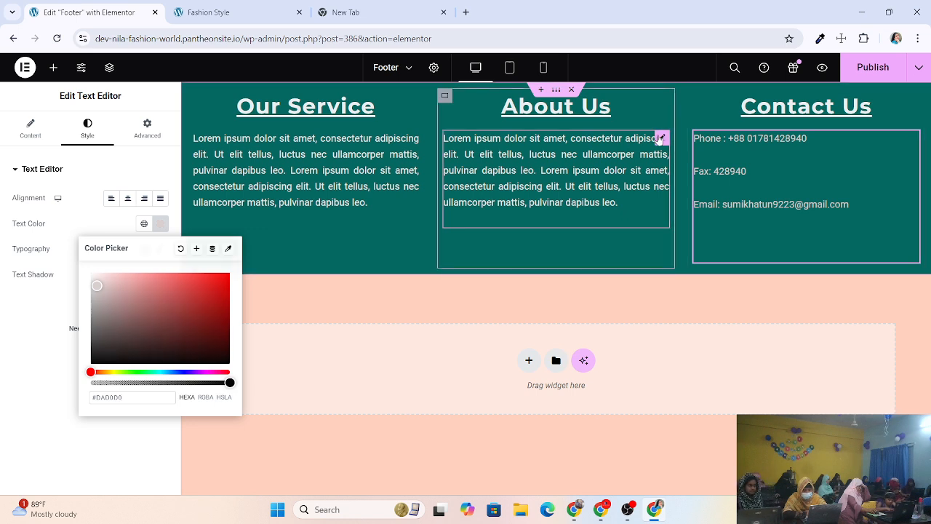
{"action": "right_click", "coordinate": [659, 139]}
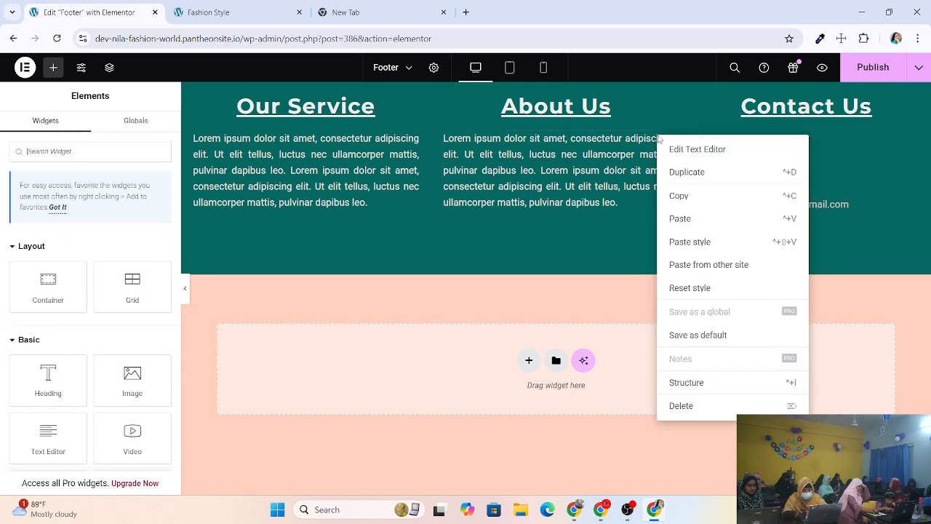
{"action": "left_click", "coordinate": [680, 197]}
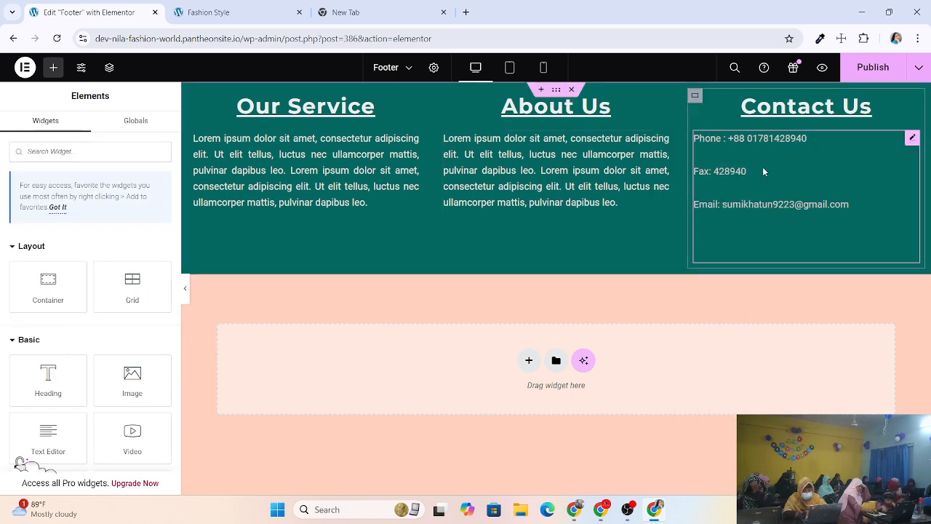
{"action": "right_click", "coordinate": [911, 139]}
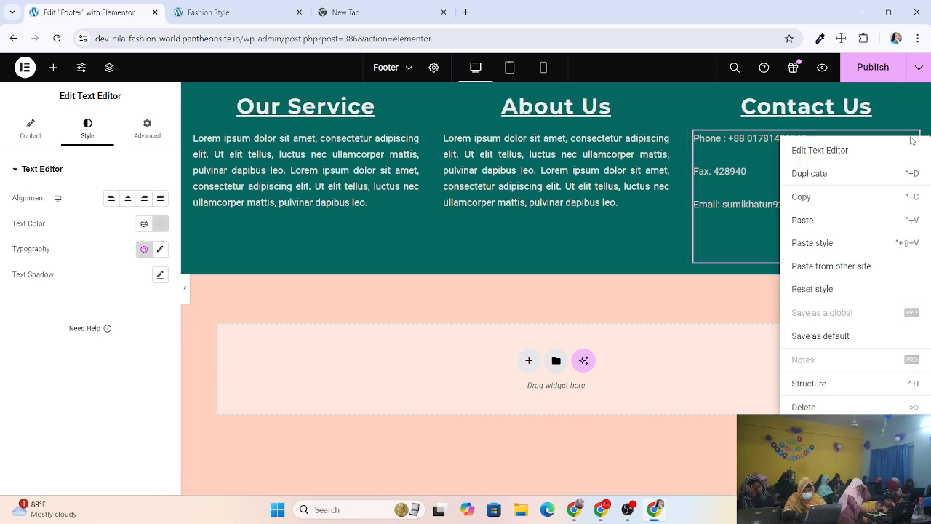
{"action": "left_click", "coordinate": [825, 244]}
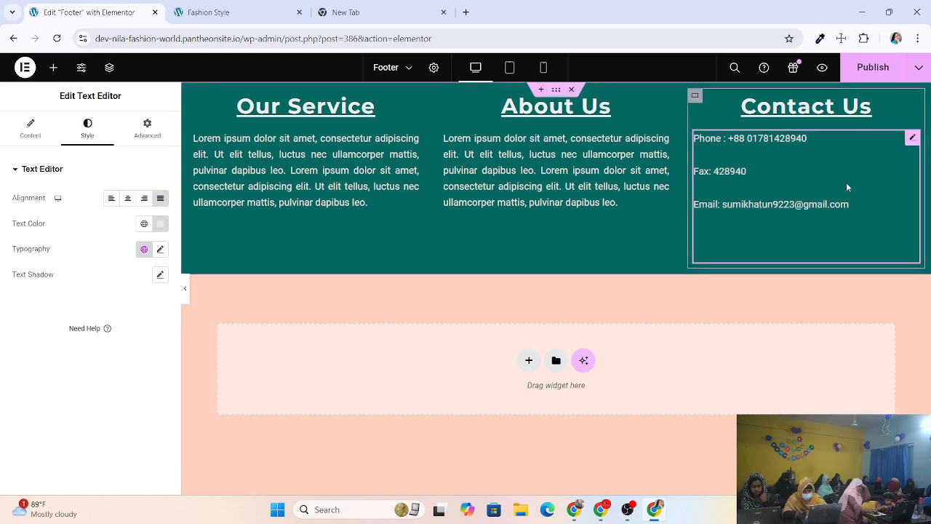
Left-align the contact details after trying center and right alignment.
{"action": "left_click", "coordinate": [128, 198]}
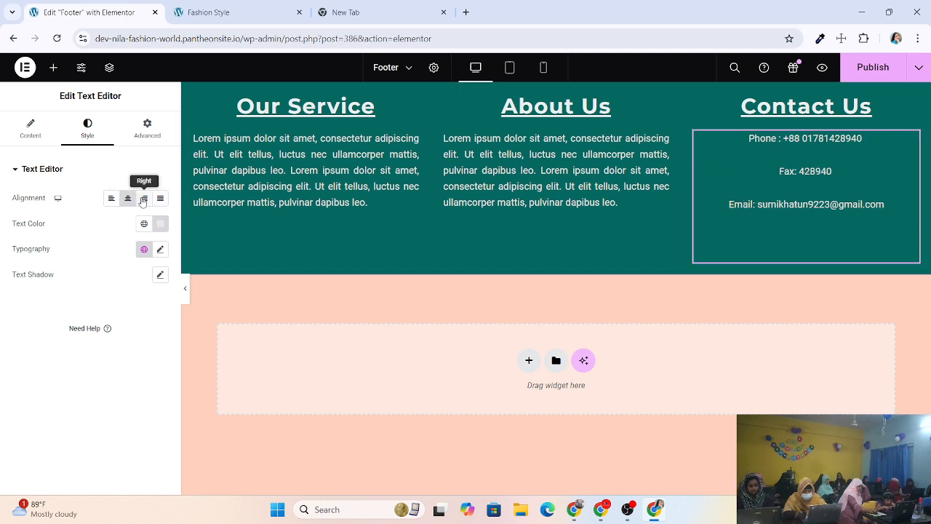
{"action": "left_click", "coordinate": [144, 197]}
{"action": "left_click", "coordinate": [111, 199]}
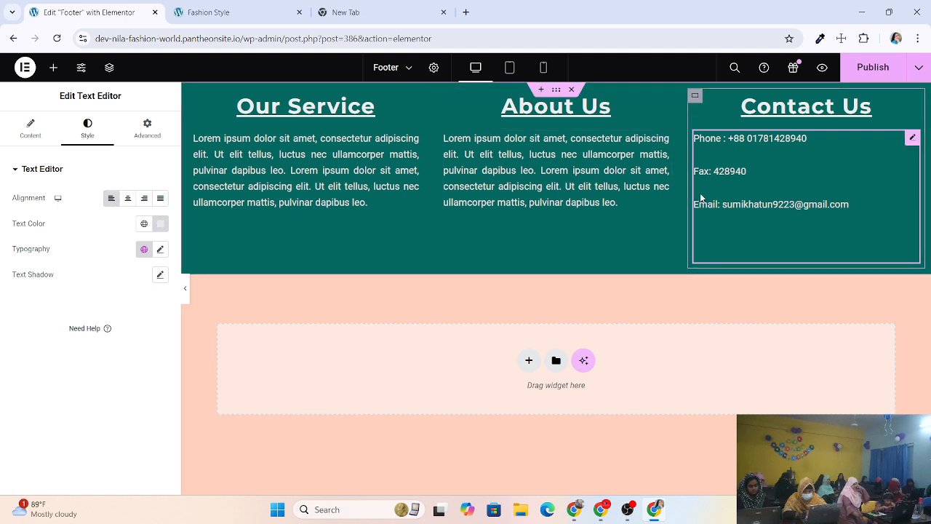
Compare the Contact Us and About Us typography, keeping the Roboto font family.
{"action": "left_click", "coordinate": [161, 249]}
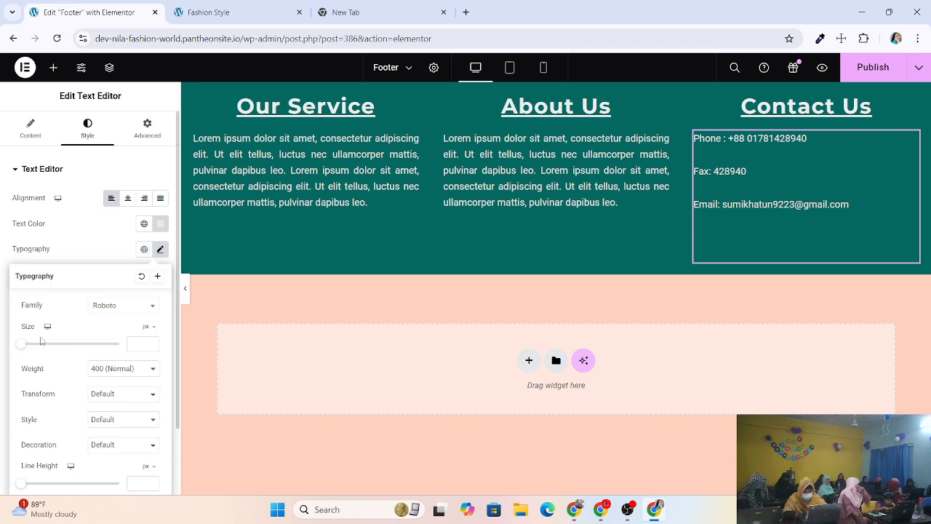
{"action": "left_click", "coordinate": [121, 310]}
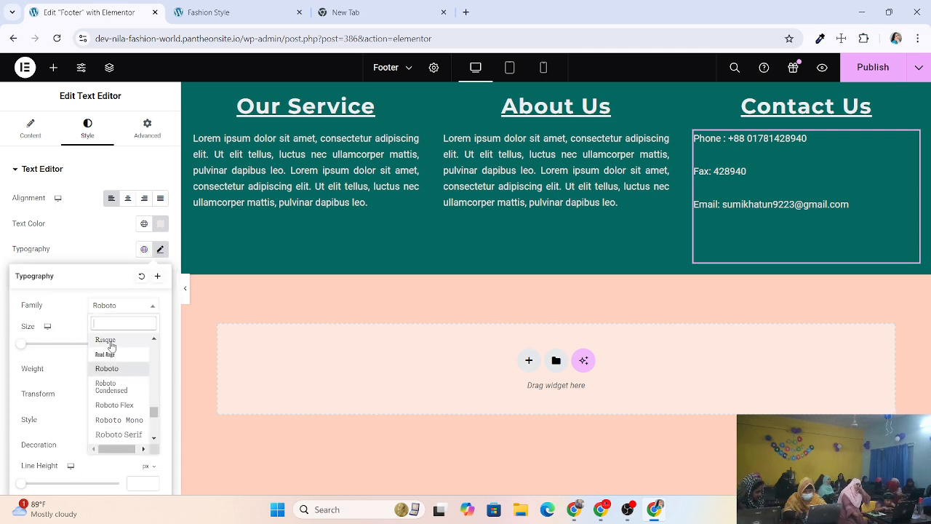
{"action": "left_click", "coordinate": [49, 358]}
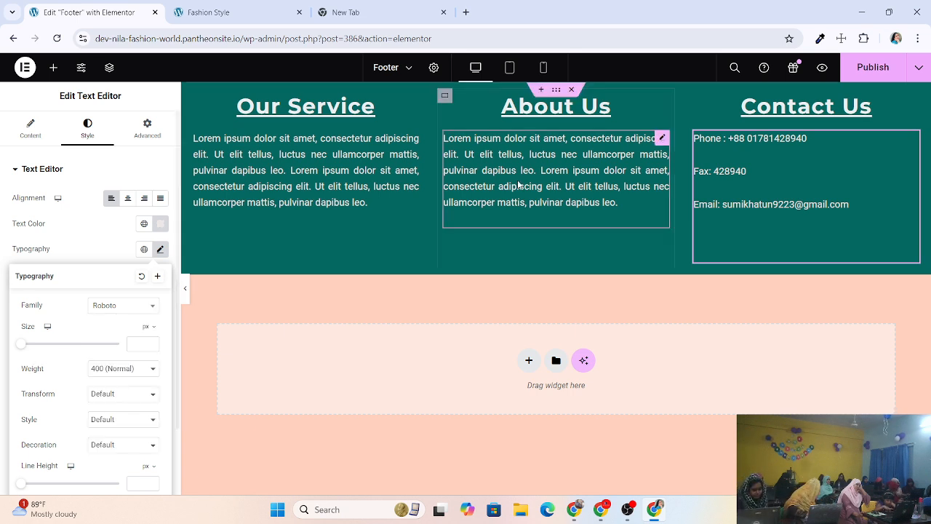
{"action": "left_click", "coordinate": [662, 138]}
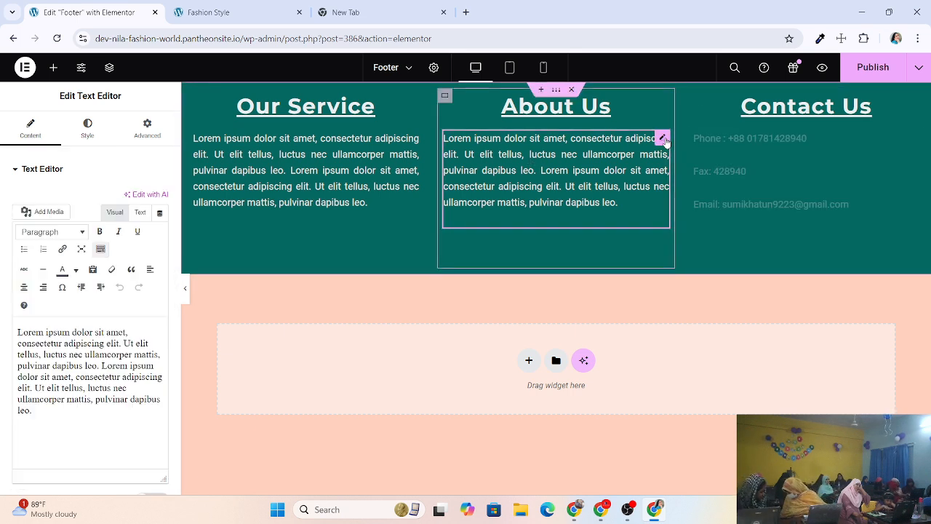
{"action": "left_click", "coordinate": [88, 128]}
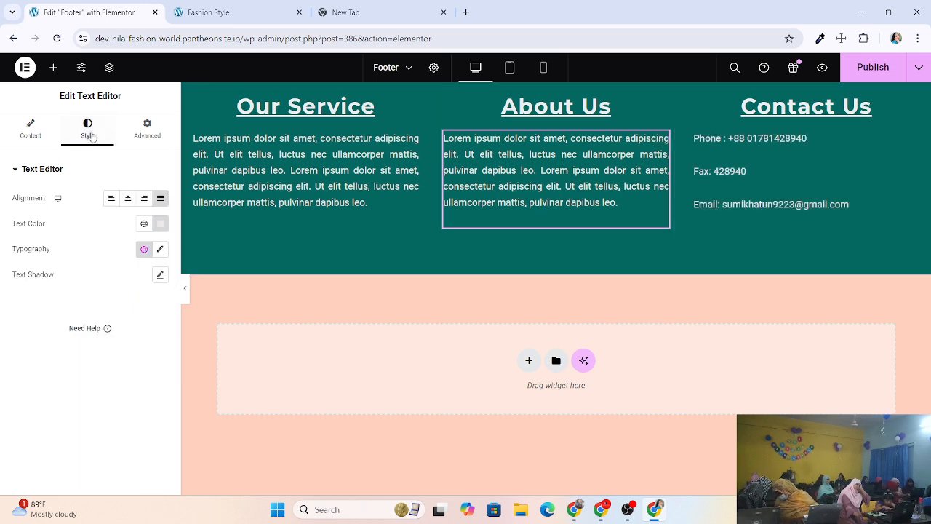
{"action": "left_click", "coordinate": [160, 249]}
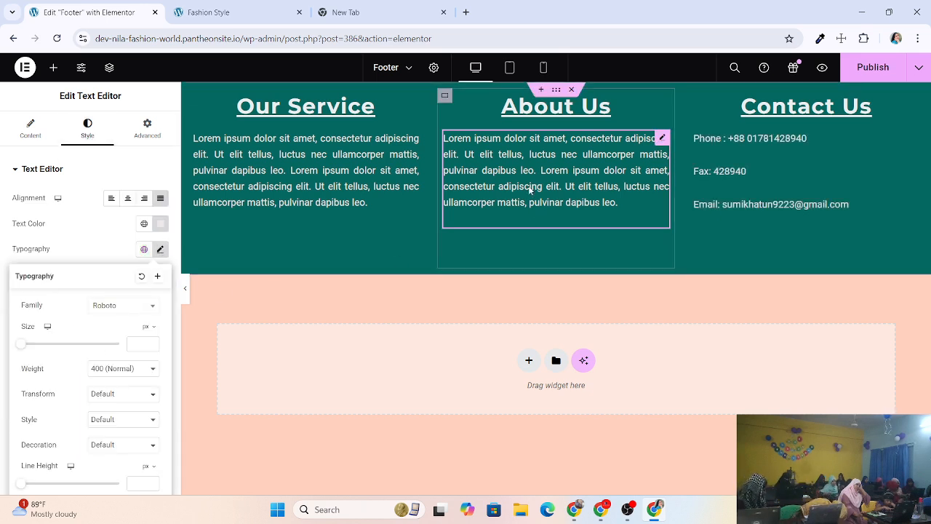
Select the Contact Us text block and show its Content editor.
{"action": "left_click", "coordinate": [845, 136]}
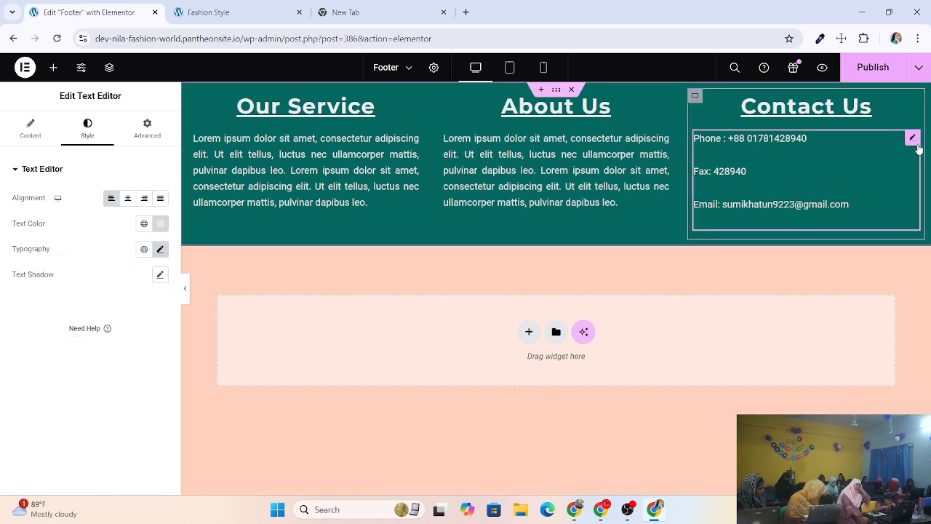
{"action": "left_click", "coordinate": [916, 141]}
{"action": "left_click", "coordinate": [16, 137]}
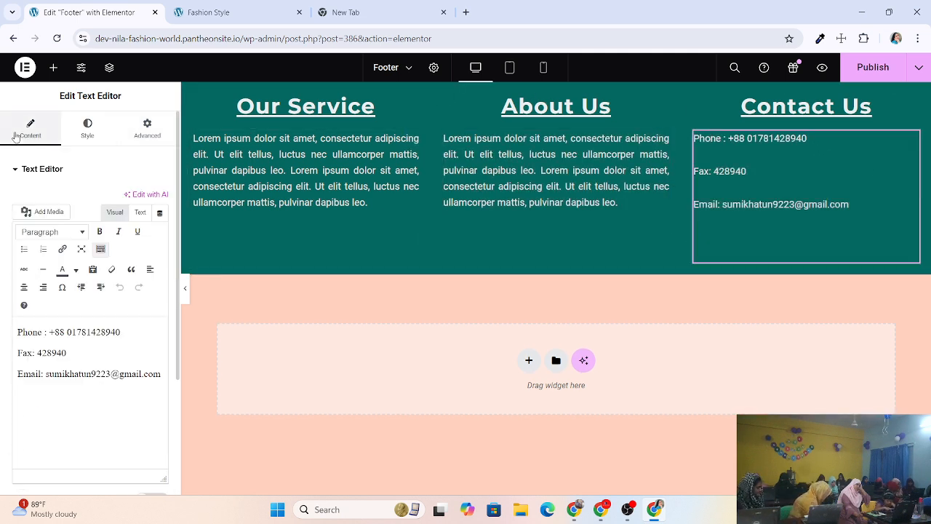
{"action": "left_click", "coordinate": [101, 131]}
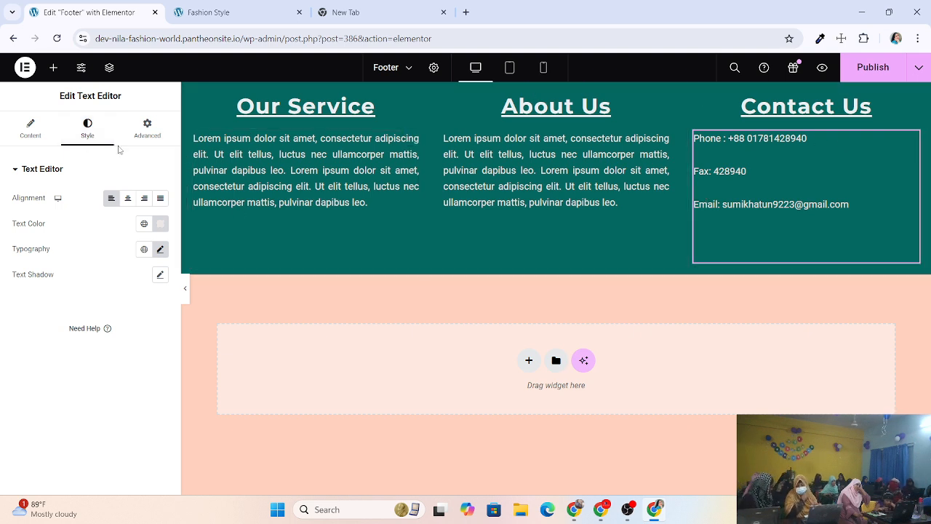
{"action": "left_click", "coordinate": [31, 128]}
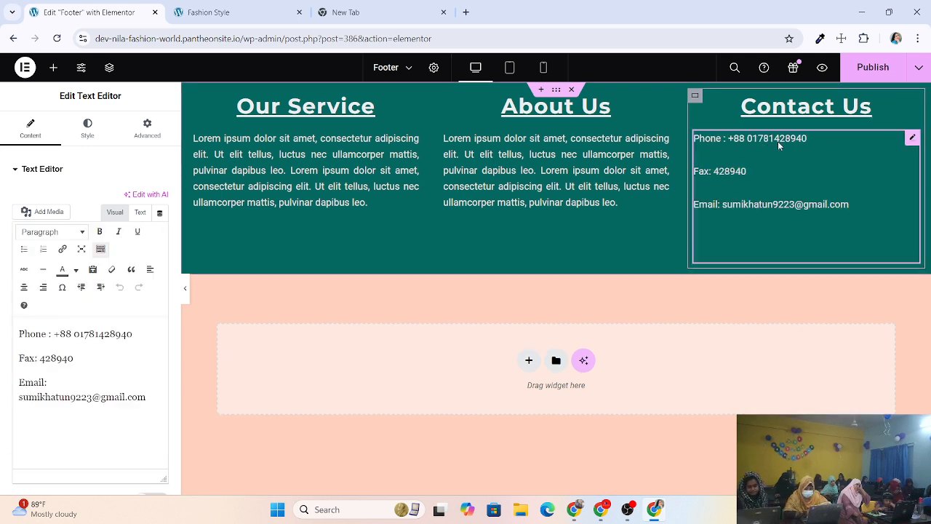
Select the Phone line in the Contact Us text and try bold, then toggle it off.
{"action": "left_click", "coordinate": [459, 313]}
{"action": "left_click", "coordinate": [702, 226]}
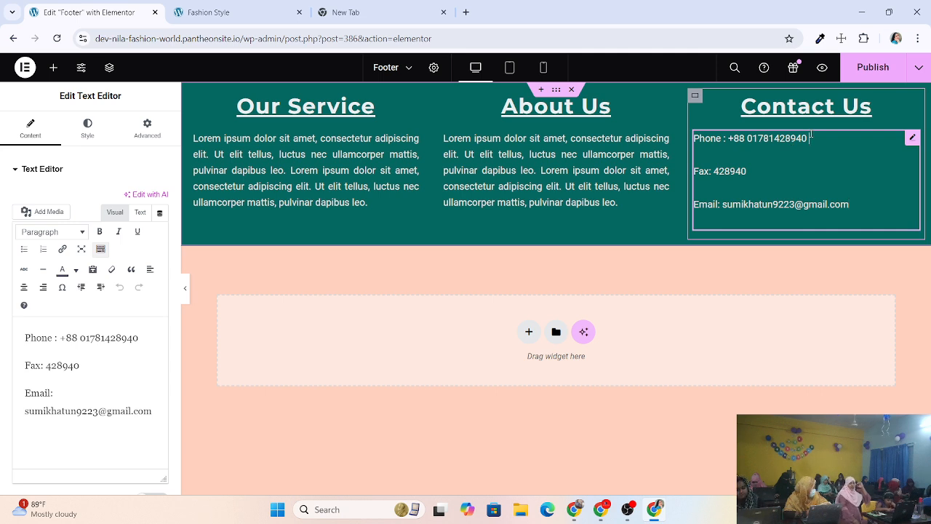
{"action": "key", "text": "shift+Left"}
{"action": "key", "text": "shift+Left"}
{"action": "key", "text": "shift+Left"}
{"action": "key", "text": "shift+Left"}
{"action": "key", "text": "shift+Left"}
{"action": "key", "text": "shift+Left"}
{"action": "key", "text": "shift+Left"}
{"action": "key", "text": "shift+Left"}
{"action": "key", "text": "shift+Left"}
{"action": "key", "text": "shift+Left"}
{"action": "key", "text": "shift+Left"}
{"action": "key", "text": "shift+Left"}
{"action": "key", "text": "shift+Left"}
{"action": "key", "text": "shift+Left"}
{"action": "key", "text": "shift+Left"}
{"action": "key", "text": "shift+Left"}
{"action": "key", "text": "shift+Left"}
{"action": "key", "text": "shift+Left"}
{"action": "key", "text": "shift+Left"}
{"action": "key", "text": "shift+Left"}
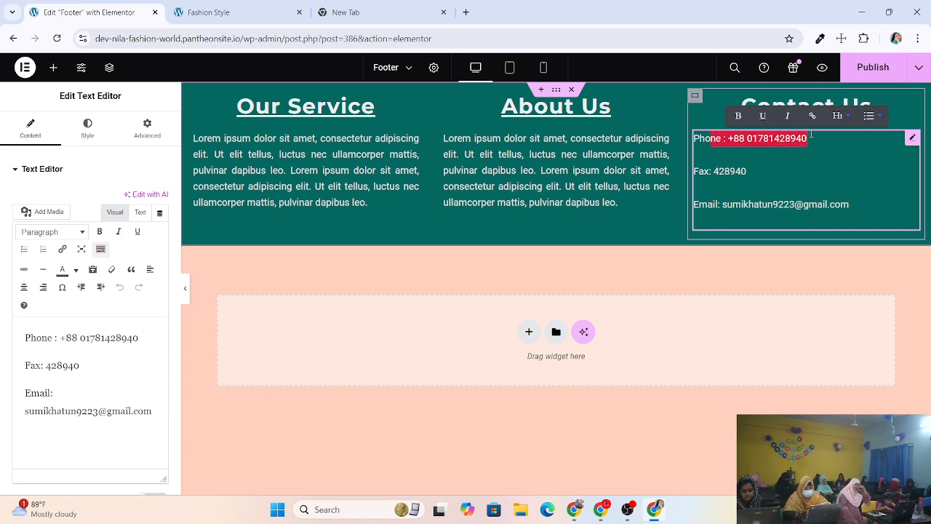
{"action": "key", "text": "shift+Left"}
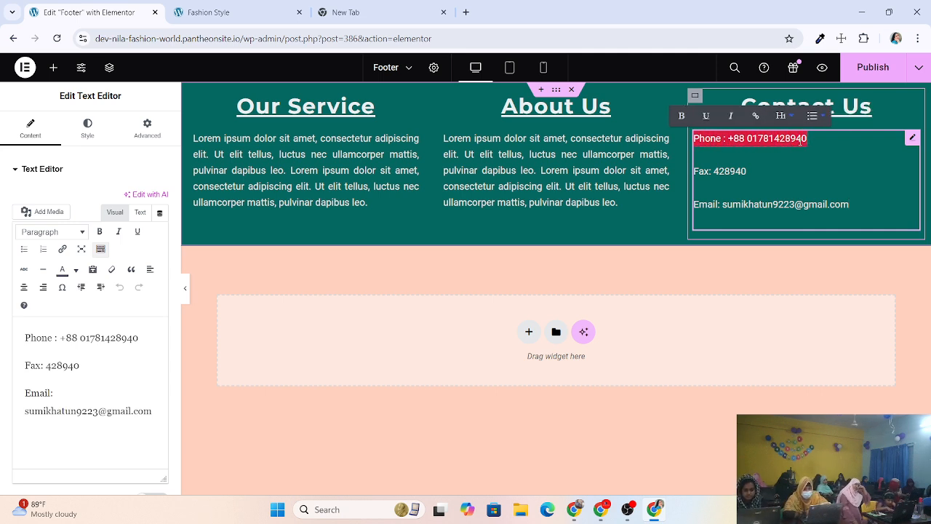
{"action": "left_click", "coordinate": [100, 233]}
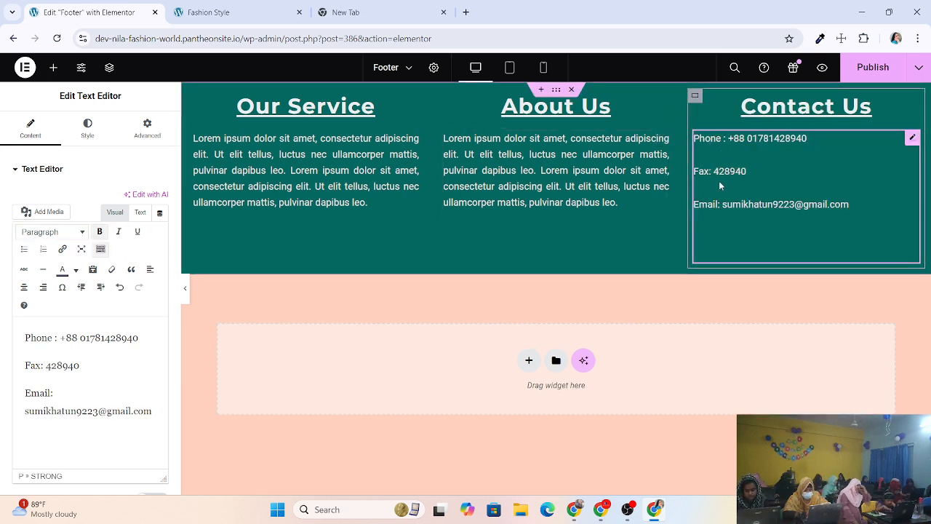
{"action": "left_click", "coordinate": [106, 237]}
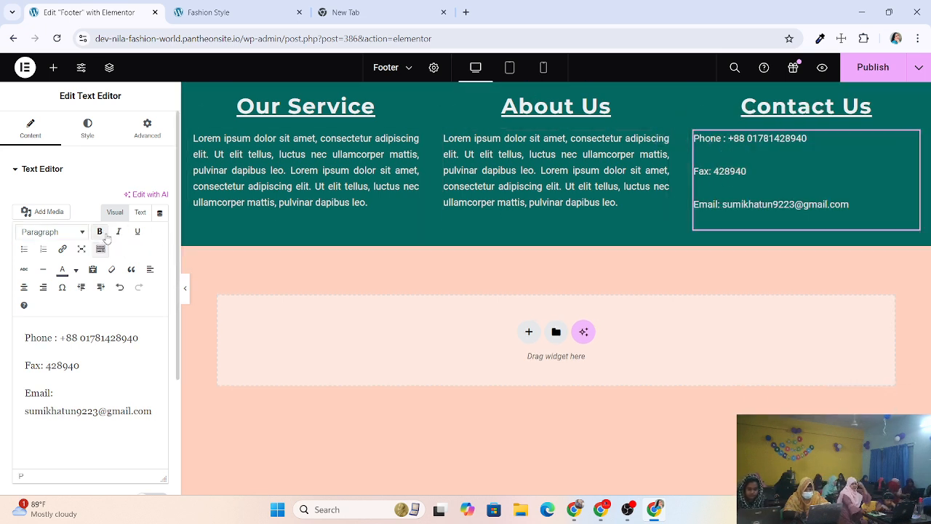
Make the Phone and Fax lines bold in the inline Contact Us text.
{"action": "left_click", "coordinate": [760, 137]}
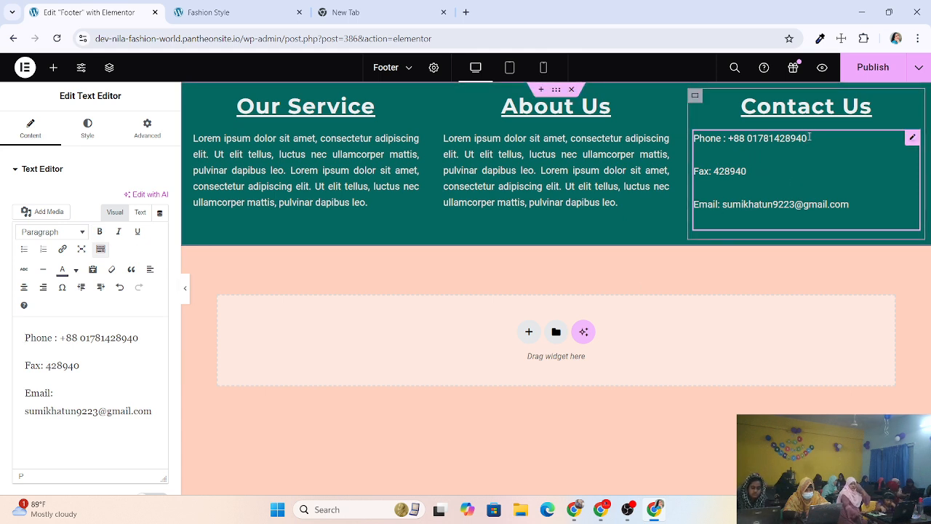
{"action": "key", "text": "shift+Left"}
{"action": "key", "text": "shift+Left"}
{"action": "key", "text": "shift+Left"}
{"action": "key", "text": "shift+Left"}
{"action": "key", "text": "shift+Left"}
{"action": "key", "text": "shift+Left"}
{"action": "key", "text": "shift+Left"}
{"action": "key", "text": "shift+Left"}
{"action": "key", "text": "shift+Left"}
{"action": "key", "text": "shift+Left"}
{"action": "key", "text": "shift+Left"}
{"action": "key", "text": "shift+Left"}
{"action": "key", "text": "shift+Left"}
{"action": "key", "text": "shift+Left"}
{"action": "key", "text": "shift+Left"}
{"action": "key", "text": "shift+Left"}
{"action": "key", "text": "shift+Left"}
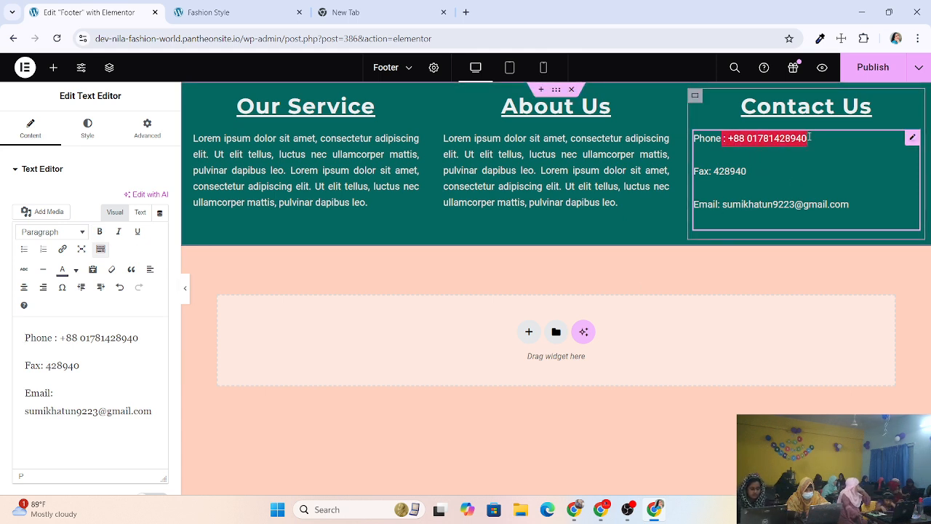
{"action": "key", "text": "shift+Left"}
{"action": "key", "text": "shift+Left"}
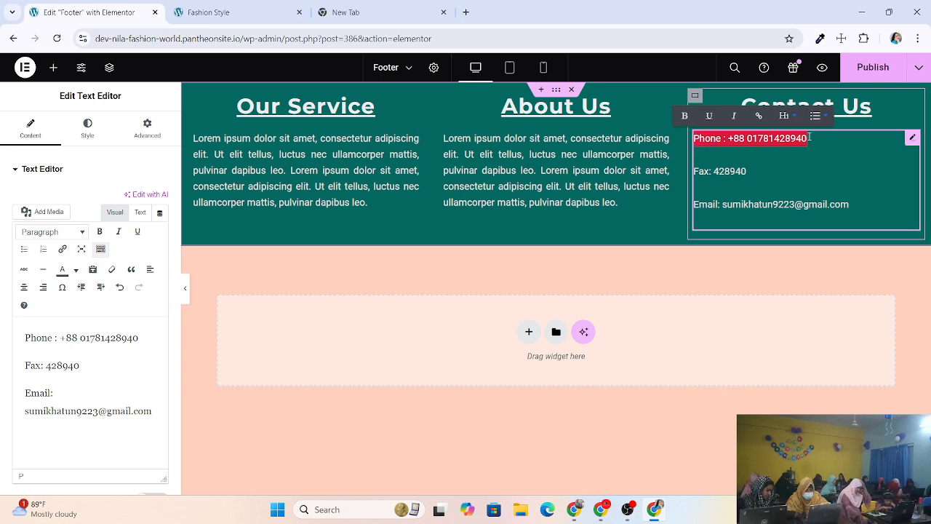
{"action": "left_click", "coordinate": [682, 116]}
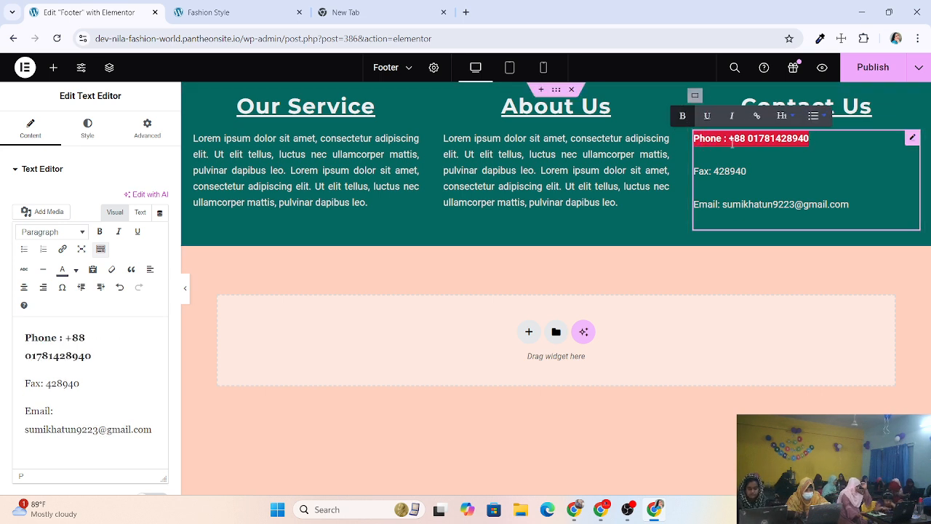
{"action": "left_click", "coordinate": [763, 168]}
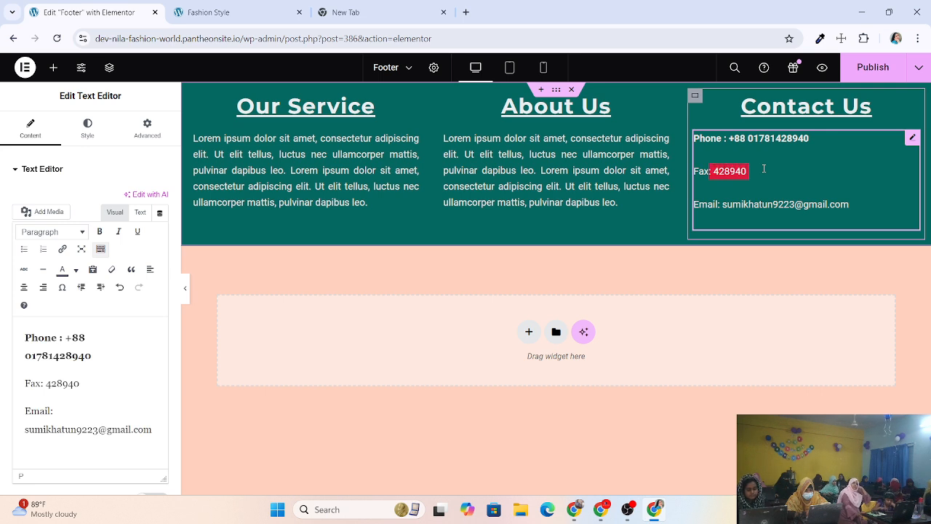
{"action": "key", "text": "shift+Left"}
{"action": "key", "text": "shift+Left"}
{"action": "key", "text": "shift+Left"}
{"action": "key", "text": "shift+Left"}
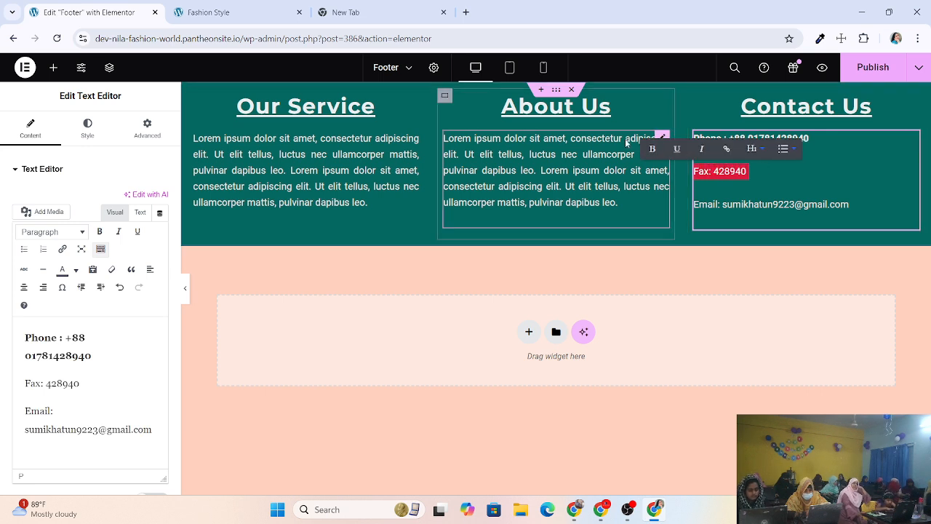
{"action": "left_click", "coordinate": [653, 150]}
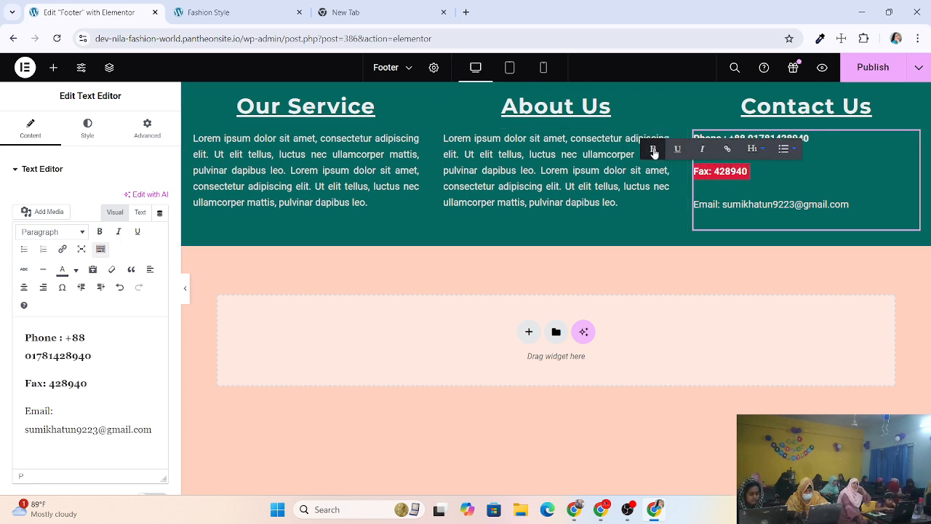
{"action": "left_click", "coordinate": [849, 204]}
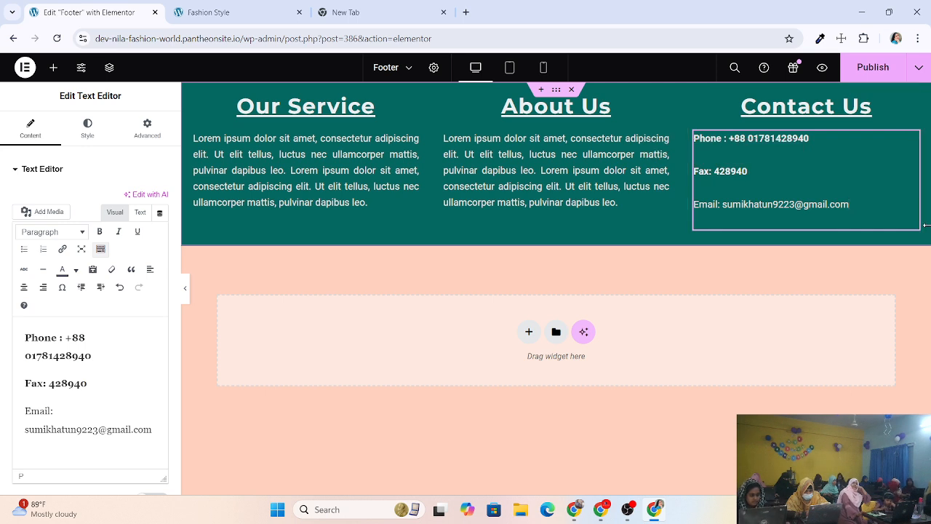
Make the Email line bold with Ctrl+B and finish inline editing.
{"action": "key", "text": "shift+Left"}
{"action": "key", "text": "shift+Left"}
{"action": "key", "text": "shift+Left"}
{"action": "key", "text": "shift+Left"}
{"action": "key", "text": "shift+Left"}
{"action": "key", "text": "shift+Left"}
{"action": "key", "text": "shift+Left"}
{"action": "key", "text": "shift+Left"}
{"action": "key", "text": "shift+Left"}
{"action": "key", "text": "shift+Left"}
{"action": "key", "text": "shift+Left"}
{"action": "key", "text": "shift+Left"}
{"action": "key", "text": "shift+Left"}
{"action": "key", "text": "shift+Left"}
{"action": "key", "text": "shift+Left"}
{"action": "key", "text": "shift+Left"}
{"action": "key", "text": "shift+Left"}
{"action": "key", "text": "shift+Left"}
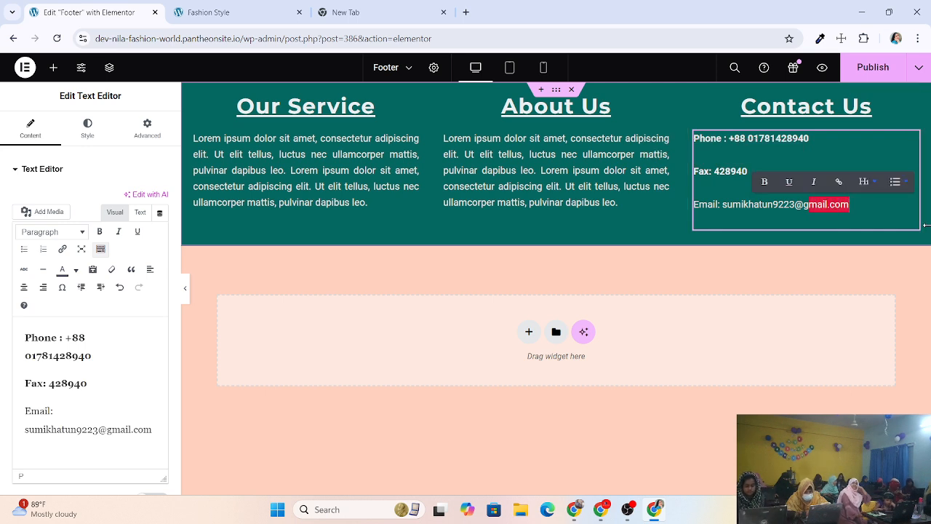
{"action": "key", "text": "shift+Left"}
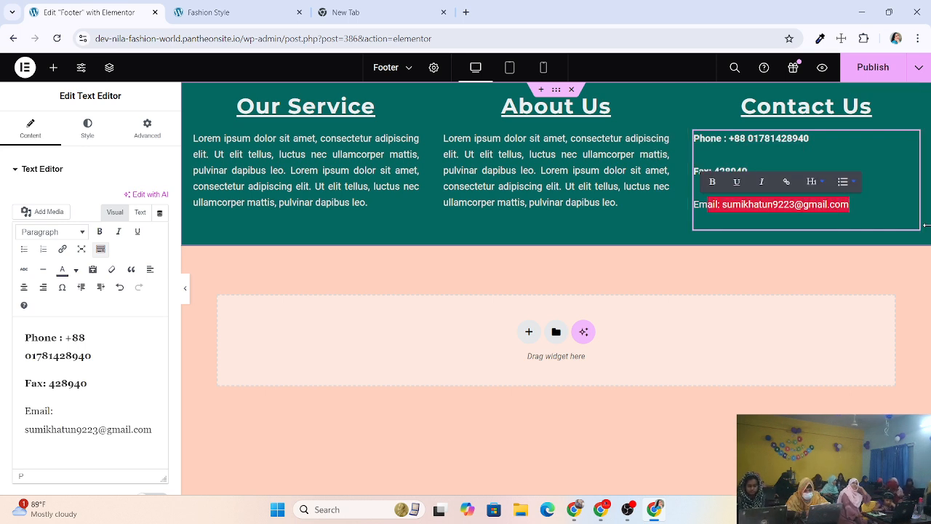
{"action": "key", "text": "shift+Left"}
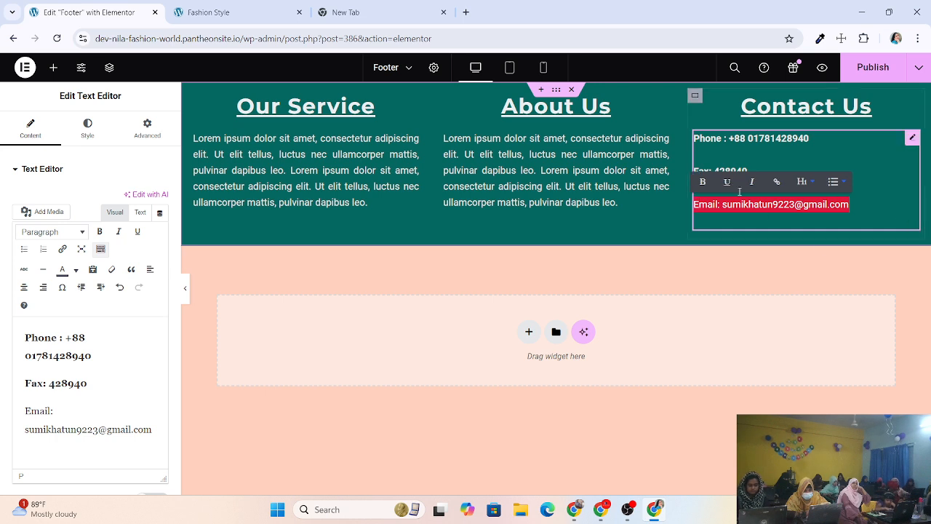
{"action": "key", "text": "ctrl+b"}
{"action": "left_click", "coordinate": [887, 210]}
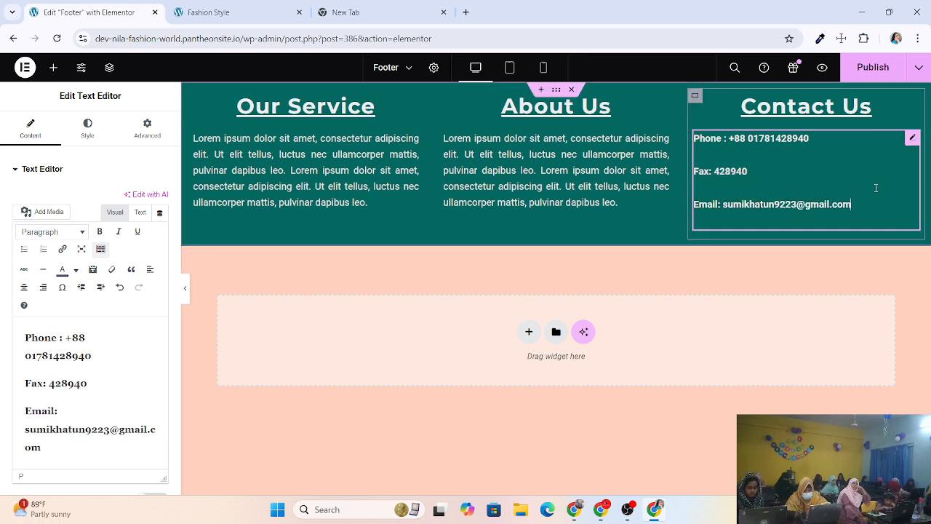
{"action": "left_click", "coordinate": [913, 139]}
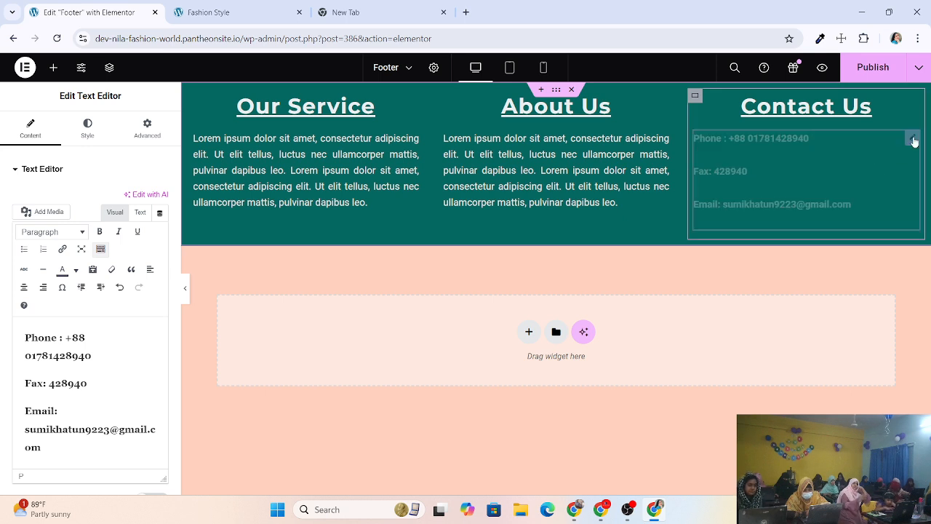
Try margins of -12, 5 and 7 on the contact text, then set margin to 0.
{"action": "left_click", "coordinate": [144, 132]}
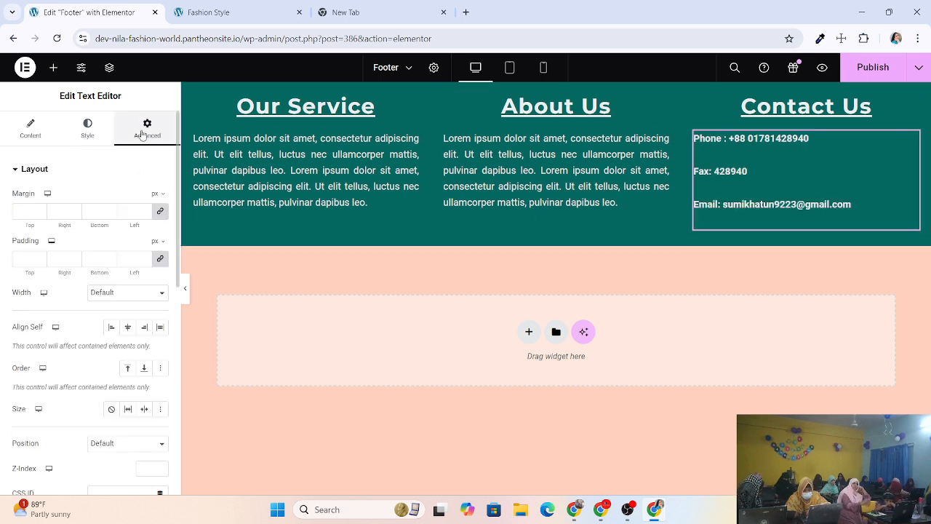
{"action": "left_click", "coordinate": [40, 214]}
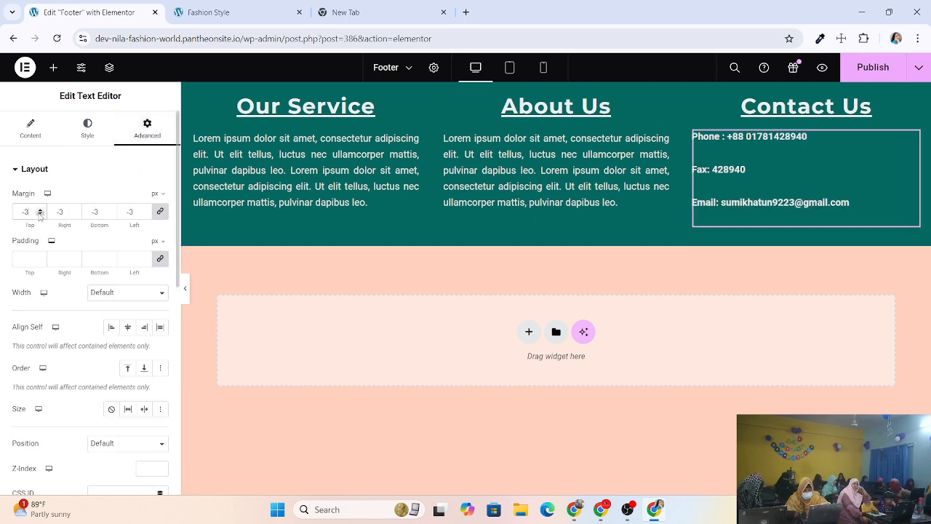
{"action": "left_click", "coordinate": [40, 214]}
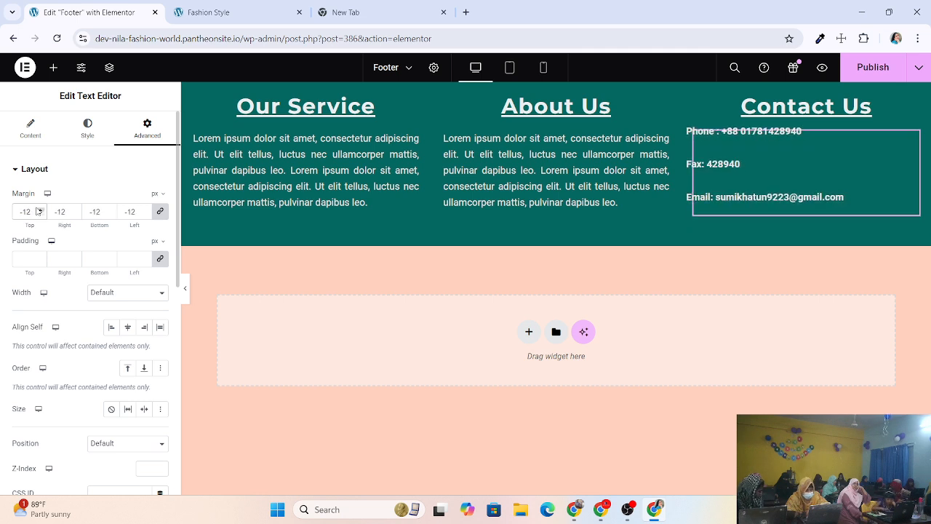
{"action": "left_click", "coordinate": [40, 209]}
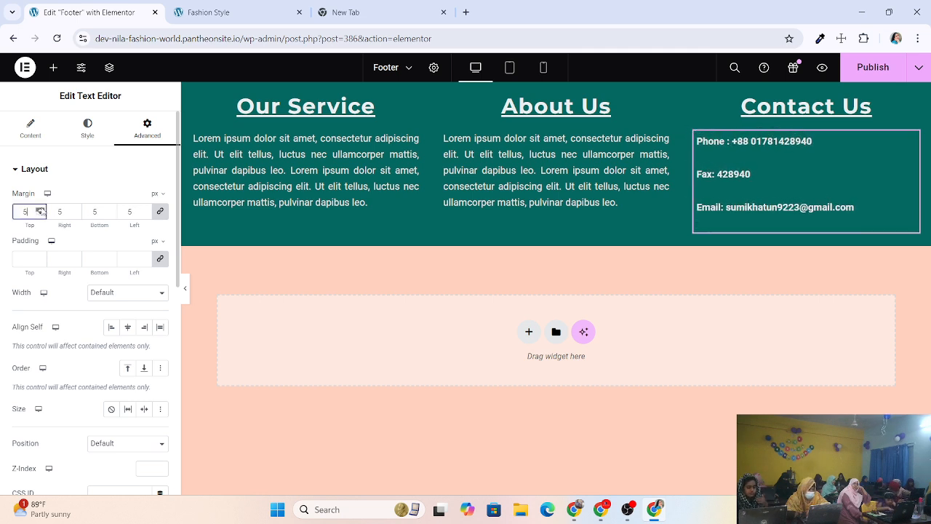
{"action": "left_click", "coordinate": [40, 209]}
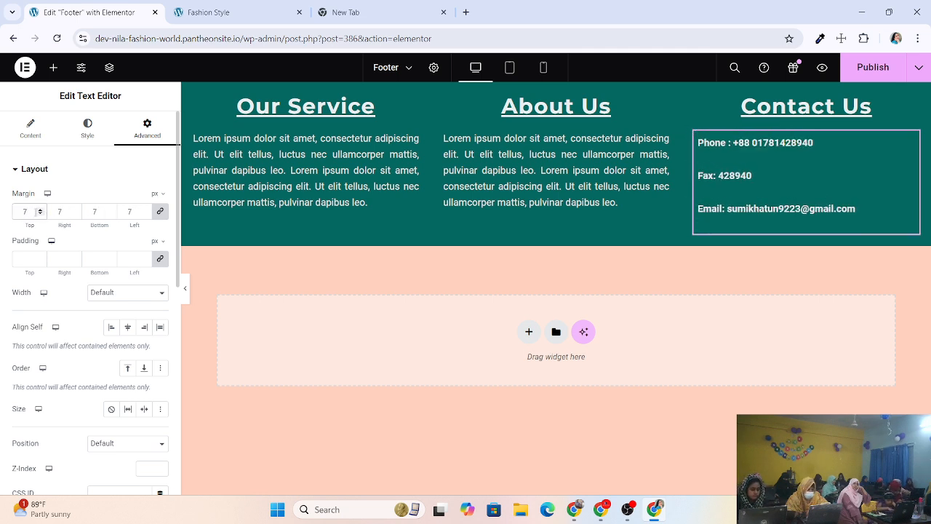
{"action": "type", "text": "0"}
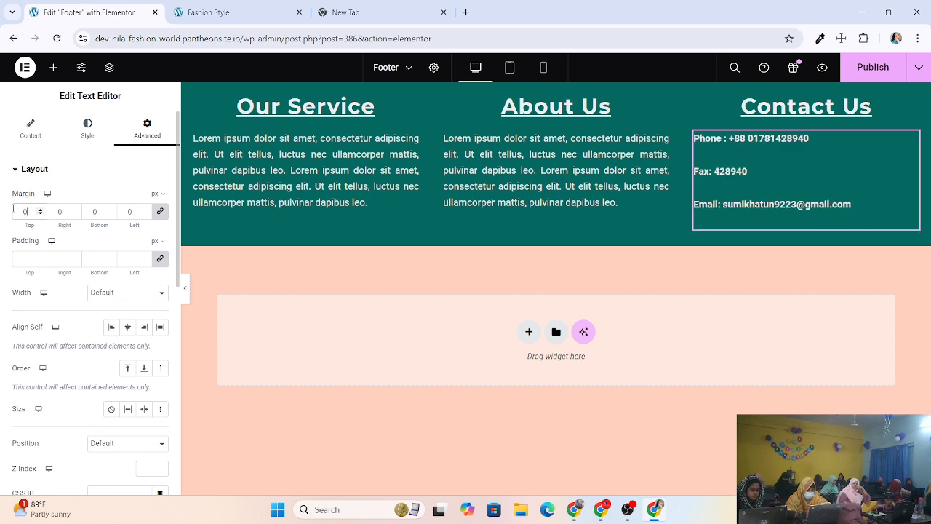
Try padding of 2 and 8 on the contact text, then set padding back to 0.
{"action": "left_click", "coordinate": [40, 258]}
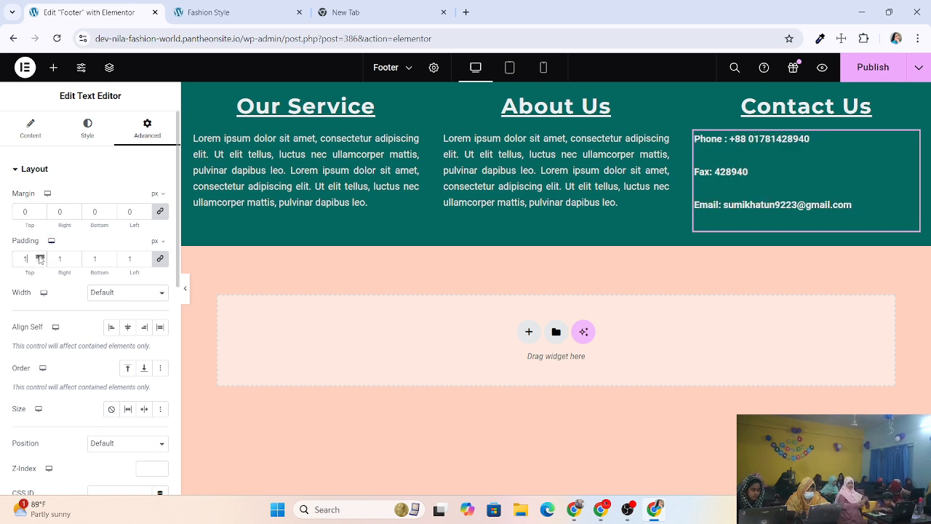
{"action": "left_click", "coordinate": [40, 258]}
{"action": "left_click", "coordinate": [41, 261]}
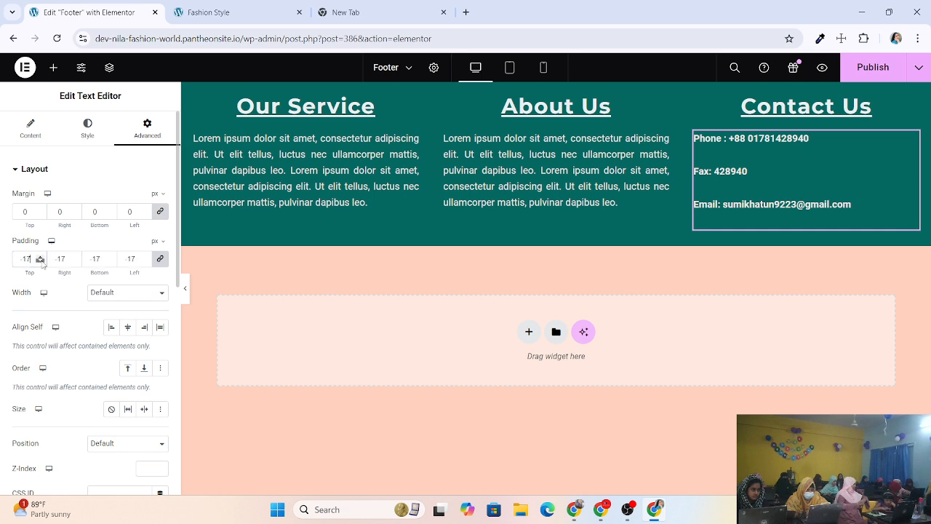
{"action": "left_click", "coordinate": [40, 257]}
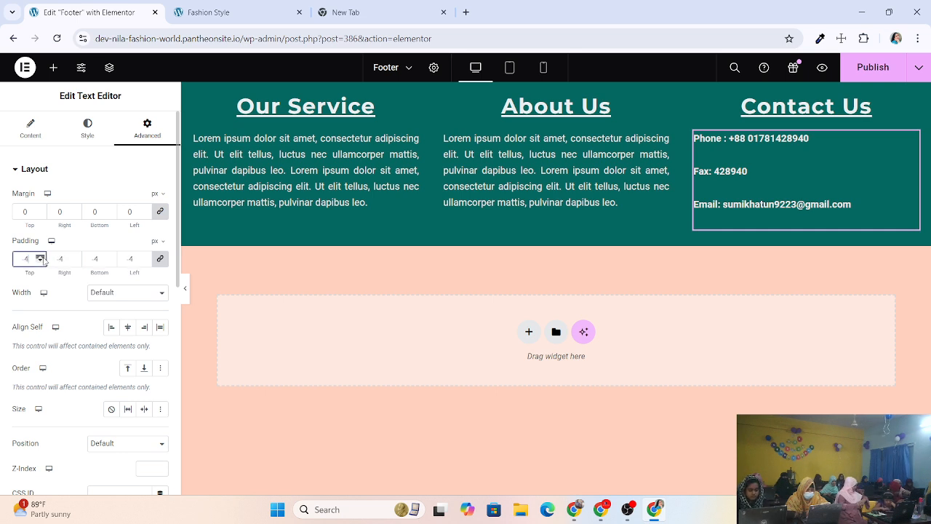
{"action": "left_click", "coordinate": [42, 256]}
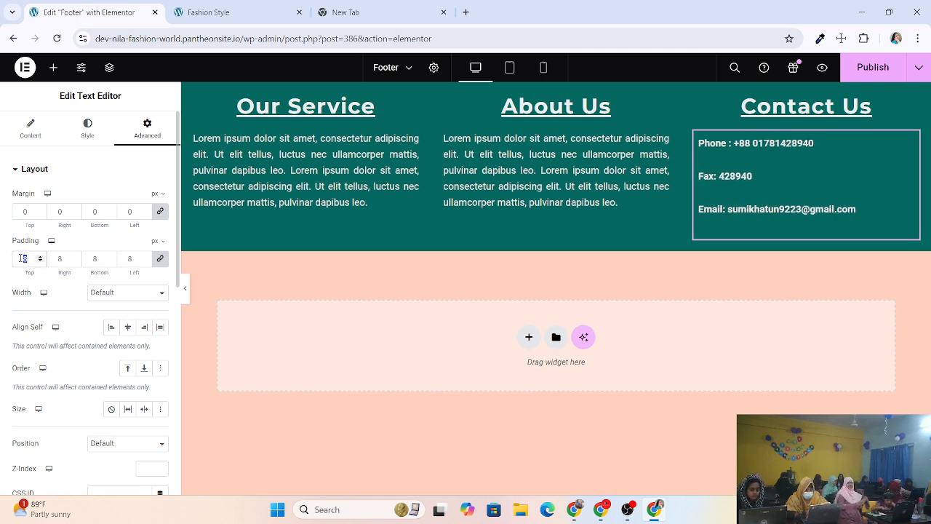
{"action": "type", "text": "0"}
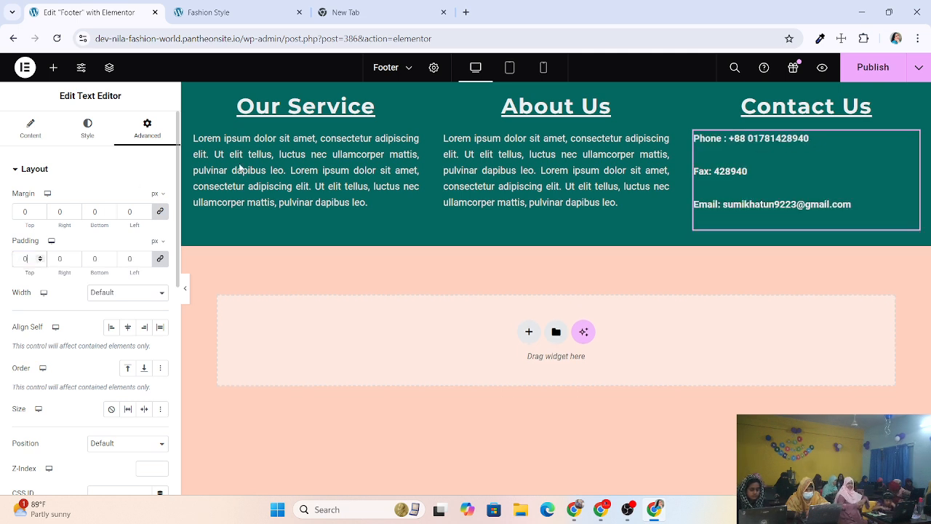
{"action": "left_click", "coordinate": [793, 183]}
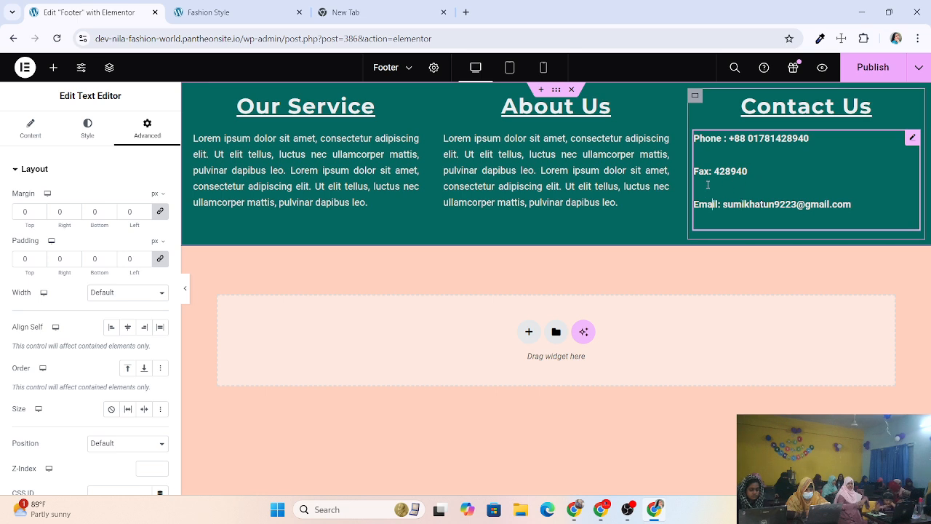
Review the contact text's Style and Content options, keeping the editor in visual mode.
{"action": "left_click", "coordinate": [78, 127]}
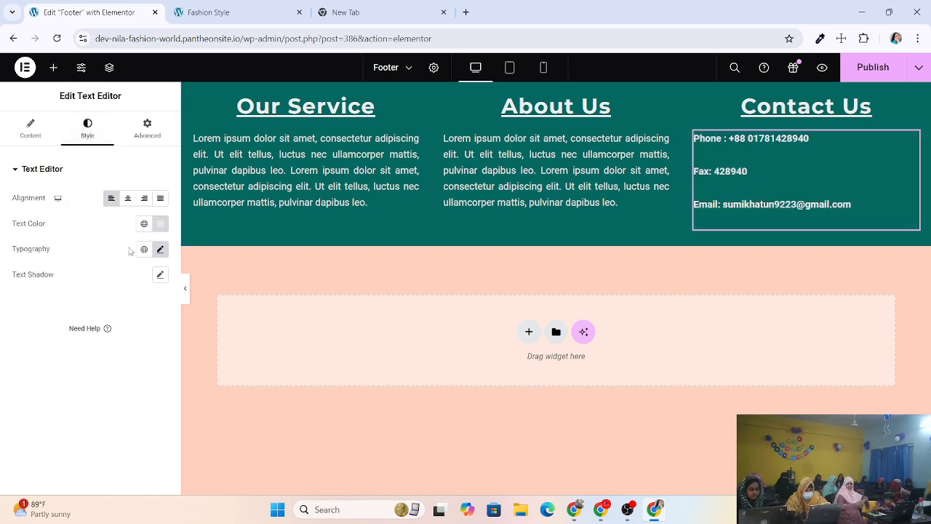
{"action": "left_click", "coordinate": [29, 130]}
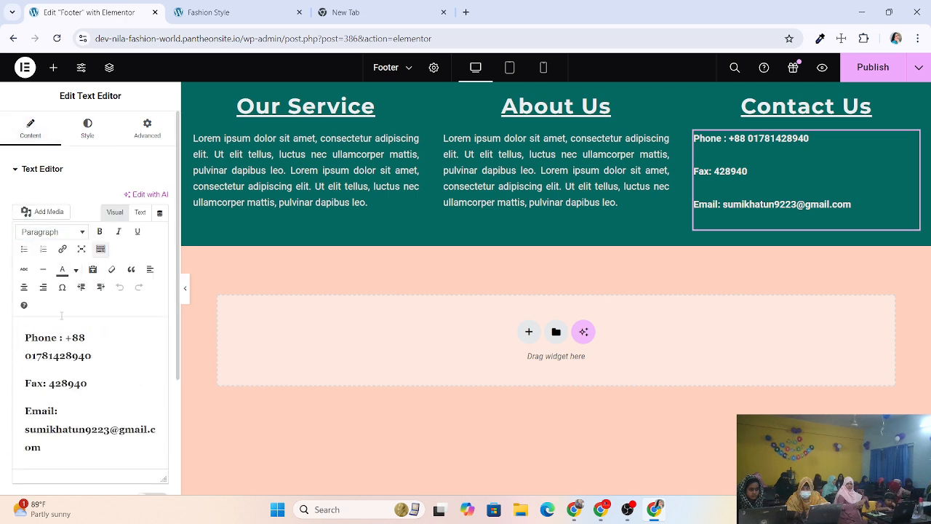
{"action": "left_click", "coordinate": [19, 173]}
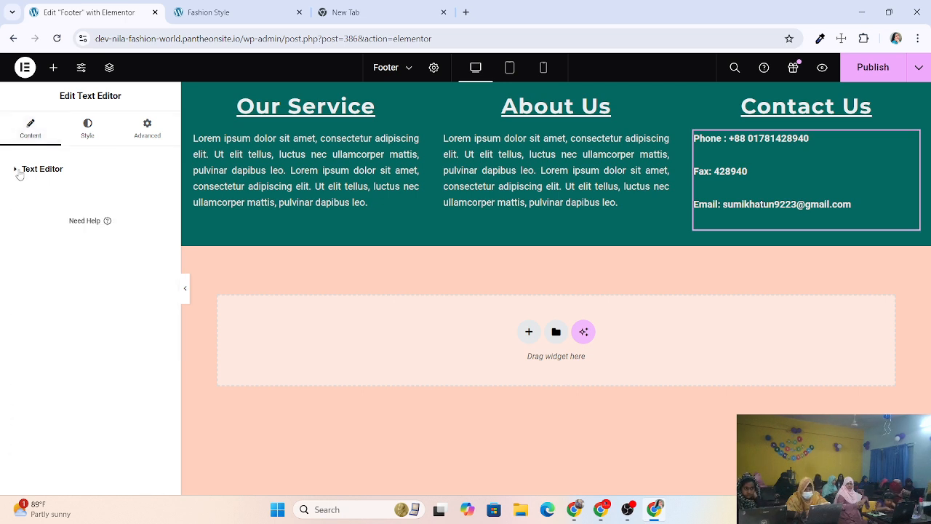
{"action": "left_click", "coordinate": [20, 173]}
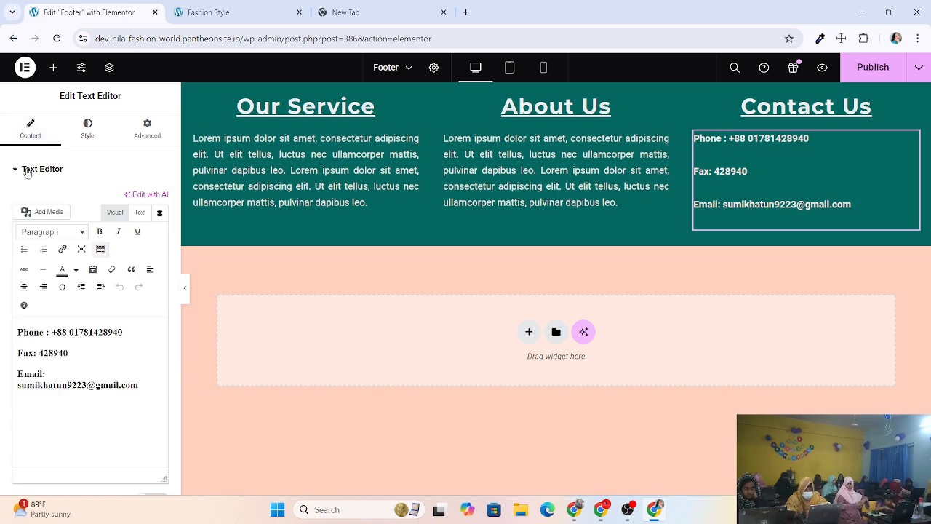
{"action": "left_click", "coordinate": [122, 216]}
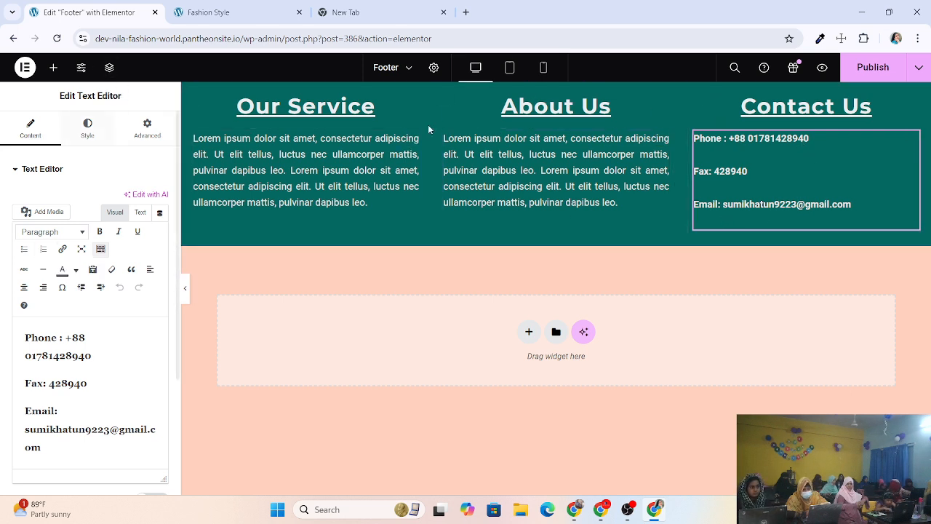
Add a container to the Contact Us column, delete it, and reselect the contact text.
{"action": "left_click", "coordinate": [51, 68]}
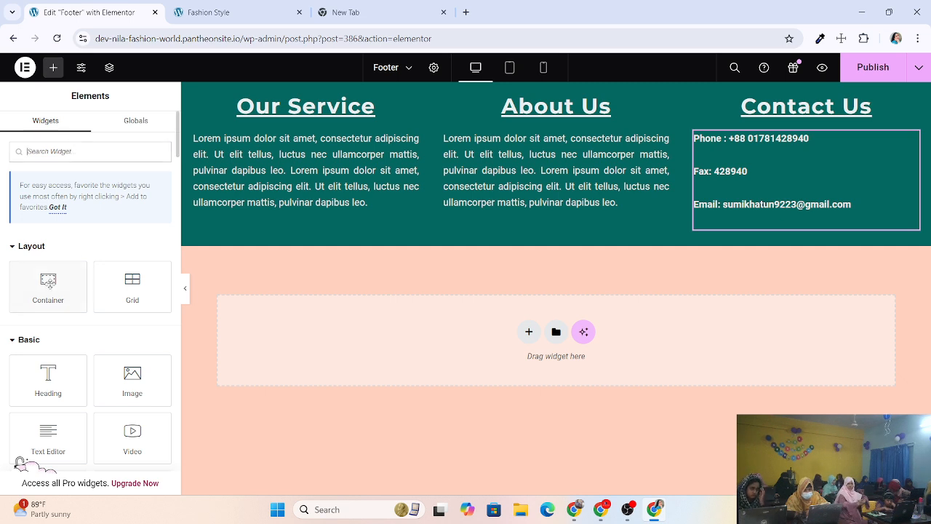
{"action": "left_click_drag", "start_coordinate": [48, 282], "coordinate": [771, 229]}
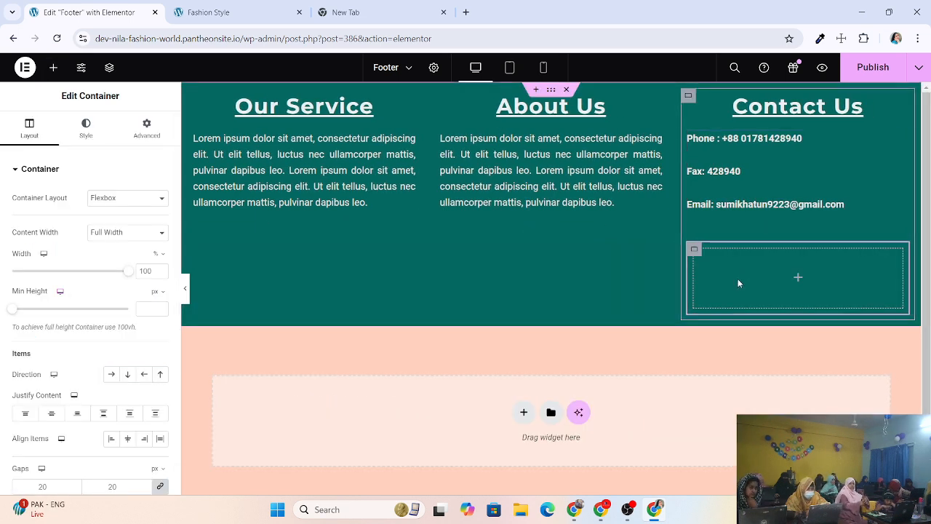
{"action": "key", "text": "Delete"}
{"action": "left_click", "coordinate": [742, 210]}
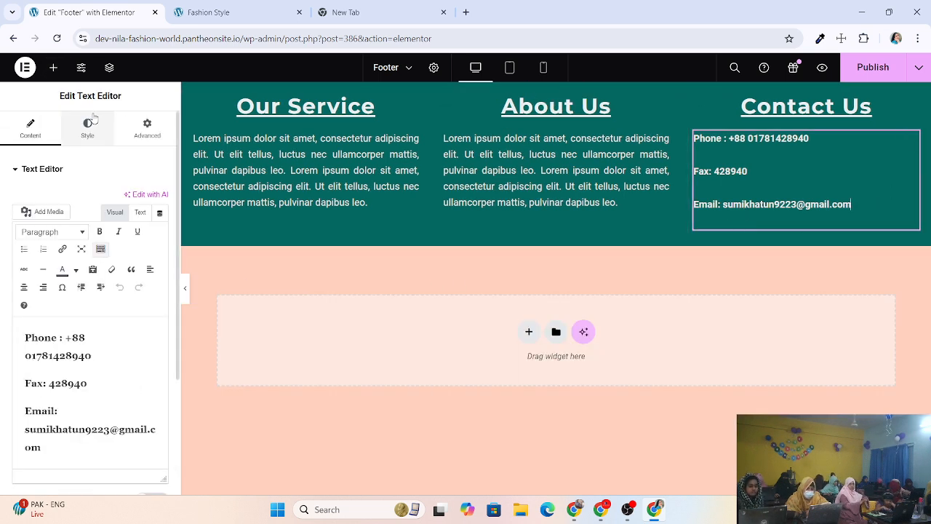
{"action": "left_click", "coordinate": [51, 67]}
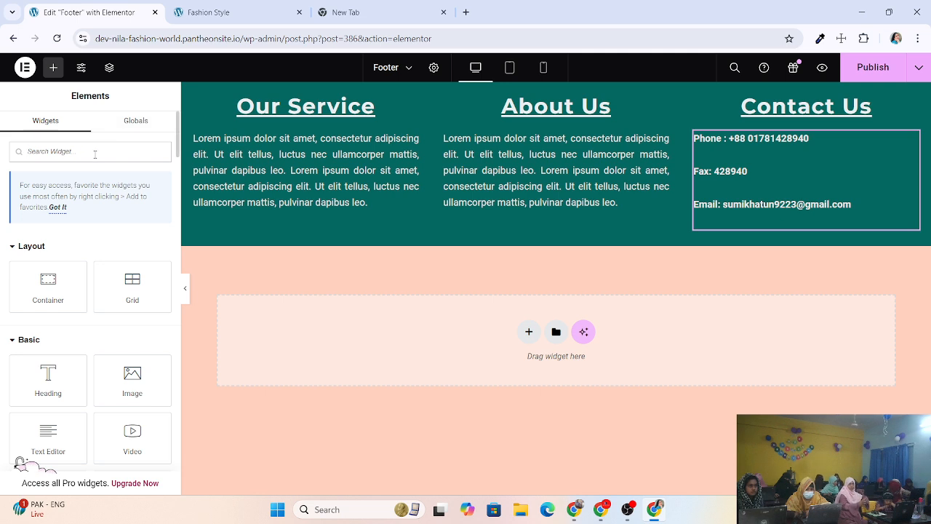
Search 'so' and add a Social Icons widget (Facebook, Twitter, YouTube) under the contact details.
{"action": "type", "text": "so"}
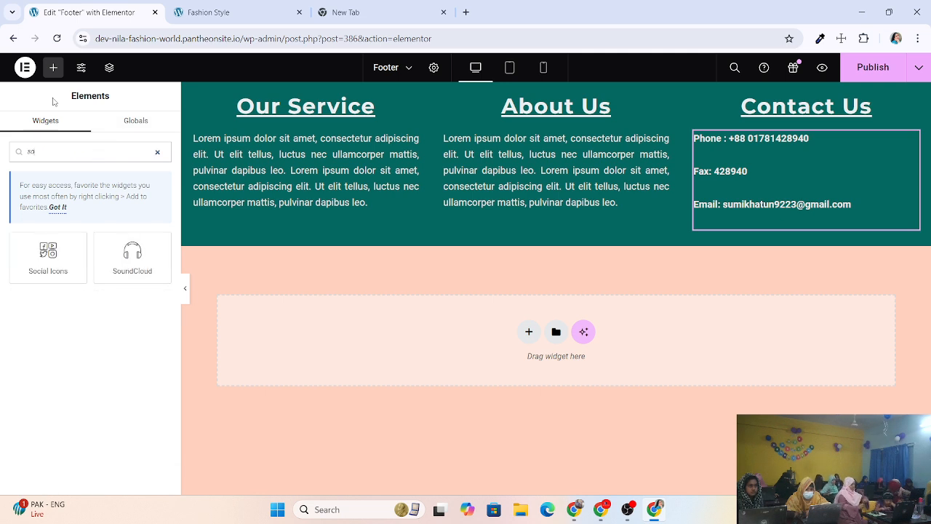
{"action": "left_click", "coordinate": [47, 252]}
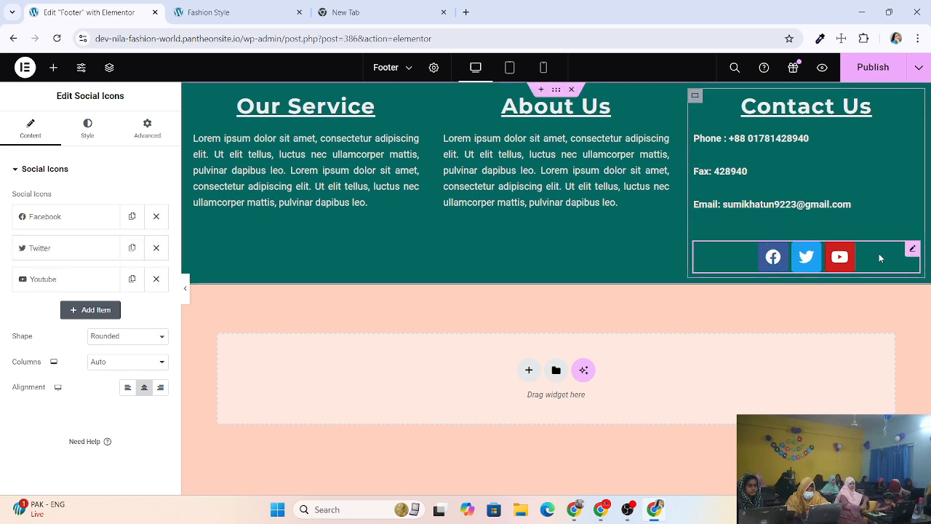
{"action": "left_click", "coordinate": [719, 222]}
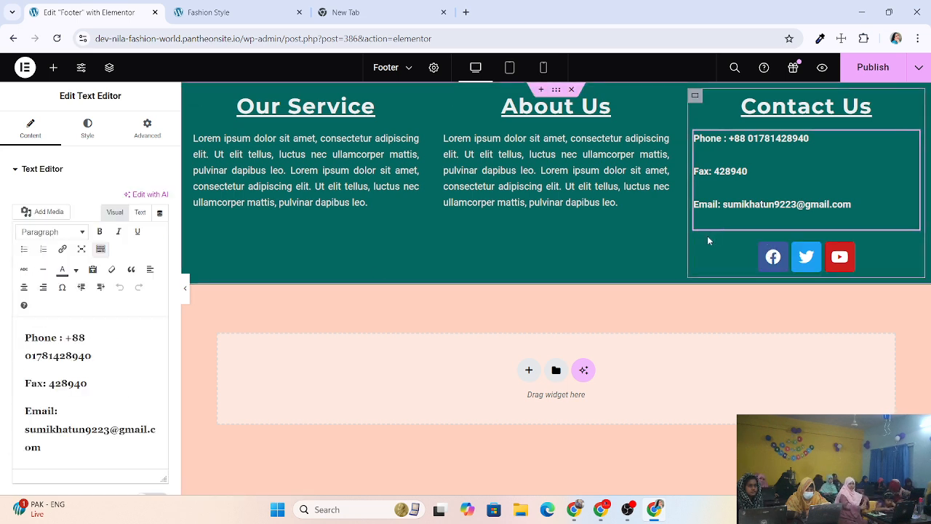
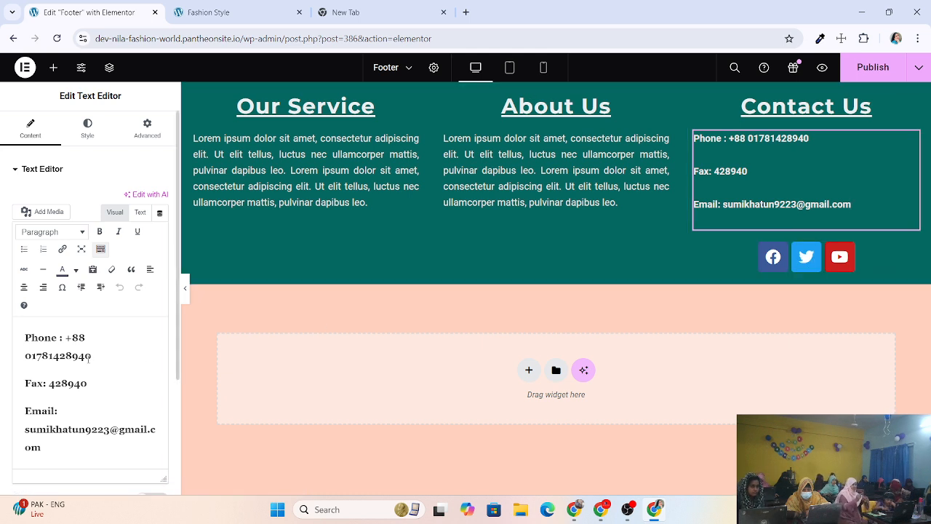
Check the contact text's Style and Advanced settings, then publish the footer.
{"action": "left_click", "coordinate": [87, 128]}
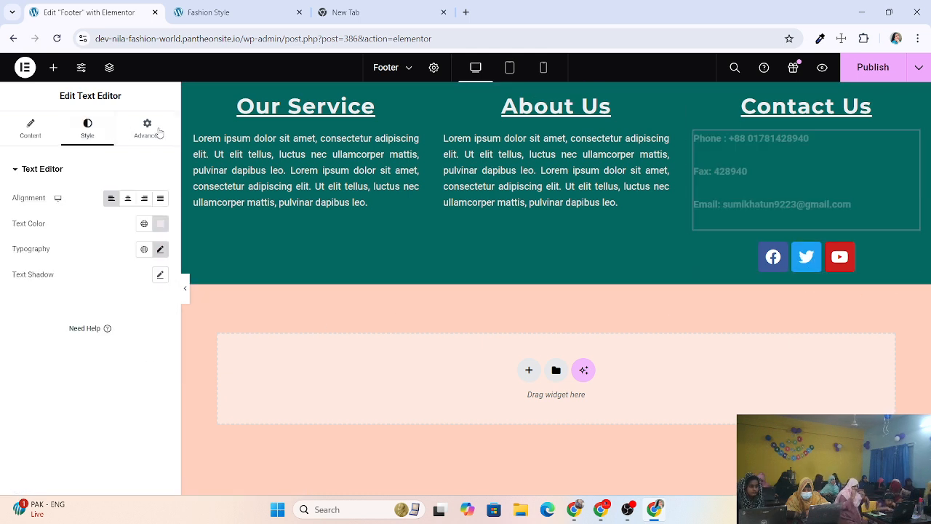
{"action": "left_click", "coordinate": [149, 125]}
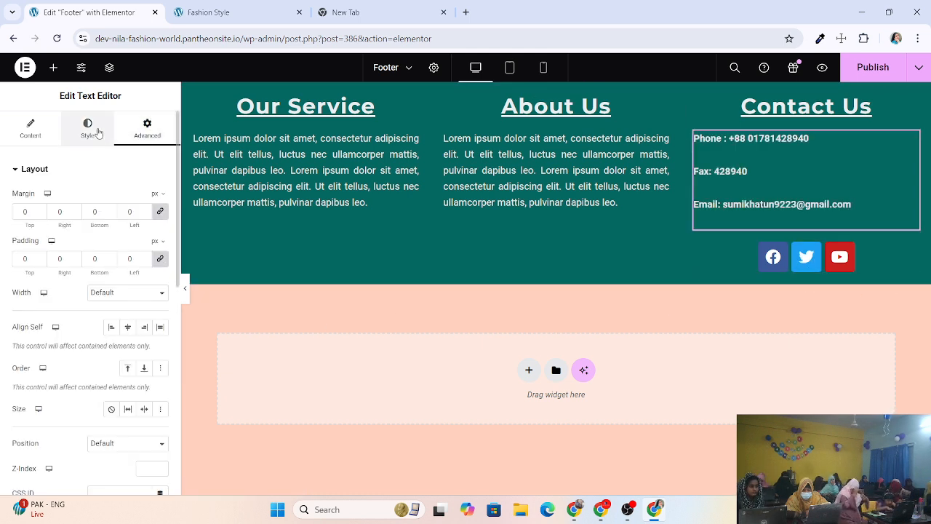
{"action": "left_click", "coordinate": [30, 128]}
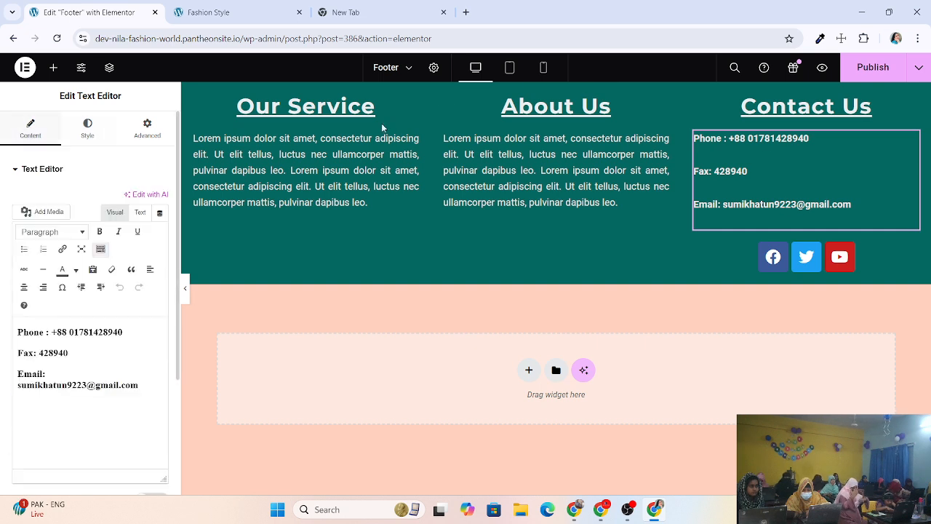
{"action": "left_click", "coordinate": [864, 72]}
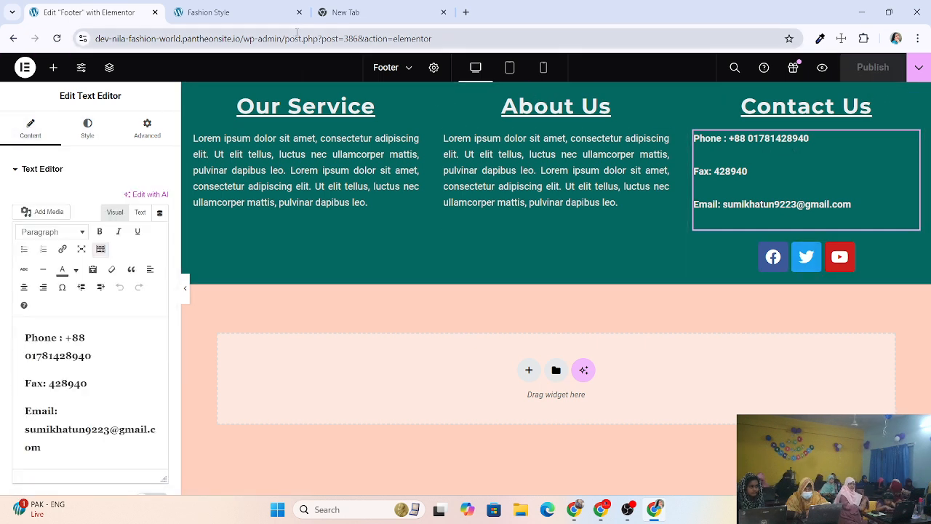
Reload the Fashion Style site to confirm the Our Service, About Us and Contact Us footer columns.
{"action": "left_click", "coordinate": [233, 13]}
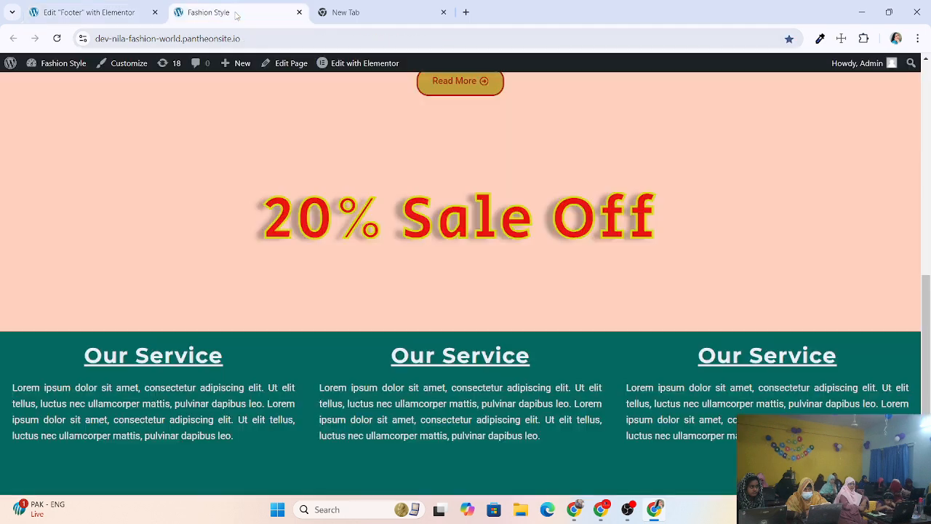
{"action": "left_click", "coordinate": [57, 38]}
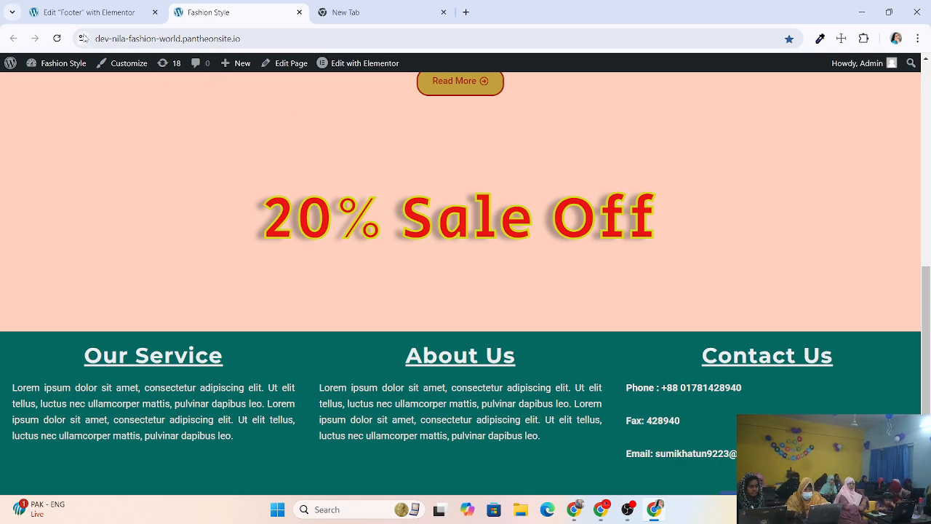
{"action": "left_click", "coordinate": [91, 19]}
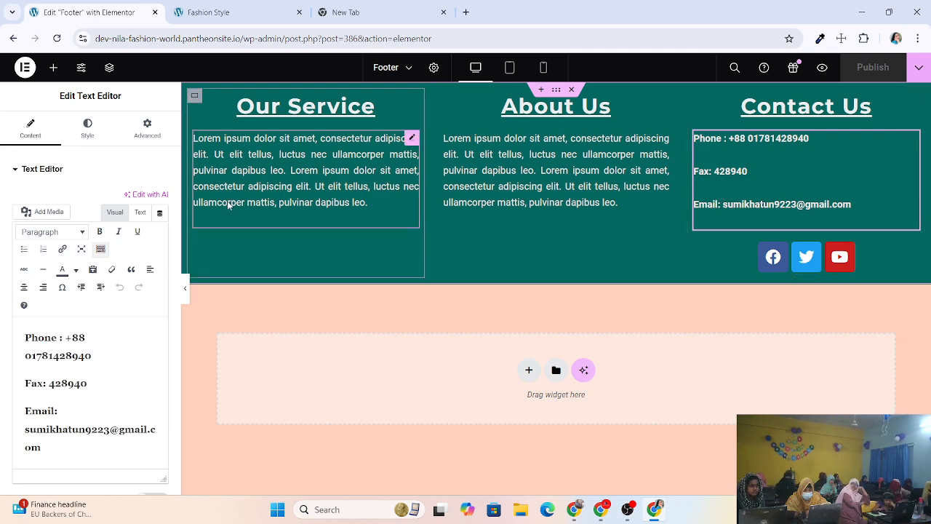
{"action": "left_click", "coordinate": [227, 13]}
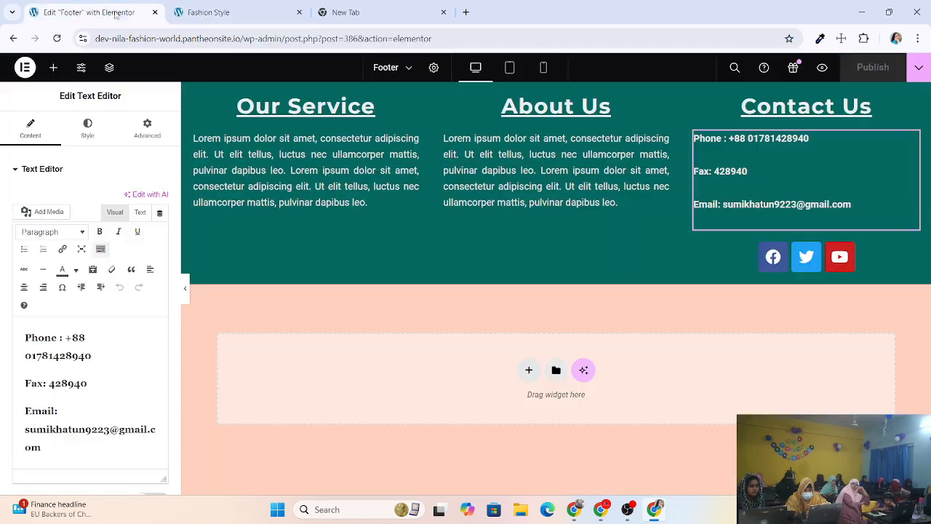
{"action": "left_click", "coordinate": [116, 14]}
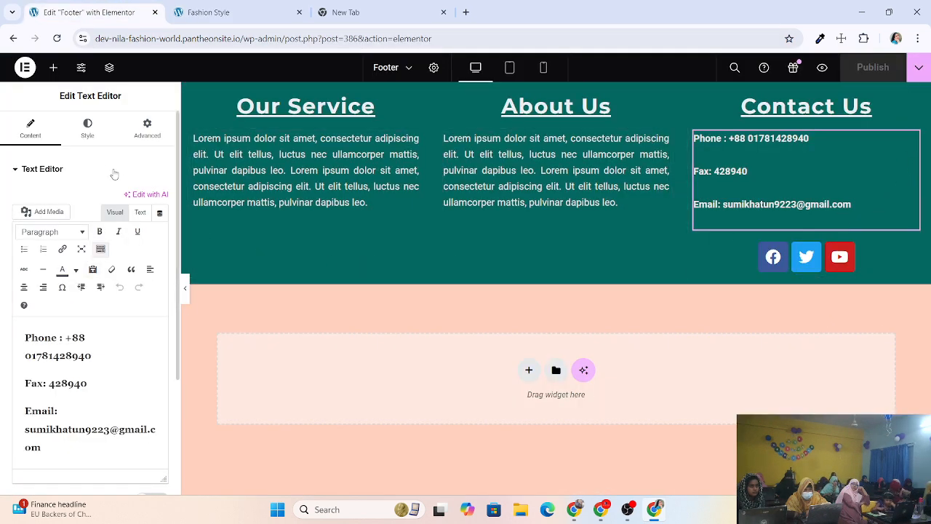
Center-align the phone, fax and email lines and publish the footer.
{"action": "left_click", "coordinate": [93, 130]}
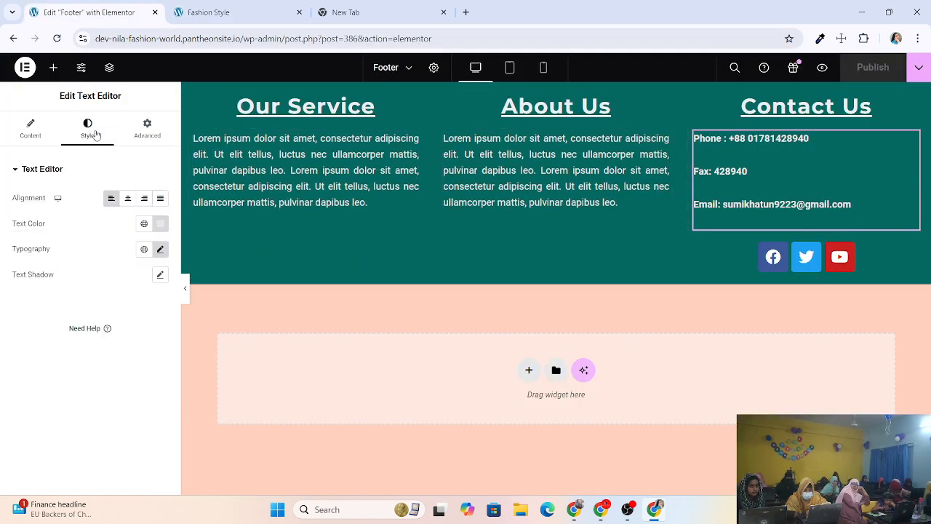
{"action": "left_click", "coordinate": [127, 198]}
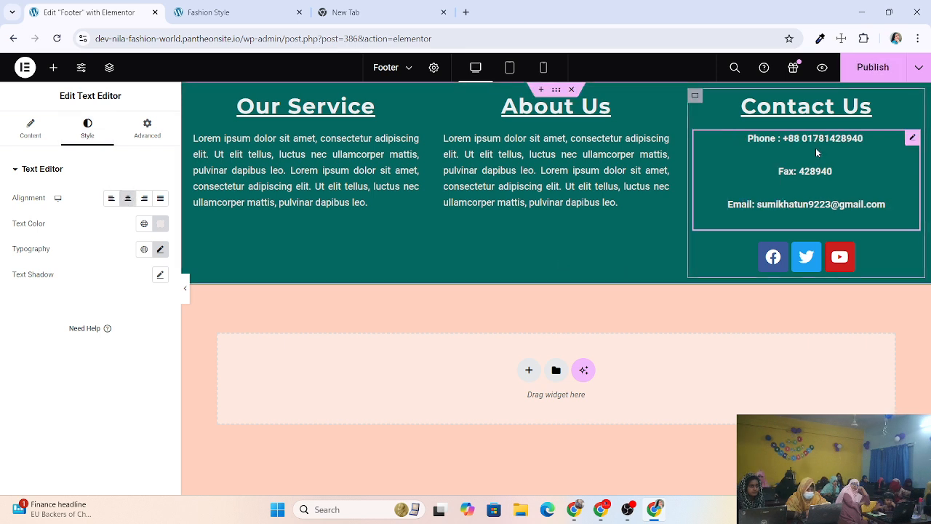
{"action": "left_click", "coordinate": [873, 68]}
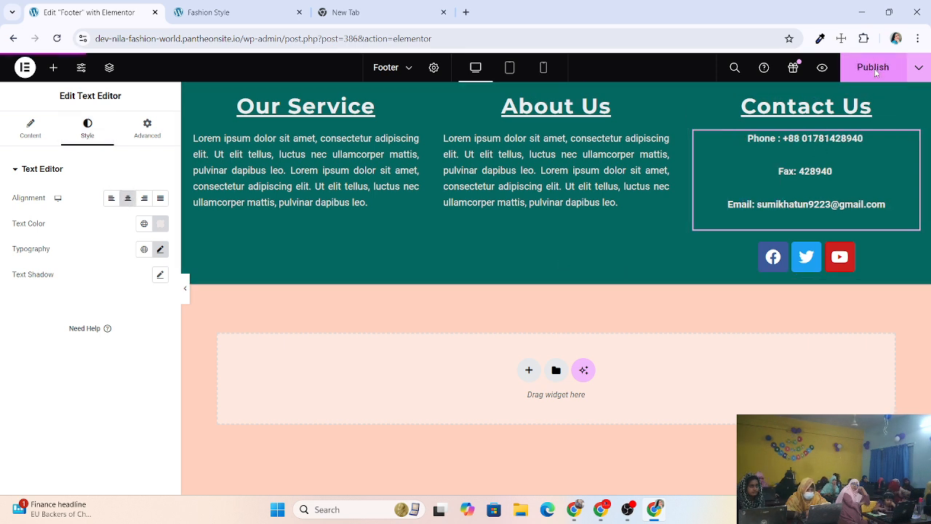
Reload the live site and scroll down to verify the centred contact details.
{"action": "left_click", "coordinate": [211, 12]}
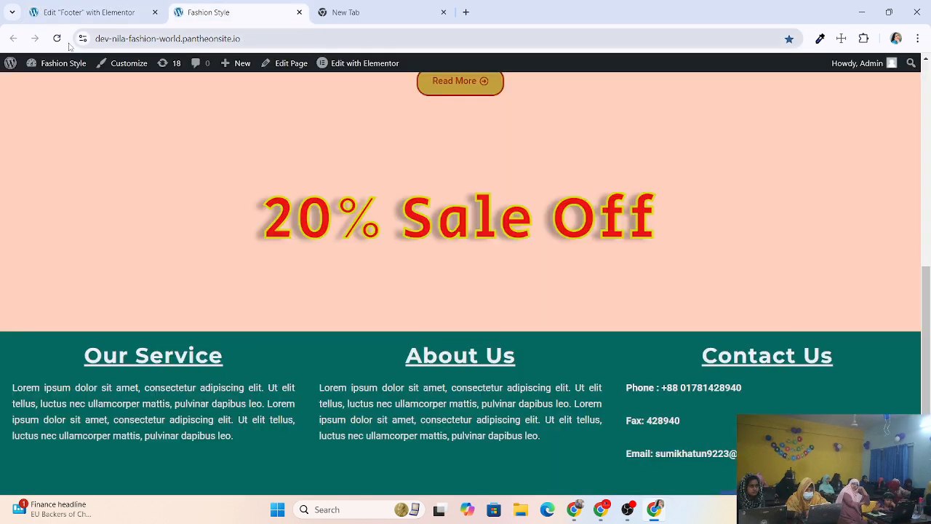
{"action": "left_click", "coordinate": [57, 38]}
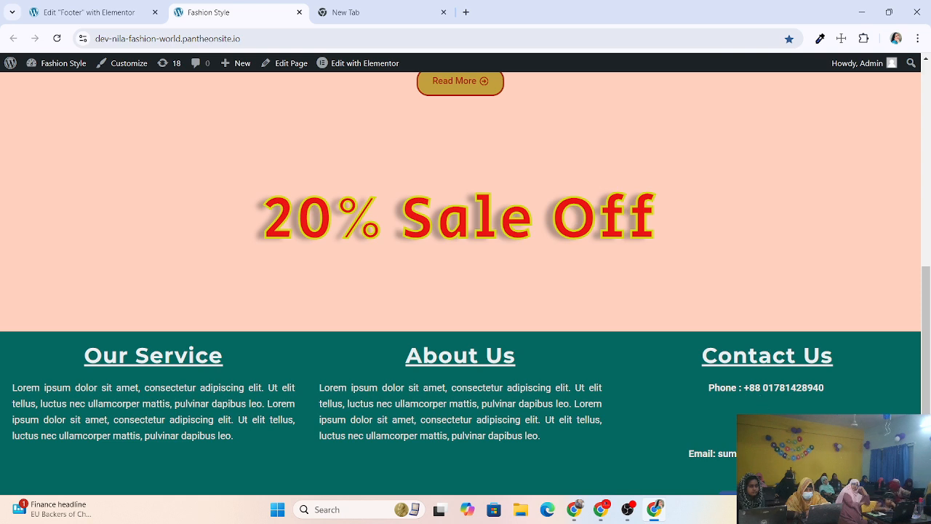
{"action": "scroll", "coordinate": [465, 283], "scroll_direction": "down", "scroll_amount": 1}
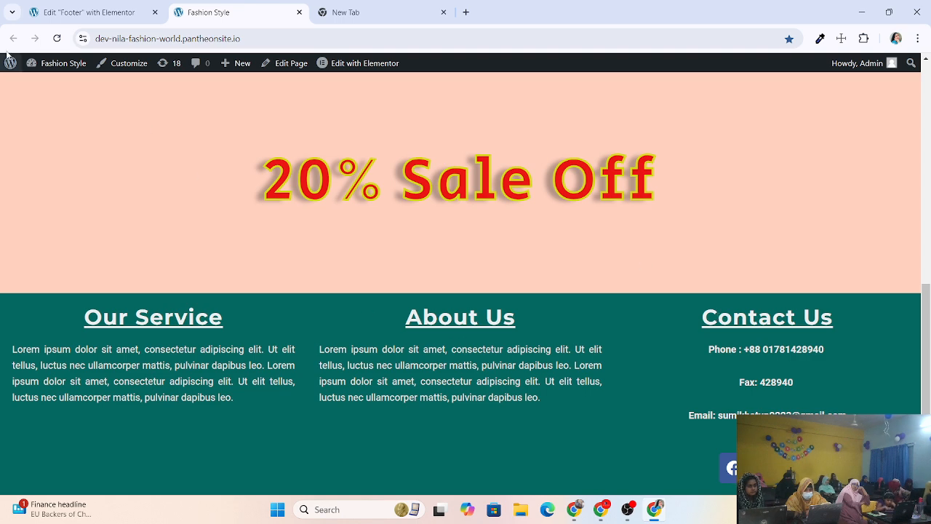
{"action": "left_click", "coordinate": [89, 12]}
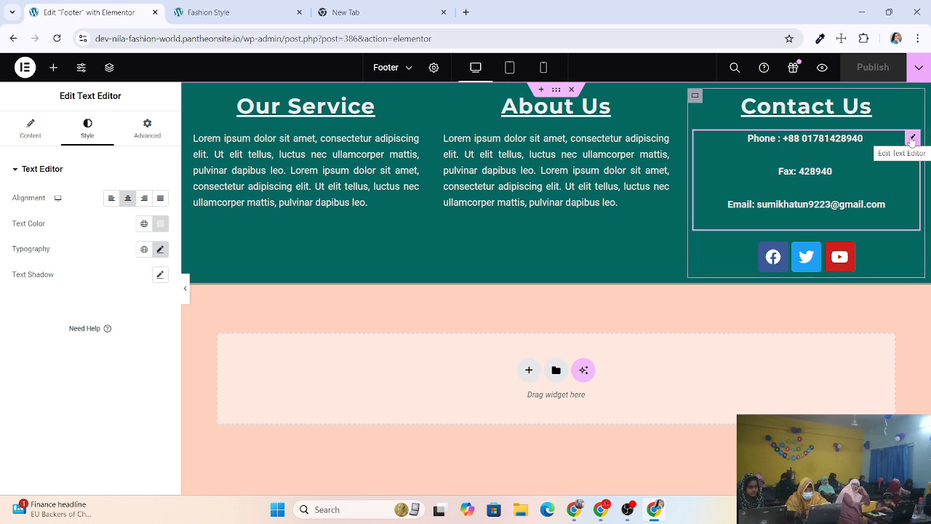
Delete the email and fax lines so the Contact Us text holds only the phone number.
{"action": "left_click", "coordinate": [892, 206]}
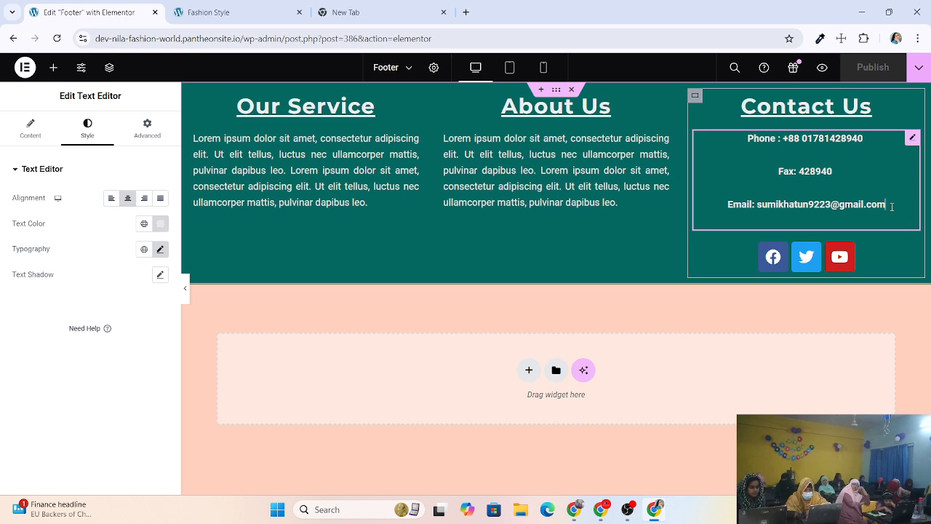
{"action": "key", "text": "BackSpace"}
{"action": "key", "text": "BackSpace"}
{"action": "key", "text": "BackSpace"}
{"action": "key", "text": "BackSpace"}
{"action": "key", "text": "BackSpace"}
{"action": "key", "text": "BackSpace"}
{"action": "key", "text": "BackSpace"}
{"action": "key", "text": "BackSpace"}
{"action": "key", "text": "BackSpace"}
{"action": "key", "text": "BackSpace"}
{"action": "key", "text": "BackSpace"}
{"action": "key", "text": "BackSpace"}
{"action": "key", "text": "BackSpace"}
{"action": "key", "text": "BackSpace"}
{"action": "key", "text": "BackSpace"}
{"action": "key", "text": "BackSpace"}
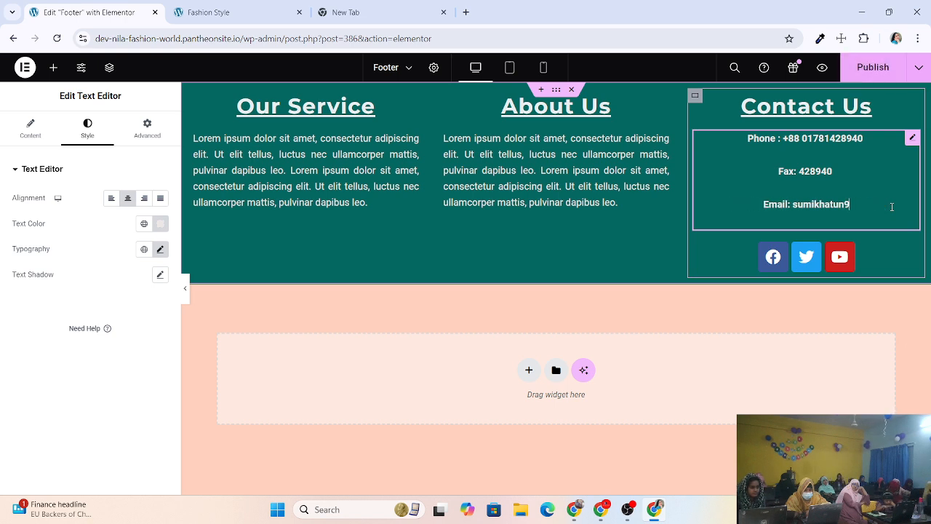
{"action": "key", "text": "BackSpace"}
{"action": "key", "text": "BackSpace"}
{"action": "key", "text": "BackSpace"}
{"action": "key", "text": "BackSpace"}
{"action": "key", "text": "BackSpace"}
{"action": "key", "text": "BackSpace"}
{"action": "key", "text": "BackSpace"}
{"action": "key", "text": "BackSpace"}
{"action": "key", "text": "BackSpace"}
{"action": "key", "text": "BackSpace"}
{"action": "key", "text": "BackSpace"}
{"action": "key", "text": "BackSpace"}
{"action": "key", "text": "BackSpace"}
{"action": "key", "text": "BackSpace"}
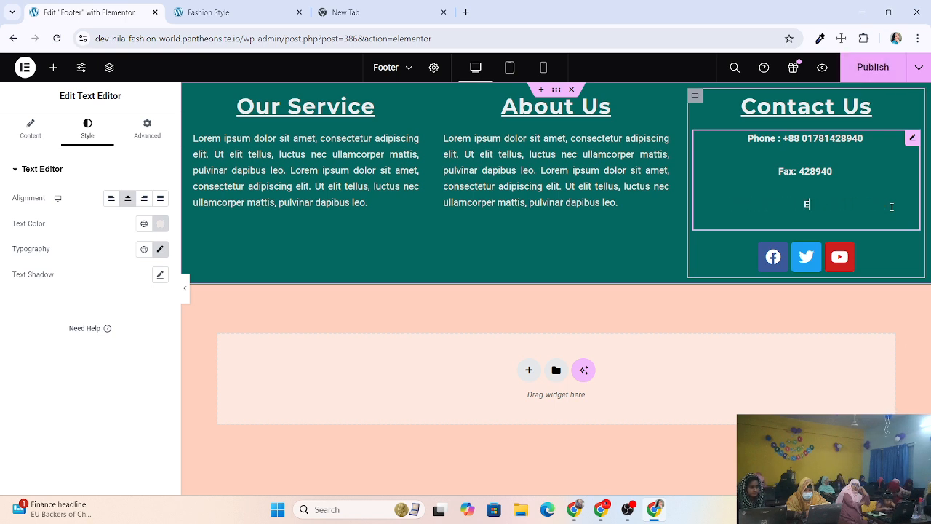
{"action": "key", "text": "BackSpace"}
{"action": "key", "text": "BackSpace"}
{"action": "key", "text": "BackSpace"}
{"action": "key", "text": "BackSpace"}
{"action": "key", "text": "BackSpace"}
{"action": "key", "text": "BackSpace"}
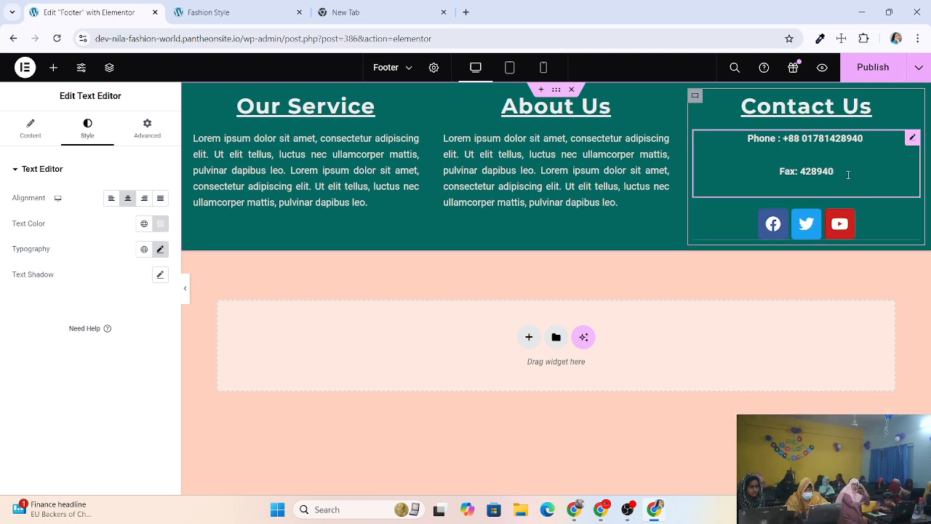
{"action": "key", "text": "BackSpace"}
{"action": "key", "text": "BackSpace"}
{"action": "key", "text": "BackSpace"}
{"action": "key", "text": "BackSpace"}
{"action": "key", "text": "BackSpace"}
{"action": "key", "text": "BackSpace"}
{"action": "key", "text": "BackSpace"}
{"action": "key", "text": "BackSpace"}
{"action": "key", "text": "BackSpace"}
{"action": "key", "text": "BackSpace"}
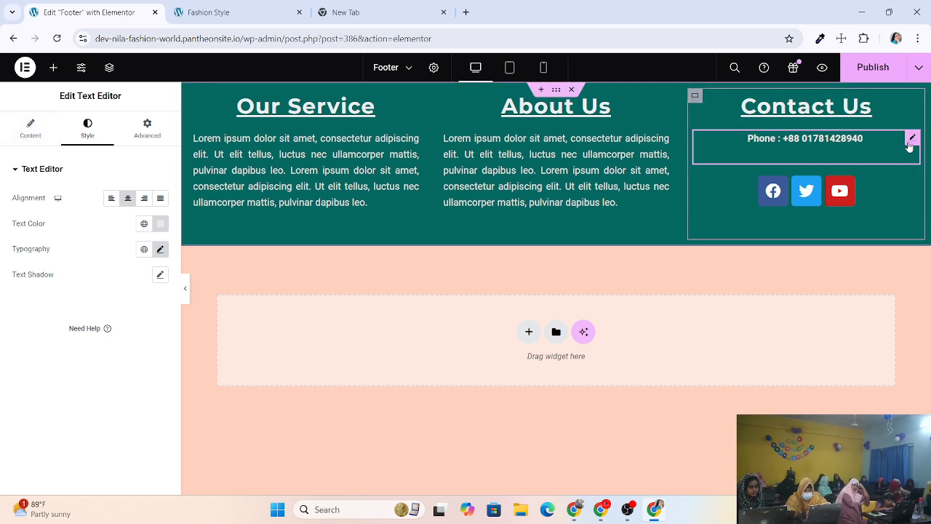
{"action": "left_click", "coordinate": [20, 138]}
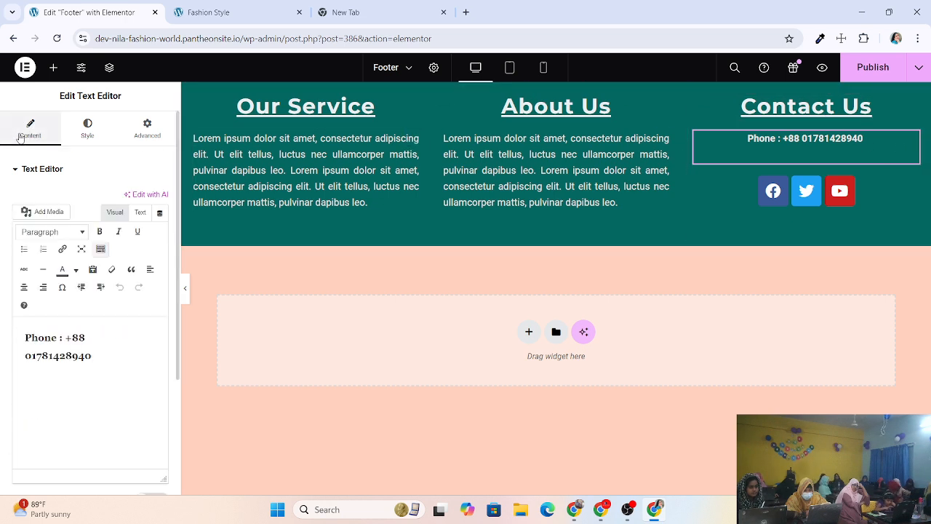
Unlink the phone text's margins and set its top margin to -2 px.
{"action": "left_click", "coordinate": [87, 128]}
{"action": "left_click", "coordinate": [145, 131]}
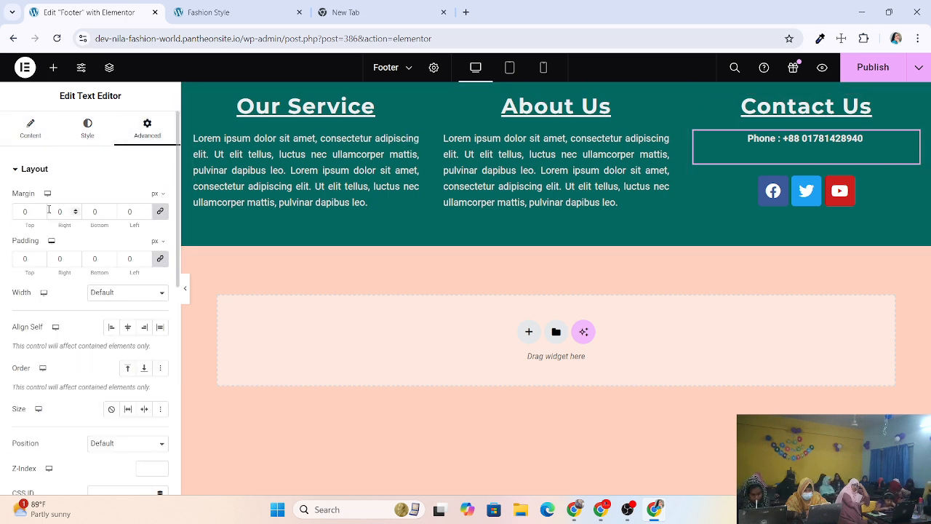
{"action": "left_click", "coordinate": [160, 211]}
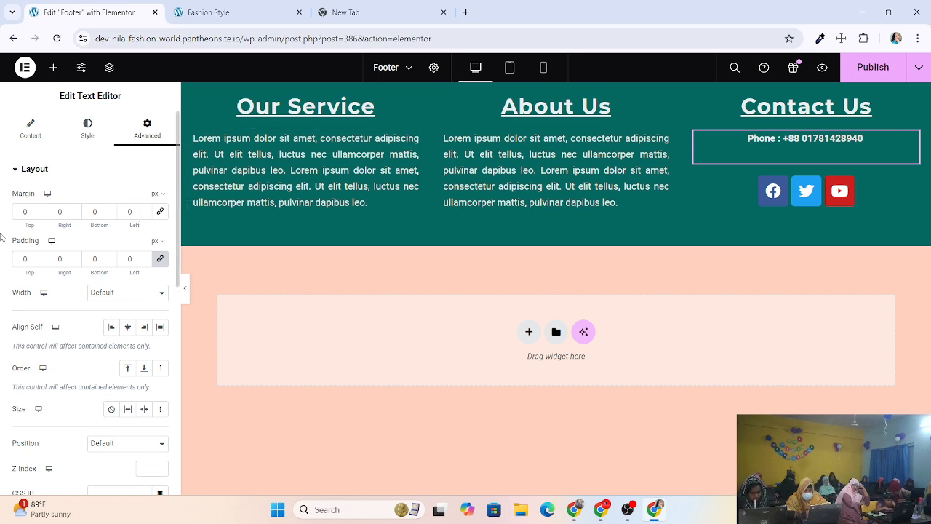
{"action": "left_click", "coordinate": [40, 214]}
{"action": "left_click", "coordinate": [41, 213]}
{"action": "left_click", "coordinate": [40, 214]}
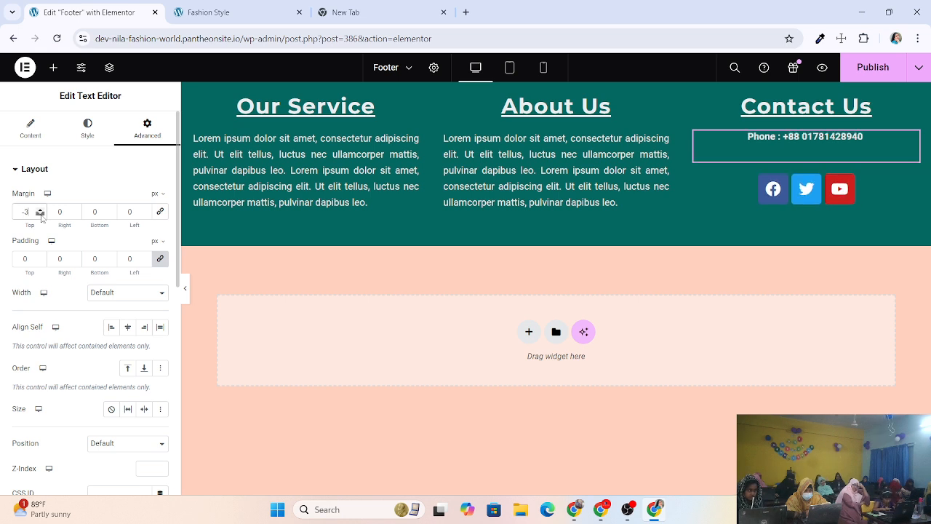
{"action": "left_click", "coordinate": [40, 214]}
{"action": "left_click", "coordinate": [41, 214]}
{"action": "left_click", "coordinate": [41, 214]}
{"action": "left_click", "coordinate": [41, 214]}
{"action": "left_click", "coordinate": [40, 214]}
{"action": "left_click", "coordinate": [40, 214]}
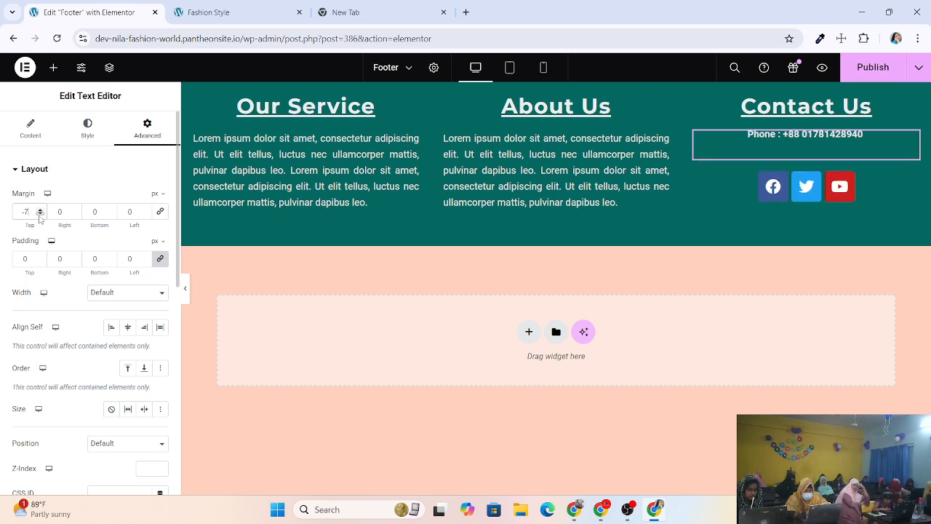
{"action": "left_click", "coordinate": [40, 213]}
{"action": "left_click", "coordinate": [41, 214]}
{"action": "left_click", "coordinate": [41, 214]}
{"action": "left_click", "coordinate": [40, 213]}
{"action": "left_click", "coordinate": [41, 214]}
{"action": "left_click", "coordinate": [40, 214]}
{"action": "left_click", "coordinate": [41, 214]}
{"action": "left_click", "coordinate": [40, 214]}
{"action": "left_click", "coordinate": [41, 214]}
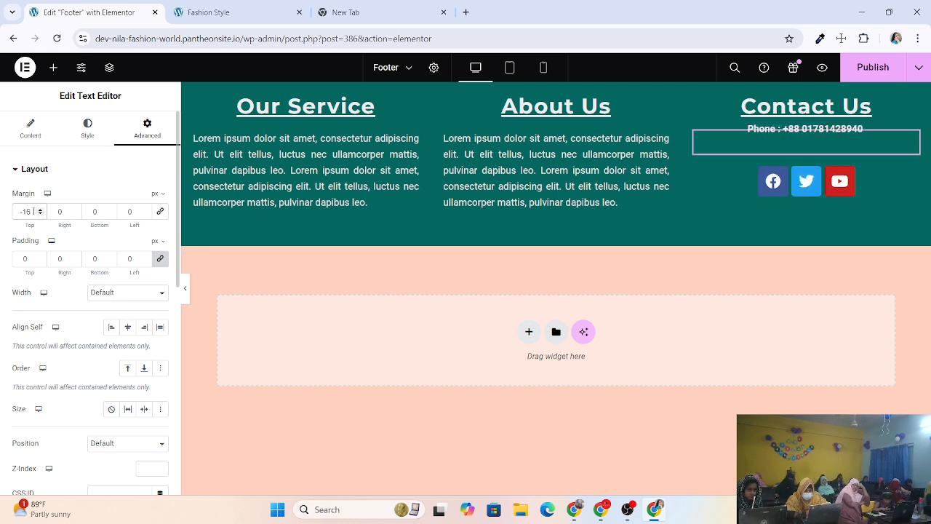
{"action": "left_click", "coordinate": [41, 210]}
{"action": "left_click", "coordinate": [41, 210]}
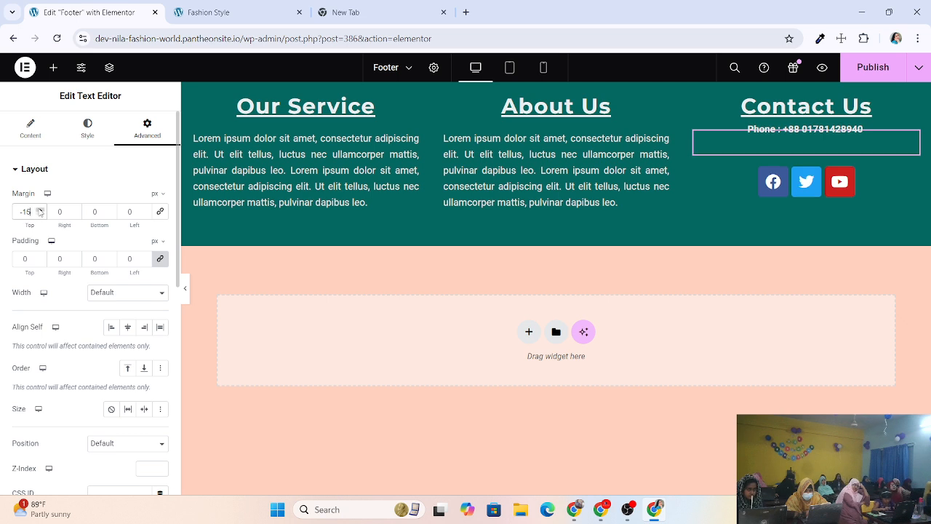
{"action": "left_click", "coordinate": [41, 209]}
{"action": "left_click", "coordinate": [41, 210]}
{"action": "left_click", "coordinate": [40, 209]}
{"action": "left_click", "coordinate": [41, 210]}
{"action": "left_click", "coordinate": [41, 209]}
{"action": "left_click", "coordinate": [41, 209]}
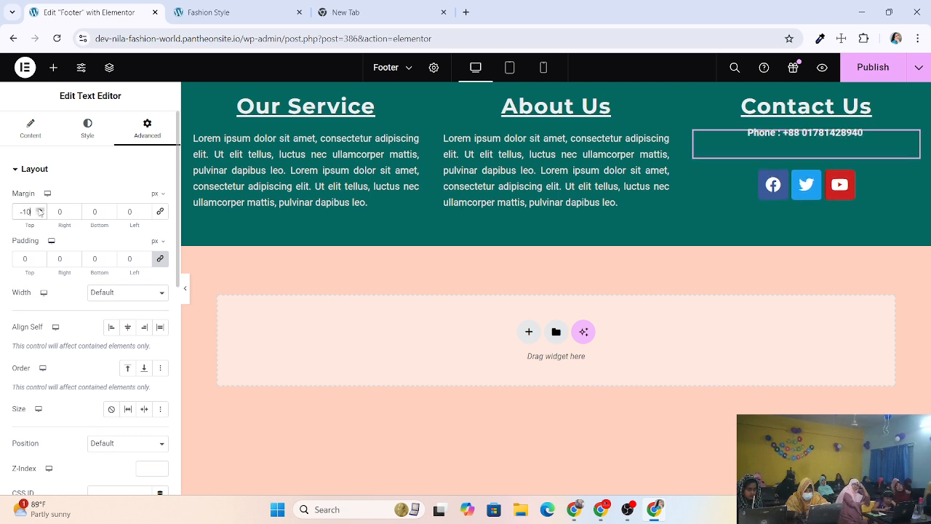
{"action": "left_click", "coordinate": [41, 210]}
{"action": "left_click", "coordinate": [40, 210]}
{"action": "left_click", "coordinate": [40, 209]}
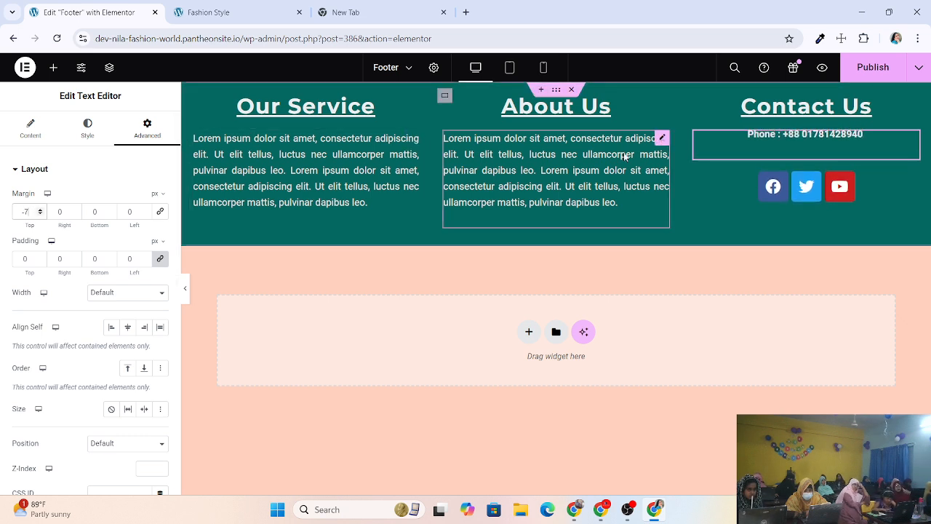
{"action": "left_click", "coordinate": [41, 209]}
{"action": "left_click", "coordinate": [41, 210]}
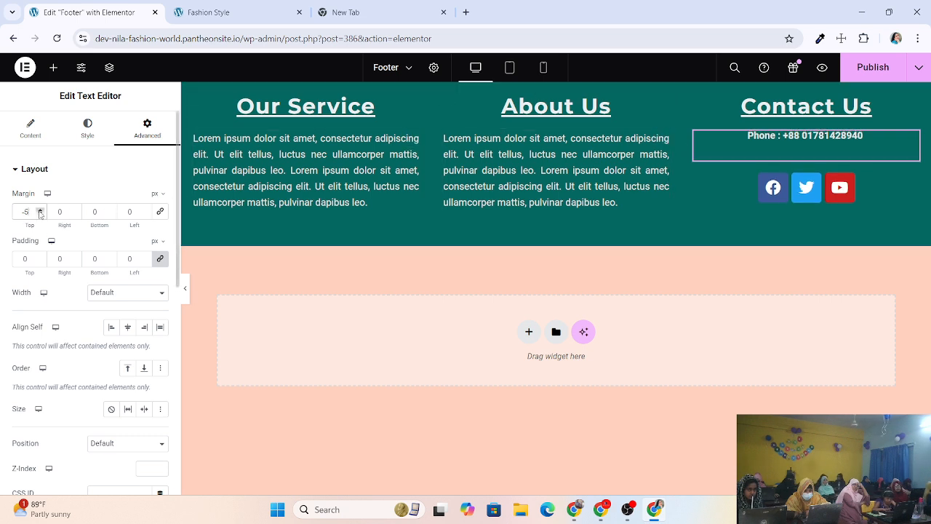
{"action": "left_click", "coordinate": [41, 210]}
{"action": "left_click", "coordinate": [40, 210]}
{"action": "left_click", "coordinate": [41, 210]}
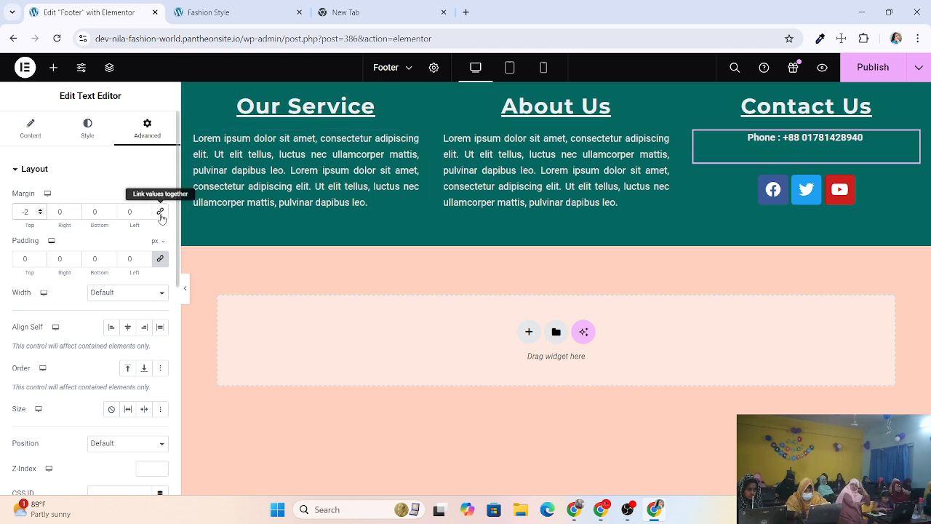
Set the phone text's bottom margin to -25 px and publish the footer.
{"action": "left_click", "coordinate": [110, 214]}
{"action": "left_click", "coordinate": [110, 213]}
{"action": "left_click", "coordinate": [110, 213]}
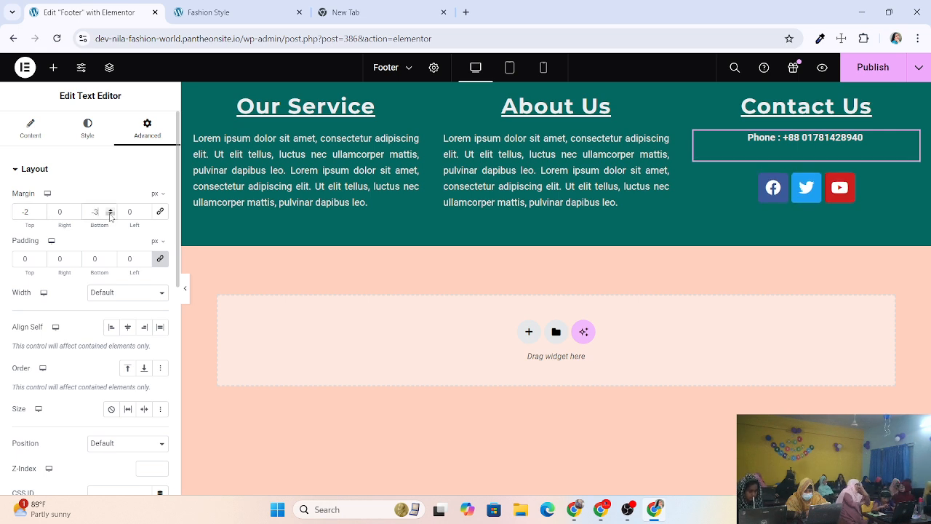
{"action": "left_click", "coordinate": [109, 214]}
{"action": "left_click", "coordinate": [110, 214]}
{"action": "left_click", "coordinate": [110, 213]}
{"action": "left_click", "coordinate": [110, 214]}
{"action": "left_click", "coordinate": [110, 214]}
{"action": "left_click", "coordinate": [110, 214]}
{"action": "left_click", "coordinate": [110, 214]}
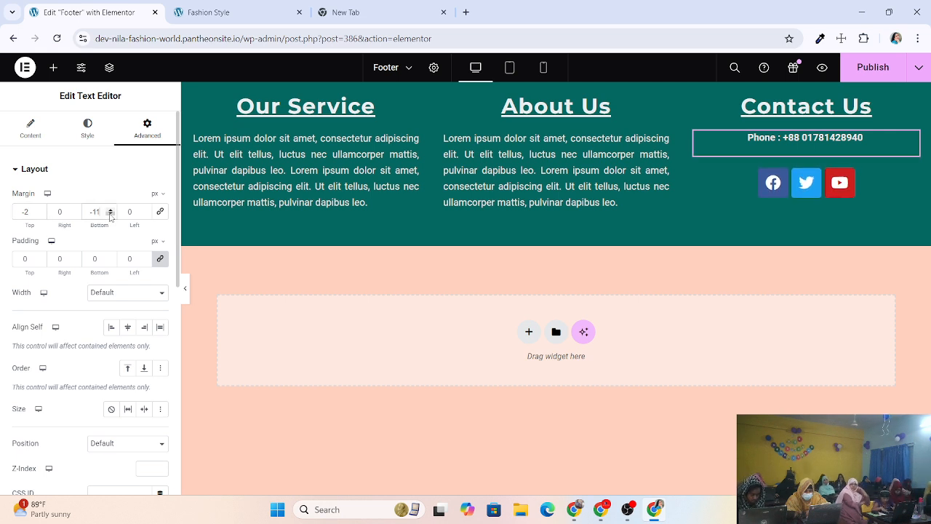
{"action": "left_click", "coordinate": [110, 213]}
{"action": "left_click", "coordinate": [110, 214]}
{"action": "left_click", "coordinate": [110, 214]}
{"action": "left_click", "coordinate": [110, 214]}
{"action": "left_click", "coordinate": [109, 213]}
{"action": "left_click", "coordinate": [110, 214]}
{"action": "left_click", "coordinate": [110, 214]}
{"action": "left_click", "coordinate": [110, 213]}
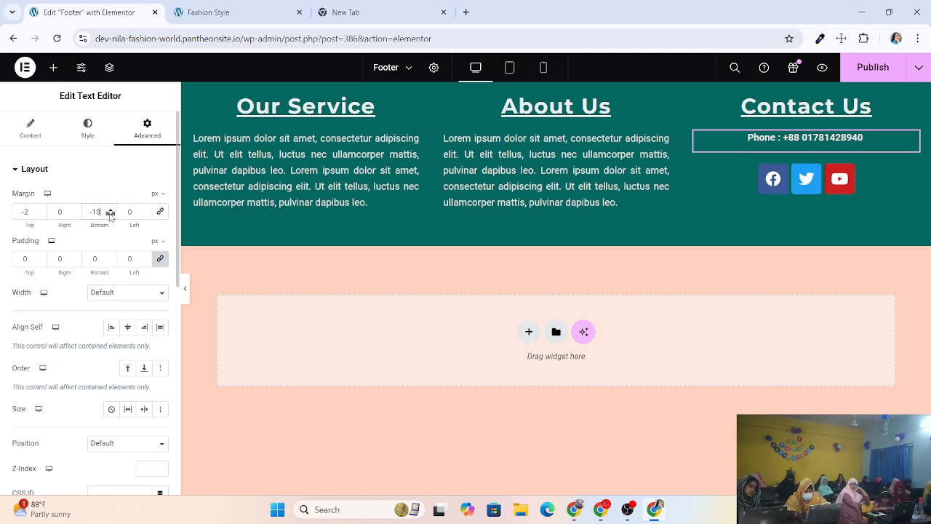
{"action": "left_click", "coordinate": [110, 214]}
{"action": "left_click", "coordinate": [109, 214]}
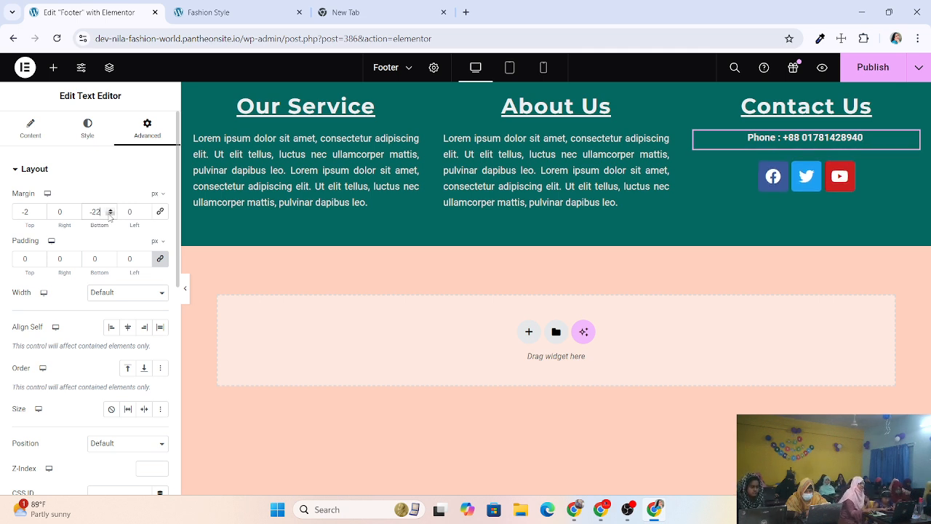
{"action": "left_click", "coordinate": [110, 214]}
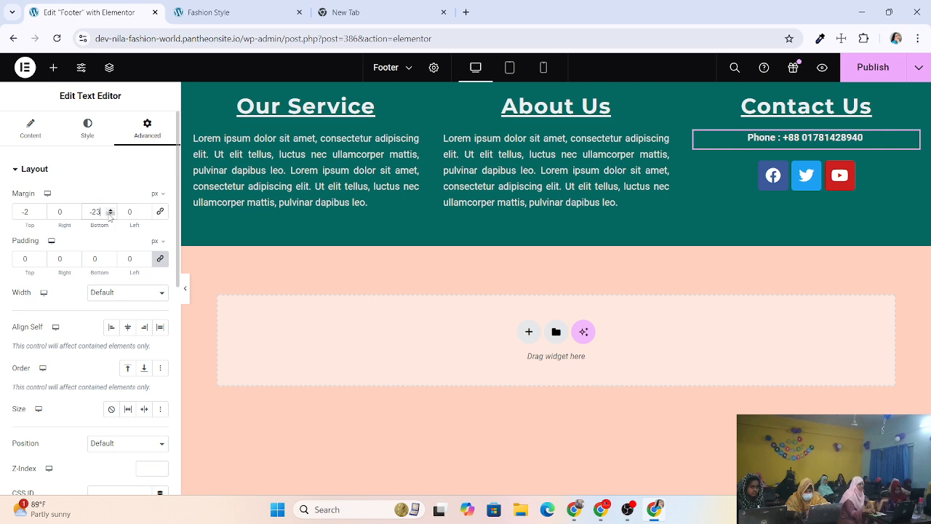
{"action": "left_click", "coordinate": [110, 214]}
{"action": "left_click", "coordinate": [110, 214]}
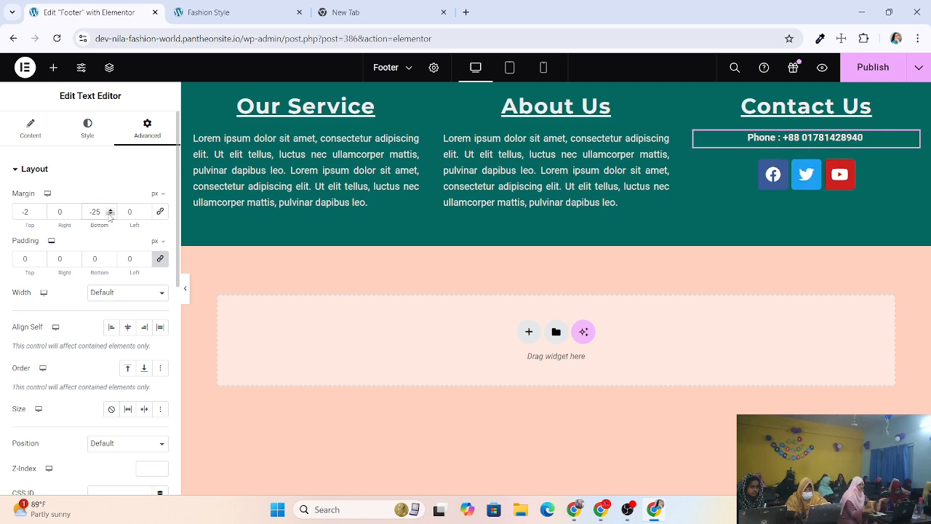
{"action": "left_click", "coordinate": [885, 74]}
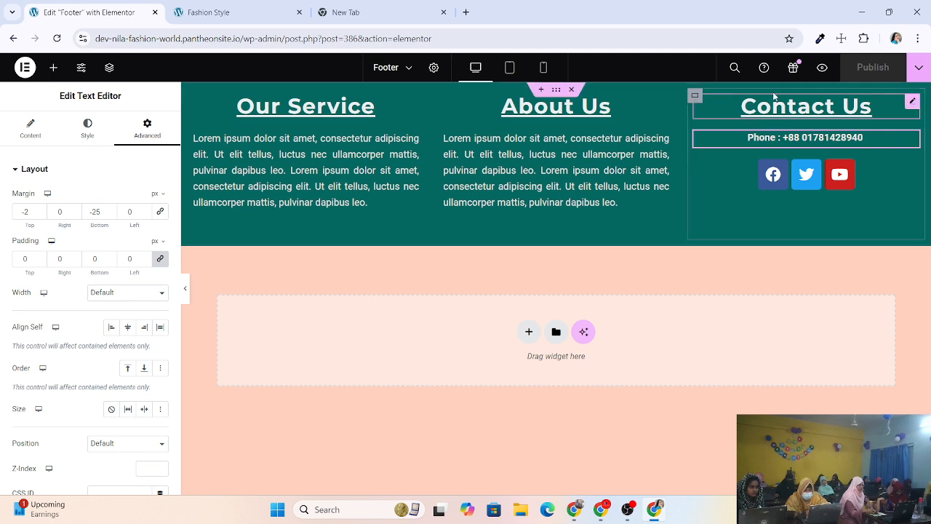
{"action": "left_click", "coordinate": [229, 13]}
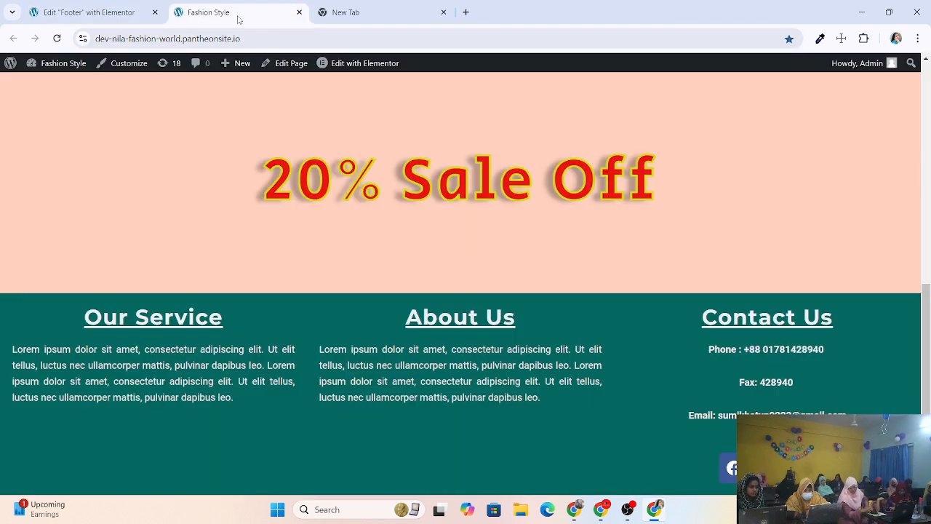
{"action": "left_click", "coordinate": [56, 38]}
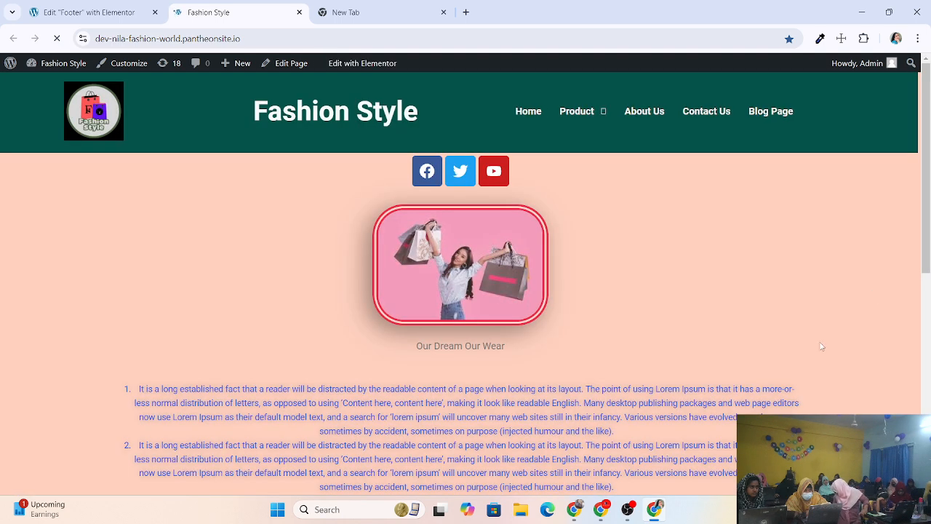
{"action": "scroll", "coordinate": [820, 346], "scroll_direction": "down", "scroll_amount": 15}
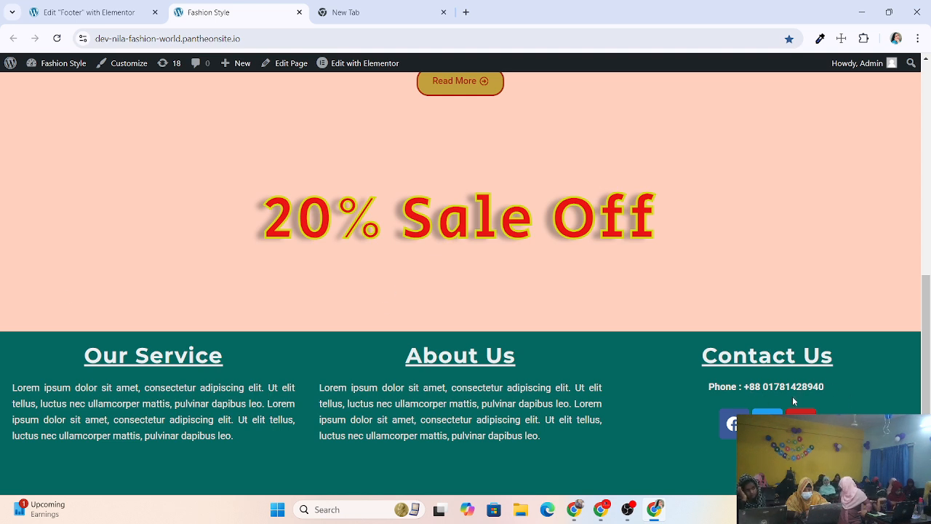
{"action": "left_click", "coordinate": [83, 13]}
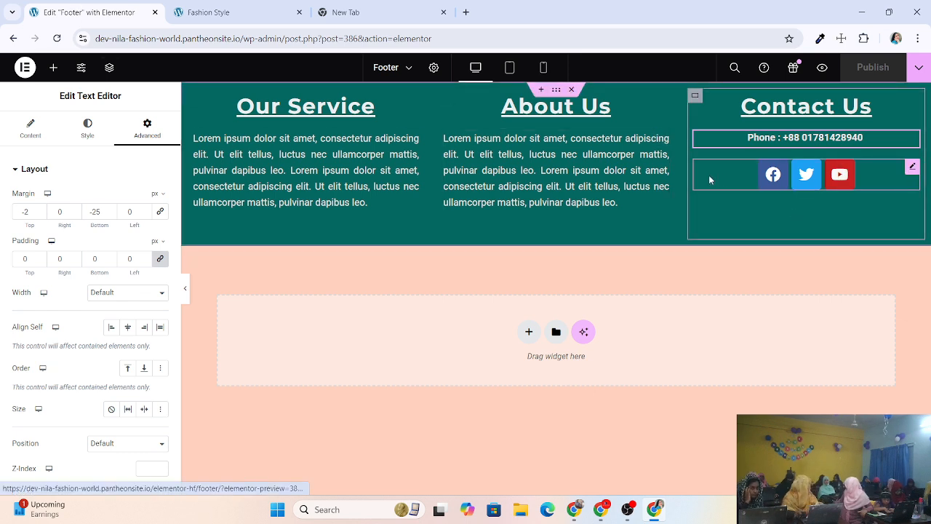
Delete the Social Icons widget from the Contact Us column.
{"action": "right_click", "coordinate": [896, 172]}
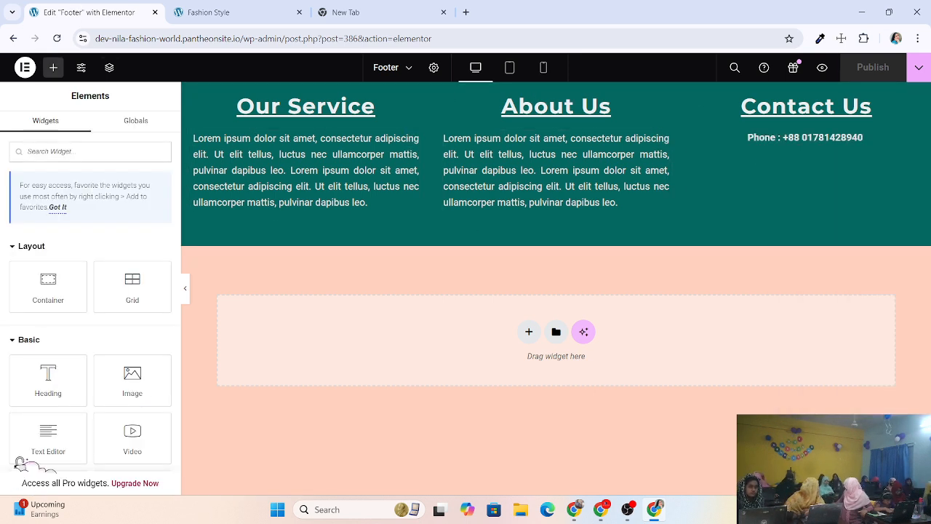
{"action": "left_click", "coordinate": [808, 435]}
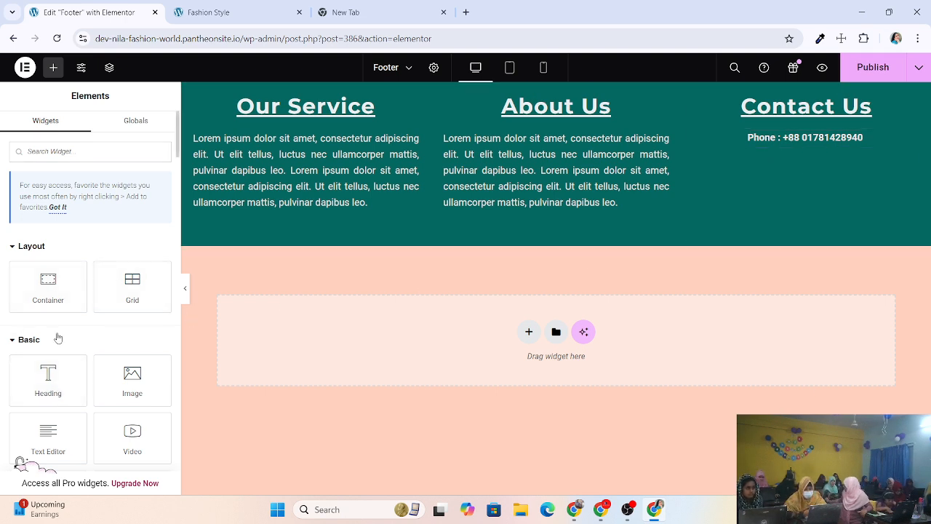
{"action": "scroll", "coordinate": [58, 342], "scroll_direction": "down", "scroll_amount": 1}
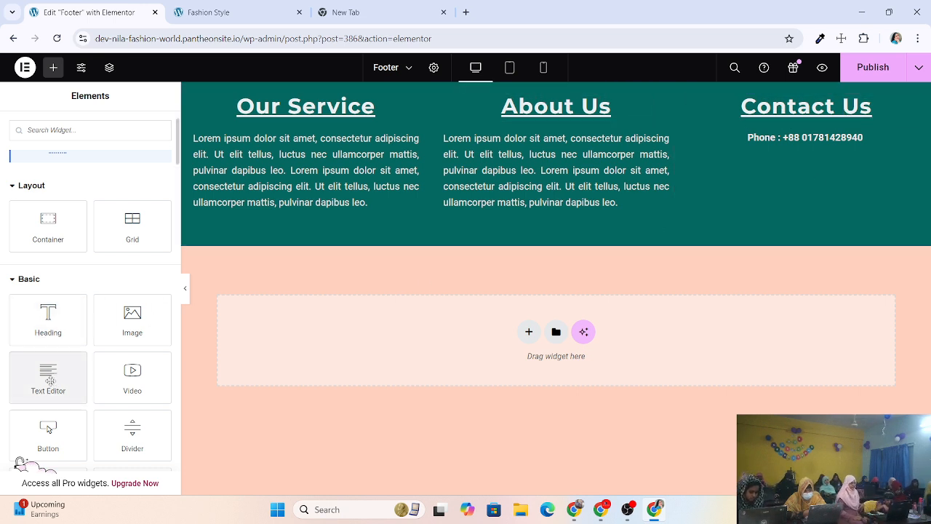
Add a Text Editor widget below the phone line and replace its placeholder with 'Fax'.
{"action": "left_click_drag", "start_coordinate": [50, 380], "coordinate": [807, 149]}
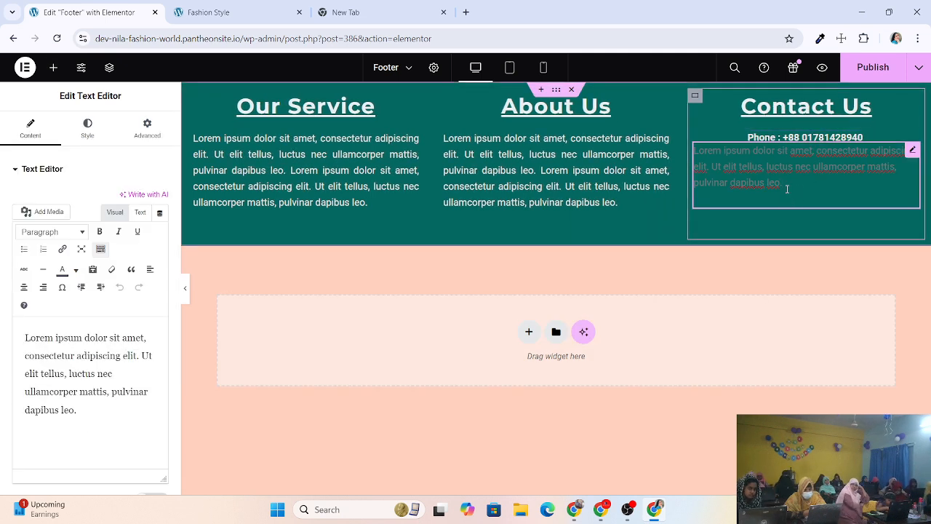
{"action": "key", "text": "BackSpace"}
{"action": "key", "text": "BackSpace"}
{"action": "key", "text": "BackSpace"}
{"action": "key", "text": "BackSpace"}
{"action": "key", "text": "BackSpace"}
{"action": "key", "text": "BackSpace"}
{"action": "key", "text": "BackSpace"}
{"action": "key", "text": "BackSpace"}
{"action": "key", "text": "BackSpace"}
{"action": "key", "text": "BackSpace"}
{"action": "key", "text": "BackSpace"}
{"action": "key", "text": "BackSpace"}
{"action": "key", "text": "BackSpace"}
{"action": "key", "text": "BackSpace"}
{"action": "key", "text": "BackSpace"}
{"action": "key", "text": "BackSpace"}
{"action": "key", "text": "BackSpace"}
{"action": "key", "text": "BackSpace"}
{"action": "key", "text": "BackSpace"}
{"action": "key", "text": "BackSpace"}
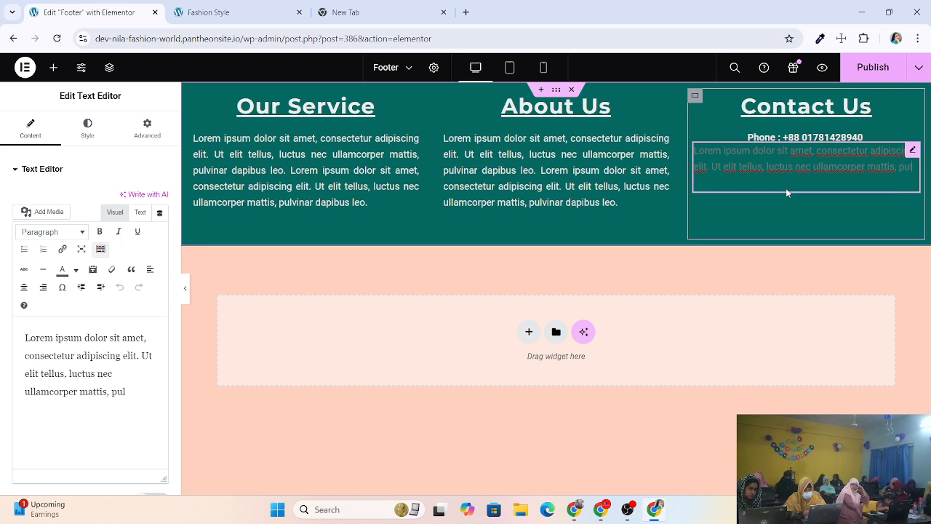
{"action": "key", "text": "BackSpace"}
{"action": "key", "text": "BackSpace"}
{"action": "key", "text": "BackSpace"}
{"action": "key", "text": "BackSpace"}
{"action": "key", "text": "BackSpace"}
{"action": "key", "text": "BackSpace"}
{"action": "key", "text": "BackSpace"}
{"action": "key", "text": "BackSpace"}
{"action": "key", "text": "BackSpace"}
{"action": "key", "text": "BackSpace"}
{"action": "key", "text": "BackSpace"}
{"action": "key", "text": "BackSpace"}
{"action": "key", "text": "BackSpace"}
{"action": "key", "text": "BackSpace"}
{"action": "key", "text": "BackSpace"}
{"action": "key", "text": "BackSpace"}
{"action": "key", "text": "BackSpace"}
{"action": "key", "text": "BackSpace"}
{"action": "key", "text": "BackSpace"}
{"action": "key", "text": "BackSpace"}
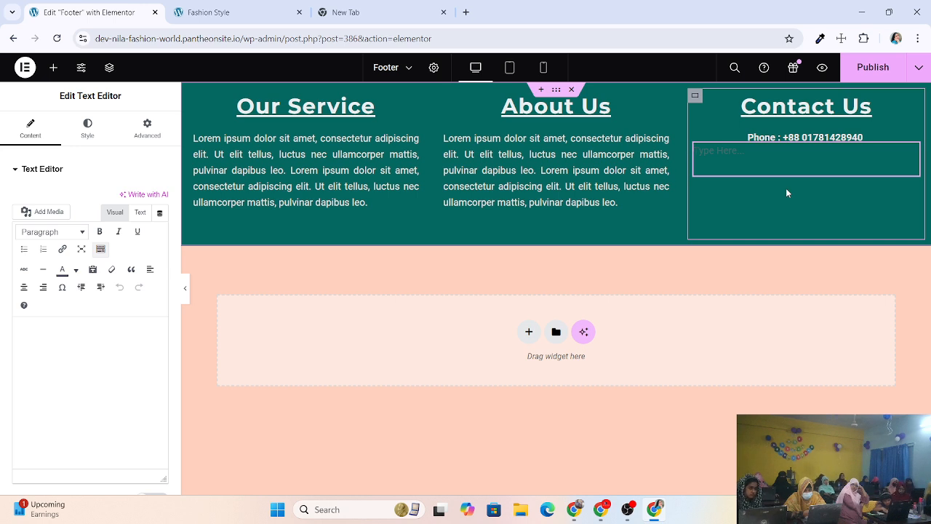
{"action": "left_click", "coordinate": [755, 159]}
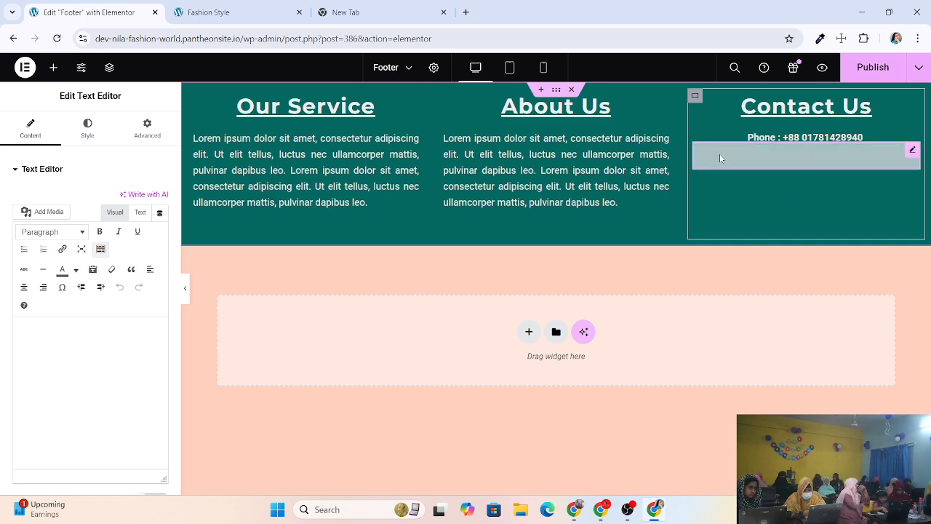
{"action": "left_click", "coordinate": [52, 340]}
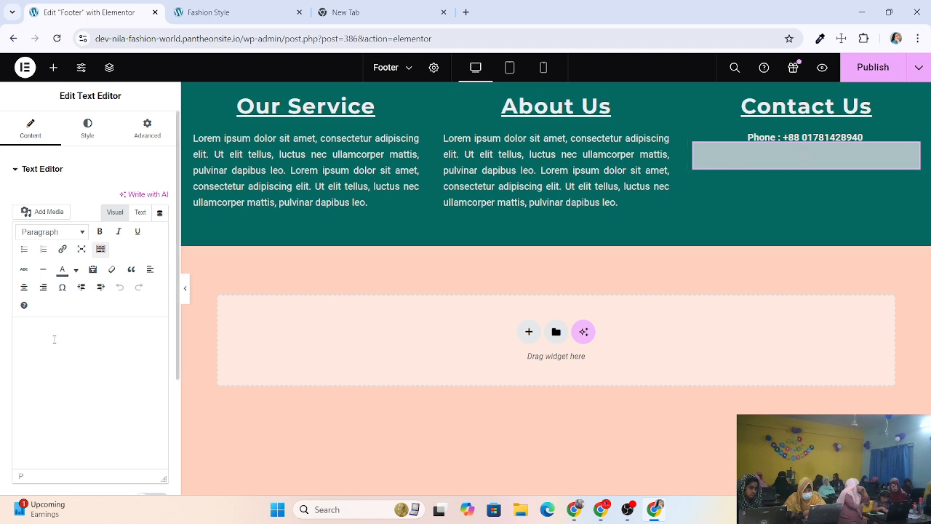
{"action": "type", "text": "Fax"}
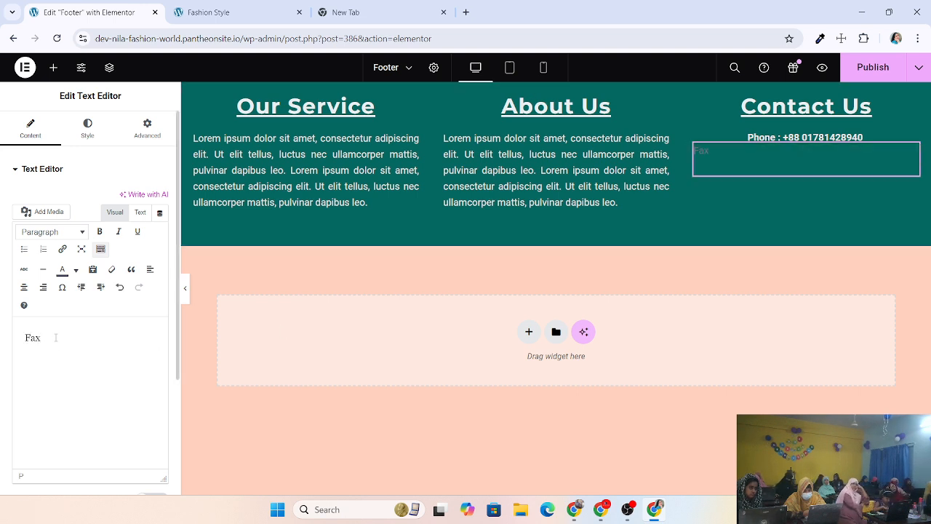
{"action": "type", "text": " NO"}
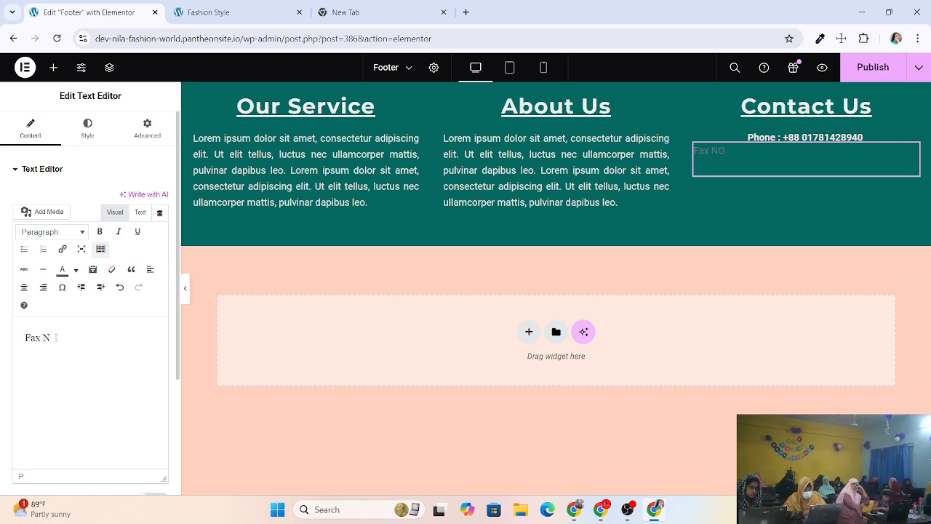
{"action": "key", "text": "BackSpace"}
{"action": "key", "text": "BackSpace"}
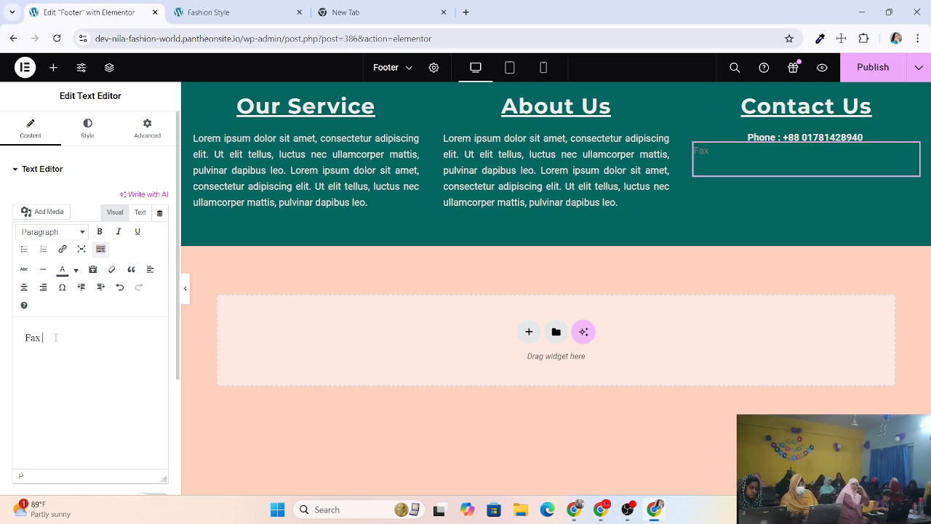
{"action": "key", "text": "BackSpace"}
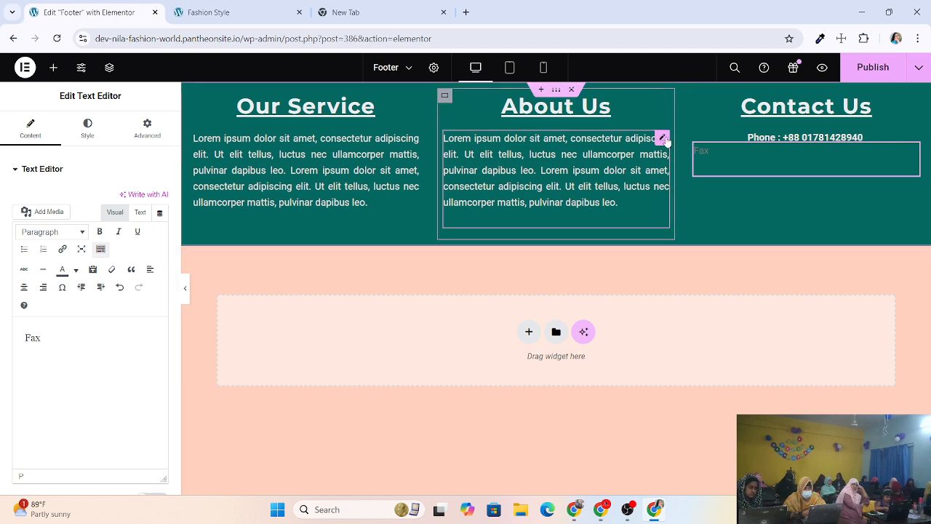
Paste the About Us text style onto the Fax widget and type the number 1428940 after 'Fax :'.
{"action": "right_click", "coordinate": [663, 141]}
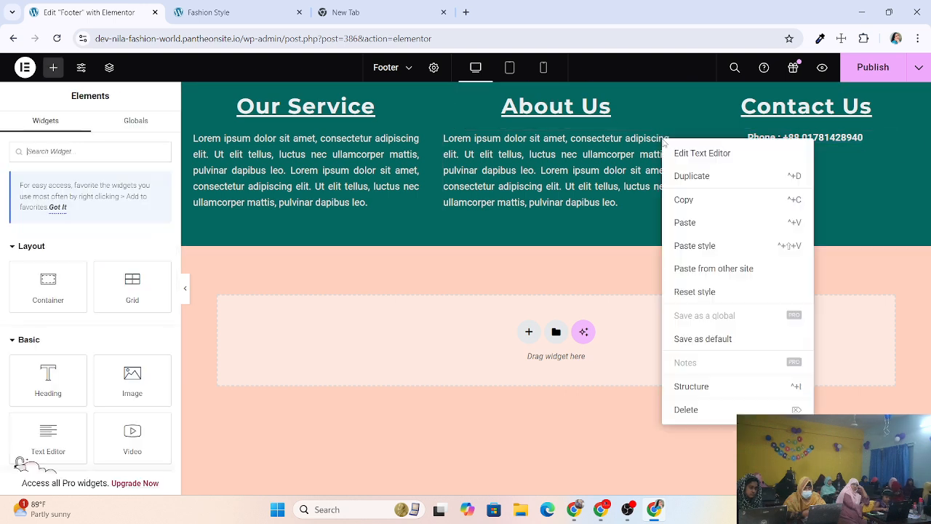
{"action": "left_click", "coordinate": [688, 199]}
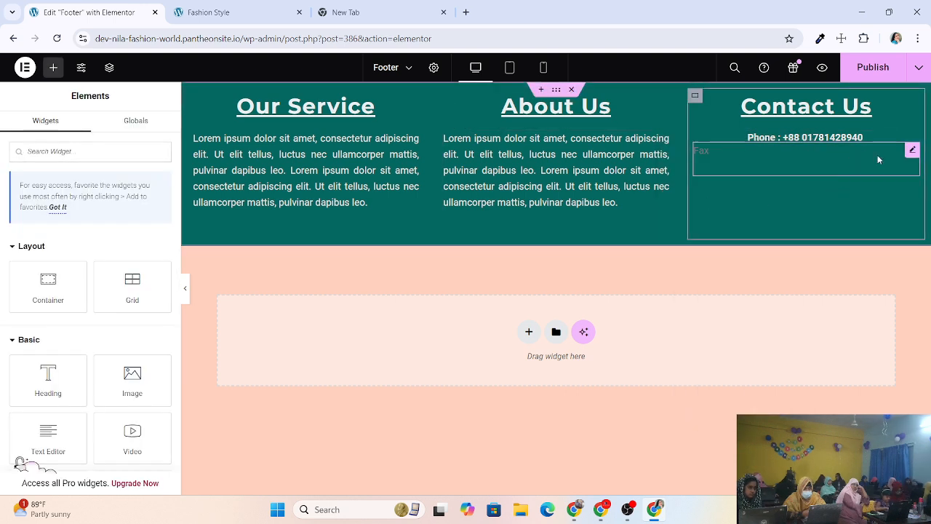
{"action": "left_click", "coordinate": [912, 149]}
{"action": "right_click", "coordinate": [909, 151]}
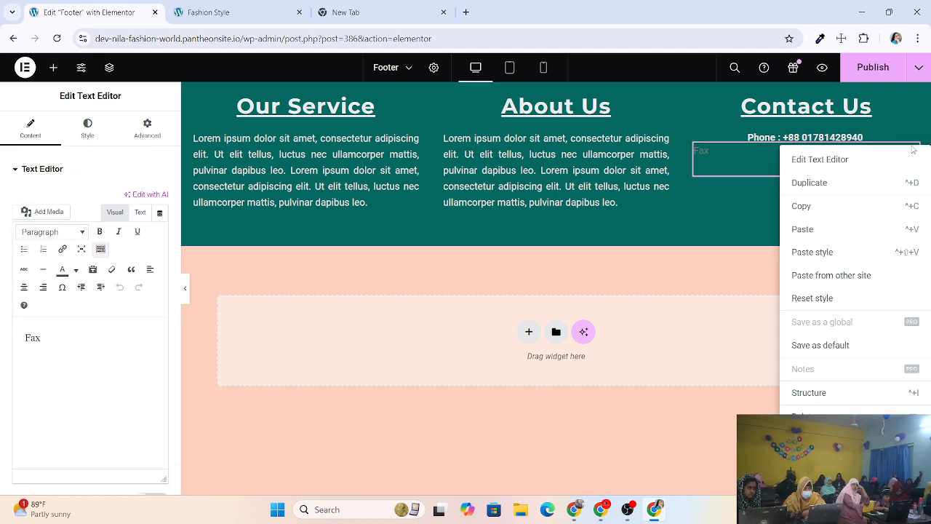
{"action": "left_click", "coordinate": [812, 252]}
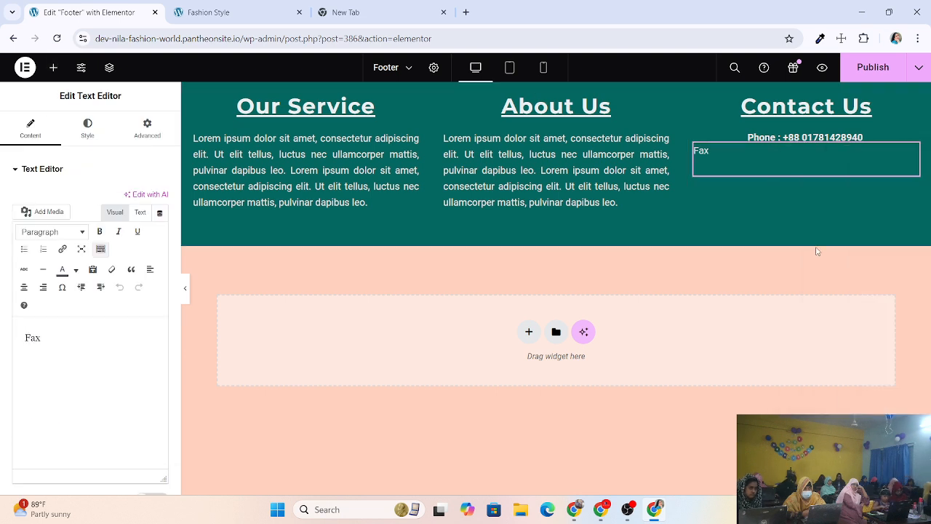
{"action": "left_click", "coordinate": [714, 151]}
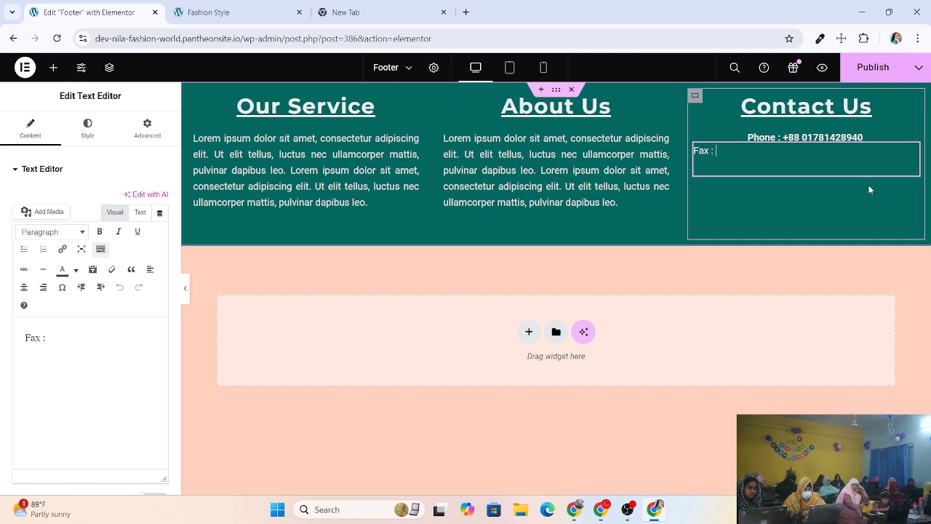
{"action": "type", "text": "1"}
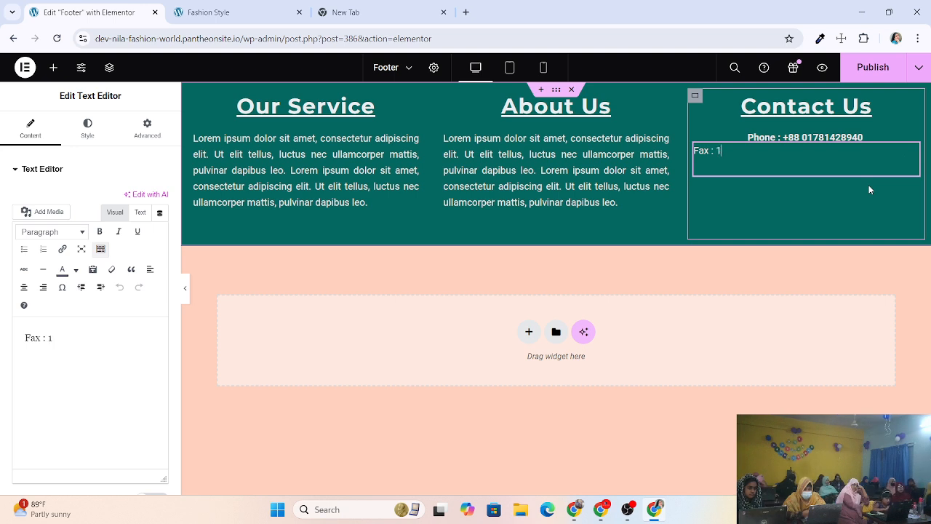
{"action": "type", "text": "428"}
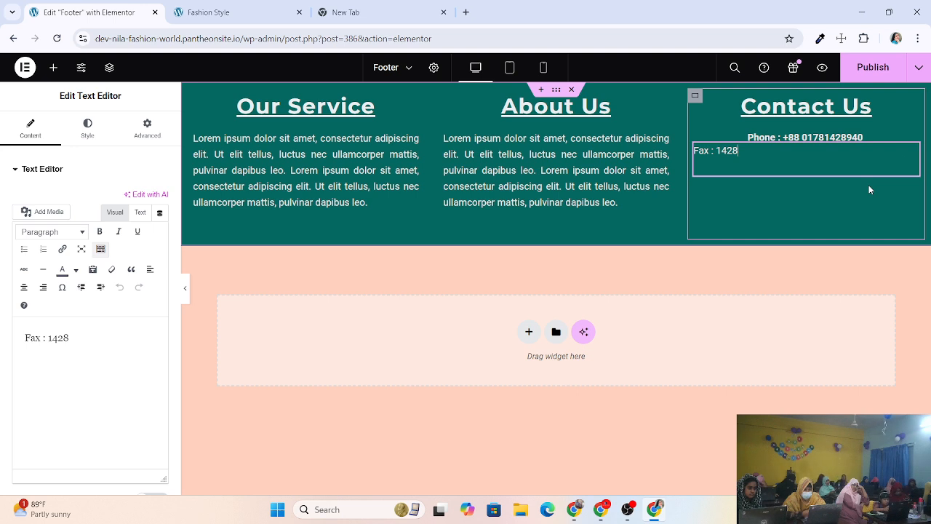
{"action": "type", "text": "940"}
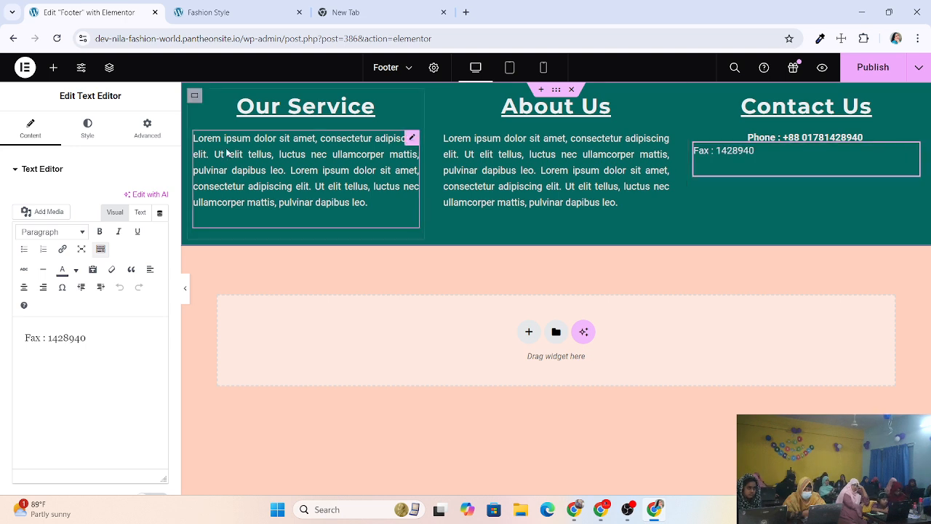
Unlink the Fax widget's margins and set top to 3 px and right to -20 px.
{"action": "left_click", "coordinate": [143, 140]}
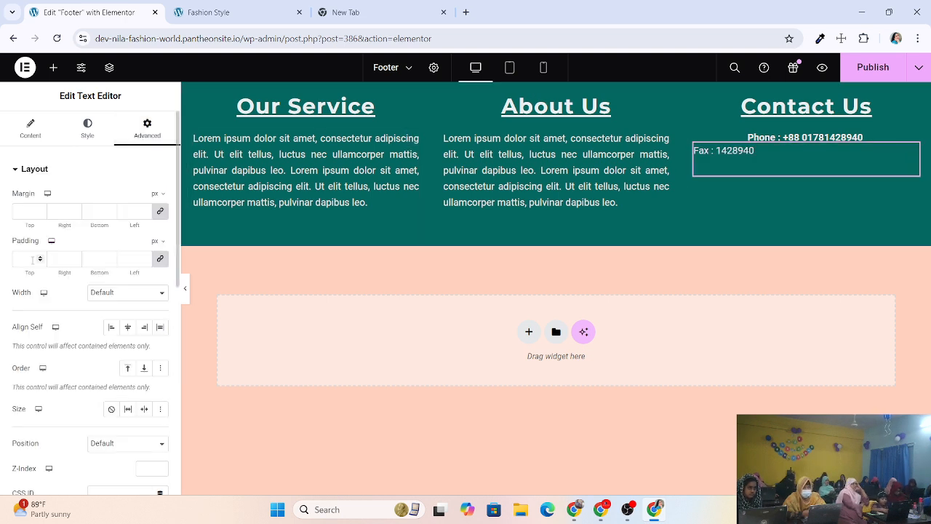
{"action": "left_click", "coordinate": [160, 212]}
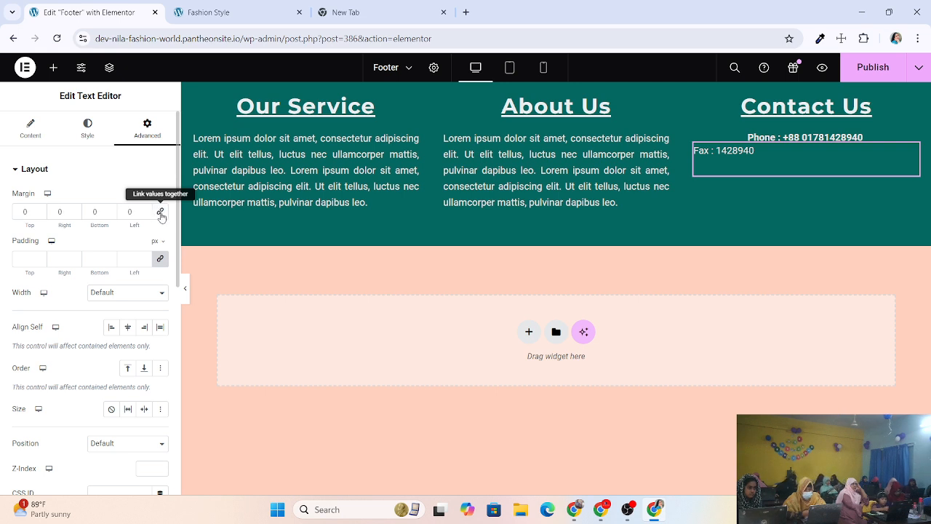
{"action": "left_click", "coordinate": [40, 213]}
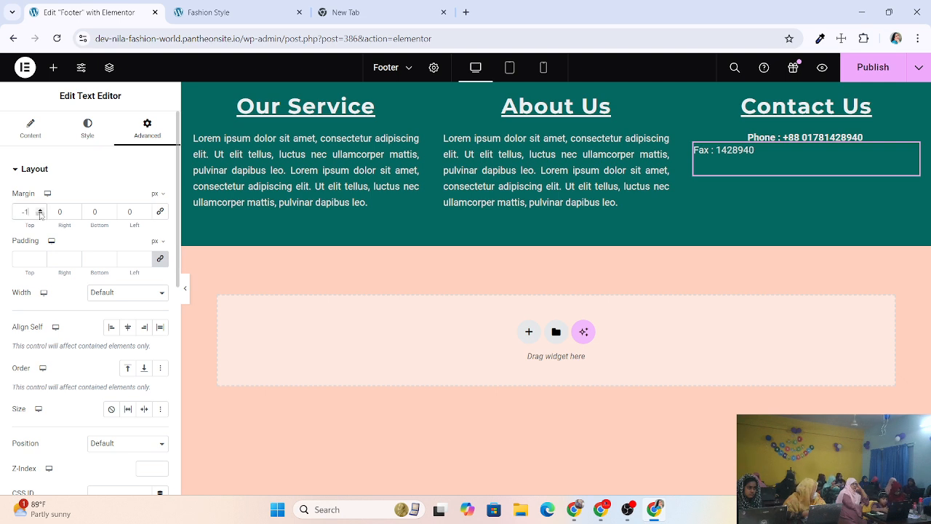
{"action": "left_click", "coordinate": [40, 214]}
{"action": "left_click", "coordinate": [40, 213]}
{"action": "left_click", "coordinate": [40, 214]}
{"action": "left_click", "coordinate": [40, 213]}
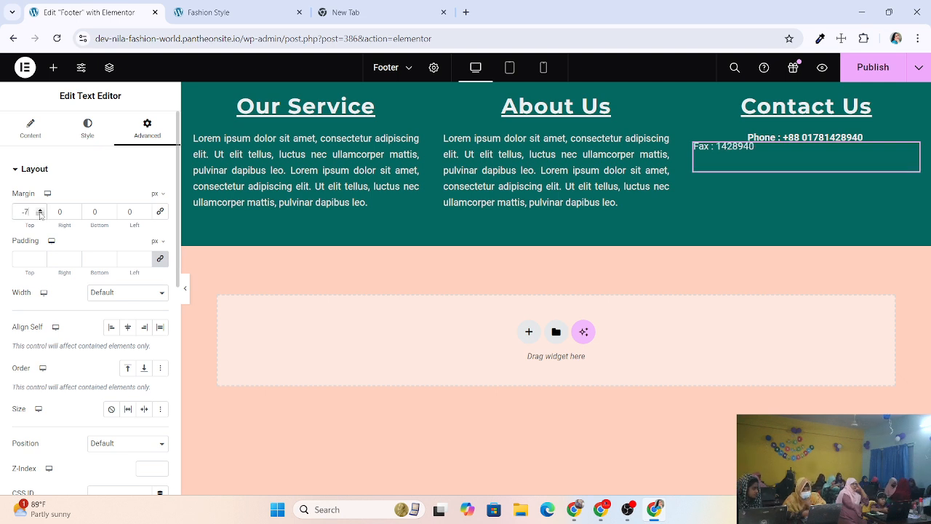
{"action": "left_click", "coordinate": [40, 214]}
{"action": "left_click", "coordinate": [41, 210]}
{"action": "left_click", "coordinate": [41, 209]}
{"action": "left_click", "coordinate": [40, 209]}
{"action": "left_click", "coordinate": [40, 210]}
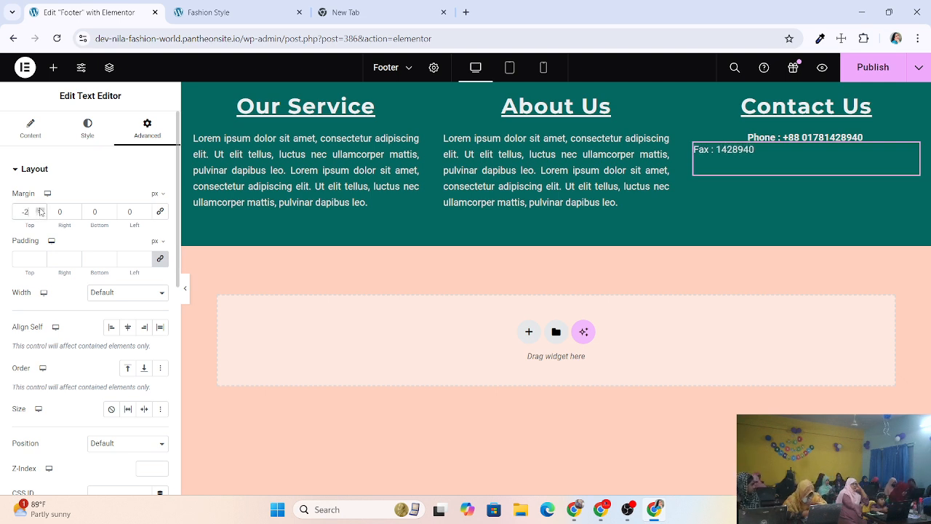
{"action": "left_click", "coordinate": [41, 209]}
{"action": "left_click", "coordinate": [40, 209]}
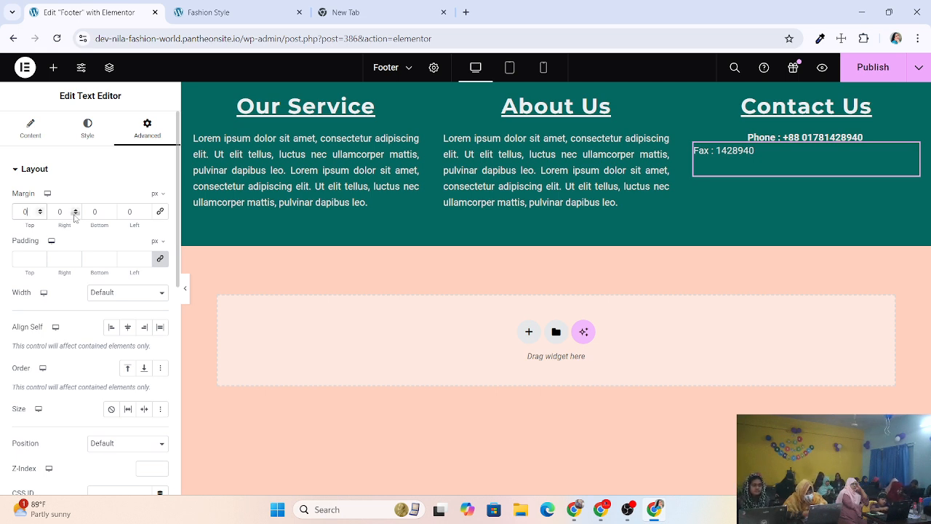
{"action": "left_click", "coordinate": [75, 216]}
{"action": "left_click", "coordinate": [75, 215]}
{"action": "left_click", "coordinate": [75, 216]}
{"action": "left_click", "coordinate": [75, 215]}
{"action": "left_click", "coordinate": [75, 215]}
{"action": "left_click", "coordinate": [75, 215]}
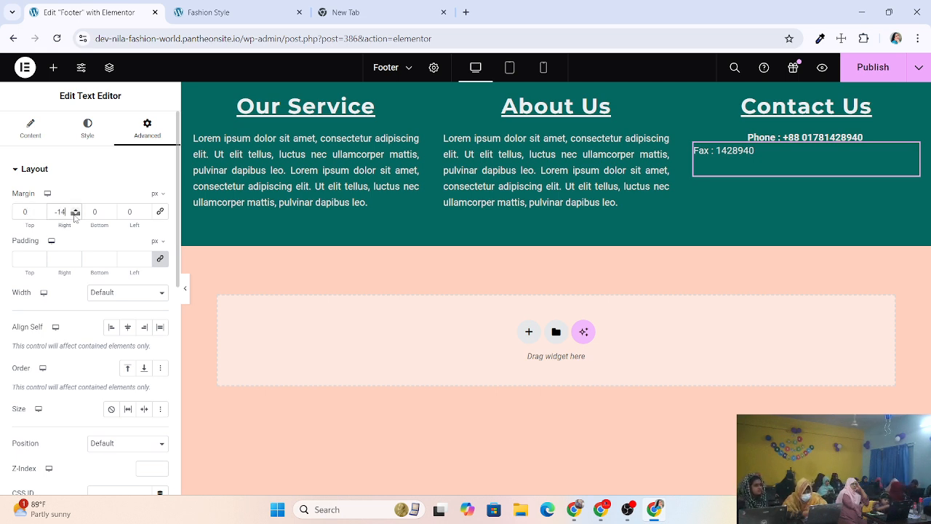
{"action": "left_click", "coordinate": [75, 215]}
{"action": "left_click", "coordinate": [75, 216]}
{"action": "left_click", "coordinate": [75, 215]}
{"action": "left_click", "coordinate": [74, 215]}
{"action": "left_click", "coordinate": [74, 215]}
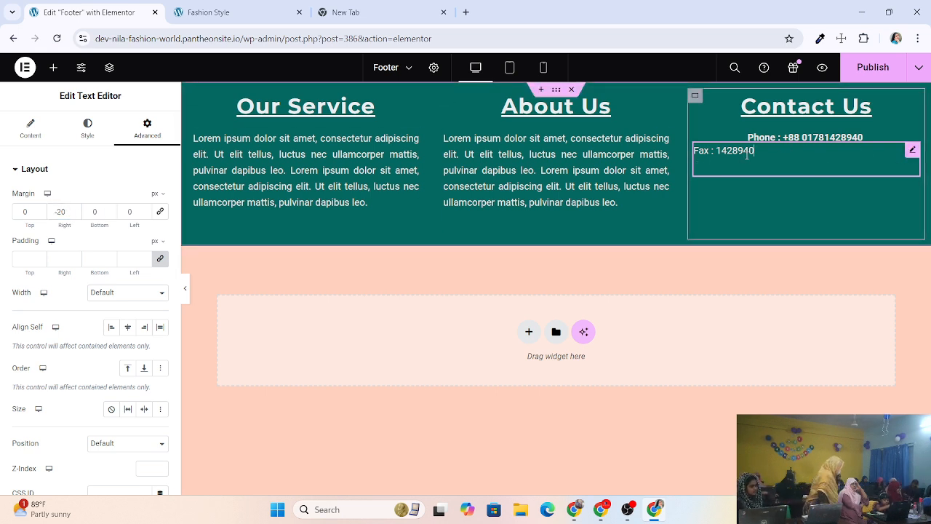
{"action": "left_click", "coordinate": [40, 209]}
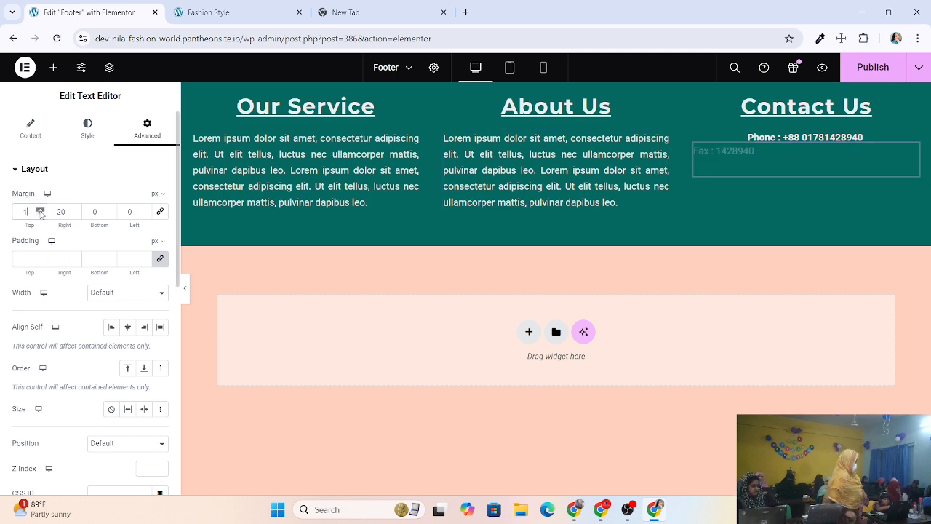
{"action": "left_click", "coordinate": [40, 210]}
{"action": "left_click", "coordinate": [40, 209]}
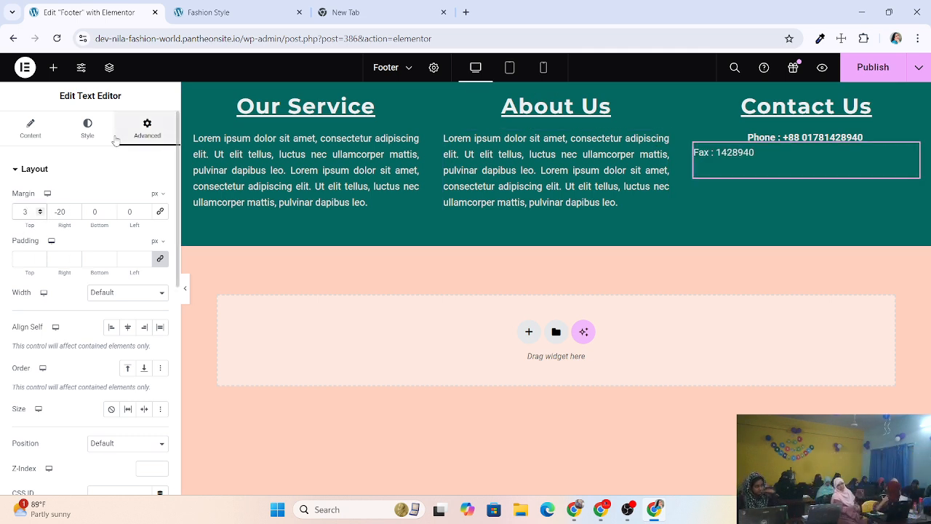
Center-align the Fax text.
{"action": "left_click", "coordinate": [26, 136]}
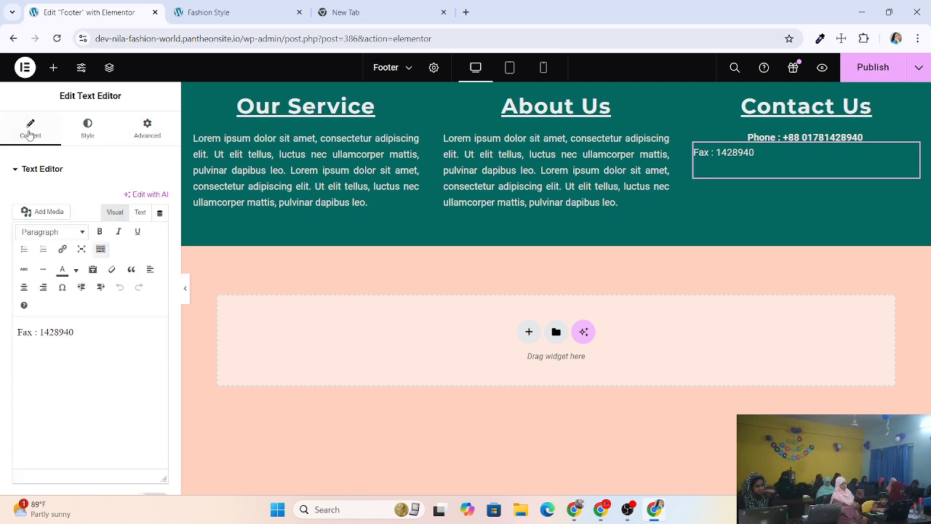
{"action": "left_click", "coordinate": [87, 127]}
{"action": "left_click", "coordinate": [128, 199]}
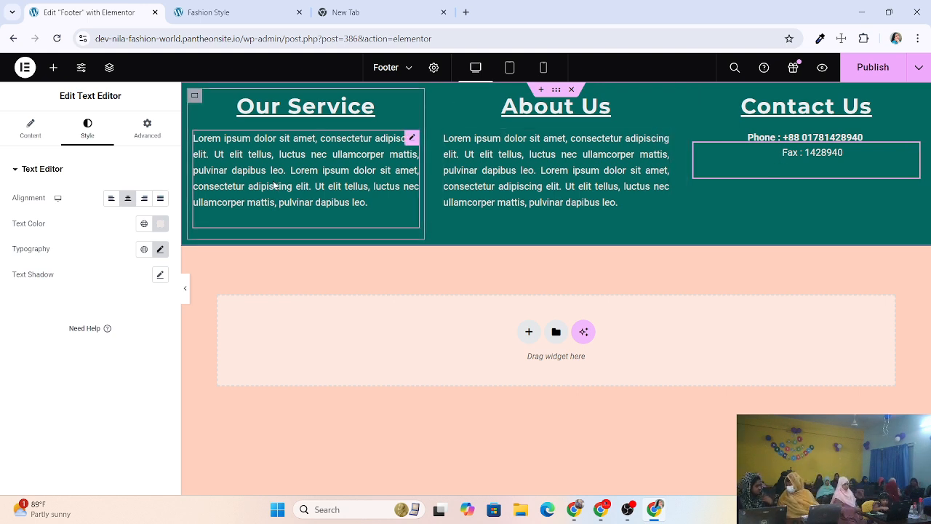
Settle the Fax line's top margin at 5 px and publish the footer.
{"action": "left_click", "coordinate": [147, 128]}
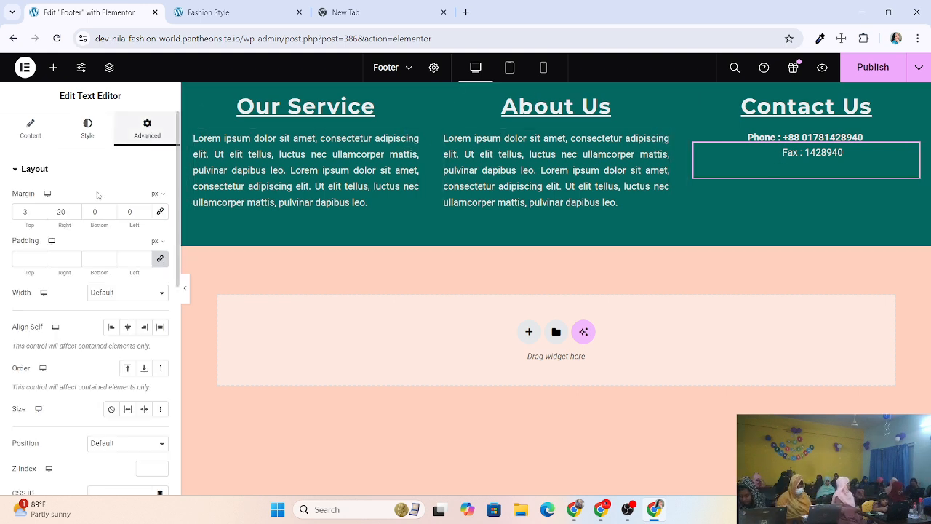
{"action": "left_click", "coordinate": [40, 210]}
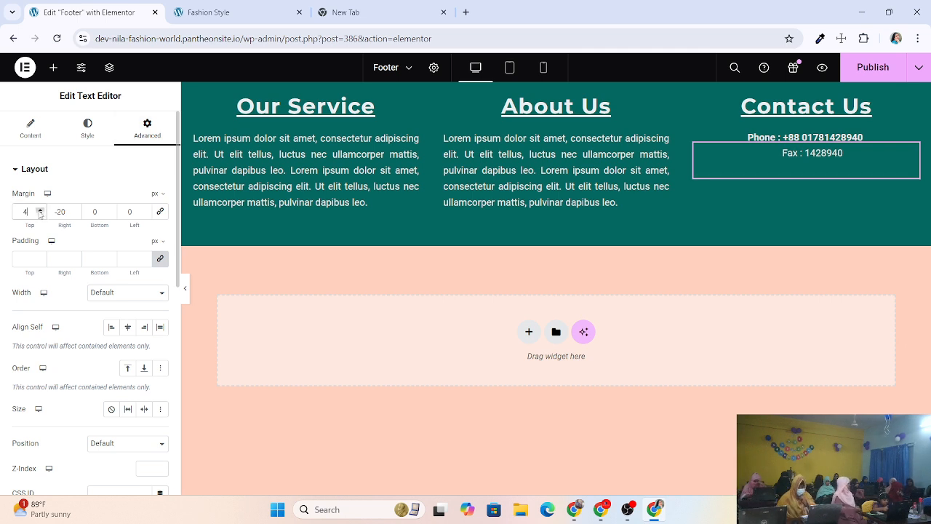
{"action": "left_click", "coordinate": [40, 210]}
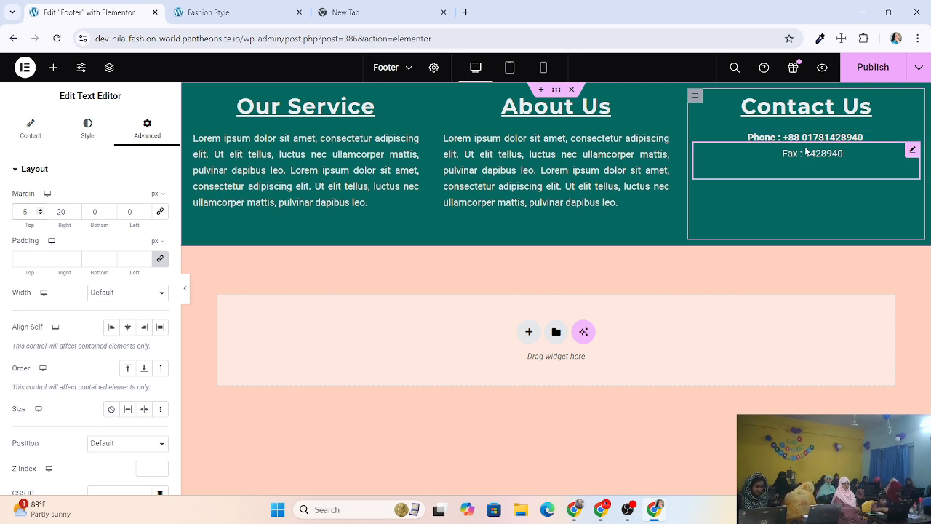
{"action": "left_click", "coordinate": [40, 209]}
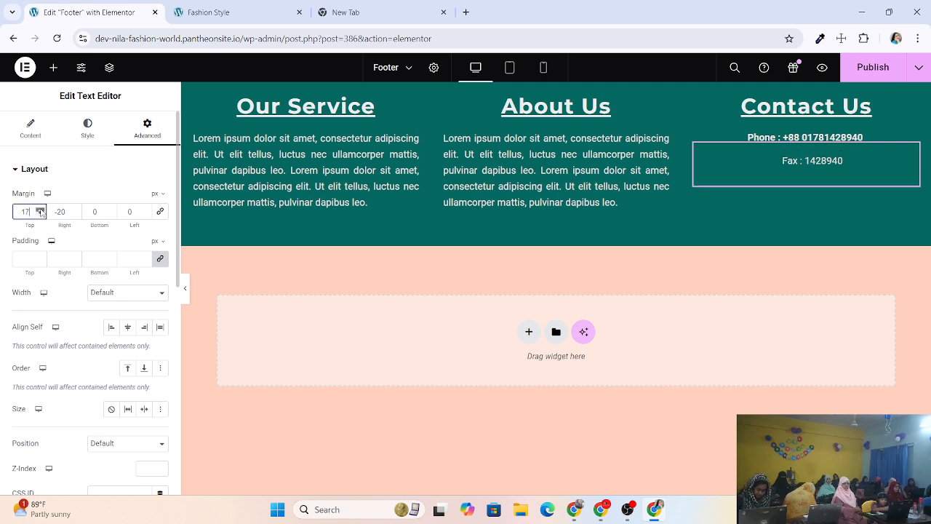
{"action": "left_click", "coordinate": [40, 210]}
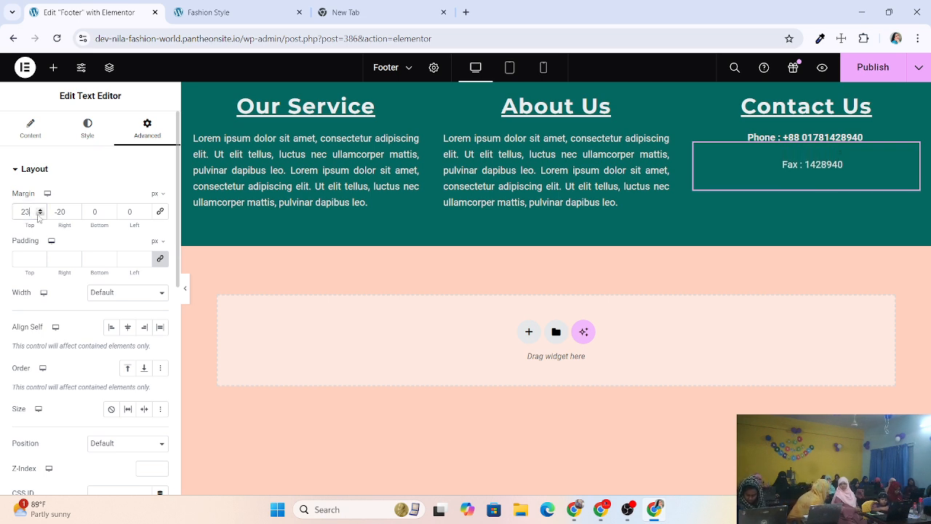
{"action": "left_click", "coordinate": [40, 214]}
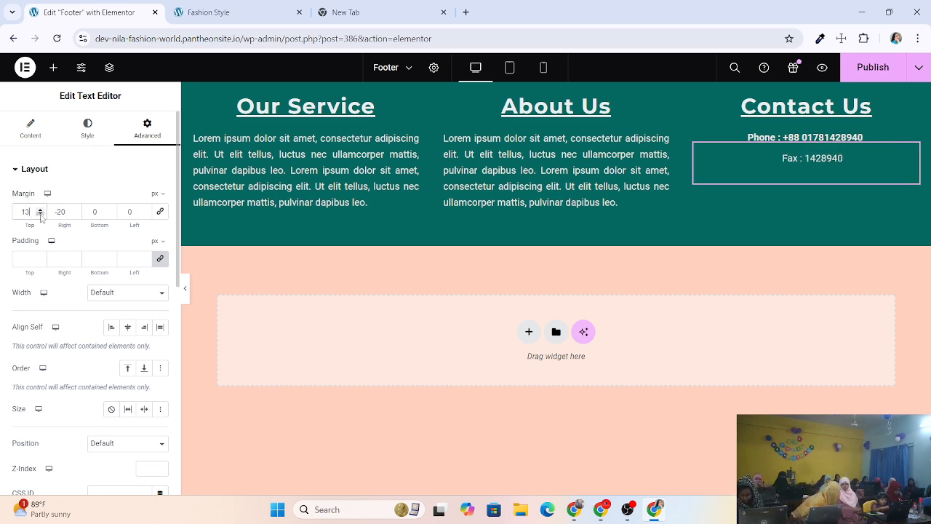
{"action": "left_click", "coordinate": [40, 214]}
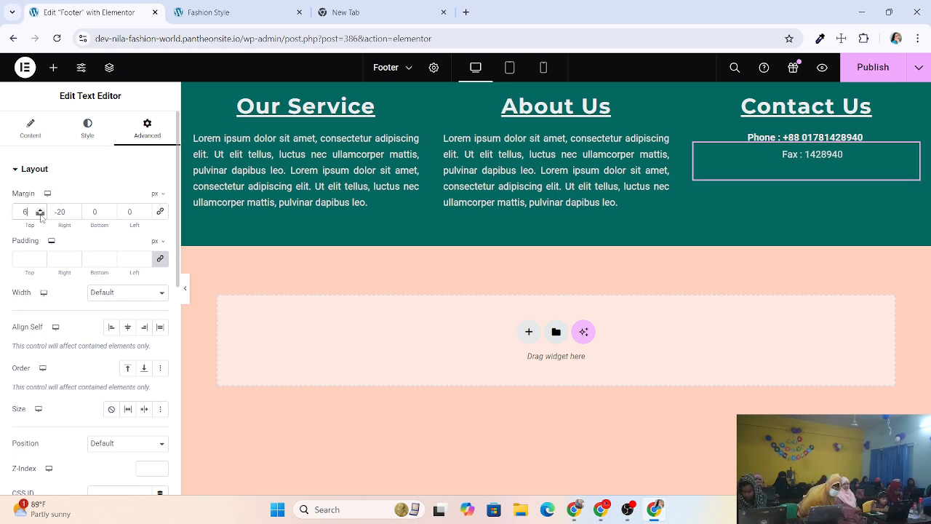
{"action": "left_click", "coordinate": [40, 214]}
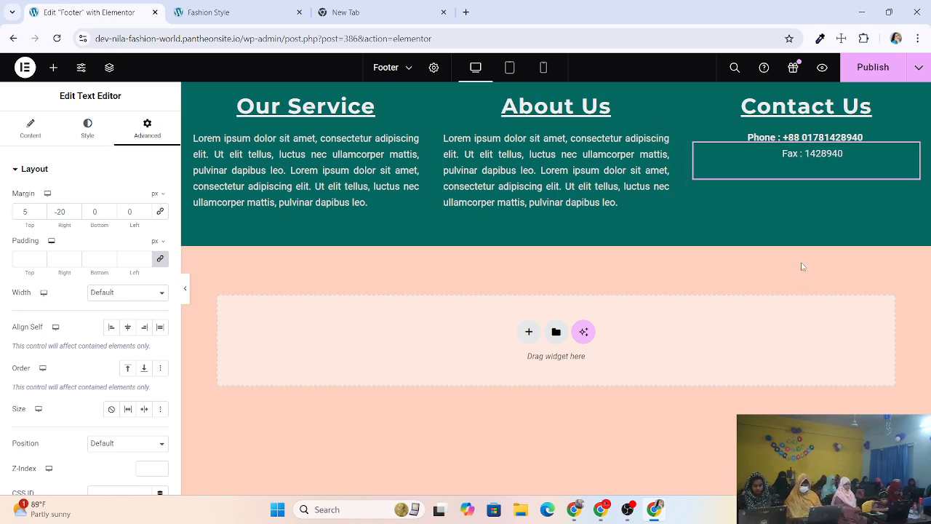
{"action": "left_click", "coordinate": [861, 71]}
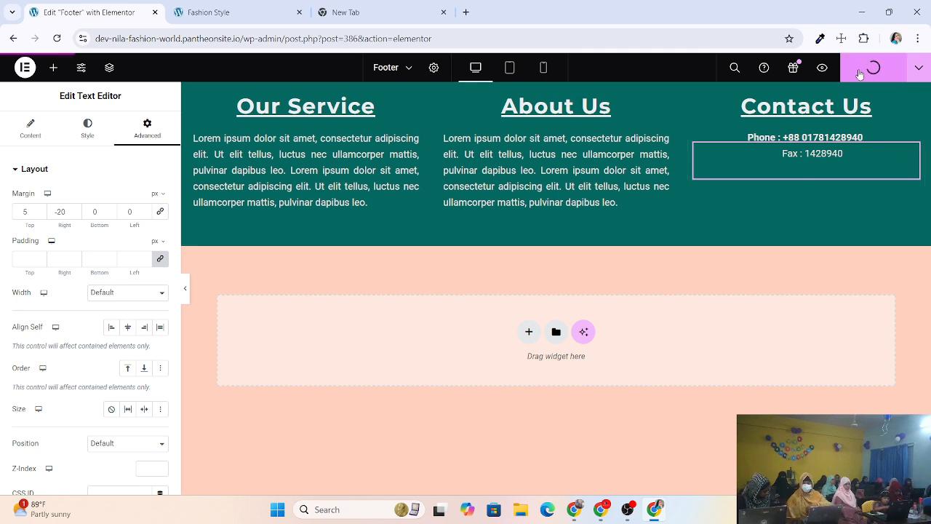
Check the live footer, then lower the Fax line's top margin a few steps and publish.
{"action": "left_click", "coordinate": [255, 10]}
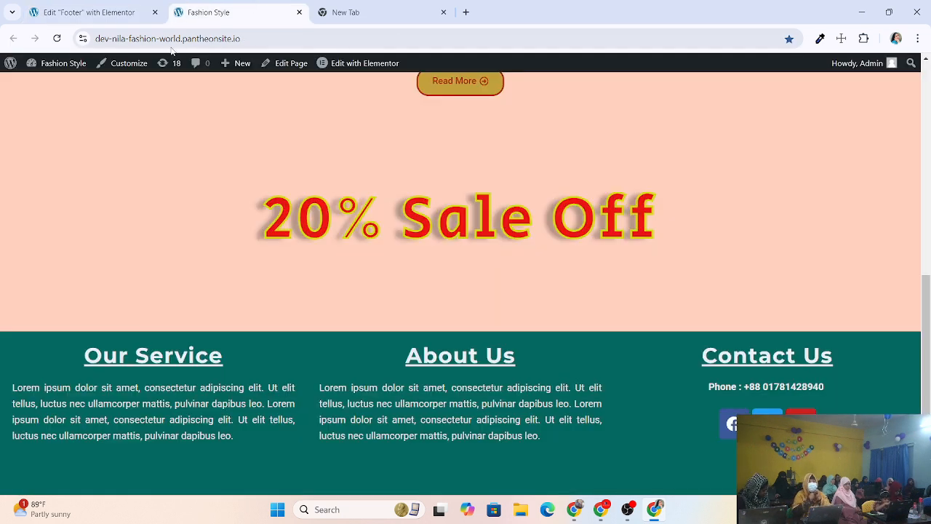
{"action": "left_click", "coordinate": [63, 42]}
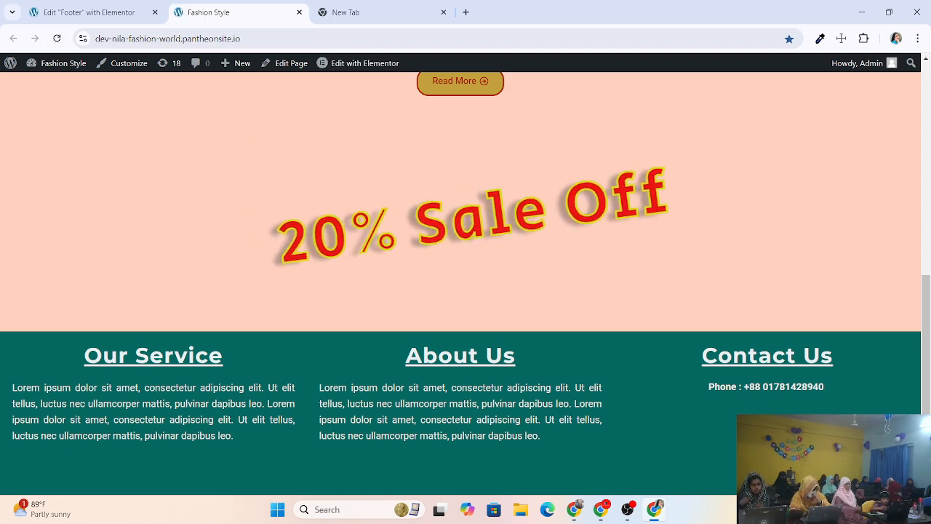
{"action": "left_click", "coordinate": [85, 12]}
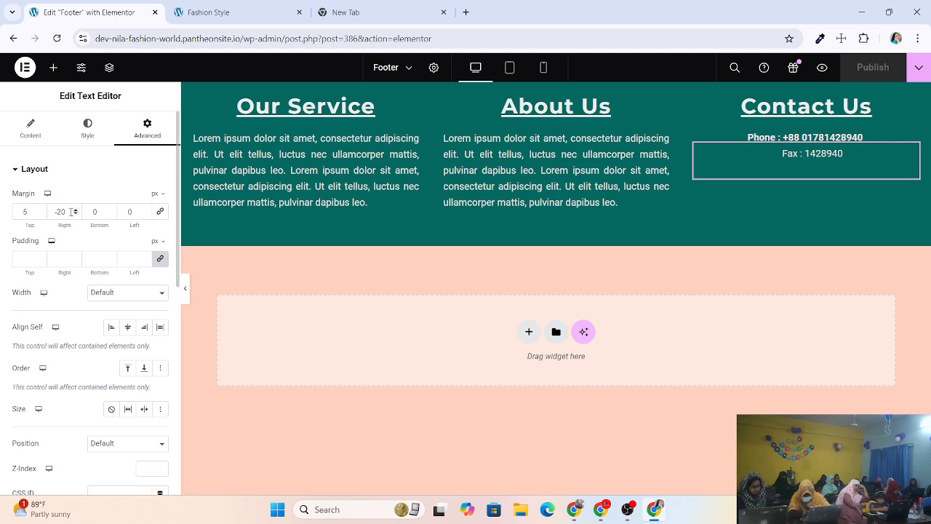
{"action": "left_click_drag", "start_coordinate": [69, 210], "coordinate": [53, 211]}
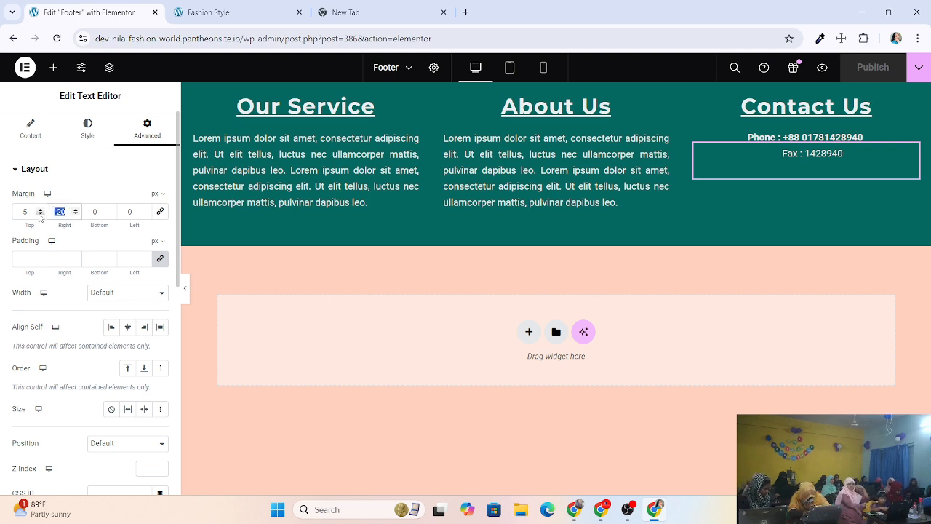
{"action": "left_click", "coordinate": [40, 214]}
{"action": "left_click", "coordinate": [40, 213]}
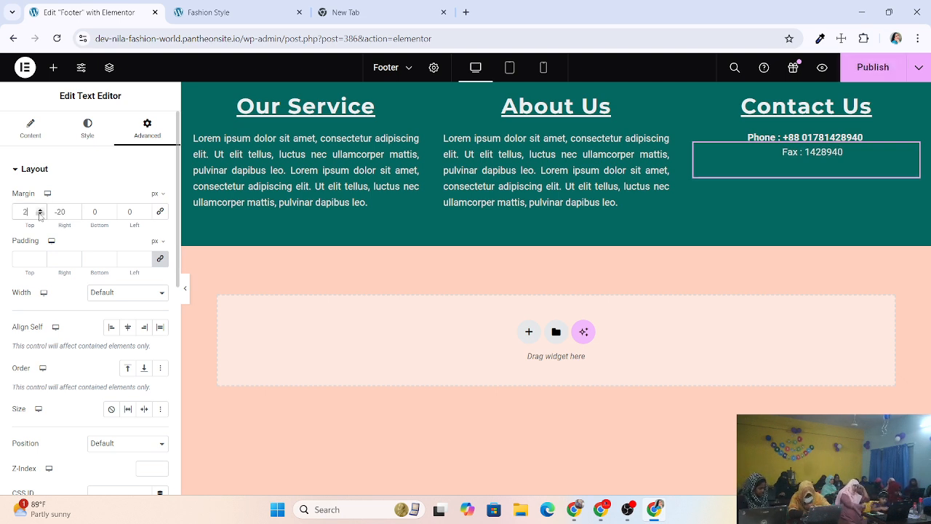
{"action": "left_click", "coordinate": [40, 214]}
{"action": "left_click", "coordinate": [874, 76]}
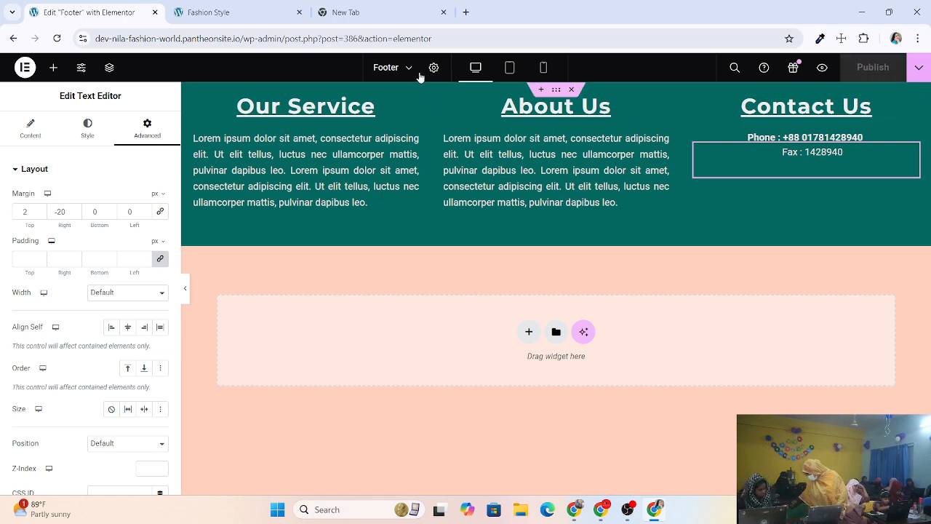
After checking the live site, nudge the Fax line's top margin to -5 and publish.
{"action": "left_click", "coordinate": [242, 13]}
{"action": "left_click", "coordinate": [57, 38]}
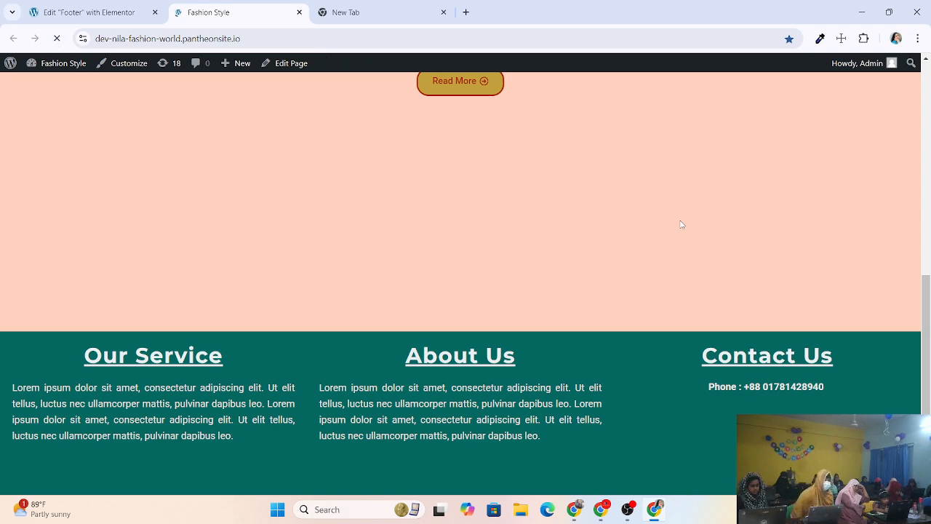
{"action": "left_click", "coordinate": [104, 13]}
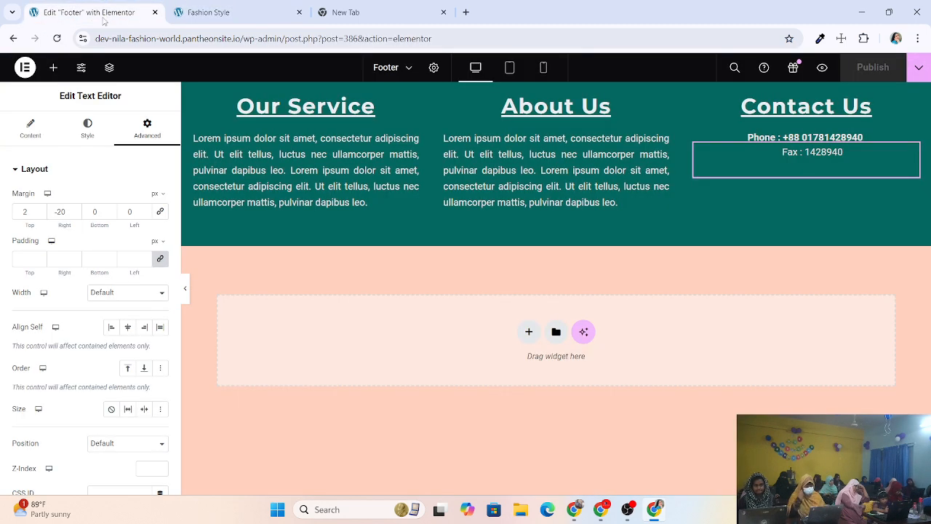
{"action": "left_click", "coordinate": [40, 214]}
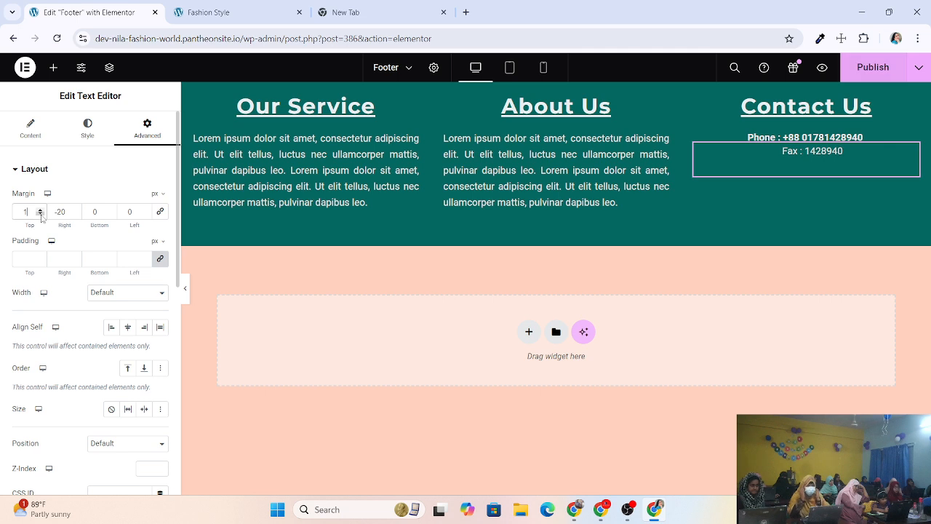
{"action": "left_click", "coordinate": [41, 214]}
{"action": "left_click", "coordinate": [40, 215]}
{"action": "left_click", "coordinate": [40, 215]}
{"action": "left_click", "coordinate": [41, 215]}
{"action": "left_click", "coordinate": [41, 214]}
{"action": "left_click", "coordinate": [41, 214]}
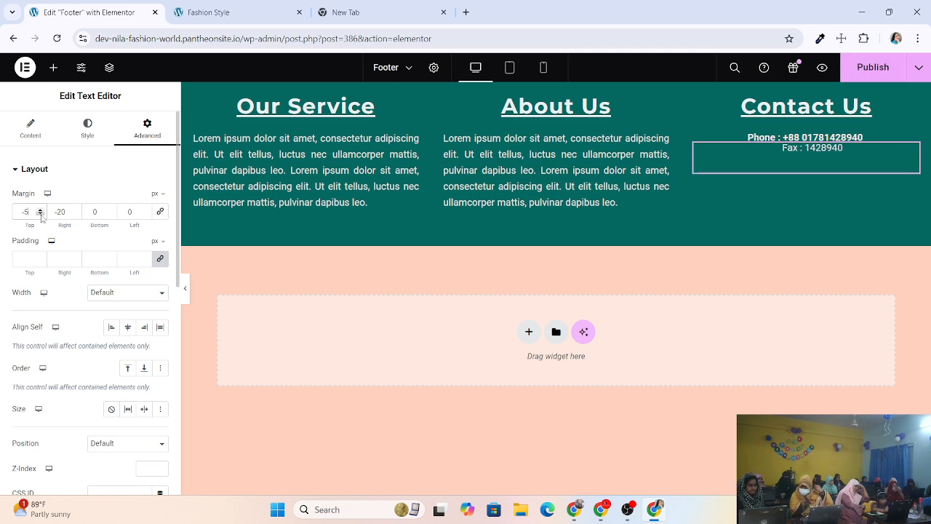
{"action": "left_click", "coordinate": [41, 215]}
{"action": "left_click", "coordinate": [41, 214]}
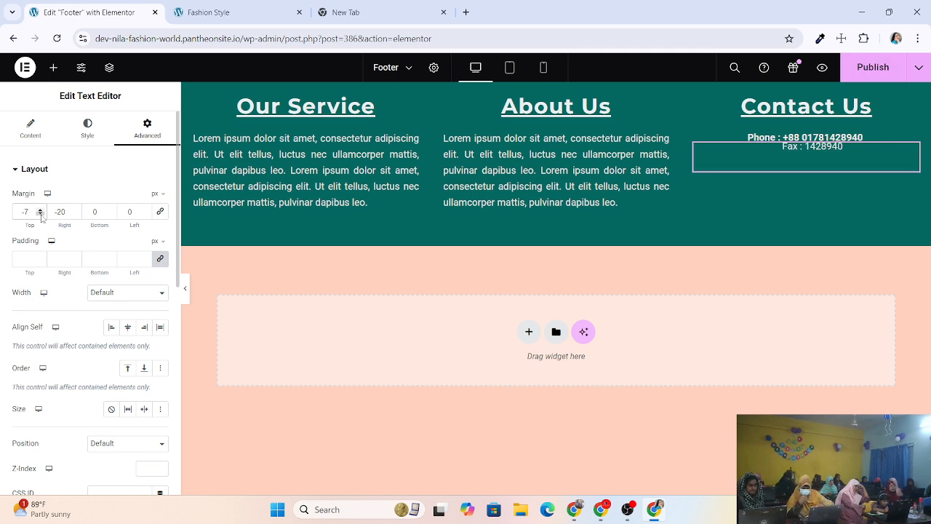
{"action": "left_click", "coordinate": [41, 209]}
{"action": "left_click", "coordinate": [41, 209]}
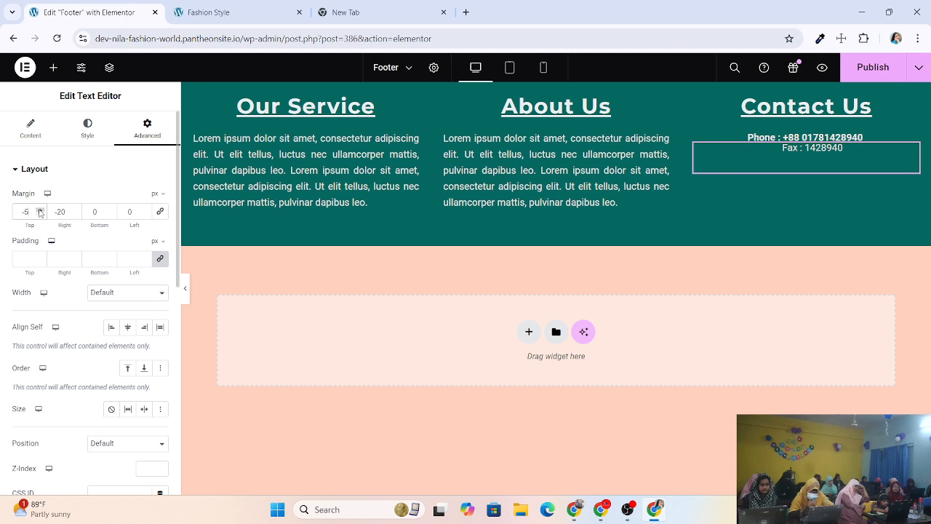
{"action": "left_click", "coordinate": [877, 75]}
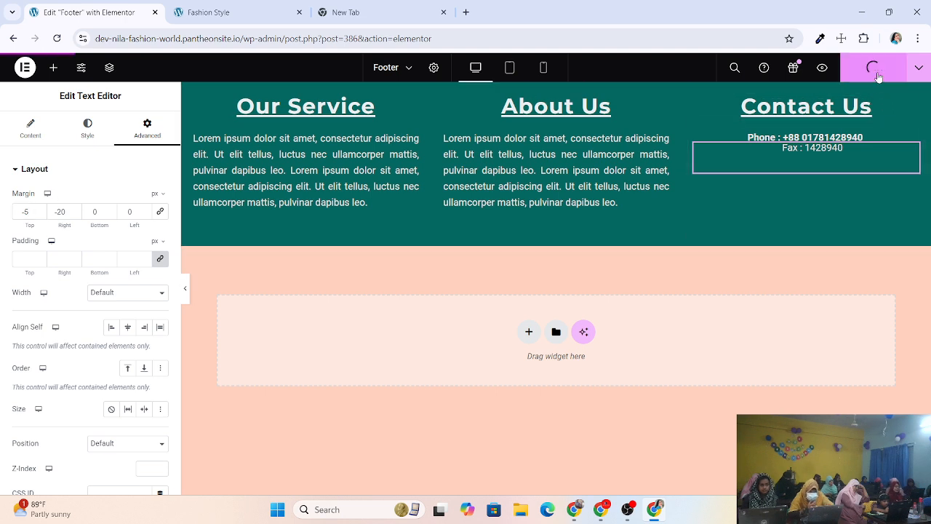
Recheck the live site, then set the Fax top margin to -10 and publish.
{"action": "left_click", "coordinate": [208, 12]}
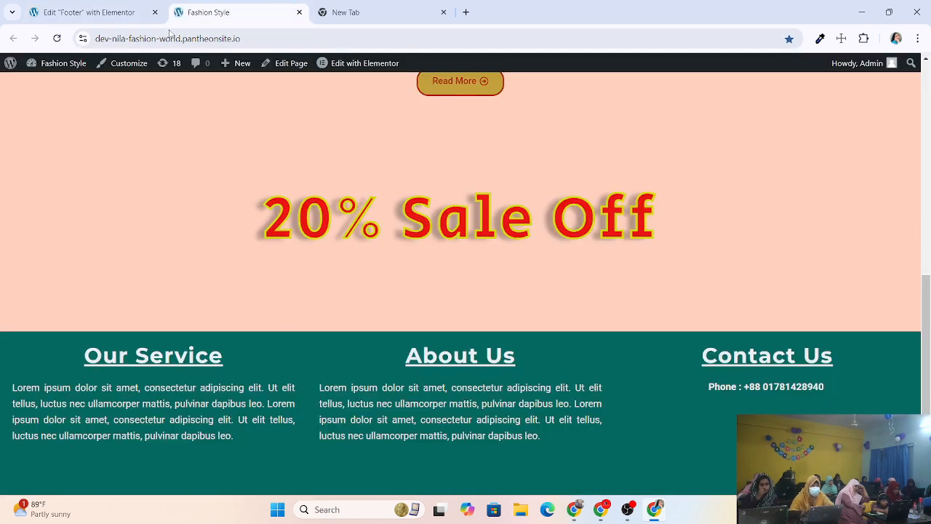
{"action": "left_click", "coordinate": [58, 38]}
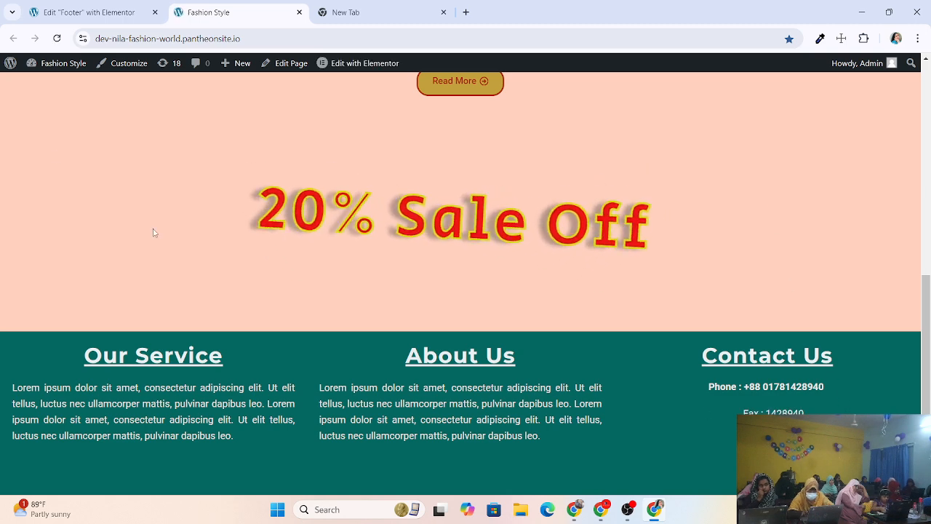
{"action": "left_click", "coordinate": [85, 15]}
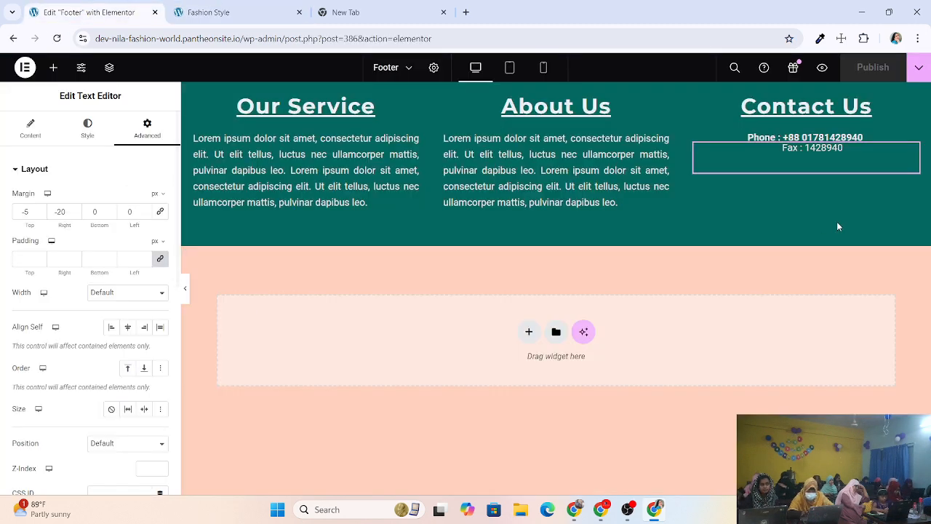
{"action": "left_click", "coordinate": [40, 210]}
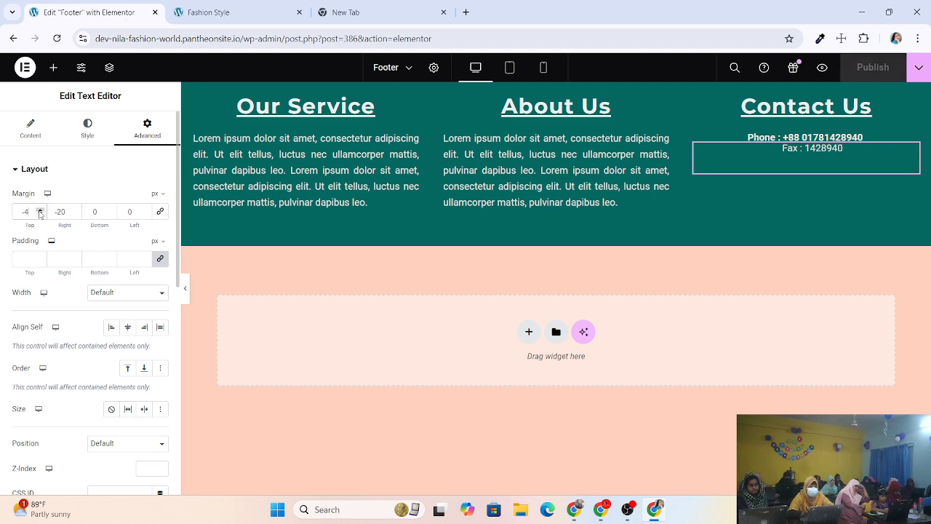
{"action": "left_click", "coordinate": [40, 214]}
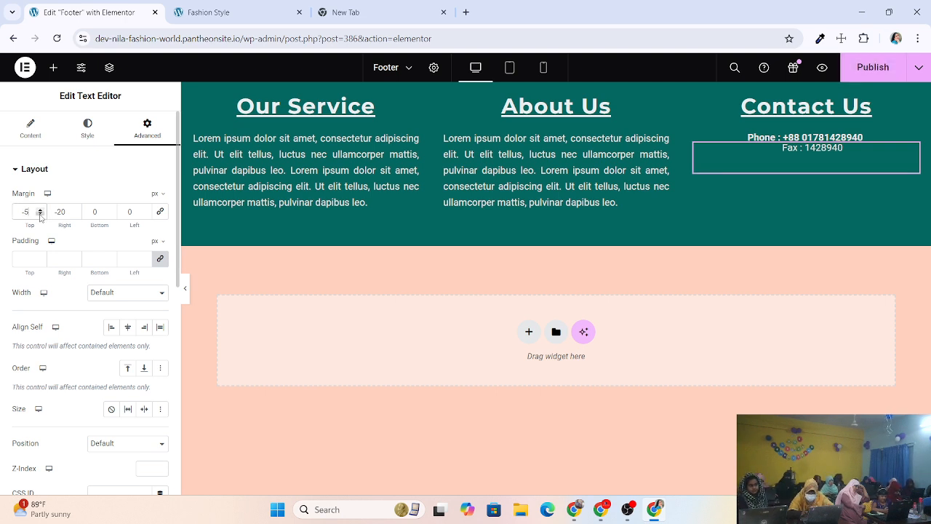
{"action": "left_click", "coordinate": [40, 213]}
{"action": "left_click", "coordinate": [40, 214]}
{"action": "left_click", "coordinate": [40, 213]}
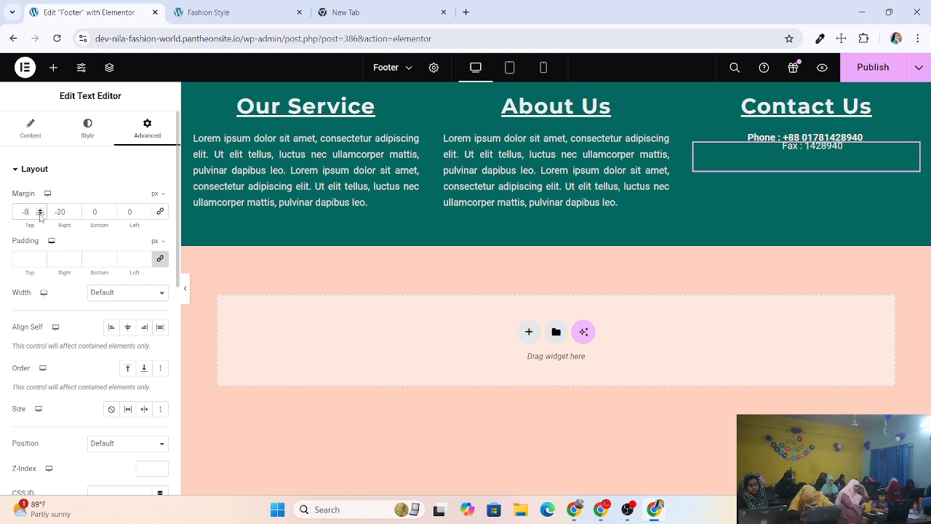
{"action": "left_click", "coordinate": [40, 214]}
{"action": "left_click", "coordinate": [40, 214]}
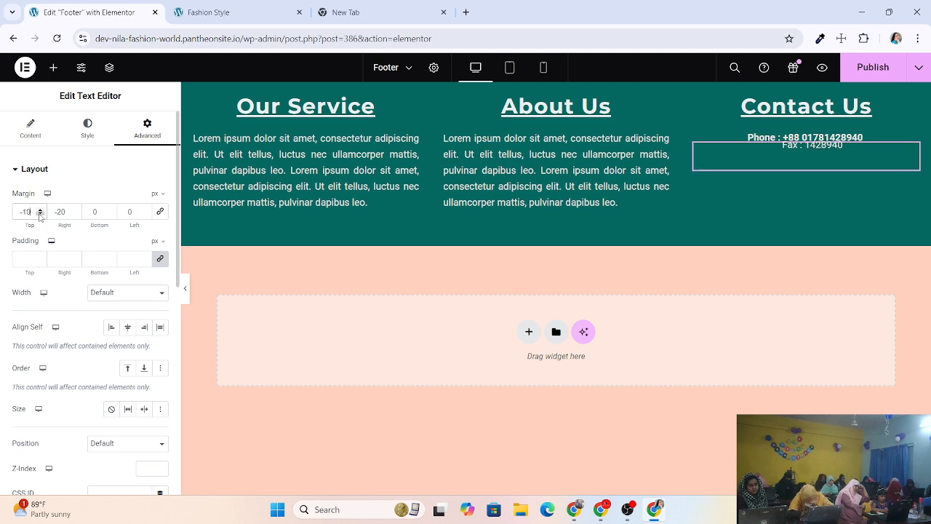
{"action": "left_click", "coordinate": [871, 67]}
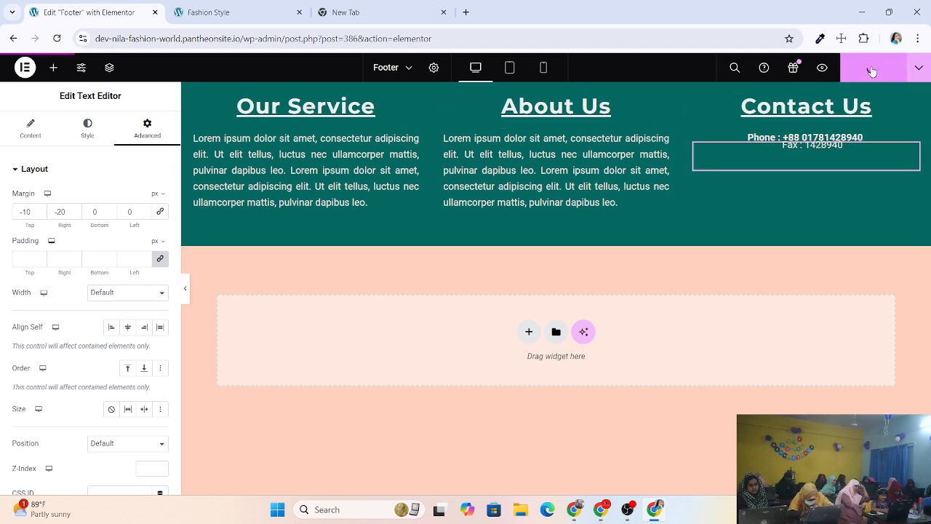
Reload the live site to confirm Fax : 1428940 sits under the phone line.
{"action": "left_click", "coordinate": [258, 17]}
{"action": "left_click", "coordinate": [55, 39]}
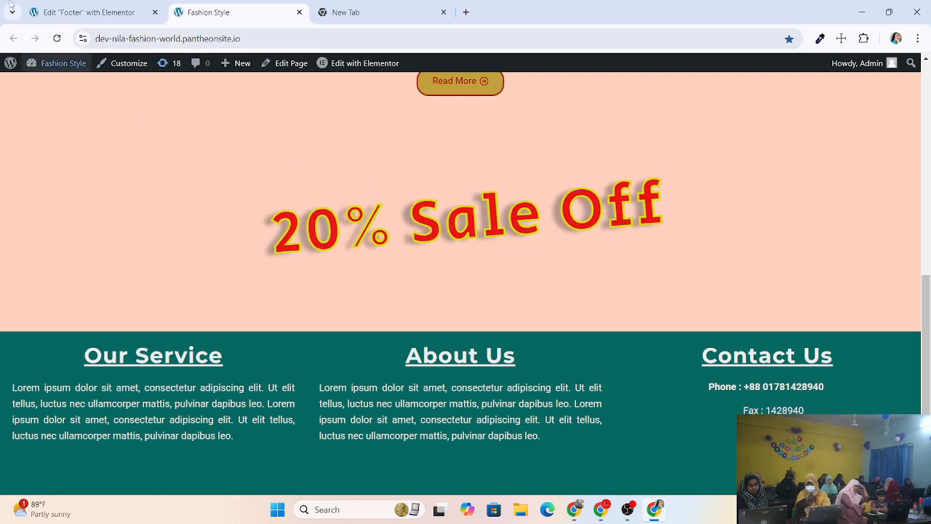
{"action": "left_click", "coordinate": [56, 38]}
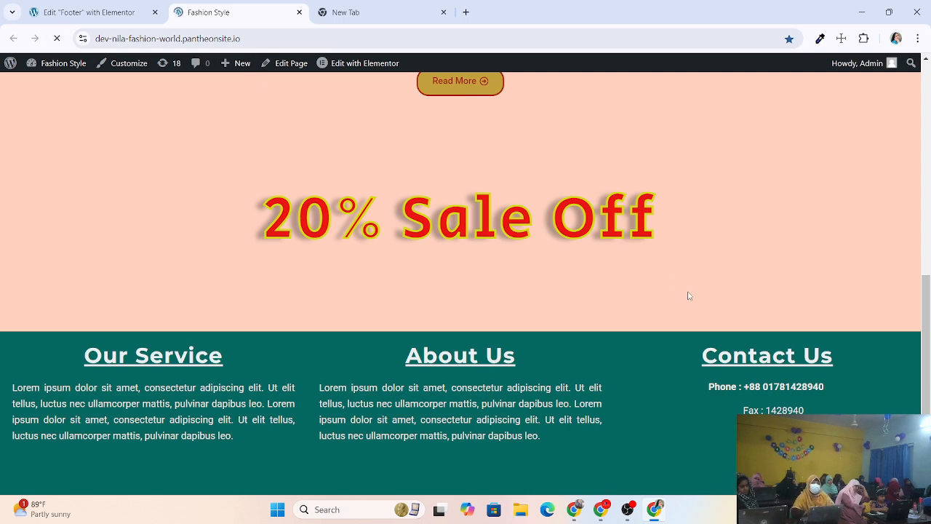
{"action": "left_click", "coordinate": [87, 12]}
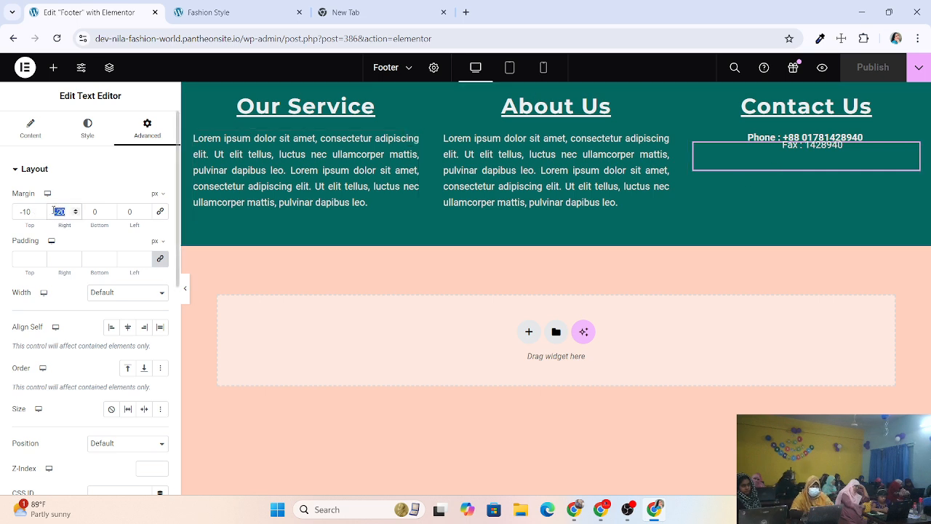
Set the Fax line's right margin to 0 and top margin to -15, then publish.
{"action": "type", "text": "10"}
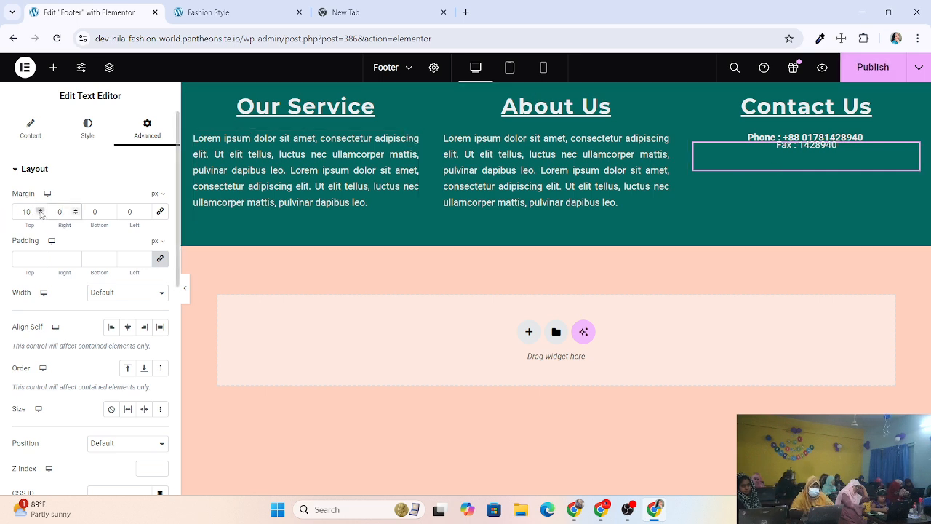
{"action": "left_click", "coordinate": [40, 210]}
{"action": "left_click", "coordinate": [40, 211]}
{"action": "left_click", "coordinate": [40, 214]}
{"action": "left_click", "coordinate": [40, 214]}
{"action": "left_click", "coordinate": [40, 214]}
{"action": "left_click", "coordinate": [40, 214]}
{"action": "left_click", "coordinate": [40, 214]}
{"action": "left_click", "coordinate": [40, 213]}
{"action": "left_click", "coordinate": [40, 214]}
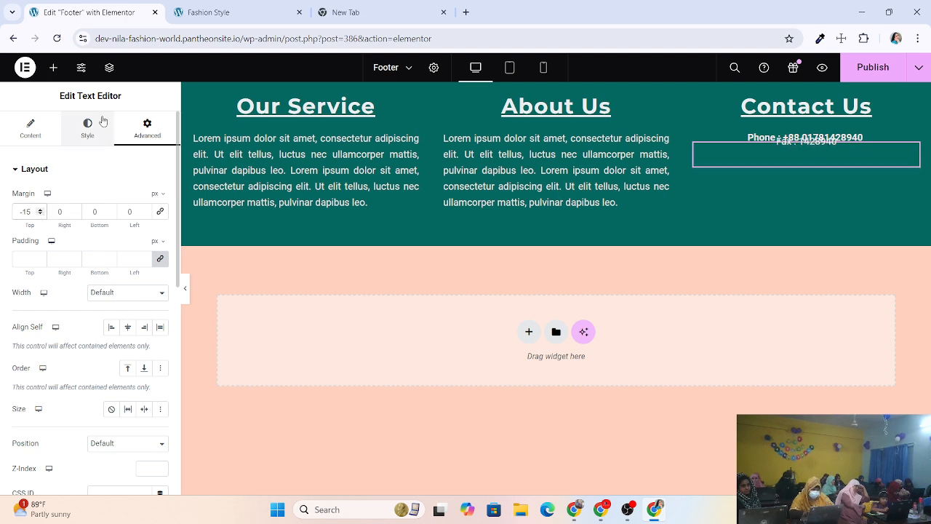
{"action": "left_click", "coordinate": [864, 68]}
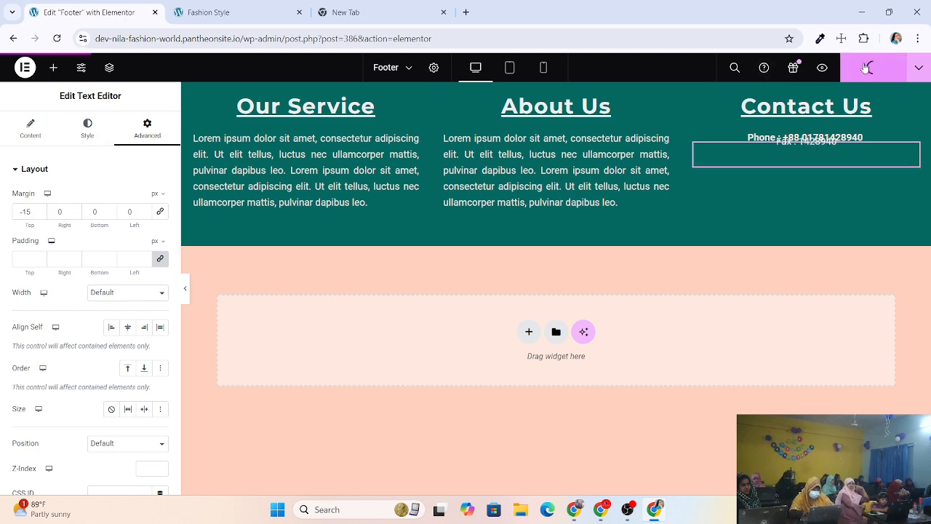
Reload the live site to check the Fax line, then return to the footer editor.
{"action": "left_click", "coordinate": [234, 16]}
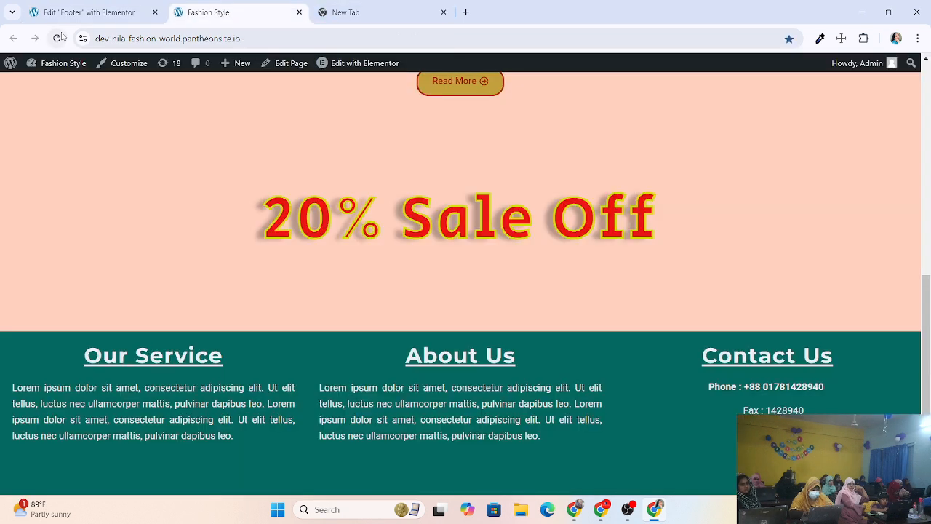
{"action": "left_click", "coordinate": [58, 38]}
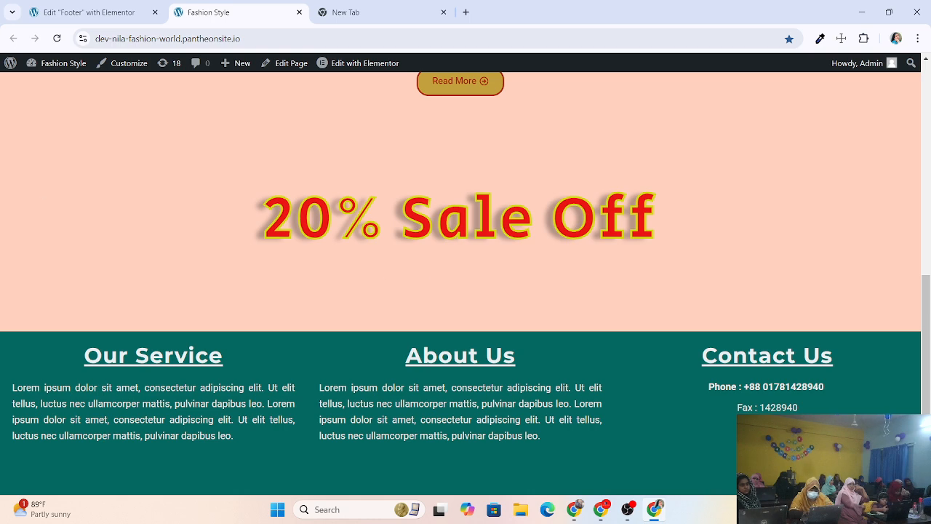
{"action": "left_click", "coordinate": [87, 12]}
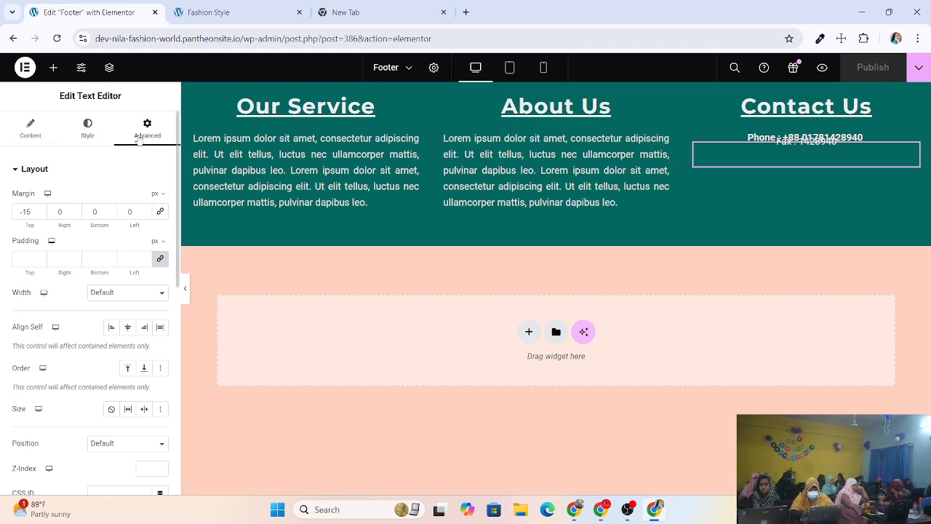
Add a Text Editor widget to the Contact Us column and erase its placeholder text.
{"action": "left_click", "coordinate": [55, 68]}
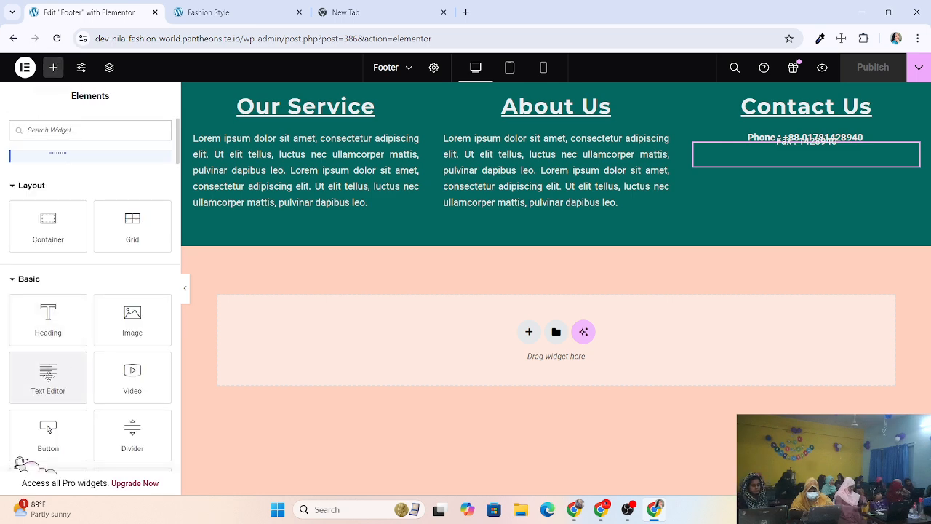
{"action": "left_click_drag", "start_coordinate": [48, 373], "coordinate": [811, 162]}
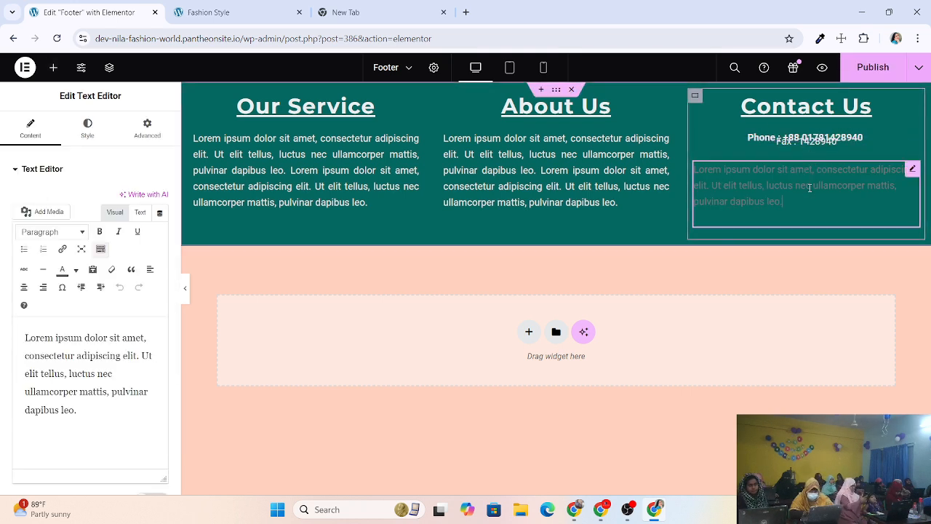
{"action": "key", "text": "BackSpace"}
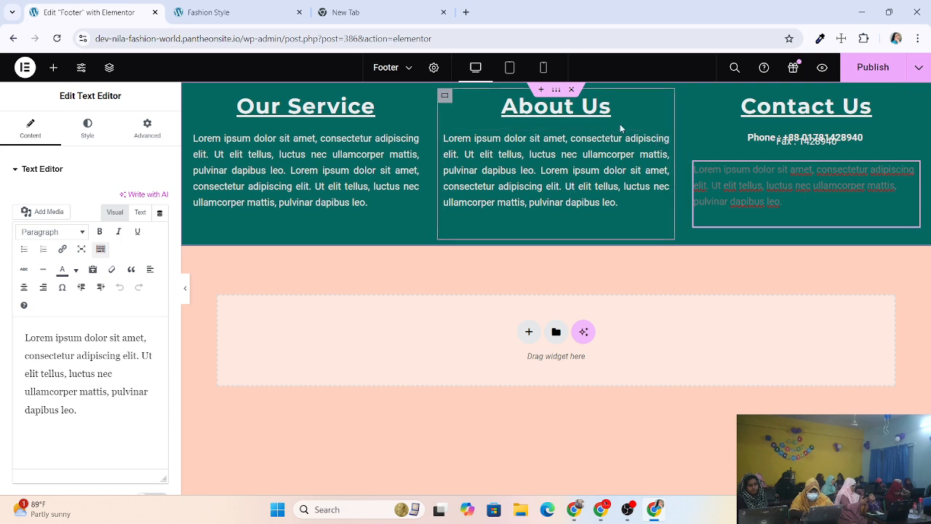
{"action": "key", "text": "BackSpace"}
{"action": "key", "text": "BackSpace"}
{"action": "key", "text": "BackSpace"}
{"action": "key", "text": "BackSpace"}
{"action": "key", "text": "BackSpace"}
{"action": "key", "text": "BackSpace"}
{"action": "key", "text": "BackSpace"}
{"action": "key", "text": "BackSpace"}
{"action": "key", "text": "BackSpace"}
{"action": "key", "text": "BackSpace"}
{"action": "key", "text": "BackSpace"}
{"action": "key", "text": "BackSpace"}
{"action": "key", "text": "BackSpace"}
{"action": "key", "text": "BackSpace"}
{"action": "key", "text": "BackSpace"}
{"action": "key", "text": "BackSpace"}
{"action": "key", "text": "BackSpace"}
{"action": "key", "text": "BackSpace"}
{"action": "key", "text": "BackSpace"}
{"action": "key", "text": "BackSpace"}
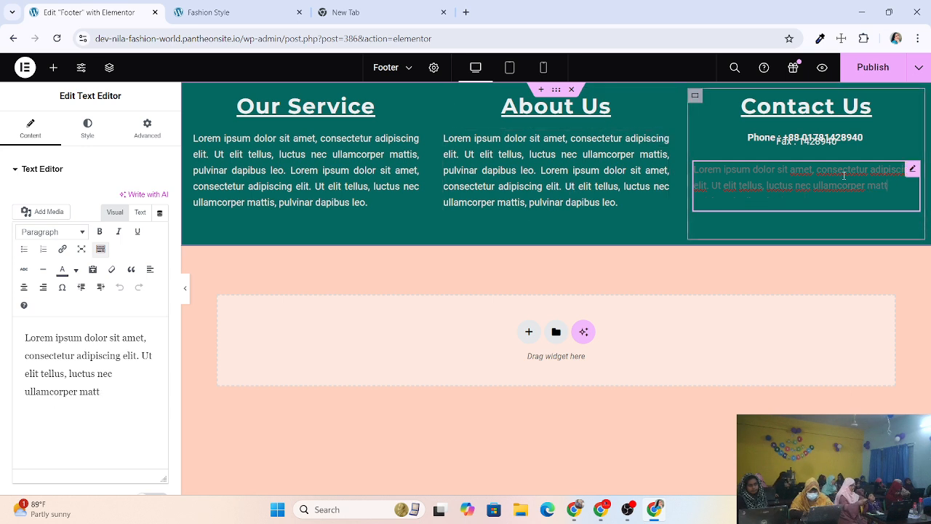
{"action": "key", "text": "BackSpace"}
{"action": "key", "text": "BackSpace"}
{"action": "key", "text": "BackSpace"}
{"action": "key", "text": "BackSpace"}
{"action": "key", "text": "BackSpace"}
{"action": "key", "text": "BackSpace"}
{"action": "key", "text": "BackSpace"}
{"action": "key", "text": "BackSpace"}
{"action": "key", "text": "BackSpace"}
{"action": "key", "text": "BackSpace"}
{"action": "key", "text": "BackSpace"}
{"action": "key", "text": "BackSpace"}
{"action": "key", "text": "BackSpace"}
{"action": "key", "text": "BackSpace"}
{"action": "key", "text": "BackSpace"}
{"action": "key", "text": "BackSpace"}
{"action": "key", "text": "BackSpace"}
{"action": "key", "text": "BackSpace"}
{"action": "key", "text": "BackSpace"}
{"action": "key", "text": "BackSpace"}
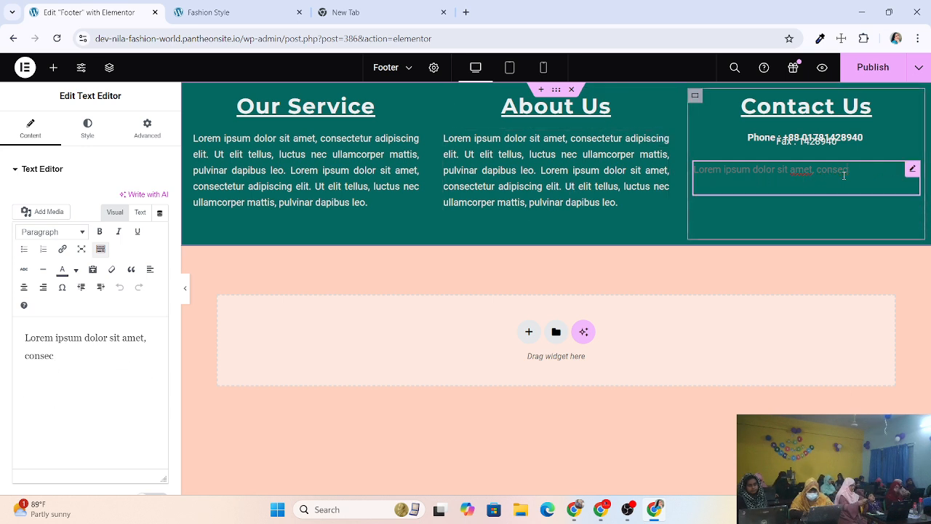
{"action": "key", "text": "BackSpace"}
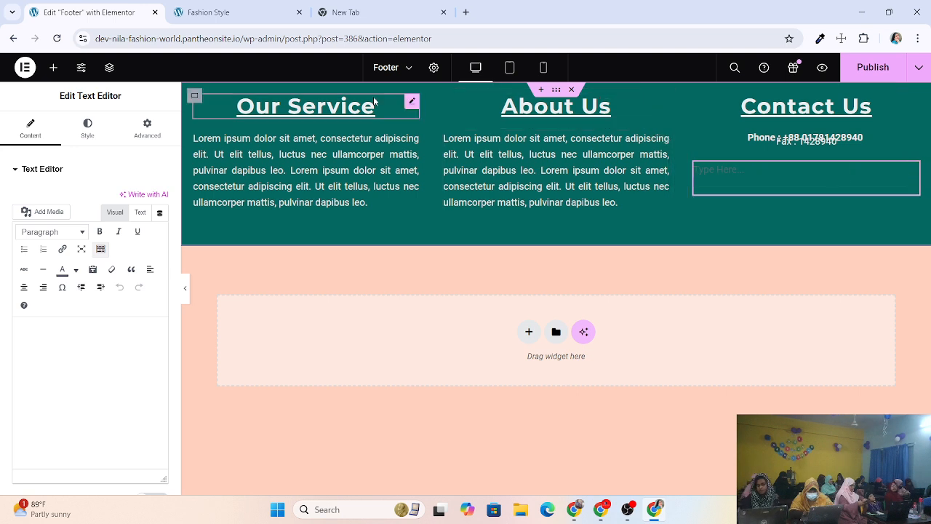
Copy the Google account's e-mail address from the account details in the blank tab.
{"action": "left_click", "coordinate": [391, 4]}
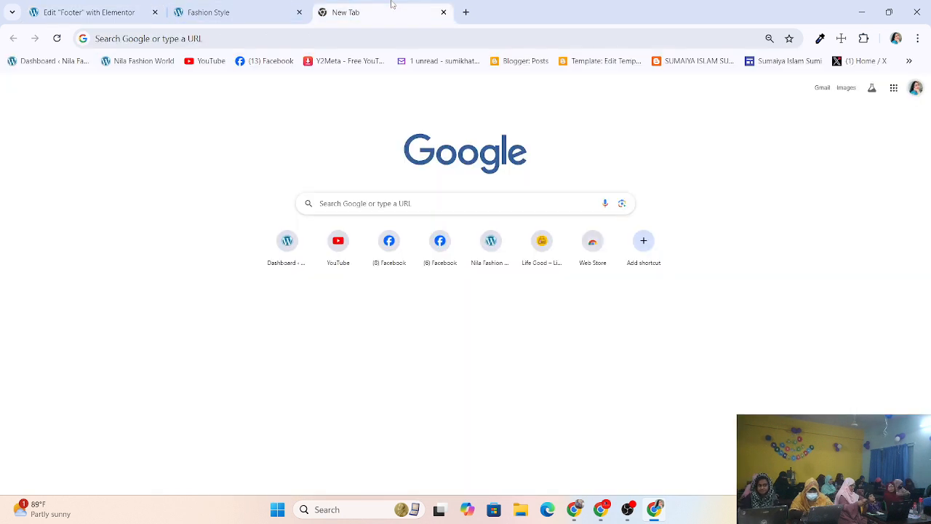
{"action": "left_click", "coordinate": [915, 87]}
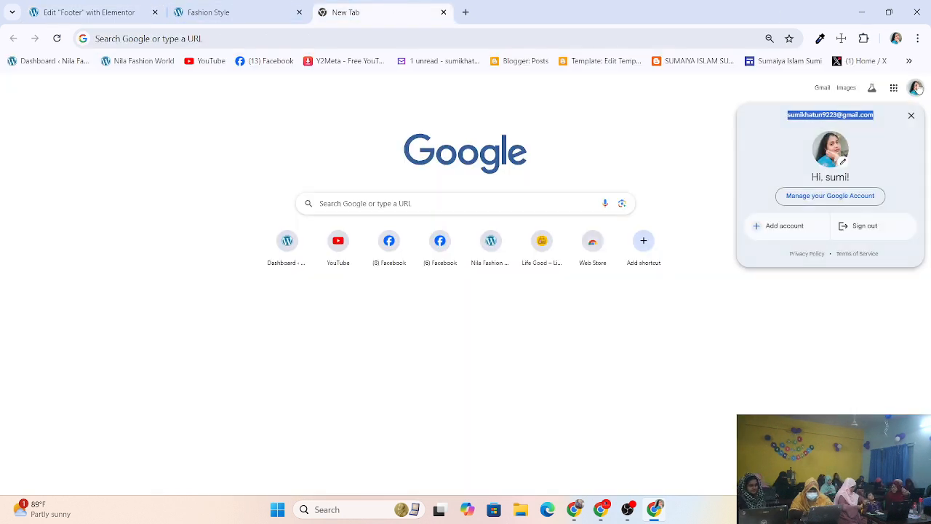
{"action": "right_click", "coordinate": [799, 118]}
{"action": "left_click", "coordinate": [612, 139]}
{"action": "key", "text": "ctrl+1"}
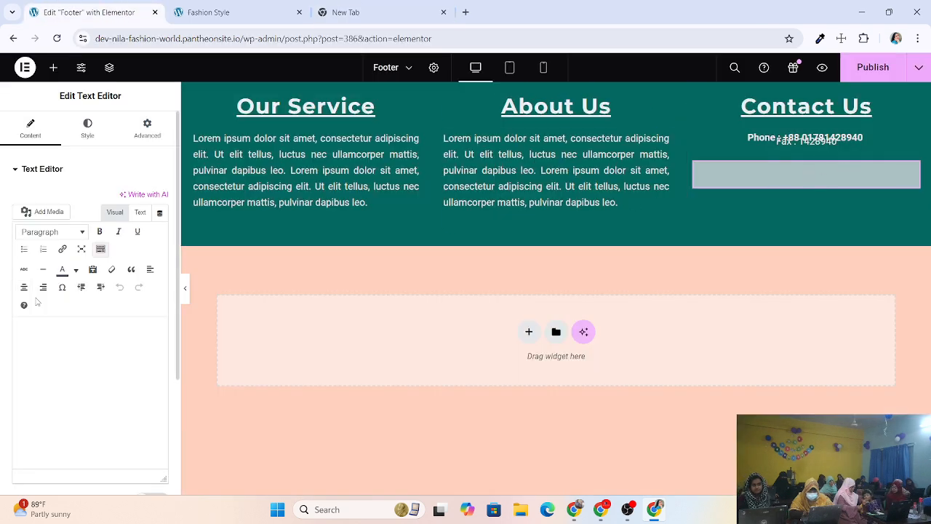
Paste the copied account e-mail into the empty text box and type 'E-mail:' before it.
{"action": "right_click", "coordinate": [48, 325]}
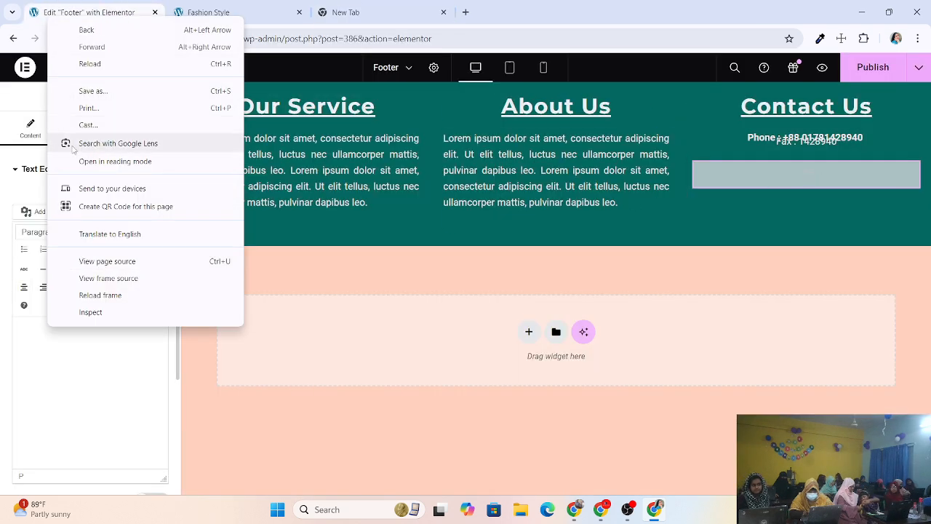
{"action": "left_click", "coordinate": [29, 340]}
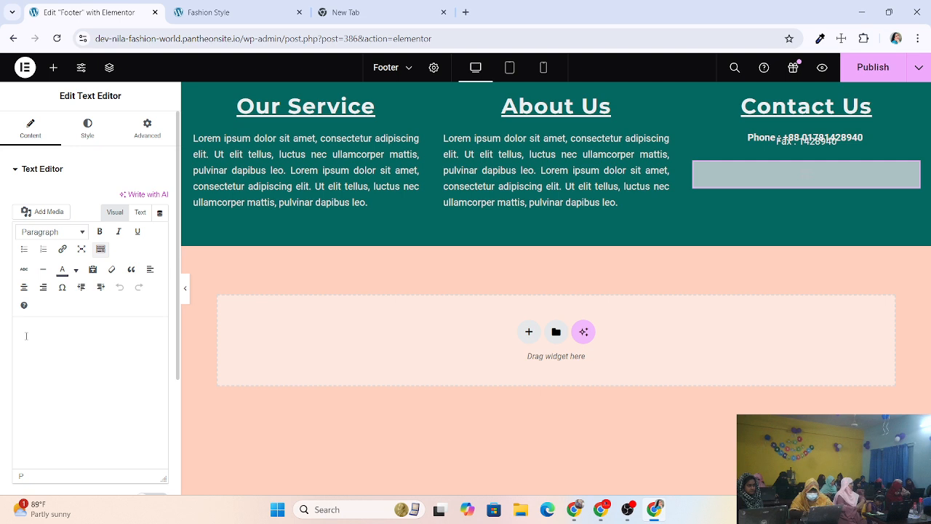
{"action": "key", "text": "ctrl+v"}
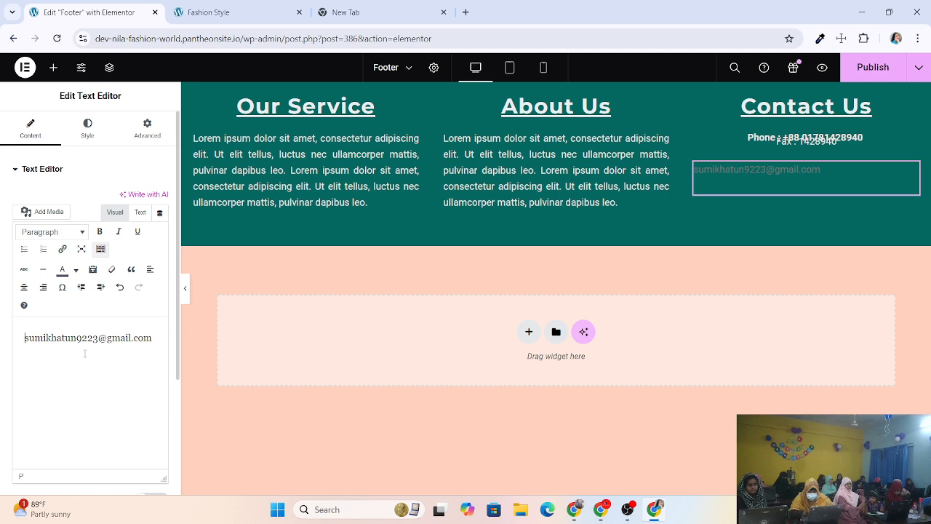
{"action": "type", "text": "E"}
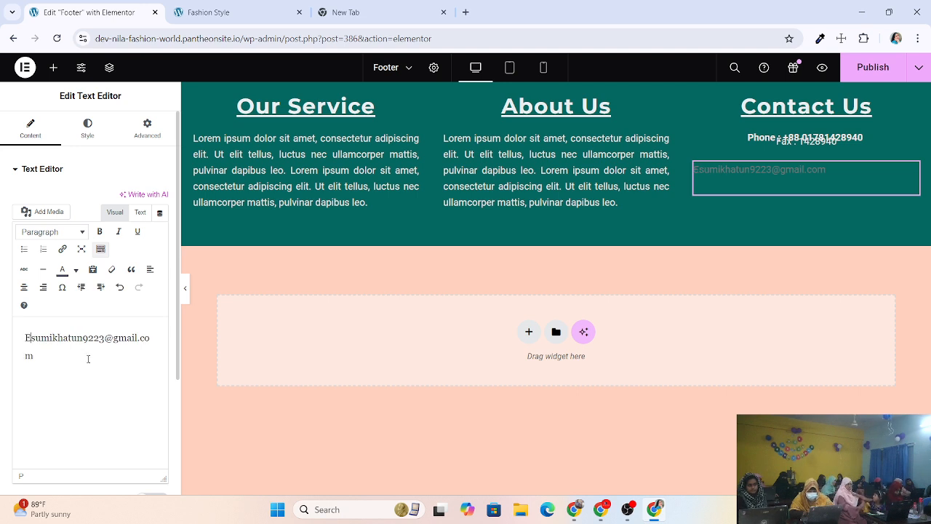
{"action": "type", "text": "-mail"}
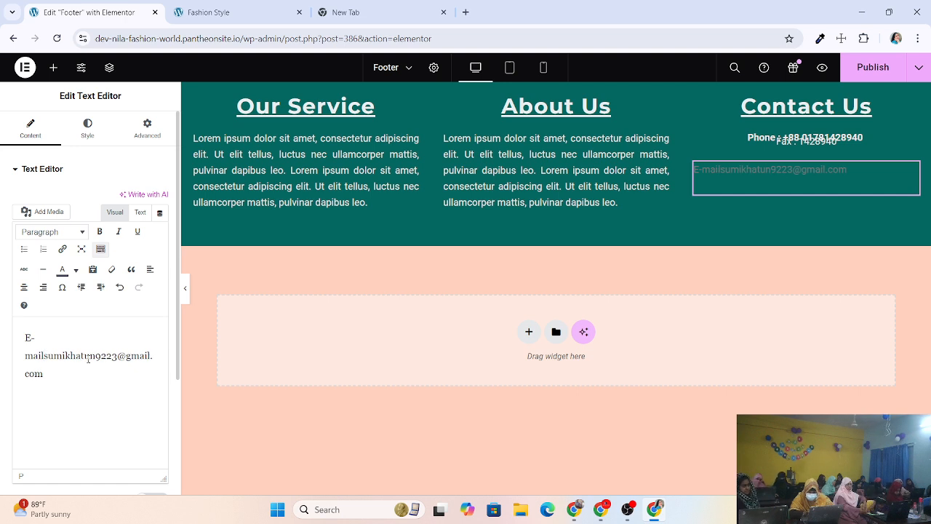
{"action": "type", "text": ":"}
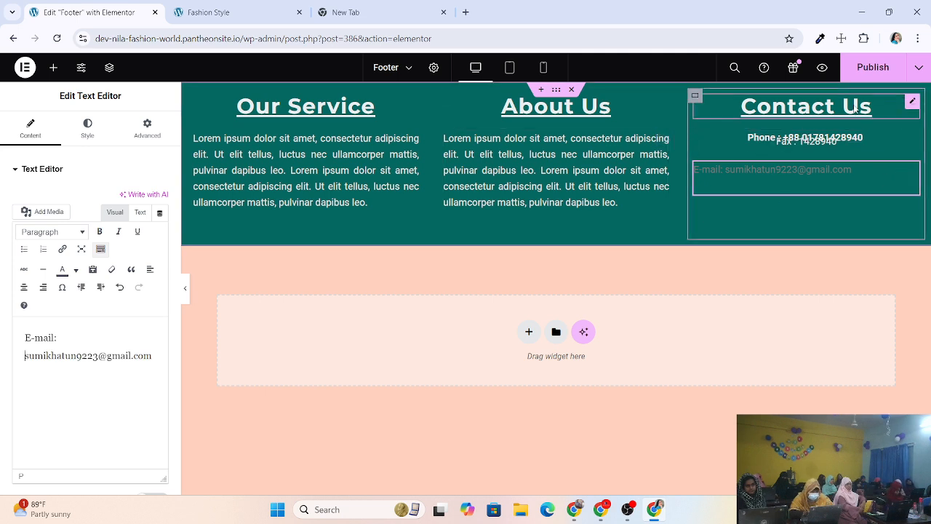
Copy the About Us paragraph's styling and paste it onto the e-mail line.
{"action": "left_click", "coordinate": [663, 139]}
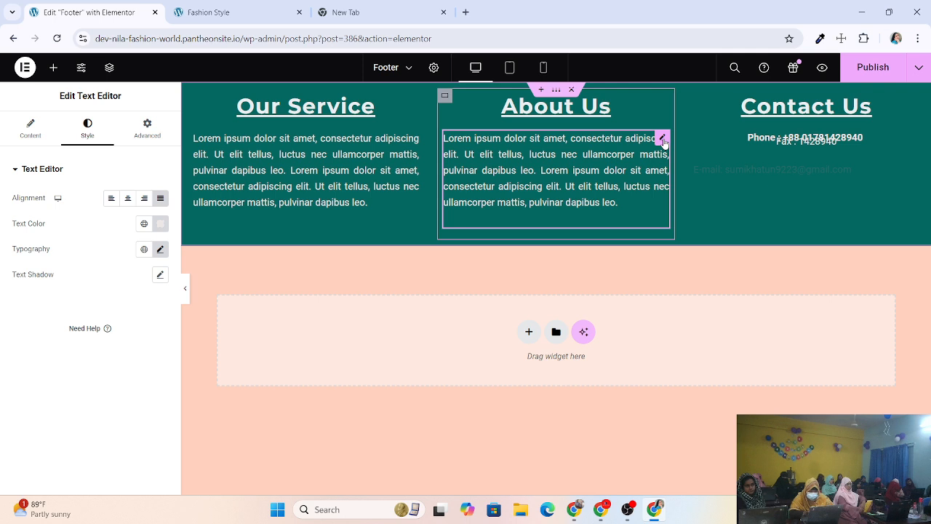
{"action": "right_click", "coordinate": [663, 141]}
{"action": "left_click", "coordinate": [685, 199]}
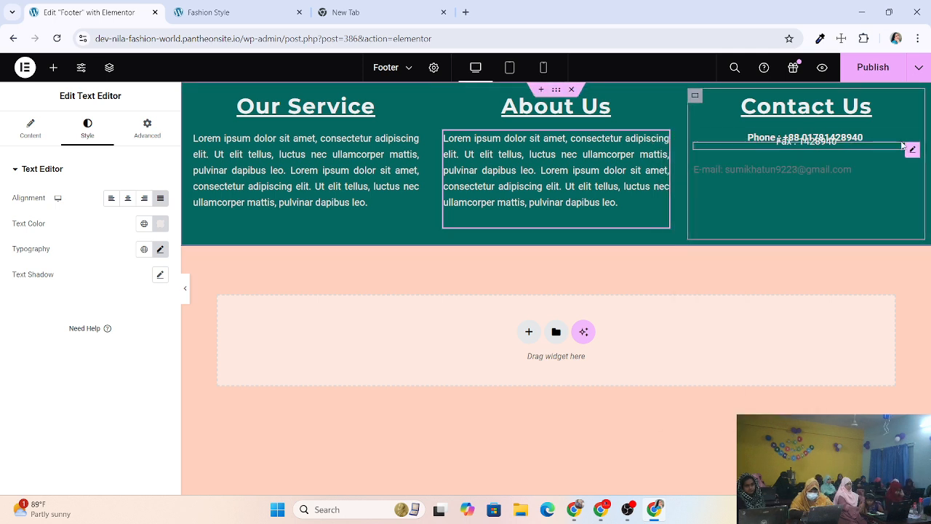
{"action": "left_click", "coordinate": [851, 169]}
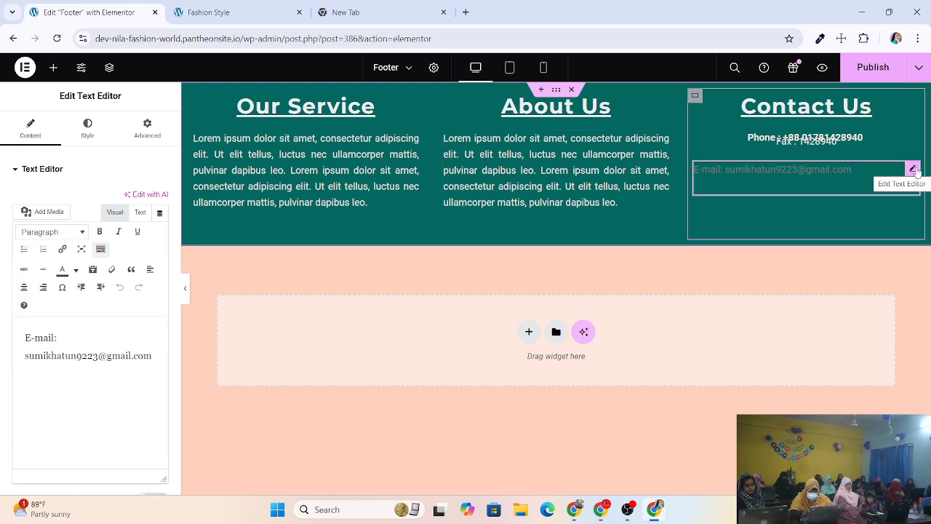
{"action": "right_click", "coordinate": [913, 170]}
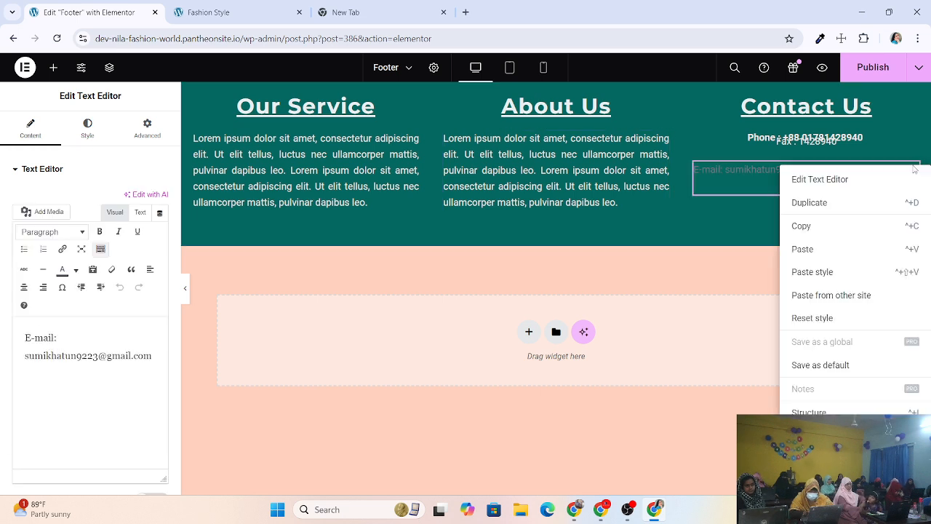
{"action": "left_click", "coordinate": [828, 272]}
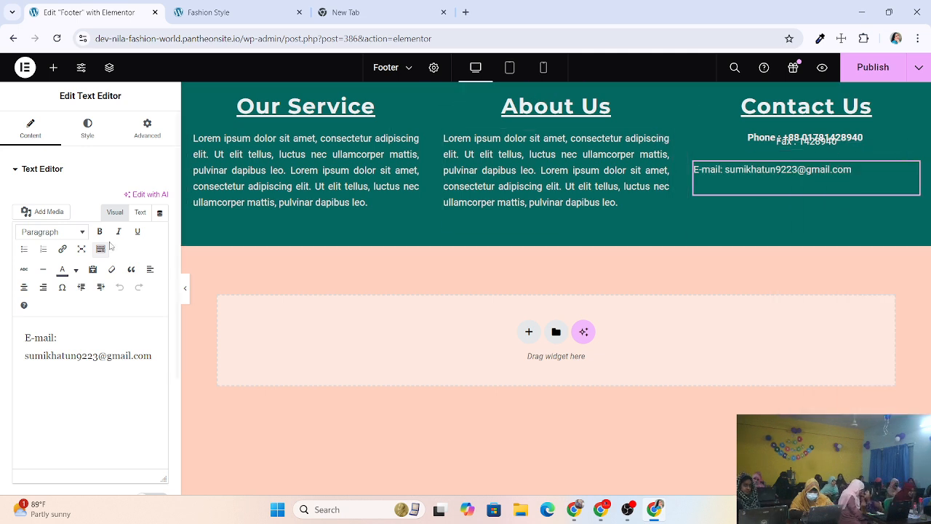
Center the e-mail line, give it a negative top margin, publish and check the live site.
{"action": "left_click", "coordinate": [88, 129]}
{"action": "left_click", "coordinate": [128, 201]}
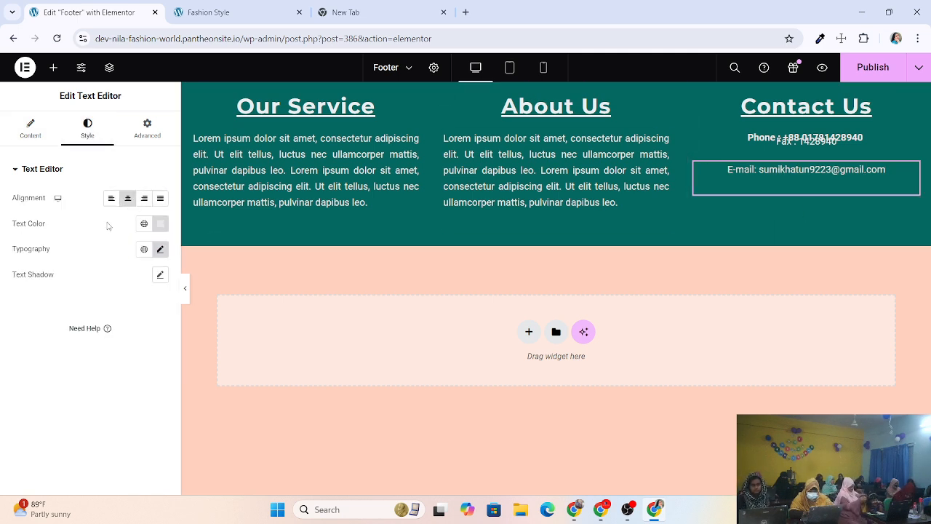
{"action": "left_click", "coordinate": [147, 128]}
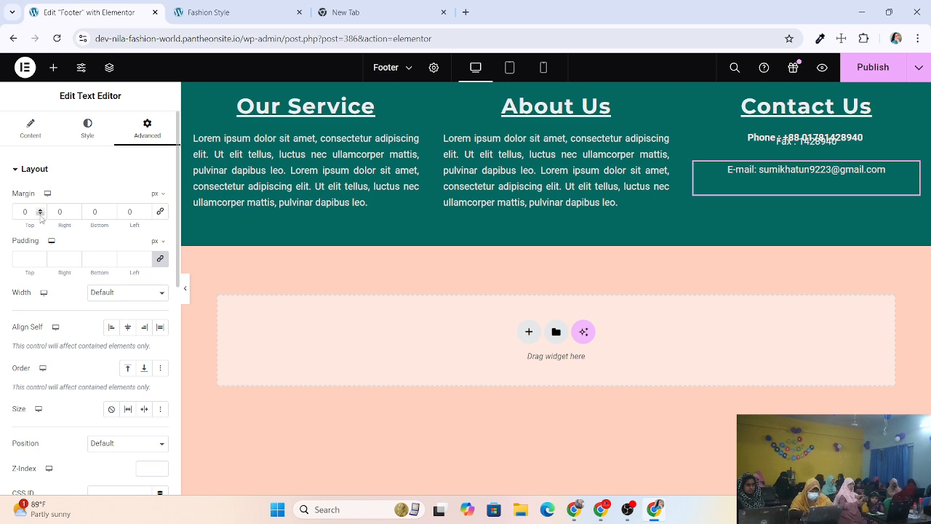
{"action": "left_click_drag", "start_coordinate": [40, 214], "coordinate": [40, 212]}
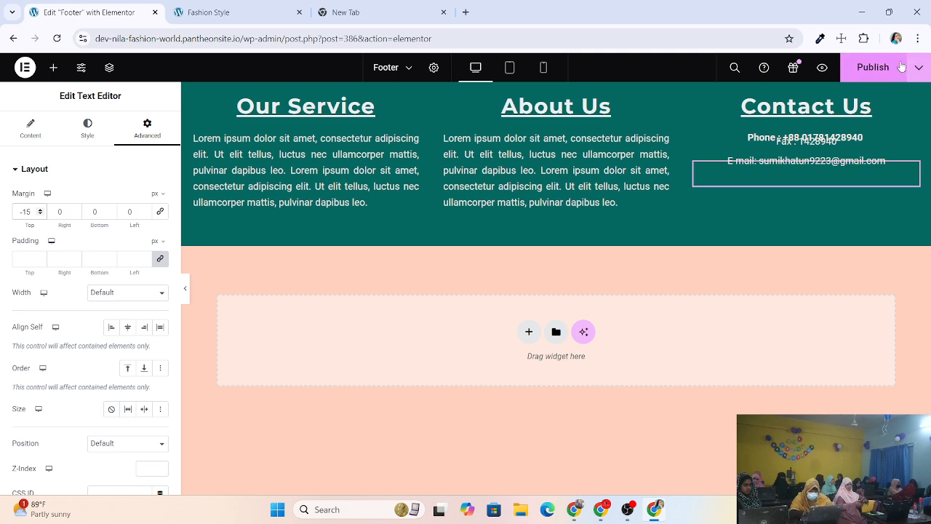
{"action": "left_click", "coordinate": [880, 68]}
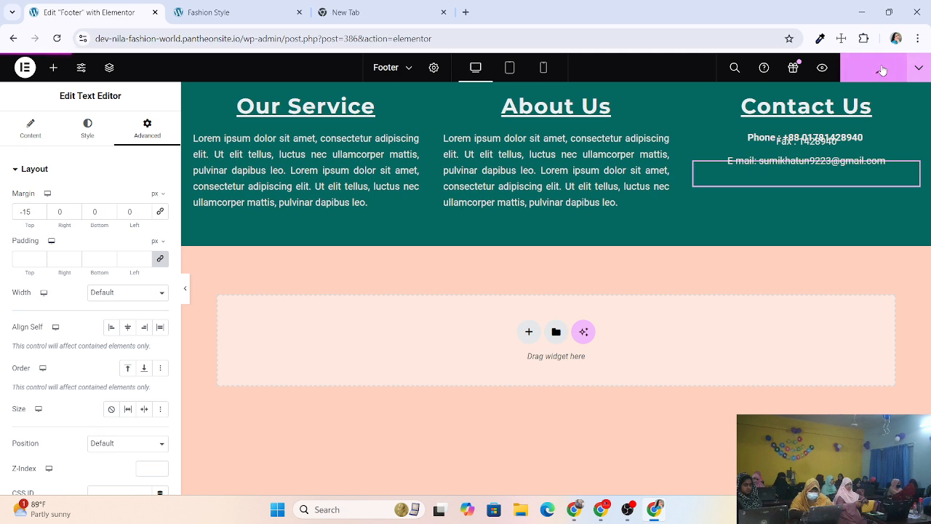
{"action": "left_click", "coordinate": [203, 12]}
{"action": "left_click", "coordinate": [59, 41]}
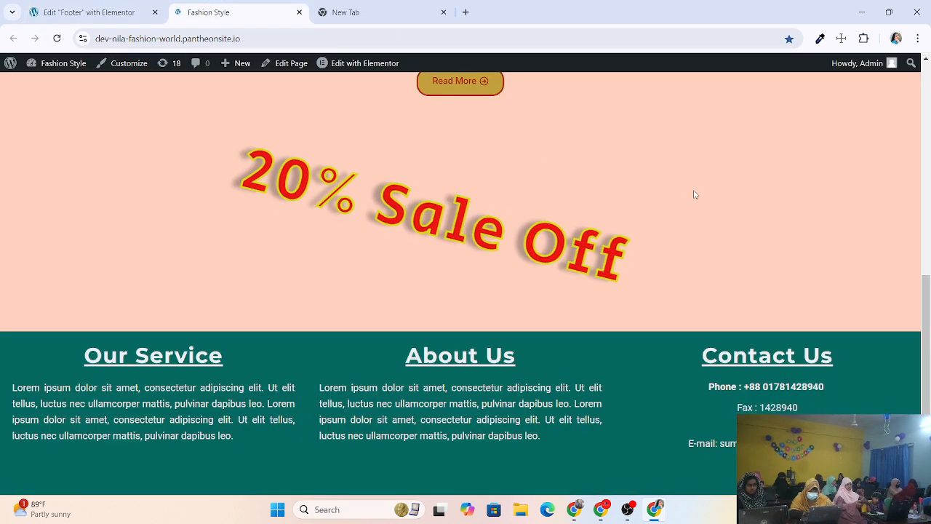
{"action": "left_click", "coordinate": [85, 8]}
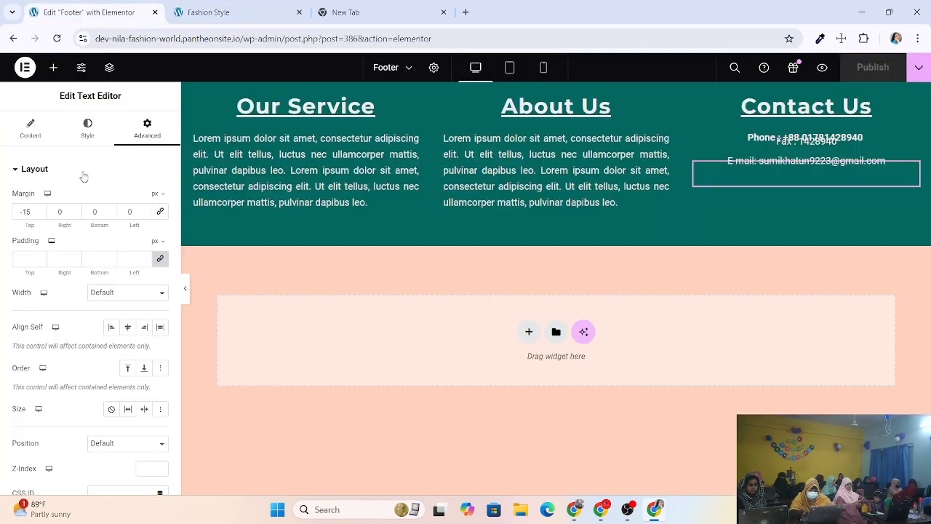
Nudge the e-mail line's top margin to -30, publish, and recheck the live footer.
{"action": "left_click", "coordinate": [40, 213]}
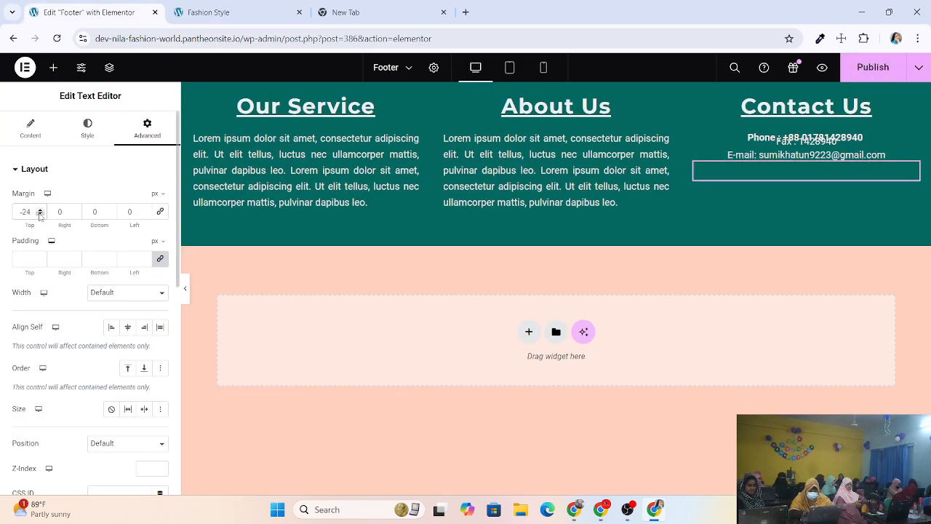
{"action": "left_click", "coordinate": [40, 214]}
{"action": "left_click", "coordinate": [40, 213]}
{"action": "left_click", "coordinate": [40, 214]}
{"action": "left_click", "coordinate": [40, 214]}
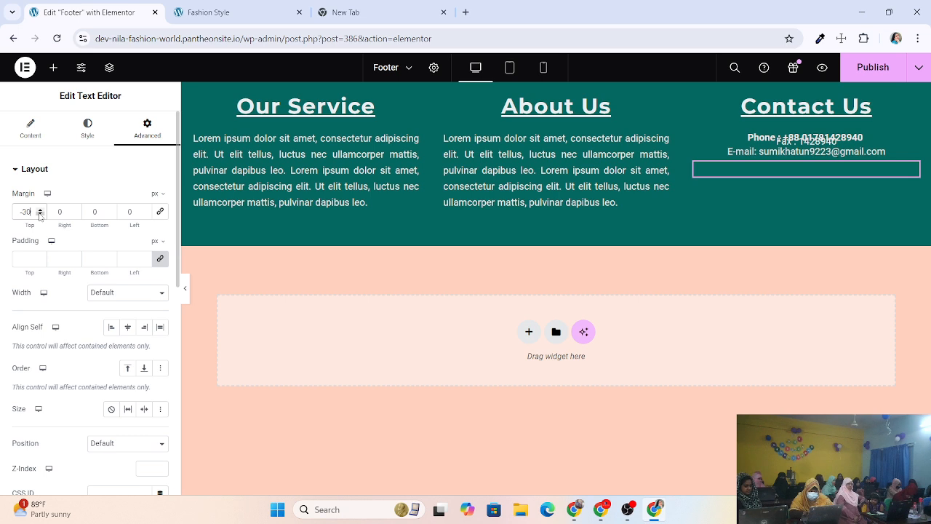
{"action": "left_click", "coordinate": [880, 68]}
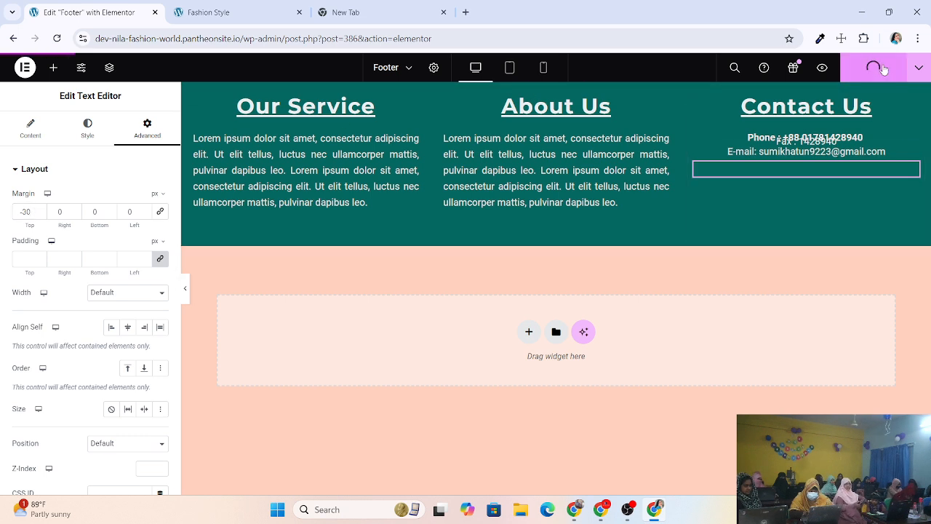
{"action": "left_click", "coordinate": [218, 13]}
{"action": "left_click", "coordinate": [57, 38]}
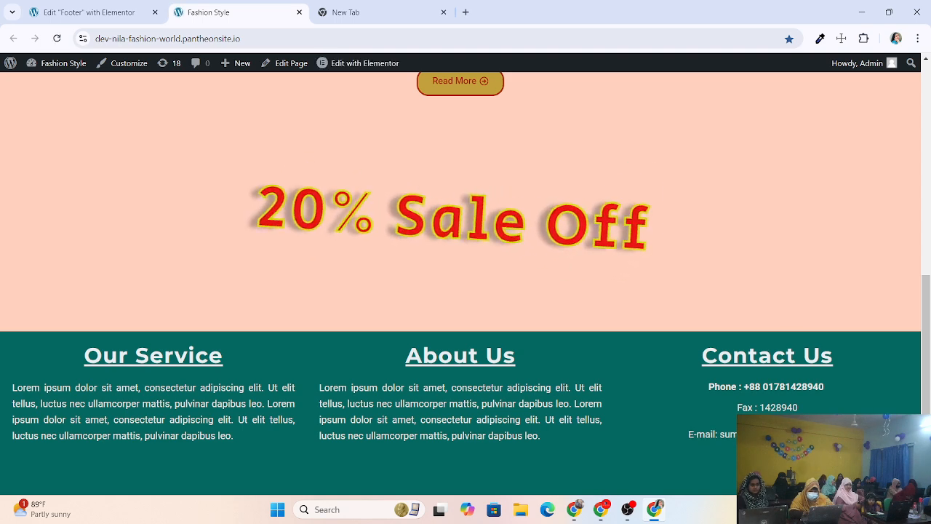
{"action": "left_click", "coordinate": [80, 12]}
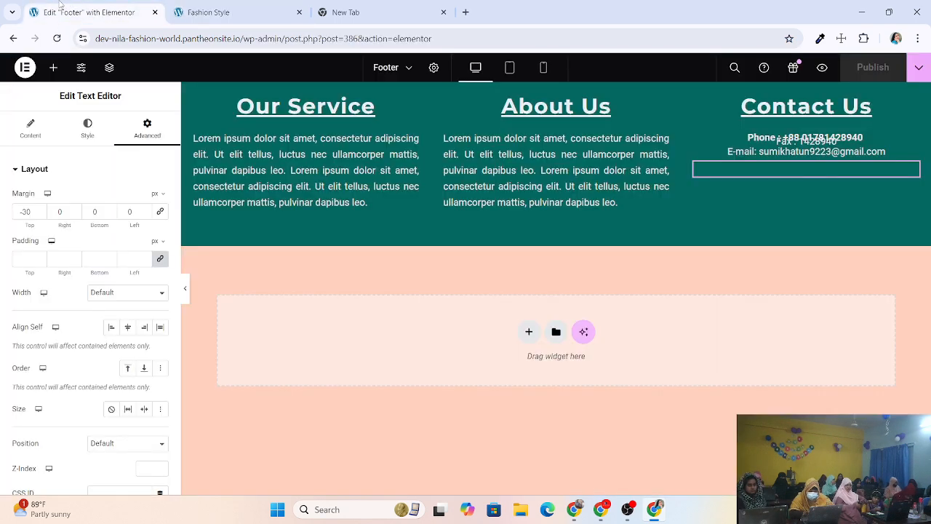
Bring the top margin to -40, publish, and verify the footer on the live site.
{"action": "left_click", "coordinate": [41, 215]}
{"action": "left_click", "coordinate": [41, 216]}
{"action": "left_click", "coordinate": [42, 215]}
{"action": "left_click", "coordinate": [41, 215]}
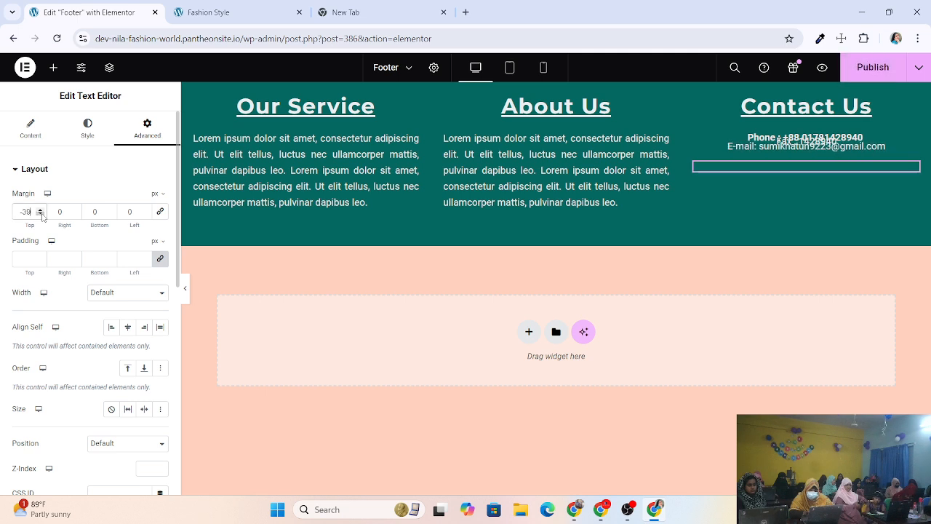
{"action": "left_click", "coordinate": [41, 215]}
{"action": "left_click", "coordinate": [41, 216]}
{"action": "left_click", "coordinate": [873, 66]}
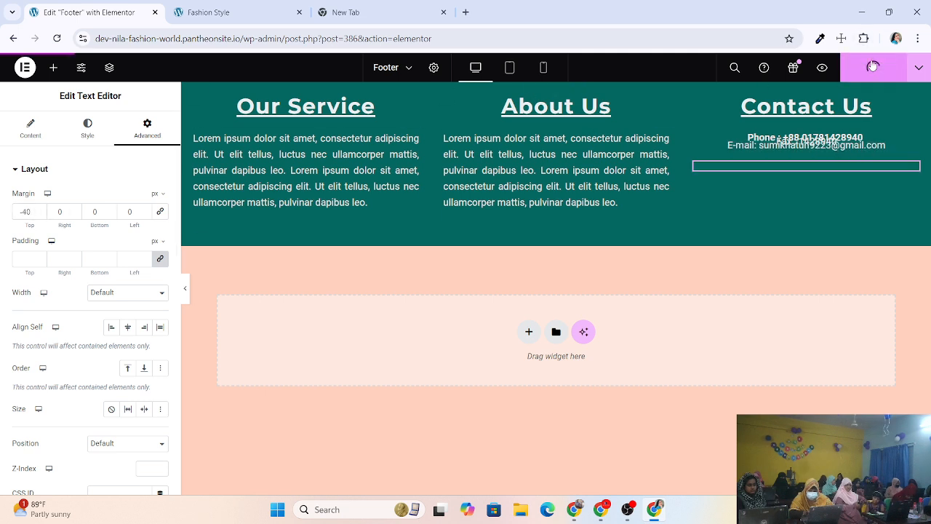
{"action": "left_click", "coordinate": [196, 12]}
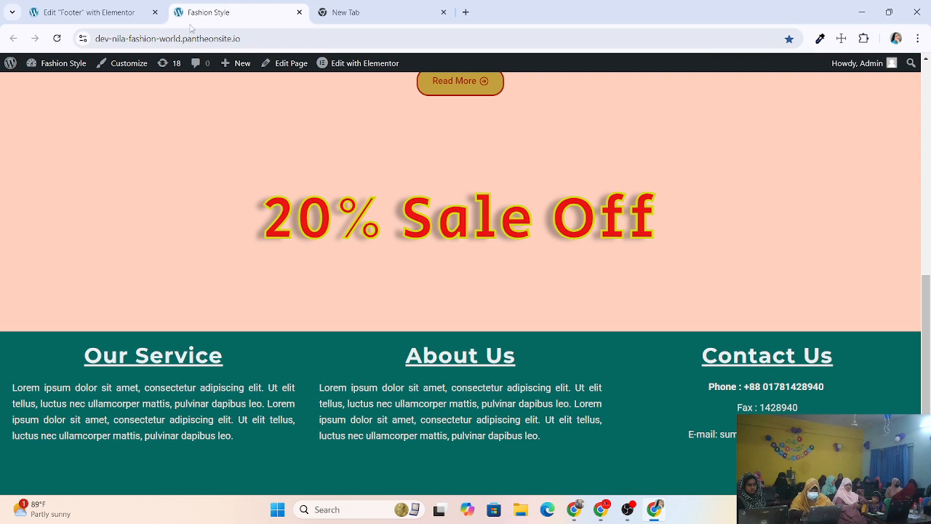
{"action": "left_click", "coordinate": [55, 38]}
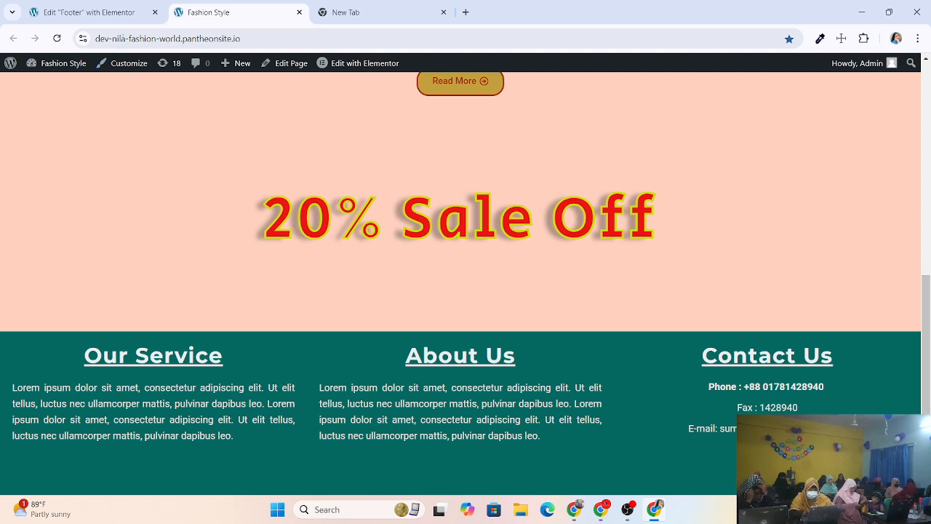
{"action": "left_click", "coordinate": [107, 14]}
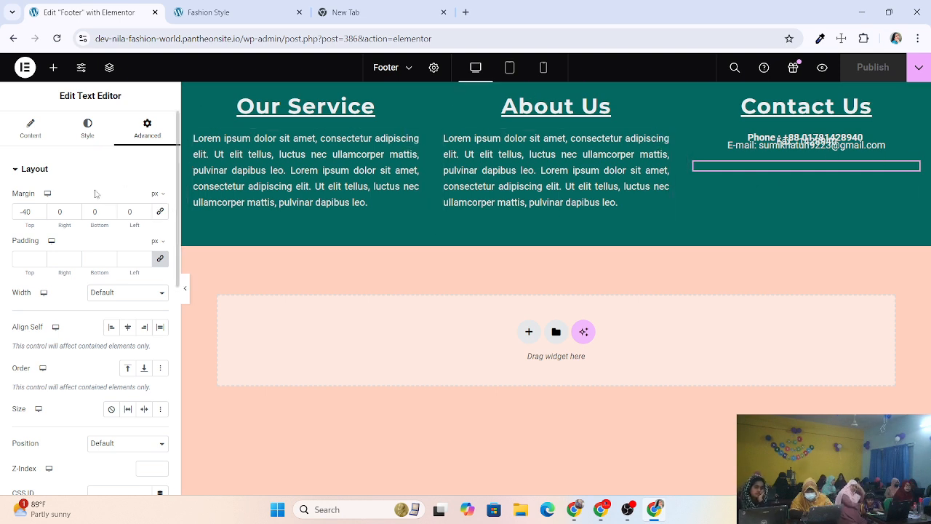
Lower the e-mail block's right margin toward -10 in the Margin fields.
{"action": "left_click", "coordinate": [75, 214]}
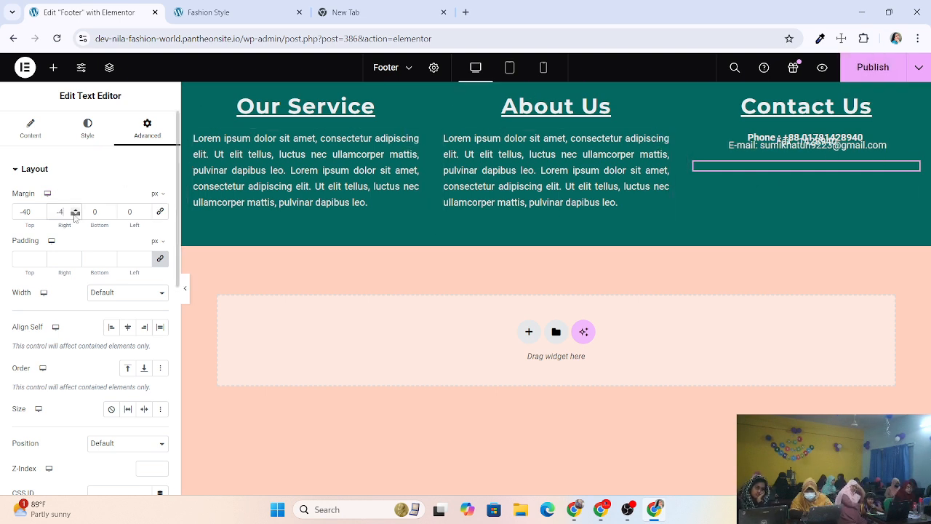
{"action": "left_click", "coordinate": [75, 214]}
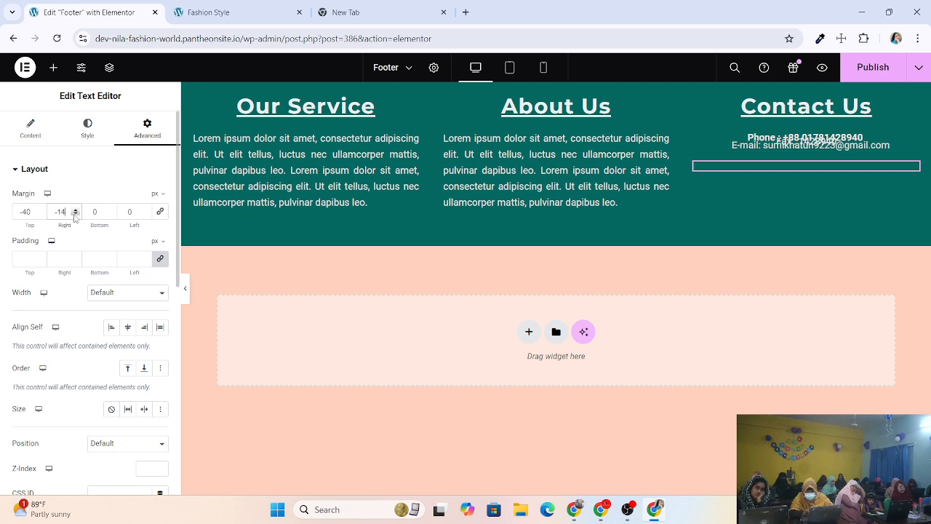
{"action": "left_click", "coordinate": [75, 214]}
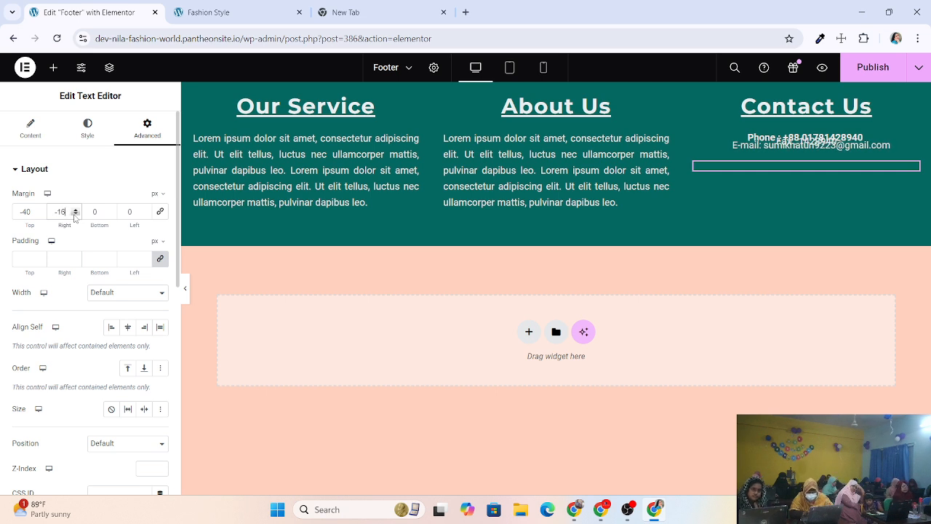
{"action": "left_click", "coordinate": [75, 214]}
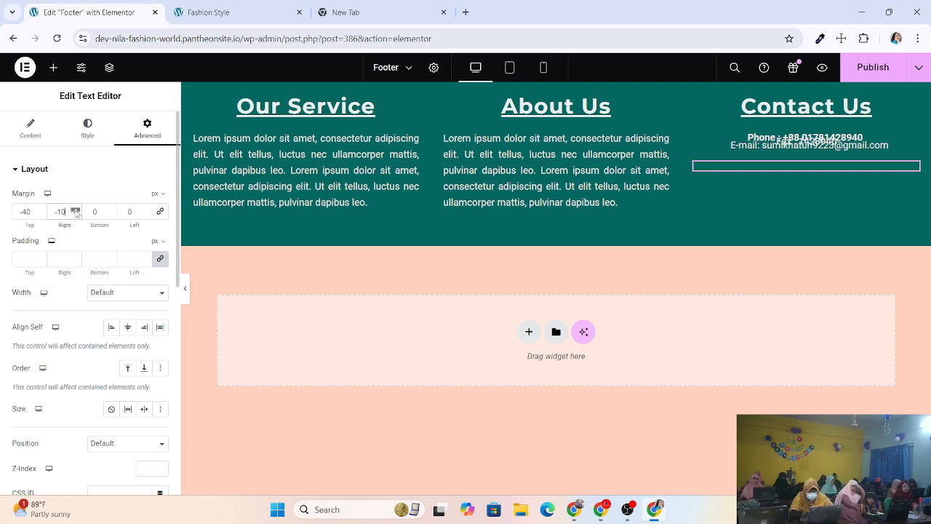
{"action": "type", "text": "0"}
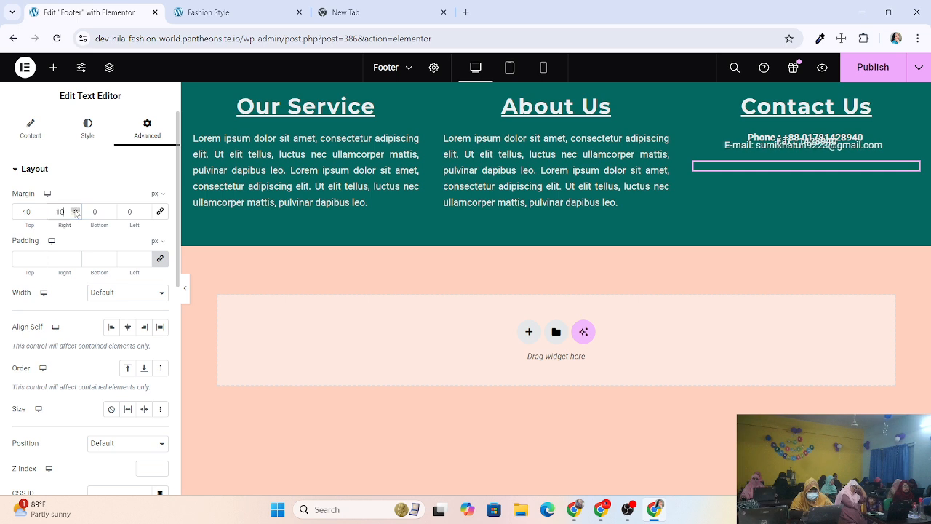
{"action": "left_click", "coordinate": [75, 214]}
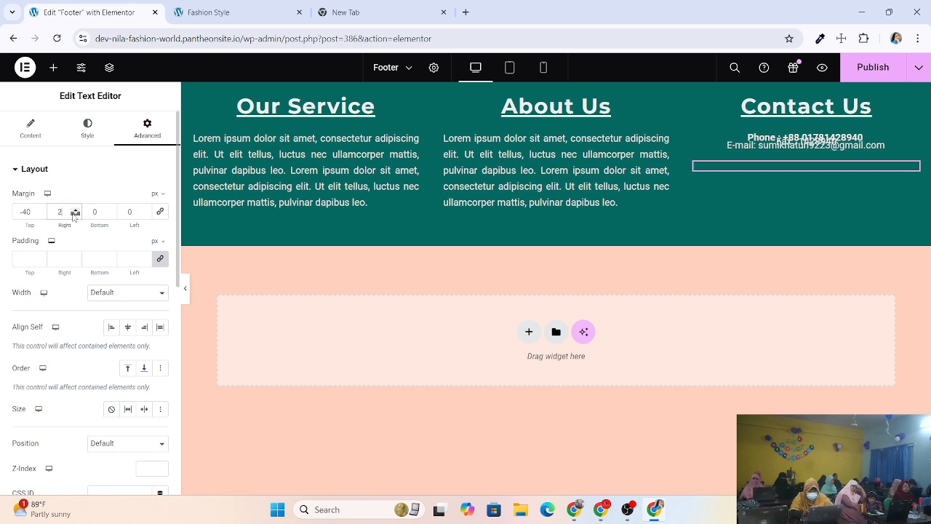
{"action": "left_click_drag", "start_coordinate": [73, 215], "coordinate": [51, 210]}
{"action": "type", "text": "0"}
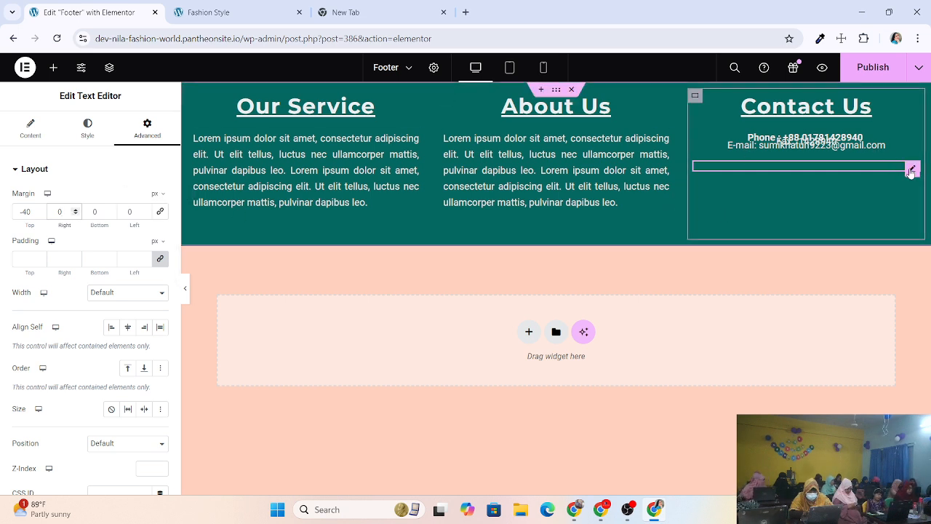
Clear the right margin back to 0, then raise it to 10.
{"action": "left_click", "coordinate": [91, 129]}
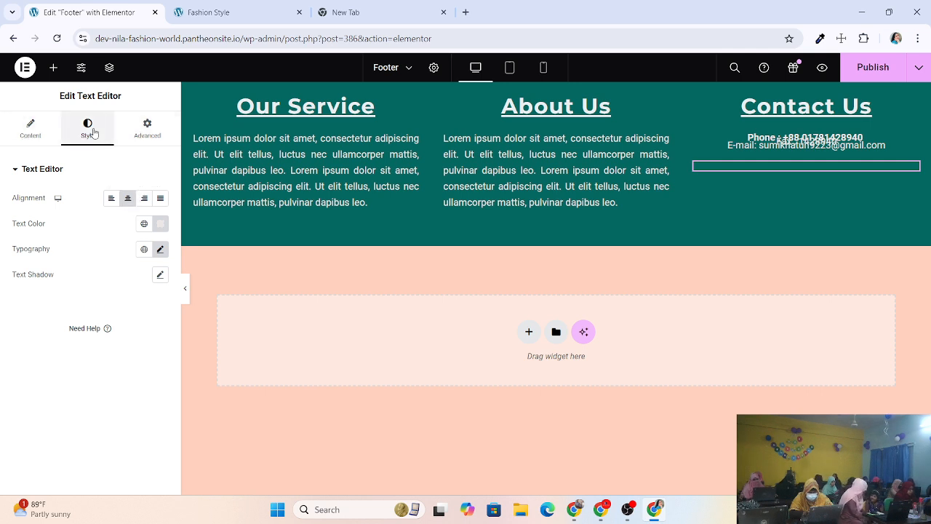
{"action": "left_click", "coordinate": [148, 130]}
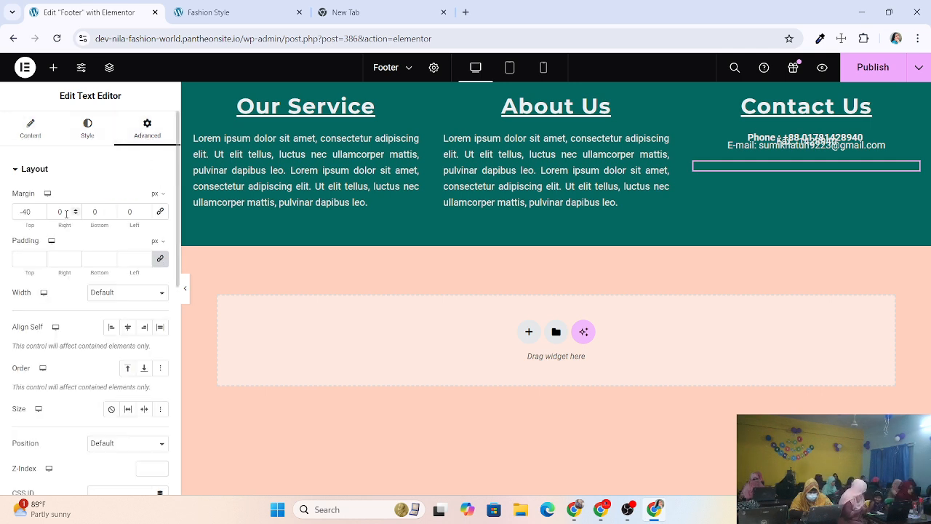
{"action": "type", "text": "1"}
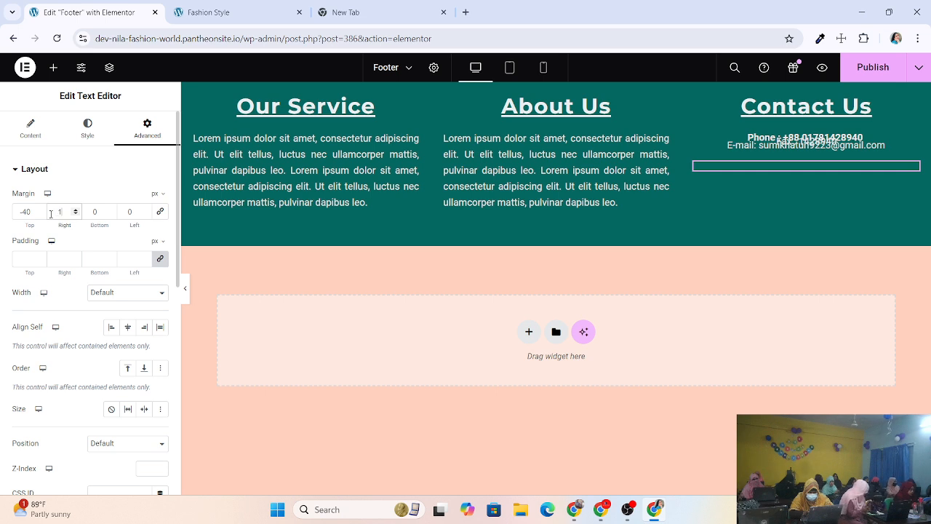
{"action": "type", "text": "0"}
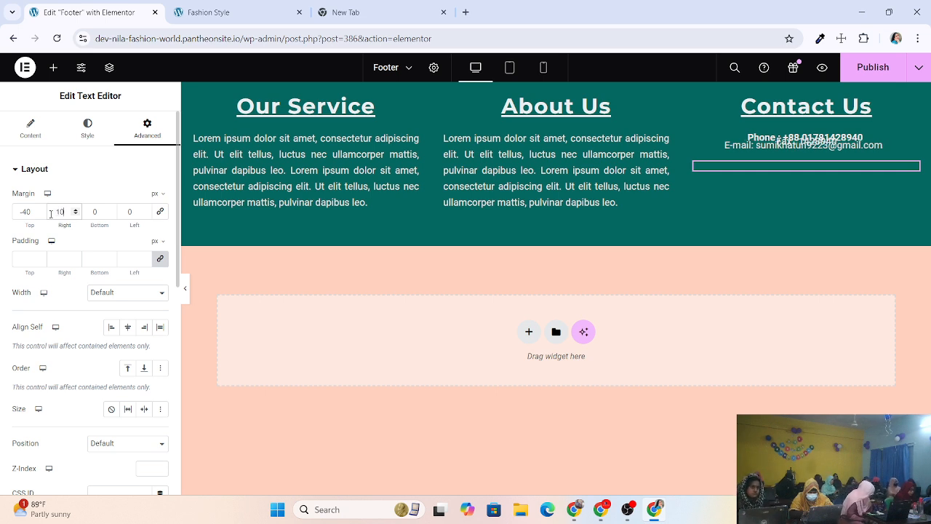
{"action": "key", "text": "BackSpace"}
{"action": "key", "text": "BackSpace"}
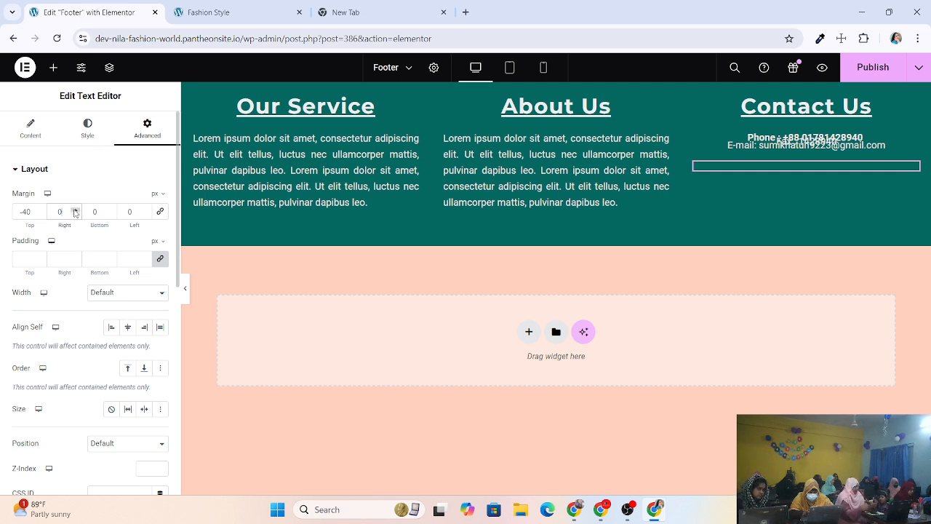
{"action": "left_click", "coordinate": [74, 210]}
{"action": "left_click", "coordinate": [74, 211]}
{"action": "left_click", "coordinate": [74, 210]}
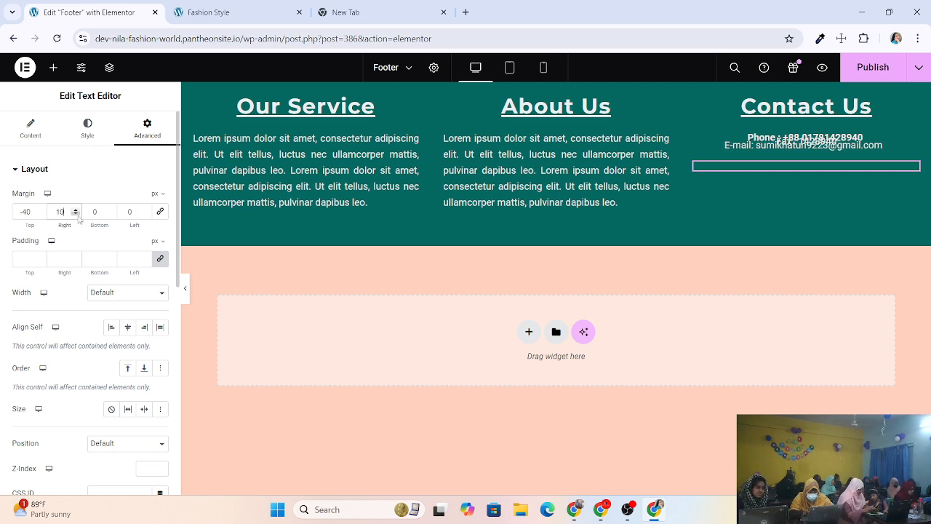
Step the right margin down below zero and settle it at -10.
{"action": "left_click", "coordinate": [74, 214]}
{"action": "left_click", "coordinate": [75, 213]}
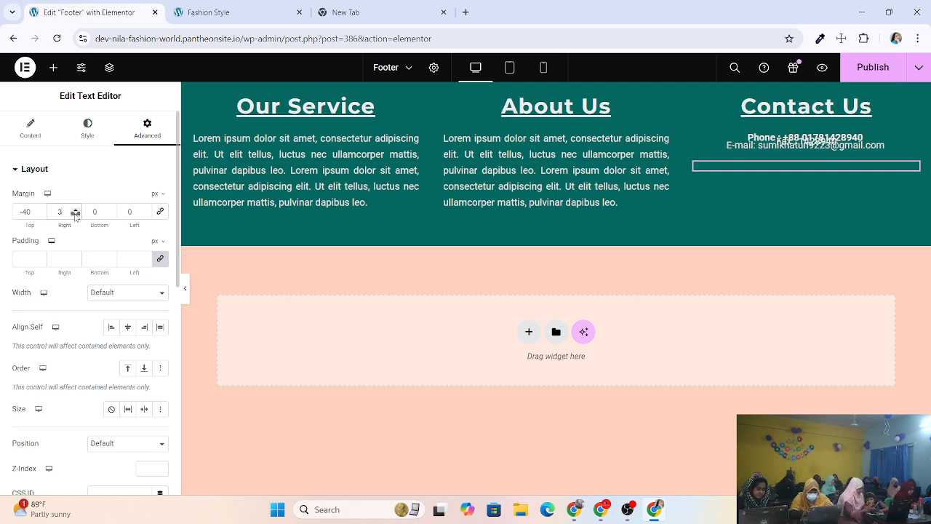
{"action": "left_click", "coordinate": [74, 214]}
{"action": "left_click", "coordinate": [74, 213]}
{"action": "left_click", "coordinate": [74, 213]}
{"action": "left_click", "coordinate": [74, 213]}
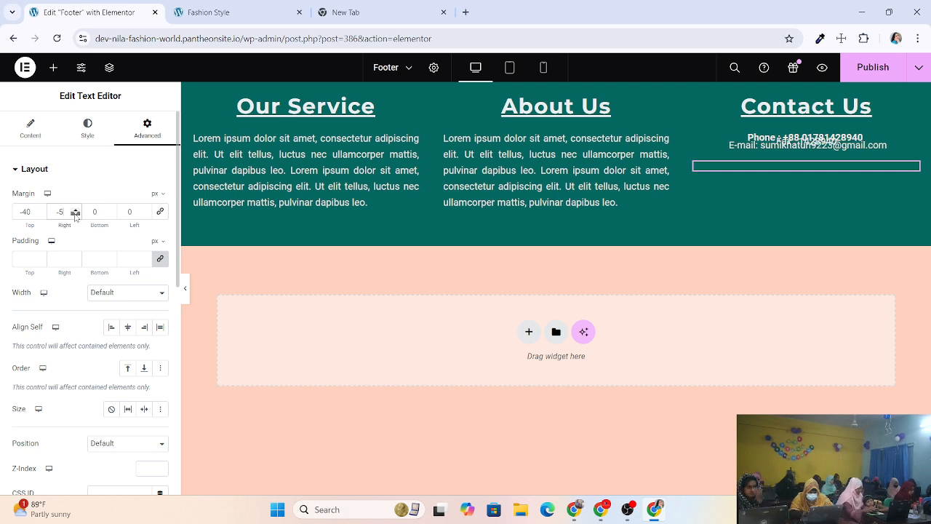
{"action": "left_click", "coordinate": [74, 214]}
{"action": "left_click", "coordinate": [74, 214]}
{"action": "left_click", "coordinate": [75, 214]}
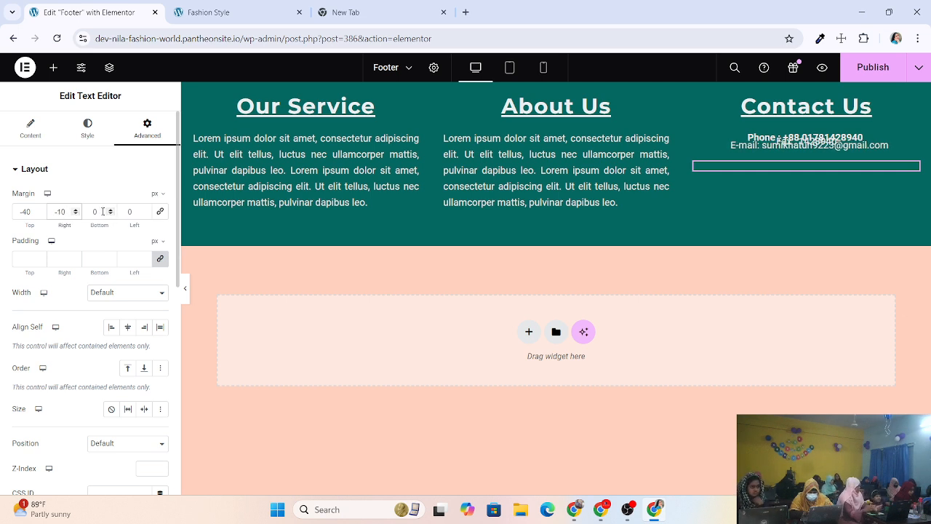
Set the bottom margin to 5 and left margin to -10, then publish the footer.
{"action": "left_click_drag", "start_coordinate": [101, 211], "coordinate": [94, 212]}
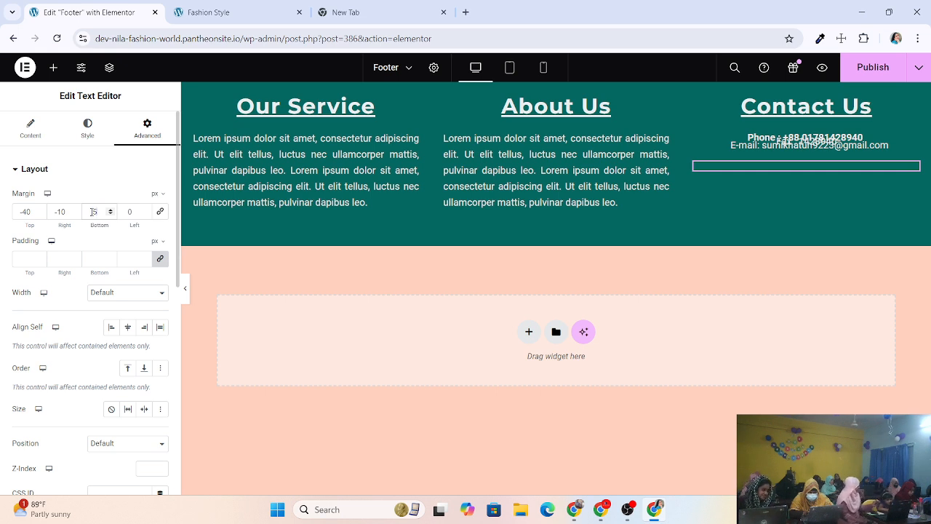
{"action": "left_click", "coordinate": [145, 214]}
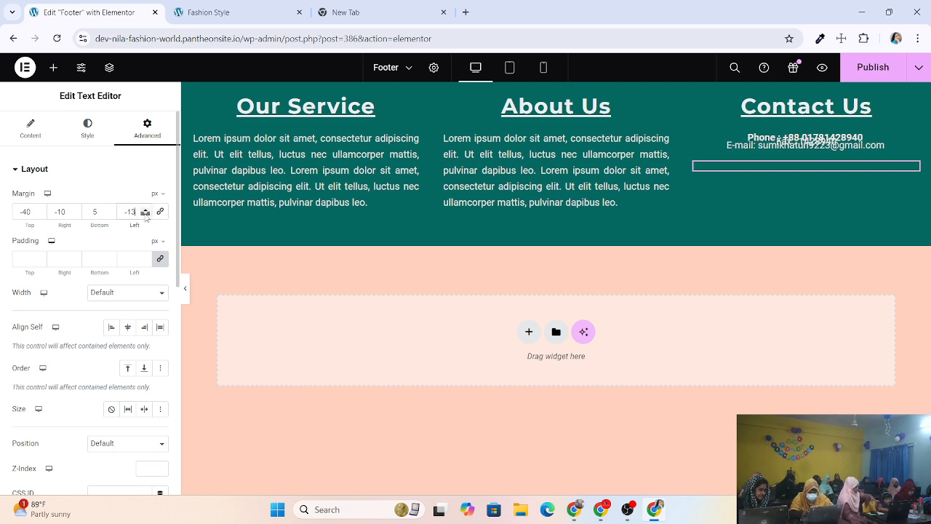
{"action": "left_click", "coordinate": [144, 209]}
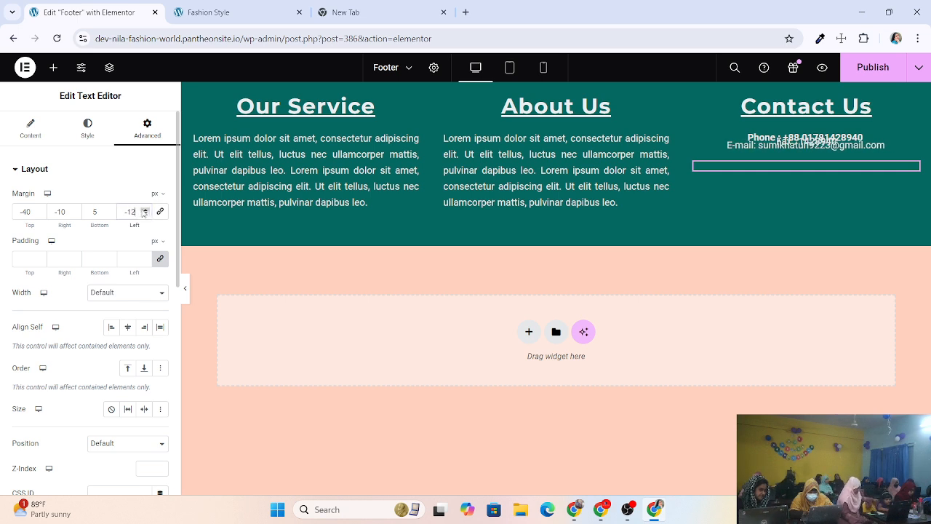
{"action": "left_click", "coordinate": [145, 209]}
{"action": "left_click", "coordinate": [145, 210]}
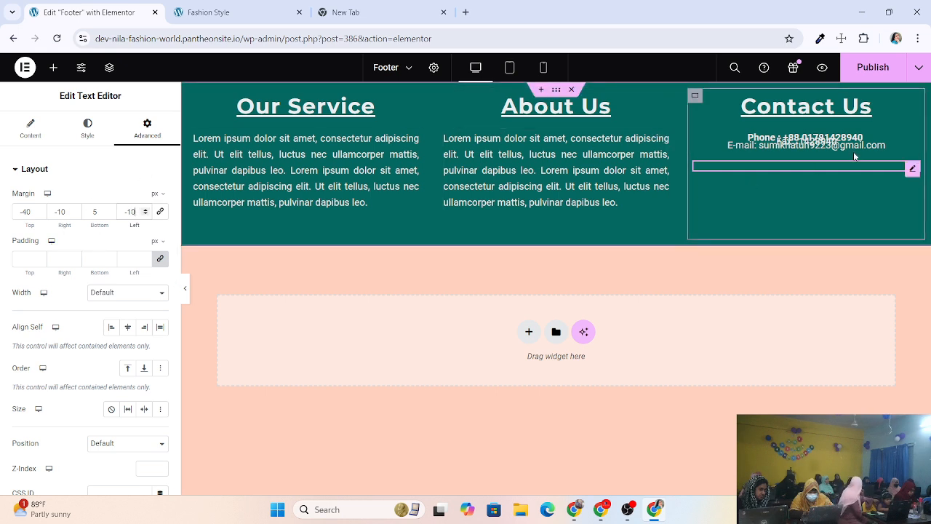
{"action": "left_click", "coordinate": [878, 70]}
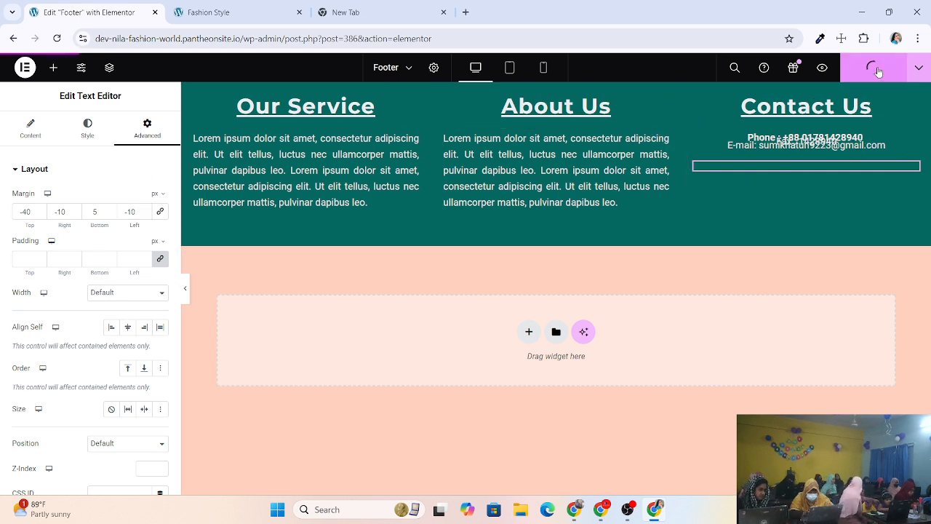
Reload the live site to view the phone, fax and e-mail lines, then return to the Footer editor.
{"action": "left_click", "coordinate": [207, 12]}
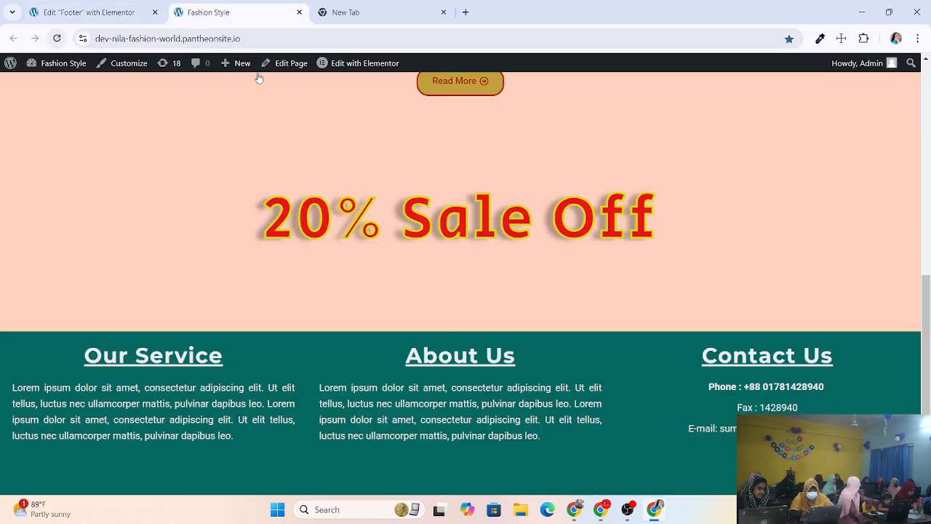
{"action": "left_click", "coordinate": [57, 38]}
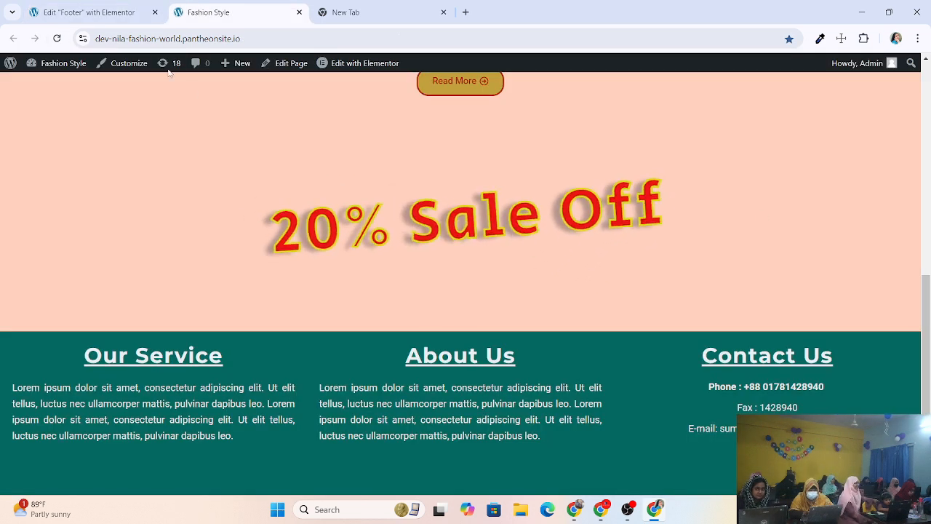
{"action": "left_click", "coordinate": [57, 39]}
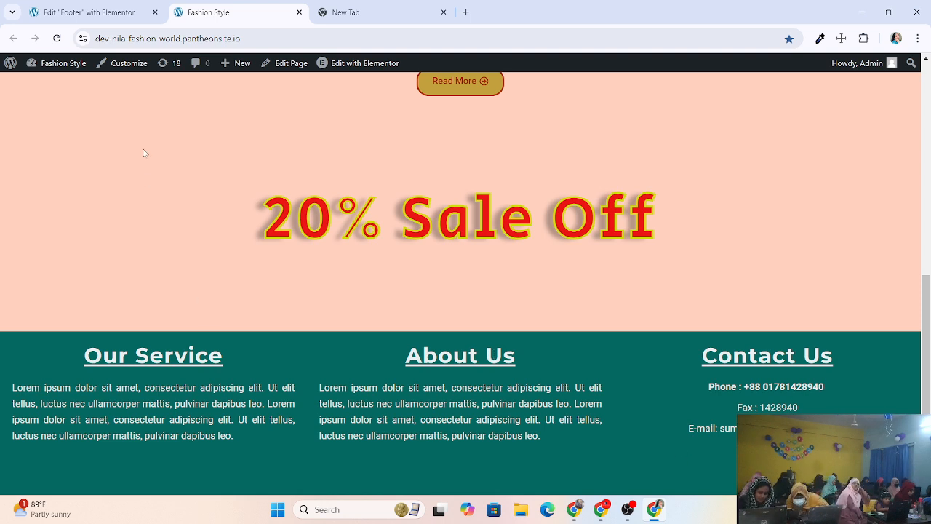
{"action": "left_click", "coordinate": [31, 15]}
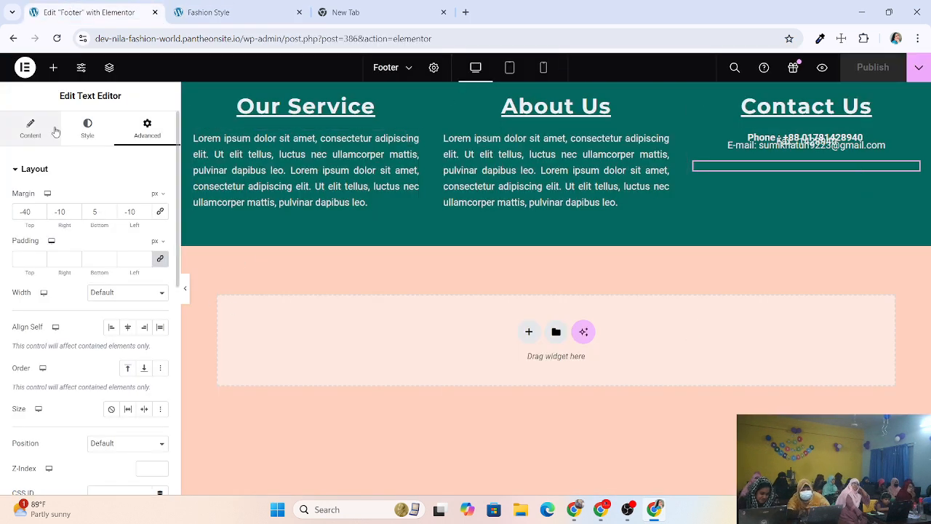
Search widgets for 'soc' and place Social Icons under the Contact Us details.
{"action": "left_click", "coordinate": [53, 67]}
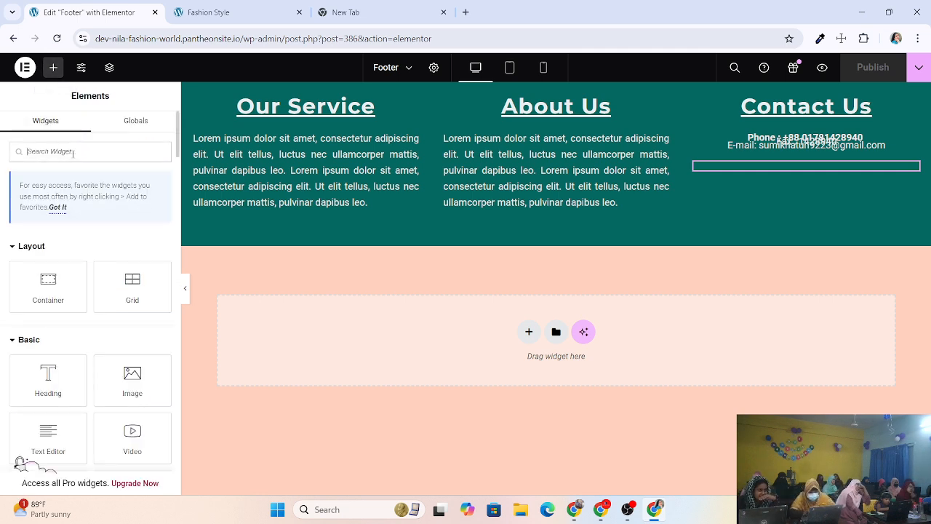
{"action": "type", "text": "sp"}
{"action": "type", "text": "d"}
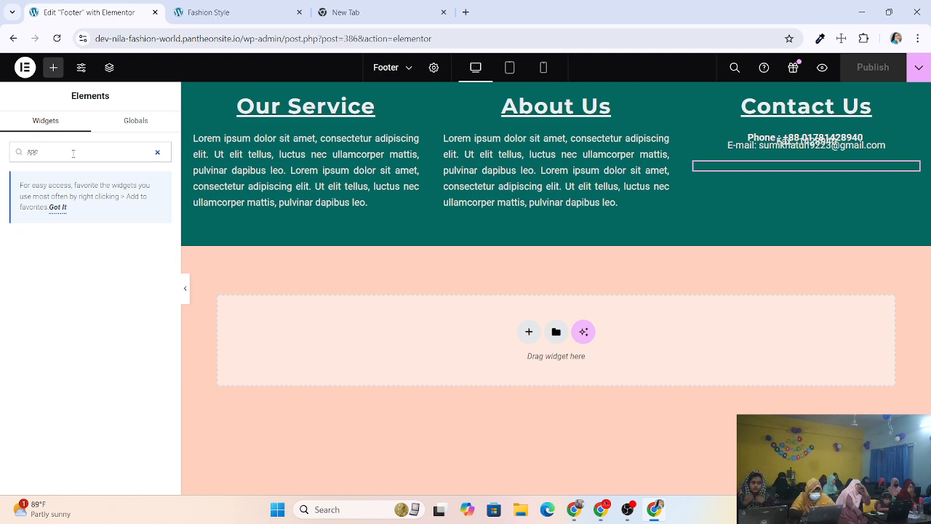
{"action": "key", "text": "BackSpace"}
{"action": "key", "text": "BackSpace"}
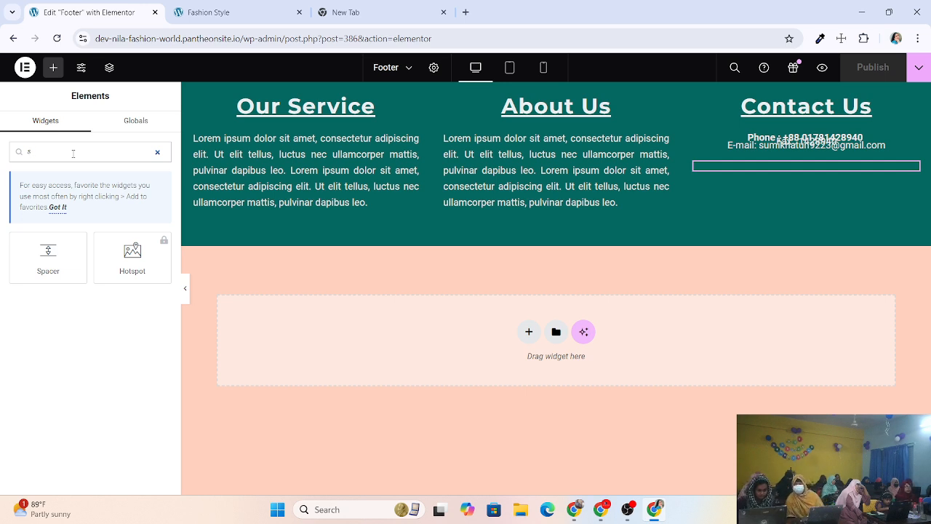
{"action": "type", "text": "o"}
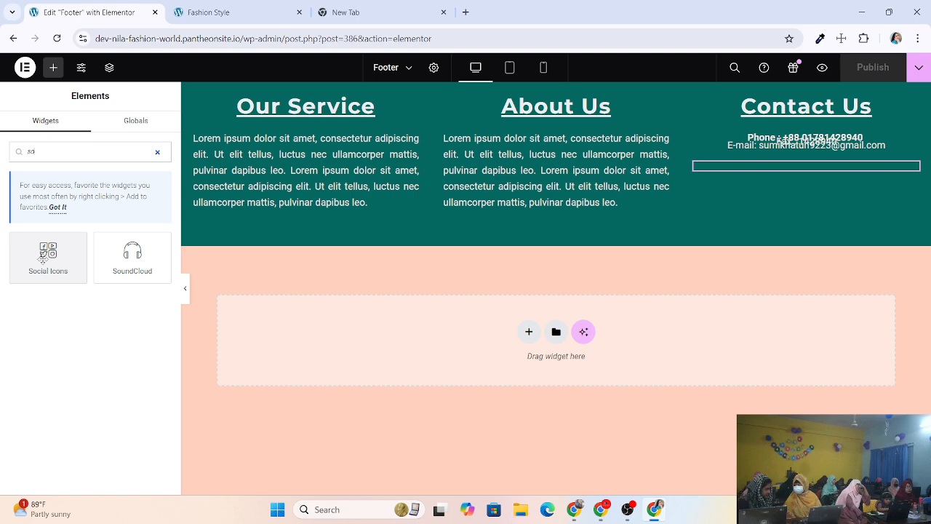
{"action": "left_click_drag", "start_coordinate": [43, 260], "coordinate": [798, 197]}
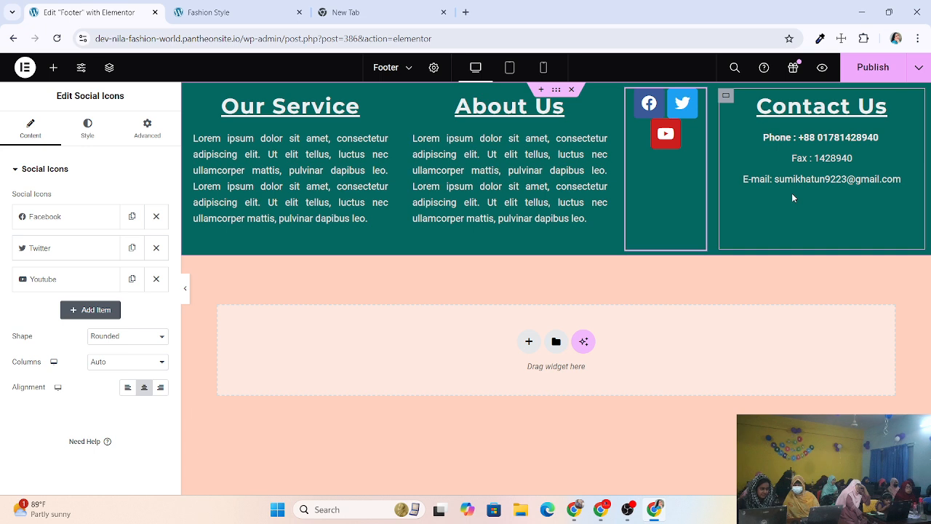
{"action": "key", "text": "ctrl+z"}
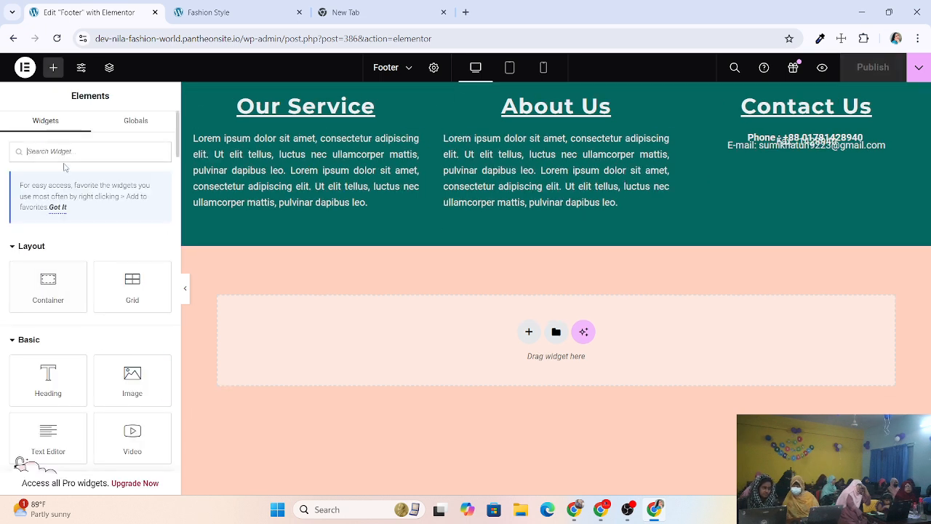
{"action": "type", "text": "so"}
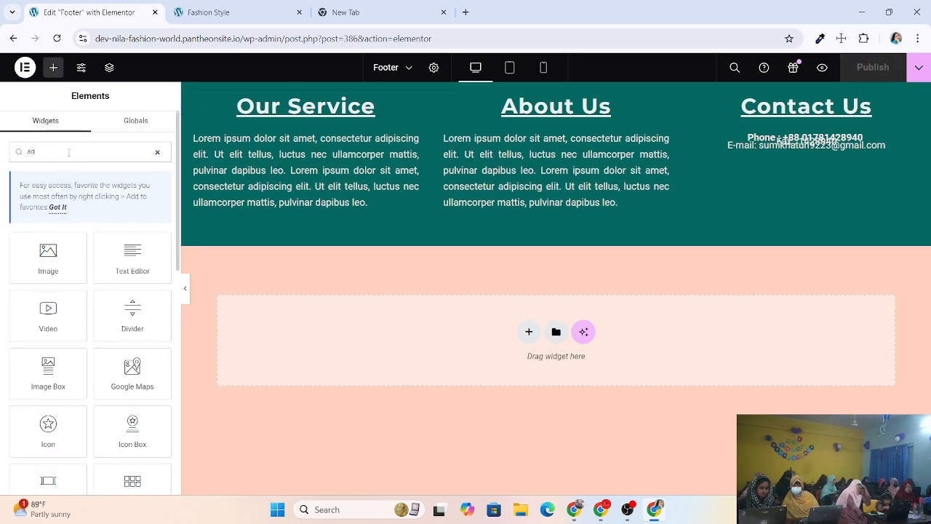
{"action": "type", "text": "c"}
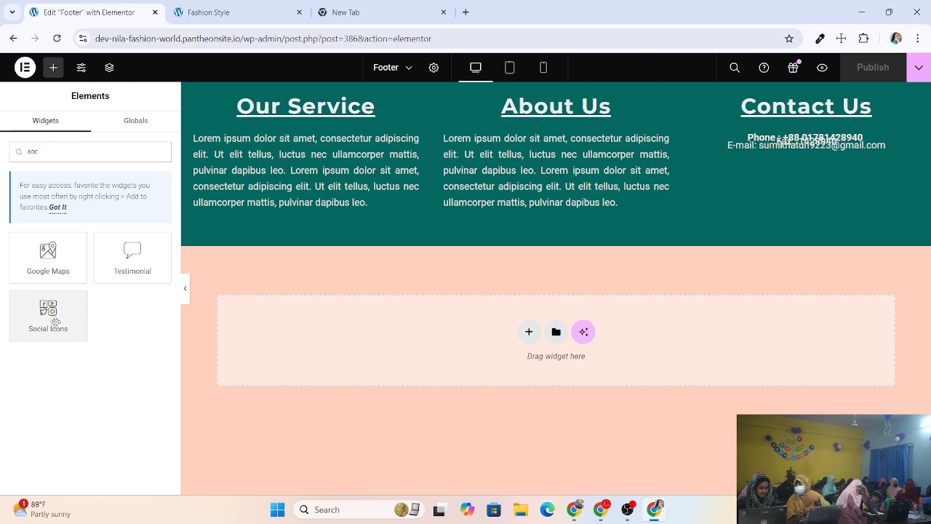
{"action": "left_click_drag", "start_coordinate": [55, 322], "coordinate": [826, 170]}
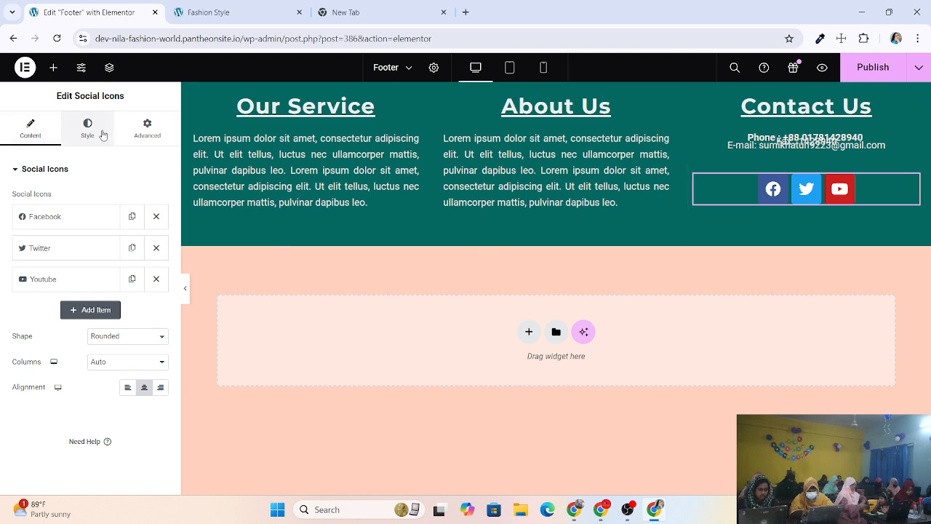
Give the social icons -33 px margins all round, publish, and view the live site.
{"action": "left_click", "coordinate": [145, 128]}
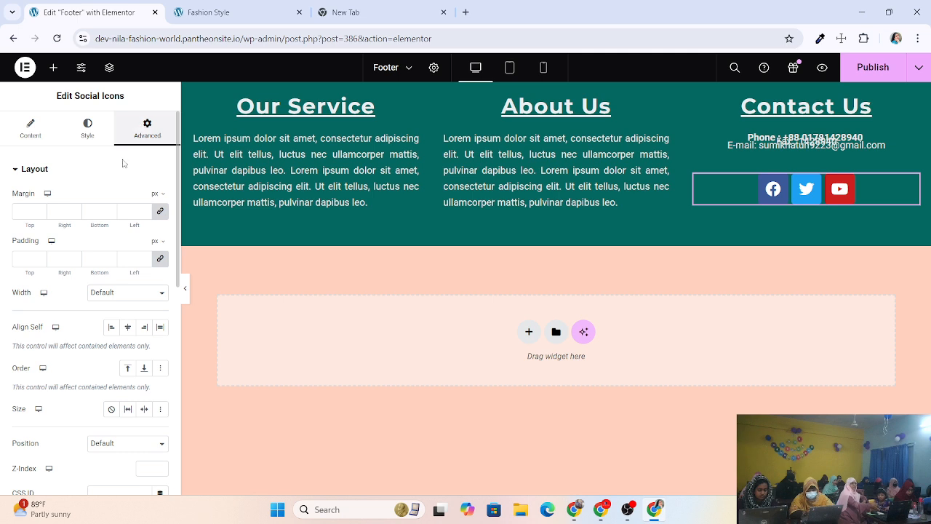
{"action": "left_click", "coordinate": [41, 214]}
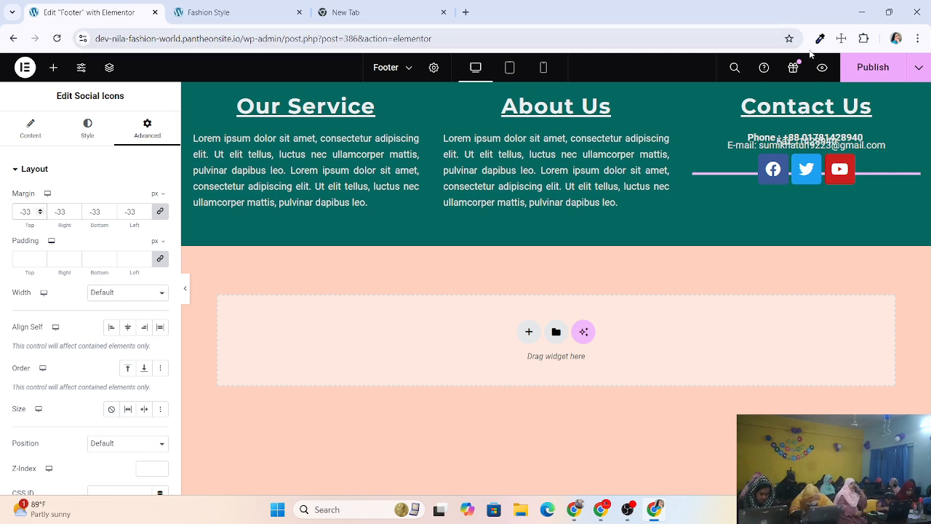
{"action": "left_click", "coordinate": [877, 67]}
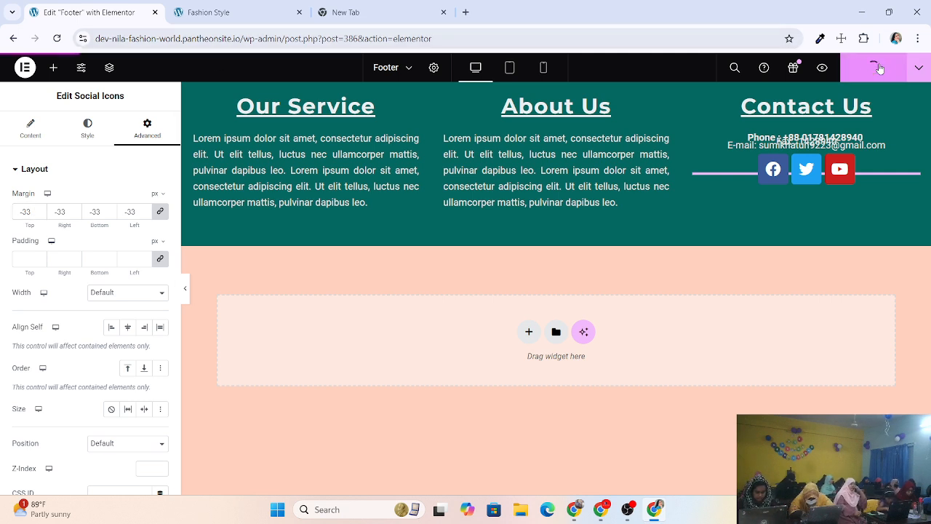
{"action": "left_click", "coordinate": [211, 12]}
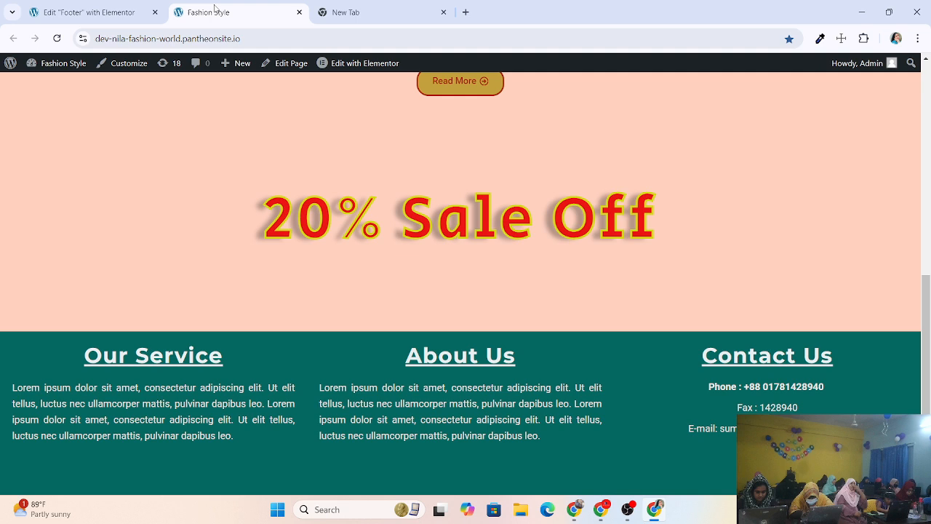
{"action": "left_click", "coordinate": [56, 37]}
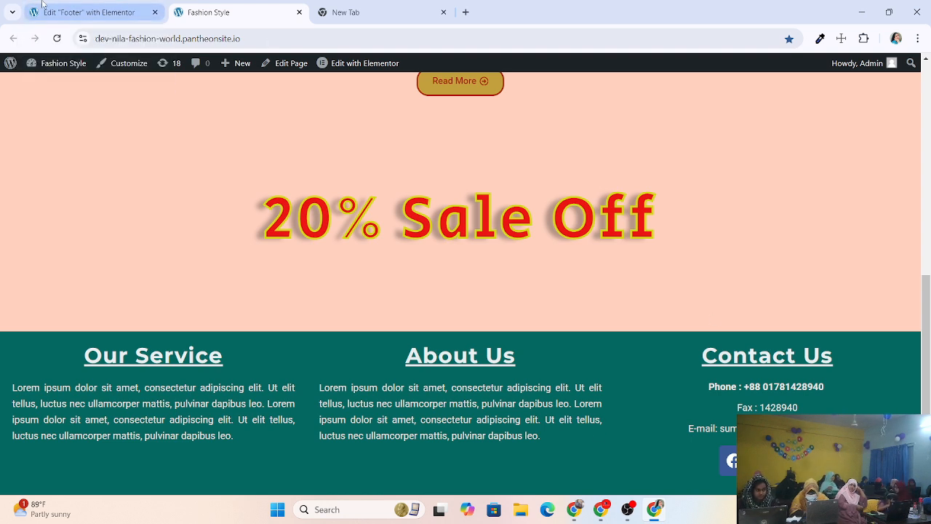
{"action": "left_click", "coordinate": [72, 12]}
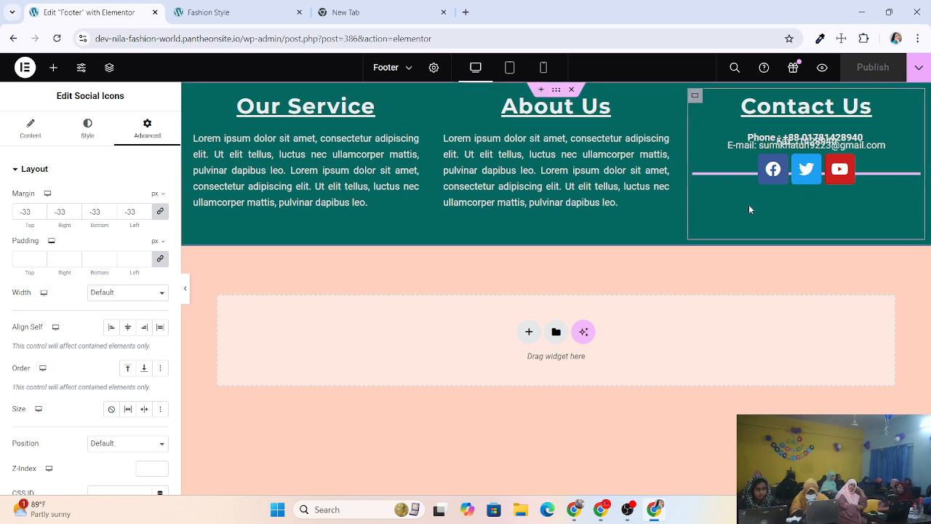
Set the social icons' padding to -6 on all sides, then add a fourth social item (a WordPress icon).
{"action": "left_click", "coordinate": [40, 261]}
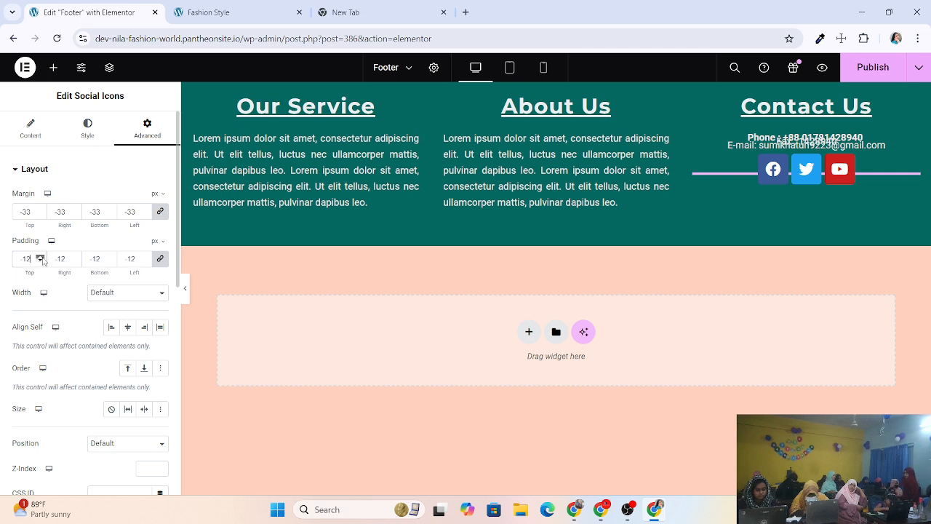
{"action": "left_click", "coordinate": [40, 256]}
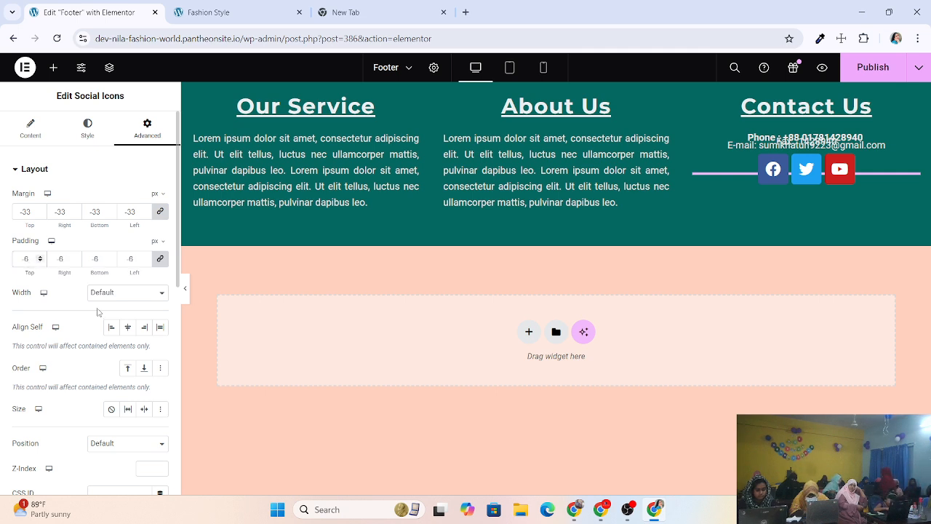
{"action": "left_click", "coordinate": [30, 130]}
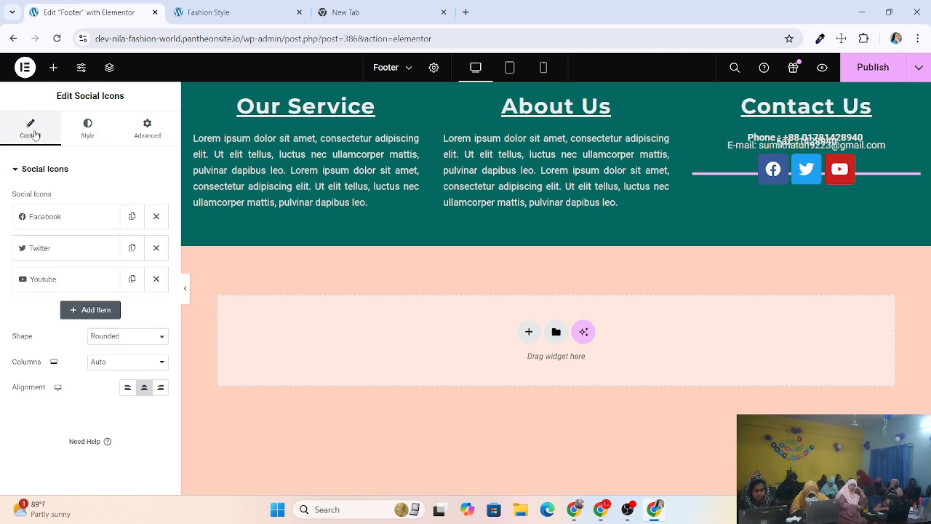
{"action": "left_click", "coordinate": [98, 312]}
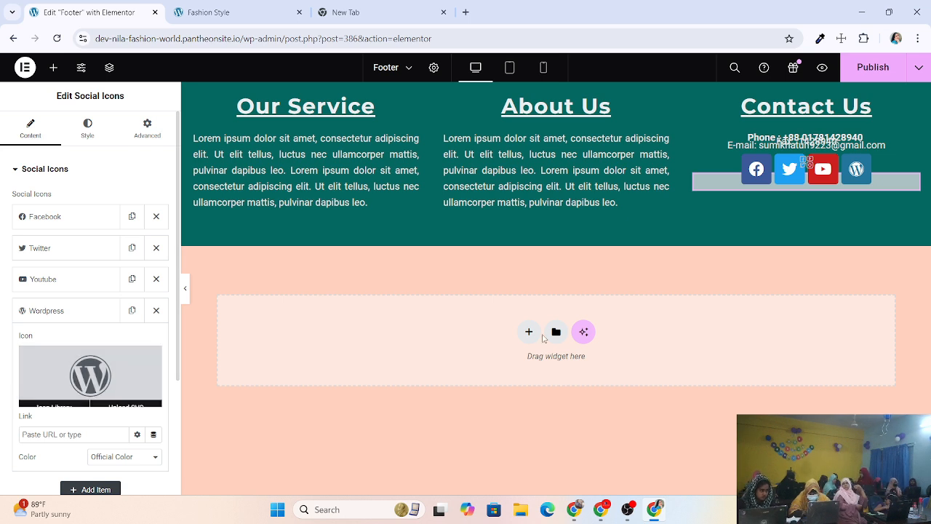
Replace the fourth social item's WordPress icon with Instagram, found by searching 'in'.
{"action": "left_click", "coordinate": [84, 379]}
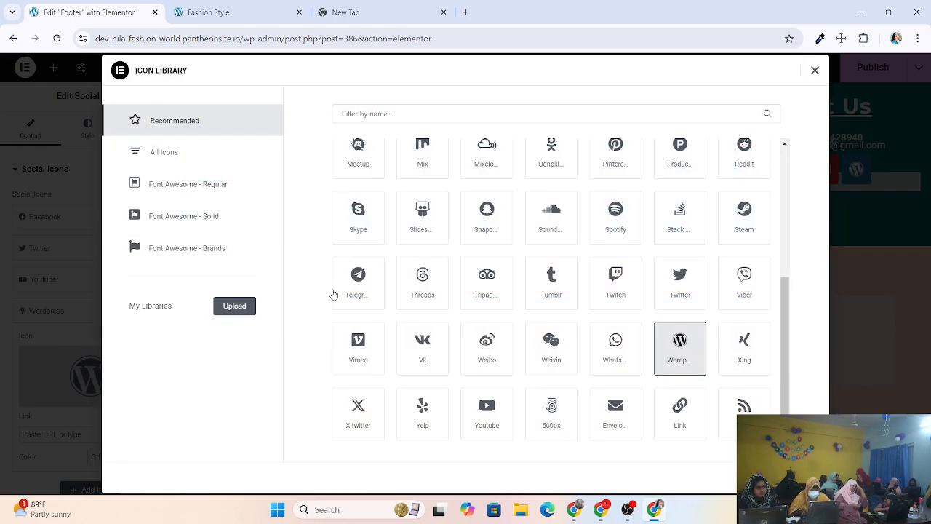
{"action": "left_click", "coordinate": [433, 115]}
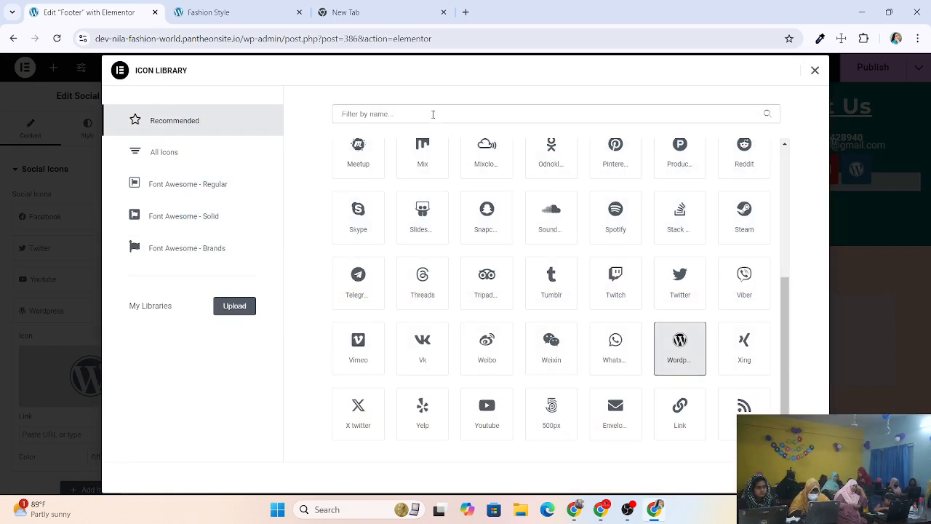
{"action": "type", "text": "in"}
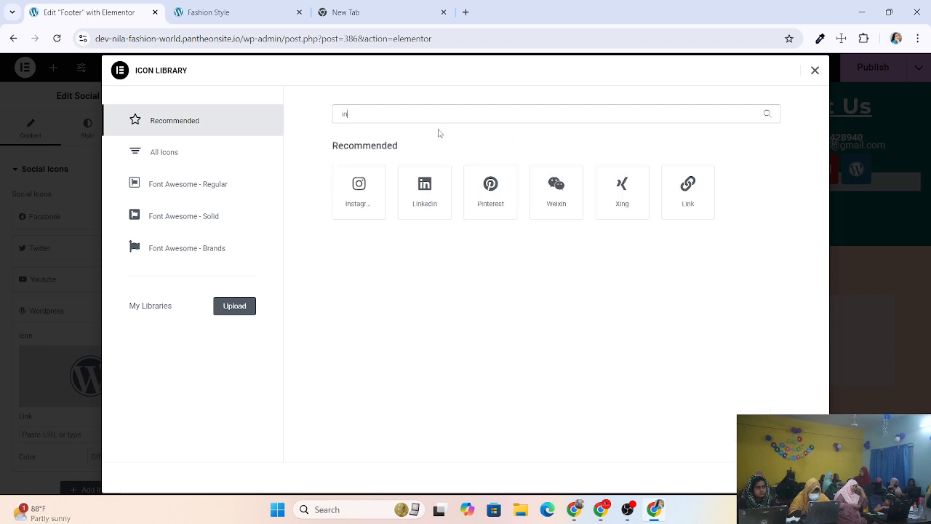
{"action": "left_click", "coordinate": [351, 201]}
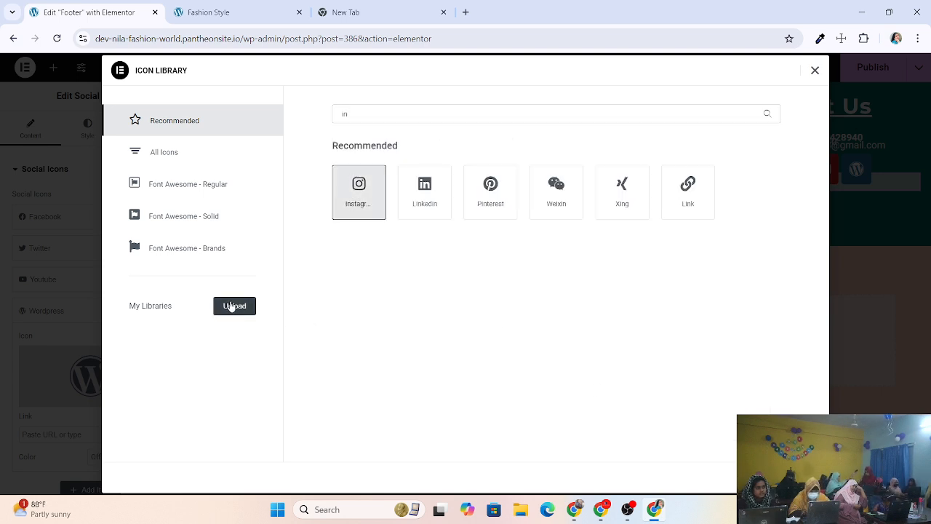
{"action": "left_click", "coordinate": [794, 477]}
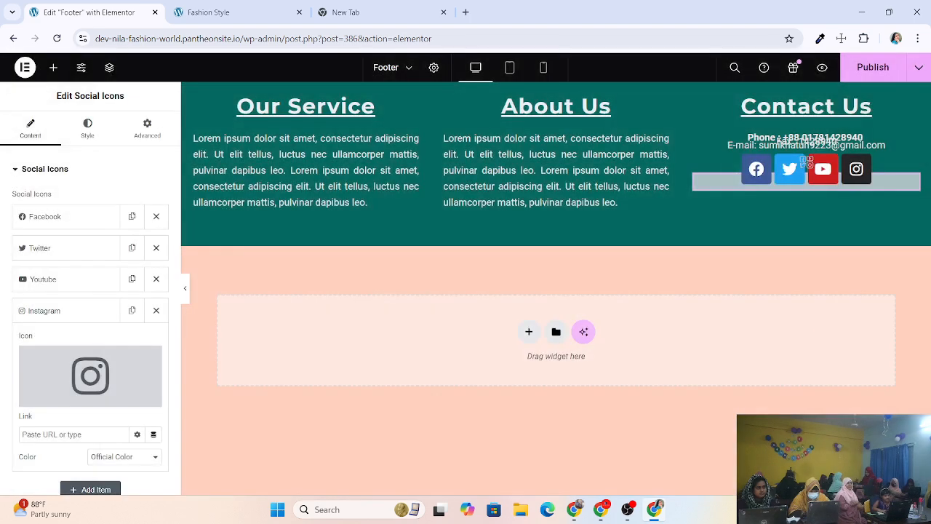
Add a fifth social item and set its icon to LinkedIn, found by searching 'li'.
{"action": "mouse_move", "coordinate": [105, 374]}
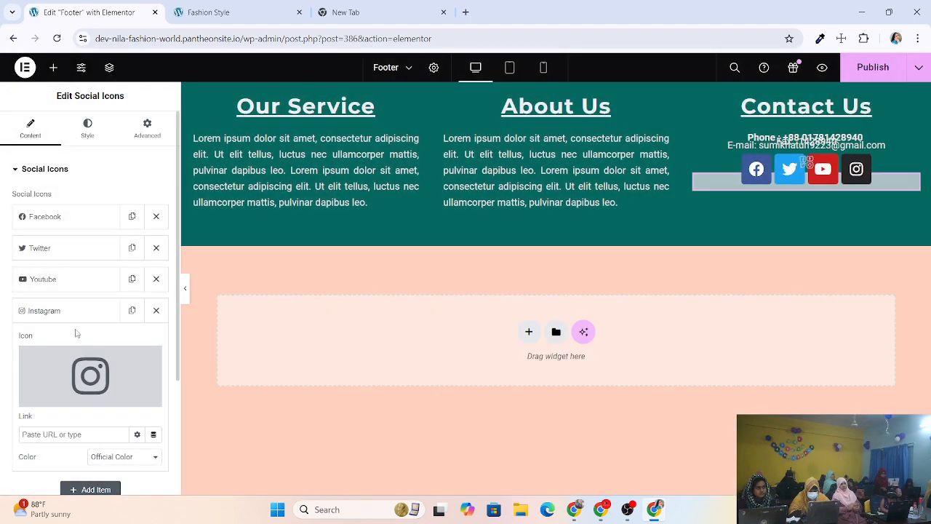
{"action": "scroll", "coordinate": [75, 330], "scroll_direction": "down", "scroll_amount": 1}
{"action": "left_click", "coordinate": [87, 429]}
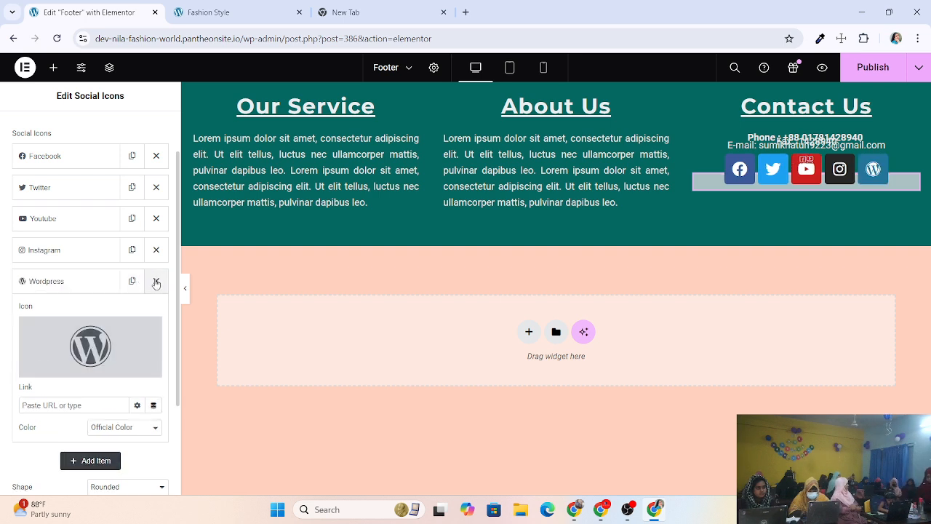
{"action": "left_click", "coordinate": [93, 338]}
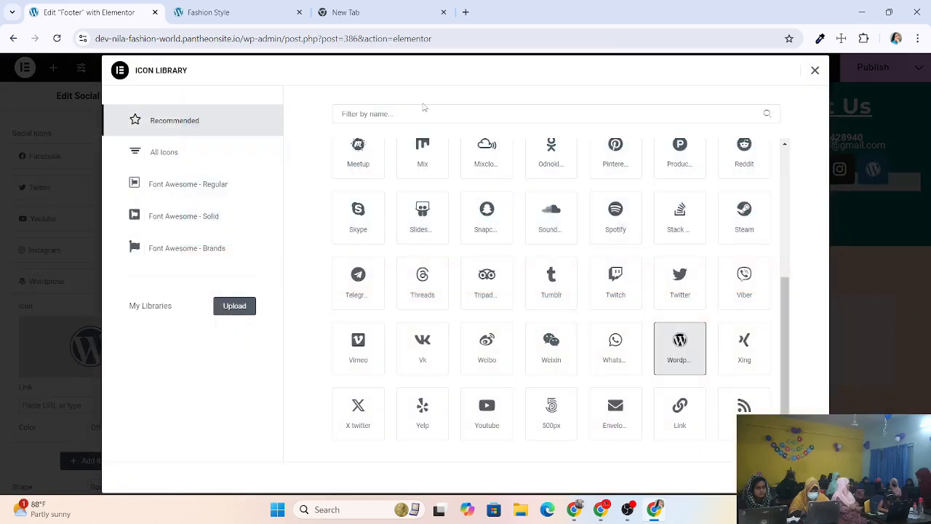
{"action": "left_click", "coordinate": [426, 113]}
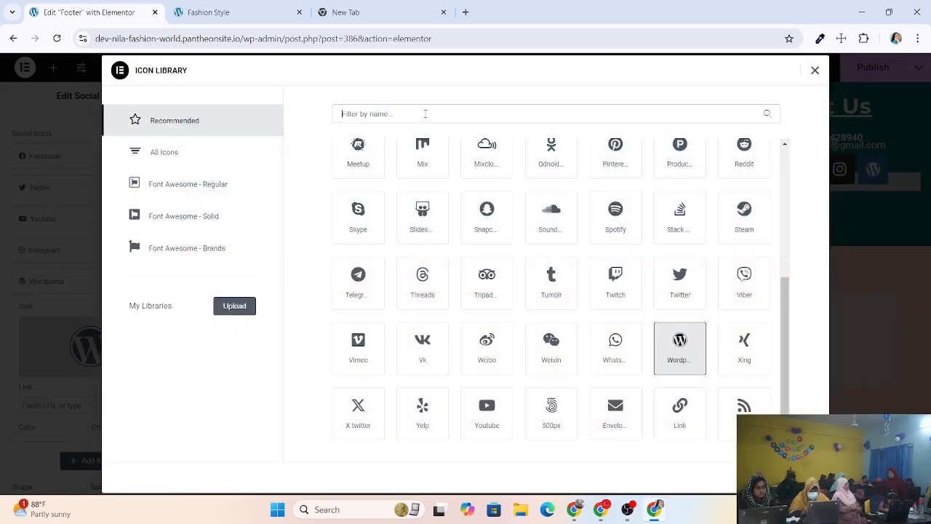
{"action": "type", "text": "li"}
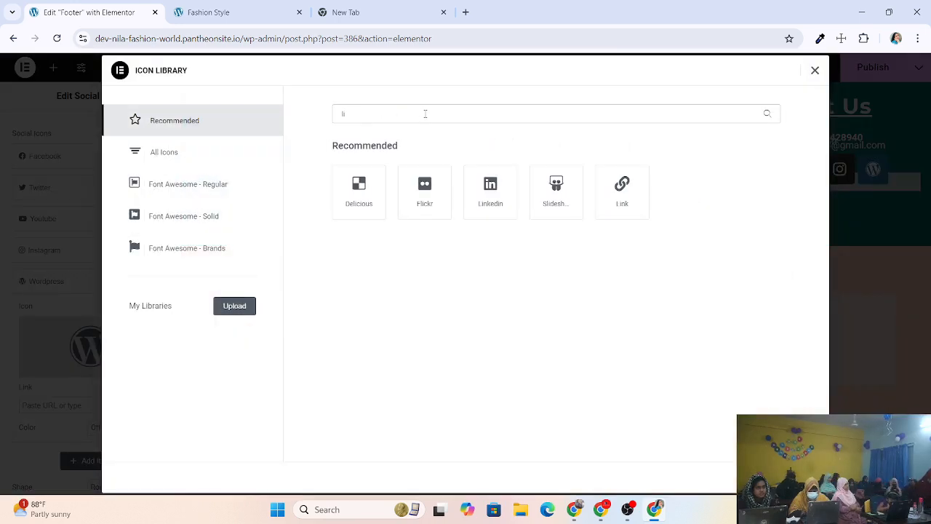
{"action": "left_click", "coordinate": [490, 194]}
{"action": "left_click", "coordinate": [796, 477]}
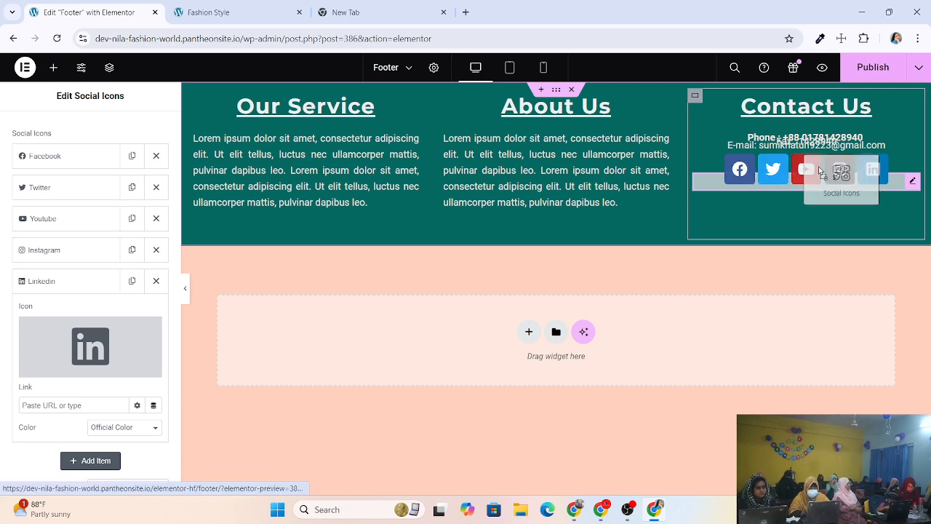
Move LinkedIn above YouTube and YouTube to the end, after Instagram.
{"action": "left_click", "coordinate": [827, 170]}
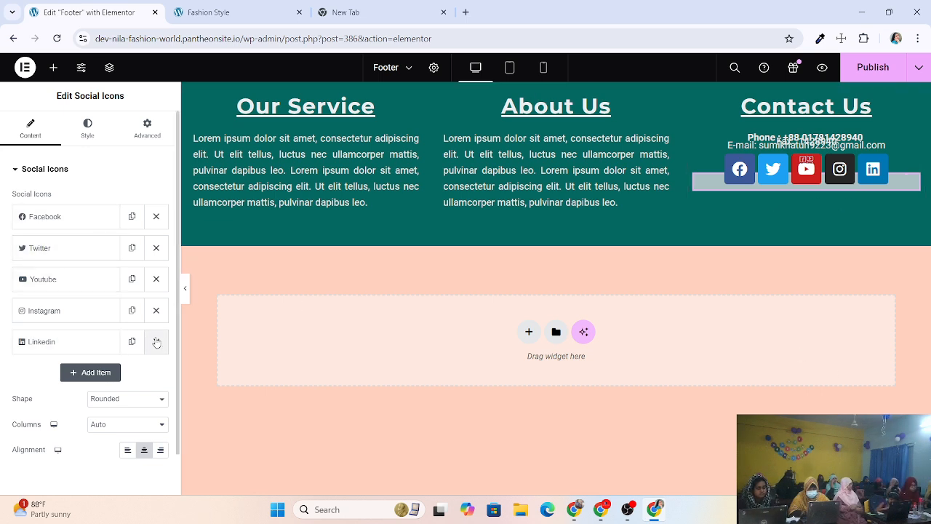
{"action": "left_click_drag", "start_coordinate": [85, 339], "coordinate": [88, 277]}
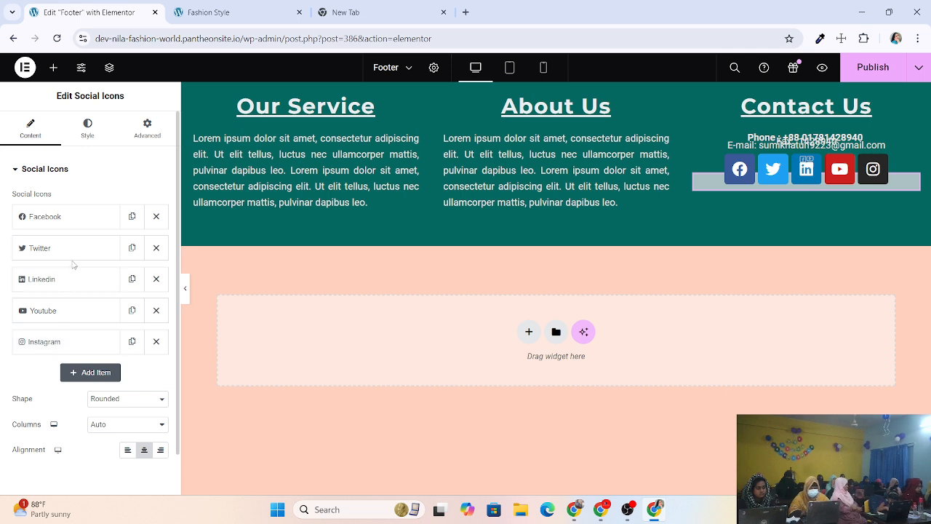
{"action": "mouse_move", "coordinate": [83, 246]}
{"action": "left_mouse_down"}
{"action": "mouse_move", "coordinate": [73, 286]}
{"action": "mouse_move", "coordinate": [82, 245]}
{"action": "left_mouse_up"}
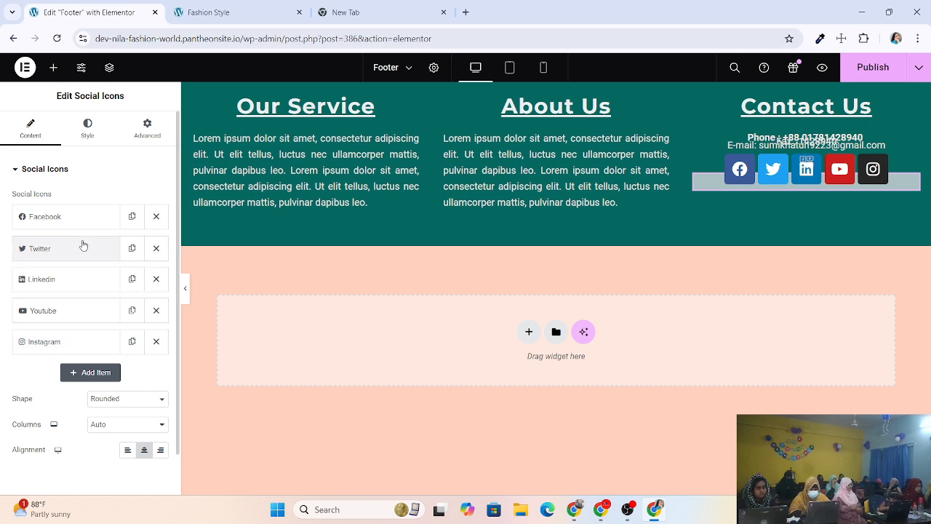
{"action": "left_click_drag", "start_coordinate": [63, 312], "coordinate": [59, 344]}
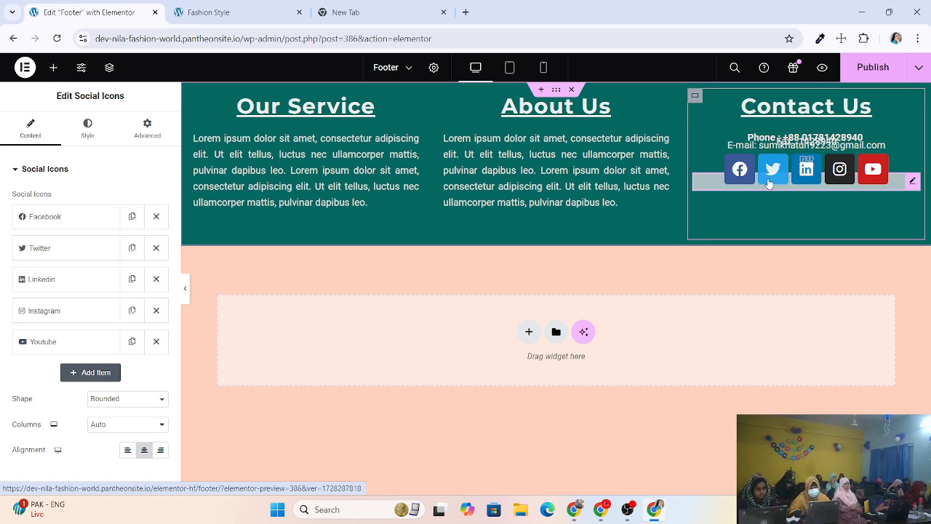
Set the social icon size to 18 px in the Style tab and publish the footer.
{"action": "left_click", "coordinate": [97, 141]}
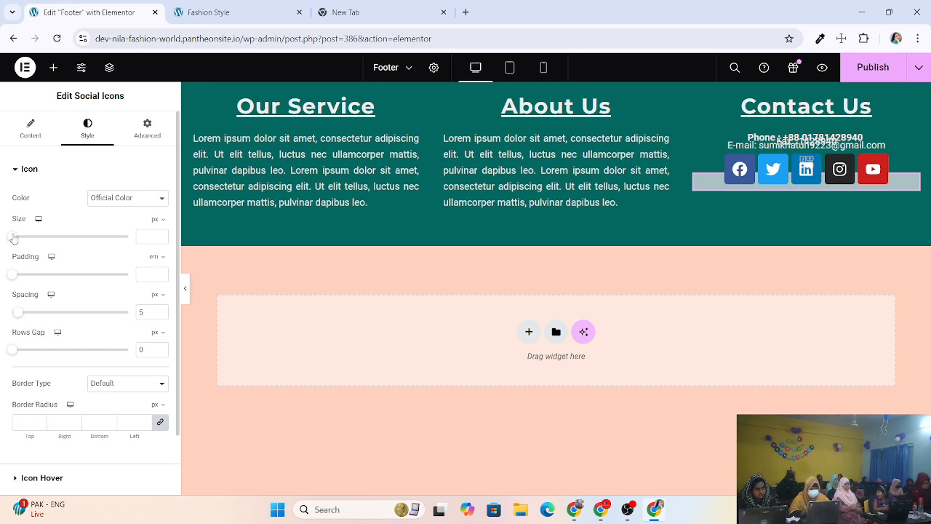
{"action": "mouse_move", "coordinate": [13, 238]}
{"action": "left_mouse_down"}
{"action": "mouse_move", "coordinate": [64, 247]}
{"action": "mouse_move", "coordinate": [18, 239]}
{"action": "left_mouse_up"}
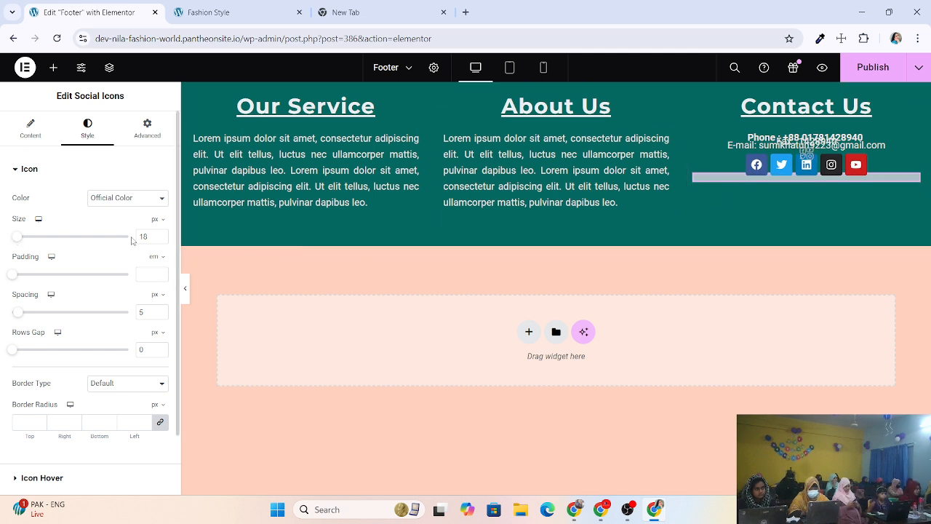
{"action": "left_click", "coordinate": [159, 234]}
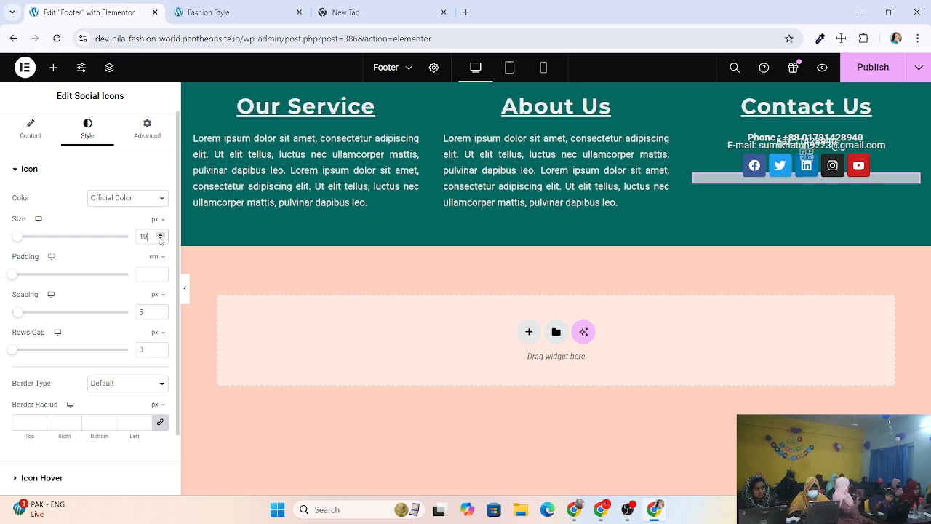
{"action": "left_click", "coordinate": [160, 239]}
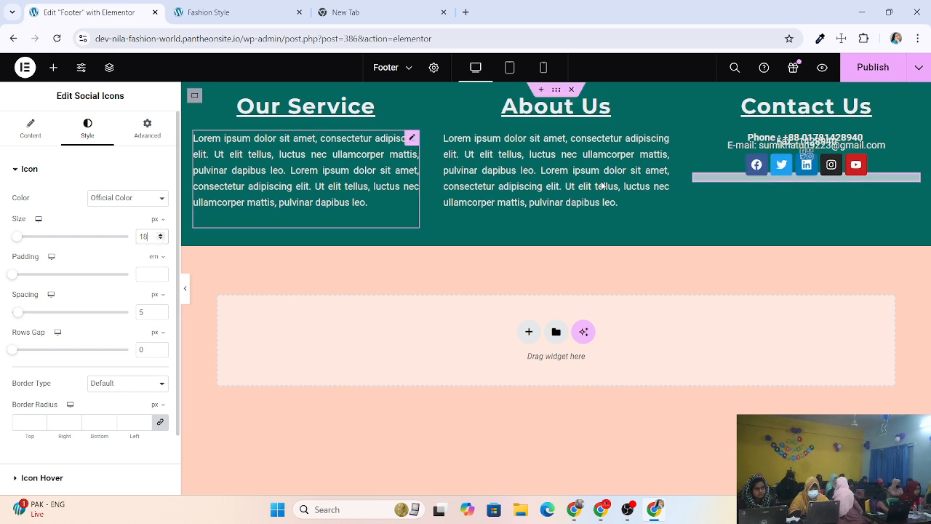
{"action": "left_click", "coordinate": [872, 72]}
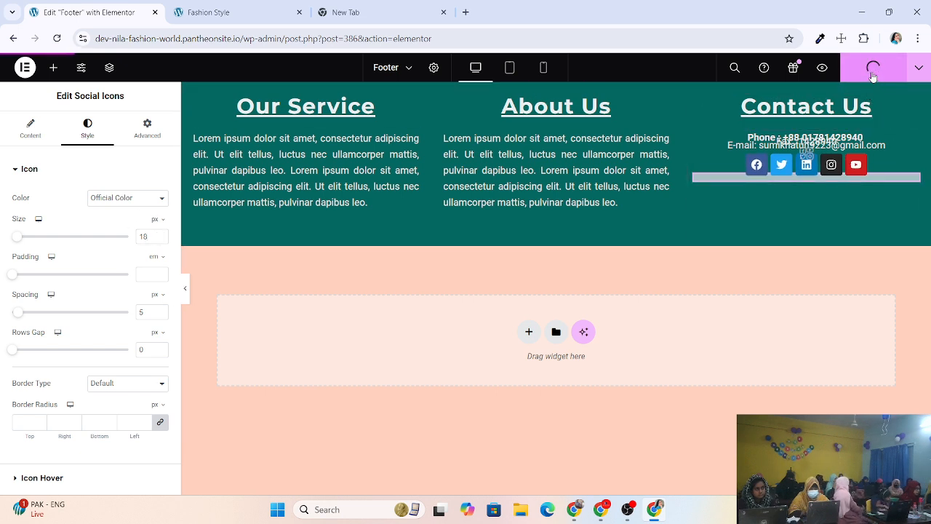
{"action": "left_click", "coordinate": [219, 12]}
{"action": "left_click", "coordinate": [56, 38]}
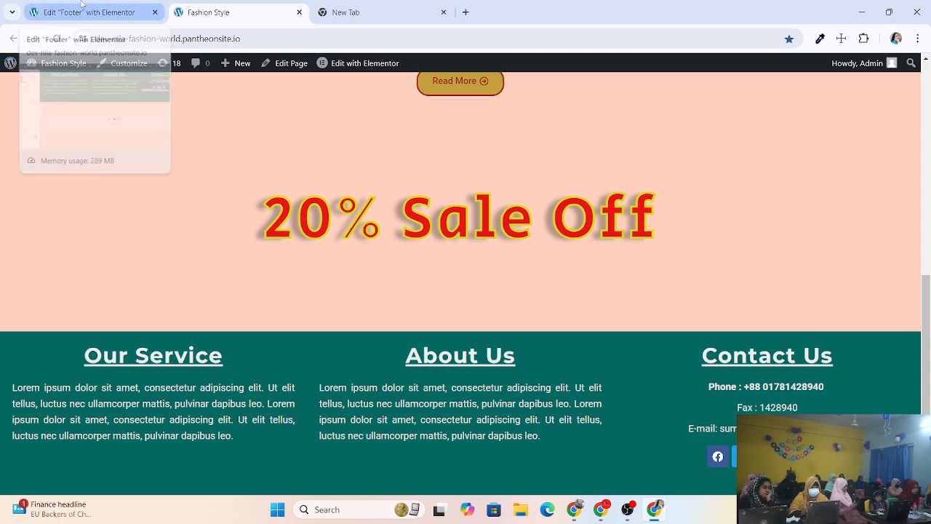
{"action": "left_click", "coordinate": [82, 9]}
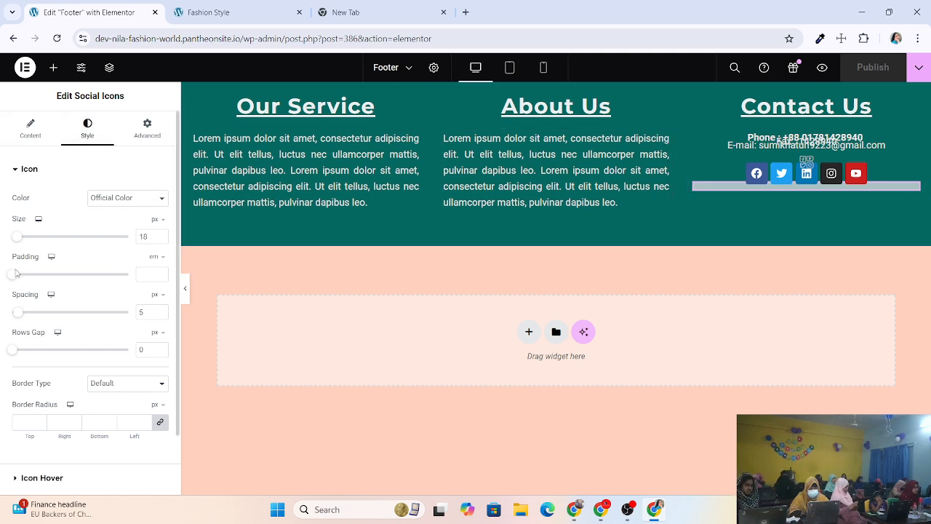
Give the social icons 0.5 em padding and widen their spacing to 10 px.
{"action": "mouse_move", "coordinate": [16, 272]}
{"action": "left_mouse_down"}
{"action": "mouse_move", "coordinate": [40, 275]}
{"action": "mouse_move", "coordinate": [25, 275]}
{"action": "left_mouse_up"}
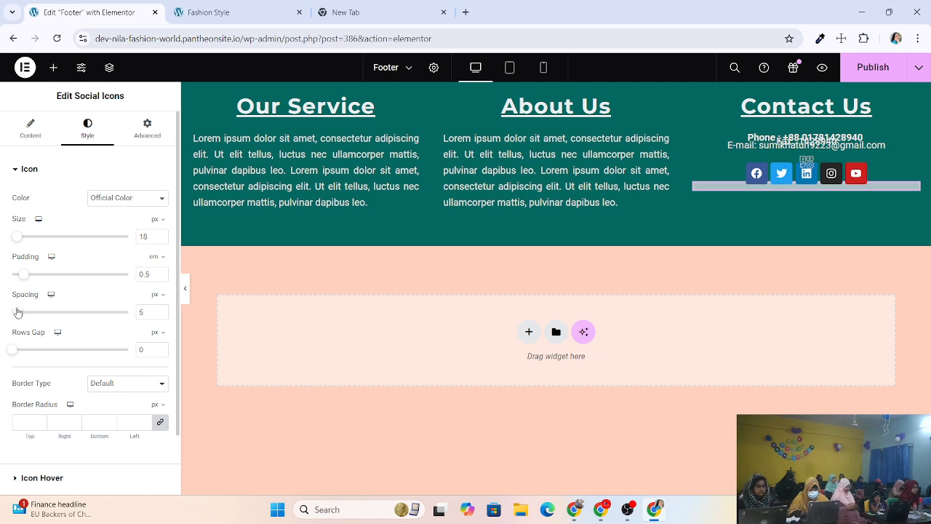
{"action": "left_click", "coordinate": [160, 311]}
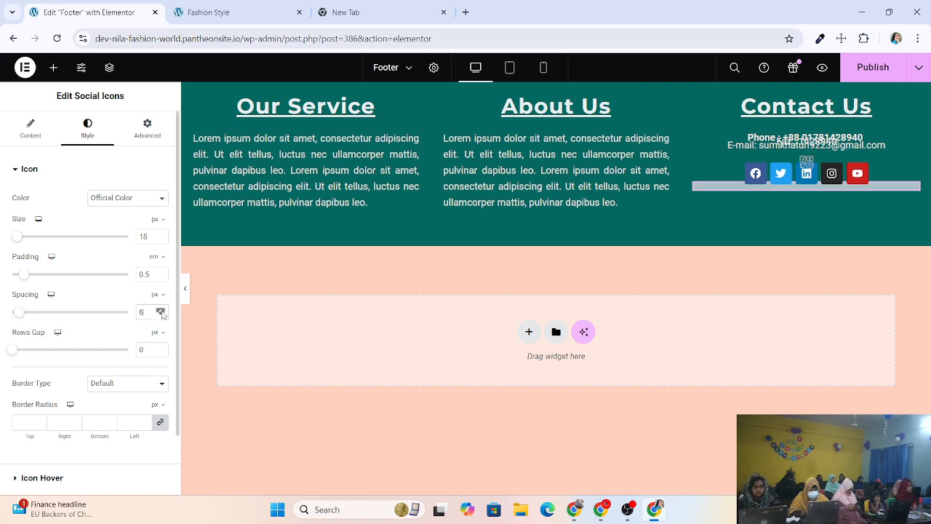
{"action": "left_click", "coordinate": [161, 310]}
{"action": "left_click", "coordinate": [161, 311]}
{"action": "left_click", "coordinate": [161, 310]}
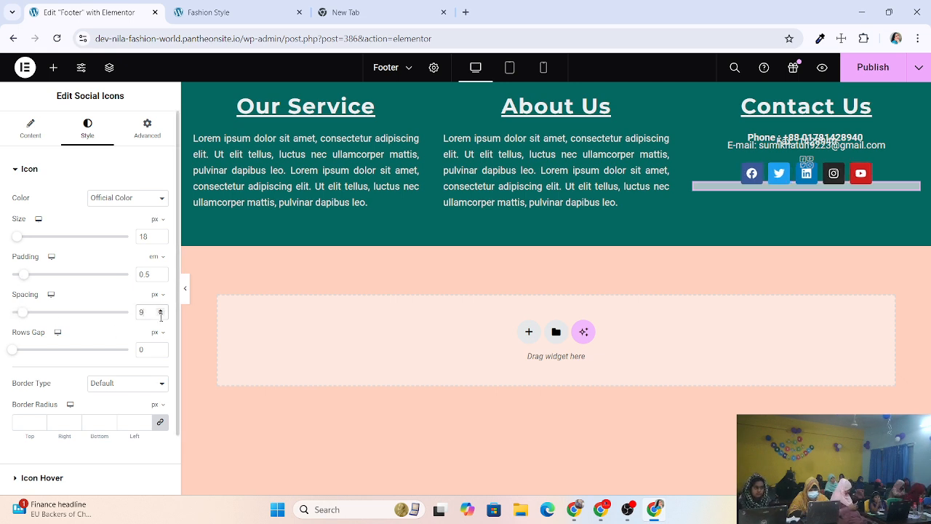
{"action": "left_click", "coordinate": [160, 311]}
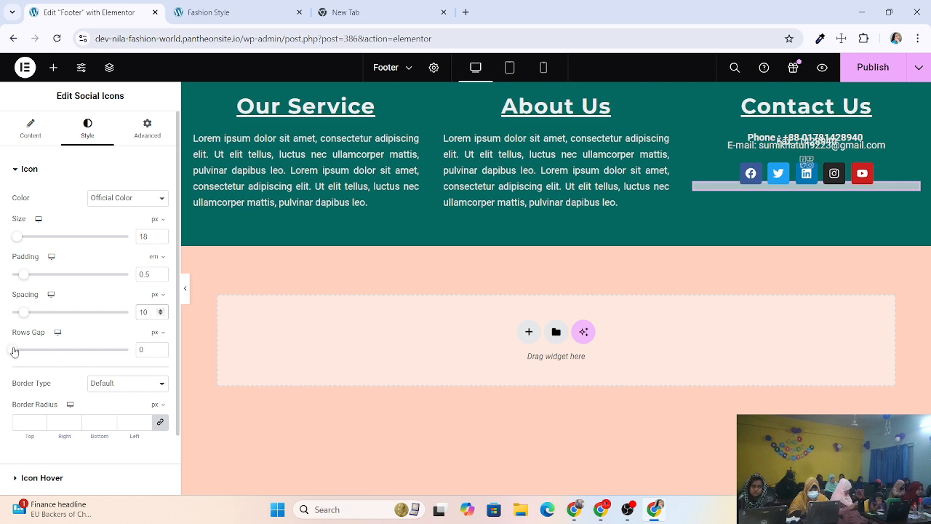
Set the rows gap to 1 px, return icon spacing to 5 px, and view the Border Type choices.
{"action": "left_click", "coordinate": [161, 347]}
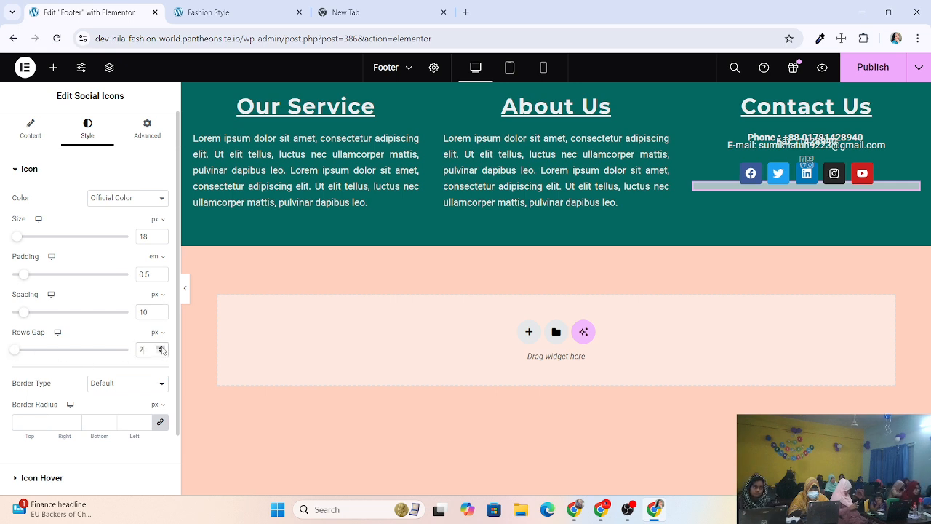
{"action": "left_click_drag", "start_coordinate": [161, 348], "coordinate": [162, 350]}
{"action": "left_click_drag", "start_coordinate": [80, 351], "coordinate": [15, 347]}
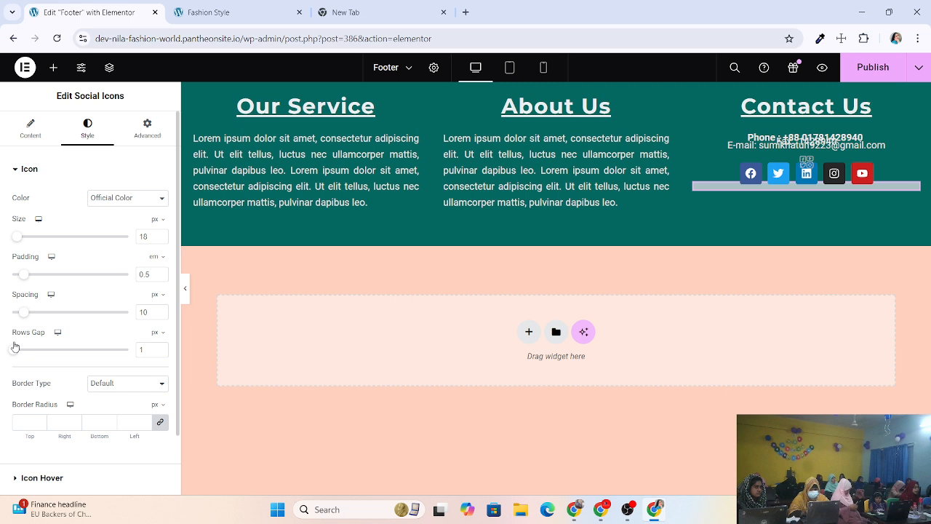
{"action": "left_click", "coordinate": [160, 315]}
{"action": "left_click", "coordinate": [161, 315]}
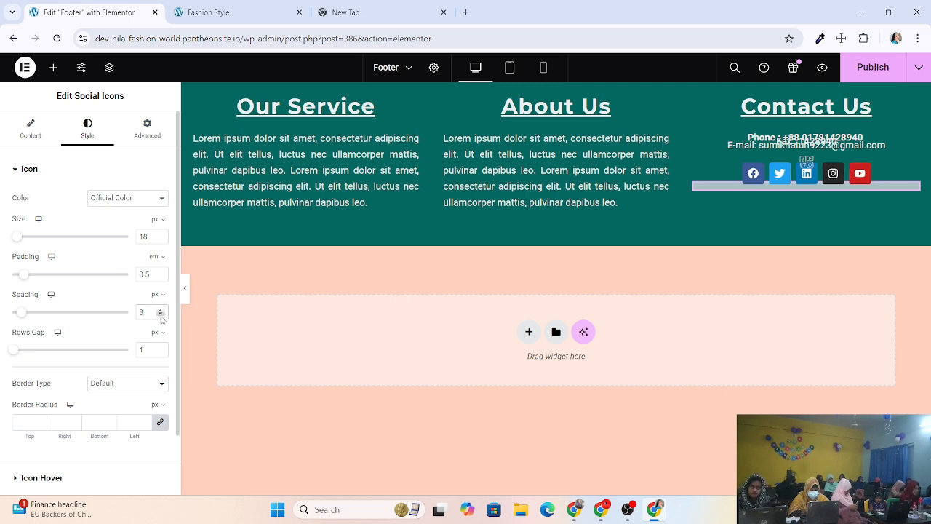
{"action": "left_click", "coordinate": [161, 314]}
{"action": "left_click", "coordinate": [161, 314]}
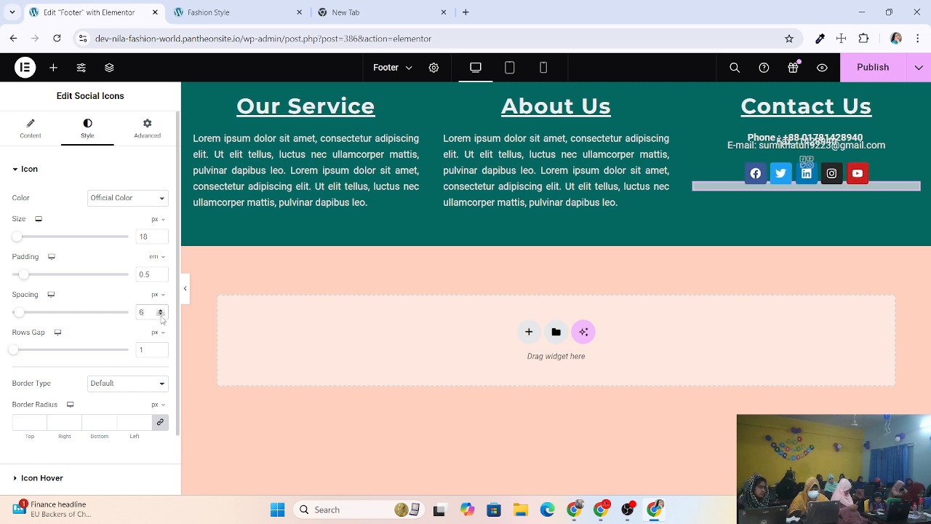
{"action": "left_click", "coordinate": [161, 314]}
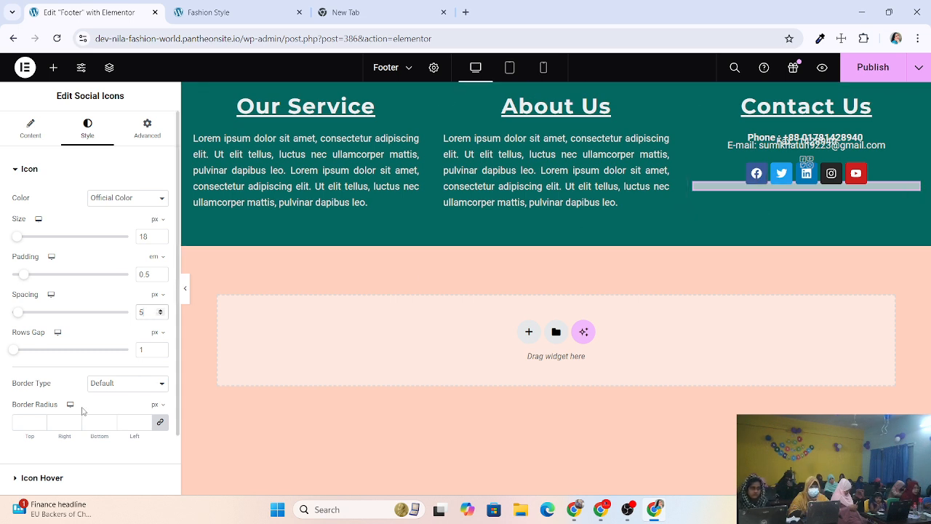
{"action": "scroll", "coordinate": [82, 409], "scroll_direction": "down", "scroll_amount": 2}
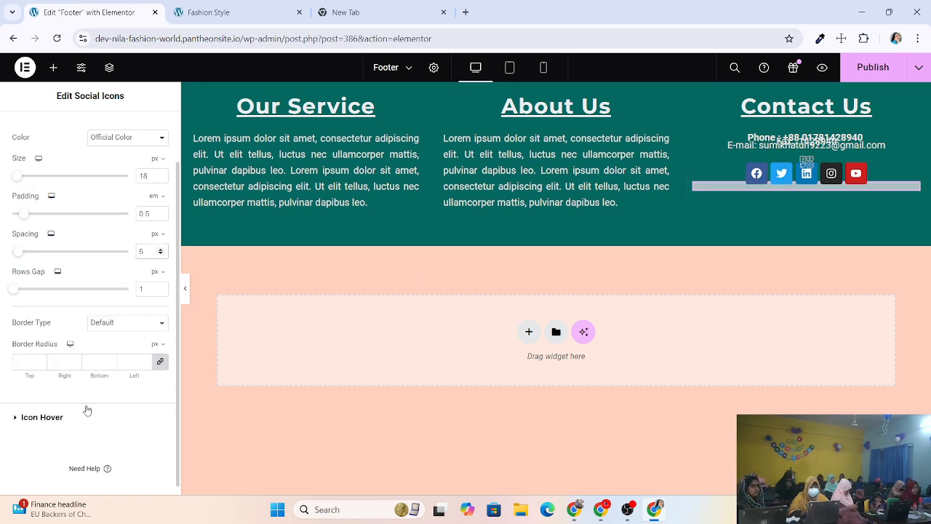
{"action": "left_click", "coordinate": [107, 324]}
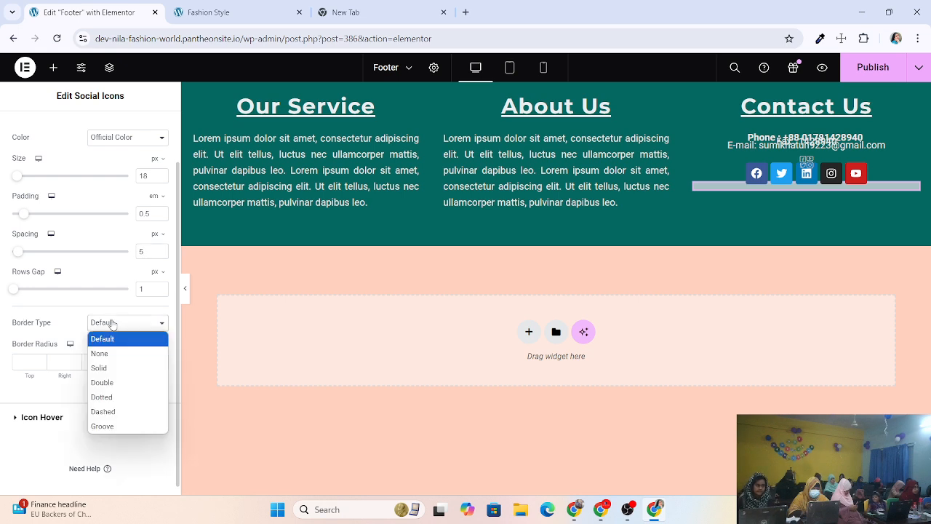
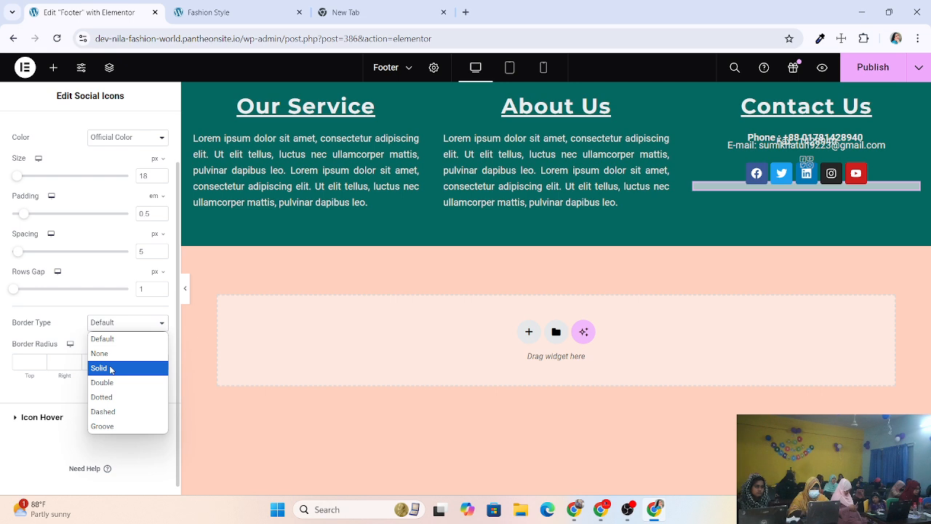
Give the social icons a solid 3 px border coloured light #F0EAEA on all sides.
{"action": "left_click", "coordinate": [111, 369]}
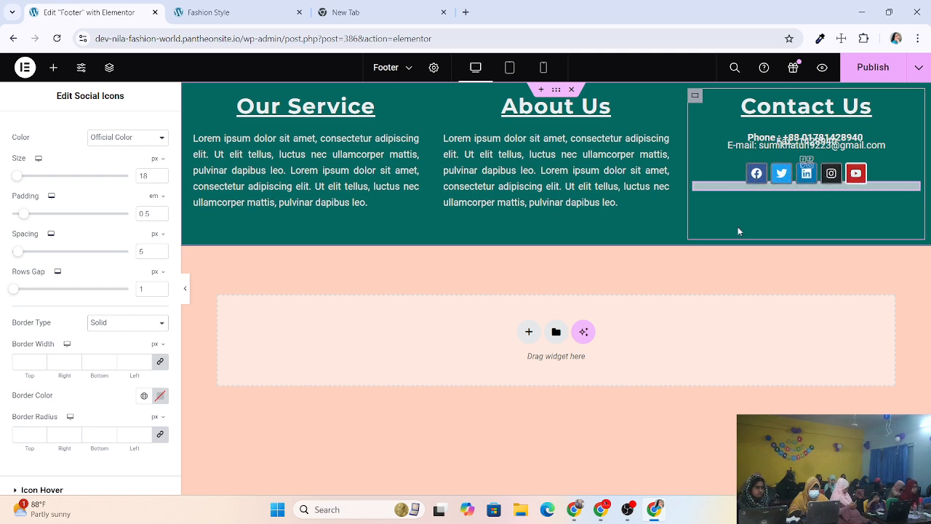
{"action": "left_click", "coordinate": [40, 359]}
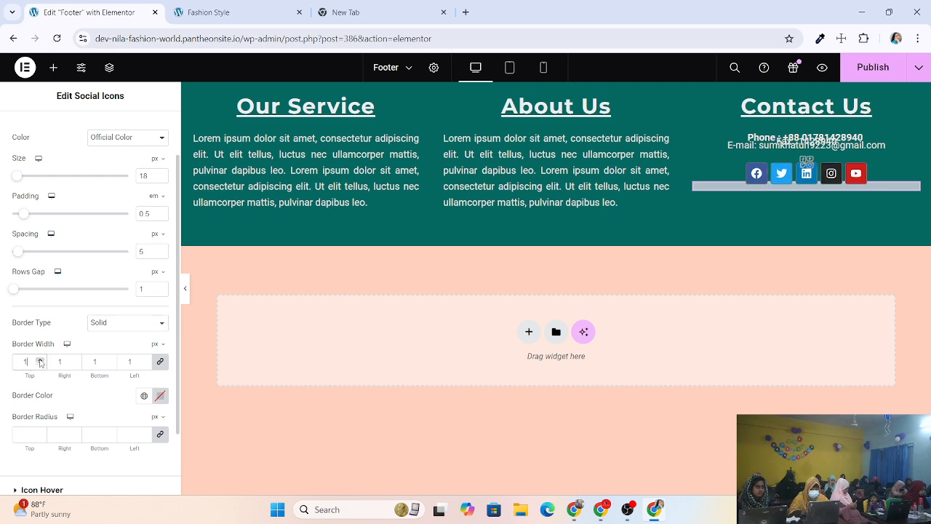
{"action": "left_click", "coordinate": [41, 359]}
{"action": "left_click", "coordinate": [40, 360]}
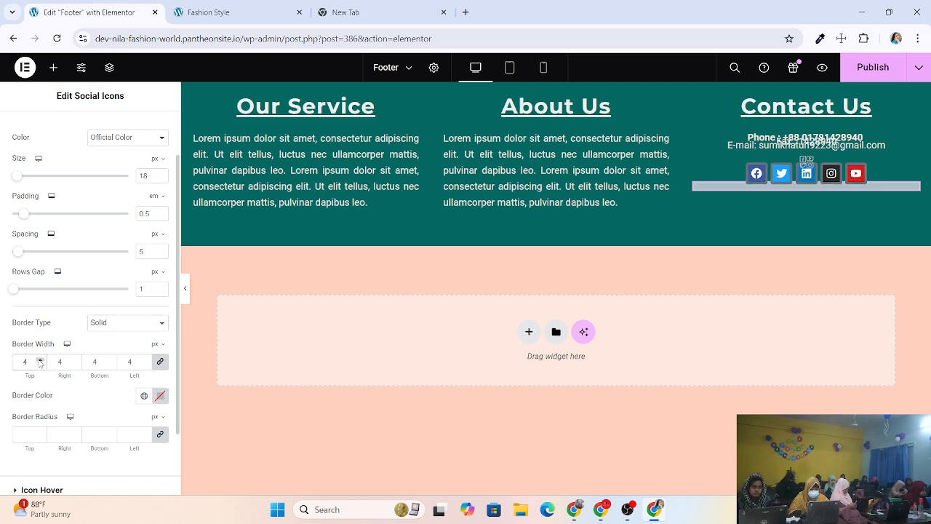
{"action": "left_click", "coordinate": [40, 364]}
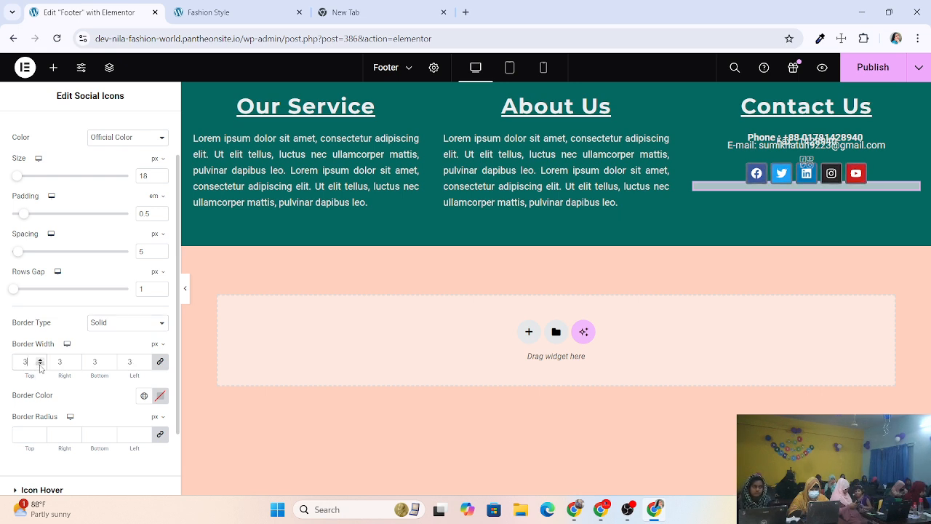
{"action": "left_click", "coordinate": [40, 365]}
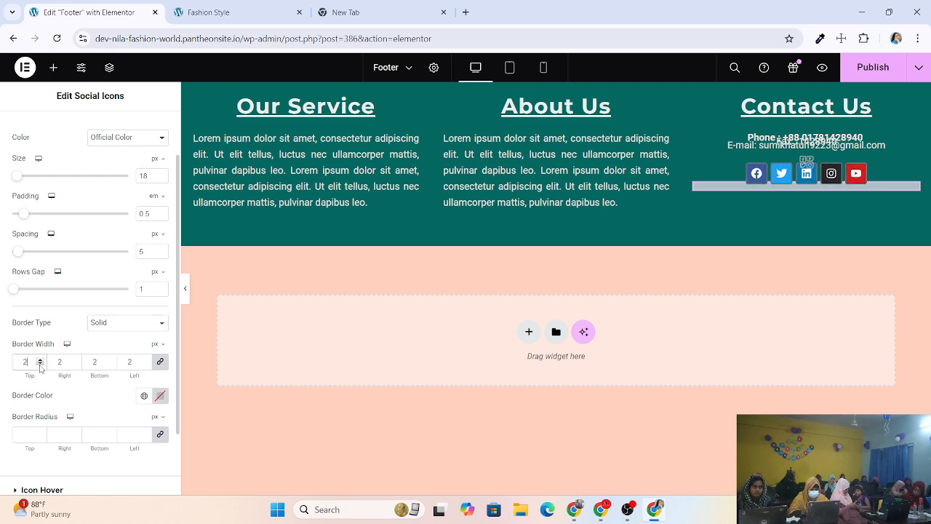
{"action": "left_click", "coordinate": [160, 395]}
{"action": "left_click_drag", "start_coordinate": [160, 330], "coordinate": [94, 245]}
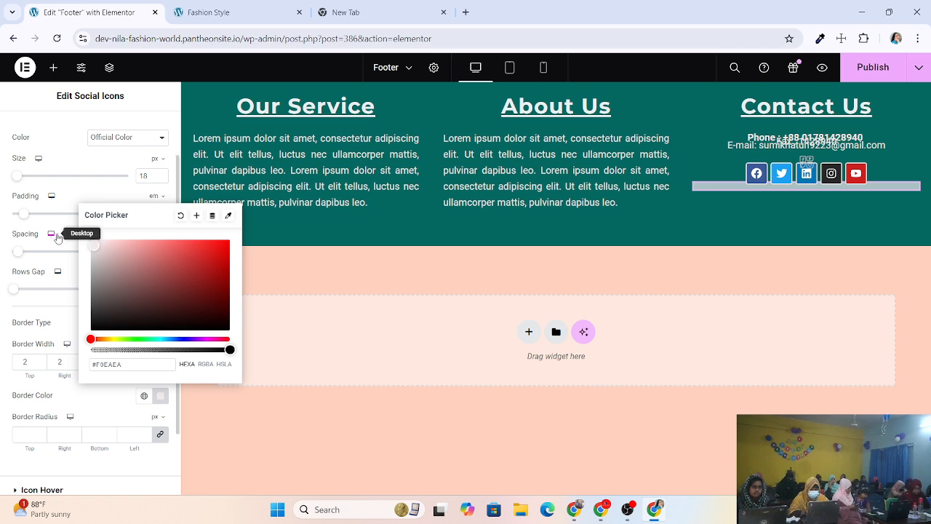
{"action": "left_click", "coordinate": [396, 273]}
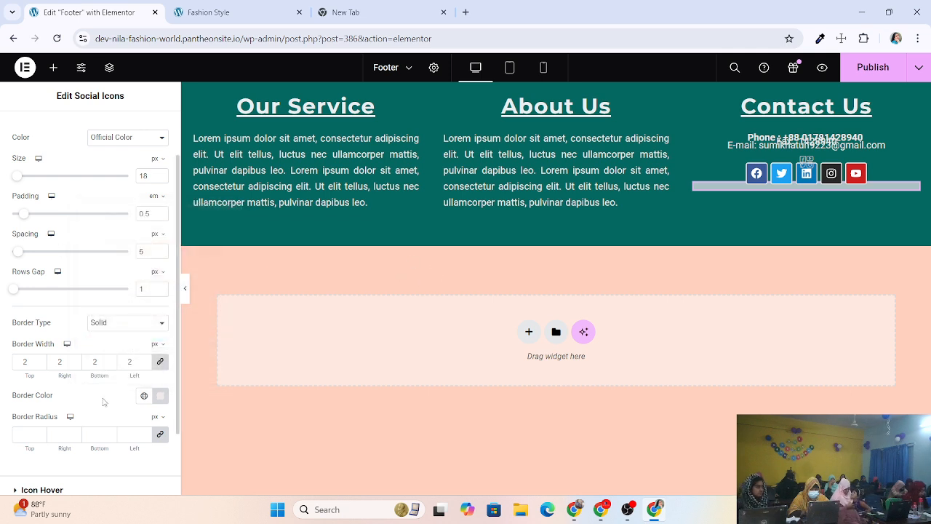
{"action": "left_click", "coordinate": [145, 361]}
{"action": "left_click", "coordinate": [145, 362]}
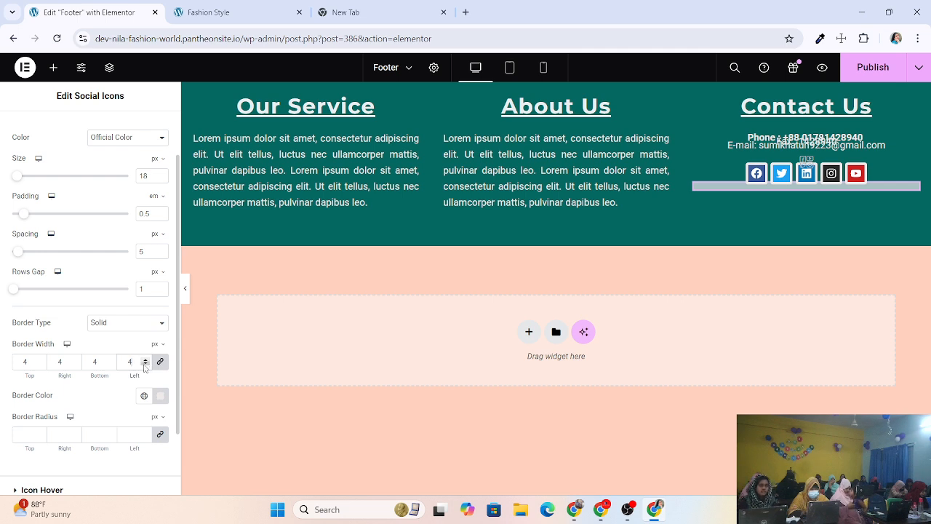
{"action": "left_click", "coordinate": [144, 367]}
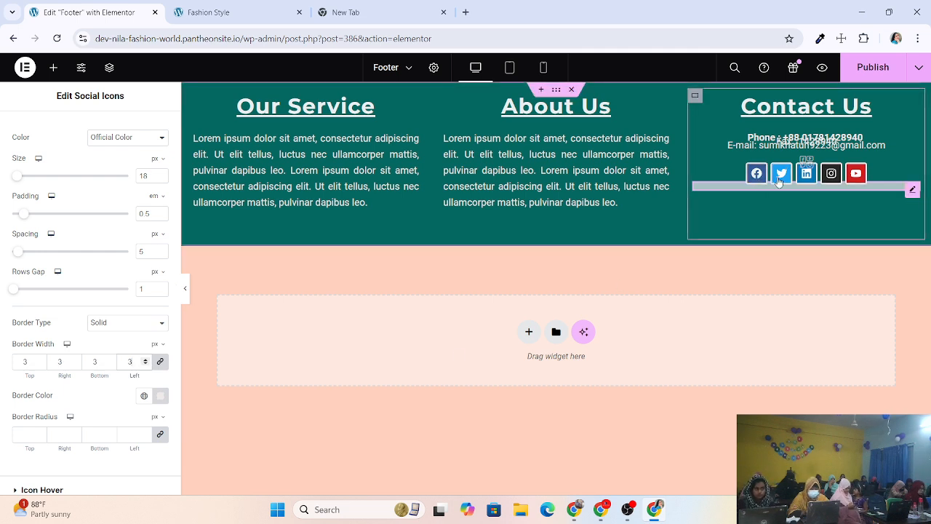
Set the icons' linked Border Radius to 10 px on all four corners.
{"action": "scroll", "coordinate": [74, 409], "scroll_direction": "down", "scroll_amount": 1}
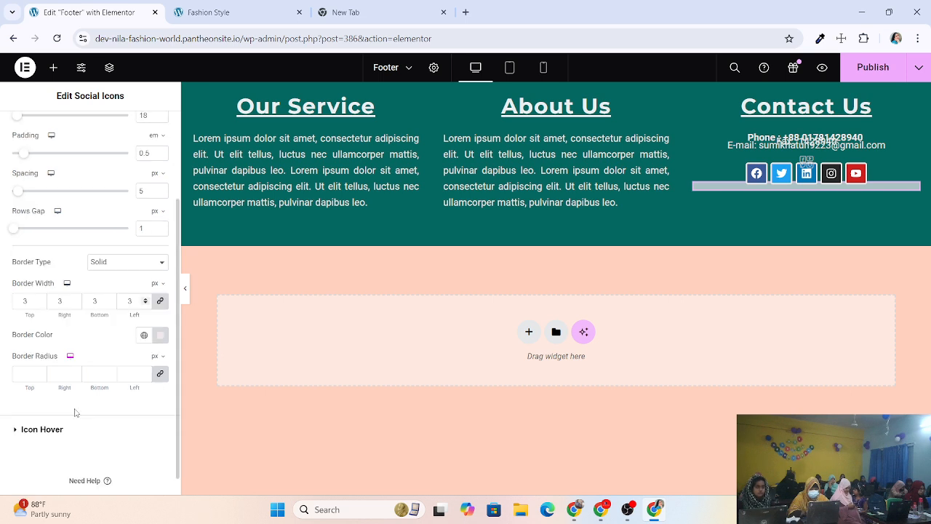
{"action": "left_click", "coordinate": [40, 372]}
{"action": "left_click", "coordinate": [40, 371]}
{"action": "left_click", "coordinate": [40, 372]}
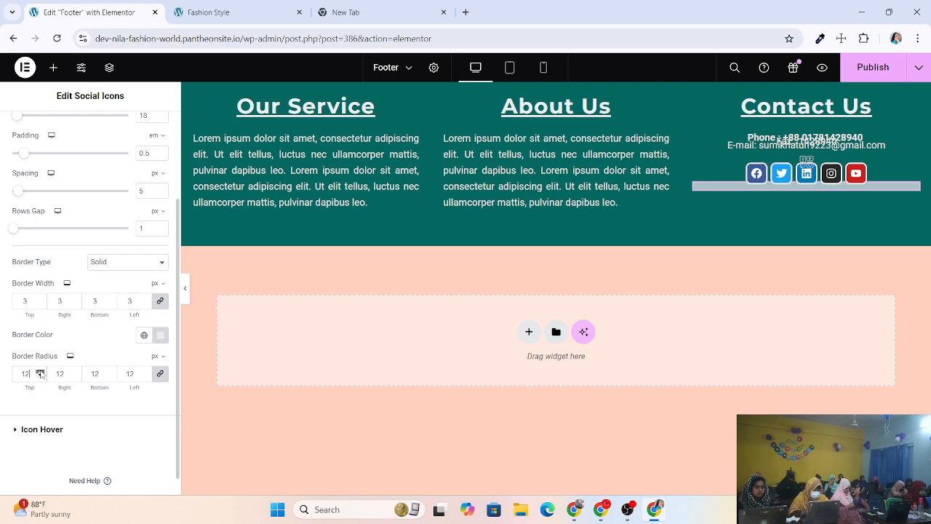
{"action": "left_click", "coordinate": [40, 371]}
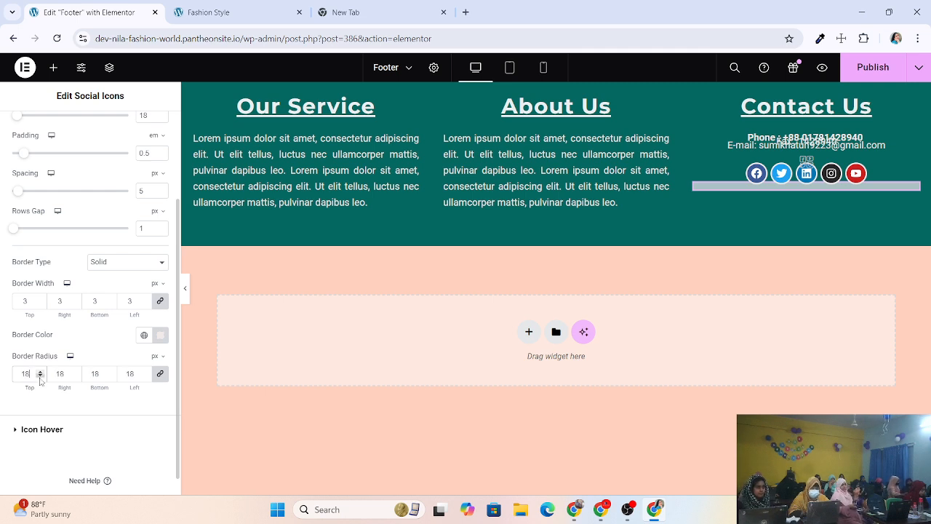
{"action": "left_click", "coordinate": [40, 376]}
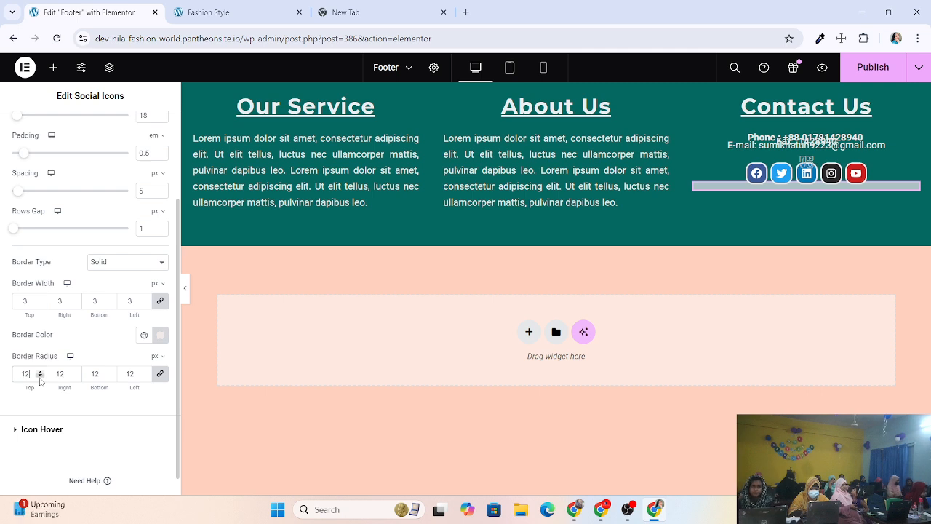
{"action": "left_click", "coordinate": [40, 376]}
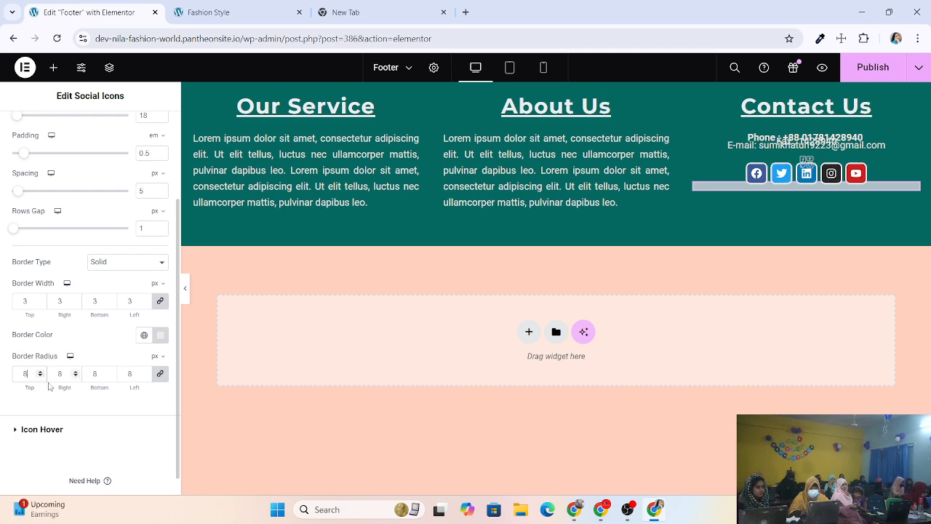
{"action": "left_click", "coordinate": [40, 371]}
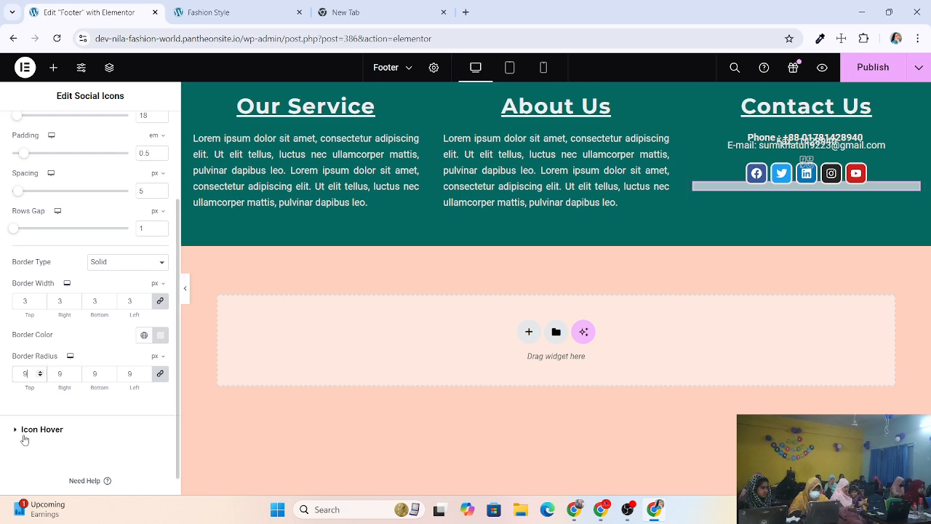
{"action": "left_click", "coordinate": [40, 371]}
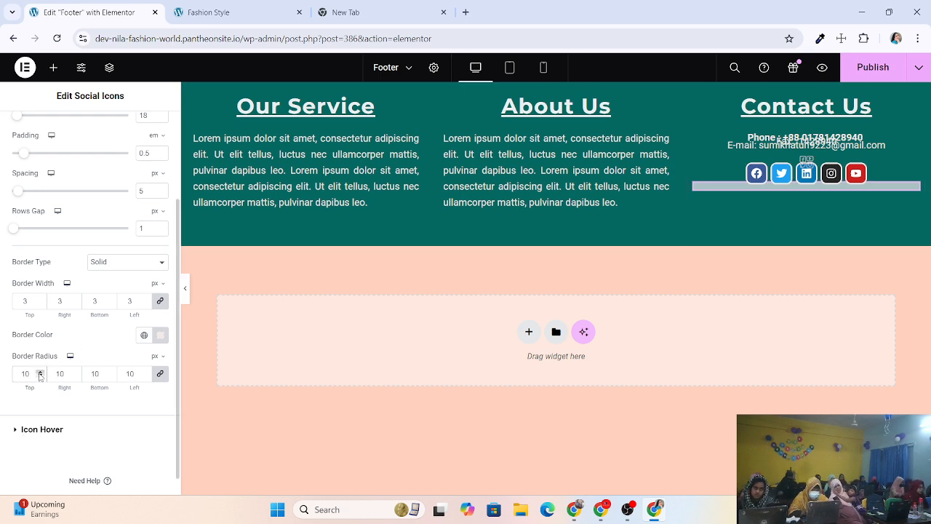
{"action": "scroll", "coordinate": [84, 425], "scroll_direction": "down", "scroll_amount": 1}
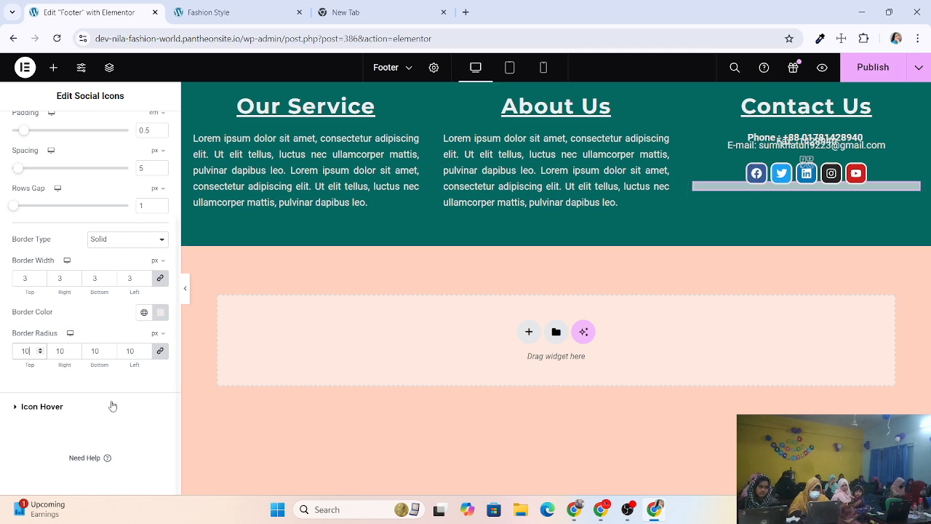
Under Icon Hover, set the hover border colour to dark red #9A0404.
{"action": "left_click", "coordinate": [43, 406]}
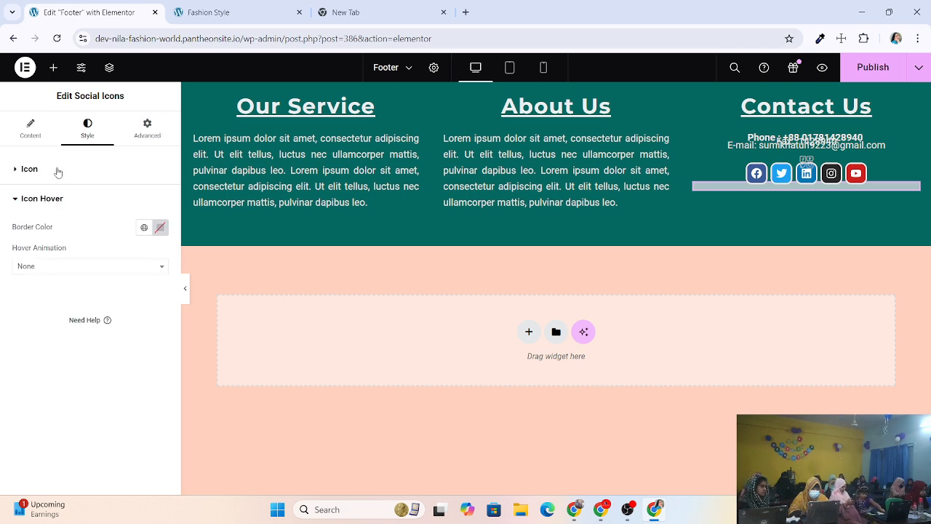
{"action": "left_click", "coordinate": [160, 229]}
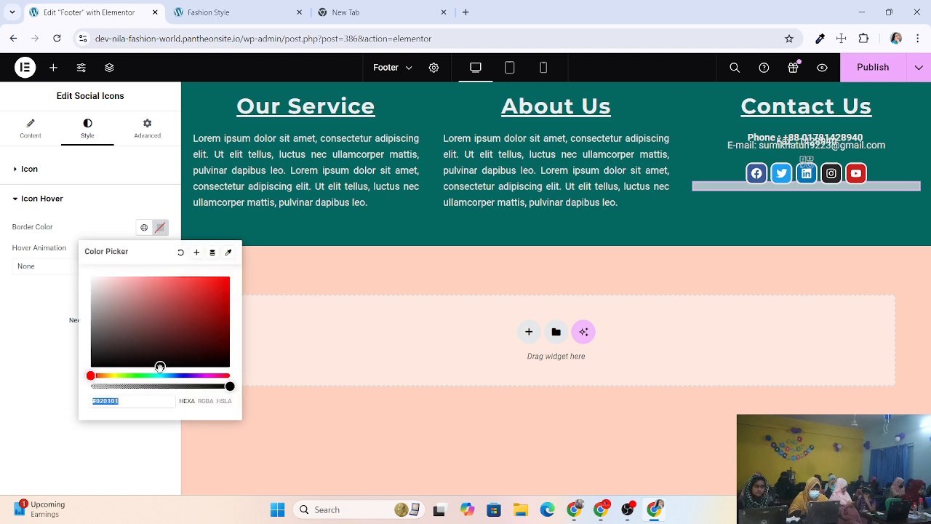
{"action": "left_click_drag", "start_coordinate": [160, 367], "coordinate": [222, 312]}
{"action": "left_click", "coordinate": [31, 345]}
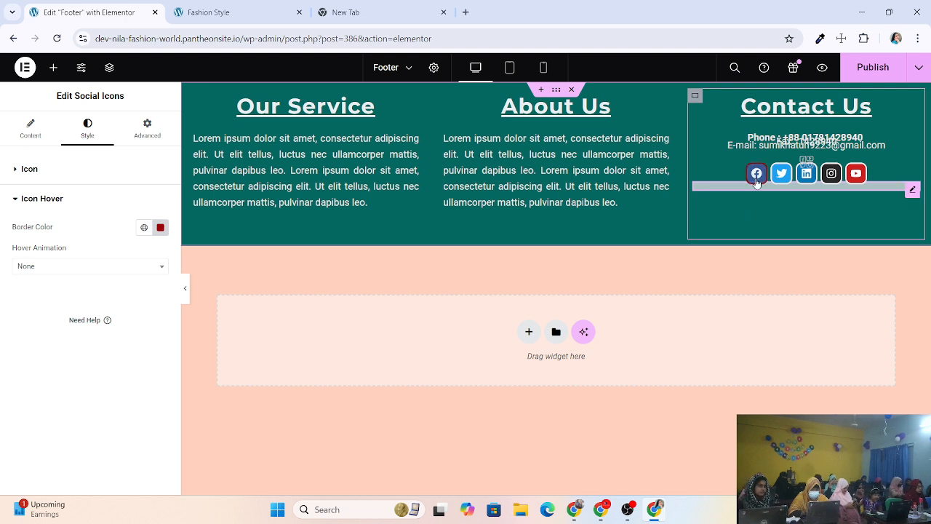
Choose Pulse as the hover animation and publish the footer.
{"action": "left_click", "coordinate": [73, 266]}
{"action": "left_click", "coordinate": [43, 316]}
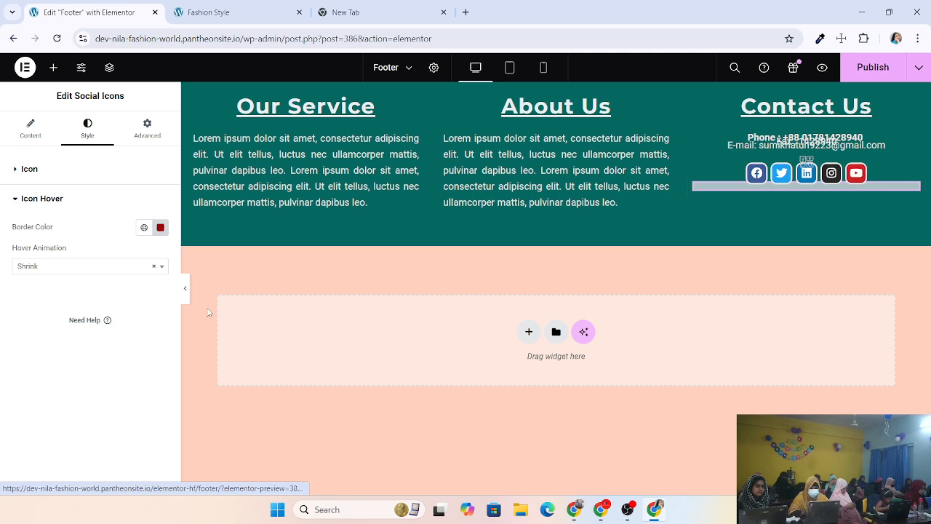
{"action": "left_click", "coordinate": [109, 267]}
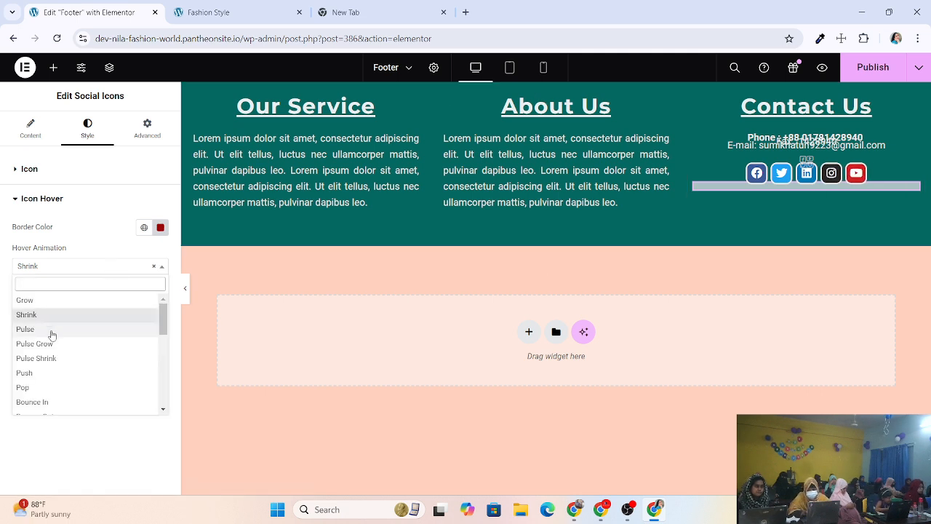
{"action": "left_click", "coordinate": [25, 329]}
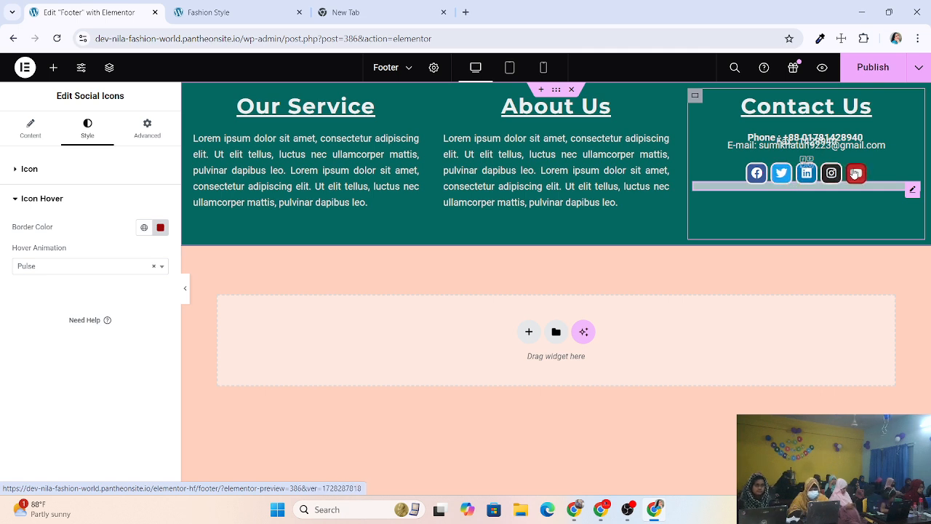
{"action": "left_click", "coordinate": [869, 67]}
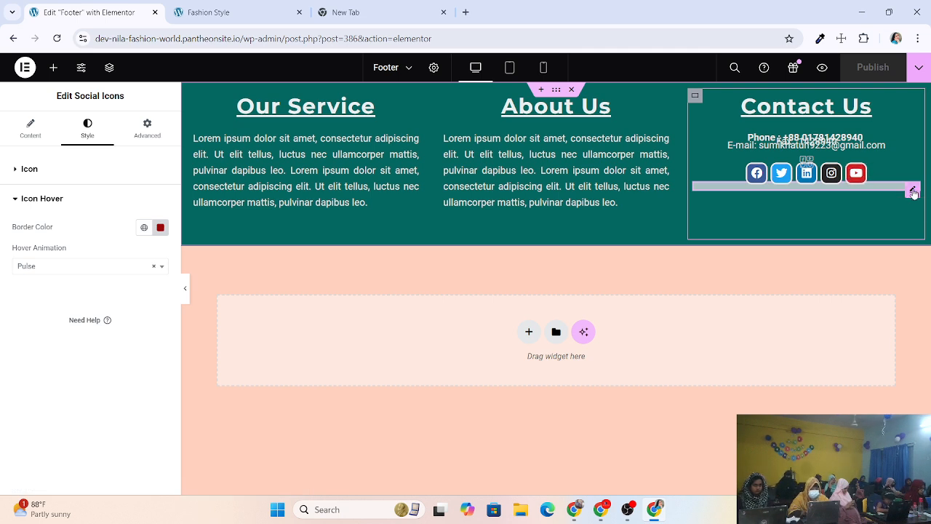
Expand the Youtube item in the Content tab, click its Link field, then switch to the YouTube window.
{"action": "left_click", "coordinate": [30, 128]}
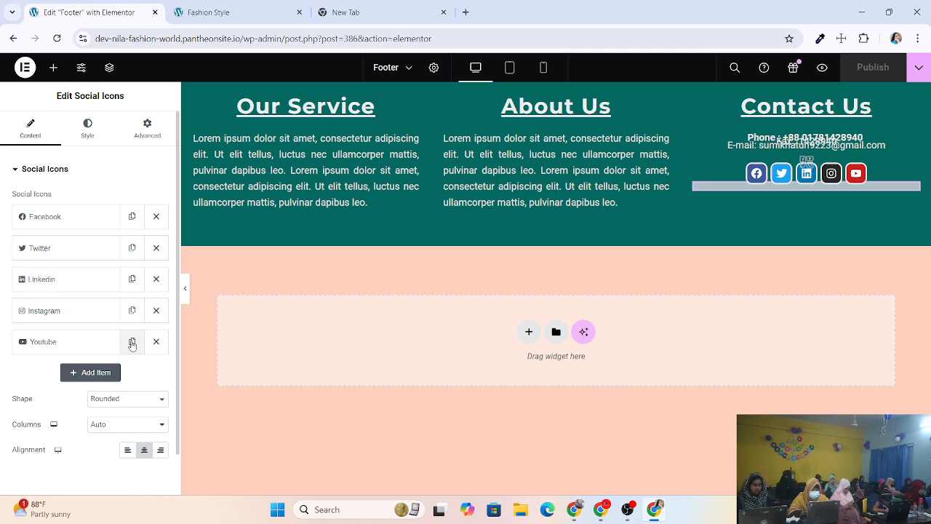
{"action": "left_click", "coordinate": [50, 341]}
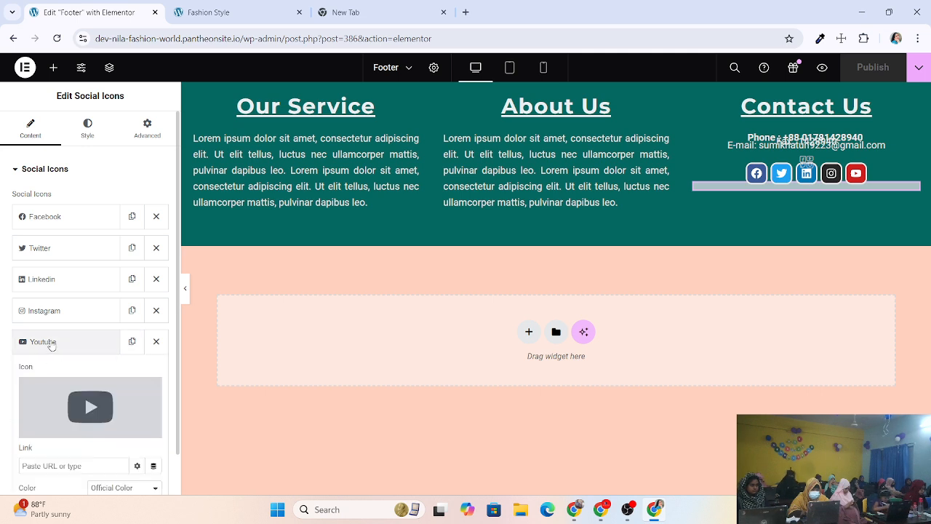
{"action": "scroll", "coordinate": [51, 345], "scroll_direction": "down", "scroll_amount": 1}
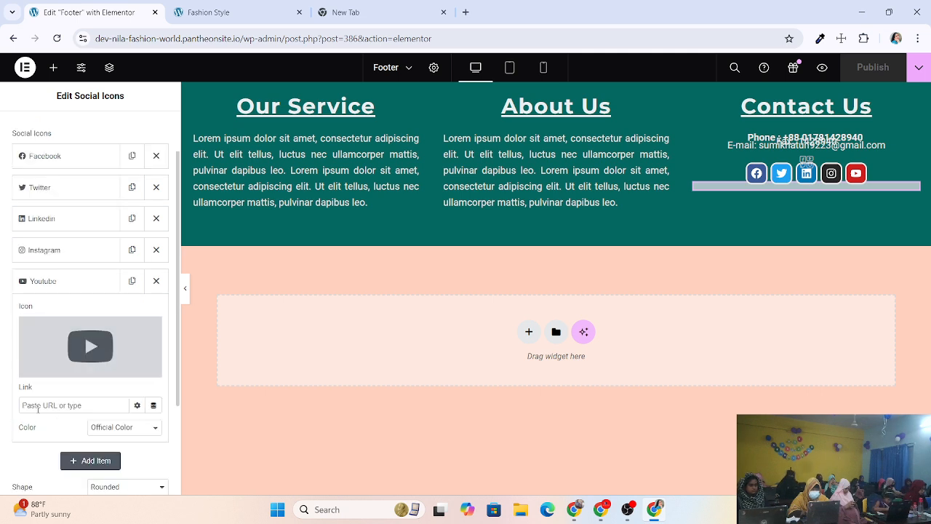
{"action": "left_click", "coordinate": [82, 404]}
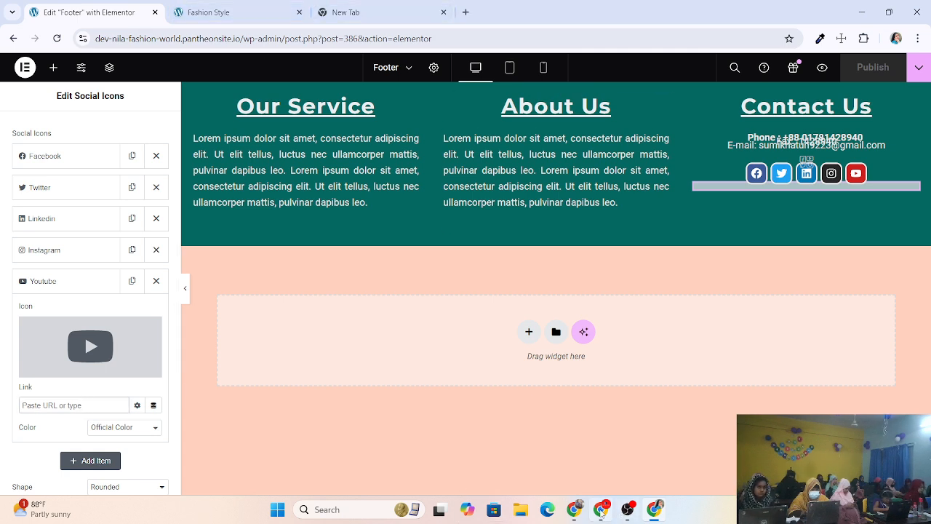
{"action": "mouse_move", "coordinate": [601, 512]}
{"action": "left_click", "coordinate": [599, 445]}
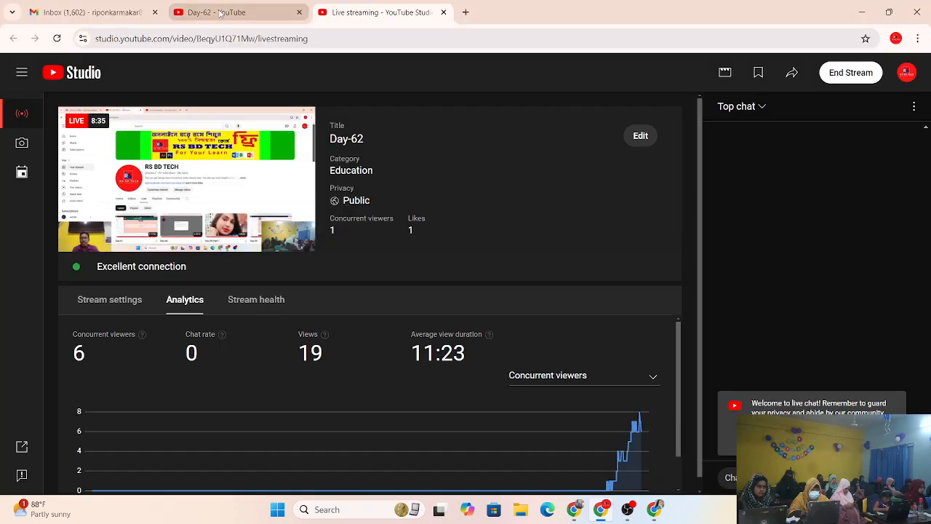
Open the channel's Customize channel page and copy the Channel URL.
{"action": "left_click", "coordinate": [220, 13]}
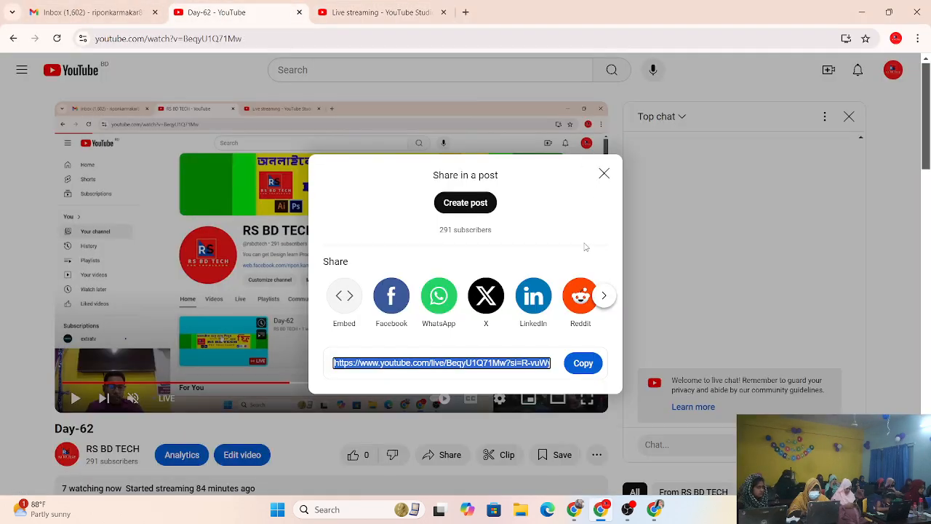
{"action": "left_click", "coordinate": [604, 173]}
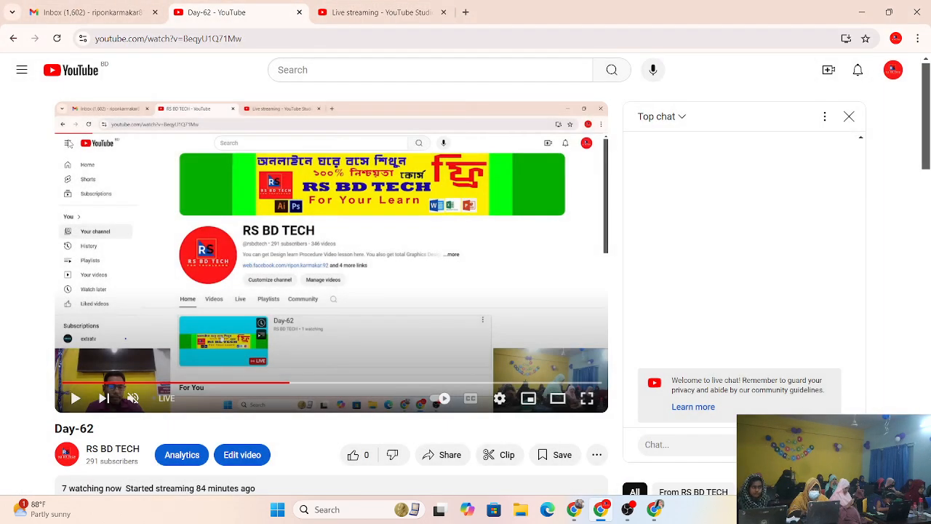
{"action": "left_click", "coordinate": [111, 448]}
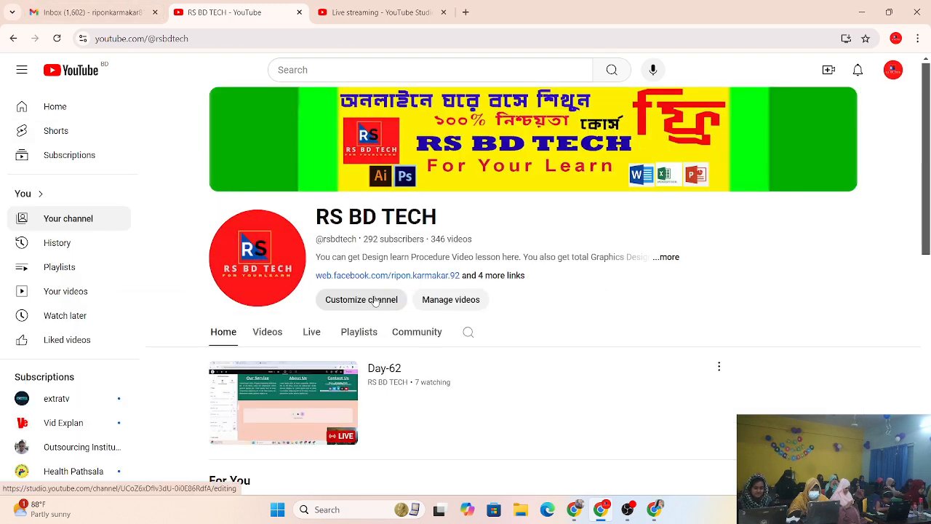
{"action": "left_click", "coordinate": [894, 69]}
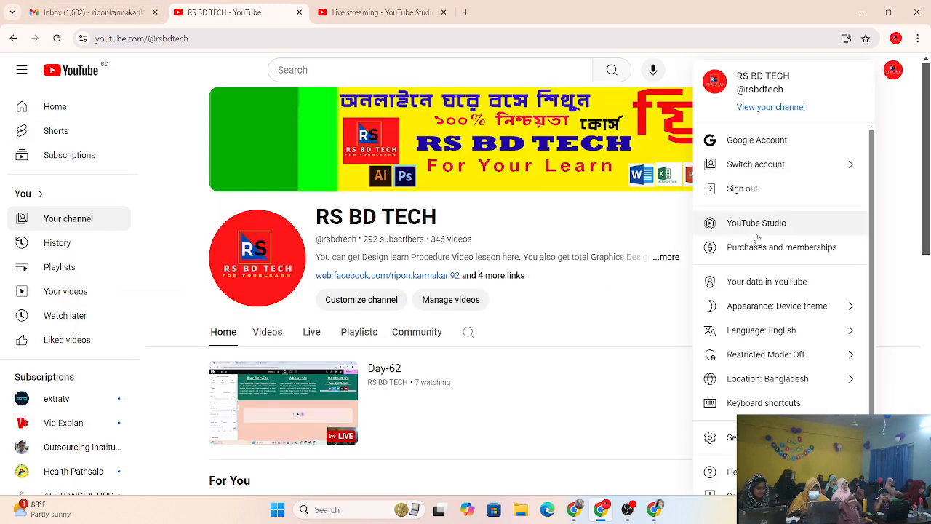
{"action": "left_click", "coordinate": [760, 224]}
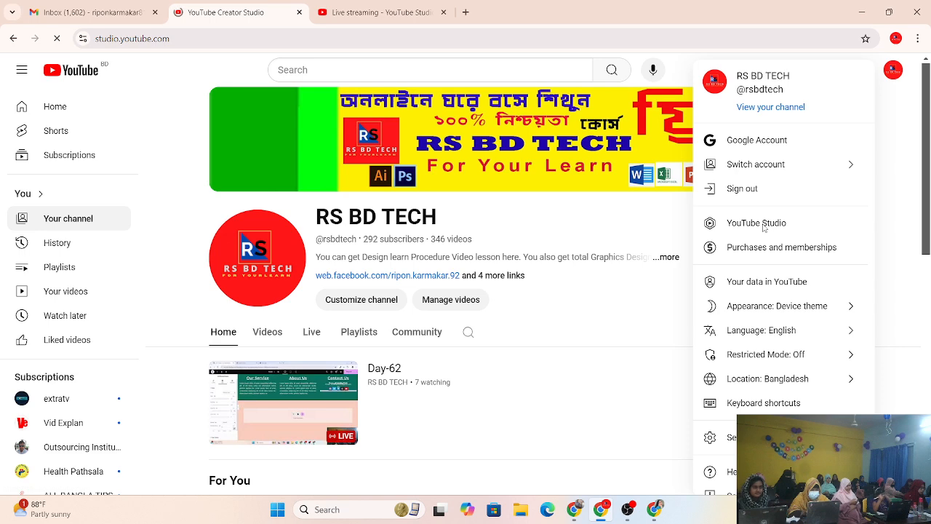
{"action": "left_click", "coordinate": [13, 38]}
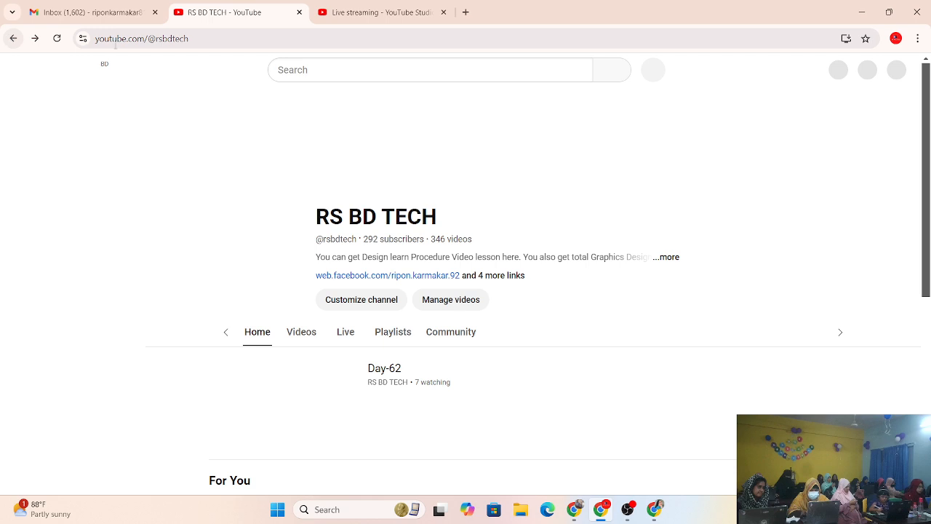
{"action": "left_click", "coordinate": [376, 304]}
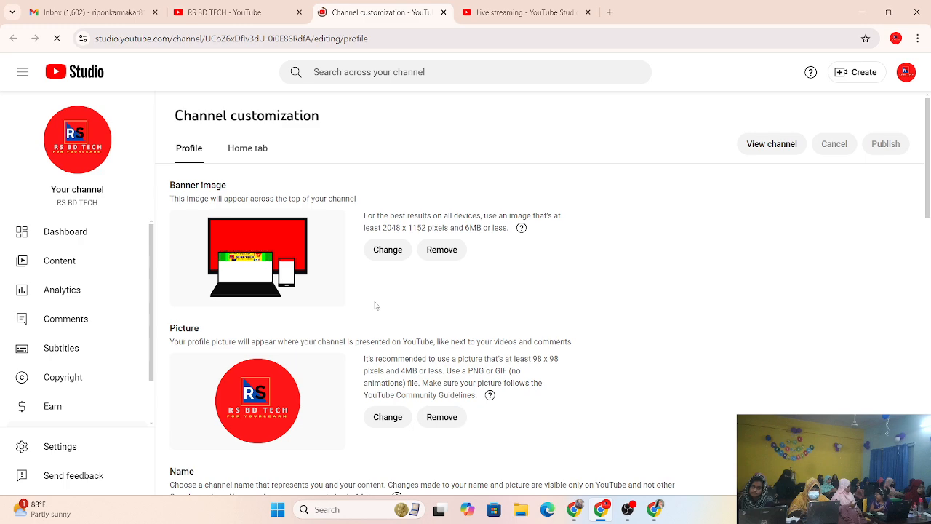
{"action": "scroll", "coordinate": [447, 330], "scroll_direction": "down", "scroll_amount": 4}
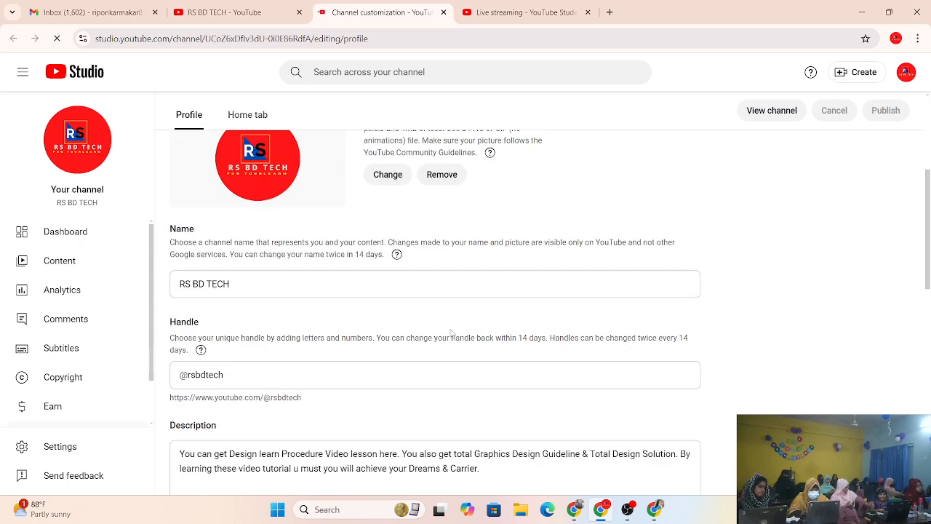
{"action": "scroll", "coordinate": [351, 387], "scroll_direction": "down", "scroll_amount": 5}
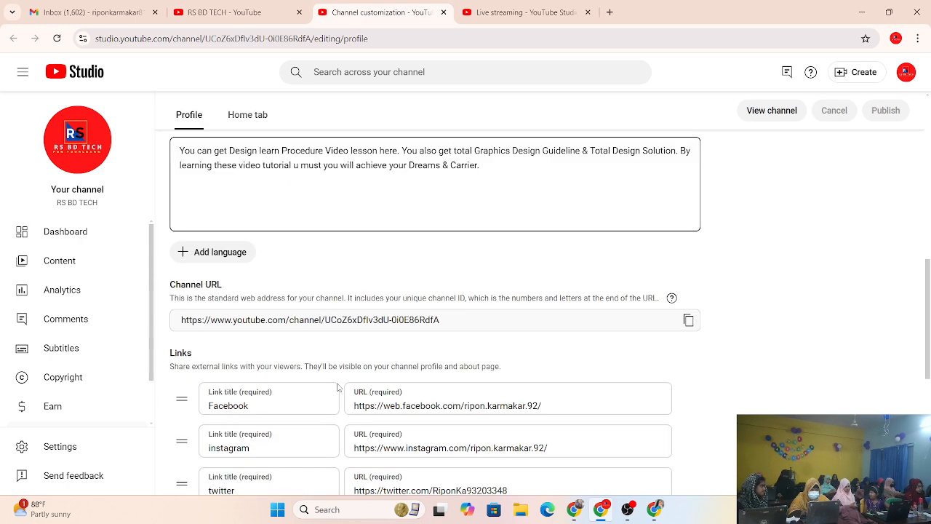
{"action": "left_click", "coordinate": [687, 199]}
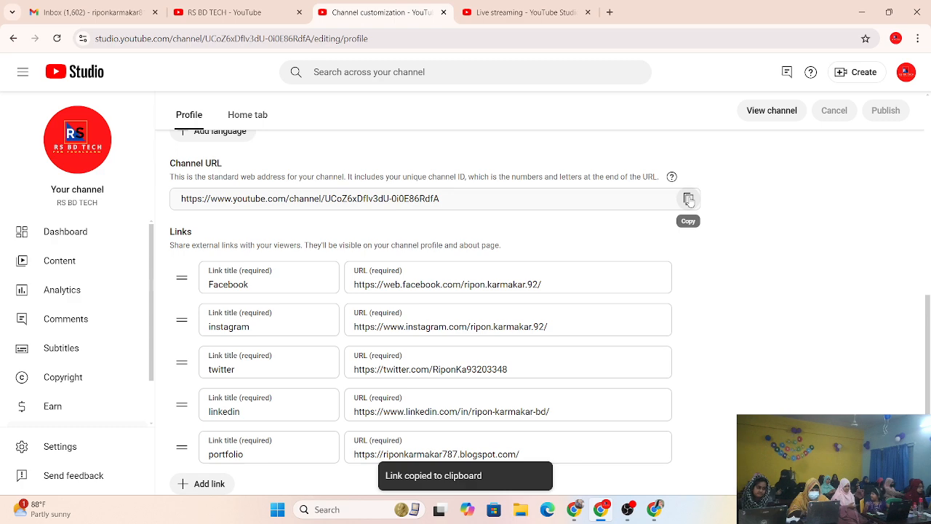
Paste the channel URL into the Youtube item's Link field in Elementor.
{"action": "left_click", "coordinate": [113, 6]}
{"action": "left_click", "coordinate": [222, 12]}
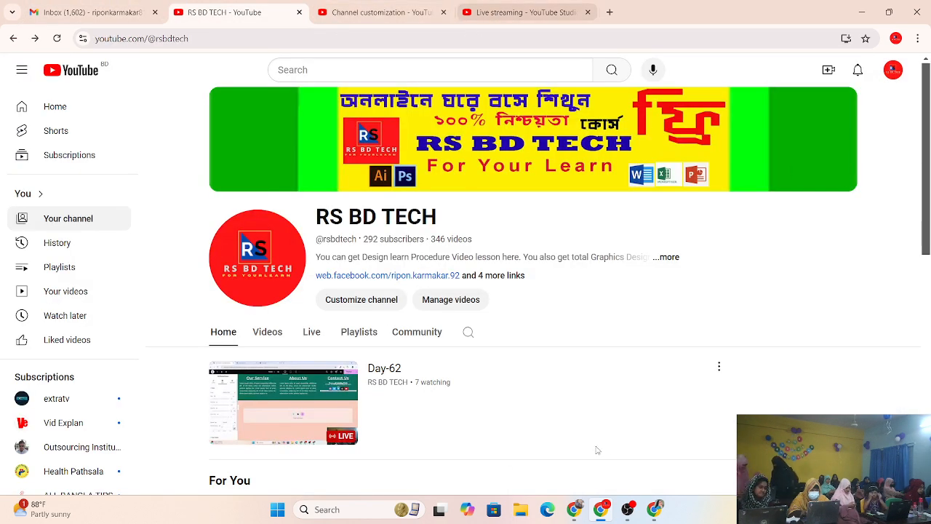
{"action": "mouse_move", "coordinate": [655, 509]}
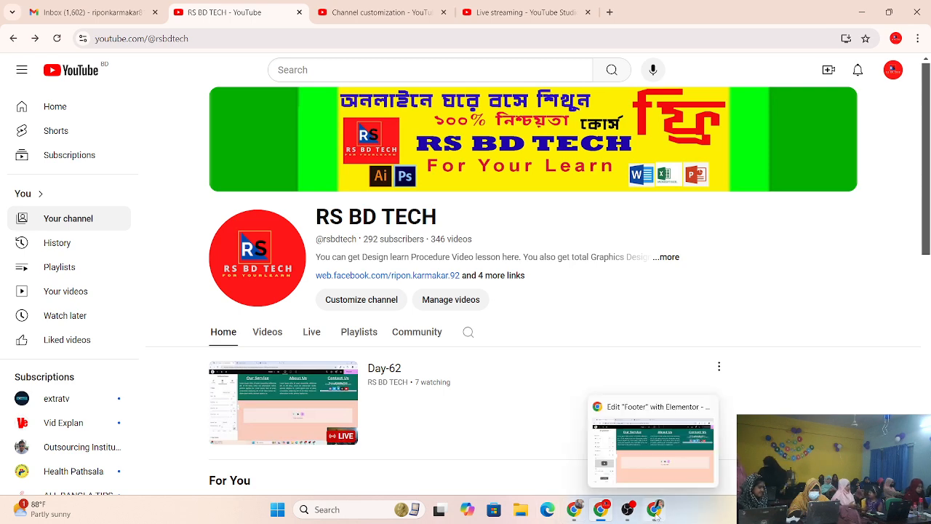
{"action": "left_click", "coordinate": [654, 451]}
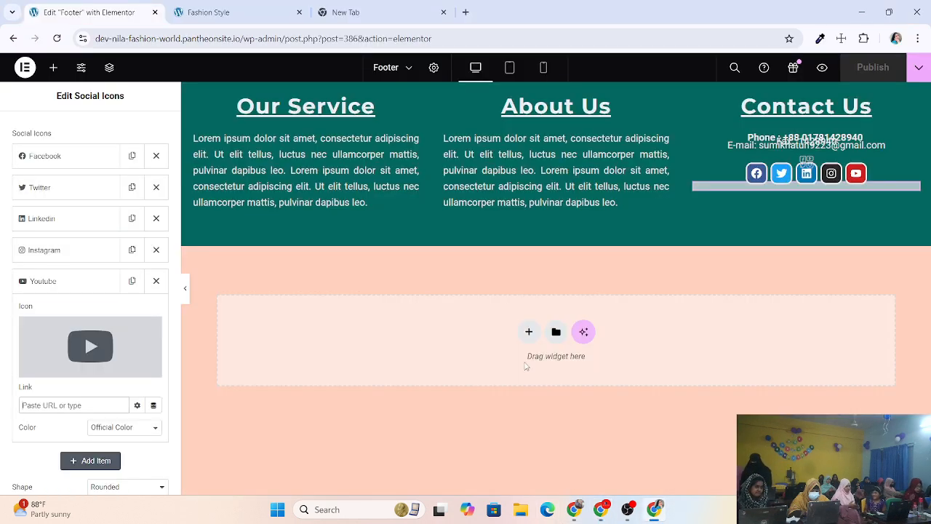
{"action": "right_click", "coordinate": [73, 406]}
{"action": "left_click", "coordinate": [94, 270]}
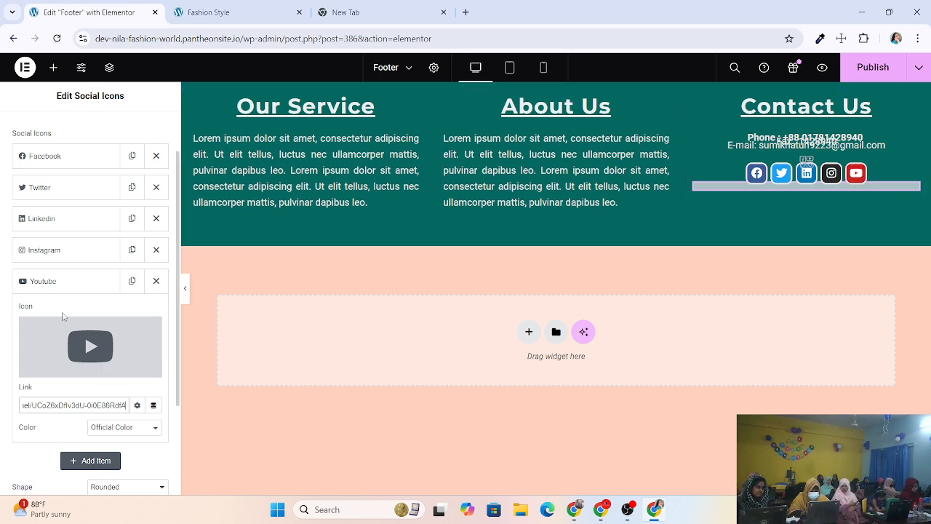
{"action": "scroll", "coordinate": [62, 316], "scroll_direction": "up", "scroll_amount": 2}
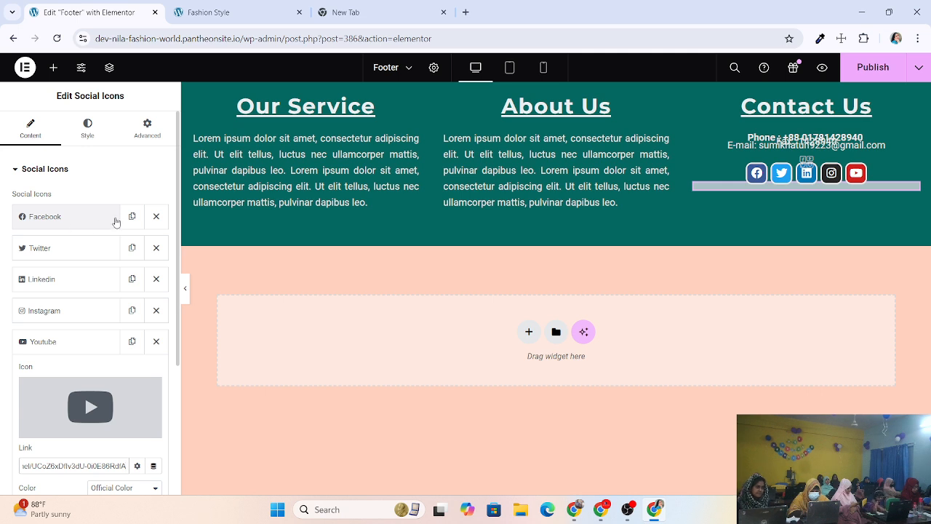
Expand the Facebook item, then open your Facebook profile page in a new tab.
{"action": "left_click", "coordinate": [88, 217]}
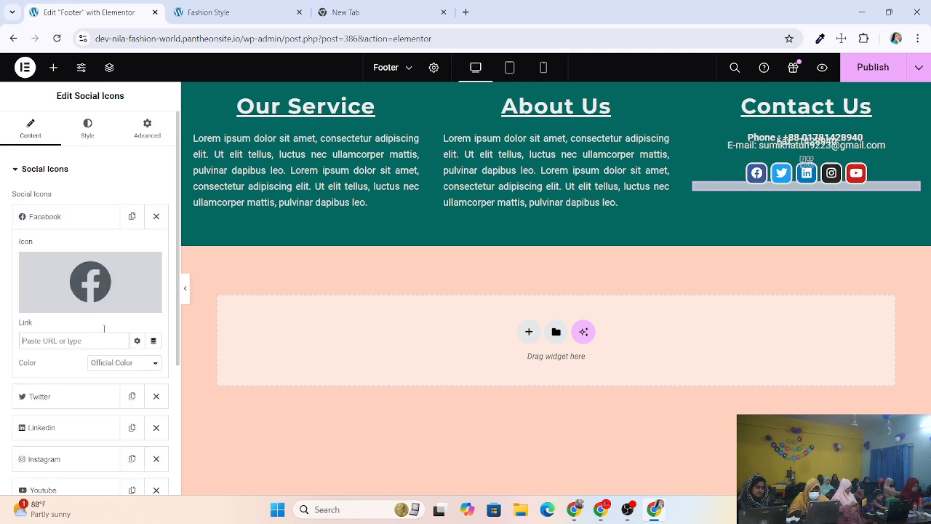
{"action": "left_click", "coordinate": [342, 12]}
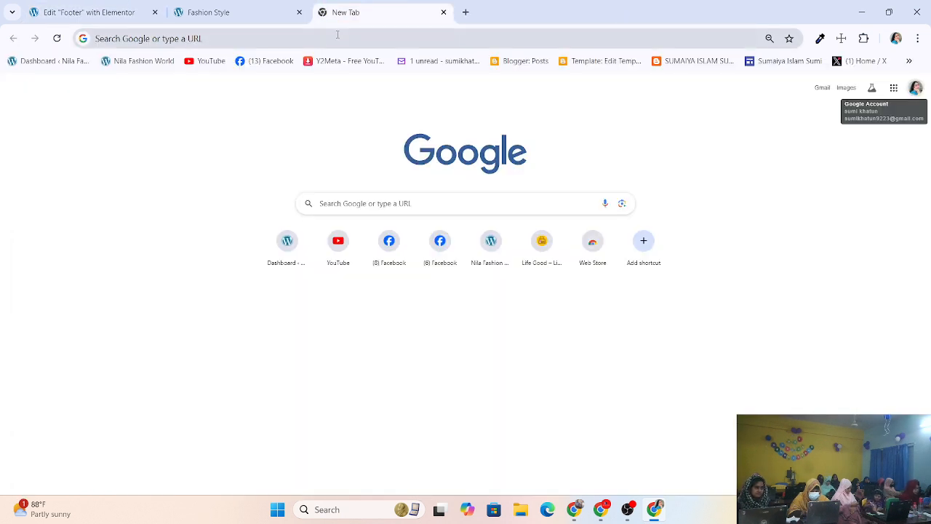
{"action": "left_click", "coordinate": [265, 63]}
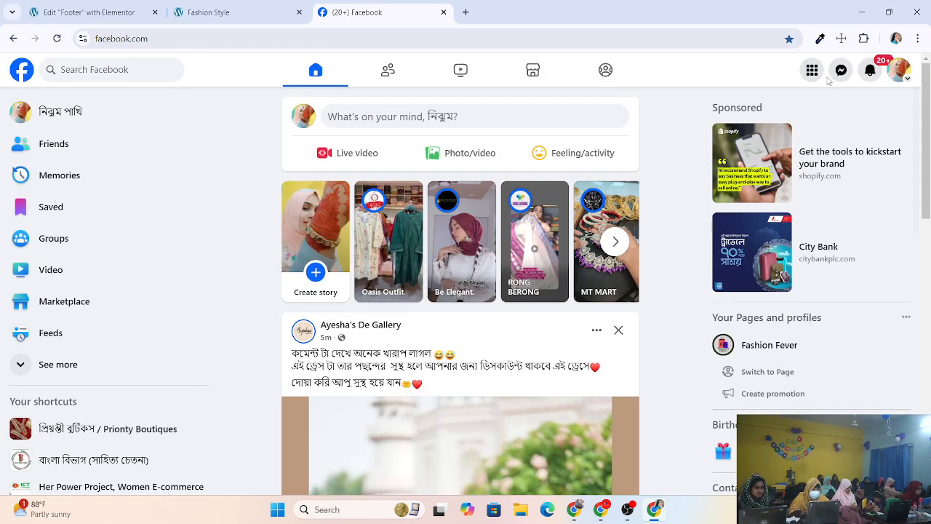
{"action": "left_click", "coordinate": [899, 71]}
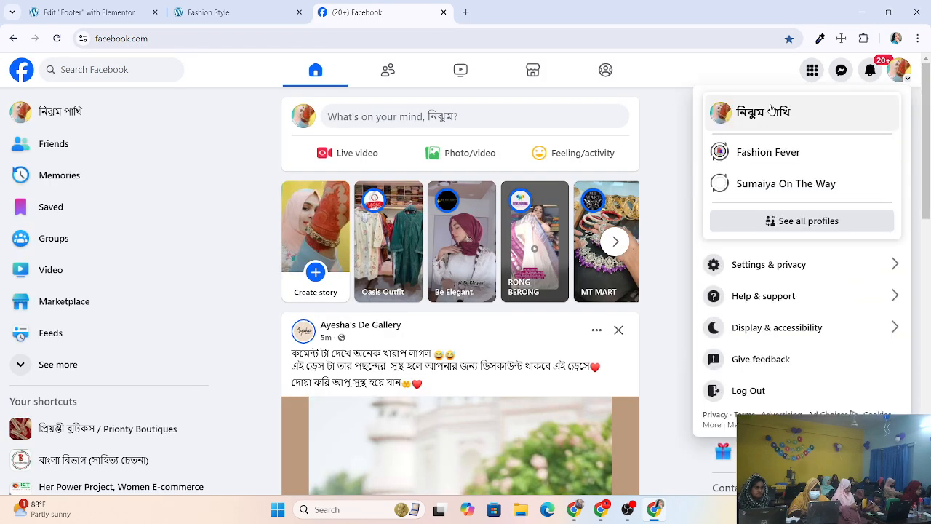
{"action": "left_click", "coordinate": [718, 113]}
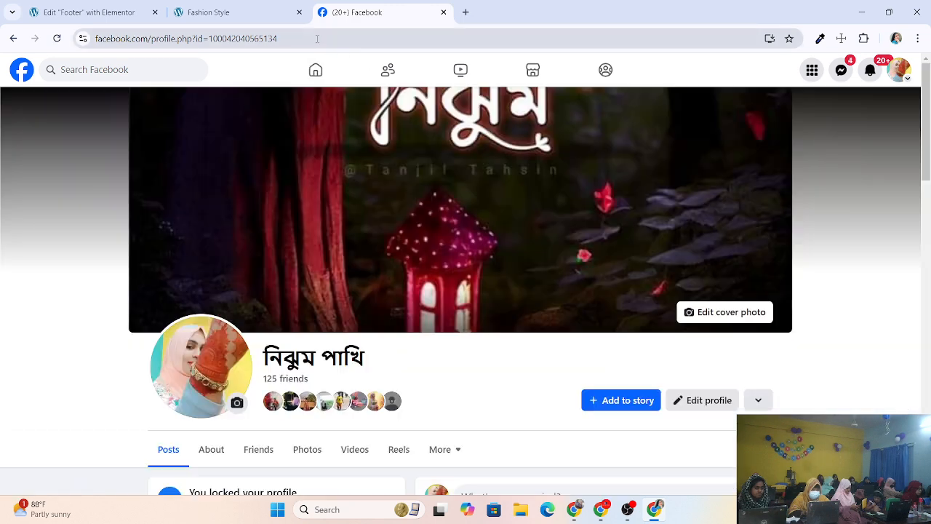
Copy the Facebook profile URL from the address bar and return to Elementor.
{"action": "left_click", "coordinate": [387, 37]}
{"action": "left_click", "coordinate": [387, 37]}
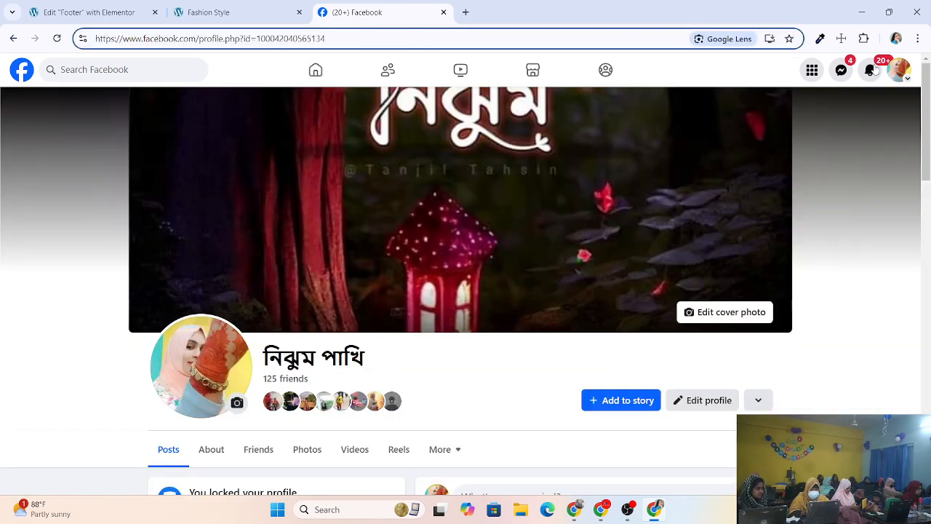
{"action": "key", "text": "ctrl+a"}
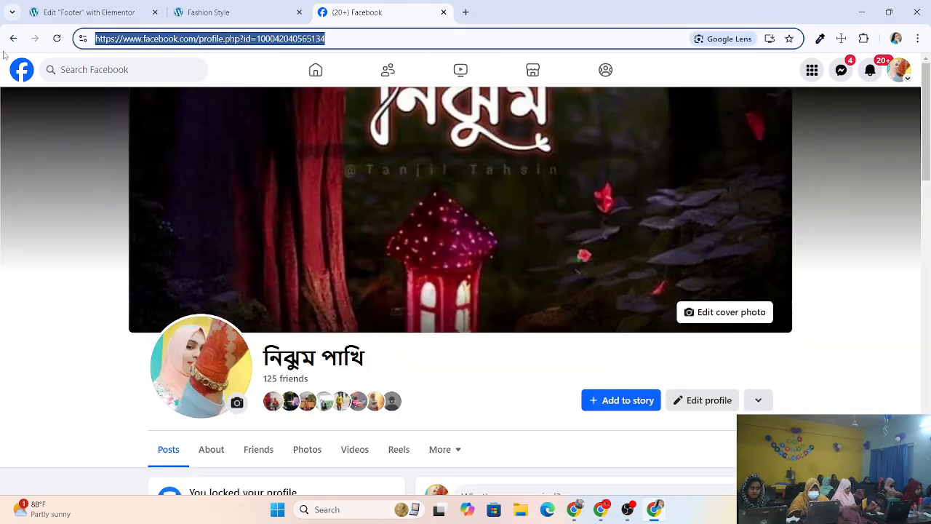
{"action": "right_click", "coordinate": [148, 36]}
{"action": "left_click", "coordinate": [191, 143]}
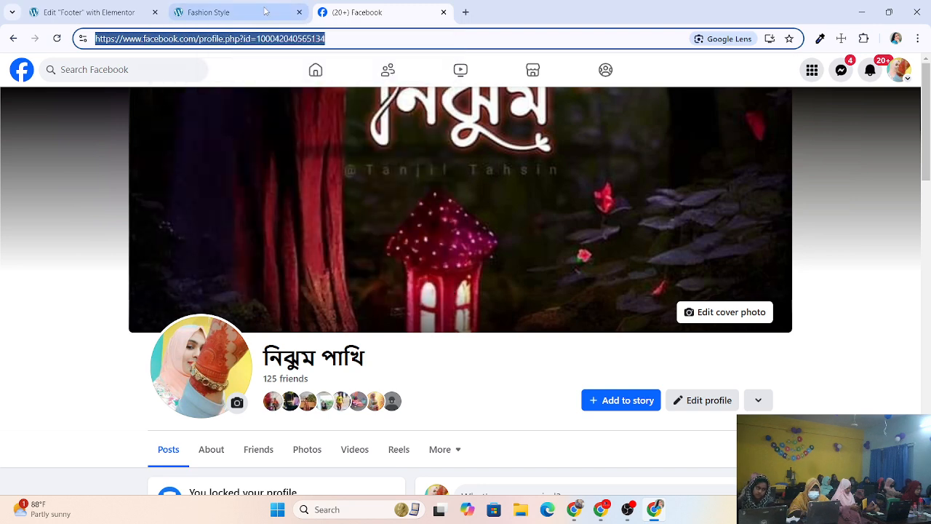
{"action": "left_click", "coordinate": [93, 15]}
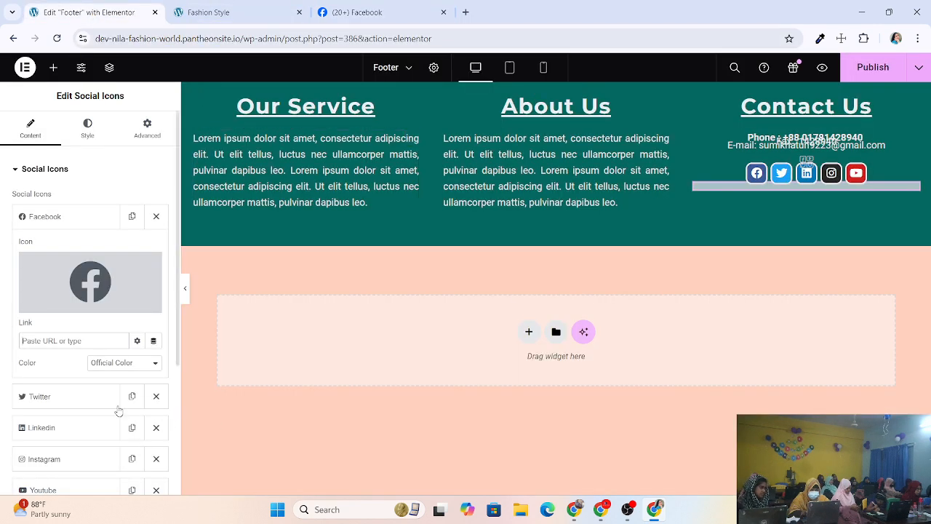
Paste the Facebook profile address into the Facebook icon's Link field.
{"action": "right_click", "coordinate": [70, 340]}
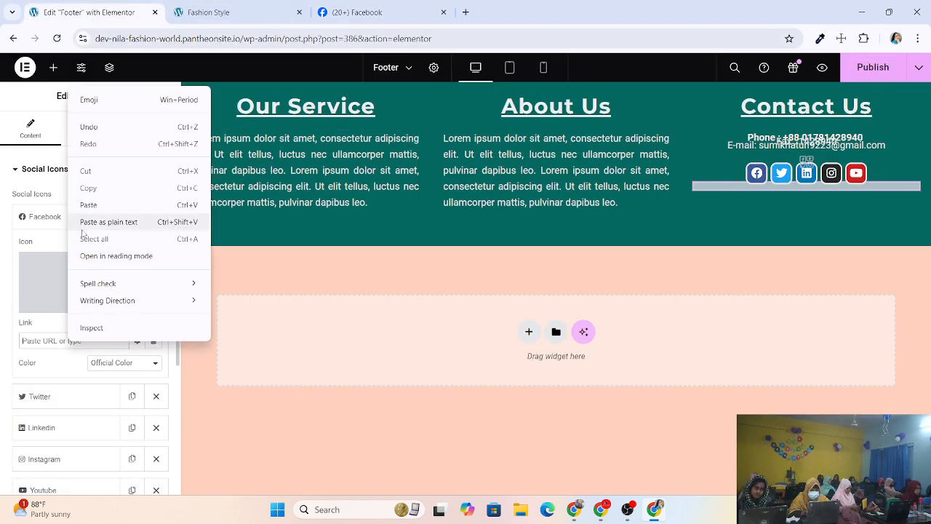
{"action": "left_click", "coordinate": [87, 206]}
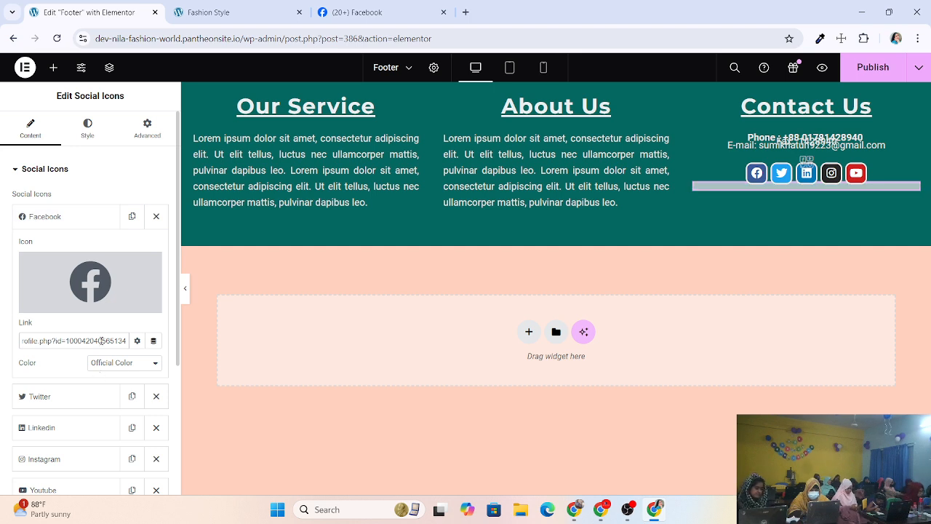
{"action": "scroll", "coordinate": [62, 379], "scroll_direction": "down", "scroll_amount": 1}
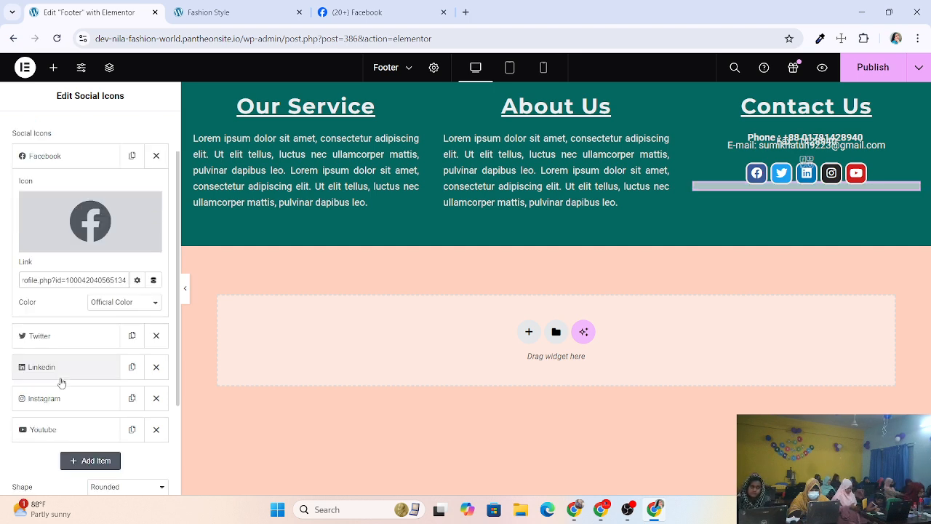
Expand the Twitter item and open a new blank browser tab.
{"action": "left_click", "coordinate": [80, 336]}
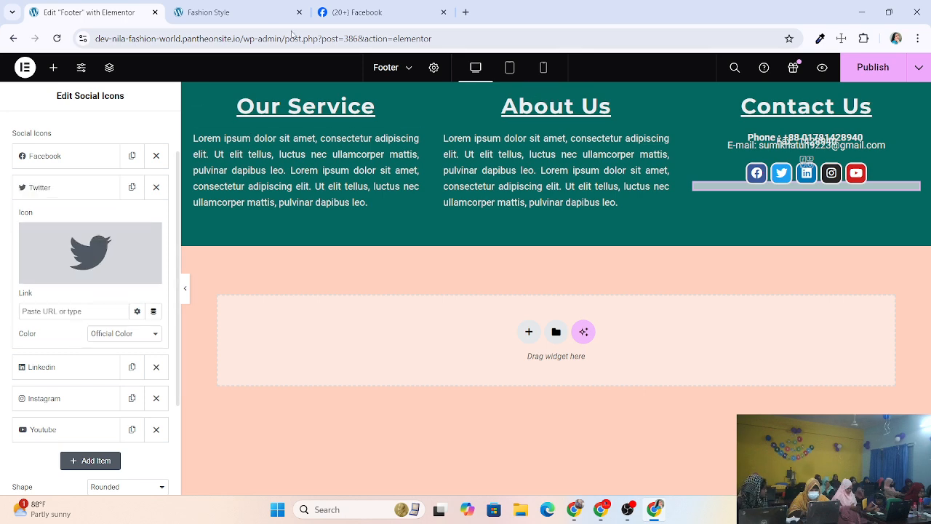
{"action": "left_click", "coordinate": [391, 14]}
{"action": "left_click", "coordinate": [466, 12]}
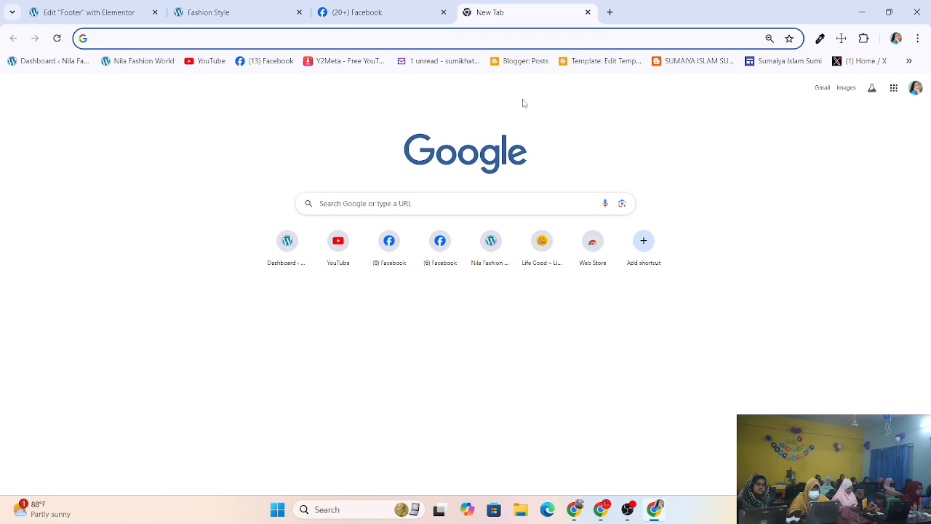
Open X from the bookmarks overflow and go to the account's profile page.
{"action": "left_click", "coordinate": [909, 60]}
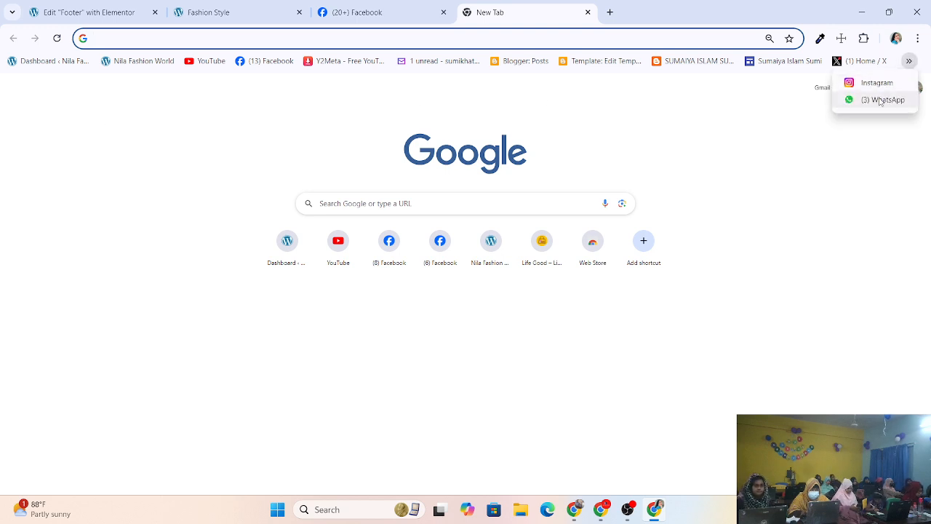
{"action": "left_click", "coordinate": [861, 60]}
{"action": "left_click", "coordinate": [861, 60]}
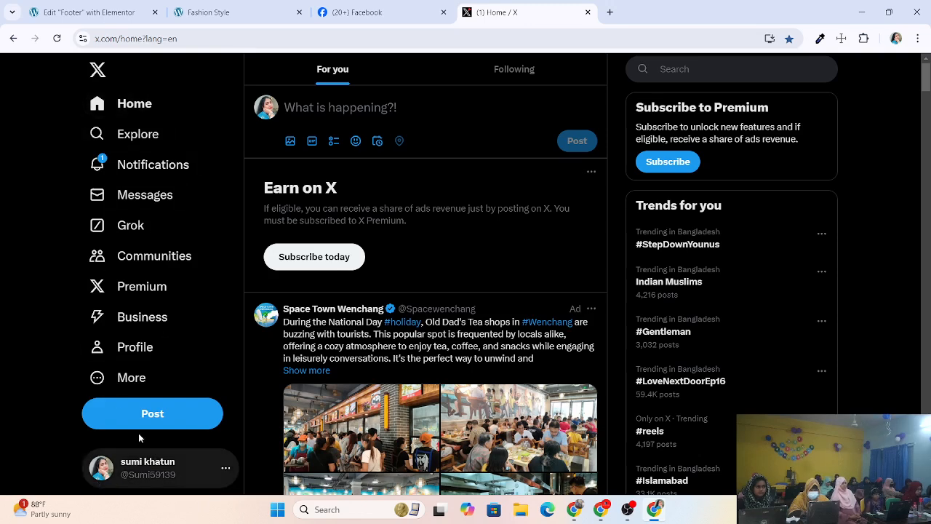
{"action": "scroll", "coordinate": [139, 433], "scroll_direction": "down", "scroll_amount": 4}
{"action": "left_click", "coordinate": [152, 469]}
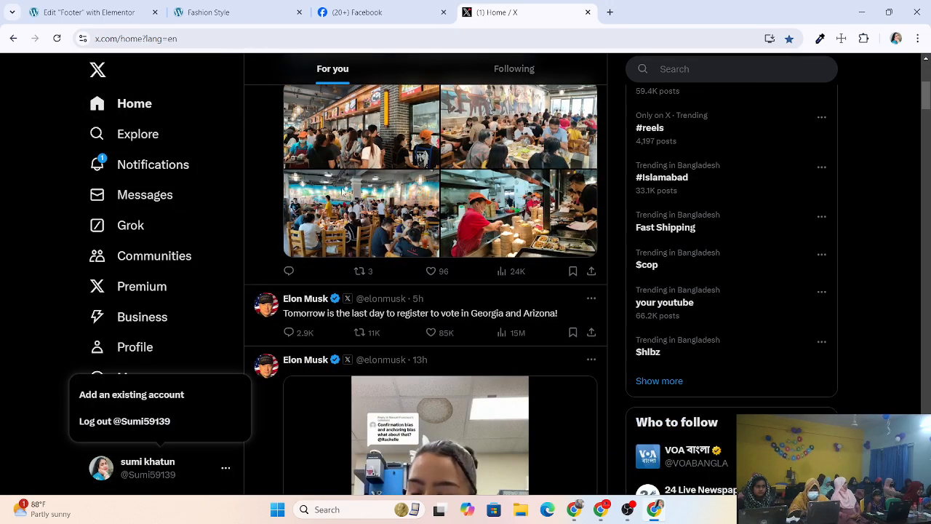
{"action": "left_click", "coordinate": [183, 464]}
{"action": "scroll", "coordinate": [194, 417], "scroll_direction": "down", "scroll_amount": 4}
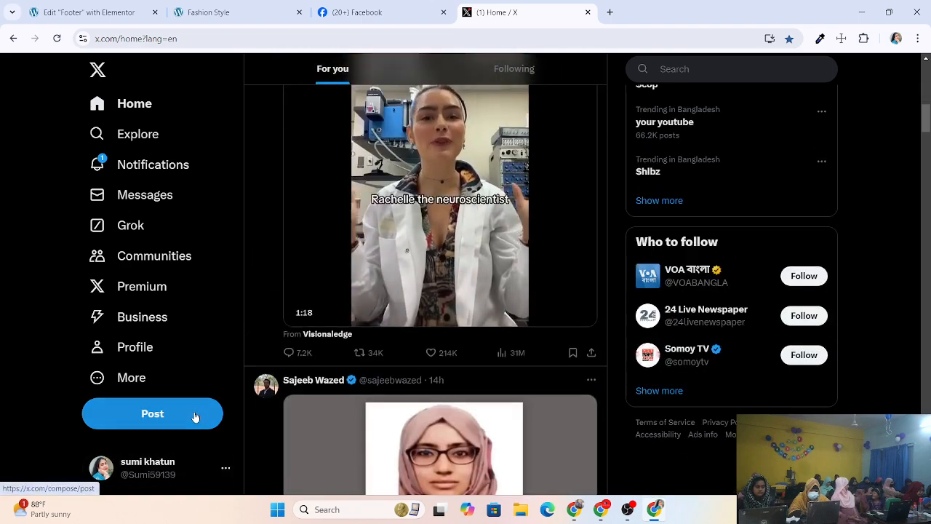
{"action": "scroll", "coordinate": [110, 187], "scroll_direction": "up", "scroll_amount": 5}
{"action": "left_click", "coordinate": [130, 354]}
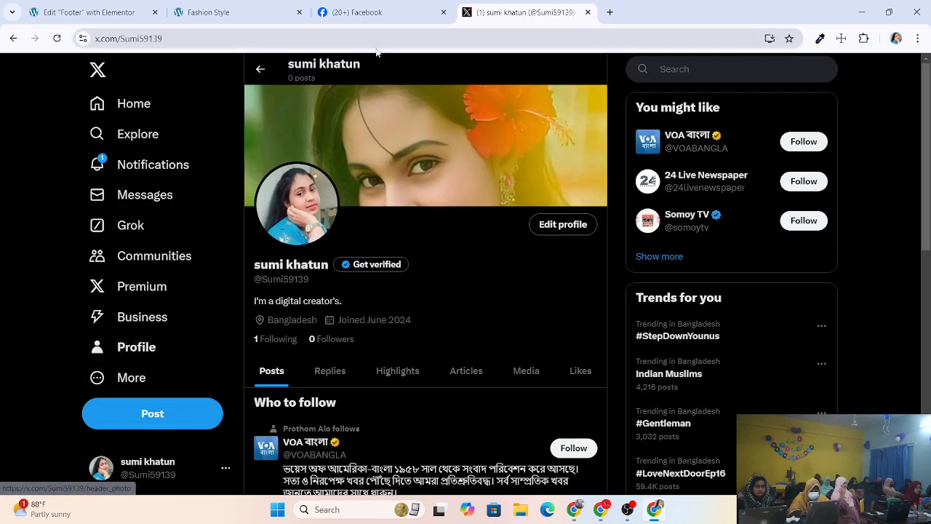
Select and copy the X profile address, then switch over to the Fashion Style site tab.
{"action": "left_click", "coordinate": [398, 34]}
{"action": "left_click_drag", "start_coordinate": [400, 34], "coordinate": [1, 54]}
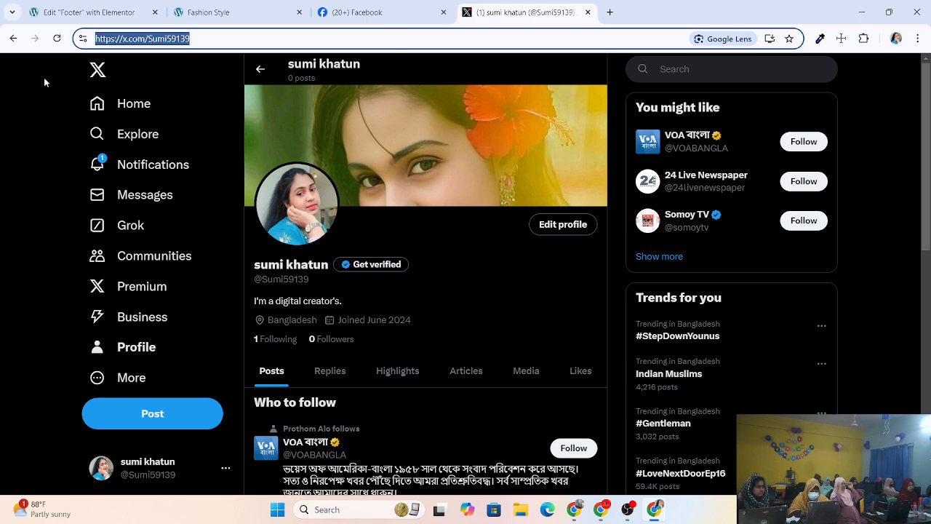
{"action": "left_click", "coordinate": [364, 13]}
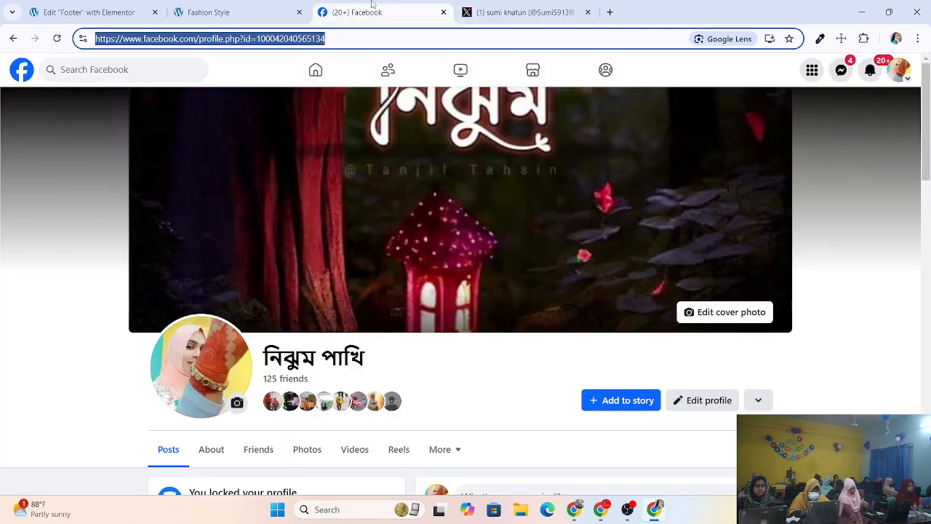
{"action": "left_click", "coordinate": [218, 12]}
Paste the X profile address into the Twitter Link field, expand LinkedIn, and open a new tab.
{"action": "left_click", "coordinate": [98, 20]}
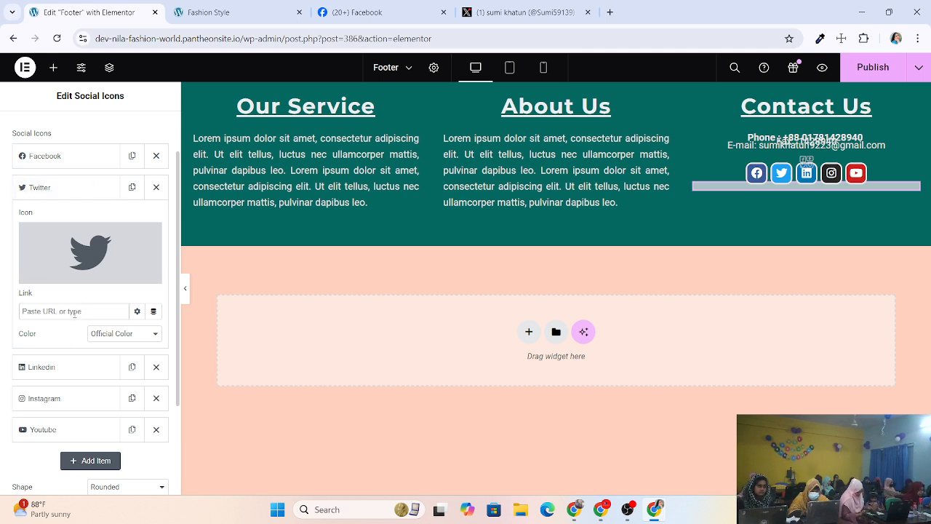
{"action": "left_click", "coordinate": [74, 311]}
{"action": "key", "text": "ctrl+v"}
{"action": "left_click", "coordinate": [69, 375]}
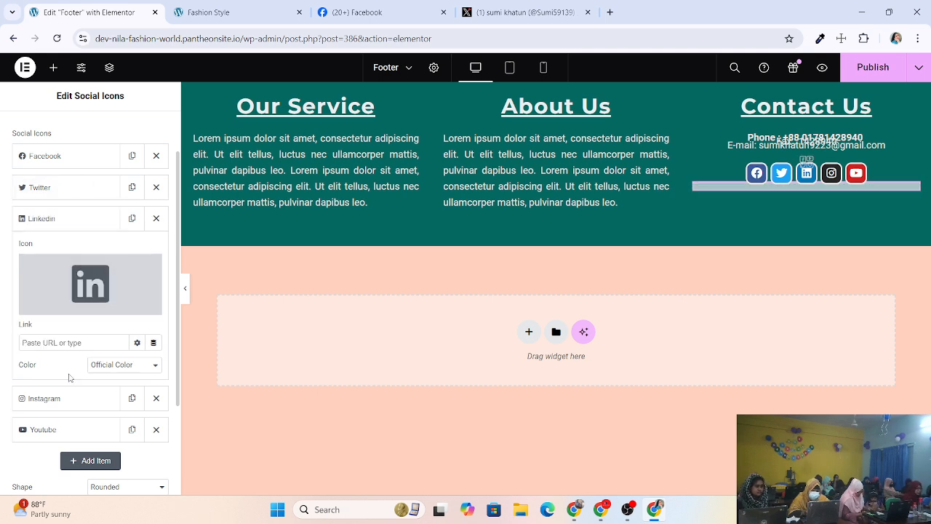
{"action": "left_click", "coordinate": [609, 12]}
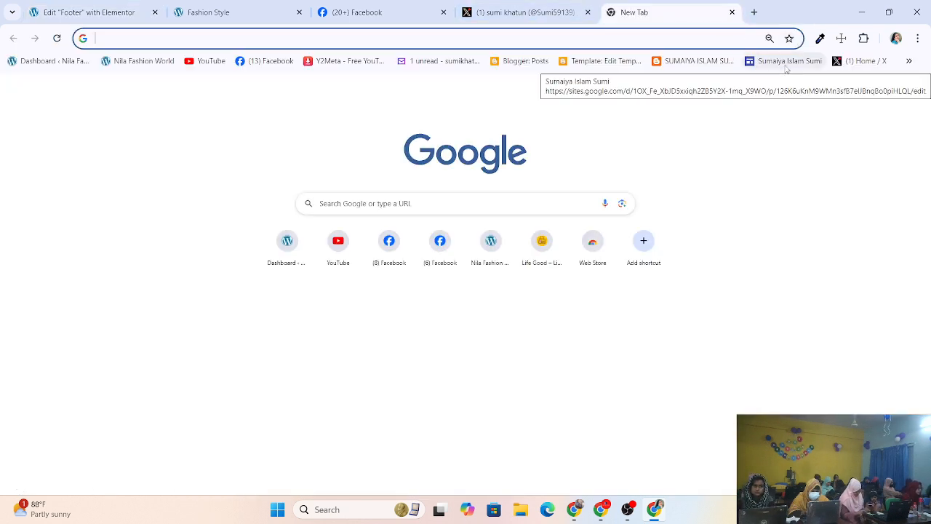
Open Instagram from the bookmarks overflow and go to the account's profile page.
{"action": "left_click", "coordinate": [909, 61]}
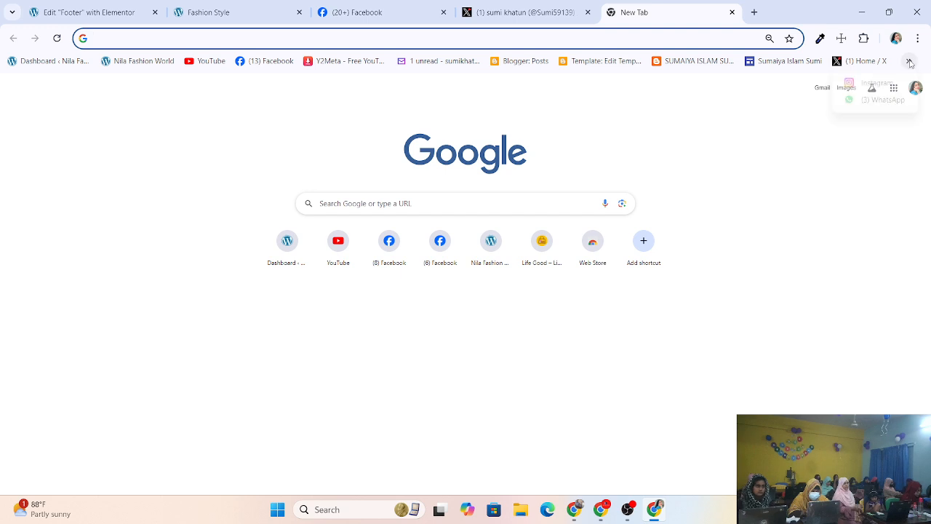
{"action": "left_click", "coordinate": [877, 84]}
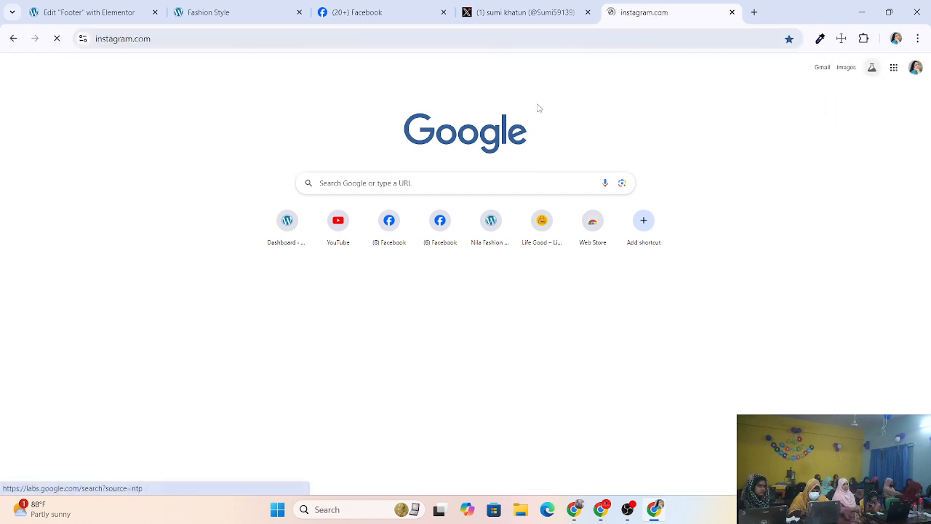
{"action": "left_click", "coordinate": [279, 36]}
{"action": "left_click", "coordinate": [278, 36]}
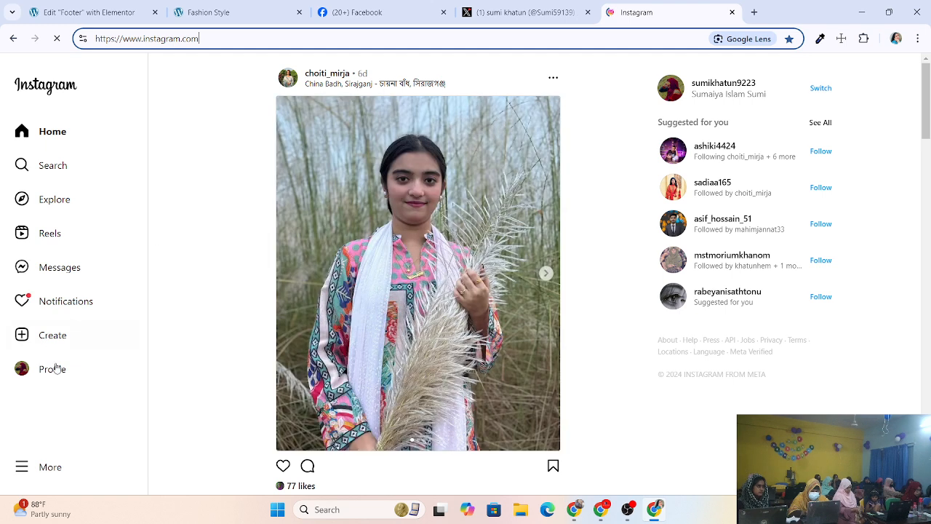
{"action": "left_click", "coordinate": [57, 375]}
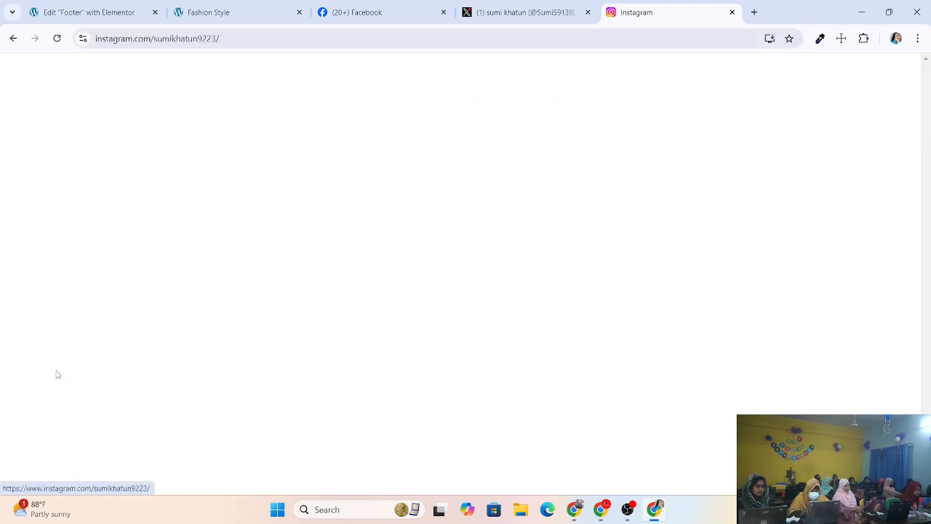
Copy the Instagram profile address and close the Instagram tab.
{"action": "left_click", "coordinate": [483, 36]}
{"action": "left_click", "coordinate": [518, 38]}
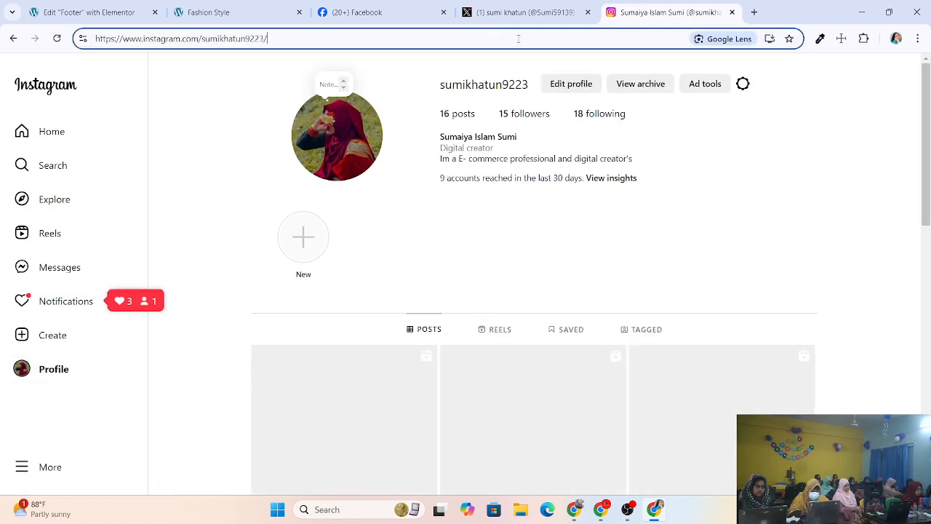
{"action": "left_click_drag", "start_coordinate": [519, 38], "coordinate": [94, 39]}
{"action": "right_click", "coordinate": [137, 38]}
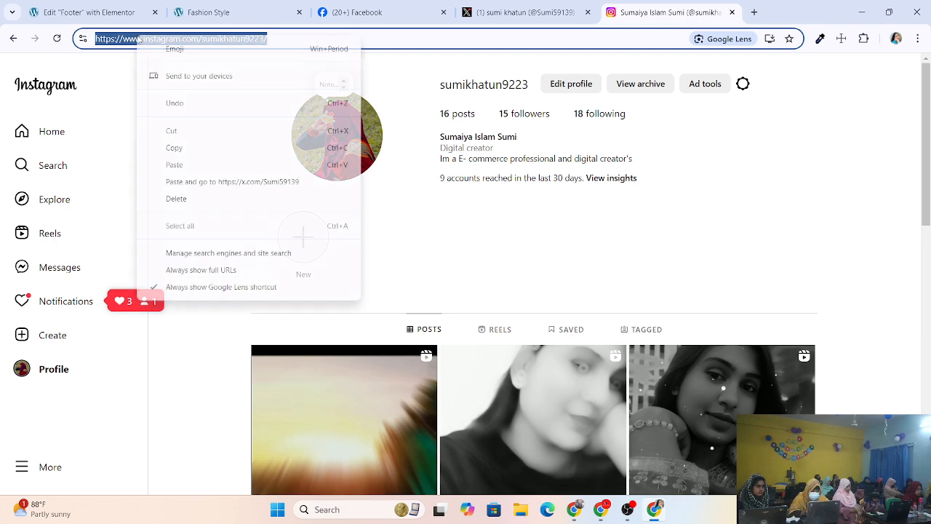
{"action": "left_click", "coordinate": [185, 149]}
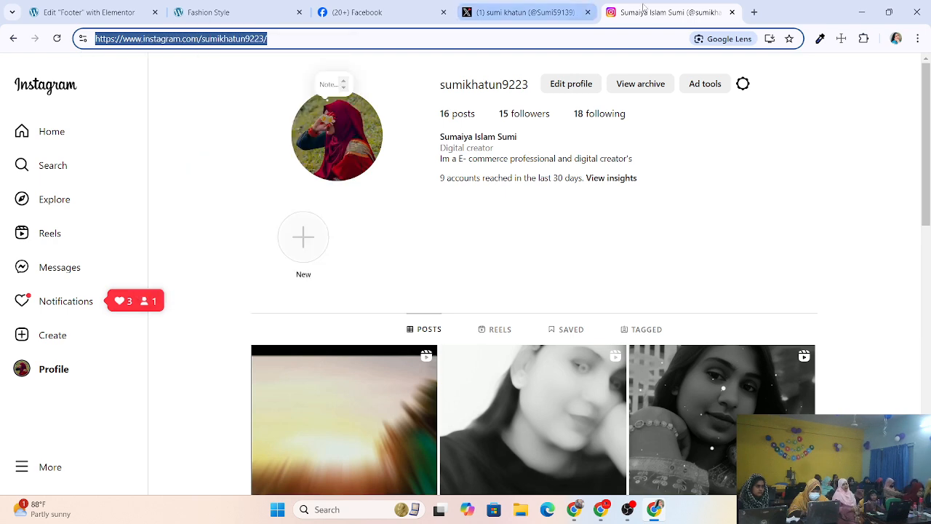
{"action": "left_click", "coordinate": [732, 12]}
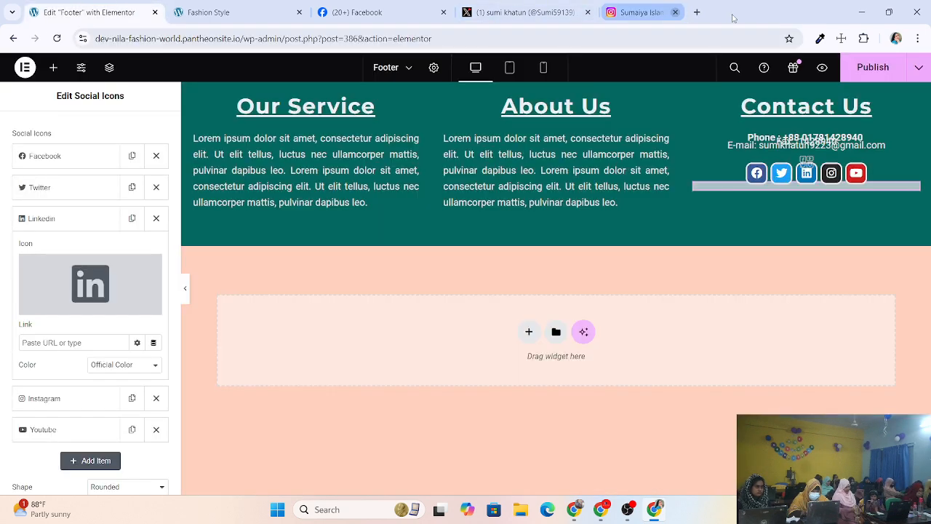
Paste the copied Instagram profile address into the Instagram icon's Link field.
{"action": "left_click", "coordinate": [225, 12]}
{"action": "left_click", "coordinate": [87, 13]}
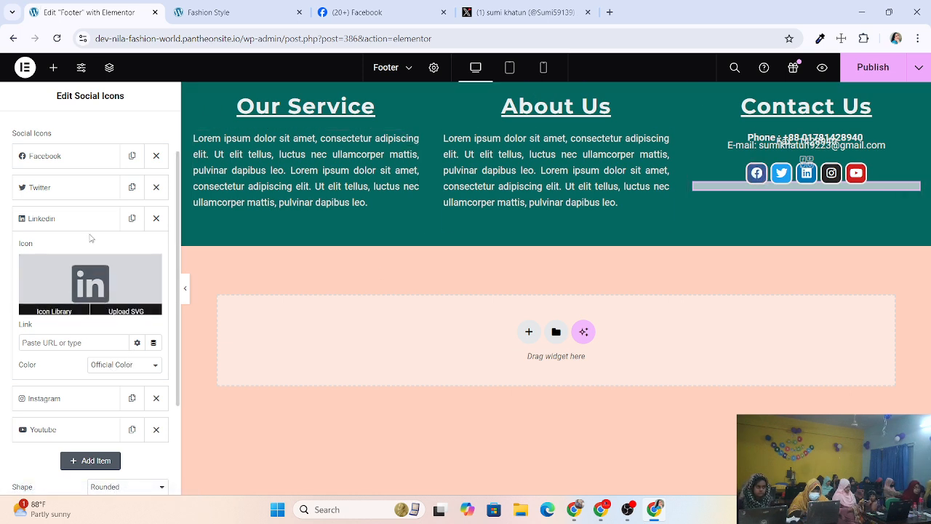
{"action": "scroll", "coordinate": [104, 305], "scroll_direction": "down", "scroll_amount": 1}
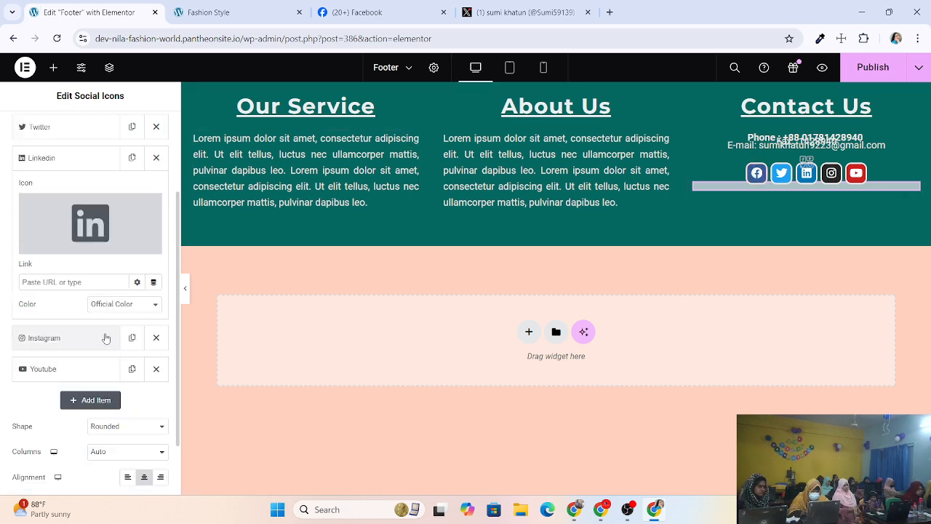
{"action": "left_click", "coordinate": [56, 337]}
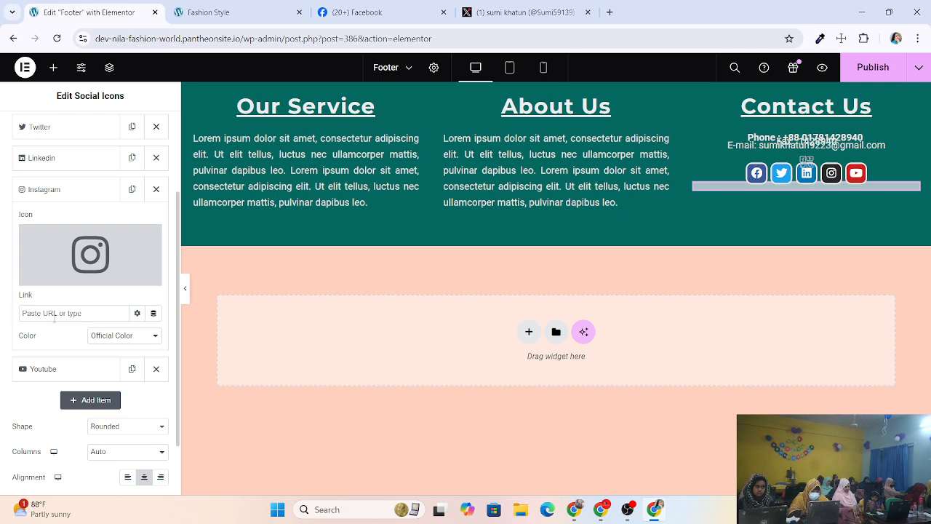
{"action": "right_click", "coordinate": [55, 313]}
{"action": "left_click", "coordinate": [76, 182]}
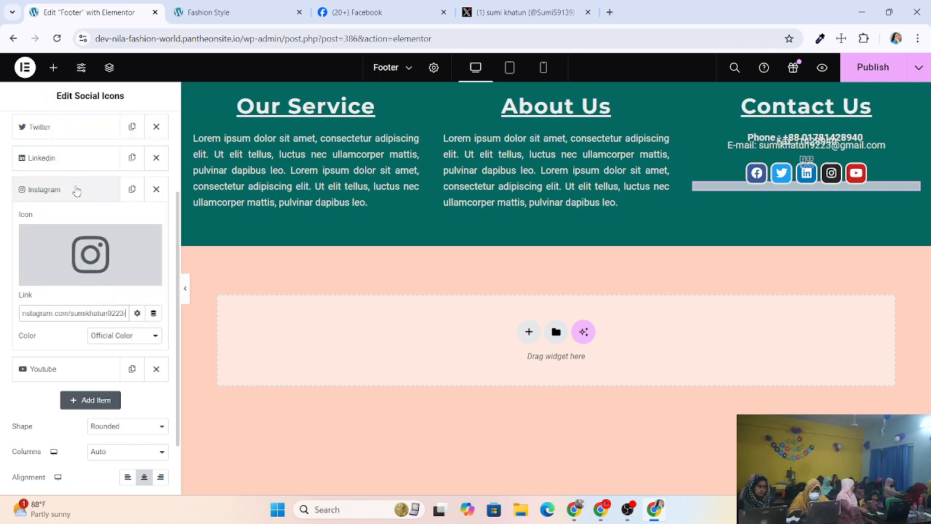
{"action": "scroll", "coordinate": [114, 349], "scroll_direction": "down", "scroll_amount": 1}
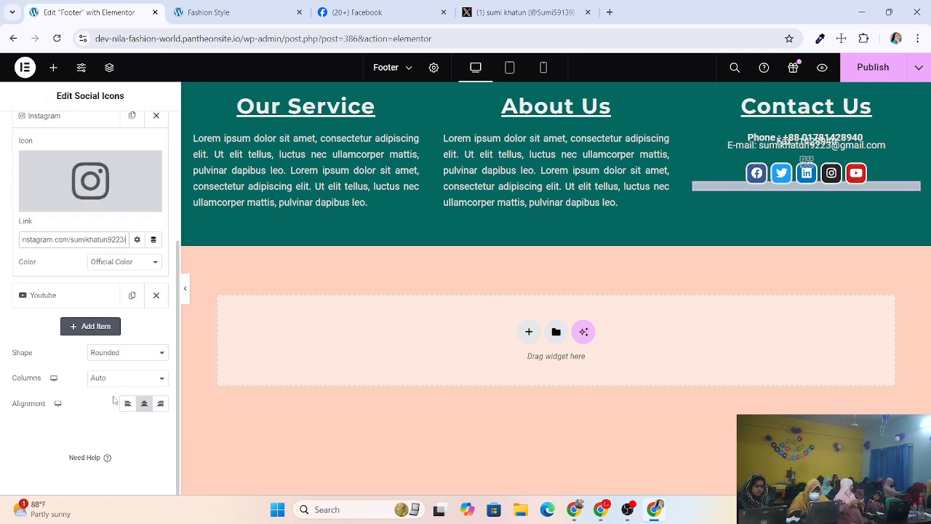
{"action": "left_click", "coordinate": [123, 353]}
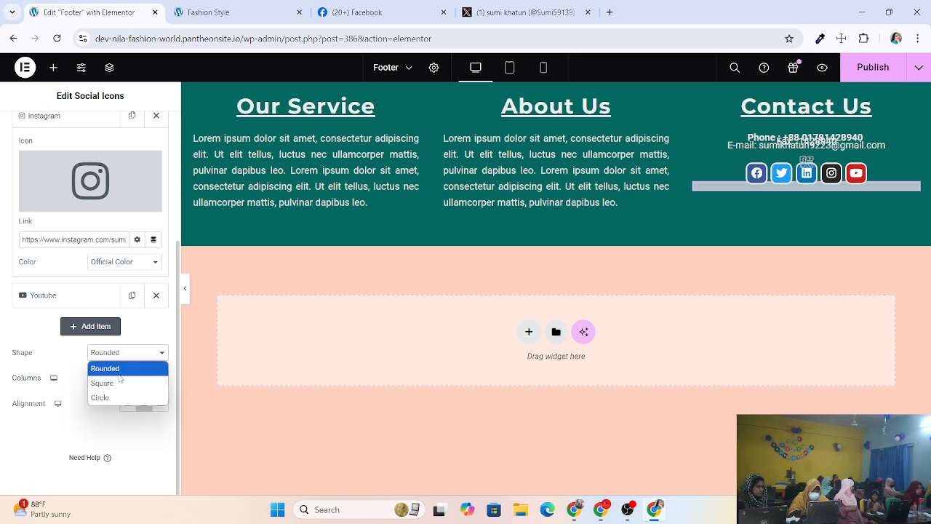
Keep the Rounded icon shape and try four and two columns for the social icons.
{"action": "left_click", "coordinate": [118, 384]}
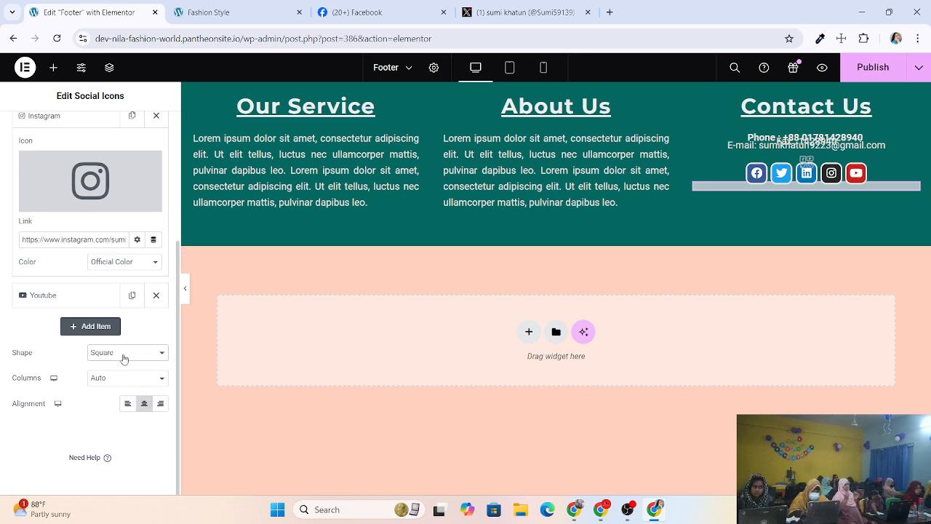
{"action": "left_click", "coordinate": [123, 353]}
{"action": "left_click", "coordinate": [123, 370]}
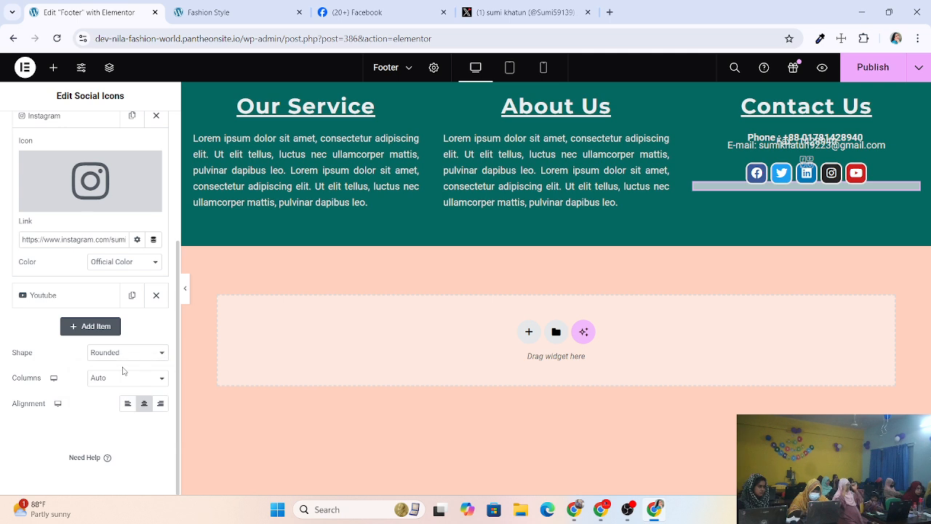
{"action": "left_click", "coordinate": [122, 380]}
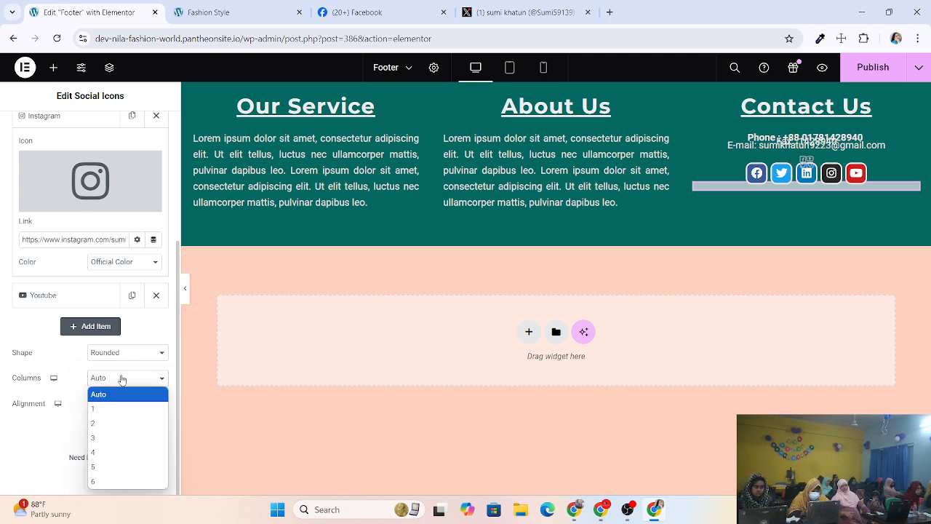
{"action": "left_click", "coordinate": [105, 451]}
{"action": "left_click", "coordinate": [109, 381]}
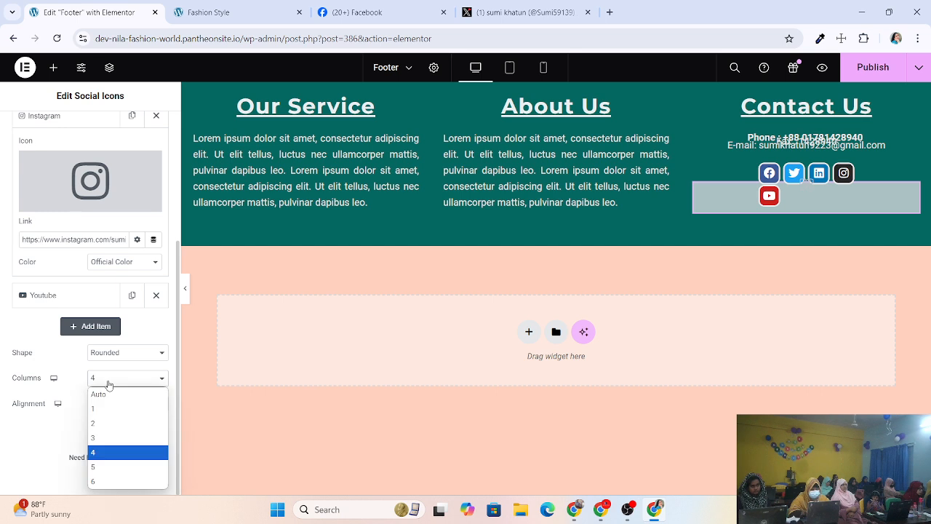
{"action": "left_click", "coordinate": [99, 424]}
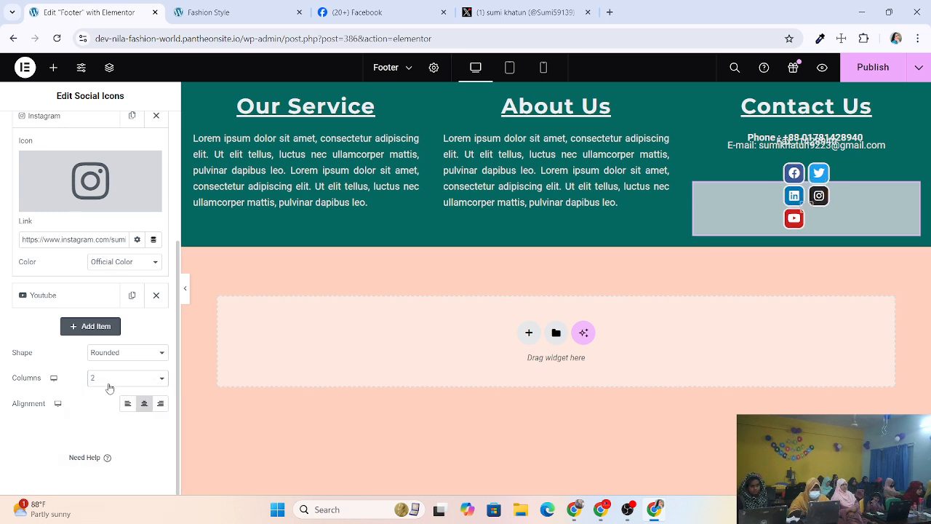
{"action": "left_click", "coordinate": [109, 388]}
{"action": "left_click", "coordinate": [103, 451]}
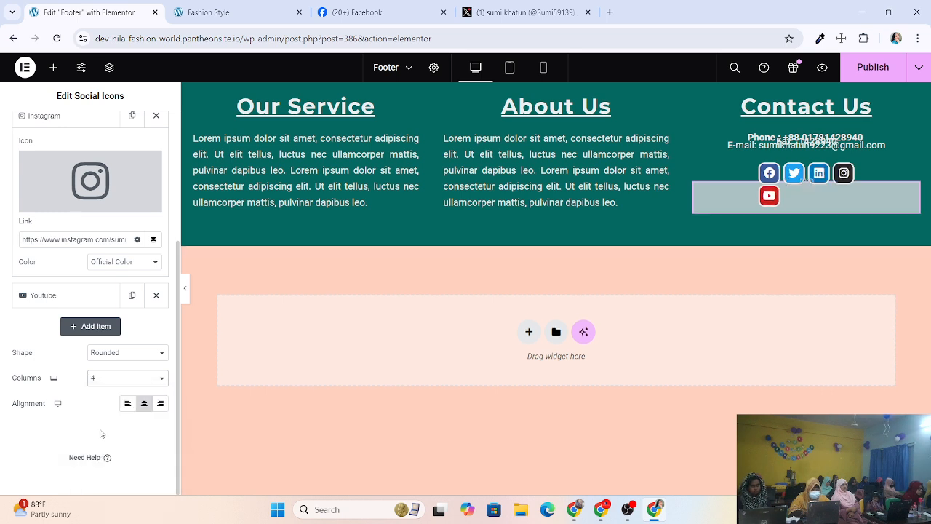
{"action": "left_click", "coordinate": [111, 381]}
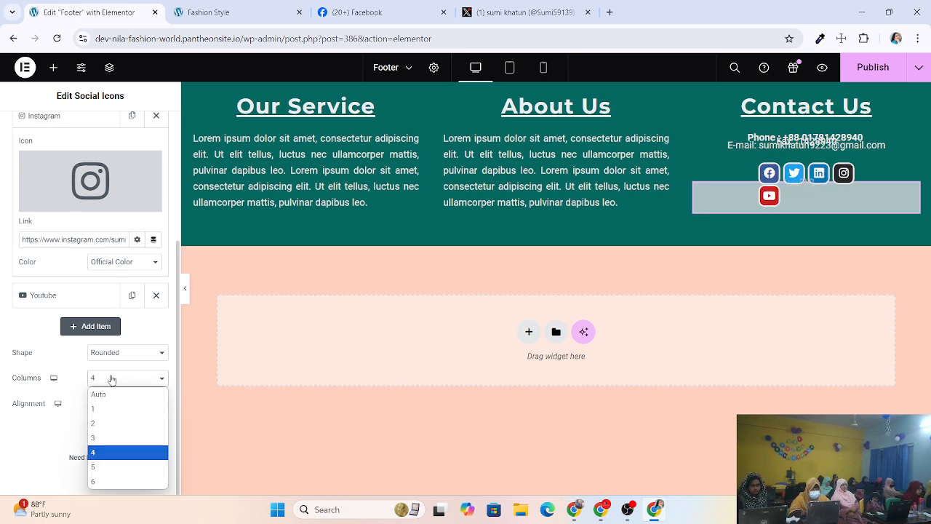
{"action": "left_click", "coordinate": [102, 421]}
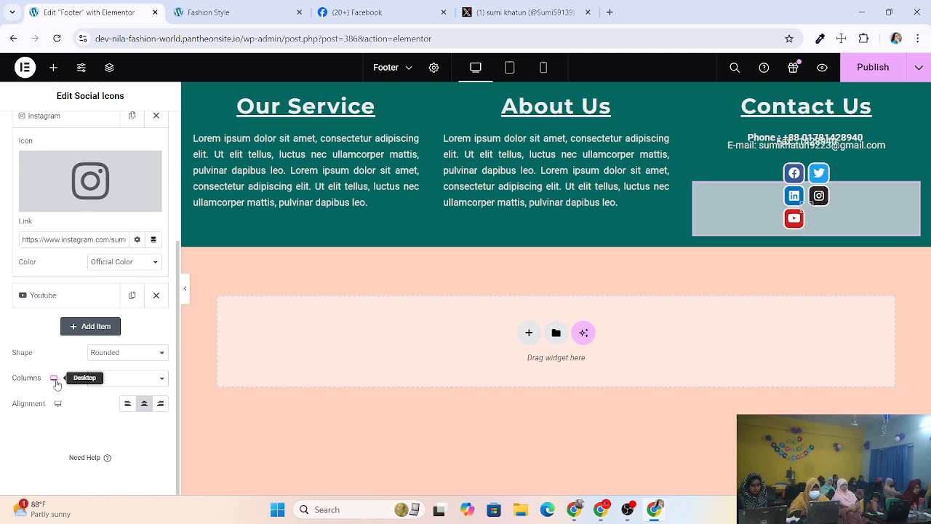
Try six, five and four columns, then set the icons' Columns to Auto.
{"action": "left_click", "coordinate": [102, 380]}
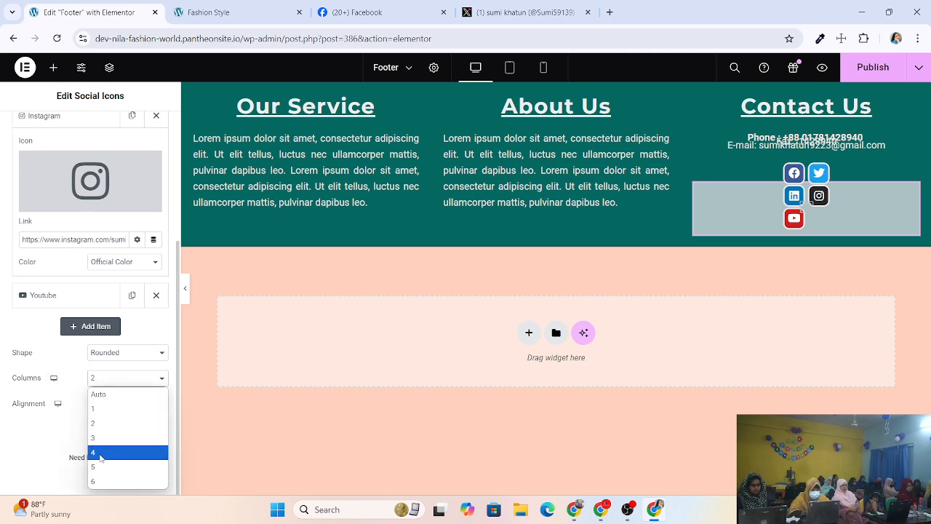
{"action": "left_click", "coordinate": [94, 482]}
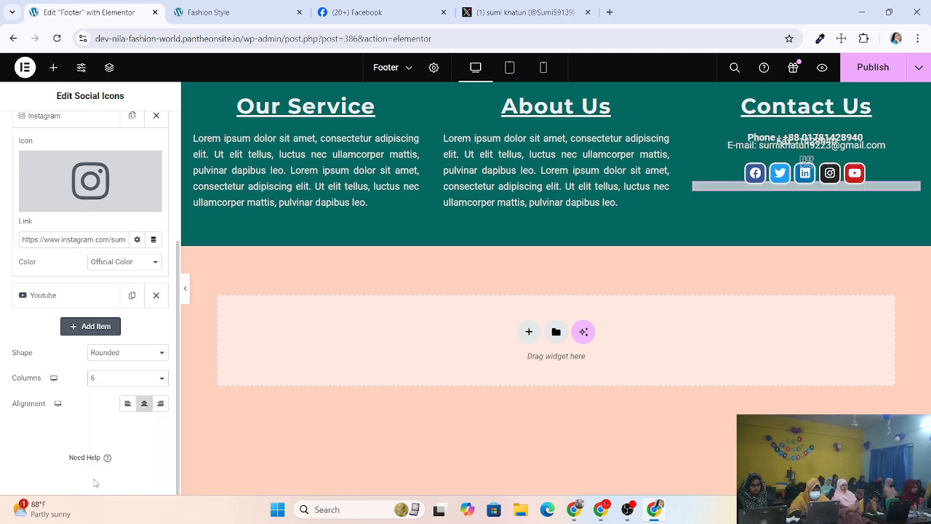
{"action": "left_click", "coordinate": [121, 381]}
{"action": "left_click", "coordinate": [94, 469]}
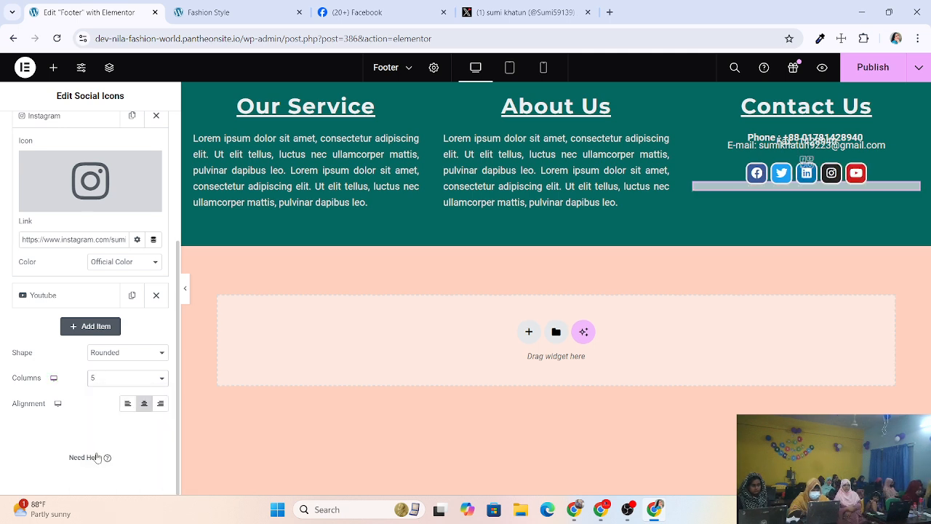
{"action": "left_click", "coordinate": [123, 385]}
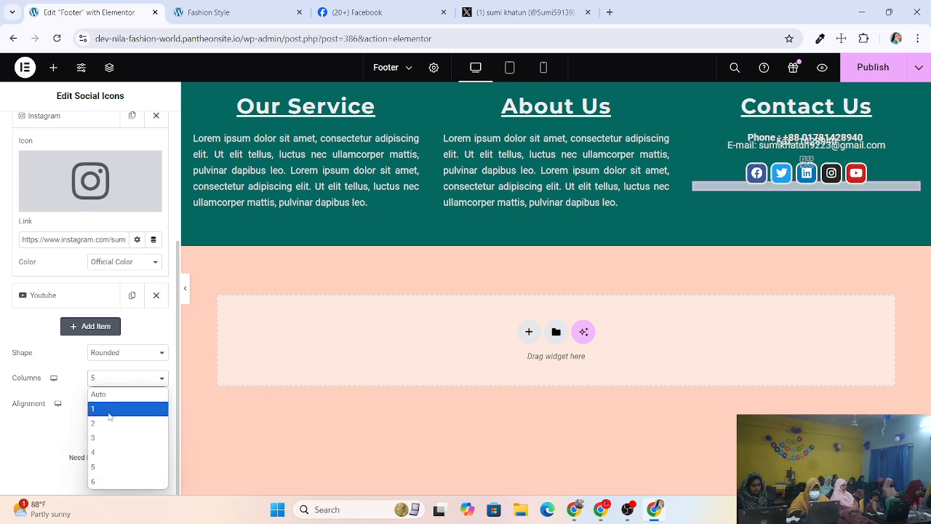
{"action": "left_click", "coordinate": [96, 469]}
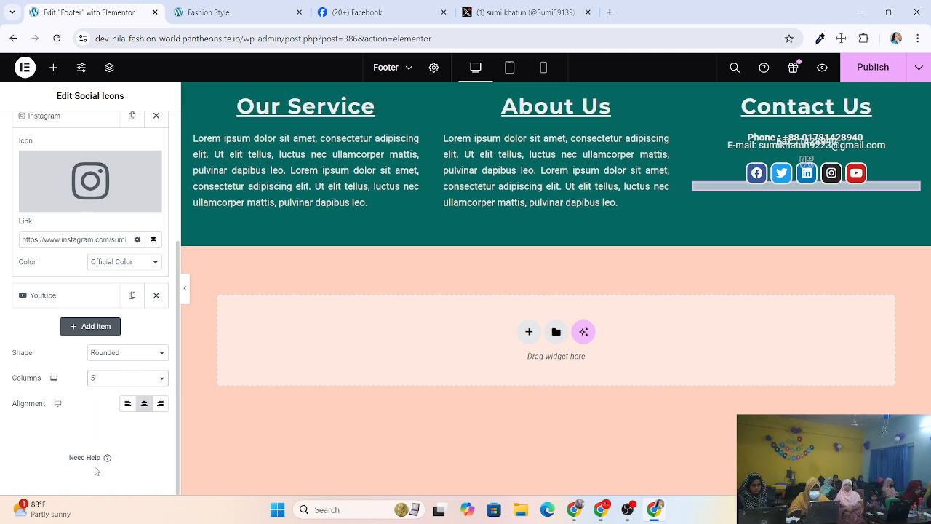
{"action": "left_click", "coordinate": [114, 381]}
{"action": "left_click", "coordinate": [93, 451]}
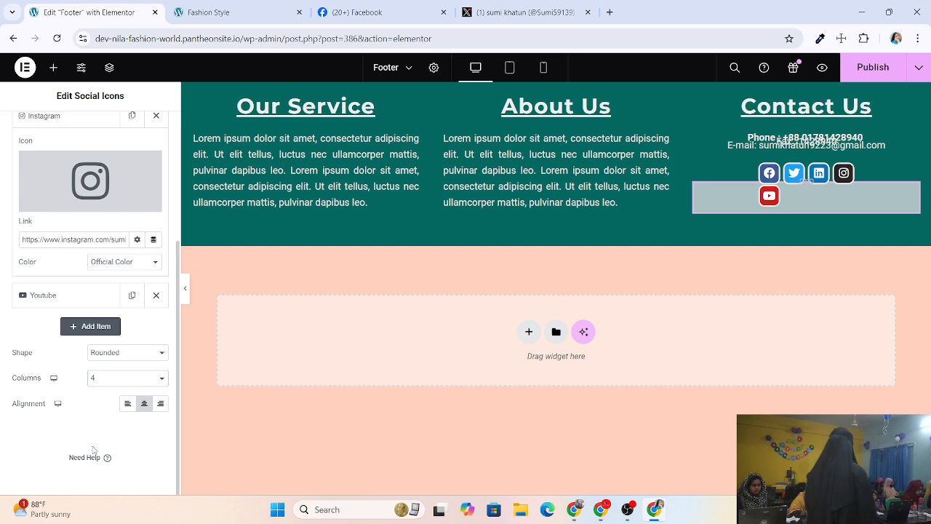
{"action": "left_click", "coordinate": [97, 379]}
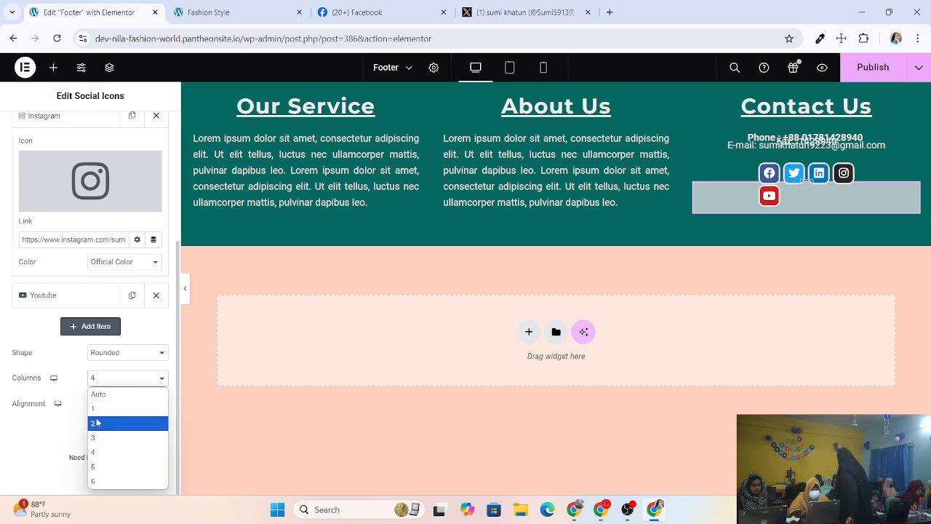
{"action": "left_click", "coordinate": [98, 394]}
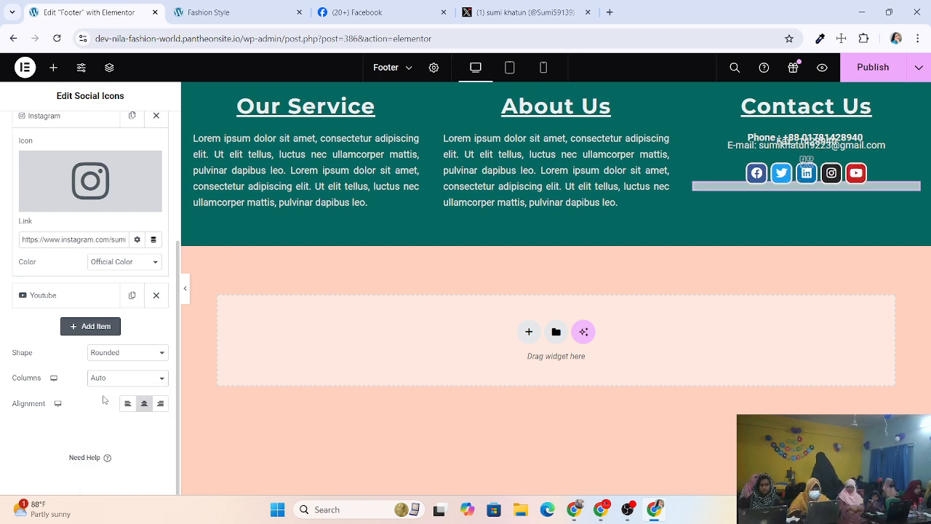
Try Left and Center alignment, then align the social icons to the right.
{"action": "left_click", "coordinate": [125, 405]}
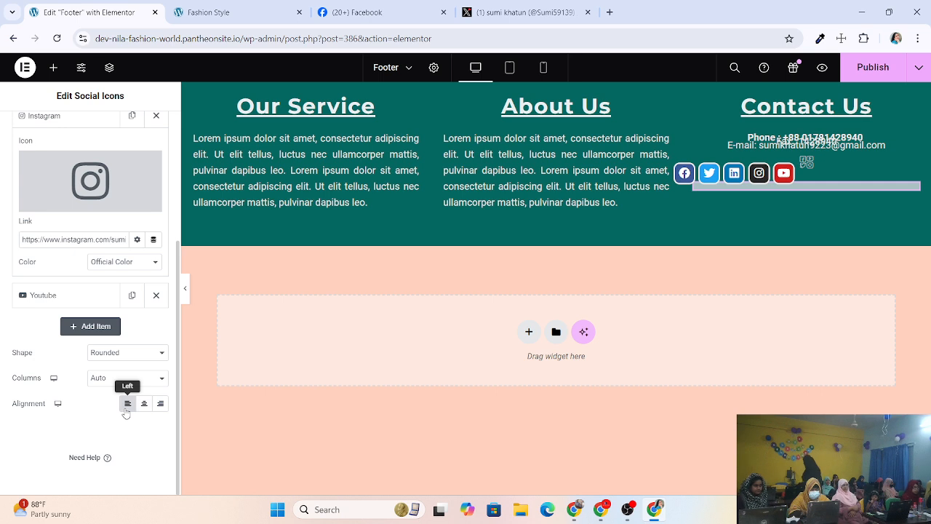
{"action": "left_click", "coordinate": [145, 405]}
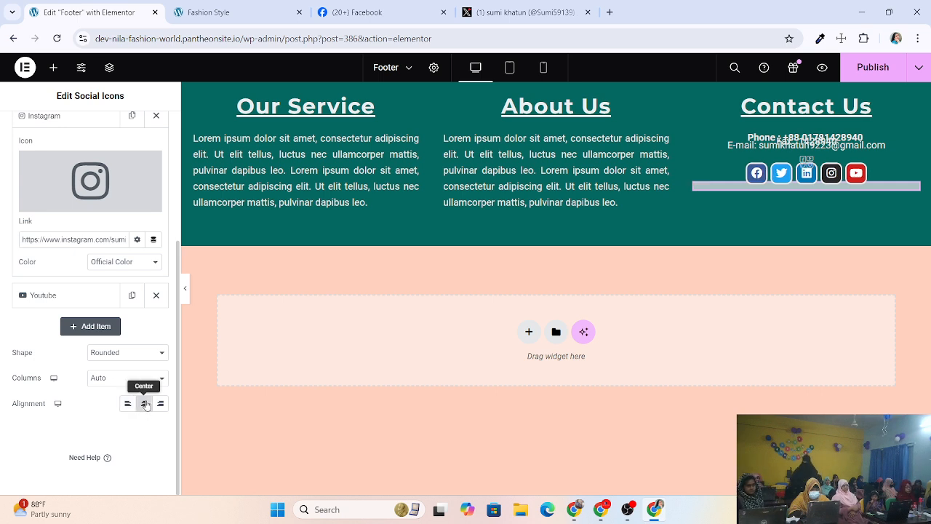
{"action": "left_click", "coordinate": [161, 405]}
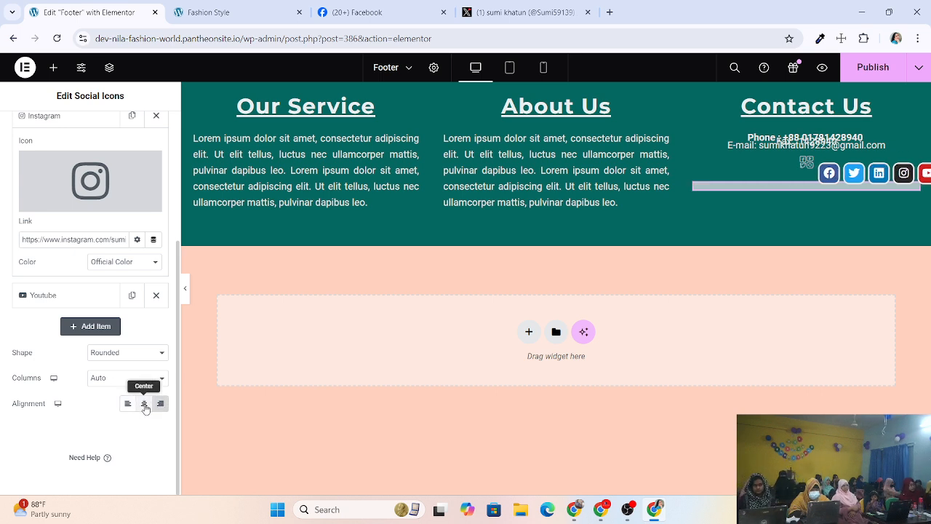
In the Style settings, keep Icon Color set to Official Color.
{"action": "scroll", "coordinate": [131, 366], "scroll_direction": "up", "scroll_amount": 5}
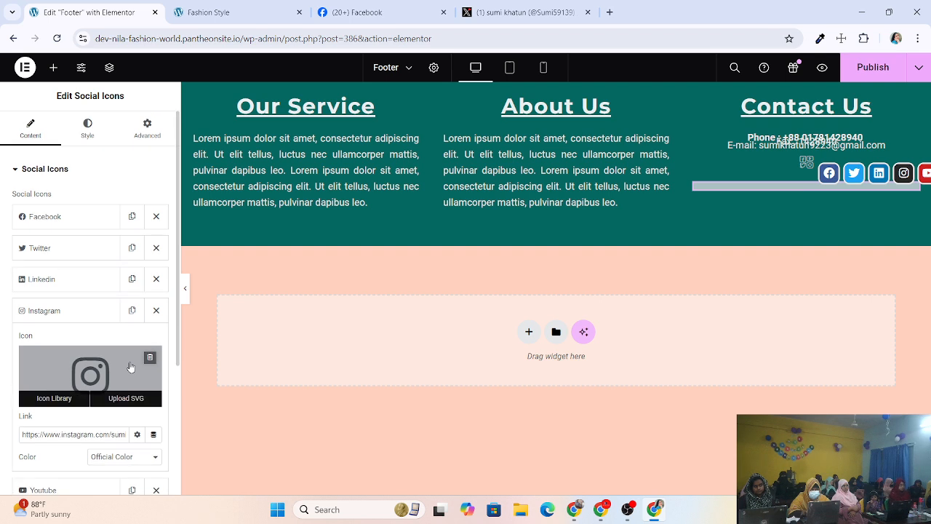
{"action": "left_click", "coordinate": [90, 131]}
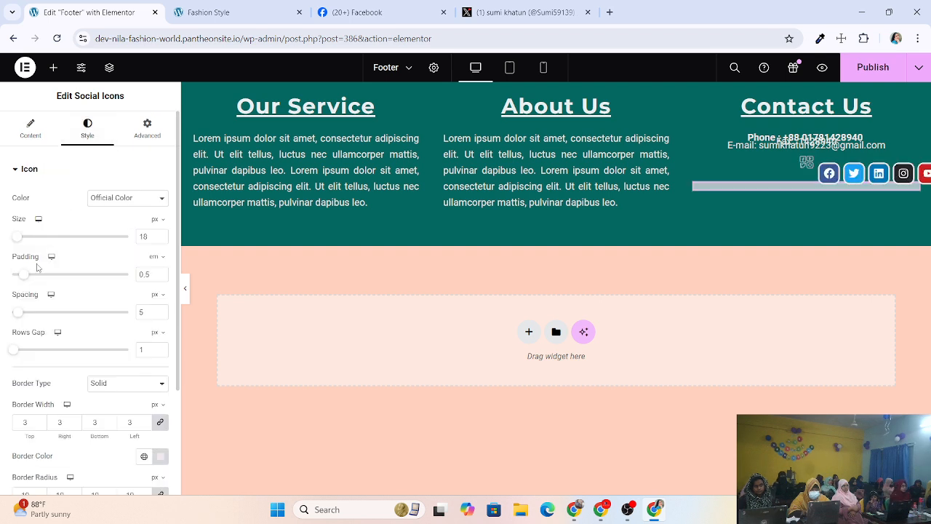
{"action": "left_click", "coordinate": [127, 197]}
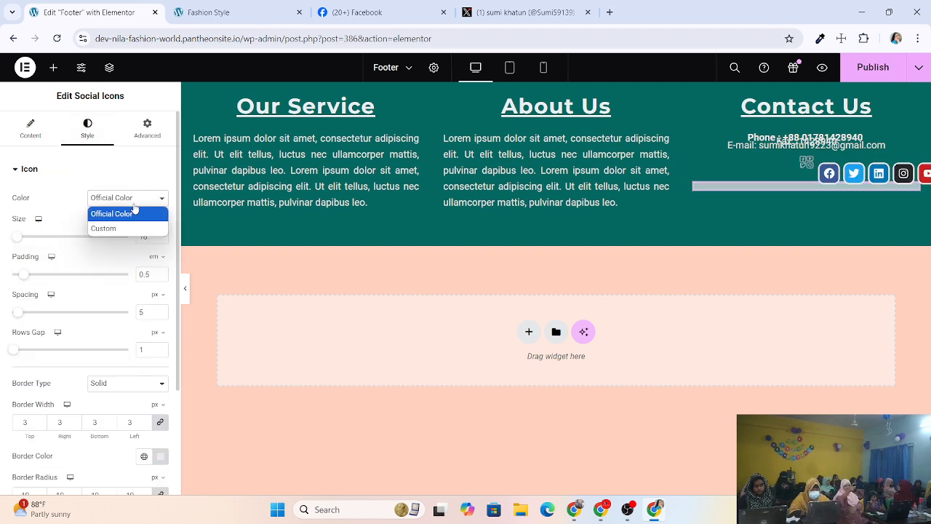
{"action": "left_click", "coordinate": [134, 212]}
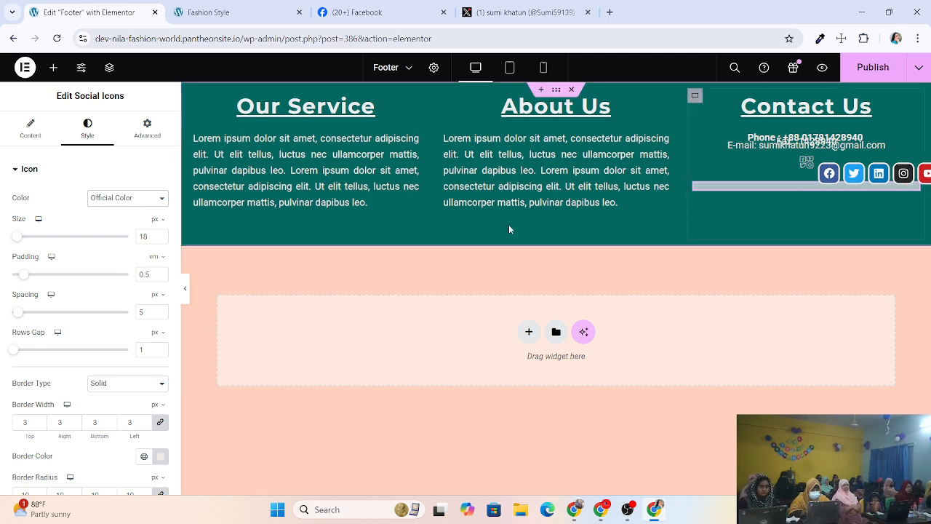
Center the social icons in the Contact Us column and publish the footer.
{"action": "left_click", "coordinate": [45, 132]}
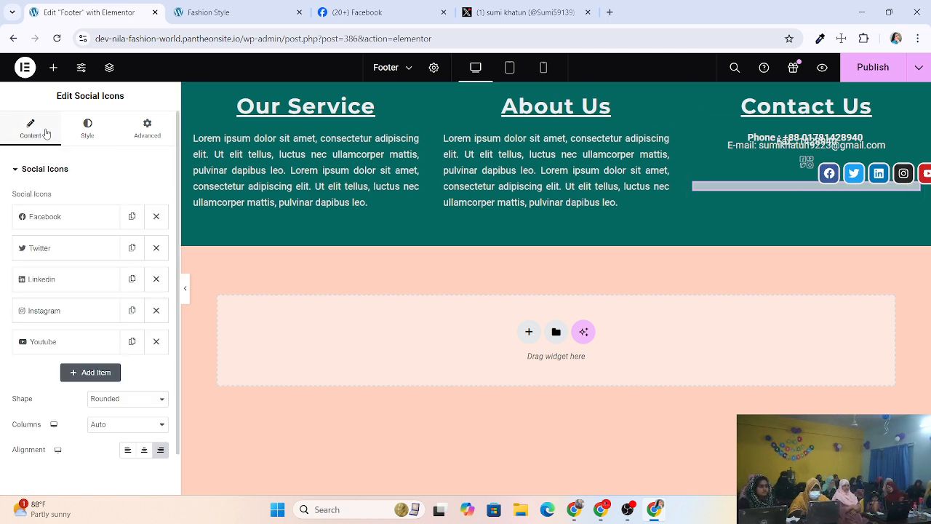
{"action": "left_click", "coordinate": [143, 450]}
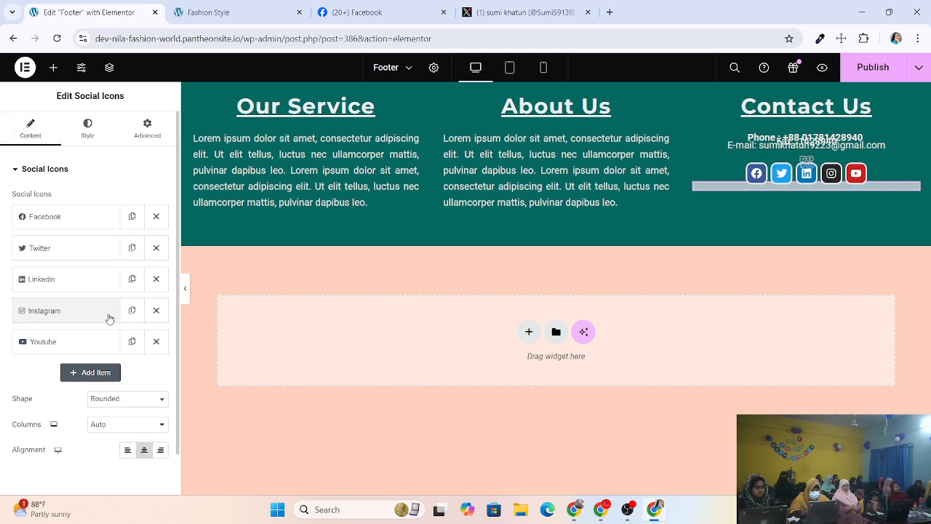
{"action": "left_click", "coordinate": [864, 69]}
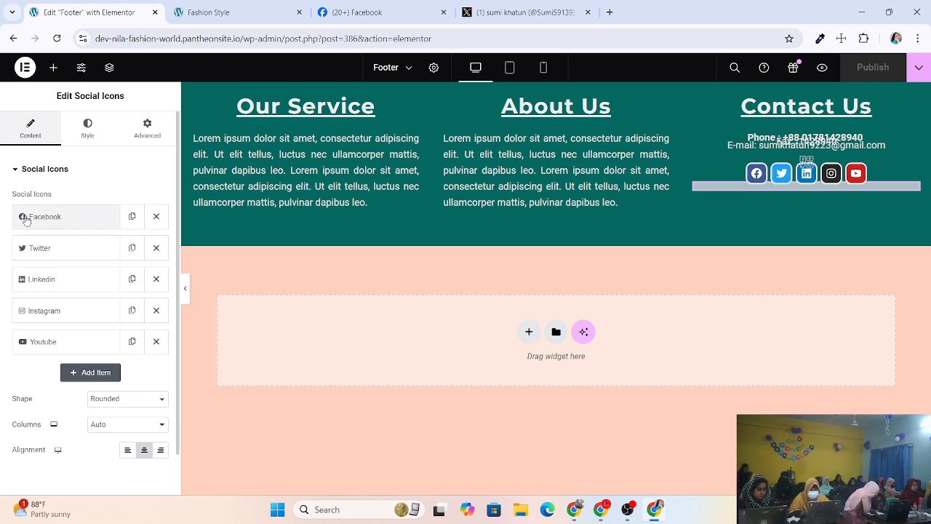
Add a new social icon item at the end of the row.
{"action": "left_click", "coordinate": [87, 373]}
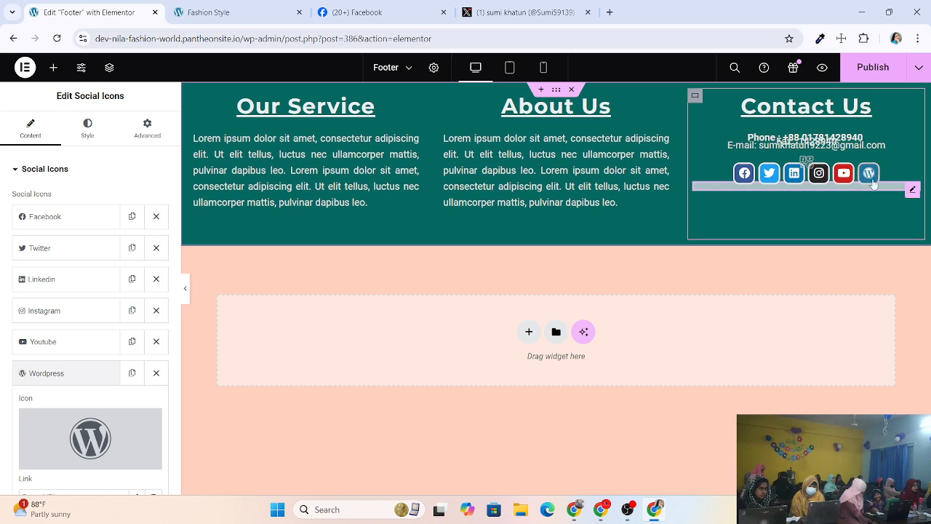
{"action": "mouse_move", "coordinate": [106, 435]}
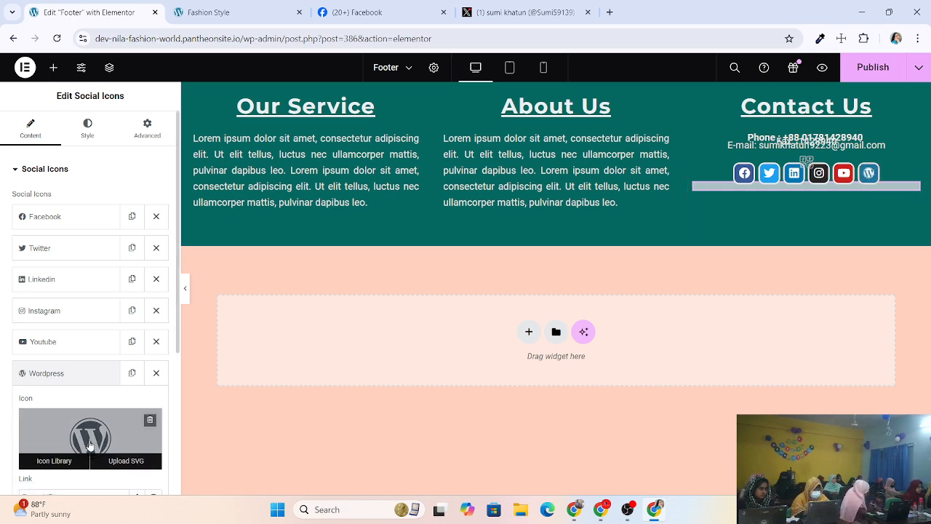
{"action": "scroll", "coordinate": [87, 397], "scroll_direction": "down", "scroll_amount": 1}
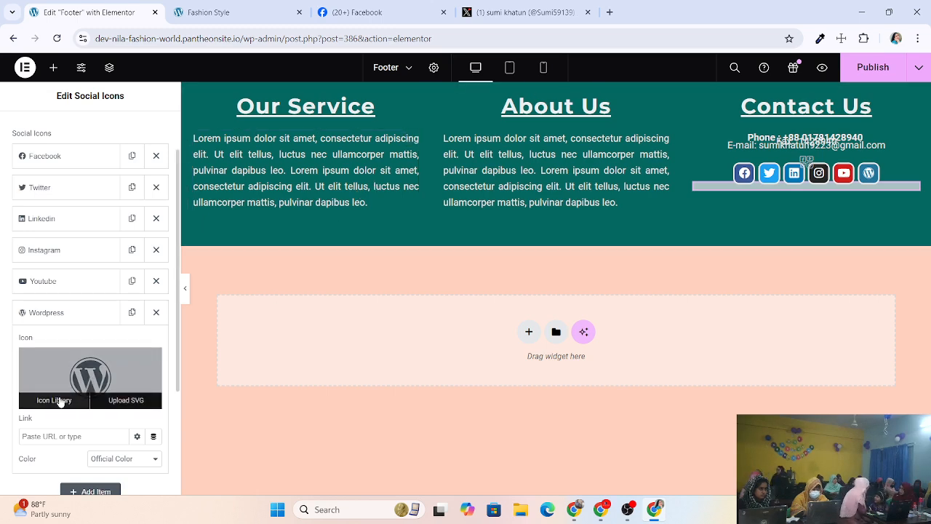
Browse the Icon Library collections and insert the WordPress logo icon for the new item.
{"action": "left_click", "coordinate": [55, 400]}
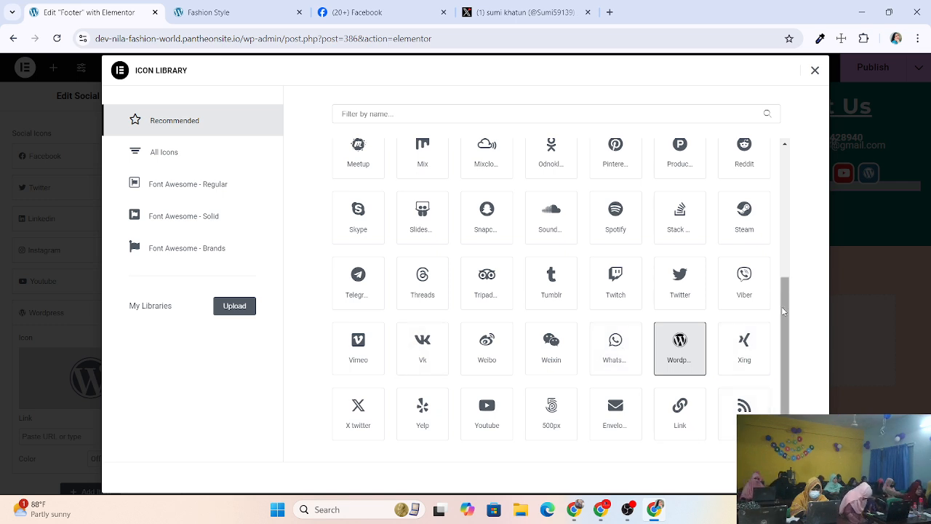
{"action": "scroll", "coordinate": [782, 312], "scroll_direction": "up", "scroll_amount": 3}
{"action": "left_click", "coordinate": [210, 158]}
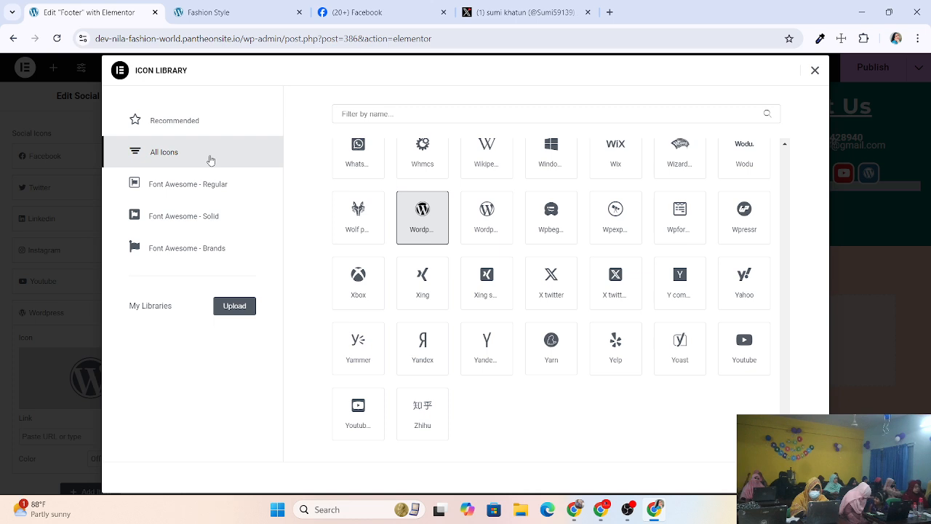
{"action": "left_click", "coordinate": [200, 191]}
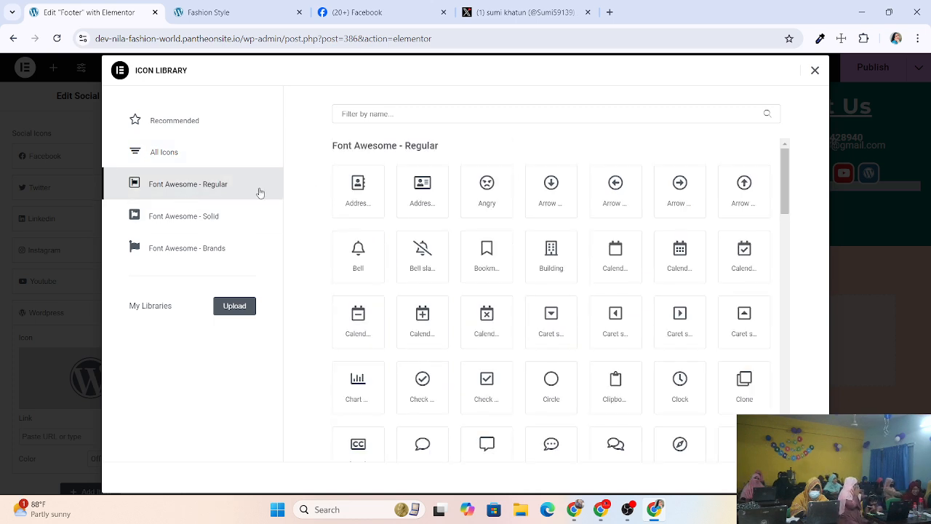
{"action": "left_click", "coordinate": [185, 224]}
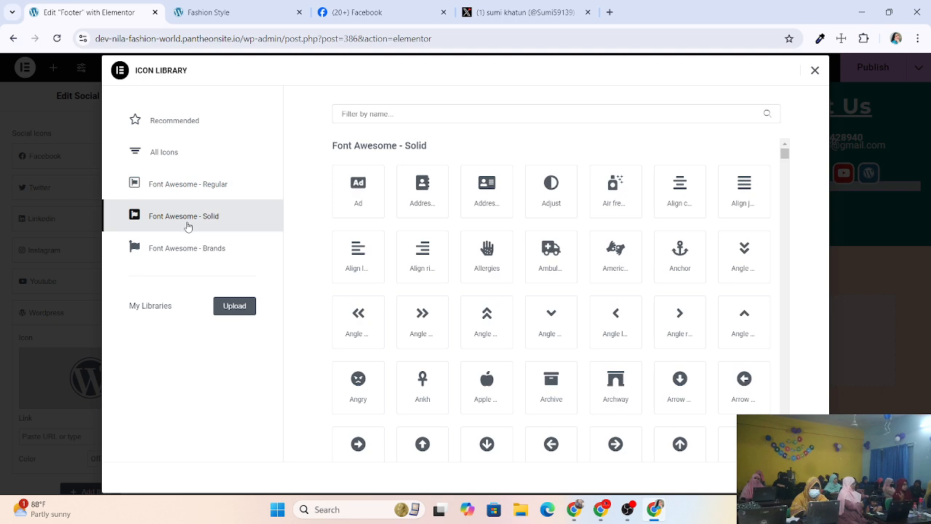
{"action": "scroll", "coordinate": [534, 393], "scroll_direction": "down", "scroll_amount": 5}
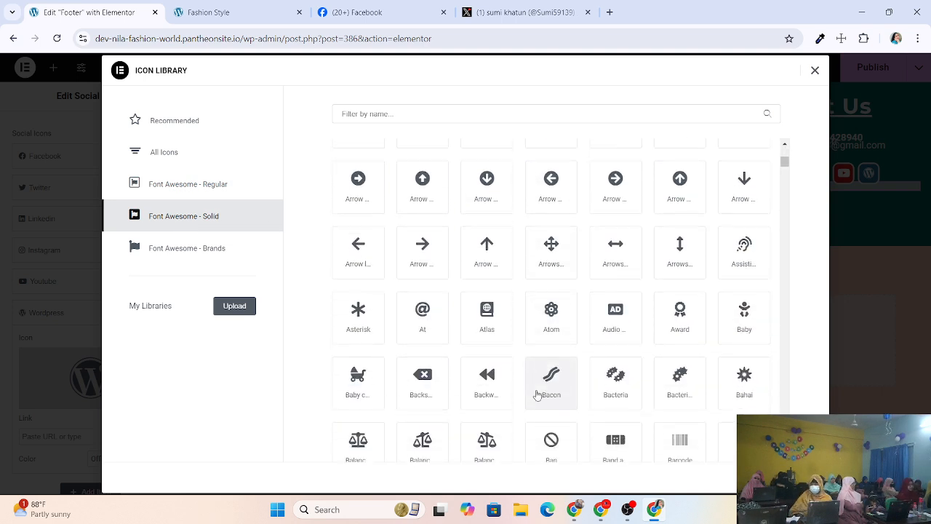
{"action": "scroll", "coordinate": [441, 389], "scroll_direction": "down", "scroll_amount": 1}
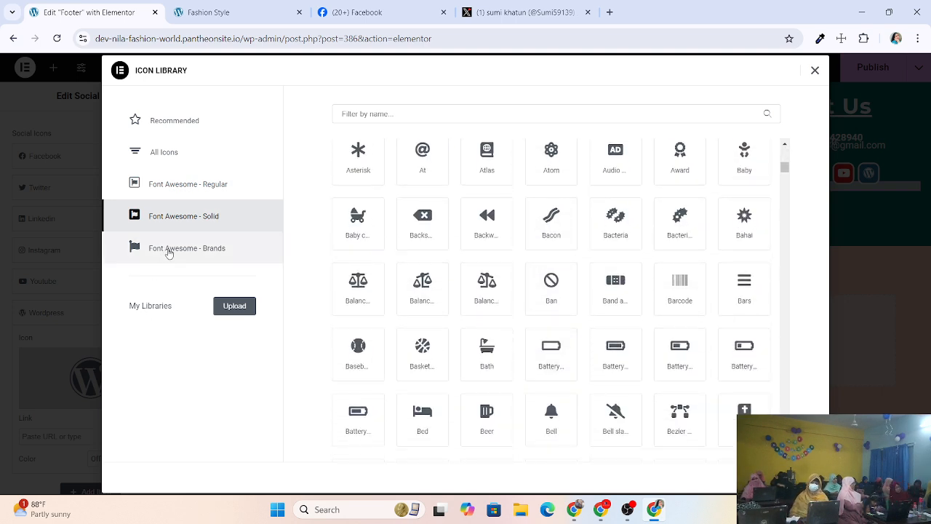
{"action": "left_click", "coordinate": [174, 251]}
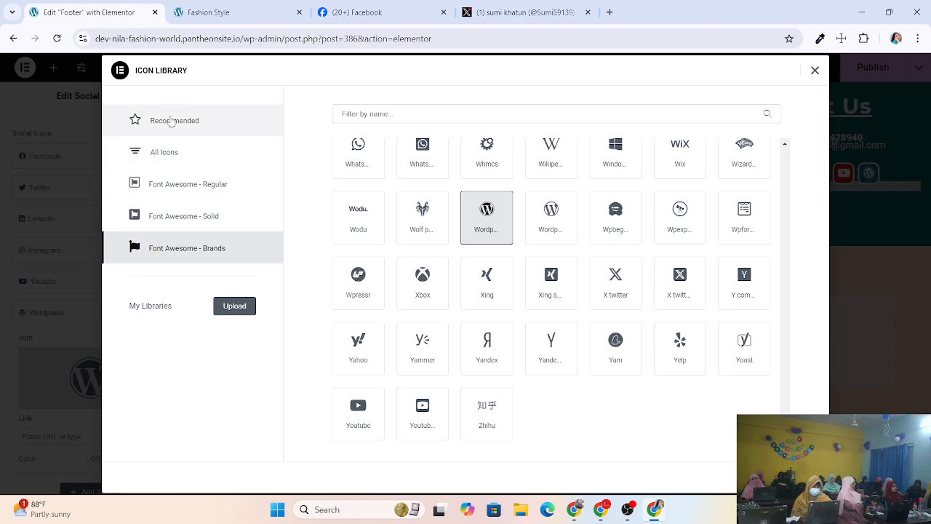
{"action": "scroll", "coordinate": [534, 392], "scroll_direction": "up", "scroll_amount": 20}
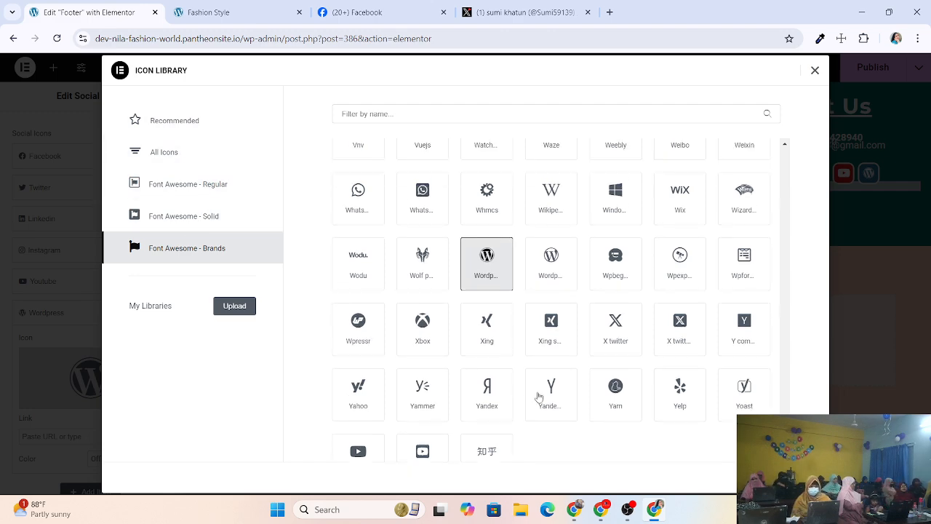
{"action": "scroll", "coordinate": [522, 215], "scroll_direction": "up", "scroll_amount": 2}
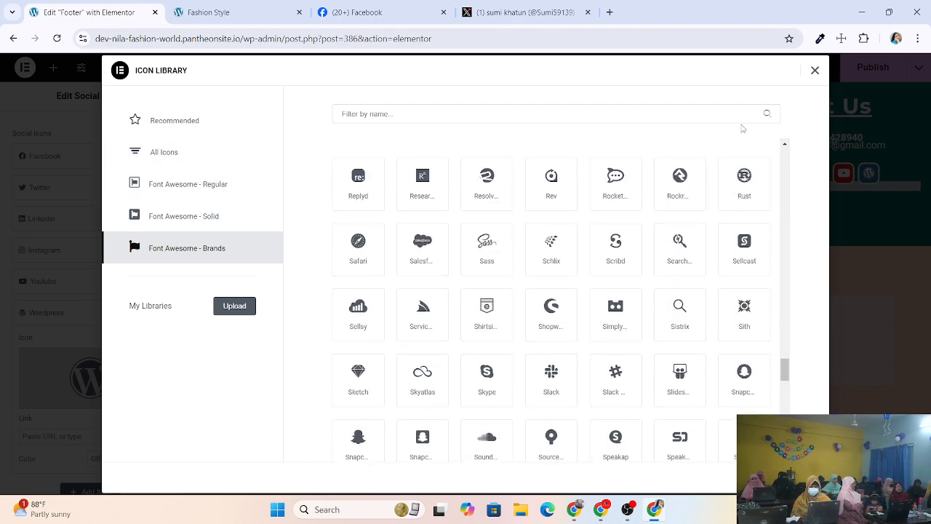
{"action": "left_click", "coordinate": [177, 152]}
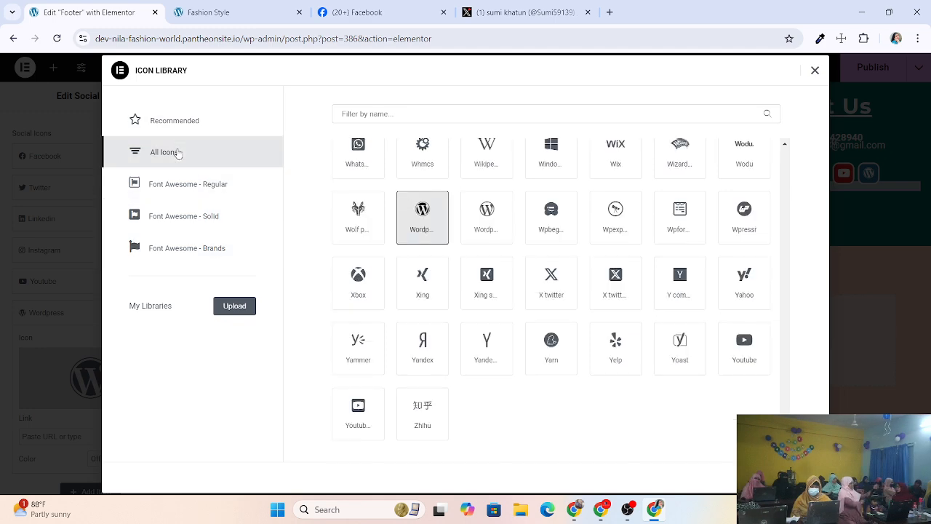
{"action": "left_click", "coordinate": [428, 227]}
{"action": "left_click", "coordinate": [794, 477]}
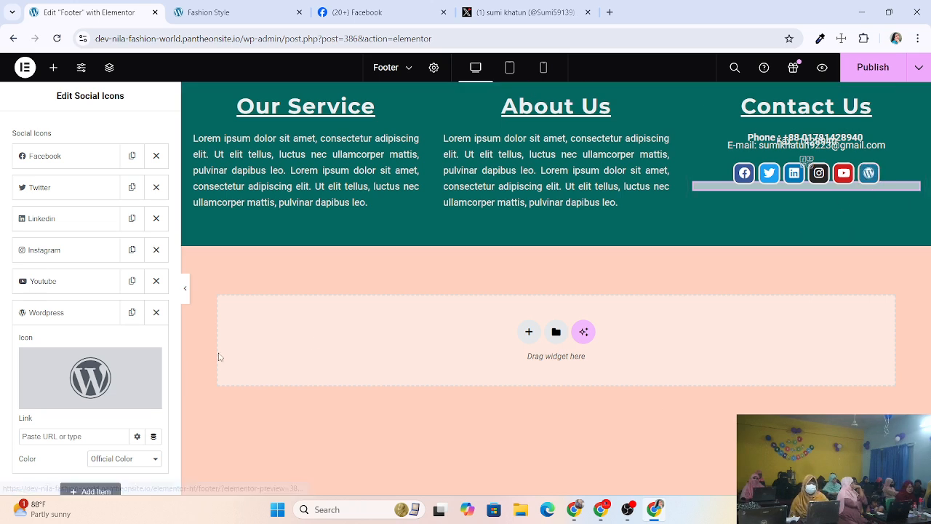
Collapse and reopen the WordPress item's settings, then open a new blank browser tab.
{"action": "scroll", "coordinate": [68, 269], "scroll_direction": "down", "scroll_amount": 1}
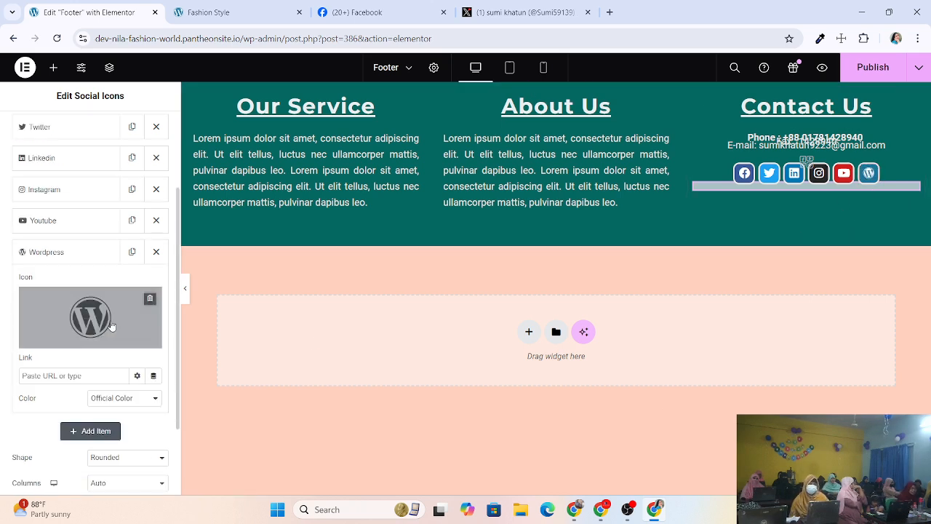
{"action": "left_click", "coordinate": [69, 249]}
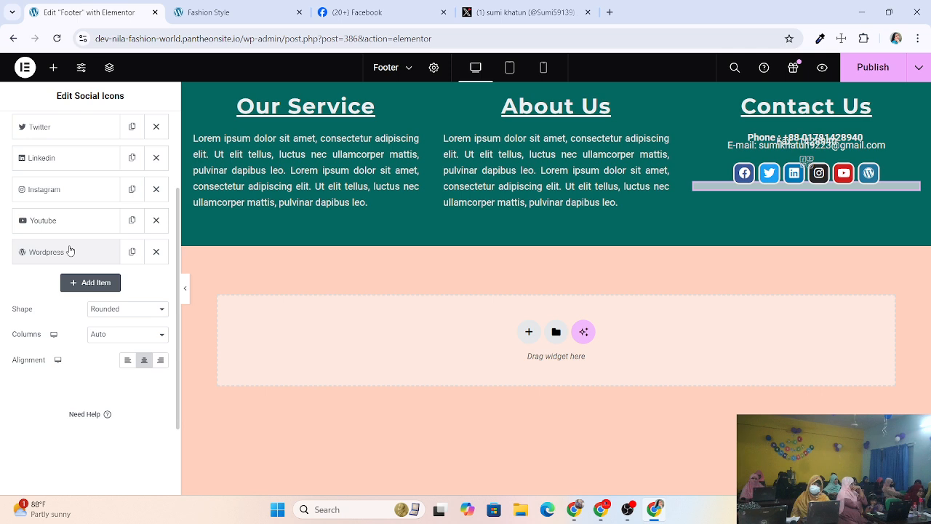
{"action": "left_click", "coordinate": [69, 251]}
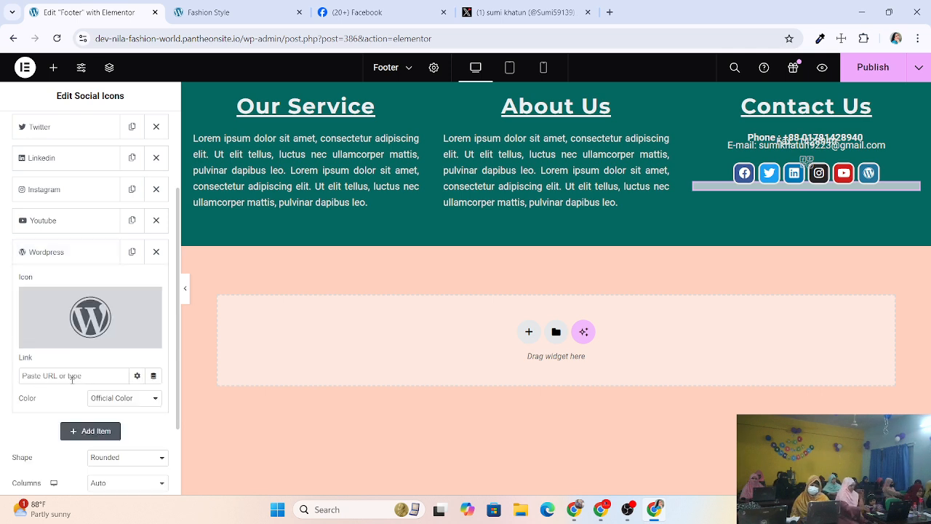
{"action": "key", "text": "ctrl+t"}
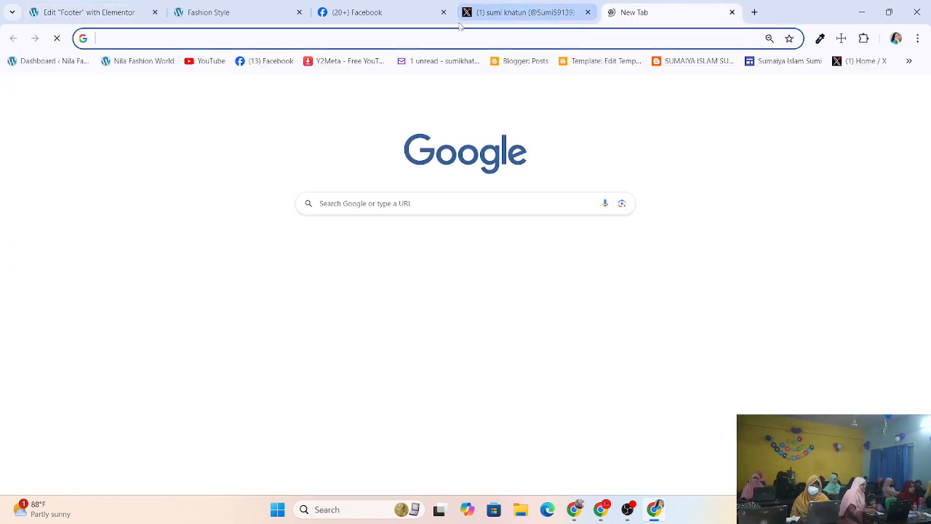
Check the live Fashion Style site's full address, then return to the blank tab.
{"action": "left_click", "coordinate": [449, 38]}
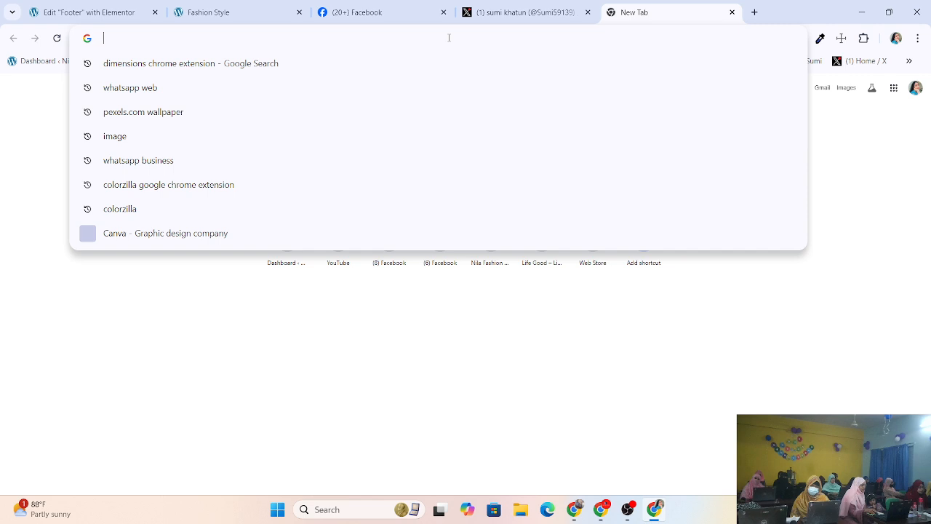
{"action": "type", "text": "google"}
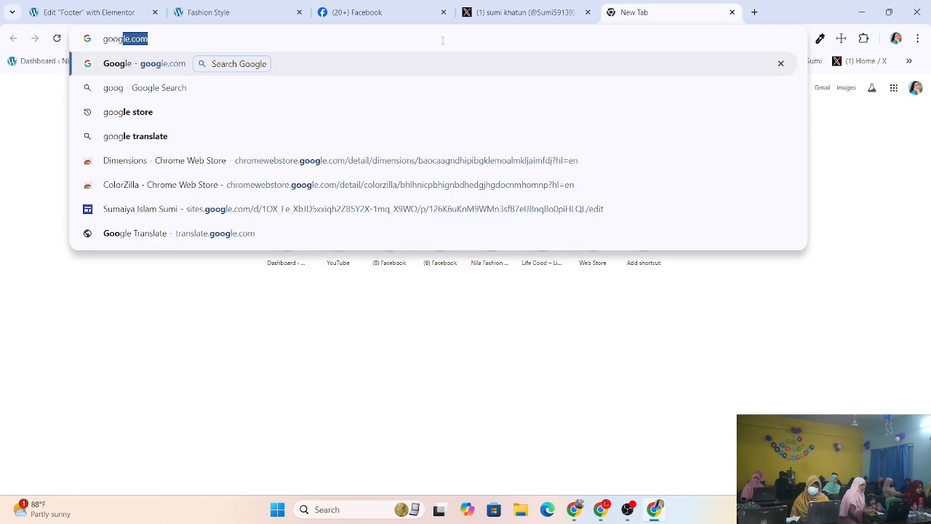
{"action": "key", "text": "BackSpace"}
{"action": "key", "text": "BackSpace"}
{"action": "key", "text": "BackSpace"}
{"action": "key", "text": "BackSpace"}
{"action": "key", "text": "BackSpace"}
{"action": "key", "text": "BackSpace"}
{"action": "key", "text": "BackSpace"}
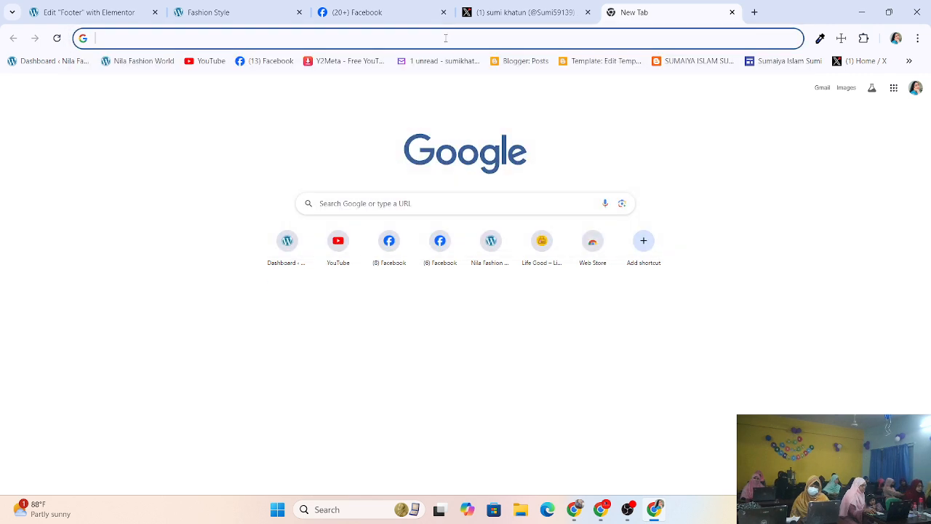
{"action": "left_click", "coordinate": [260, 12]}
{"action": "left_click", "coordinate": [347, 43]}
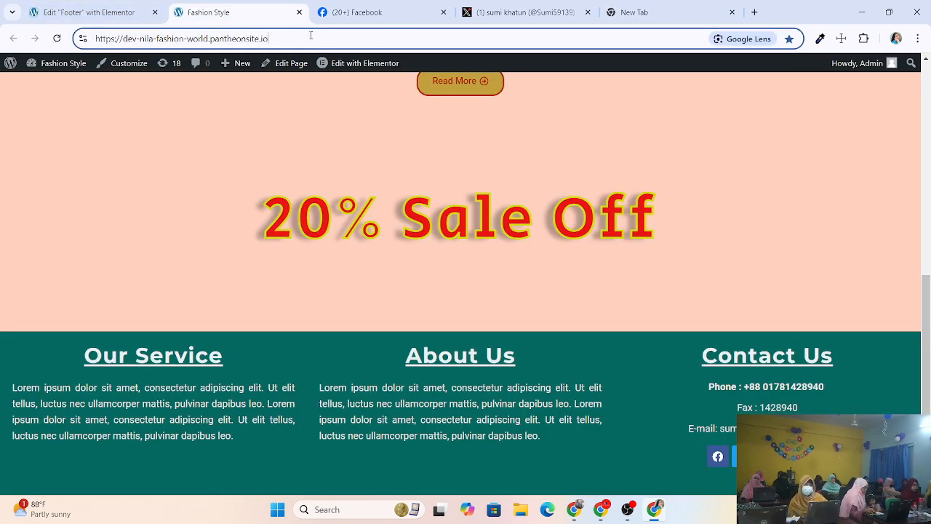
{"action": "left_click_drag", "start_coordinate": [311, 38], "coordinate": [96, 38]}
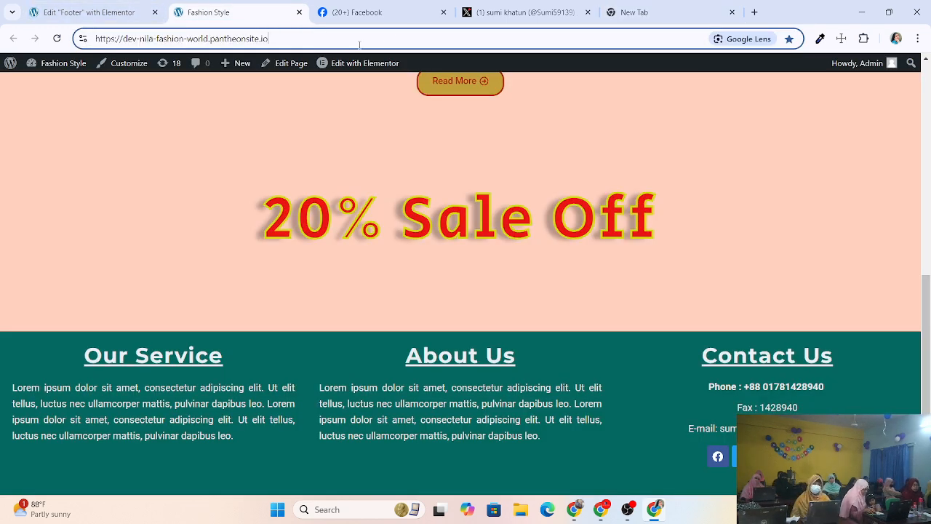
{"action": "left_click", "coordinate": [643, 12]}
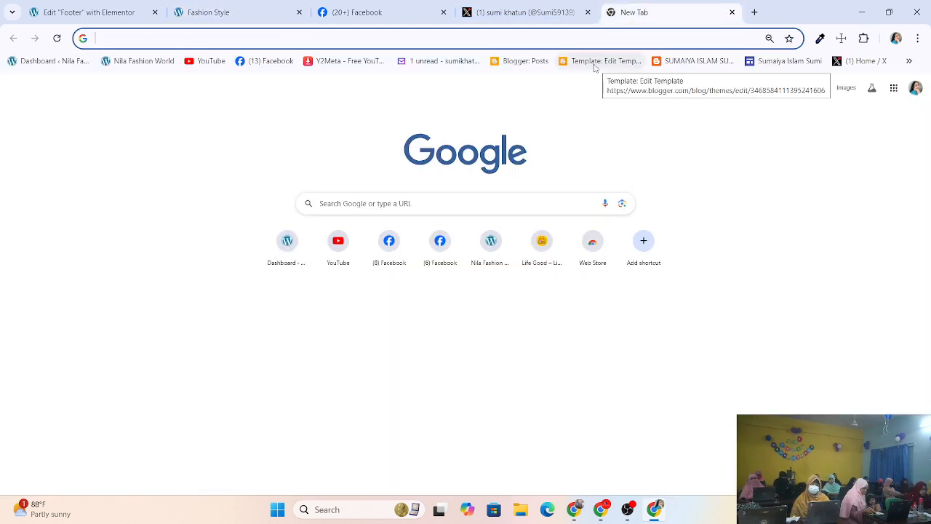
Open the blog bookmark and reload it without the '#service' anchor.
{"action": "left_click", "coordinate": [680, 64]}
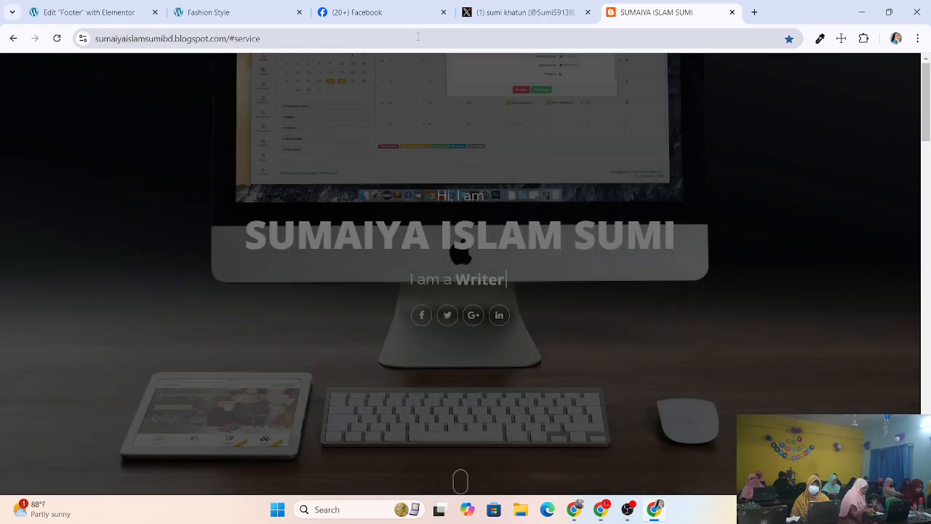
{"action": "left_click", "coordinate": [419, 37]}
{"action": "left_click", "coordinate": [421, 38]}
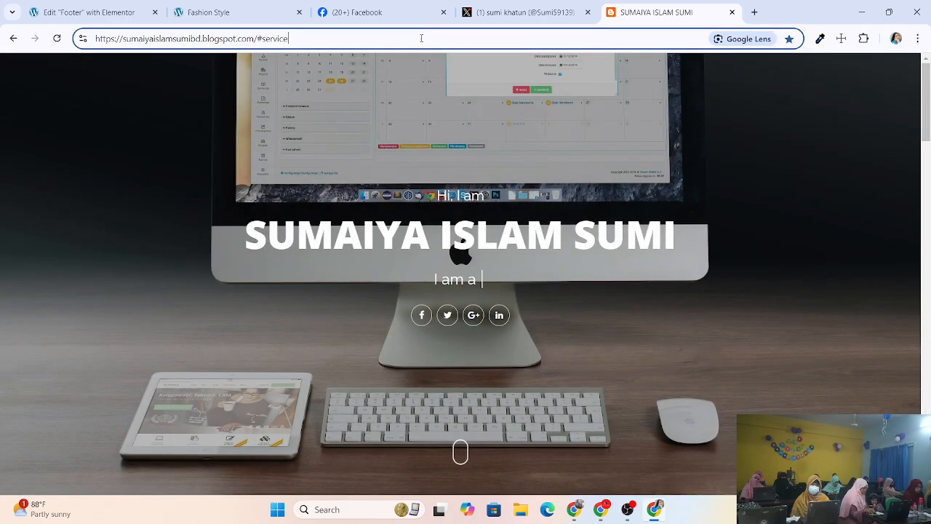
{"action": "key", "text": "BackSpace"}
{"action": "key", "text": "BackSpace"}
{"action": "key", "text": "BackSpace"}
{"action": "key", "text": "BackSpace"}
{"action": "key", "text": "BackSpace"}
{"action": "key", "text": "BackSpace"}
{"action": "key", "text": "BackSpace"}
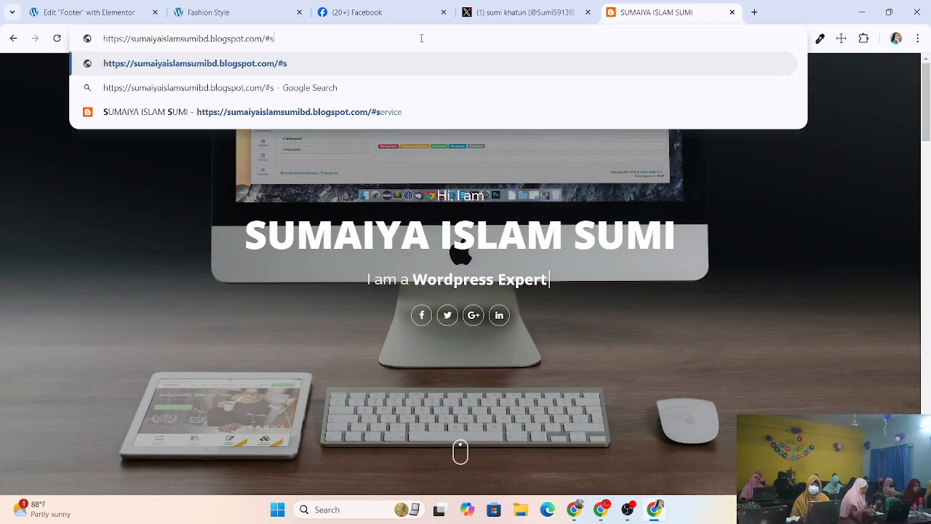
{"action": "key", "text": "BackSpace"}
{"action": "key", "text": "Return"}
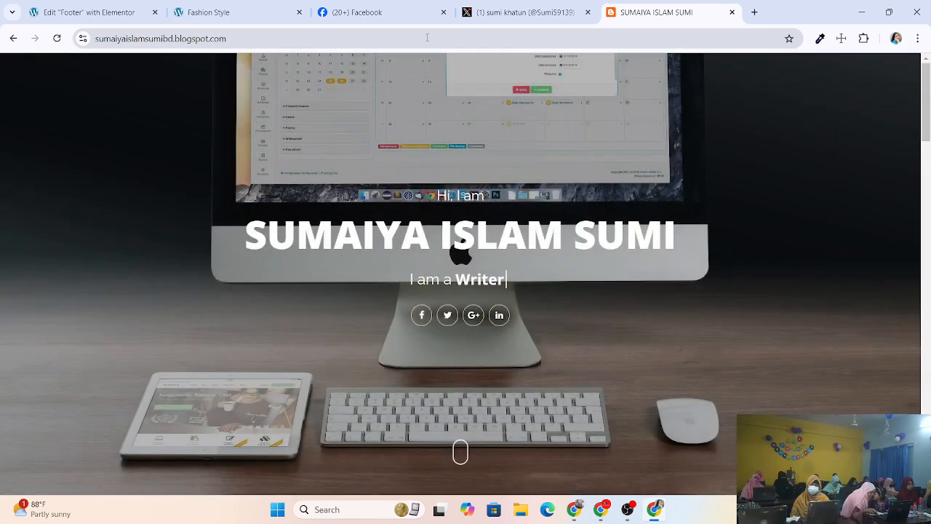
Select the blog's full home address in the address bar for copying.
{"action": "left_click", "coordinate": [451, 38]}
{"action": "left_click", "coordinate": [476, 38]}
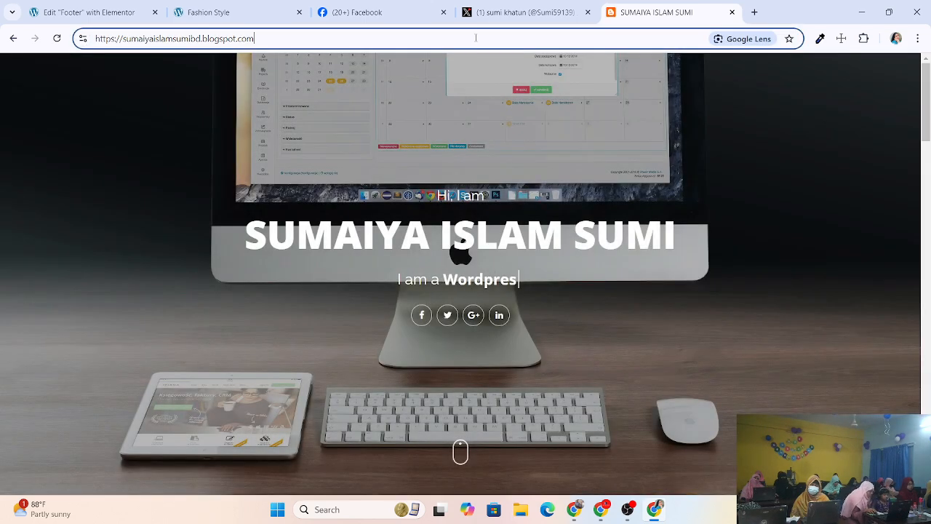
{"action": "left_click", "coordinate": [157, 69]}
{"action": "left_click", "coordinate": [257, 39]}
{"action": "left_click", "coordinate": [294, 36]}
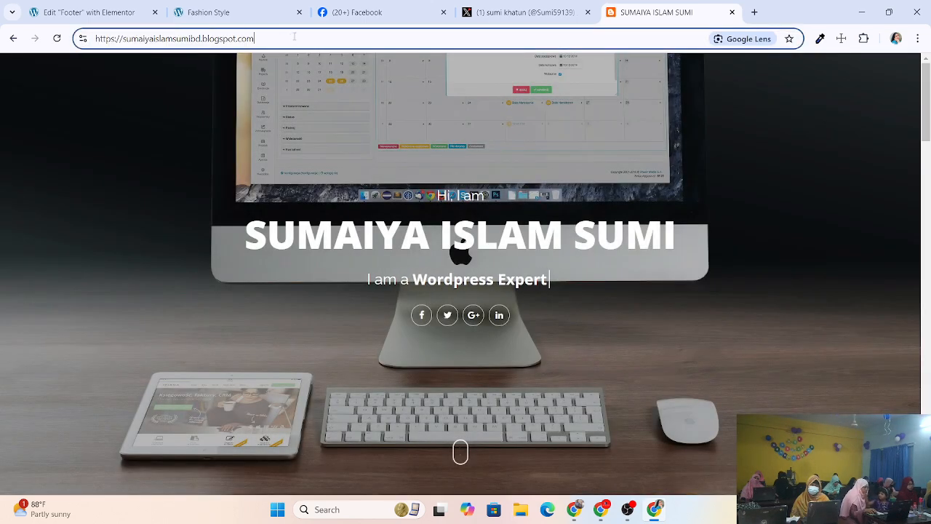
{"action": "key", "text": "ctrl+a"}
{"action": "key", "text": "ctrl+c"}
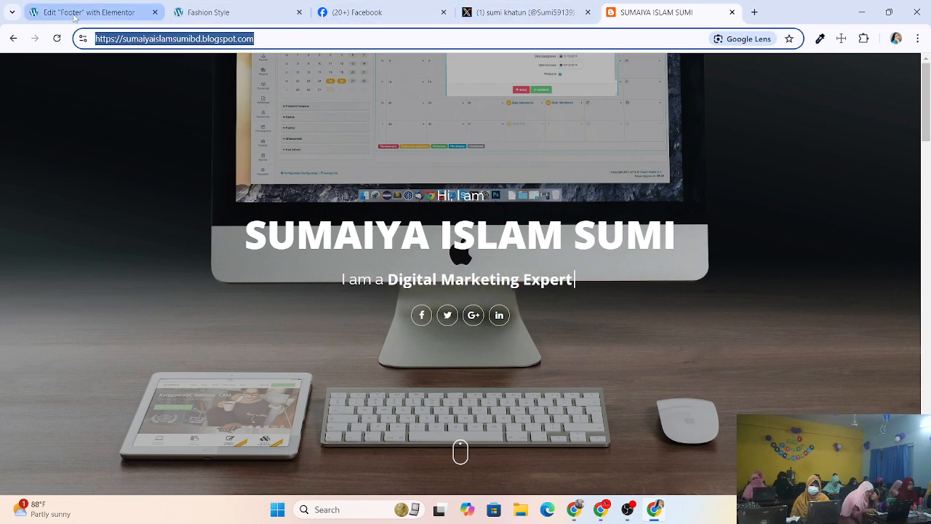
{"action": "left_click", "coordinate": [116, 13]}
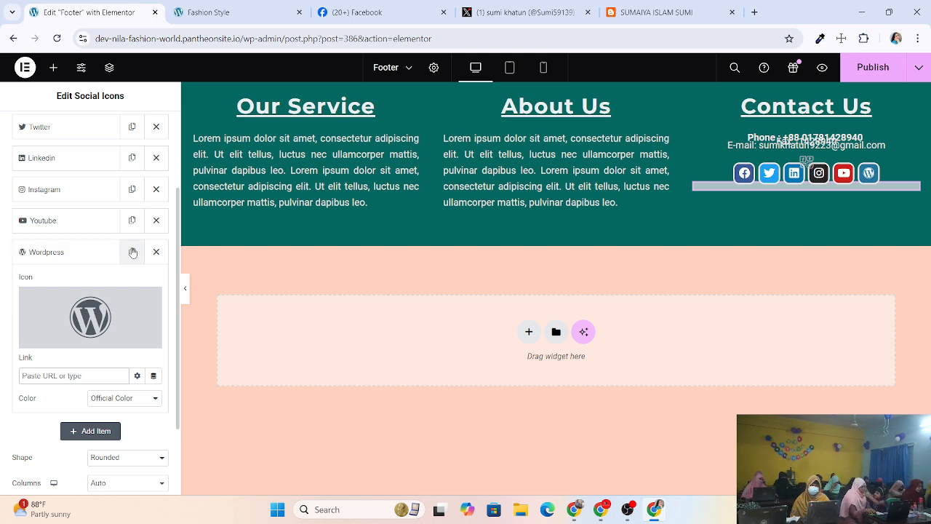
{"action": "left_click", "coordinate": [56, 258]}
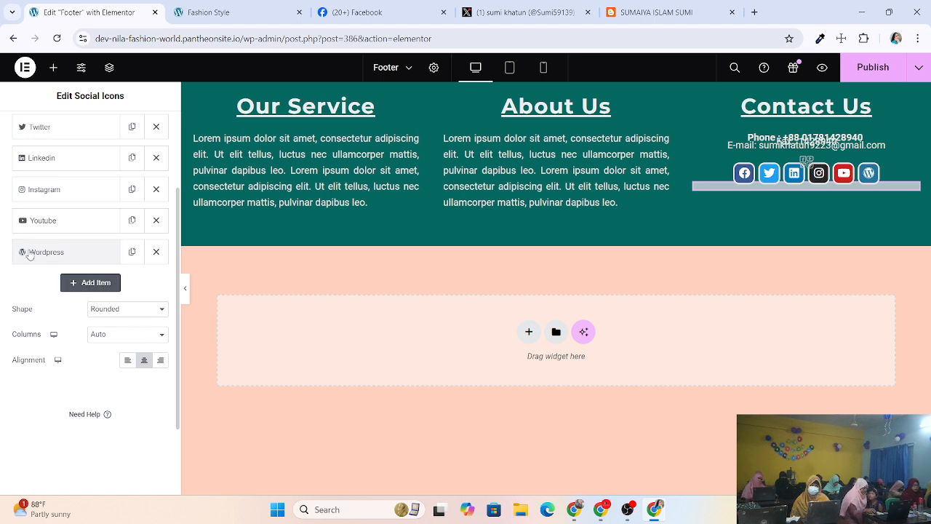
{"action": "left_click", "coordinate": [82, 253]}
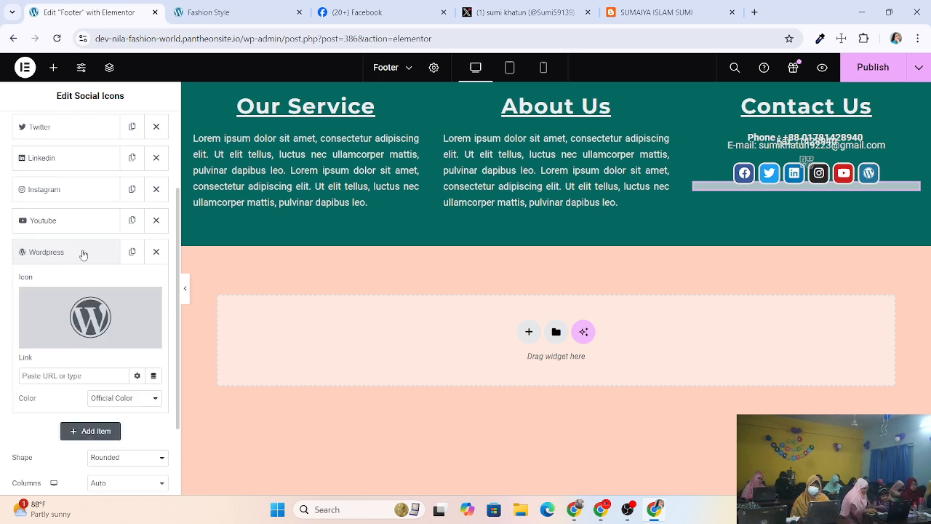
{"action": "right_click", "coordinate": [93, 375]}
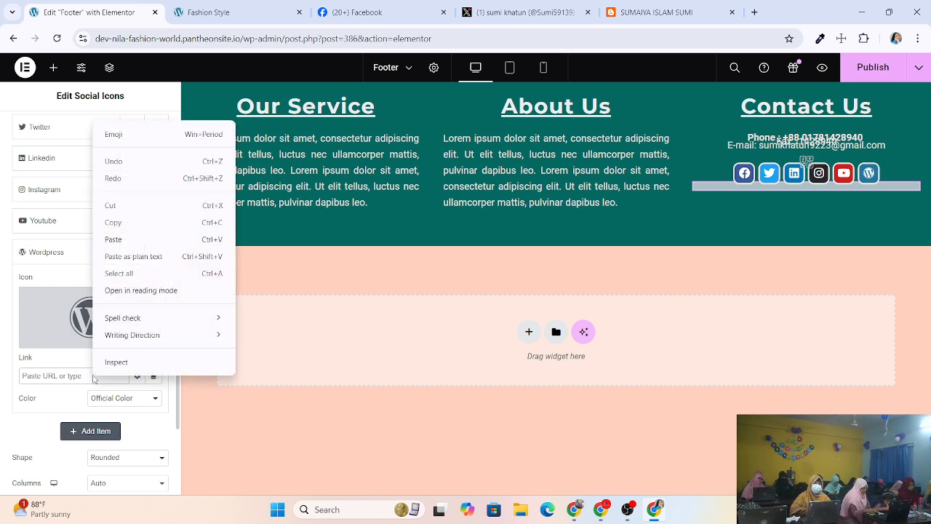
{"action": "left_click", "coordinate": [116, 239]}
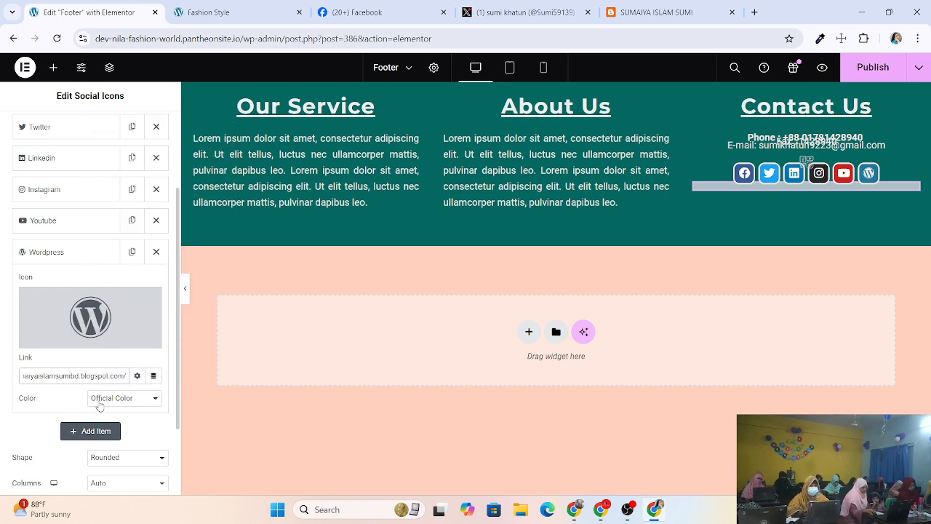
{"action": "left_click", "coordinate": [137, 400]}
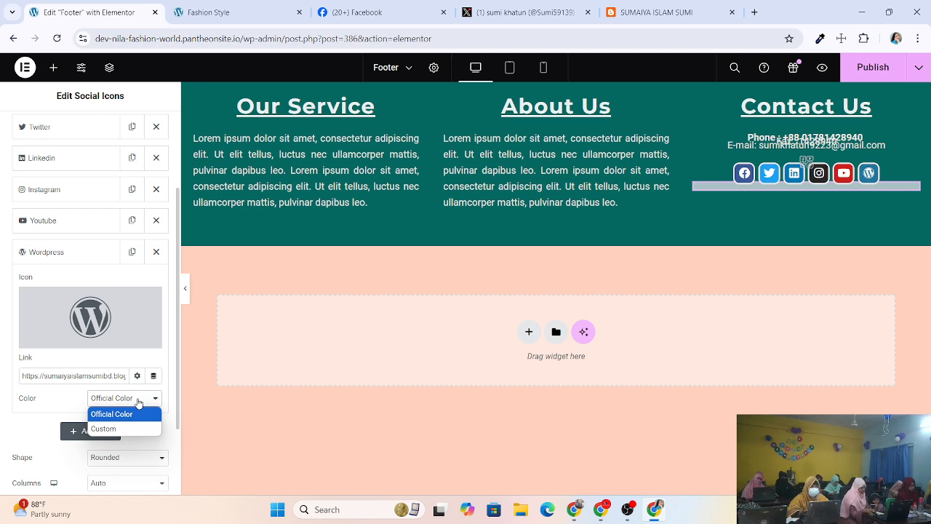
{"action": "left_click", "coordinate": [138, 403]}
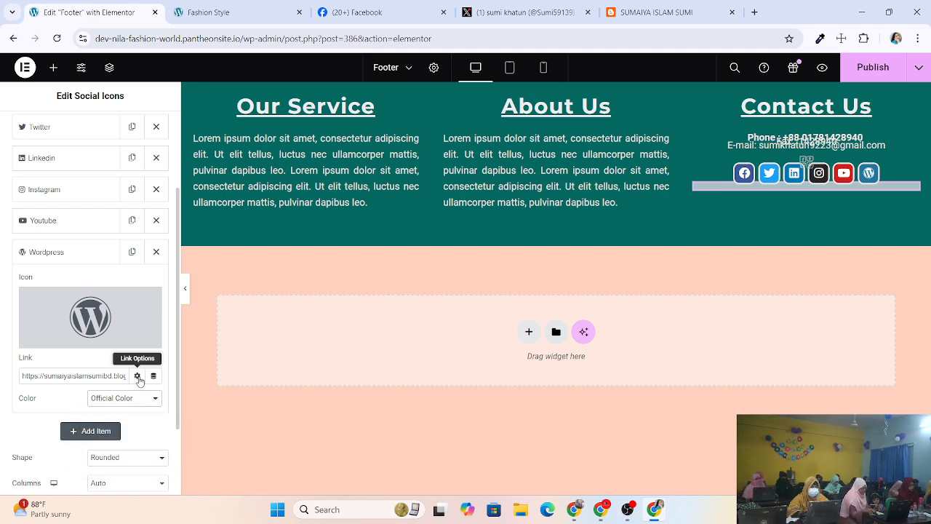
{"action": "scroll", "coordinate": [106, 451], "scroll_direction": "down", "scroll_amount": 1}
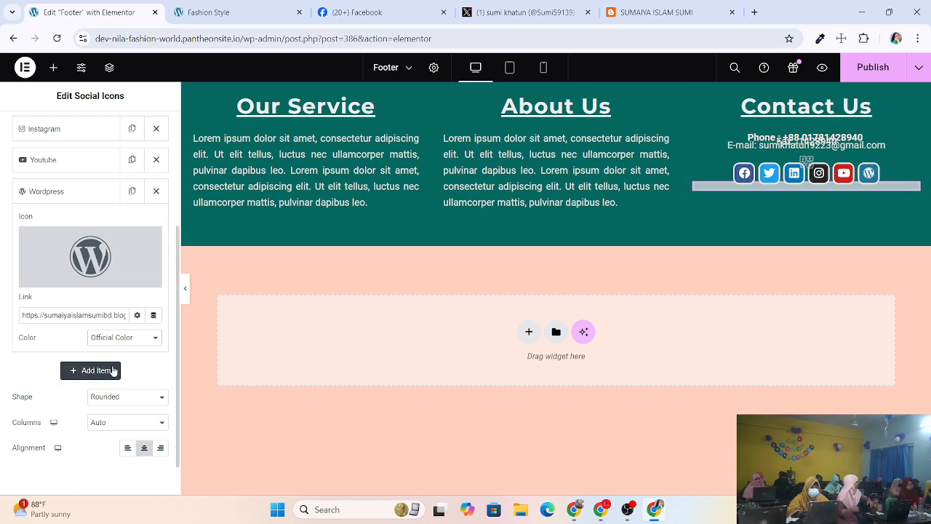
Show the Icon Hover styles with the #9B0808 hover border and Pulse animation.
{"action": "left_click", "coordinate": [102, 122]}
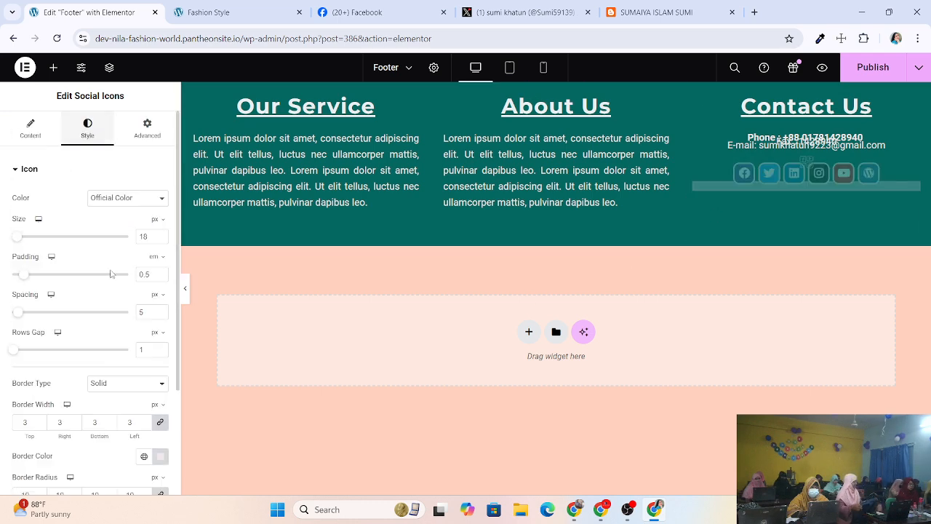
{"action": "scroll", "coordinate": [110, 274], "scroll_direction": "down", "scroll_amount": 2}
{"action": "left_click", "coordinate": [40, 409]}
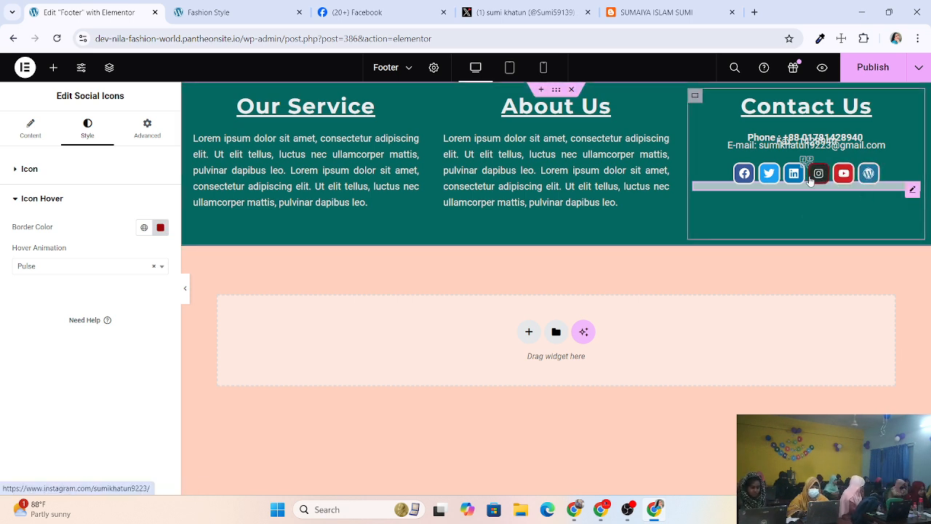
Try Absolute and Fixed positioning on the social icons, leaving Position at Default.
{"action": "left_click", "coordinate": [151, 131]}
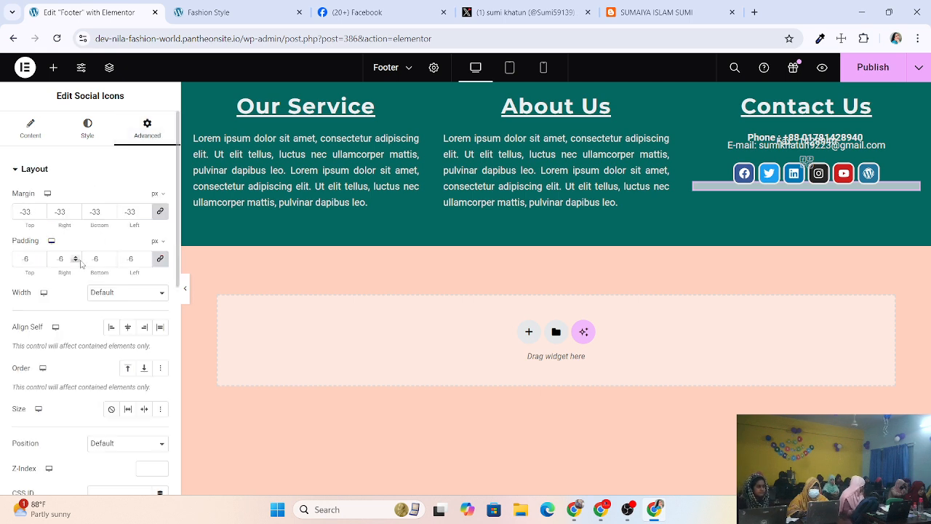
{"action": "scroll", "coordinate": [72, 284], "scroll_direction": "down", "scroll_amount": 2}
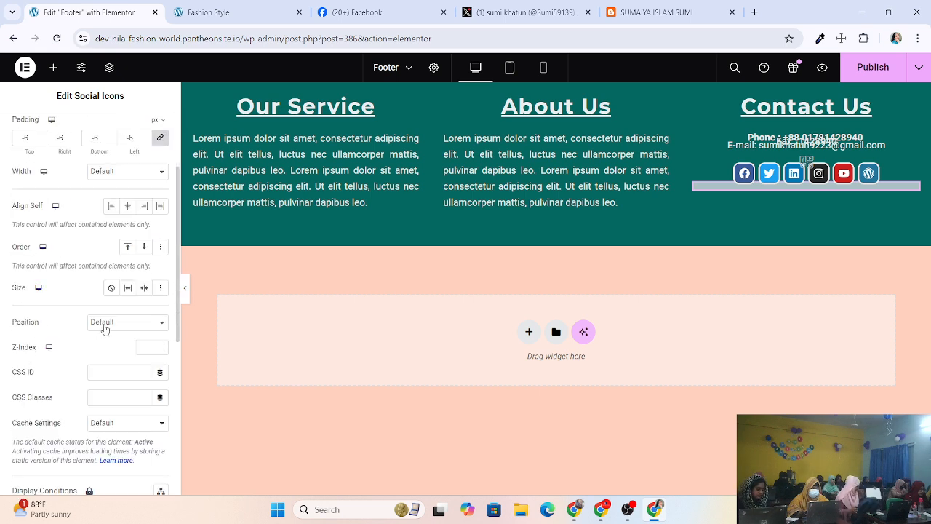
{"action": "left_click", "coordinate": [106, 325]}
{"action": "left_click", "coordinate": [106, 352]}
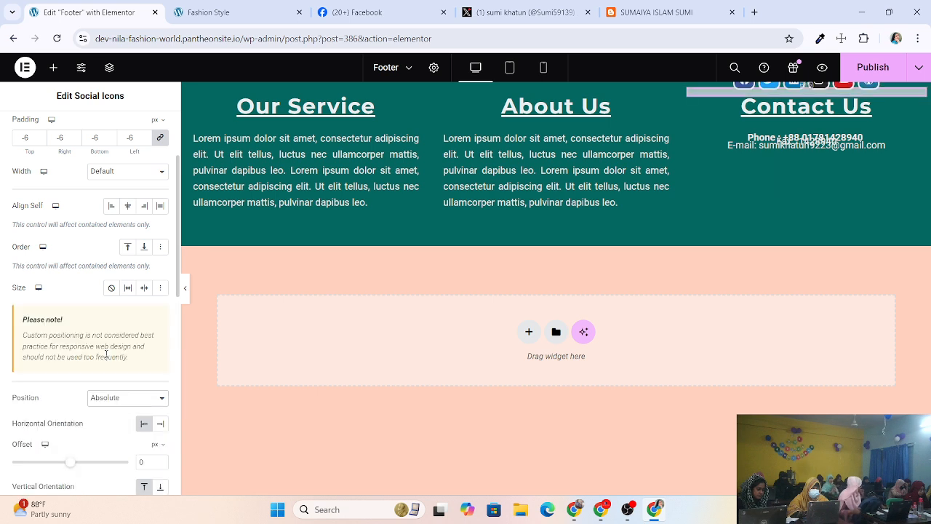
{"action": "left_click", "coordinate": [126, 399]}
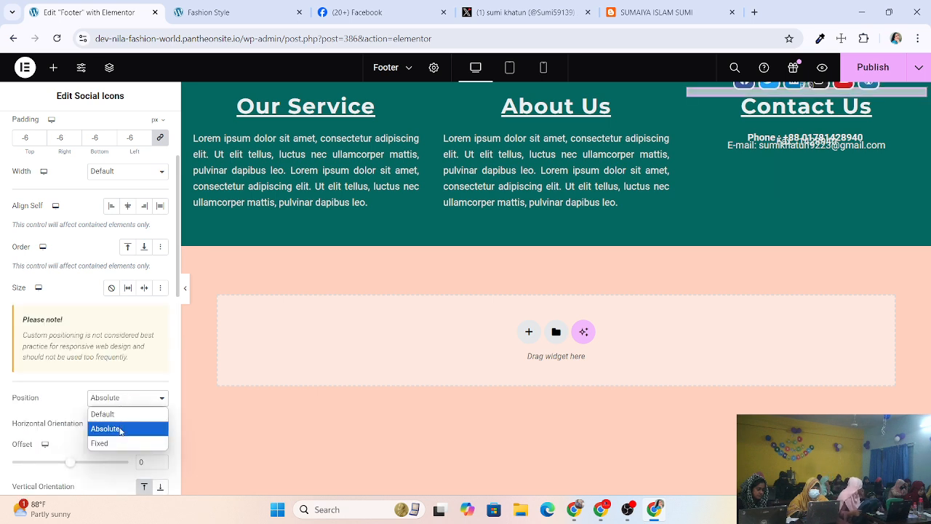
{"action": "left_click", "coordinate": [106, 413]}
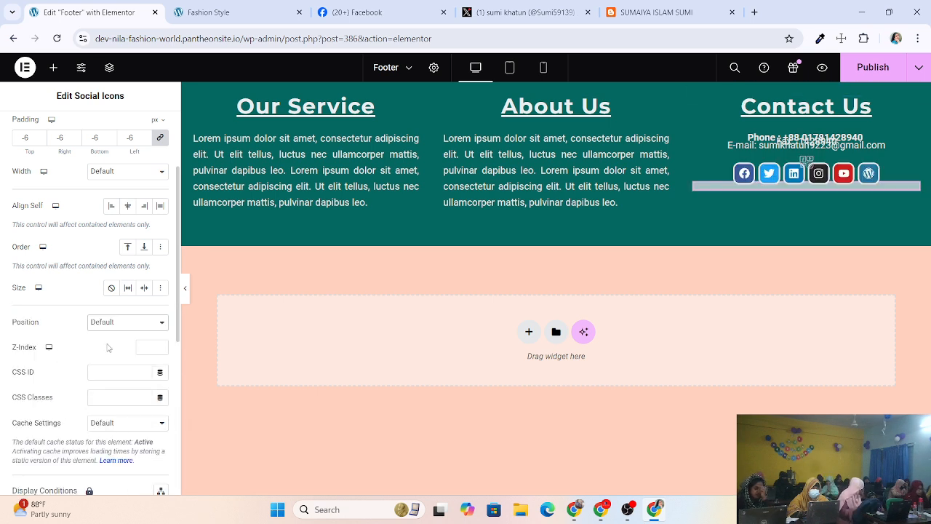
{"action": "left_click", "coordinate": [124, 324]}
{"action": "left_click", "coordinate": [113, 367]}
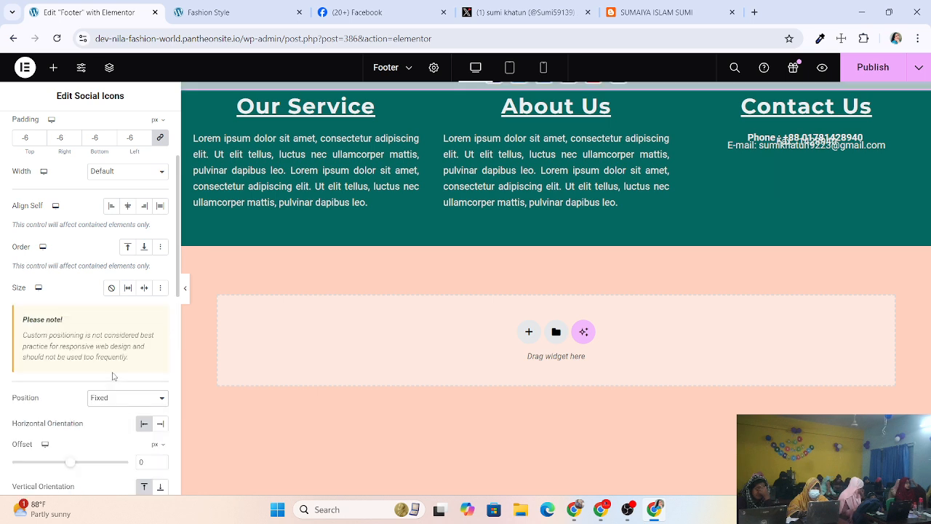
{"action": "left_click", "coordinate": [113, 401]}
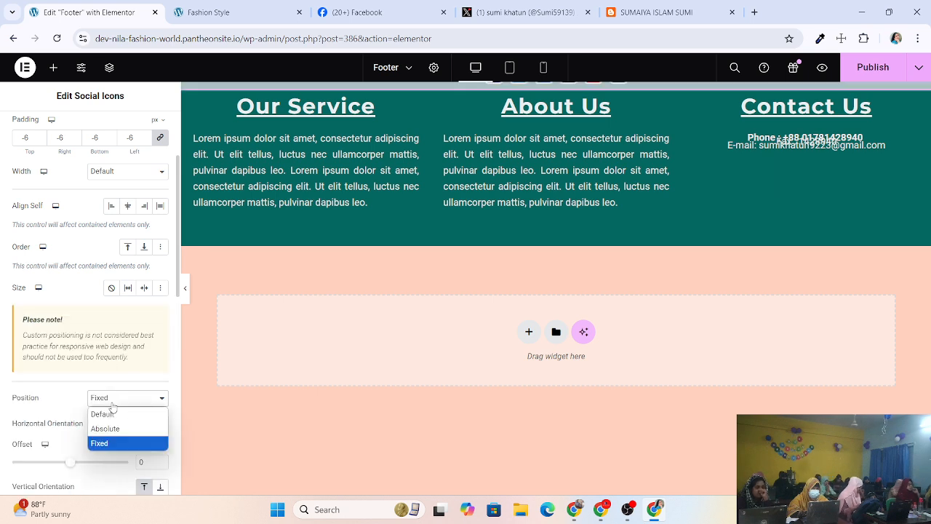
{"action": "left_click", "coordinate": [109, 413]}
Expand the social icons' Motion Effects settings.
{"action": "scroll", "coordinate": [109, 429], "scroll_direction": "down", "scroll_amount": 1}
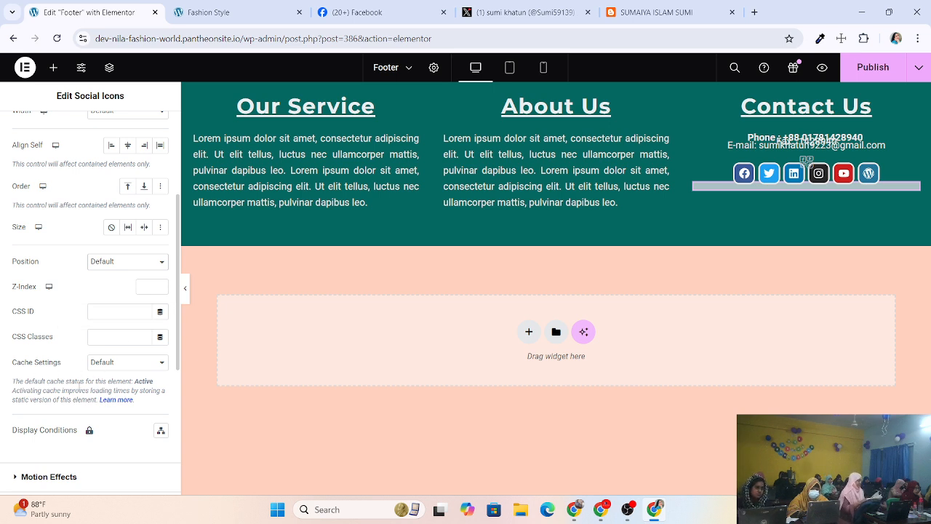
{"action": "scroll", "coordinate": [77, 396], "scroll_direction": "down", "scroll_amount": 2}
{"action": "left_click", "coordinate": [57, 359]}
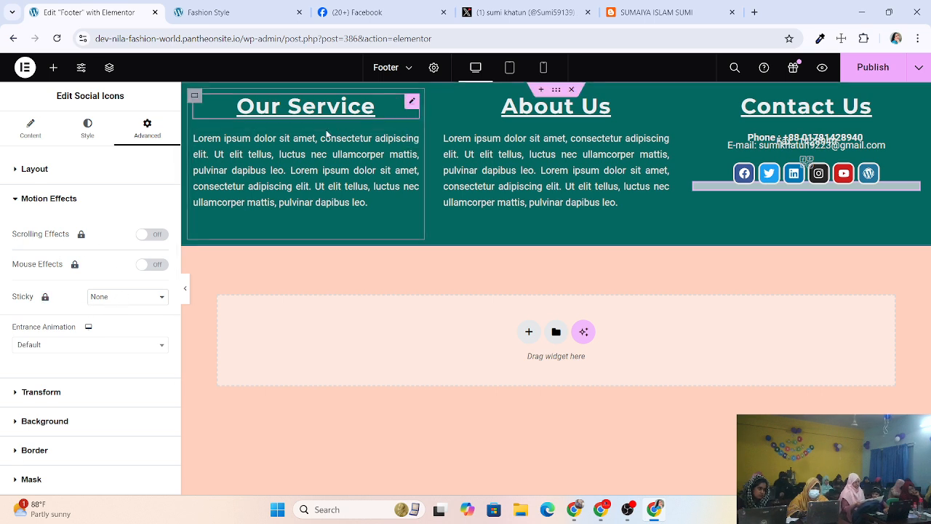
Expand Transform, try a rotation, then clear the Rotate value so the icons stay straight.
{"action": "left_click", "coordinate": [68, 397]}
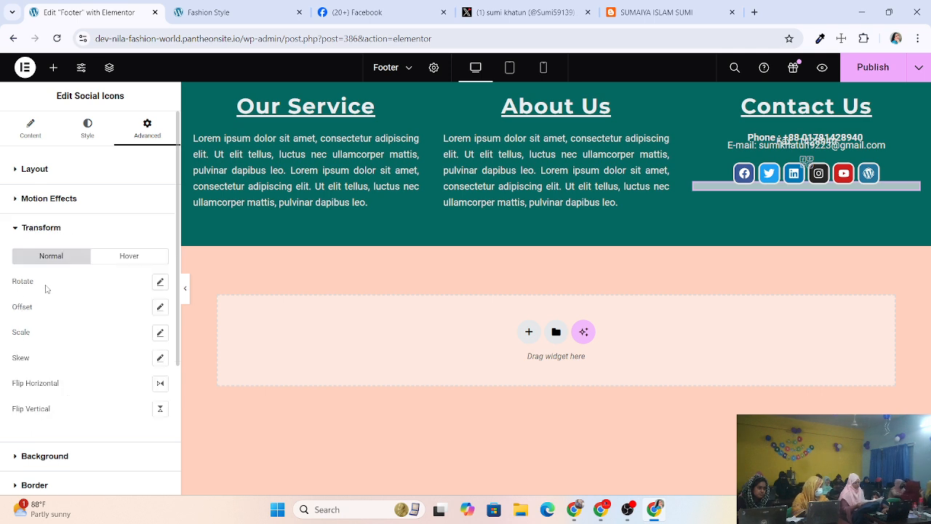
{"action": "left_click", "coordinate": [159, 283]}
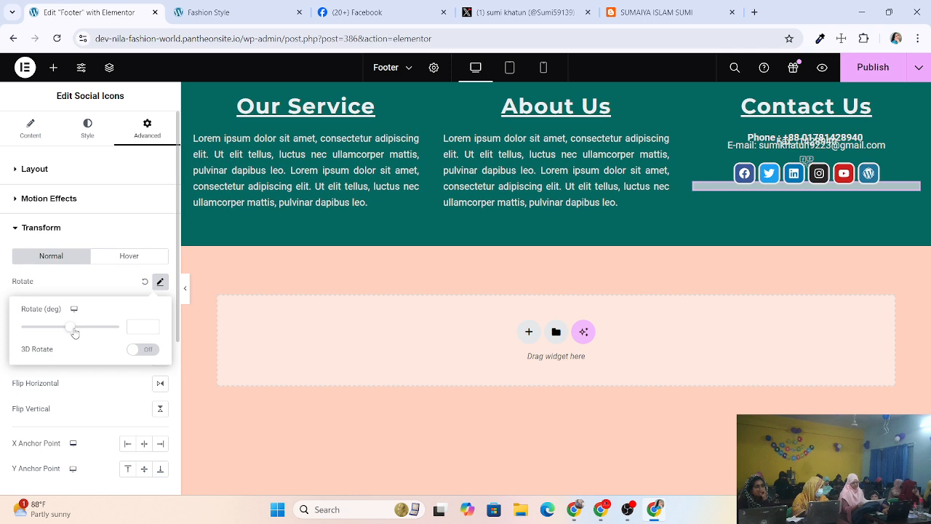
{"action": "mouse_move", "coordinate": [72, 332]}
{"action": "left_mouse_down"}
{"action": "mouse_move", "coordinate": [105, 325]}
{"action": "mouse_move", "coordinate": [70, 331]}
{"action": "left_mouse_up"}
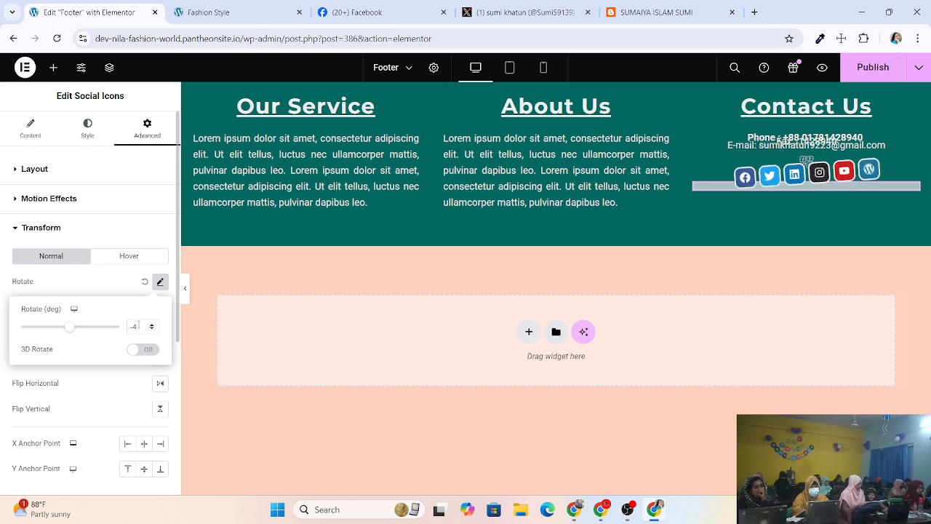
{"action": "left_click_drag", "start_coordinate": [139, 326], "coordinate": [127, 330]}
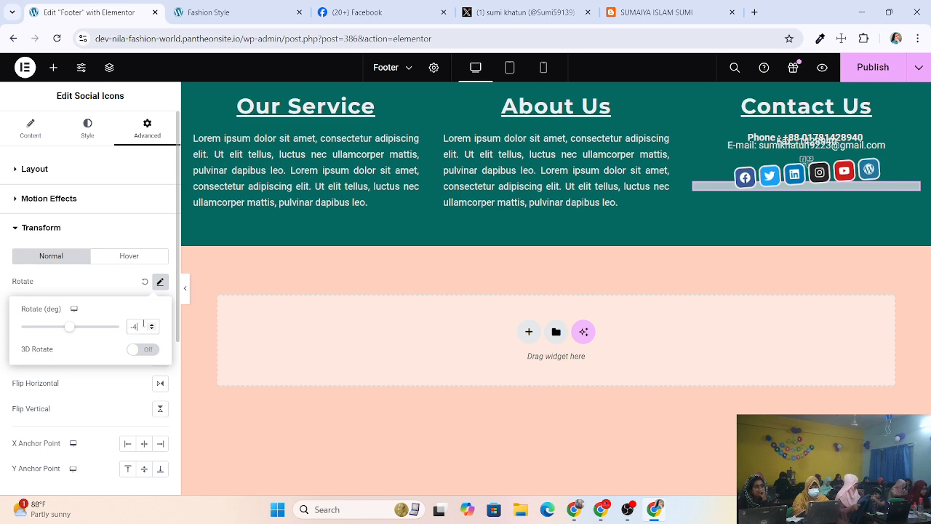
{"action": "key", "text": "BackSpace"}
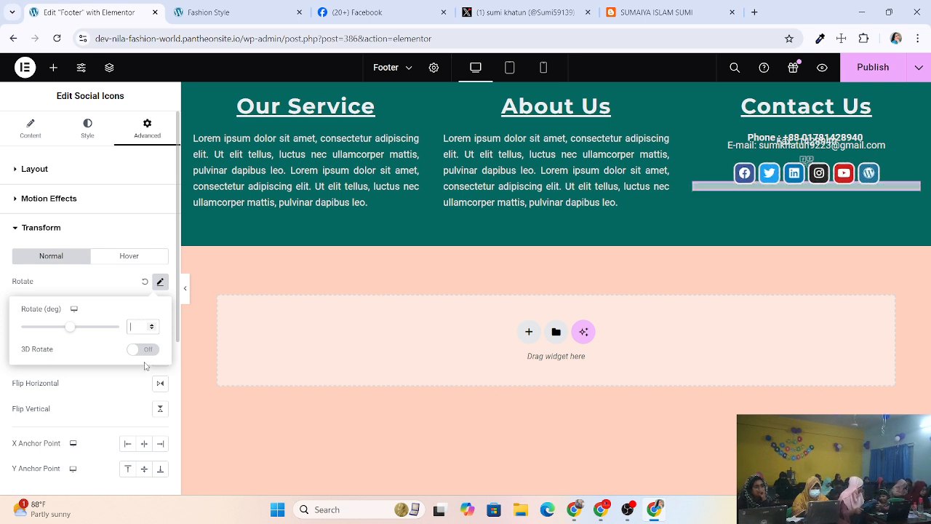
{"action": "left_click", "coordinate": [103, 376]}
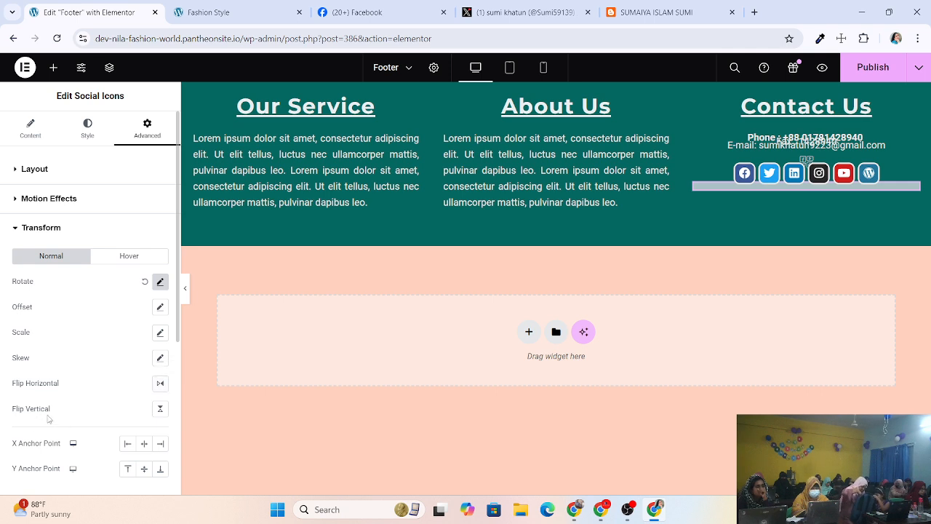
Set the Y Anchor Point to Center and expand the Background section.
{"action": "scroll", "coordinate": [48, 419], "scroll_direction": "down", "scroll_amount": 1}
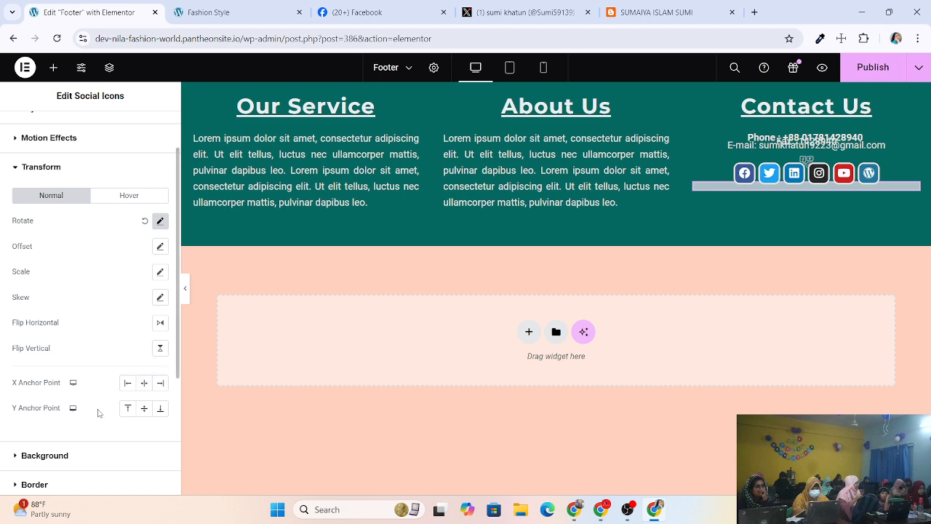
{"action": "left_click", "coordinate": [159, 410]}
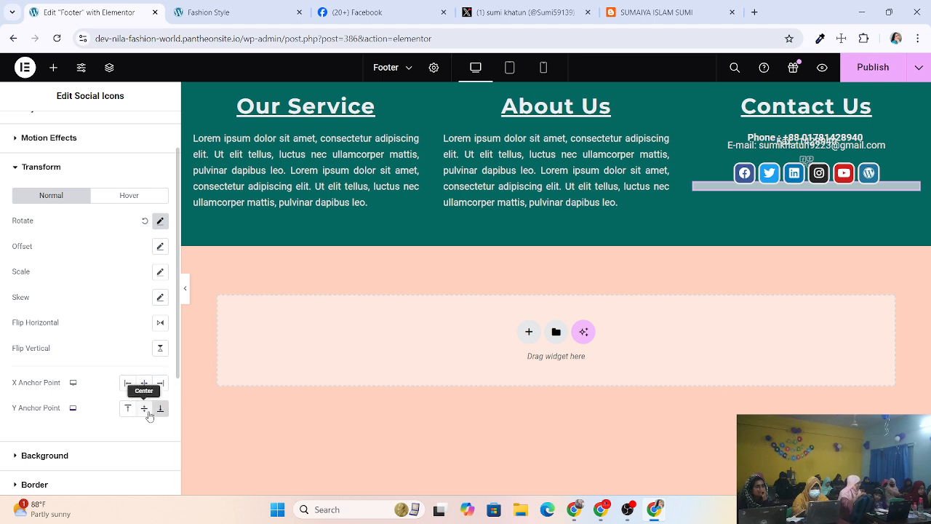
{"action": "left_click", "coordinate": [145, 408]}
{"action": "scroll", "coordinate": [78, 431], "scroll_direction": "down", "scroll_amount": 1}
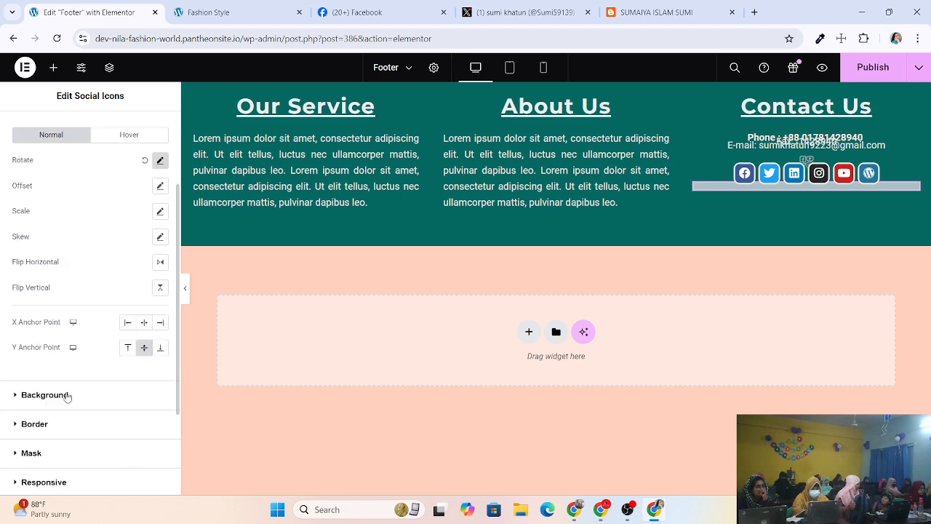
{"action": "left_click", "coordinate": [67, 395]}
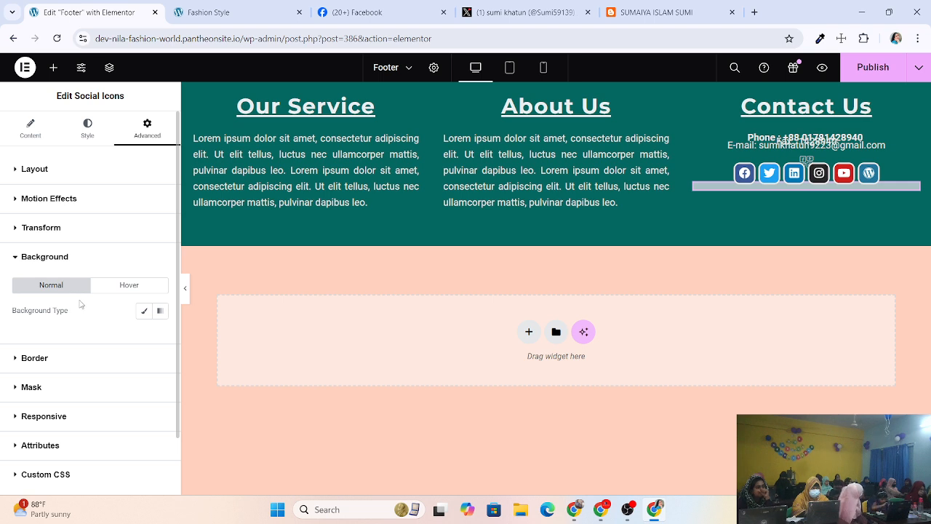
{"action": "left_click", "coordinate": [145, 312]}
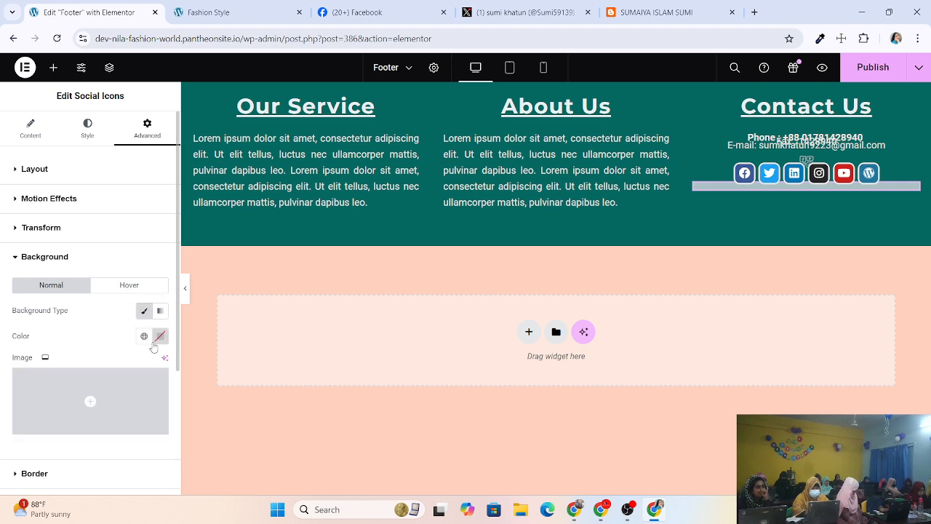
{"action": "left_click", "coordinate": [160, 336]}
{"action": "left_click", "coordinate": [170, 257]}
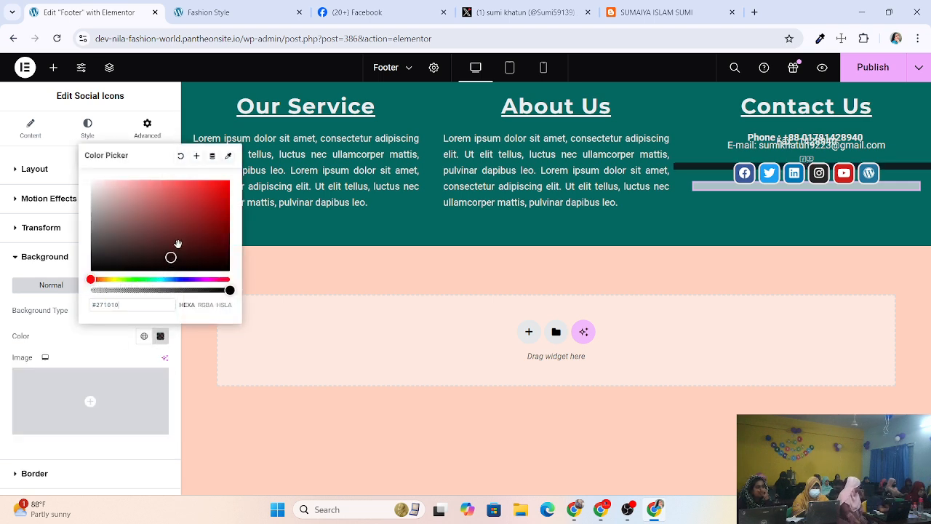
{"action": "mouse_move", "coordinate": [195, 213]}
{"action": "left_mouse_down"}
{"action": "mouse_move", "coordinate": [194, 230]}
{"action": "mouse_move", "coordinate": [206, 217]}
{"action": "left_mouse_up"}
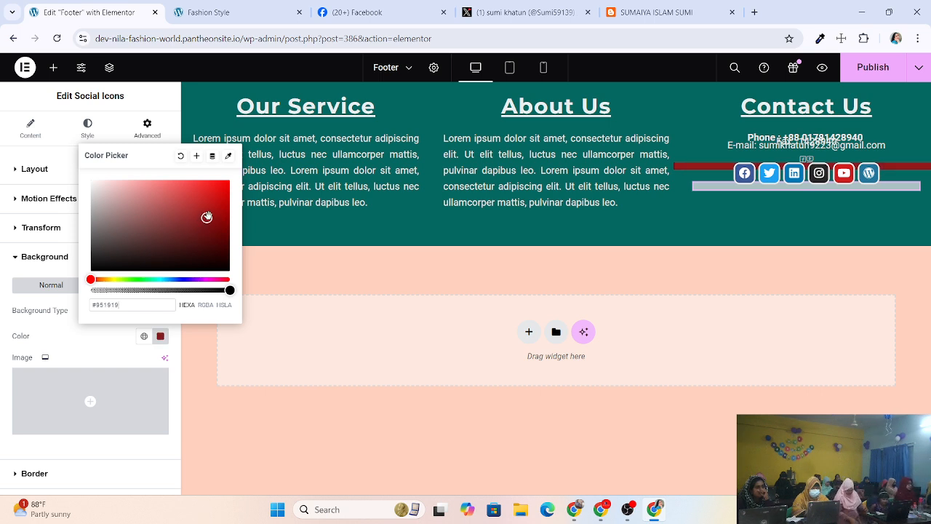
{"action": "left_click", "coordinate": [181, 156]}
{"action": "scroll", "coordinate": [94, 363], "scroll_direction": "down", "scroll_amount": 1}
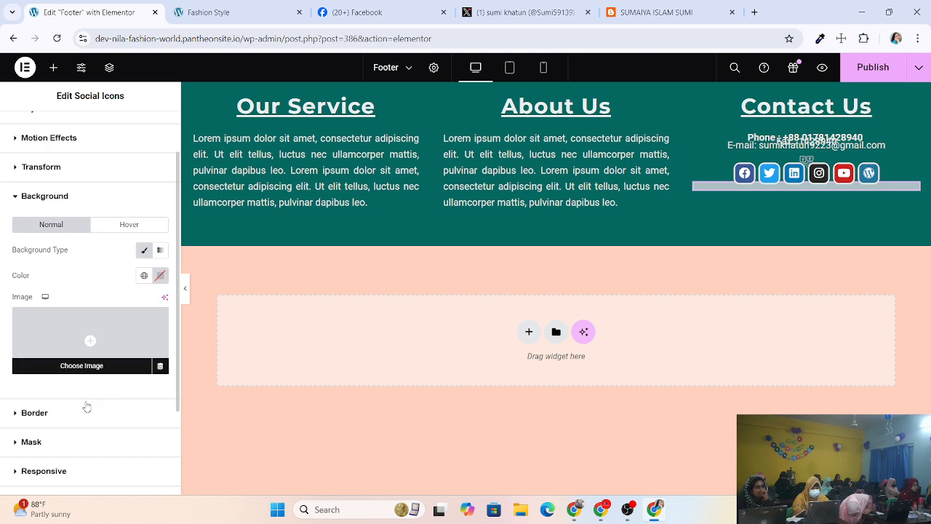
{"action": "left_click", "coordinate": [34, 413]}
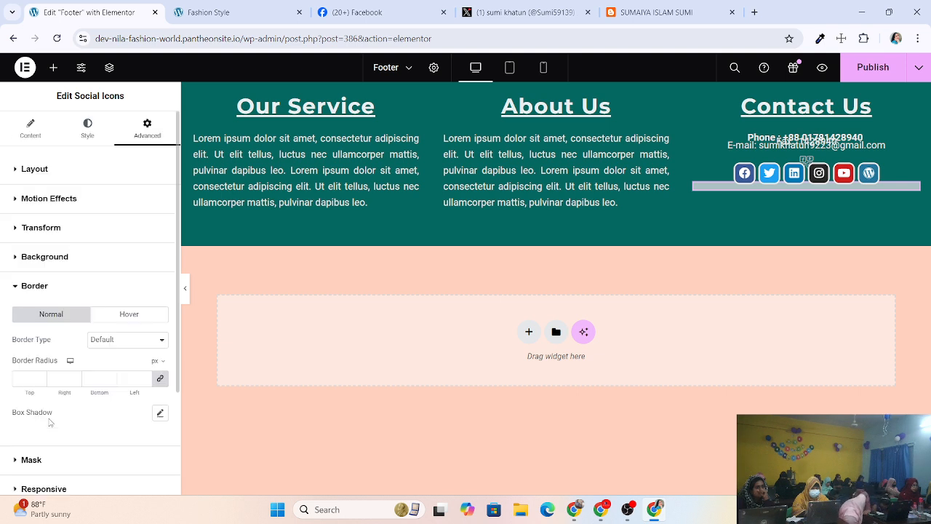
{"action": "left_click", "coordinate": [134, 345]}
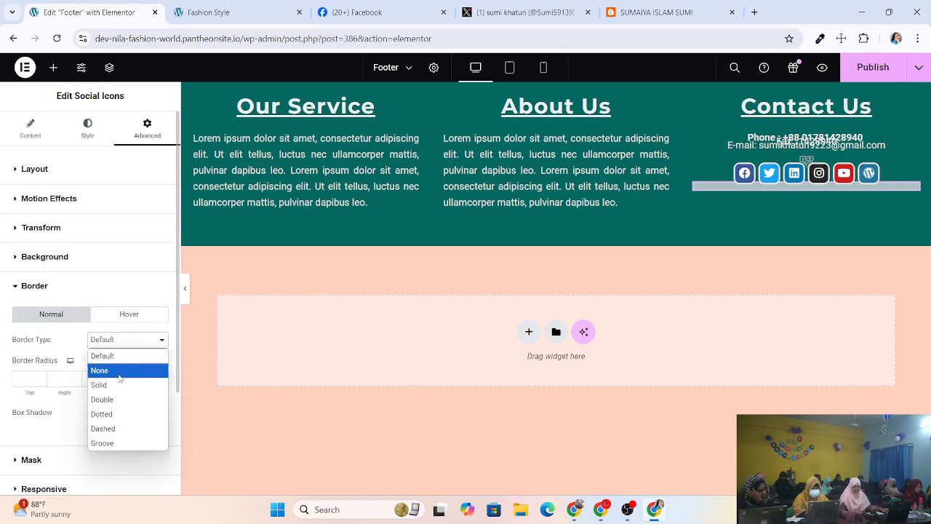
{"action": "left_click", "coordinate": [55, 255]}
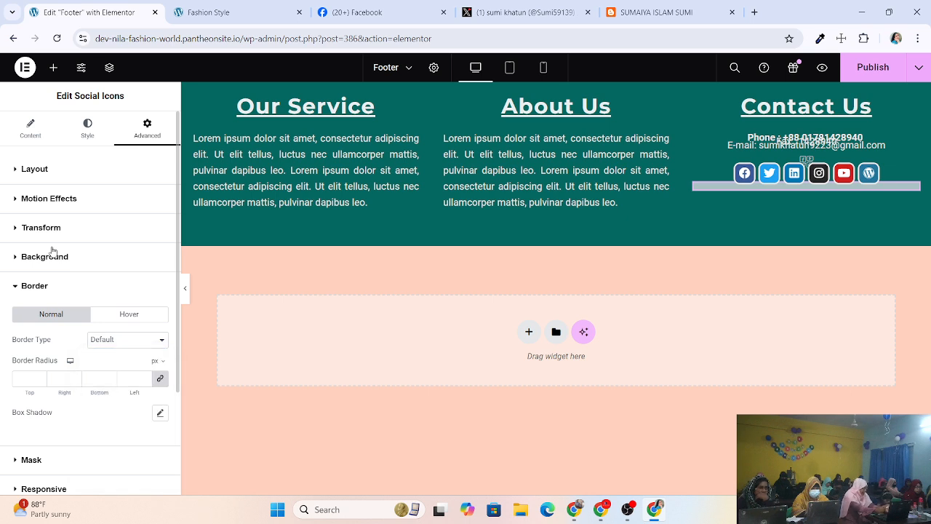
{"action": "left_click", "coordinate": [57, 255]}
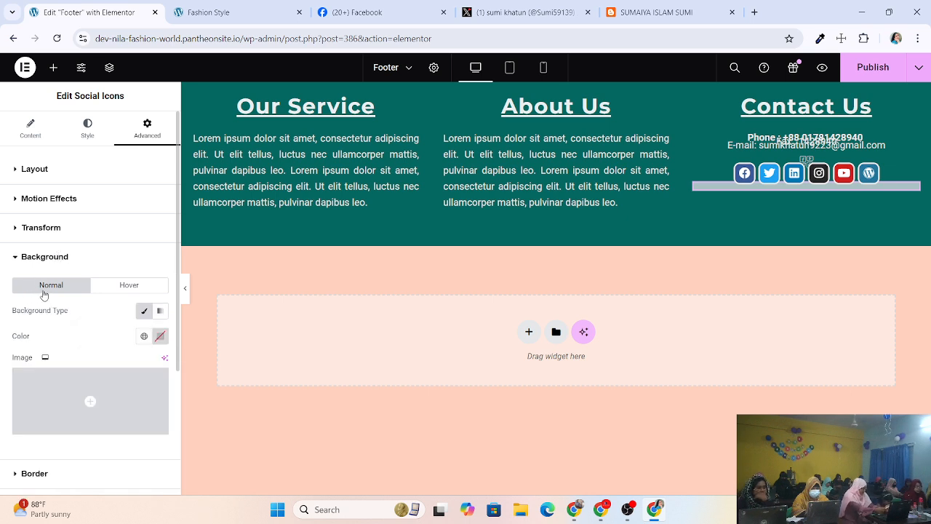
{"action": "left_click", "coordinate": [138, 291]}
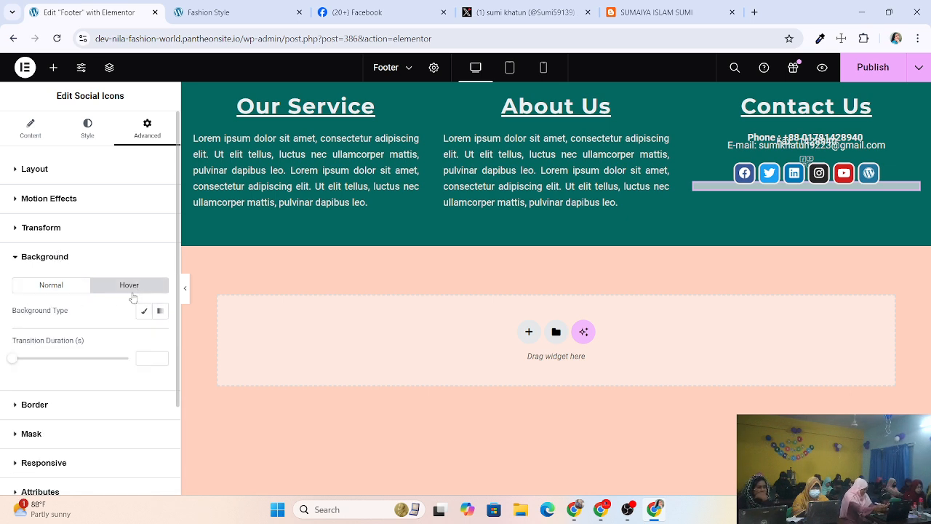
{"action": "left_click", "coordinate": [64, 288]}
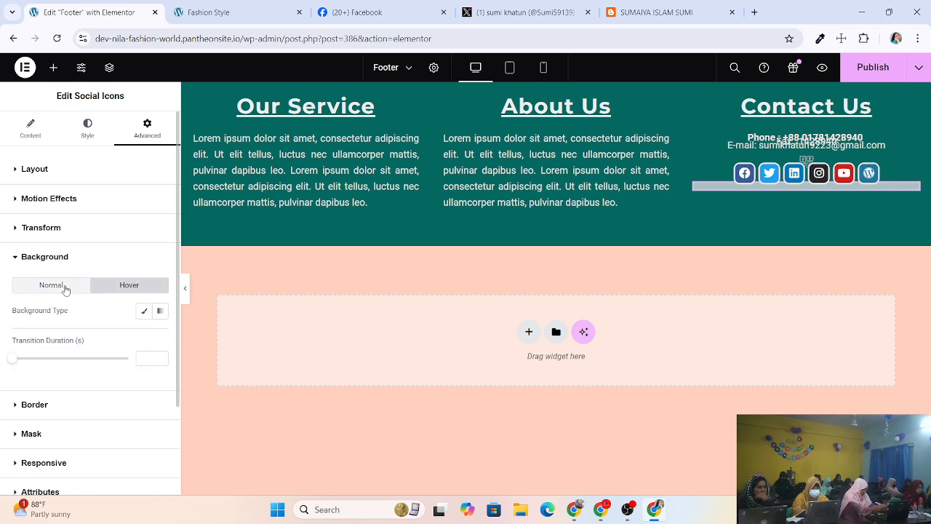
{"action": "left_click", "coordinate": [60, 207]}
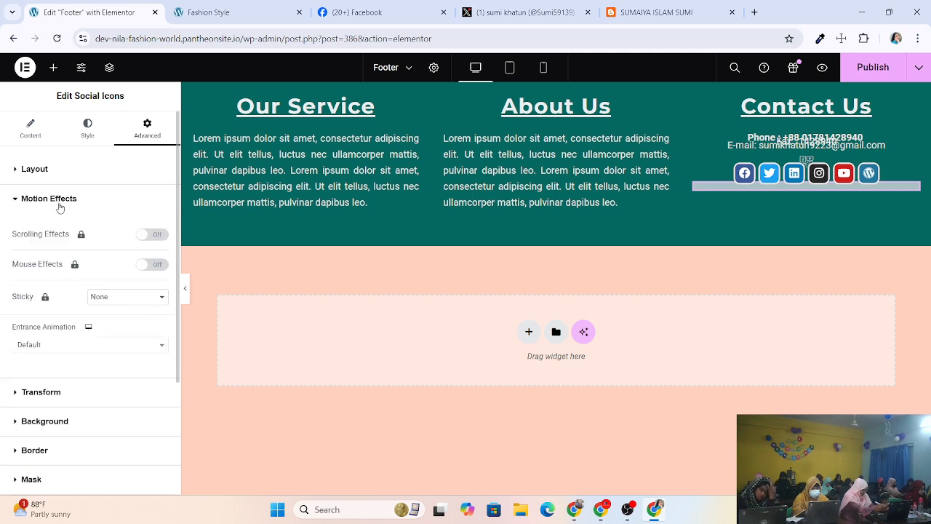
{"action": "left_click", "coordinate": [60, 207]}
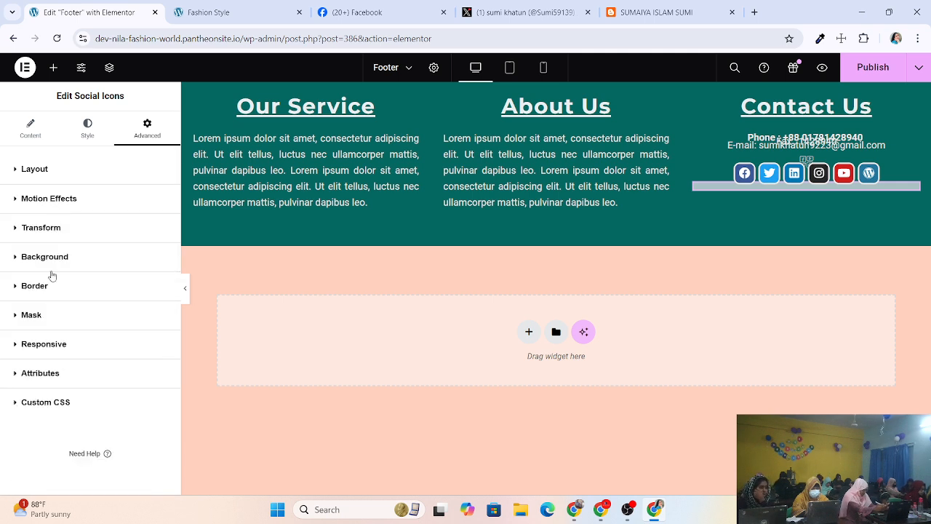
Publish the footer changes and view them on the live Fashion Style site.
{"action": "left_click", "coordinate": [52, 349]}
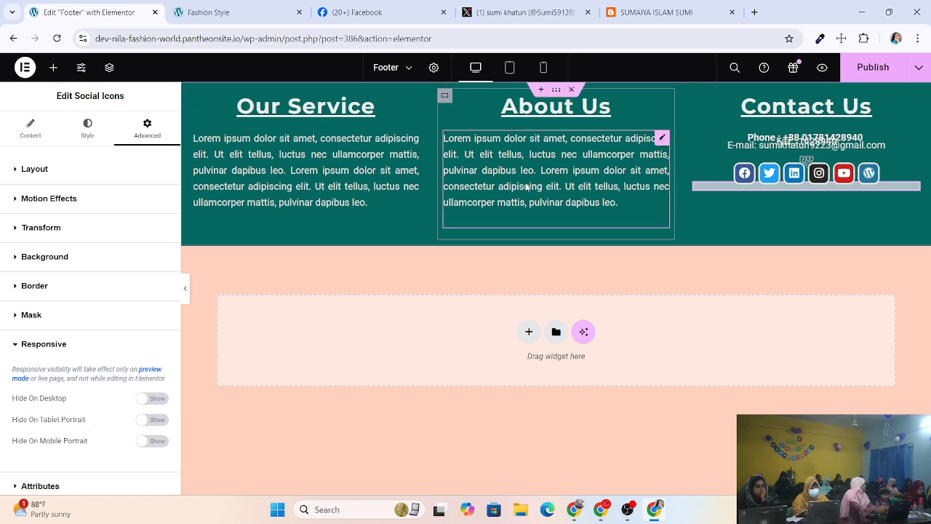
{"action": "left_click", "coordinate": [875, 73]}
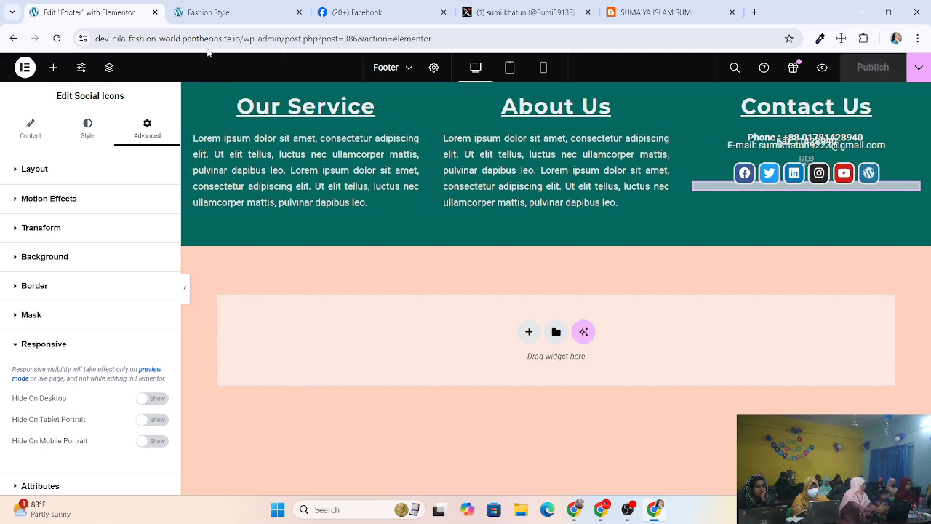
{"action": "left_click", "coordinate": [205, 13]}
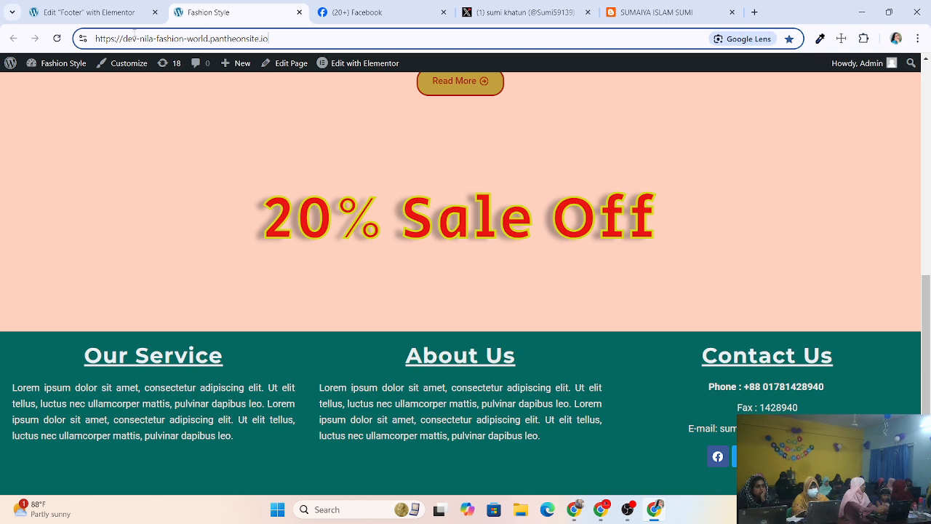
Reload the live Fashion Style homepage and scroll to check the footer's social icons.
{"action": "left_click", "coordinate": [57, 37]}
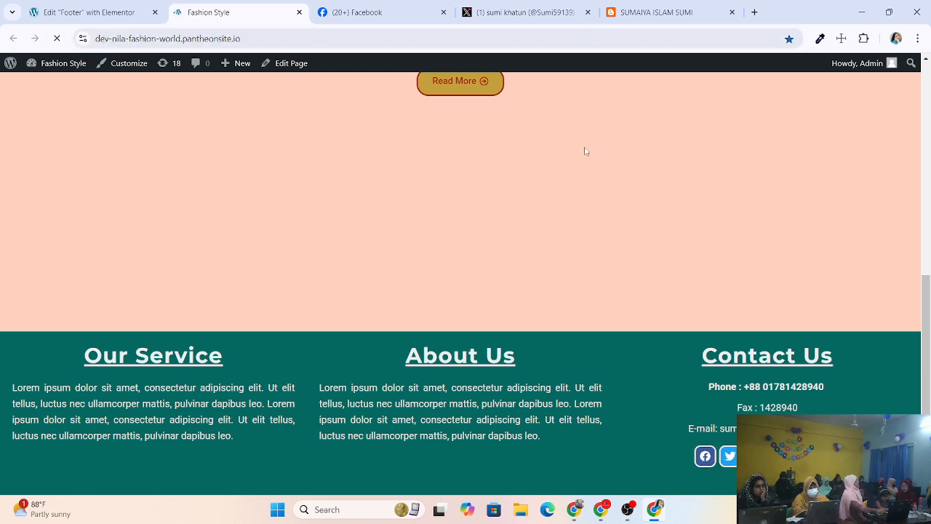
{"action": "scroll", "coordinate": [585, 151], "scroll_direction": "up", "scroll_amount": 5}
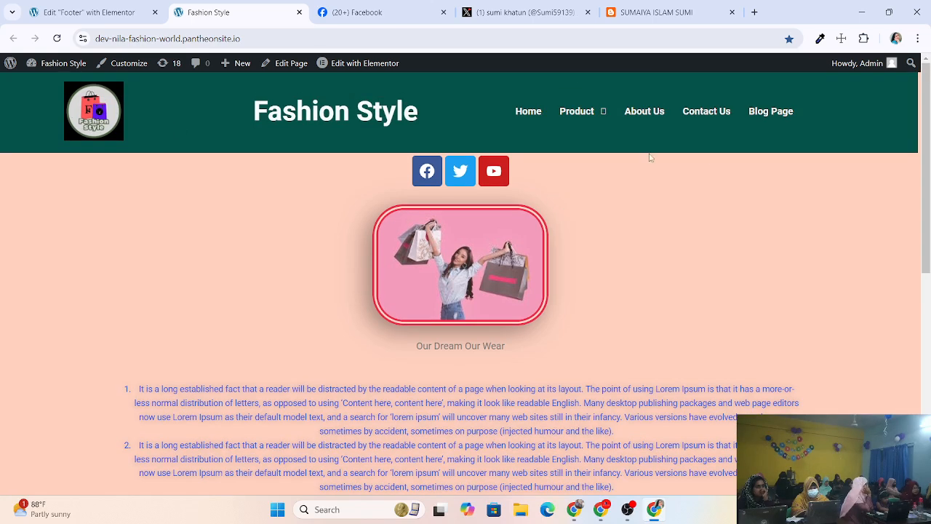
{"action": "scroll", "coordinate": [826, 199], "scroll_direction": "down", "scroll_amount": 5}
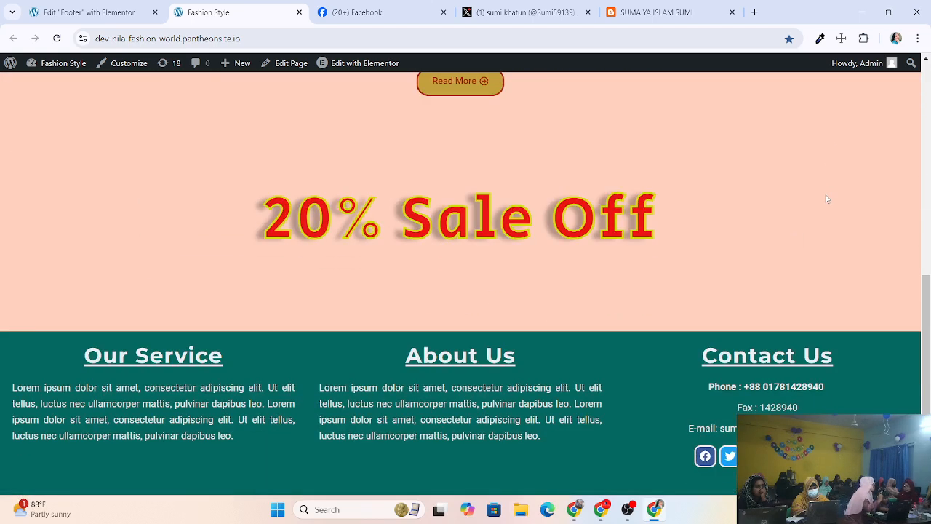
{"action": "scroll", "coordinate": [749, 224], "scroll_direction": "up", "scroll_amount": 3}
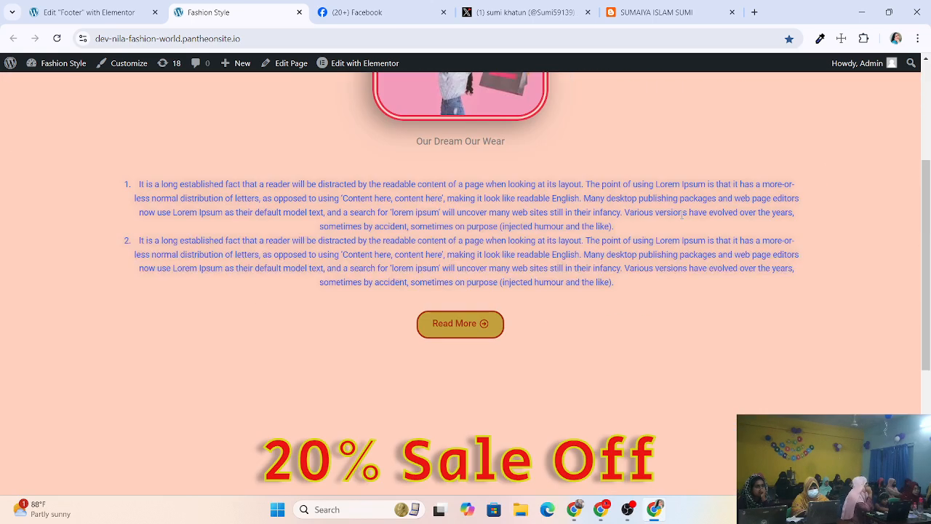
{"action": "scroll", "coordinate": [657, 258], "scroll_direction": "down", "scroll_amount": 3}
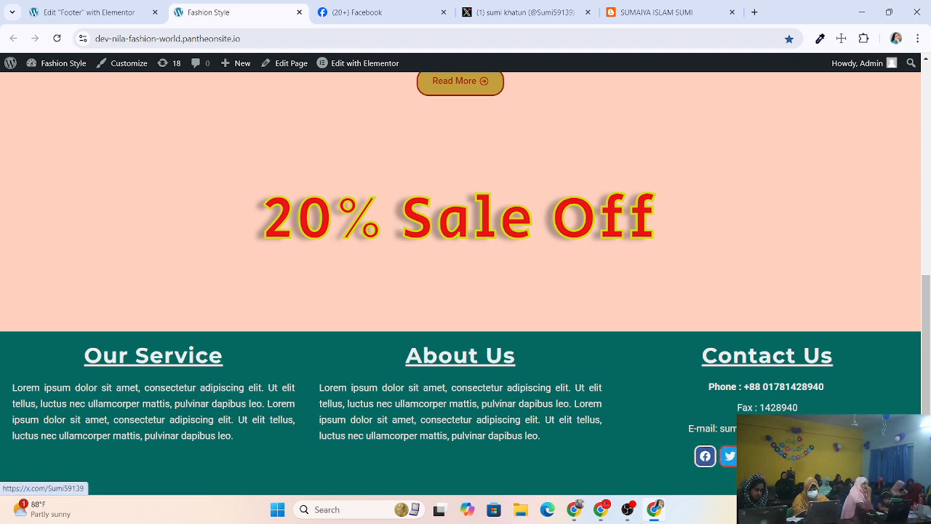
Test the footer's YouTube and Facebook icons and check that the right pages open.
{"action": "left_click", "coordinate": [755, 456]}
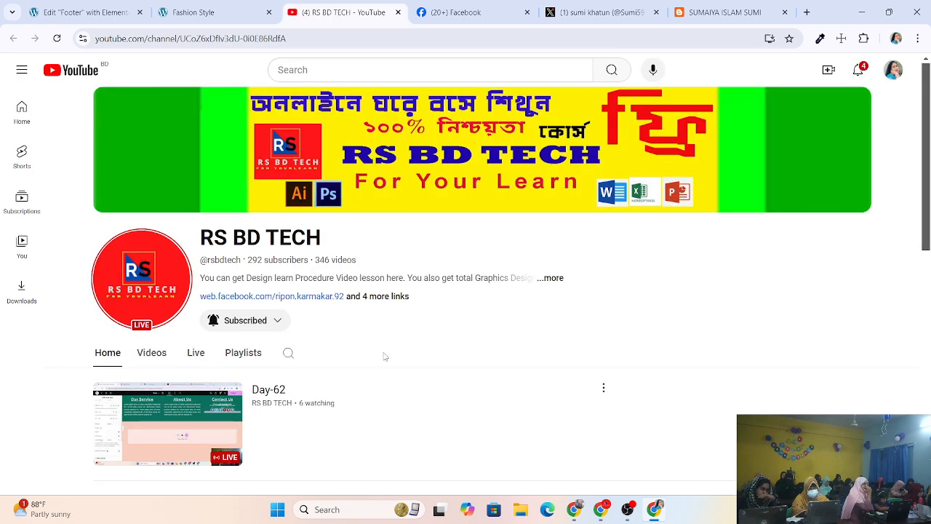
{"action": "left_click", "coordinate": [397, 13]}
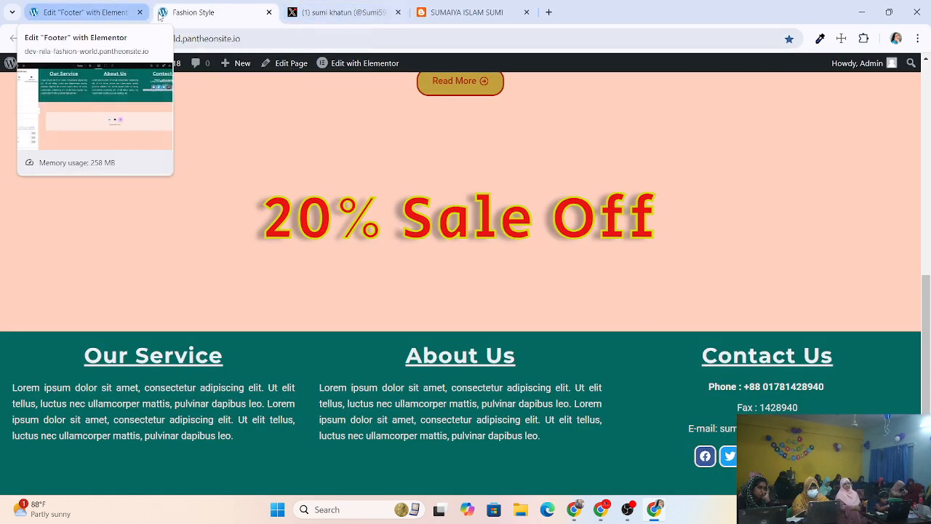
{"action": "left_click", "coordinate": [704, 457]}
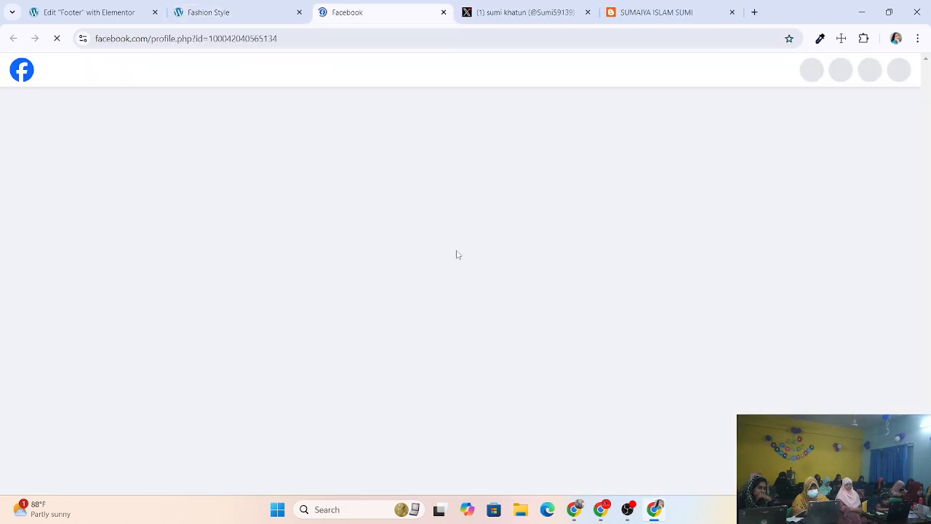
{"action": "left_click", "coordinate": [240, 12]}
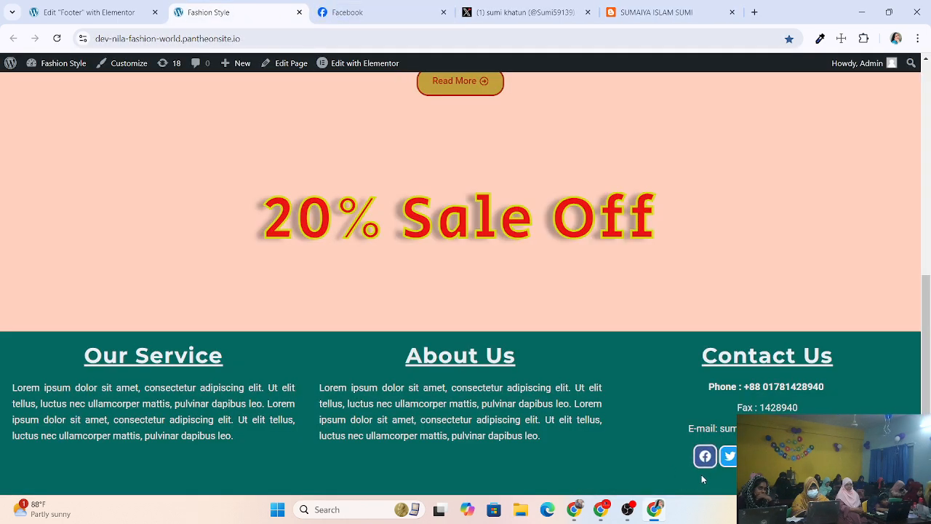
{"action": "left_click", "coordinate": [345, 12]}
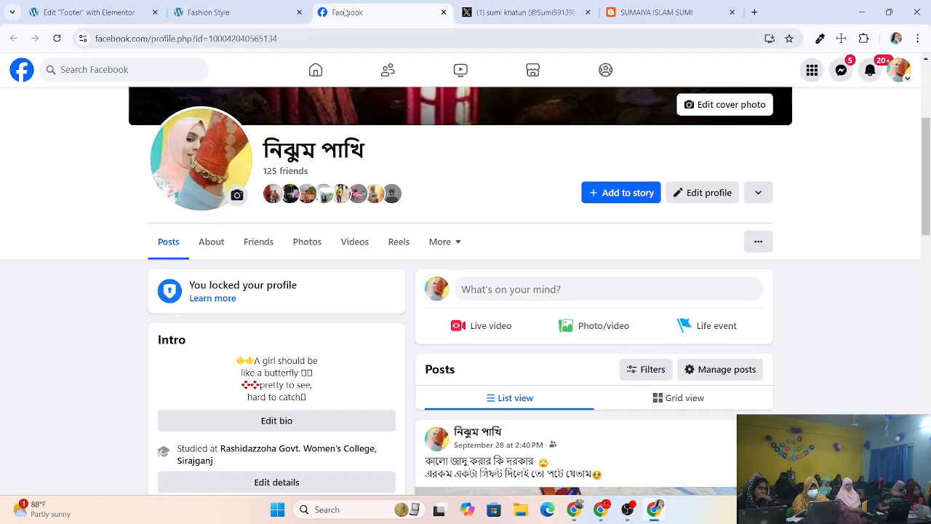
Close the Facebook and X tabs and return to the Elementor footer editor.
{"action": "left_click", "coordinate": [443, 13]}
{"action": "left_click", "coordinate": [443, 13]}
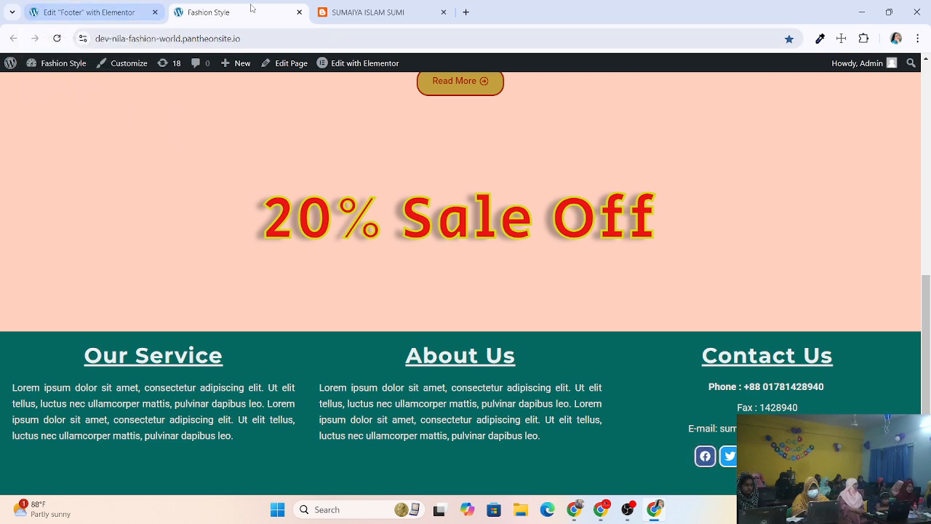
{"action": "left_click", "coordinate": [124, 13]}
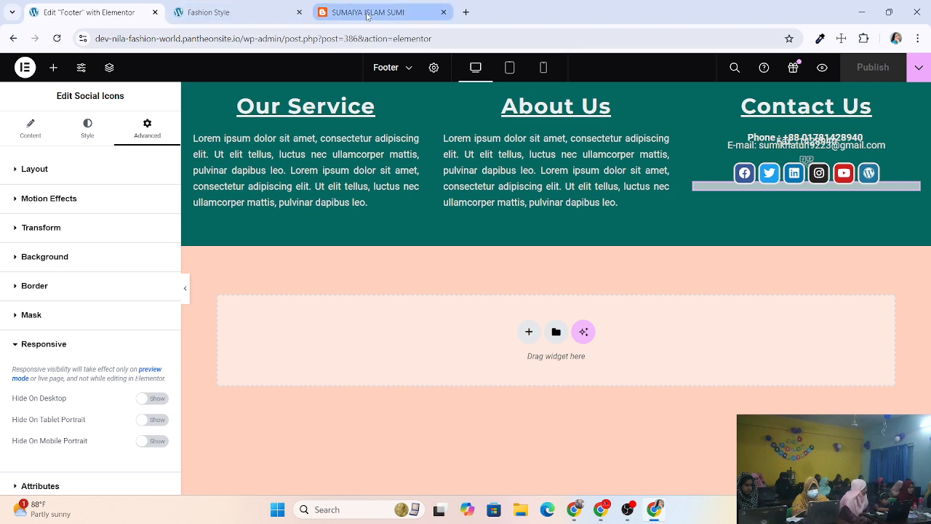
Follow the footer's WordPress icon to the Blogger blog, review it, then return to the Elementor editor.
{"action": "left_click", "coordinate": [444, 12]}
{"action": "left_click", "coordinate": [233, 12]}
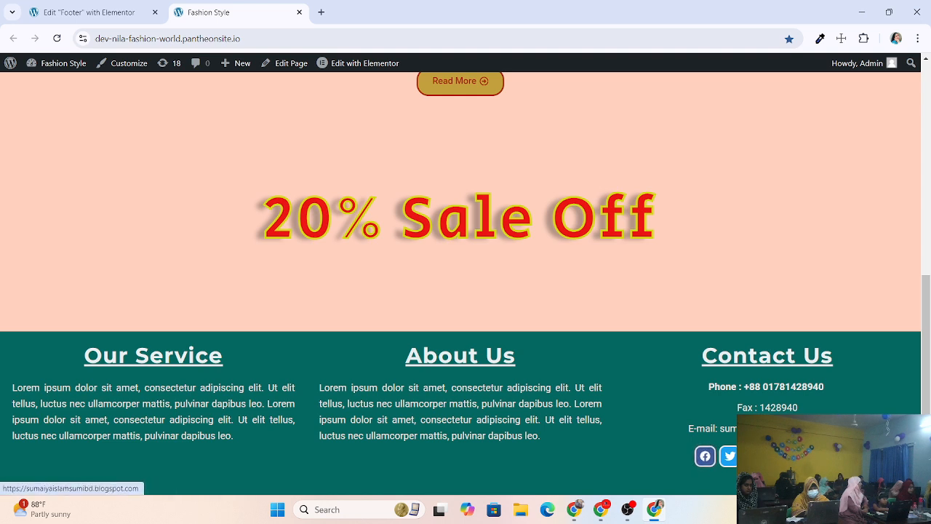
{"action": "left_click", "coordinate": [704, 456]}
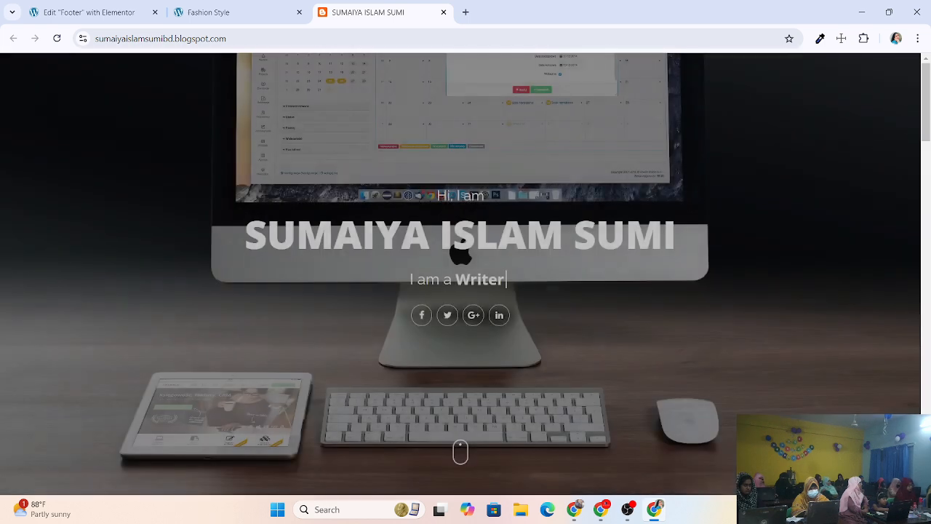
{"action": "scroll", "coordinate": [459, 386], "scroll_direction": "down", "scroll_amount": 5}
{"action": "scroll", "coordinate": [492, 345], "scroll_direction": "down", "scroll_amount": 10}
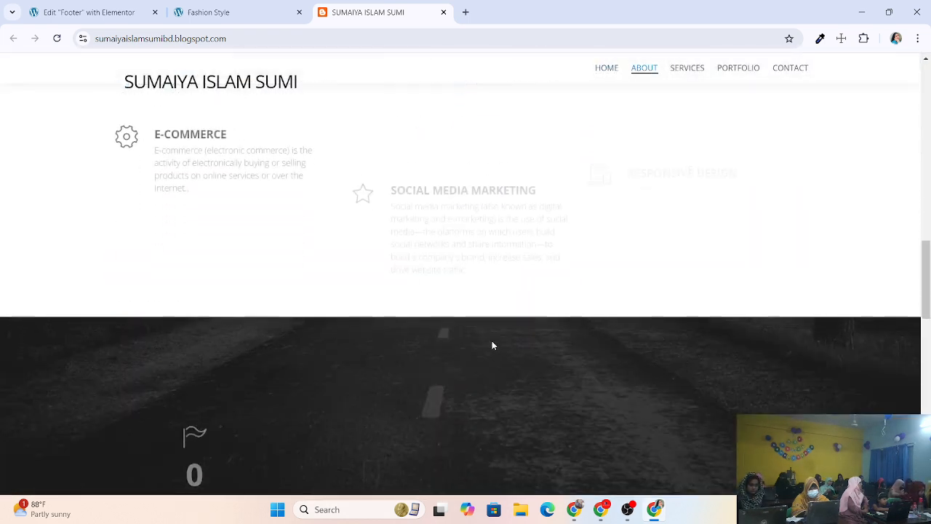
{"action": "scroll", "coordinate": [497, 344], "scroll_direction": "up", "scroll_amount": 15}
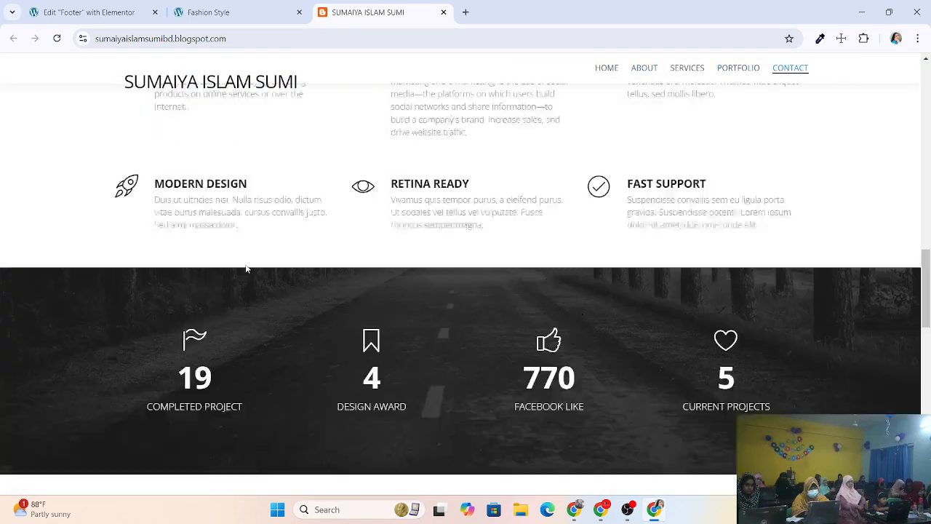
{"action": "left_click", "coordinate": [220, 13]}
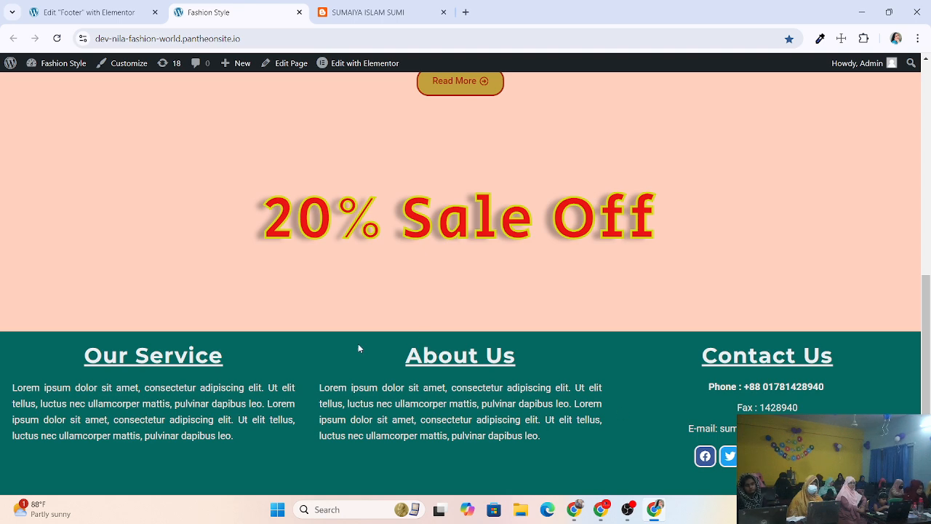
{"action": "left_click", "coordinate": [107, 16]}
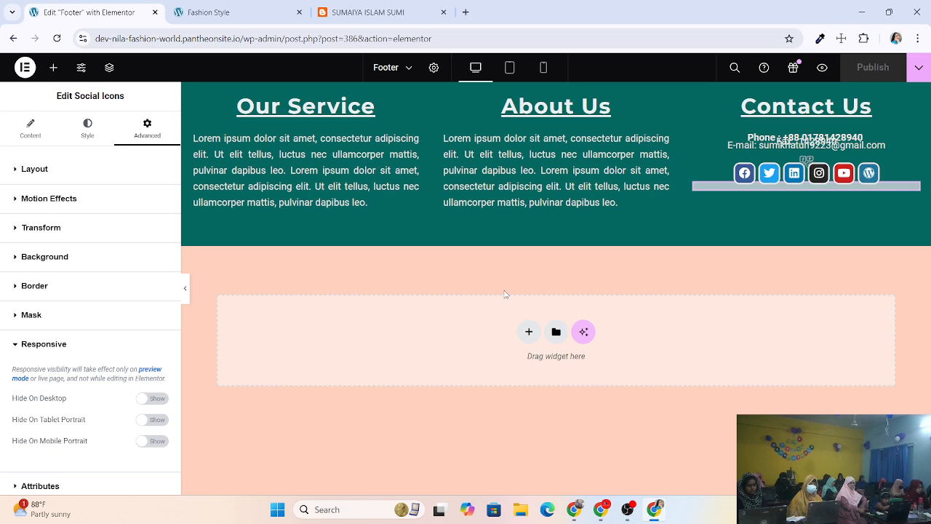